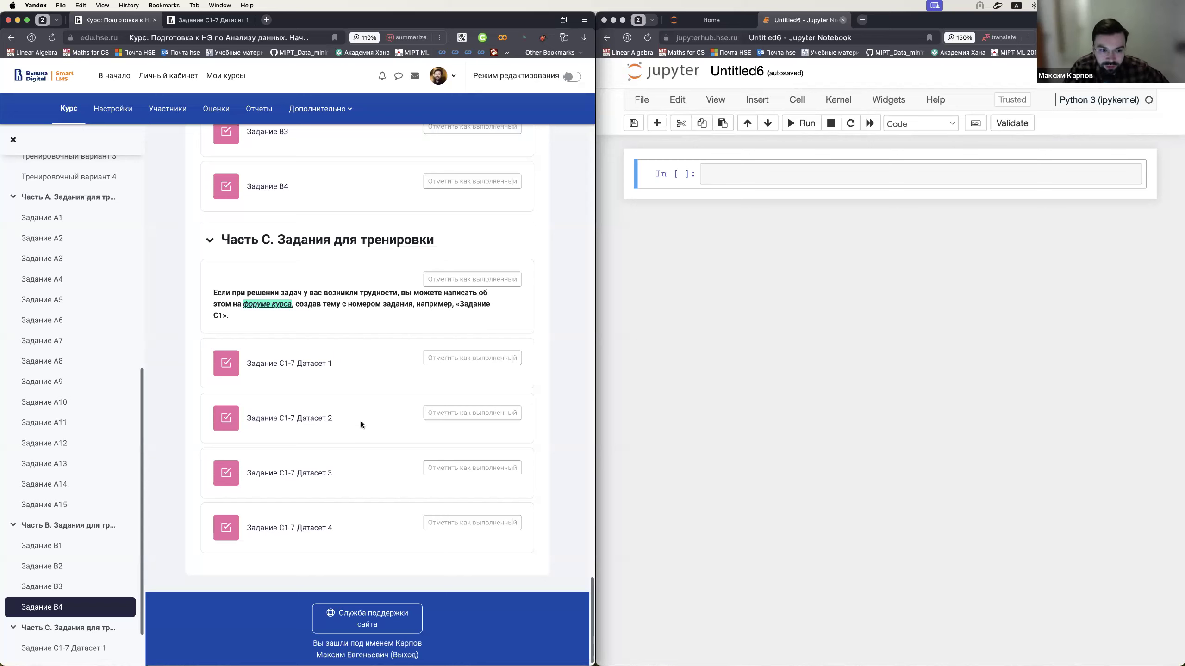
# - Open the last preview of the quiz "Задание C1-7 Датасет 1" and hide the course index
pyautogui.click(302, 367)
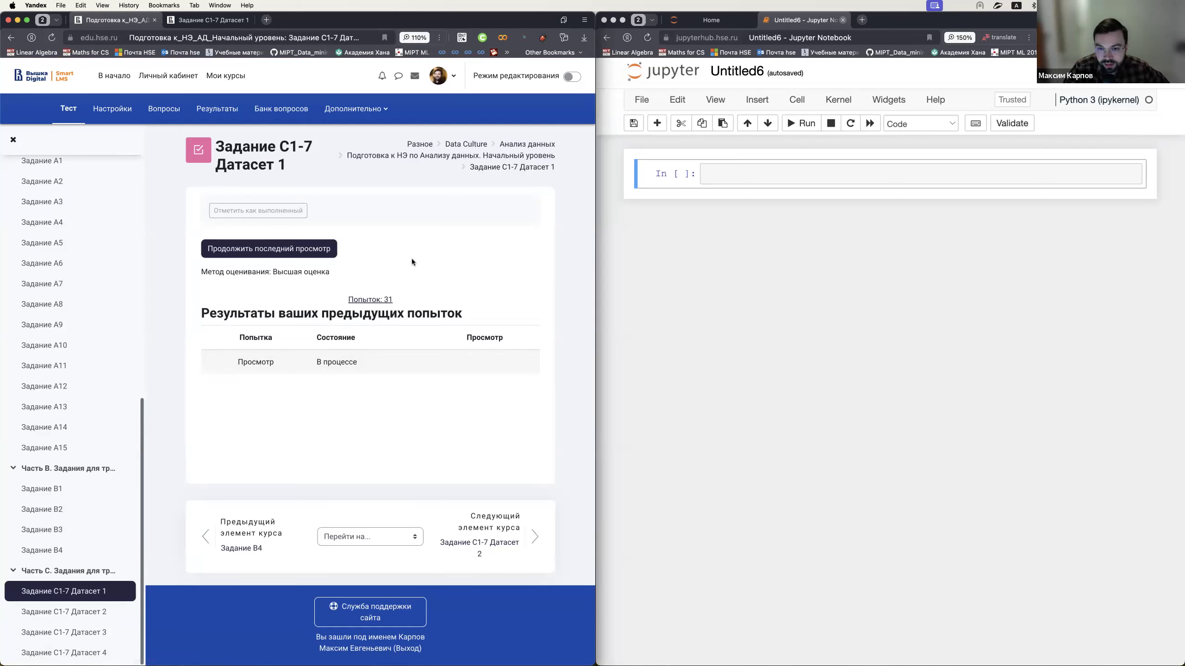
pyautogui.click(302, 252)
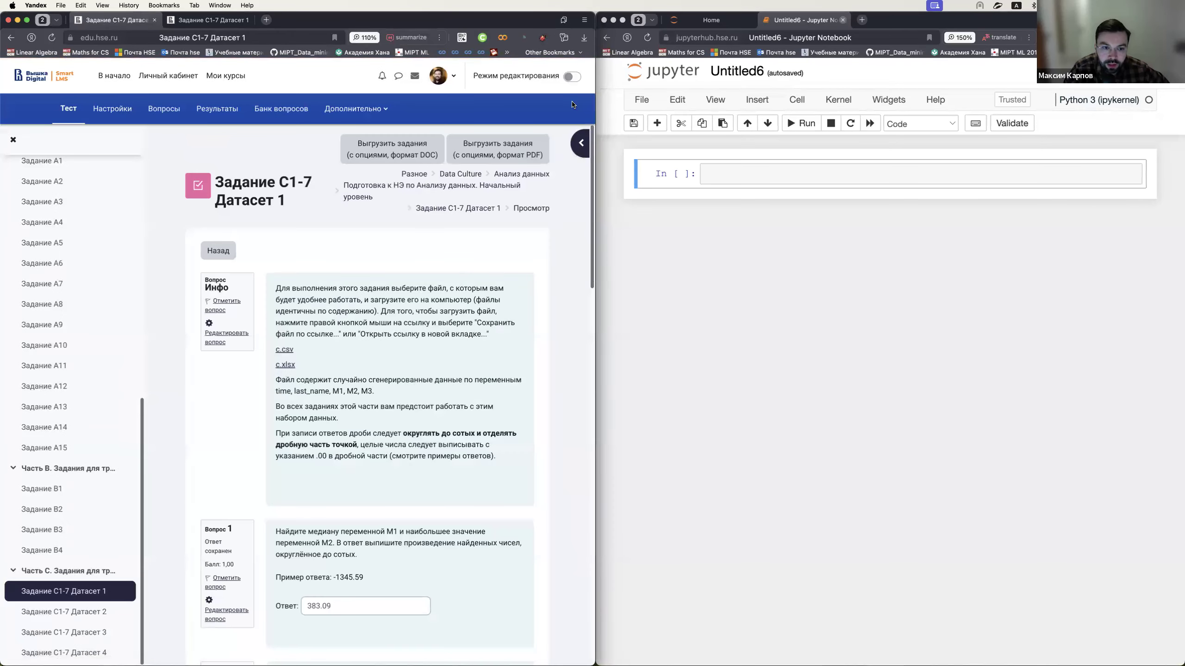
pyautogui.click(13, 140)
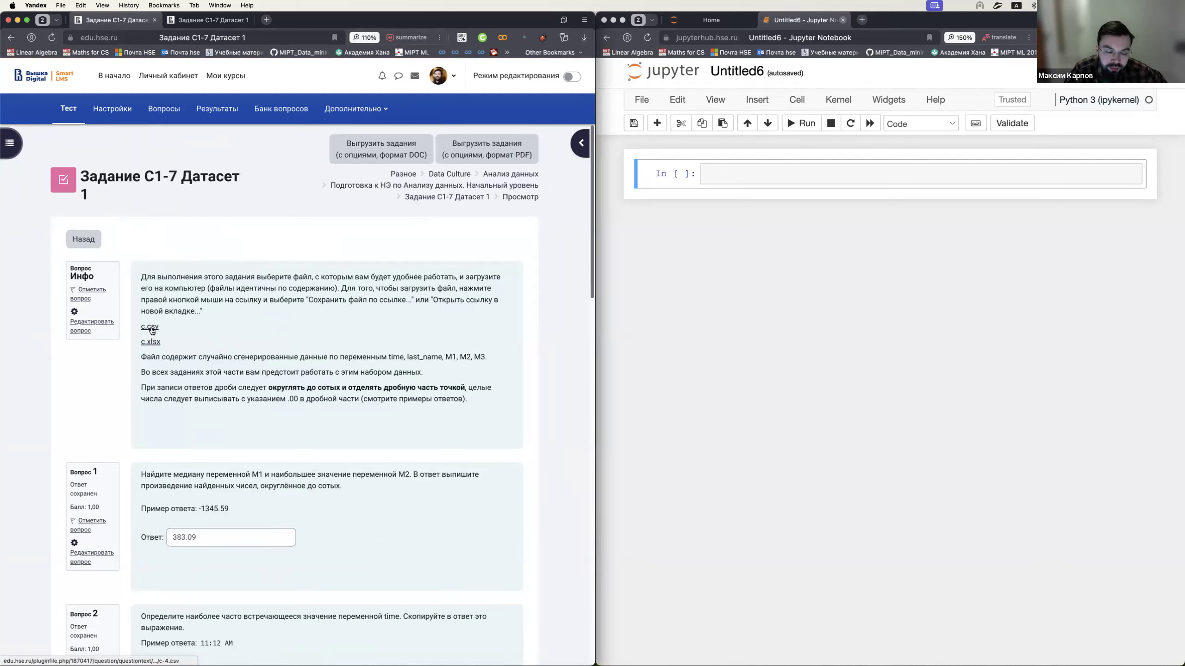
# - Download the quiz's c.xlsx dataset from its online viewer and return to the quiz page
pyautogui.click(152, 342)
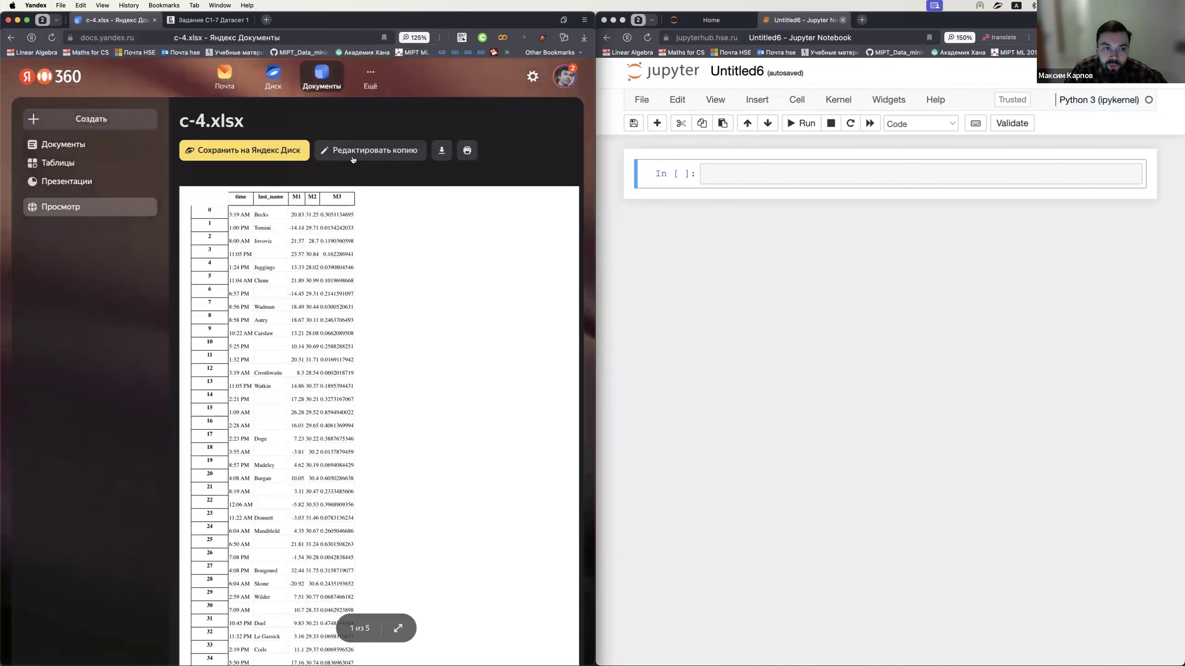
pyautogui.click(441, 152)
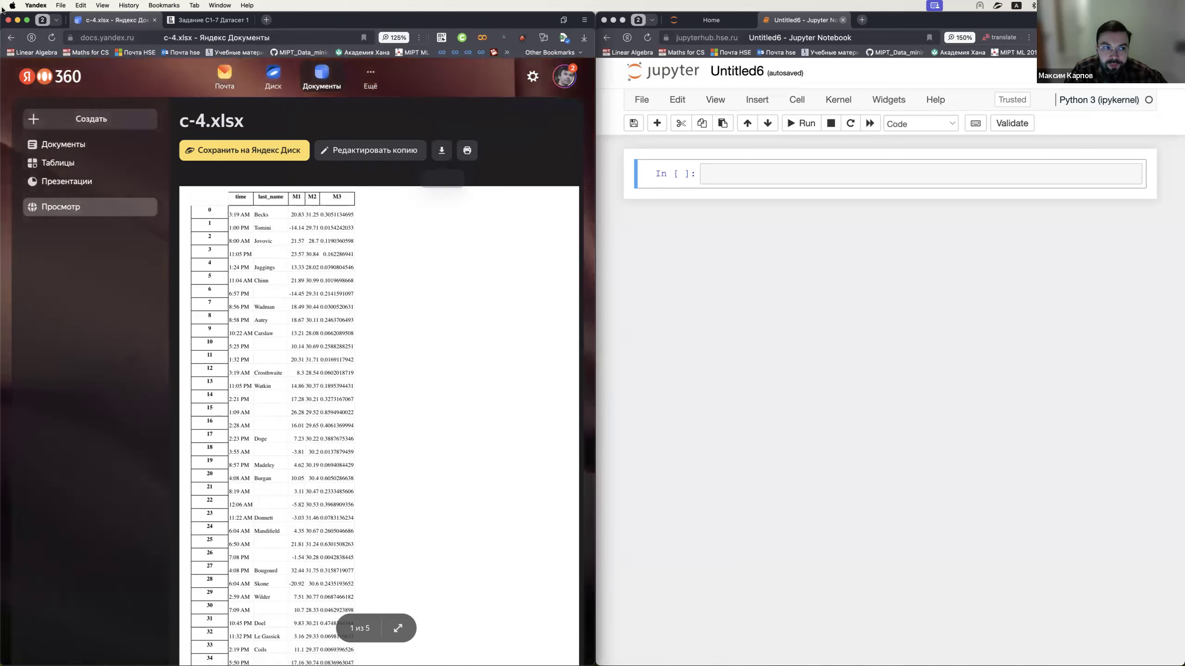
pyautogui.click(9, 40)
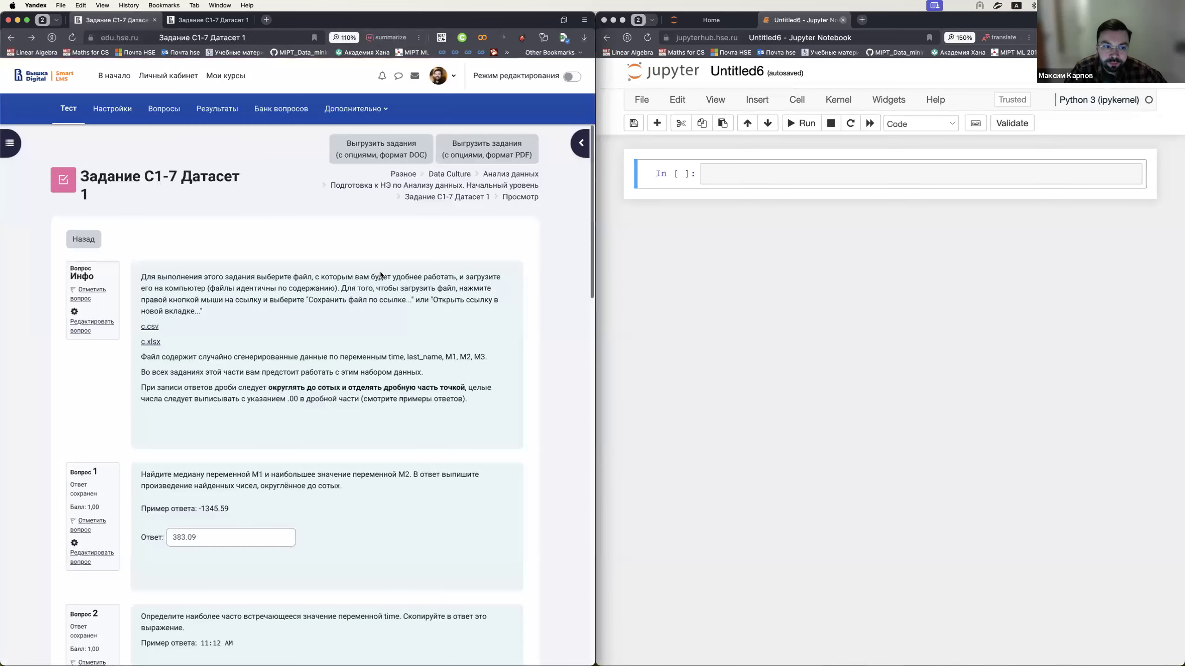
# - Write "import pandas as pd" as the first line of the empty notebook cell
pyautogui.click(722, 175)
pyautogui.write('=')
pyautogui.press('BackSpace')
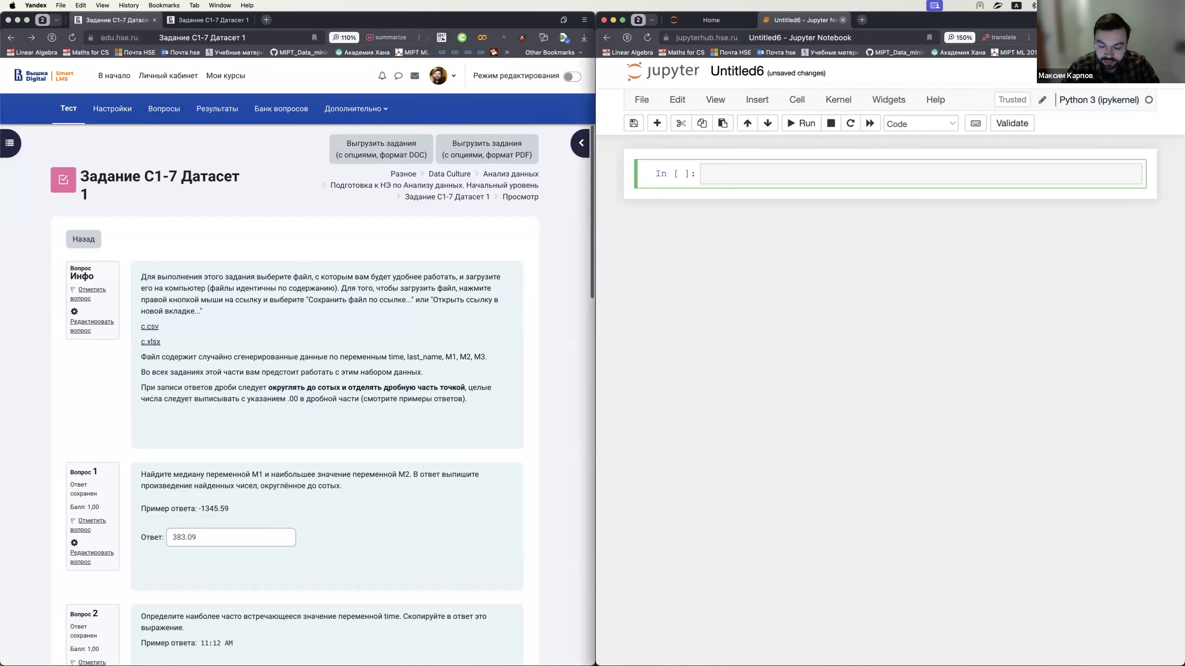
pyautogui.press('super+equal')
pyautogui.hotkey('ctrl', 'space')
pyautogui.hotkey('ctrl', 'space')
pyautogui.write('import pandas as pd')
pyautogui.press('Return')
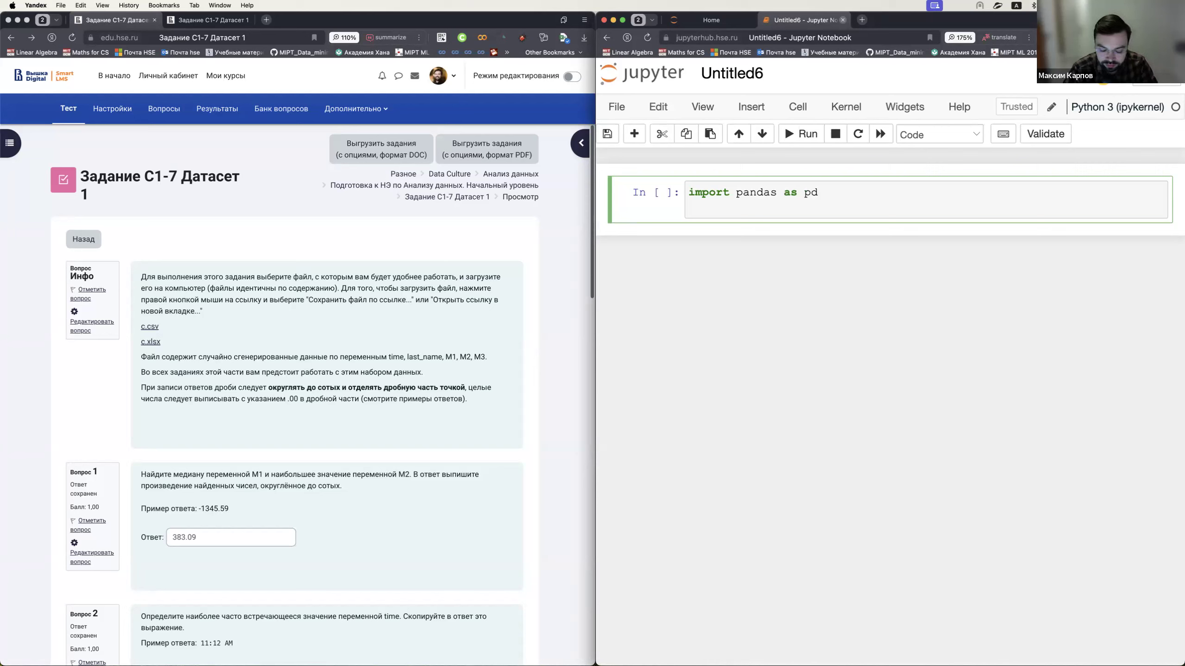
# - Add the line df = pd.read_excel('c (4).xlsx') below the pandas import
pyautogui.write('df')
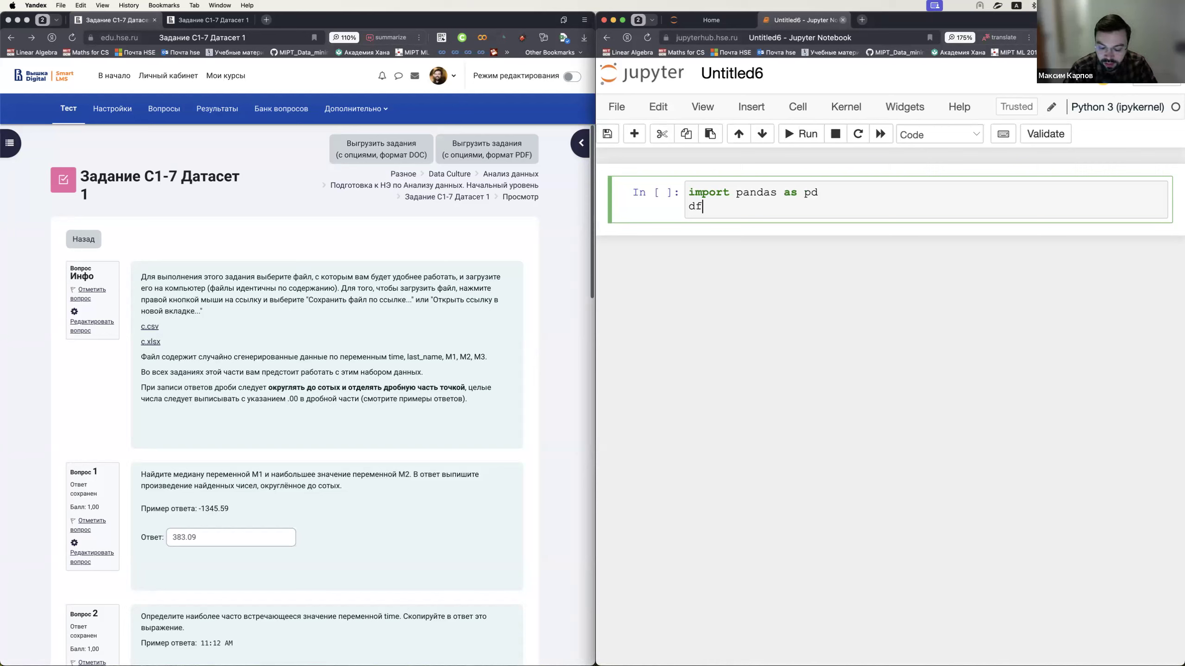
pyautogui.write(' = pd.')
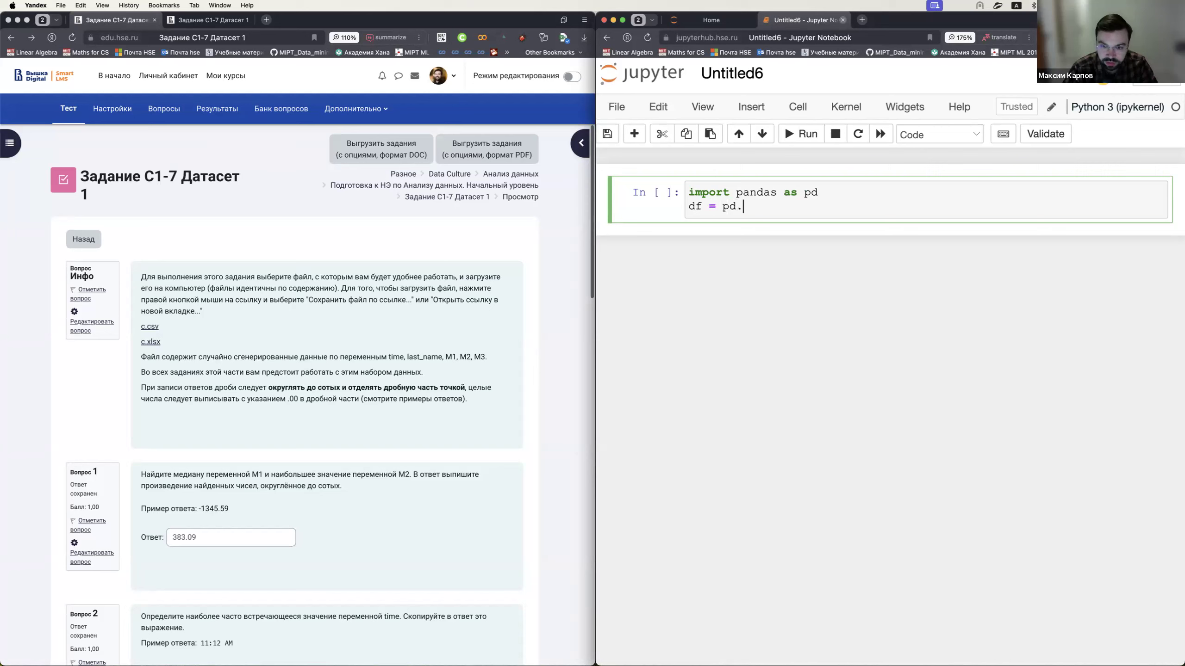
pyautogui.write('read_')
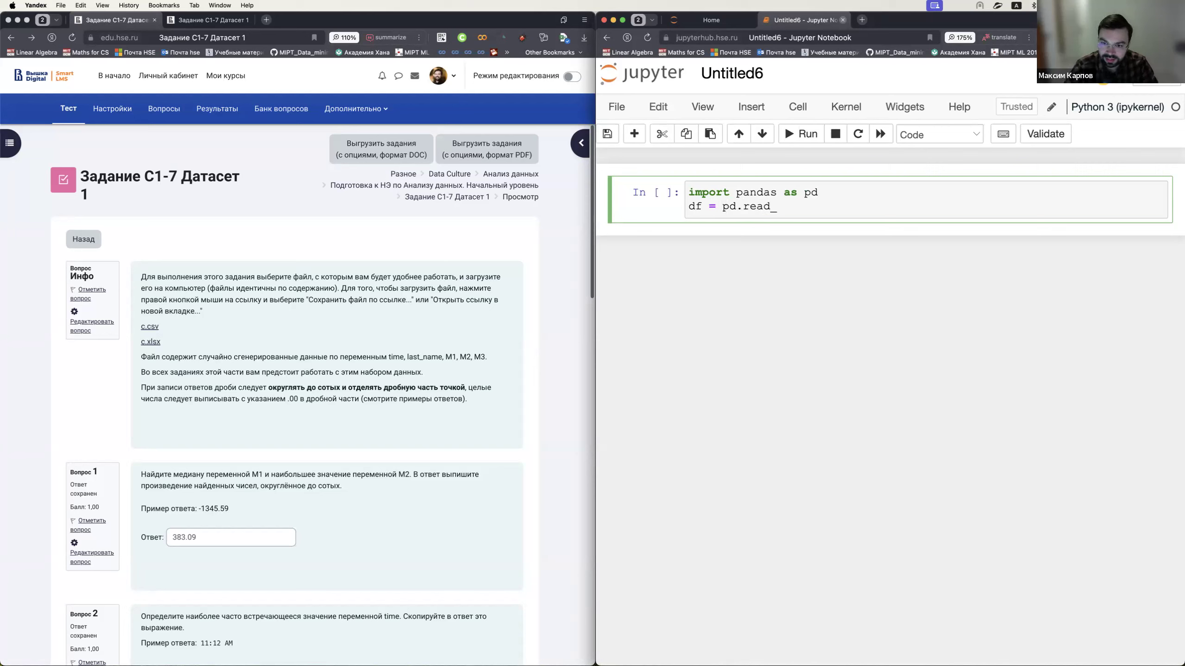
pyautogui.write('excel()')
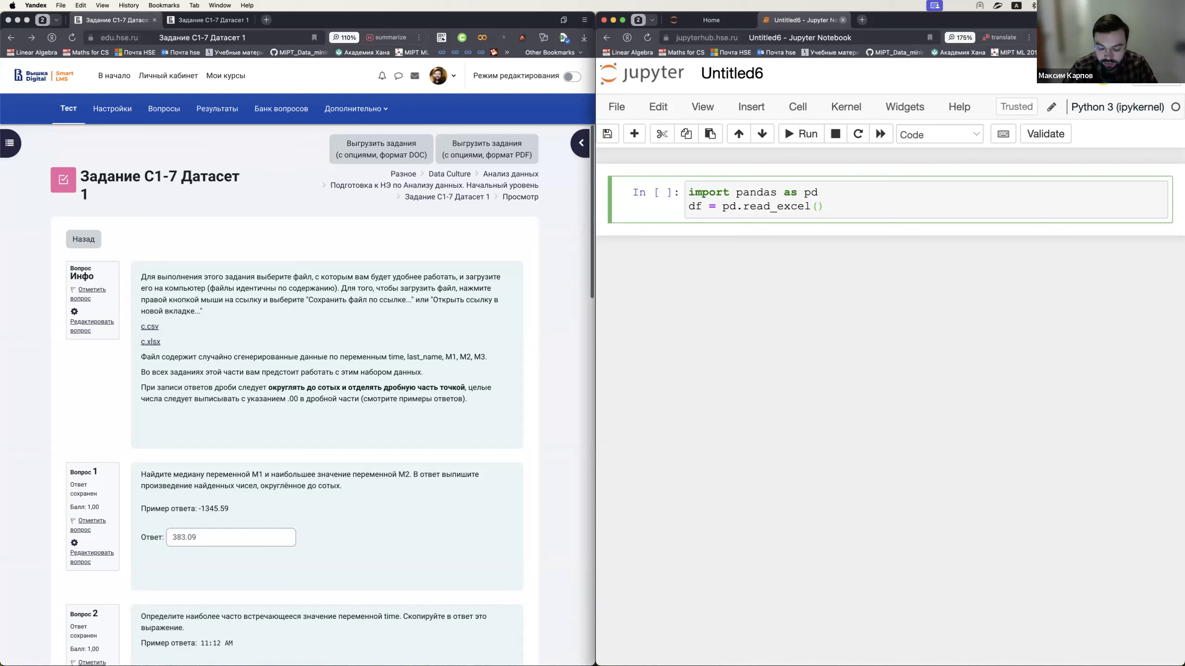
pyautogui.write("'")
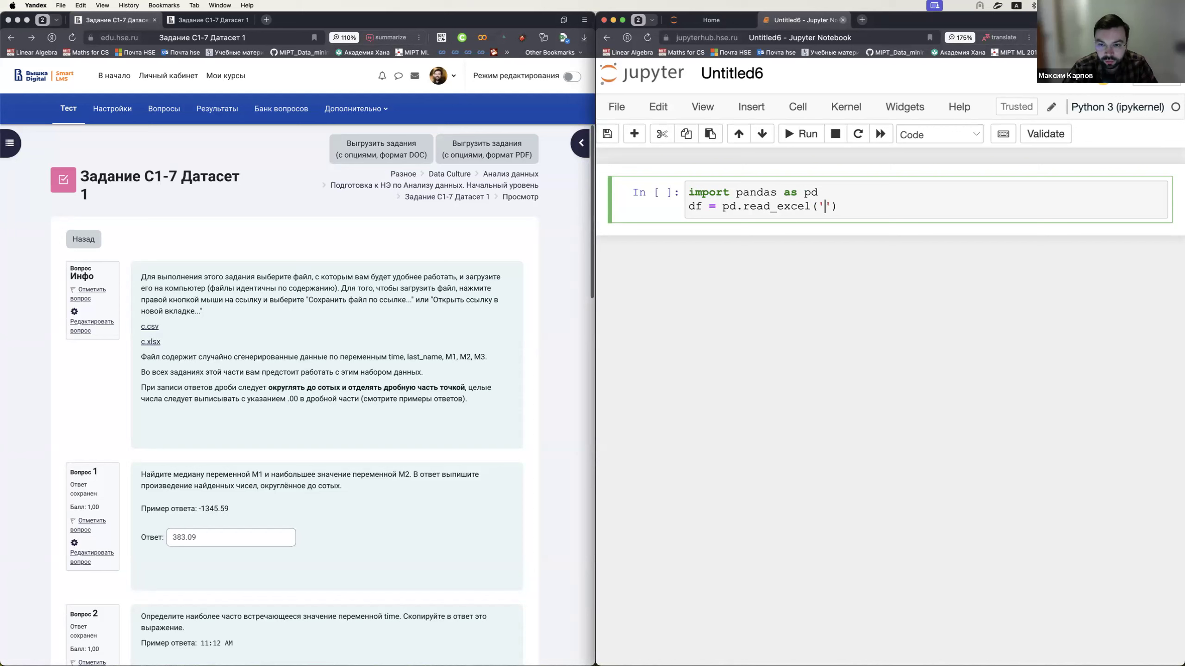
pyautogui.write('c (4).xlsx')
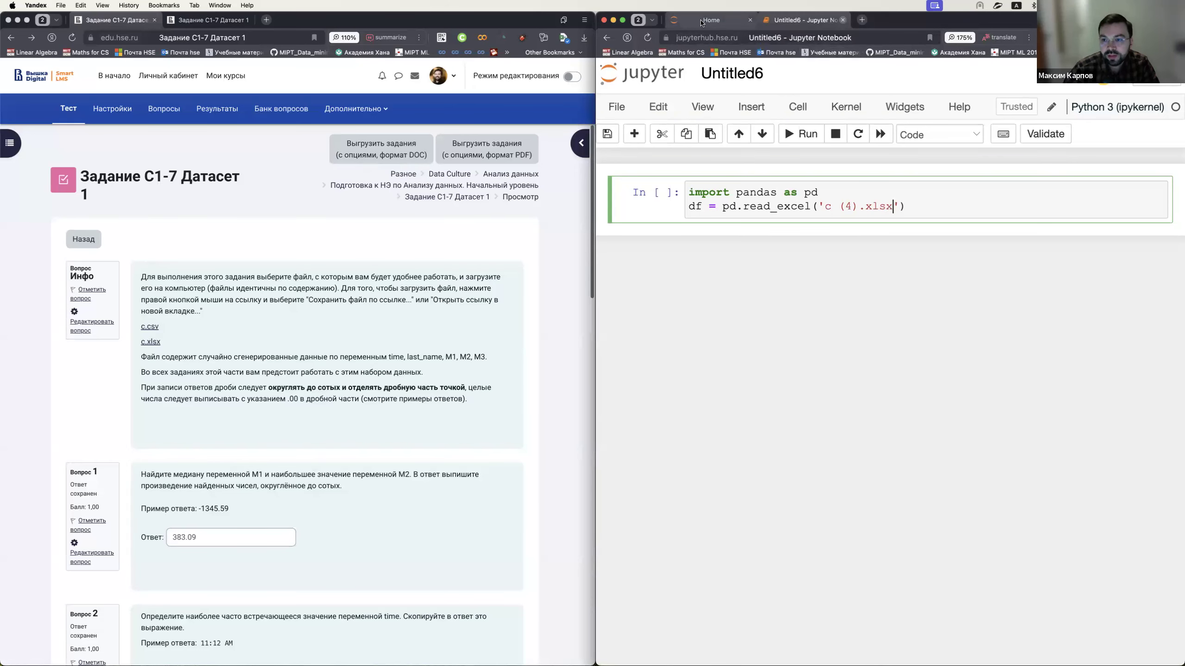
# - Upload the downloaded file "c-4 (2).xlsx" to the Jupyter home folder under the name c-4.xlsx
pyautogui.hotkey('ctrl', 'shift', 'Tab')
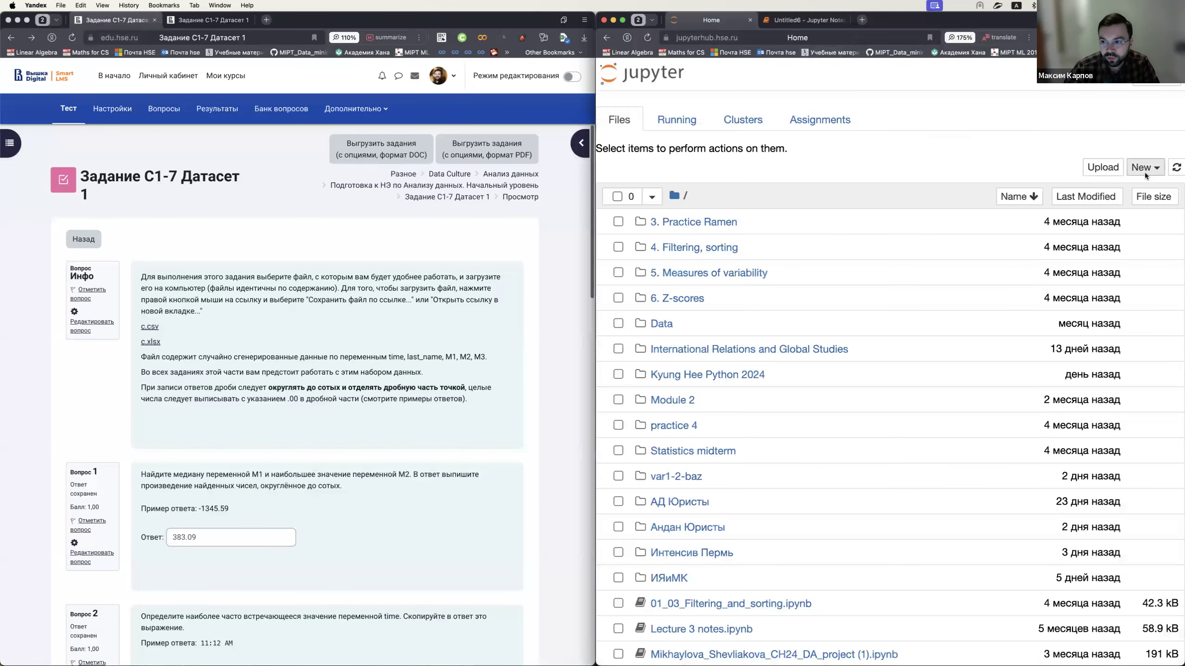
pyautogui.click(1099, 168)
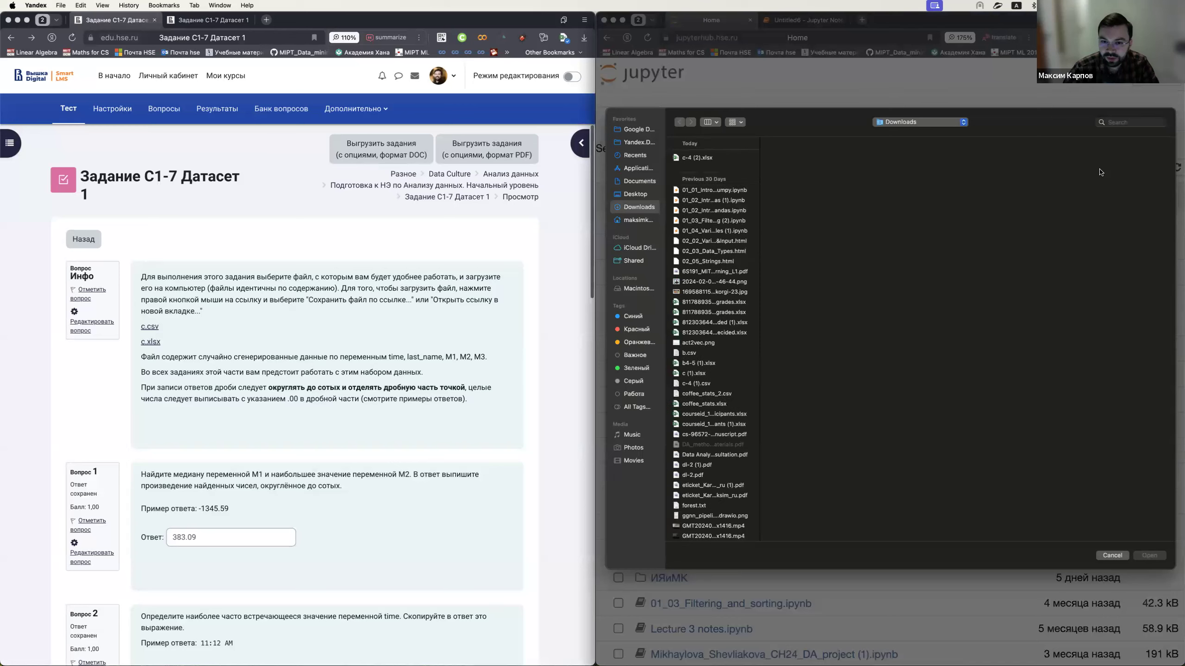
pyautogui.doubleClick(695, 158)
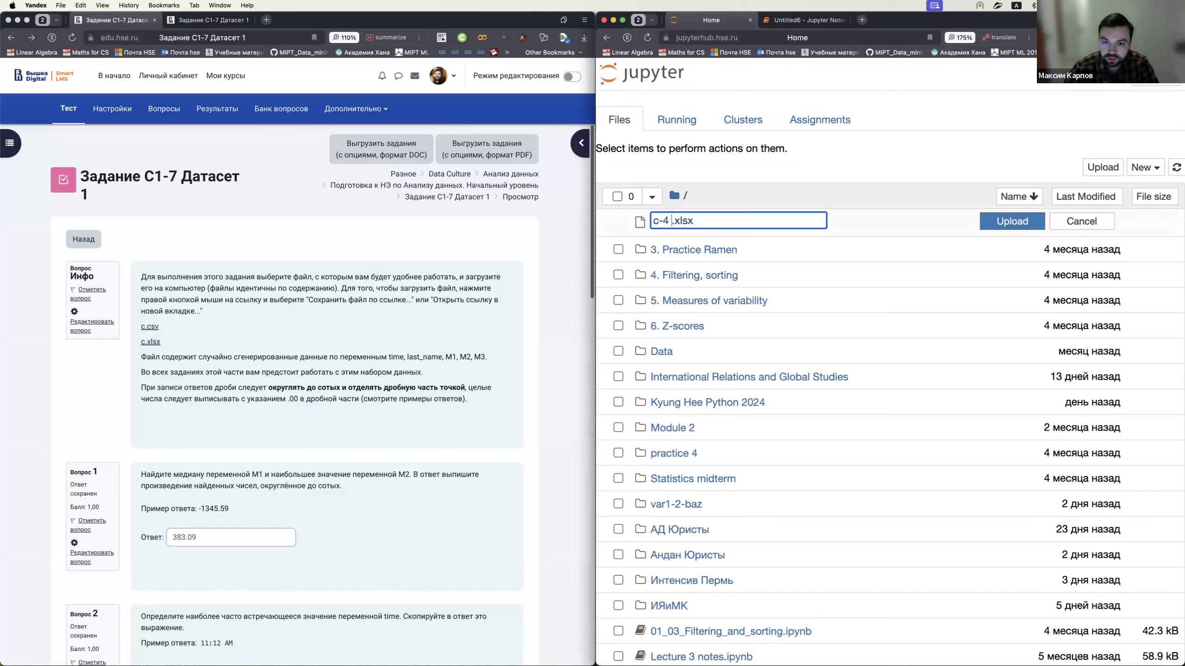
pyautogui.click(1012, 222)
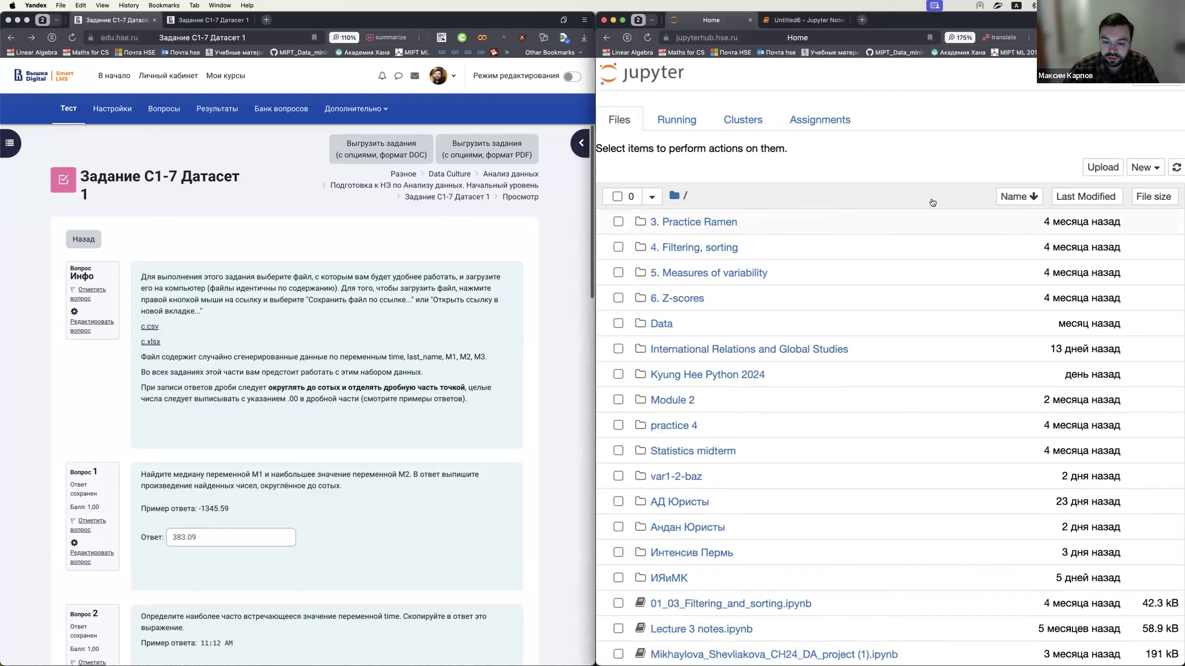
# - Try to load 'c (4).xlsx' by running the notebook cell, and read its output through to the end
pyautogui.click(806, 21)
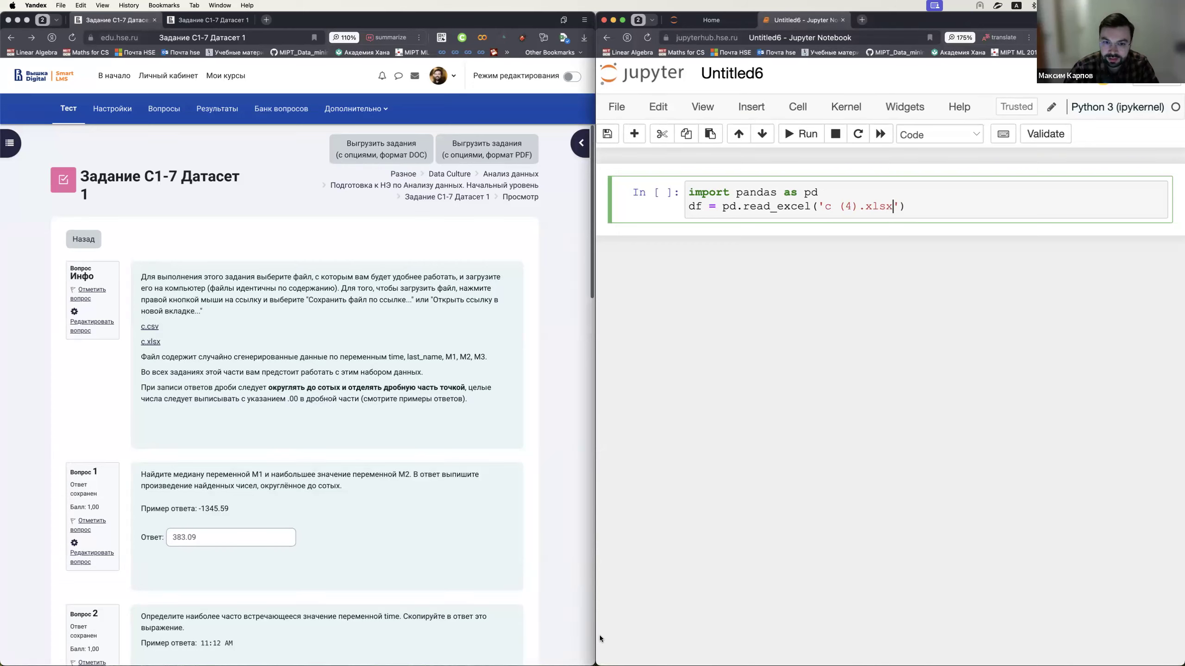
pyautogui.hotkey('shift', 'Return')
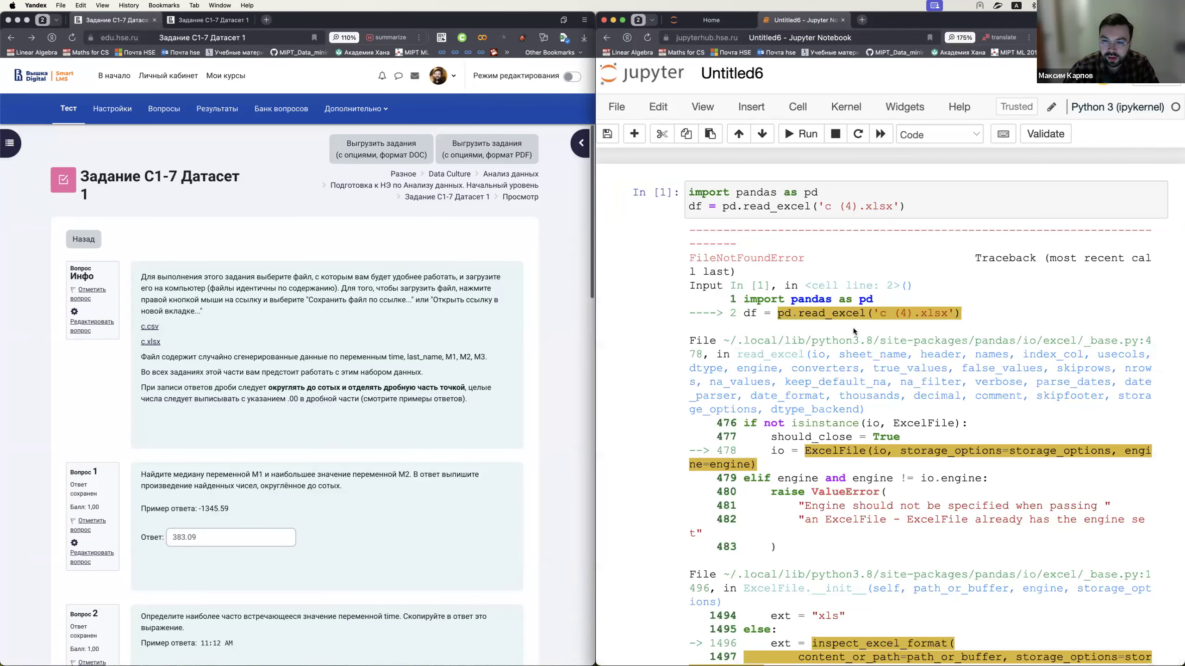
pyautogui.scroll(-10, 854, 330)
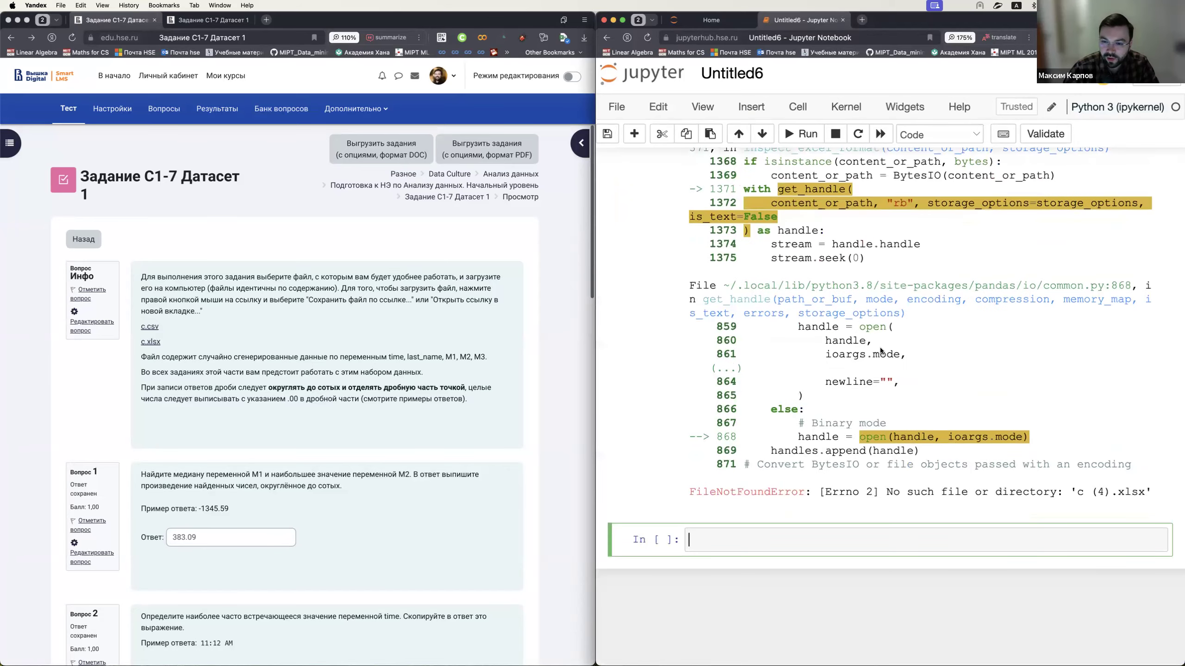
pyautogui.scroll(10, 877, 280)
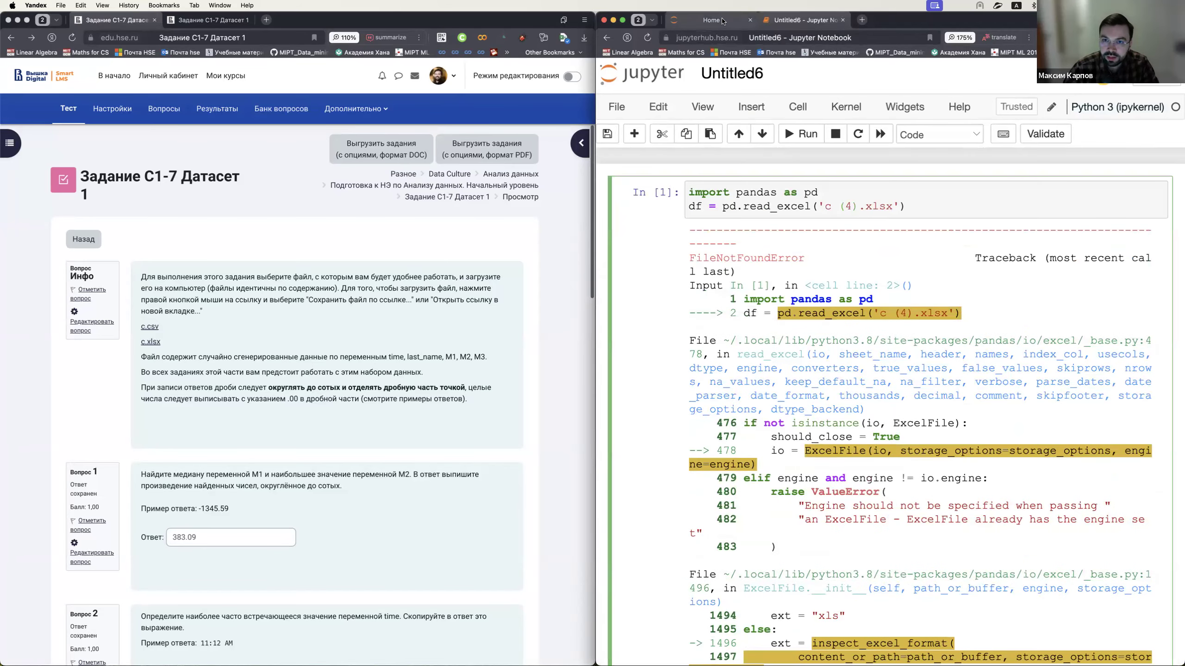
# - Check the uploaded dataset's name in the Jupyter file list and change the file in the read_excel call to 'c-4.xlsx'
pyautogui.click(722, 21)
pyautogui.scroll(-15, 812, 308)
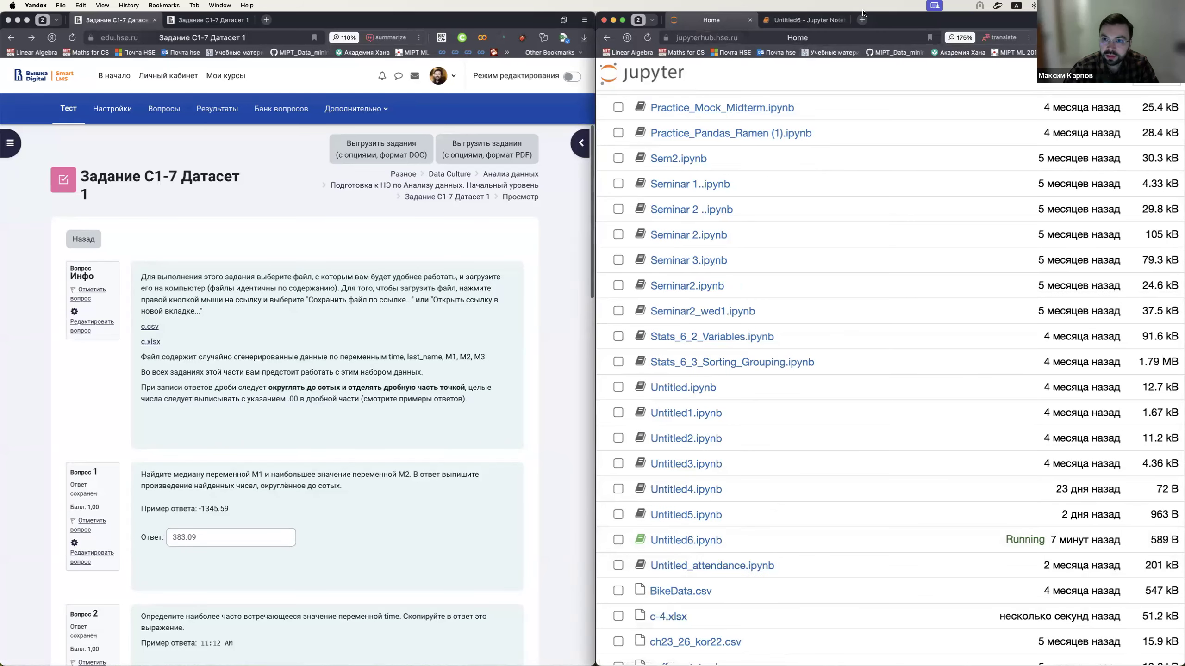
pyautogui.click(805, 19)
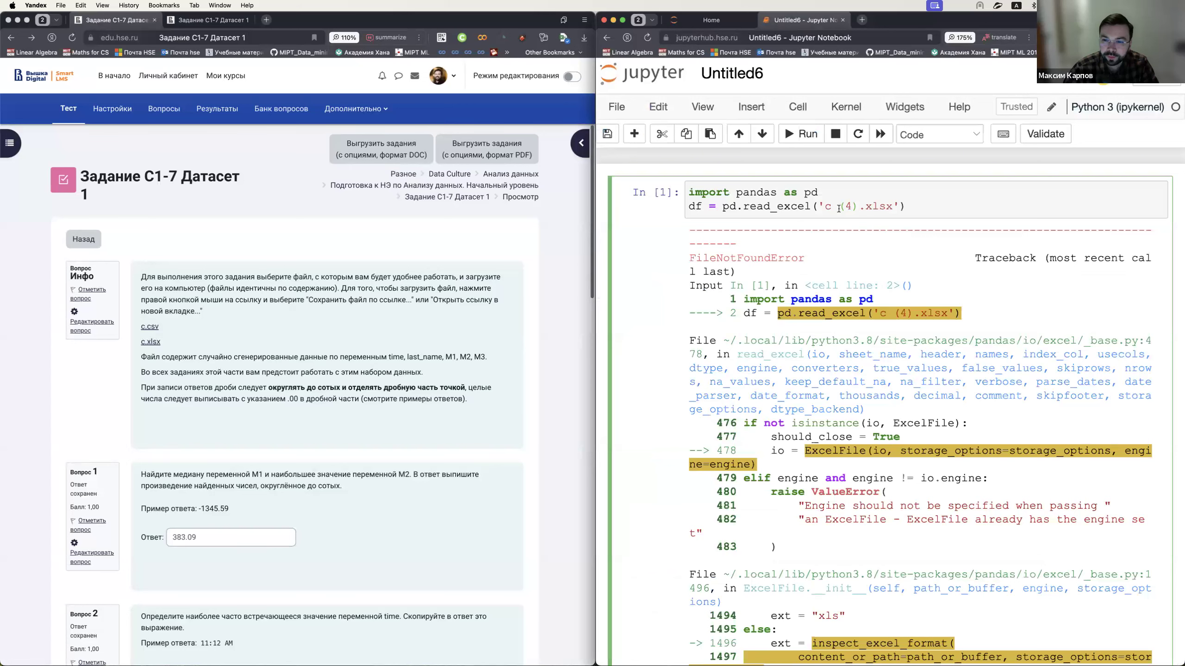
pyautogui.moveTo(859, 208); pyautogui.dragTo(829, 207)
pyautogui.write('-4')
pyautogui.press('Return')
pyautogui.press('BackSpace')
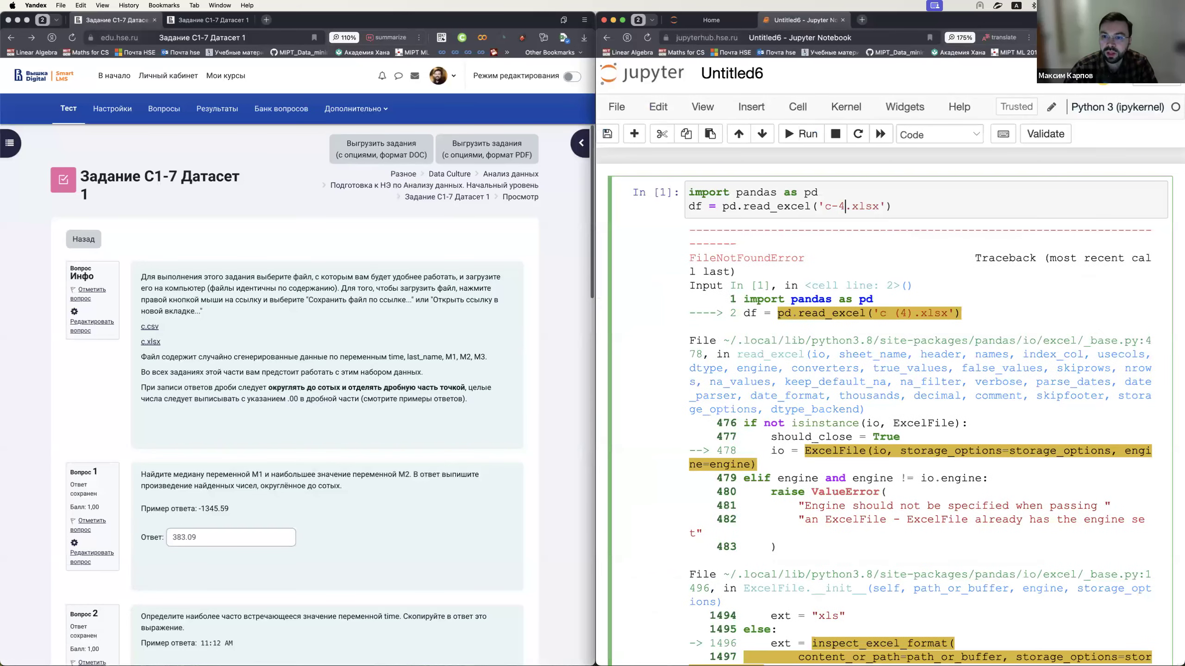
# - Add a df.head() line to the cell and run it to preview the dataset
pyautogui.press('End')
pyautogui.press('Return')
pyautogui.write('df.head()')
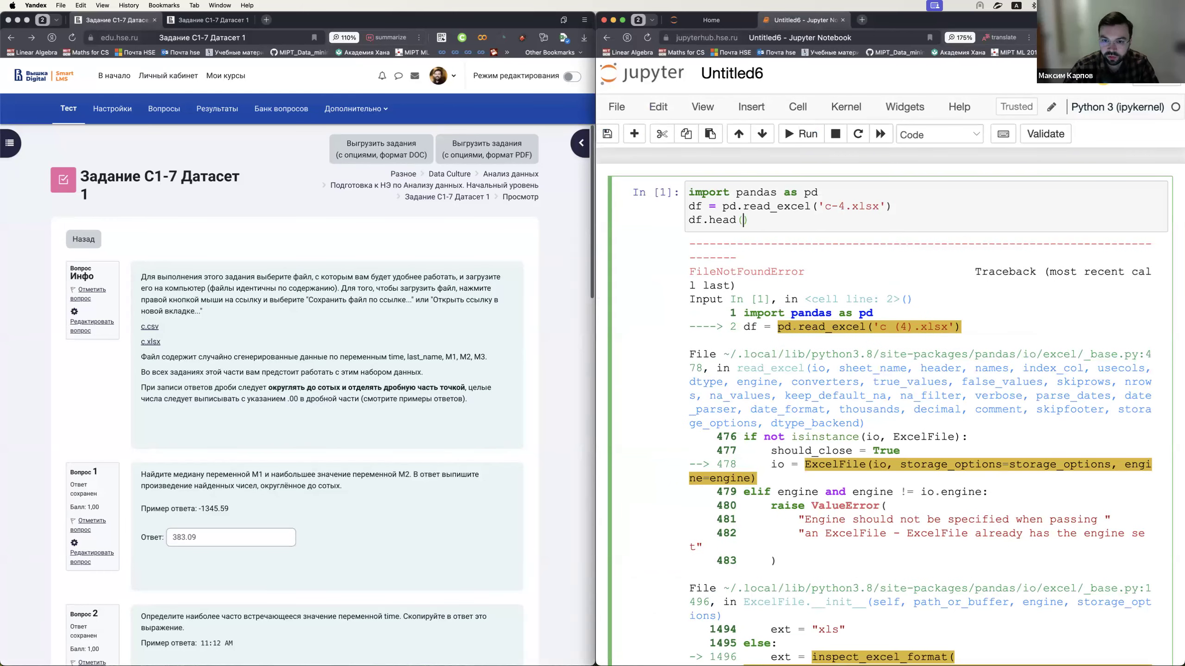
pyautogui.hotkey('shift', 'Return')
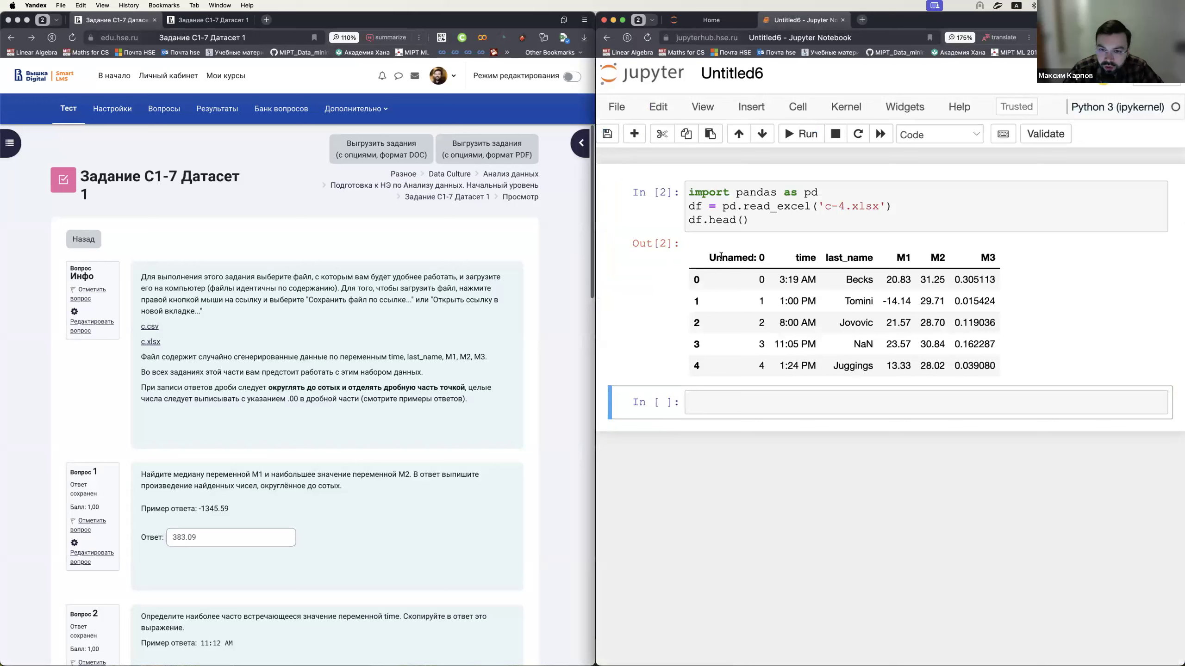
# - Use the unnamed first column as the index by adding index_col=0 to the read_excel call, and rerun the cell
pyautogui.moveTo(706, 256); pyautogui.dragTo(778, 256)
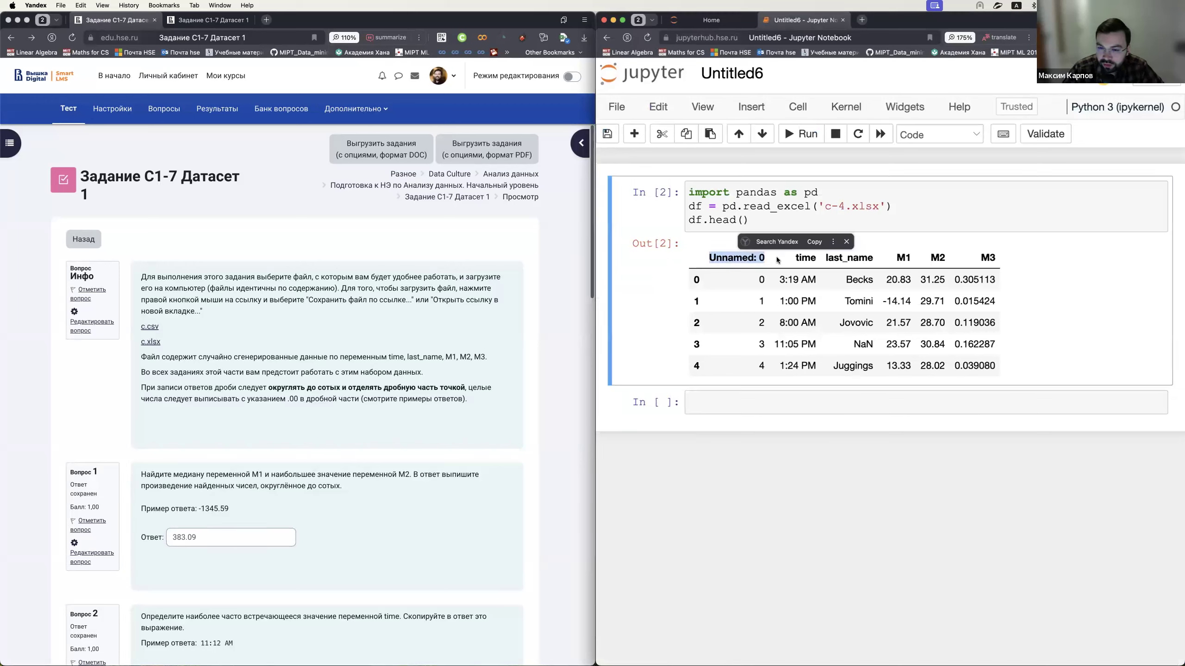
pyautogui.click(886, 208)
pyautogui.write(', index_col=0')
pyautogui.hotkey('shift', 'Return')
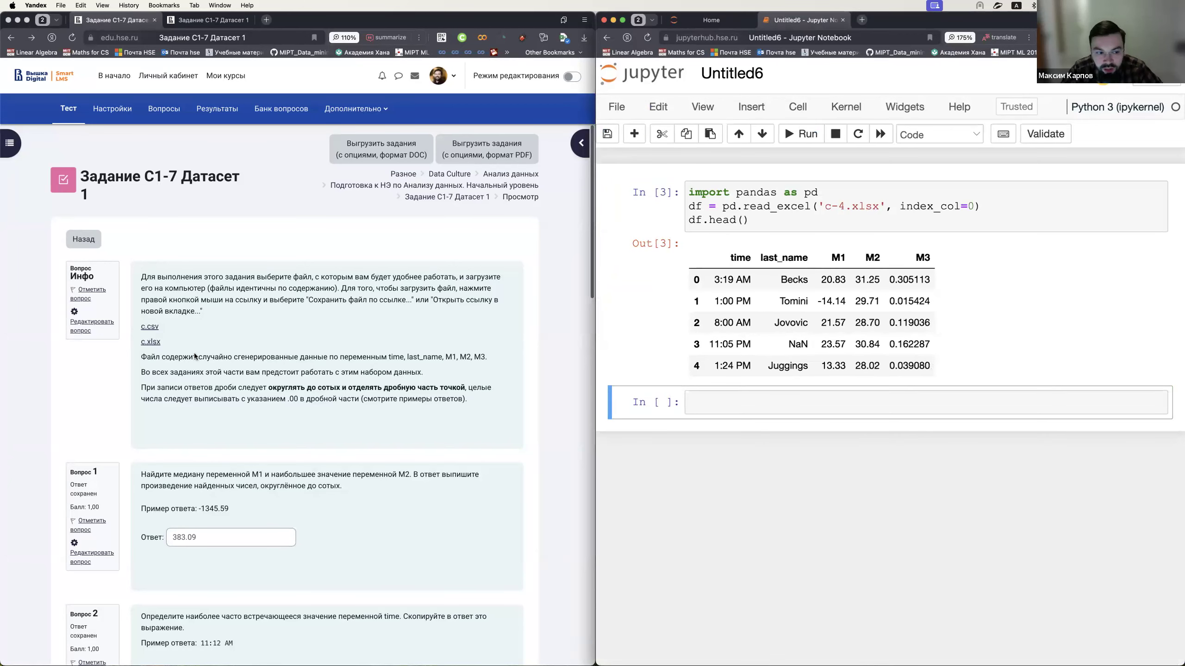
# - Examine the quiz questions, especially question 1 about the median of M1 and the largest value of M2
pyautogui.scroll(-8, 224, 360)
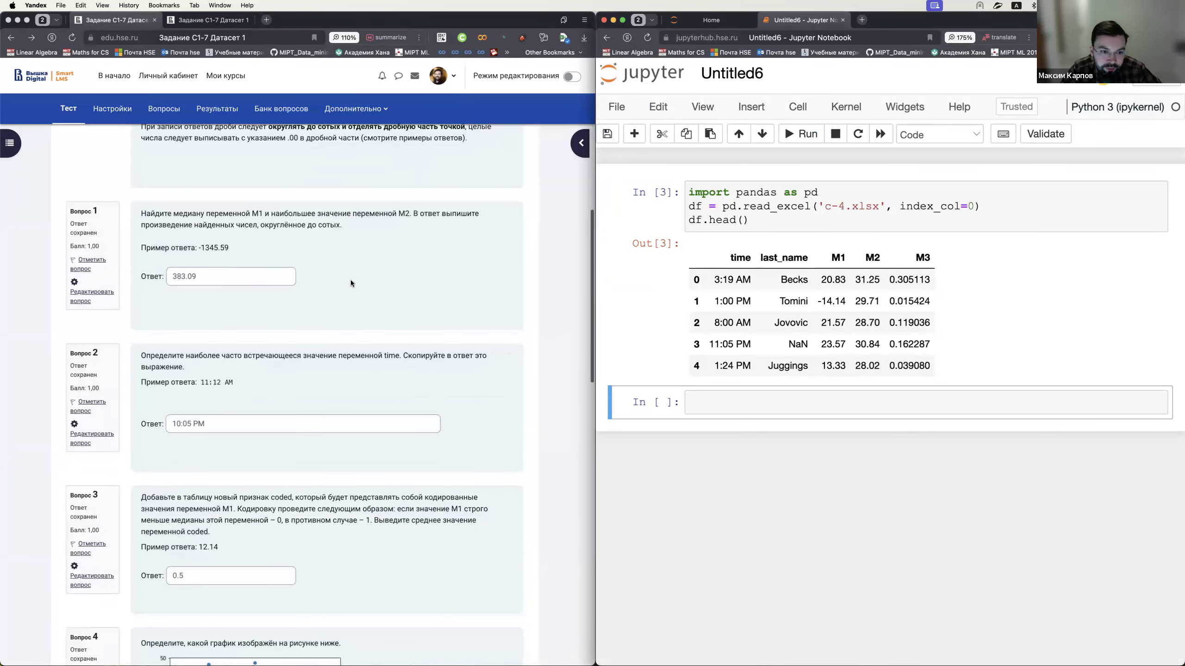
pyautogui.scroll(8, 438, 268)
pyautogui.click(581, 143)
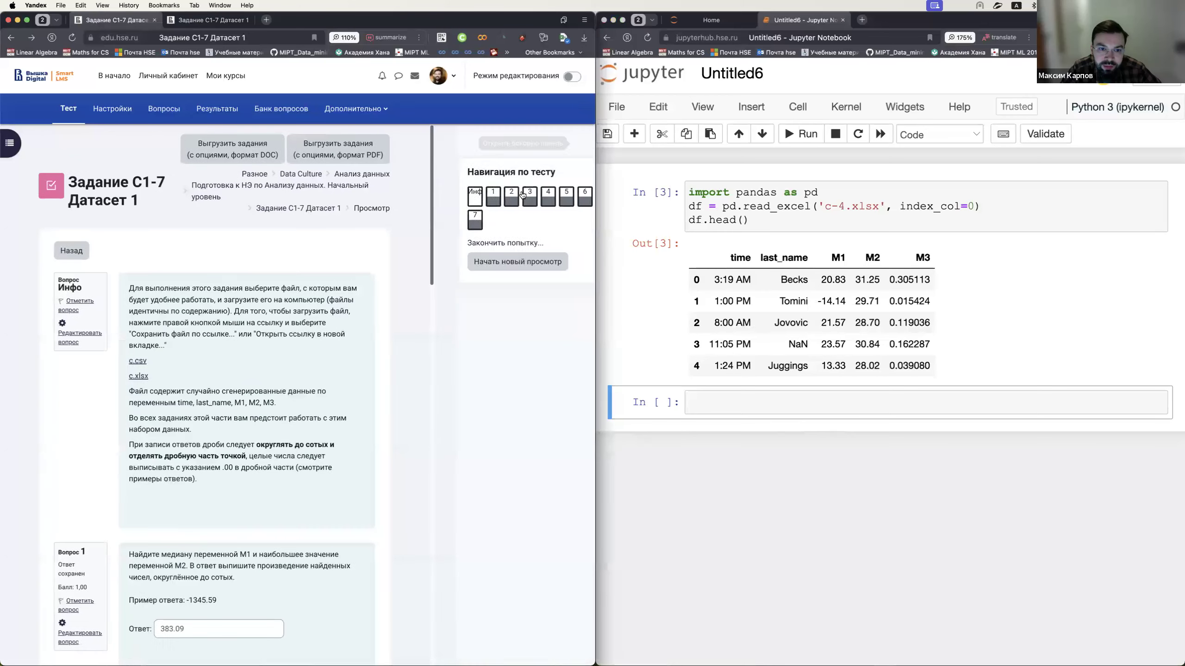
pyautogui.click(581, 141)
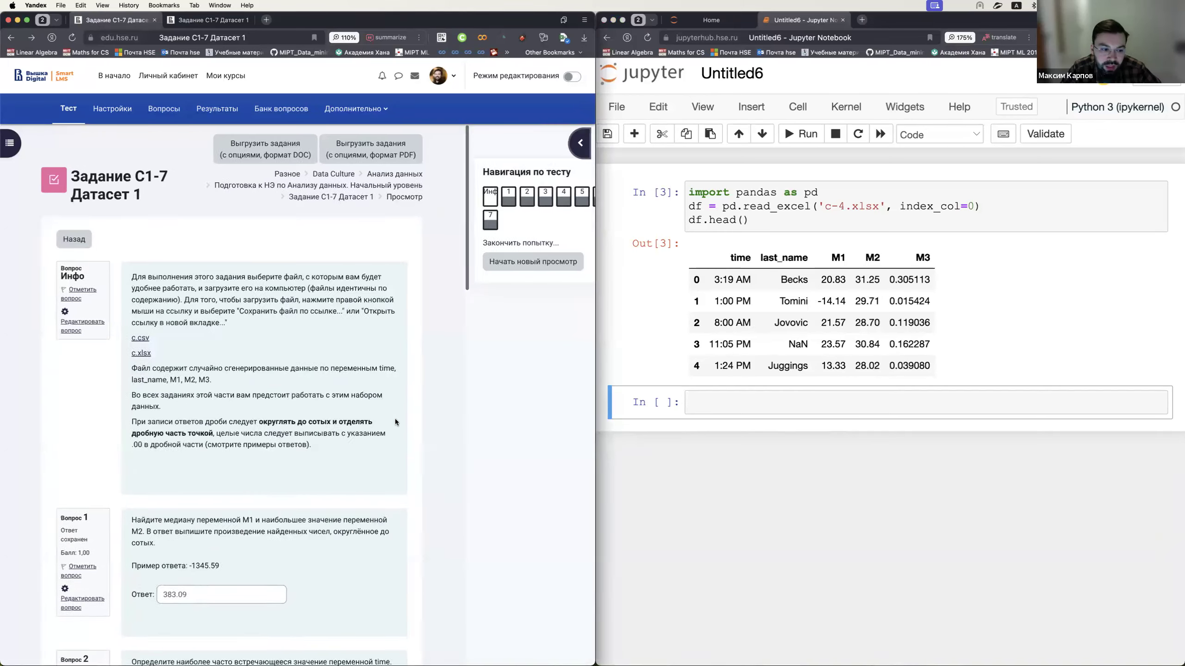
pyautogui.scroll(-5, 387, 298)
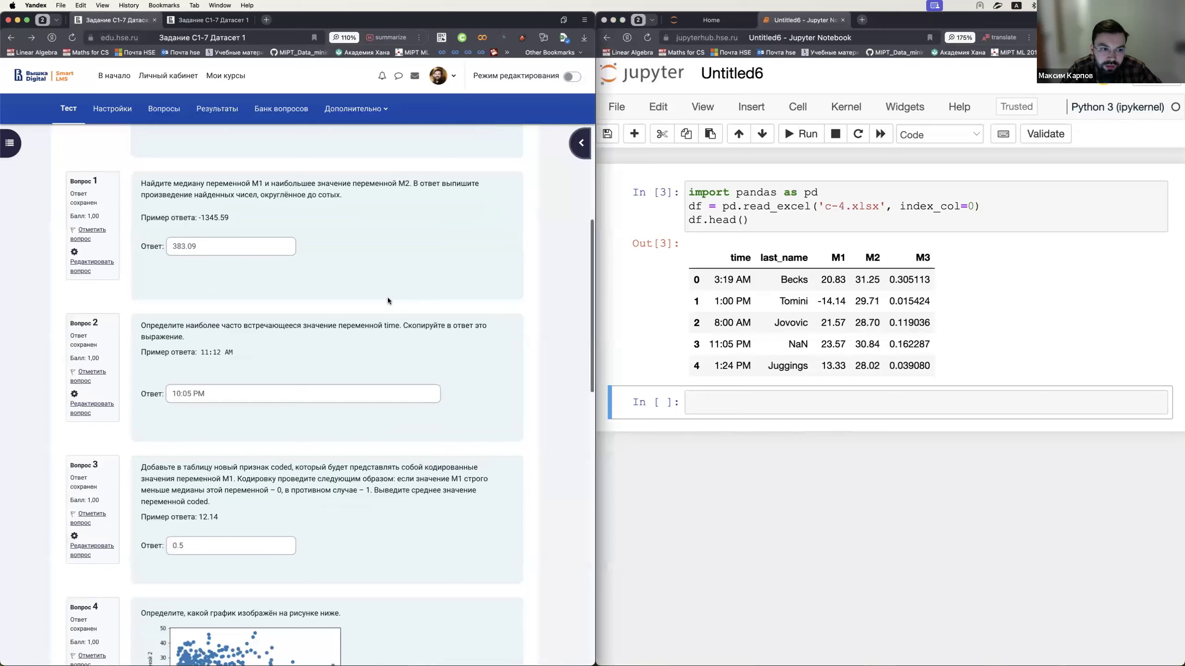
pyautogui.scroll(-1, 327, 271)
pyautogui.moveTo(206, 195); pyautogui.dragTo(412, 196)
pyautogui.click(300, 231)
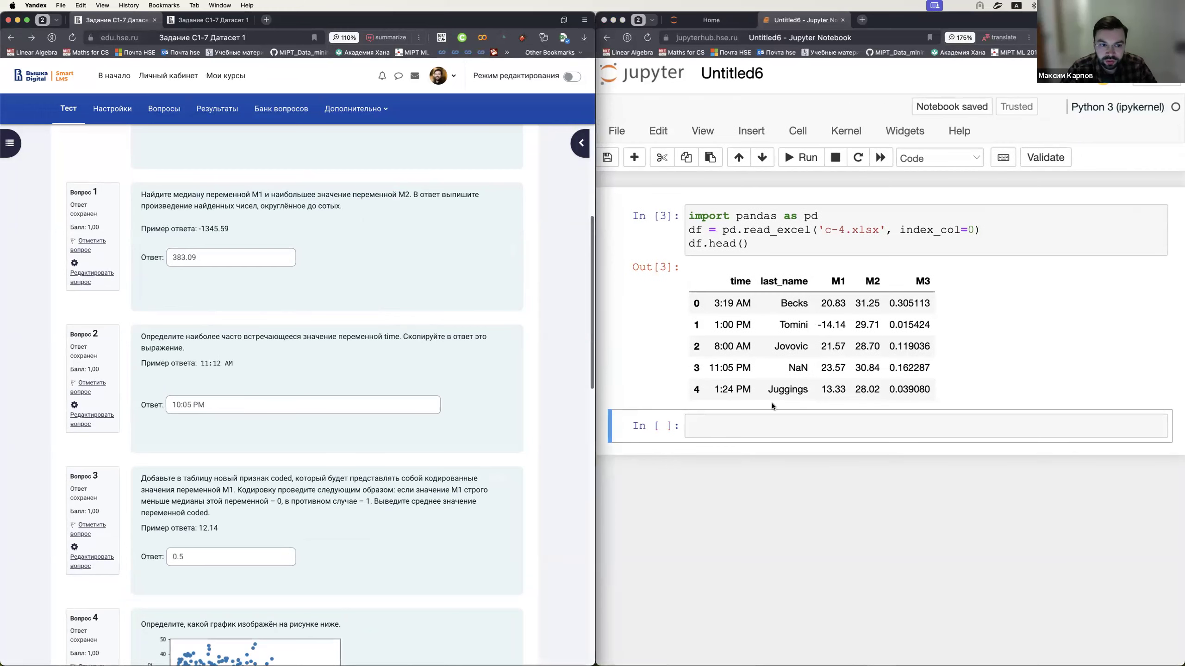
# - Enter df['M1'].median() * df['M2'].max() in the empty notebook cell for question 1
pyautogui.click(720, 425)
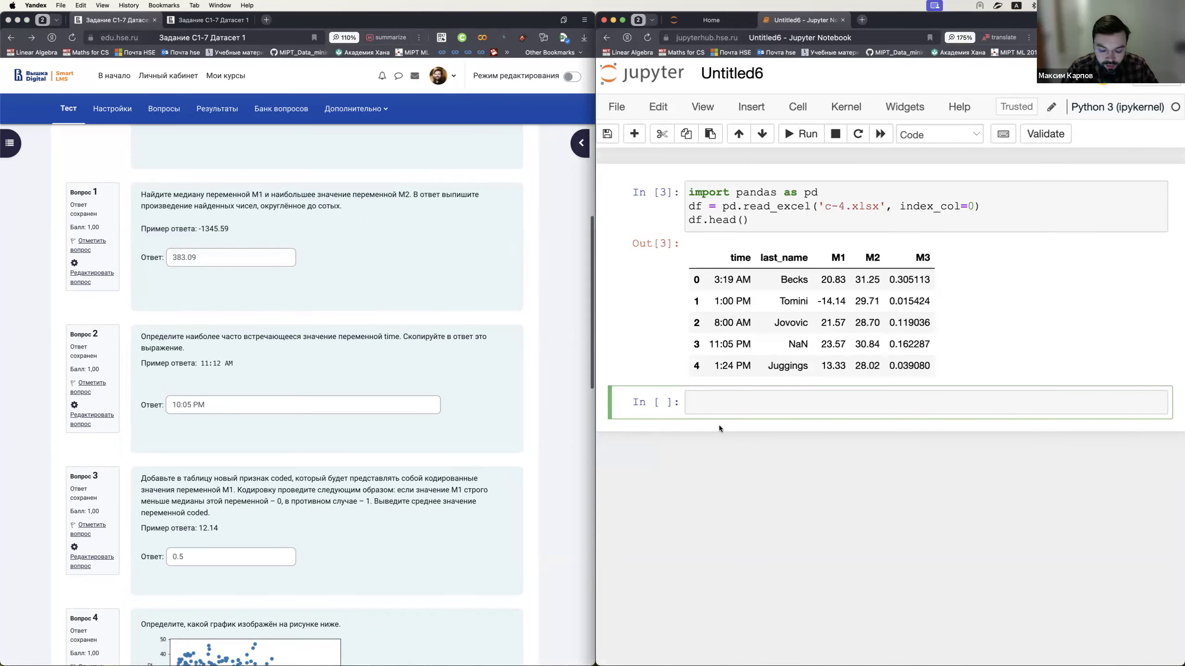
pyautogui.write("df['M1']")
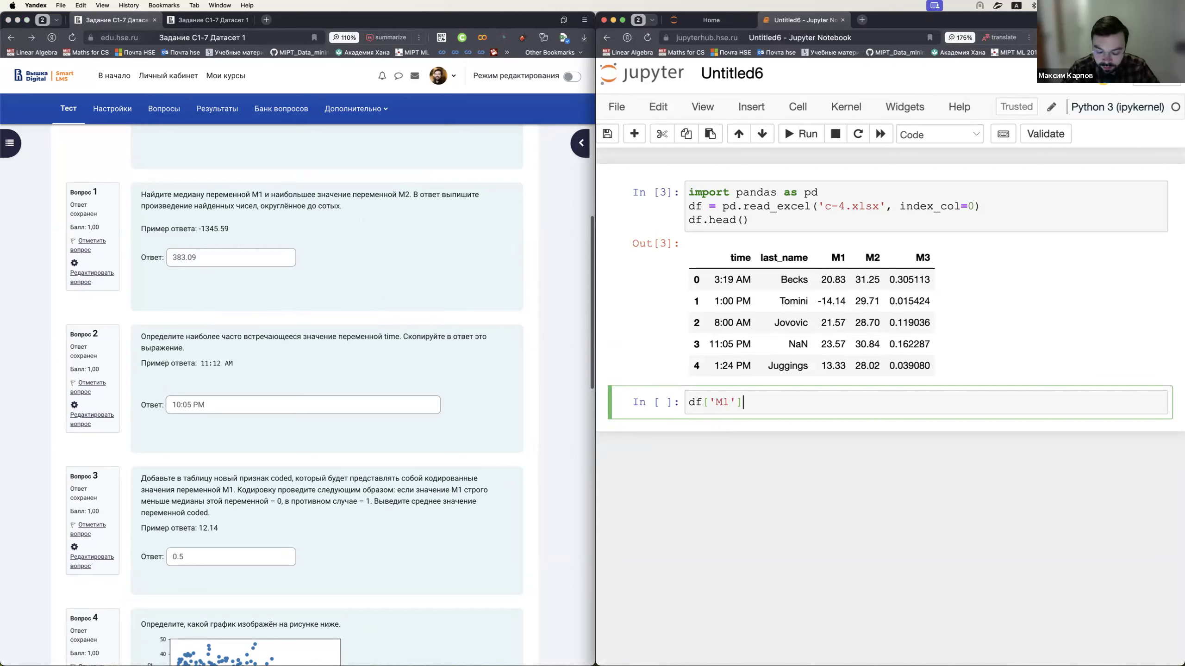
pyautogui.write('.median()')
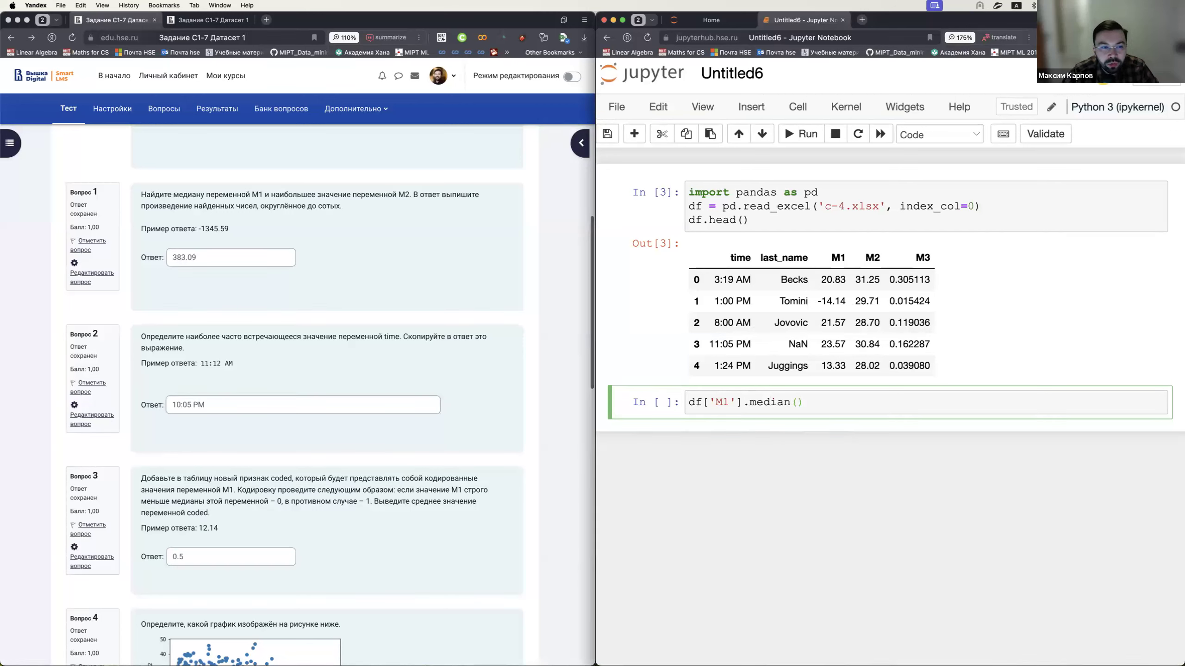
pyautogui.write(" * df['M2'].max(")
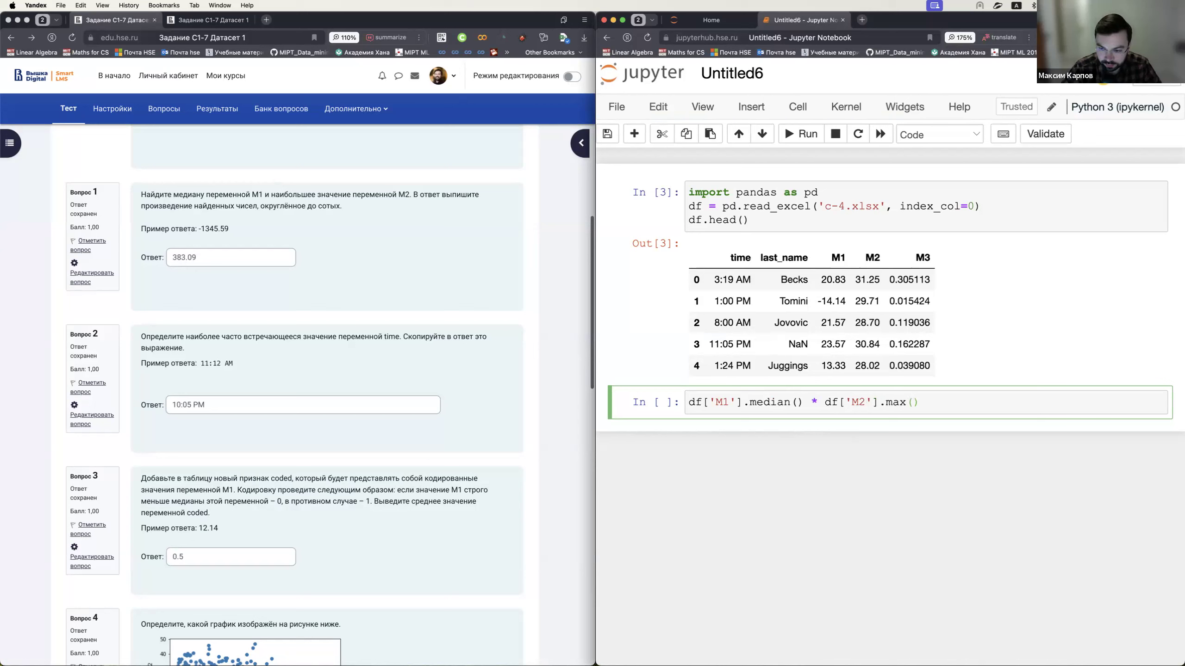
# - Wrap the product expression in round() with 2 decimal places and run the cell
pyautogui.click(689, 402)
pyautogui.write('round(')
pyautogui.click(959, 403)
pyautogui.write(', 2)')
pyautogui.hotkey('shift', 'Return')
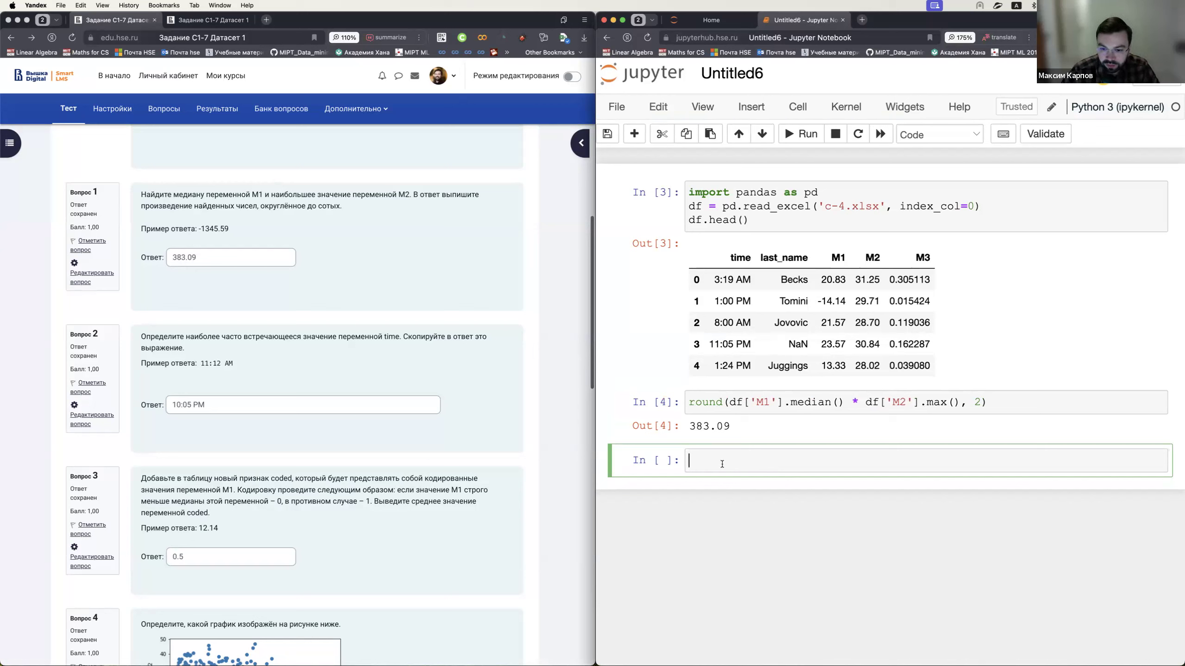
# - List the alternative statistics functions mean(), mode(), min(), std() and var() in the next cell
pyautogui.write('mean (')
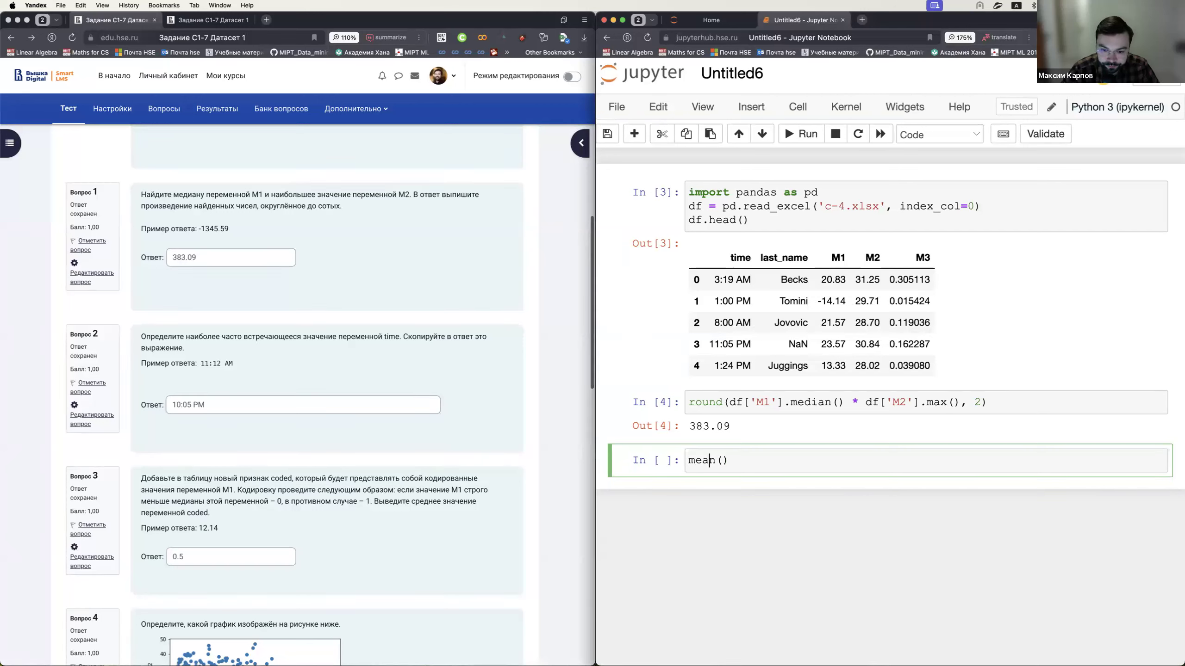
pyautogui.write('.')
pyautogui.press('End')
pyautogui.write('mod')
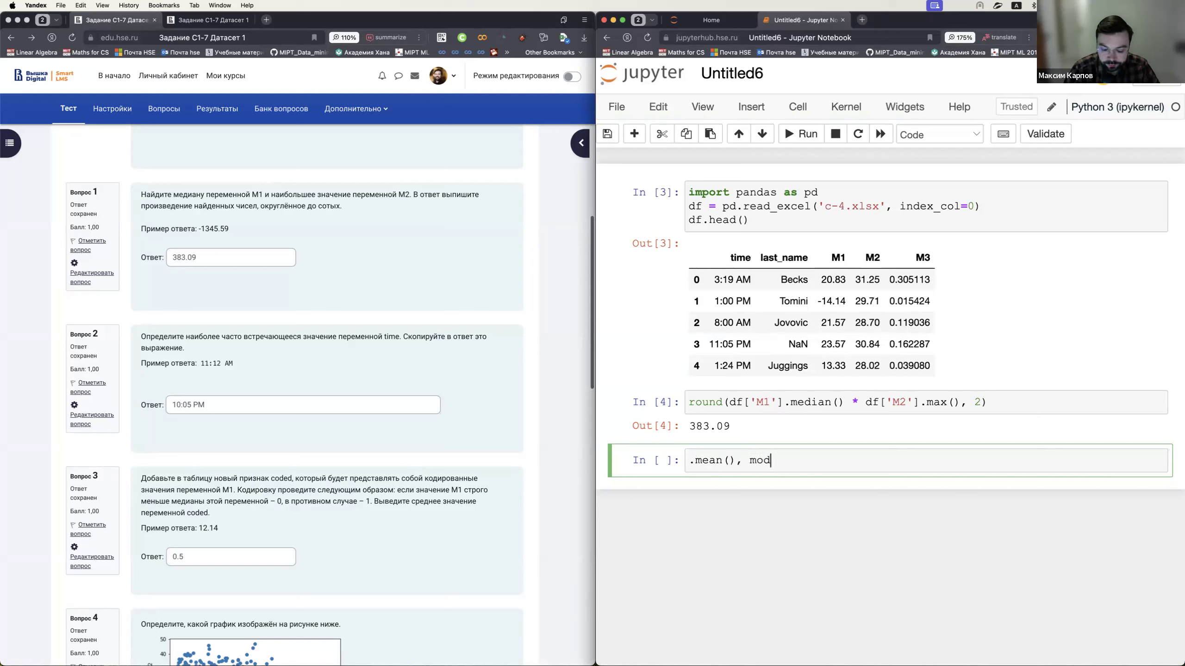
pyautogui.write('e(), min(')
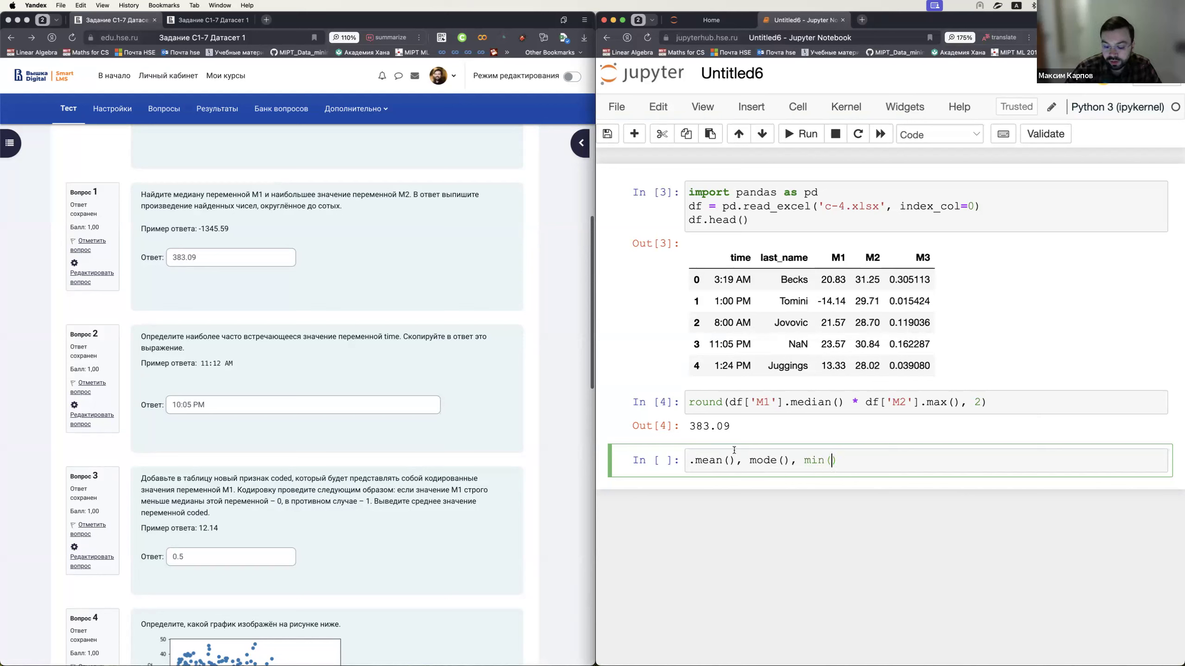
pyautogui.write('), std()')
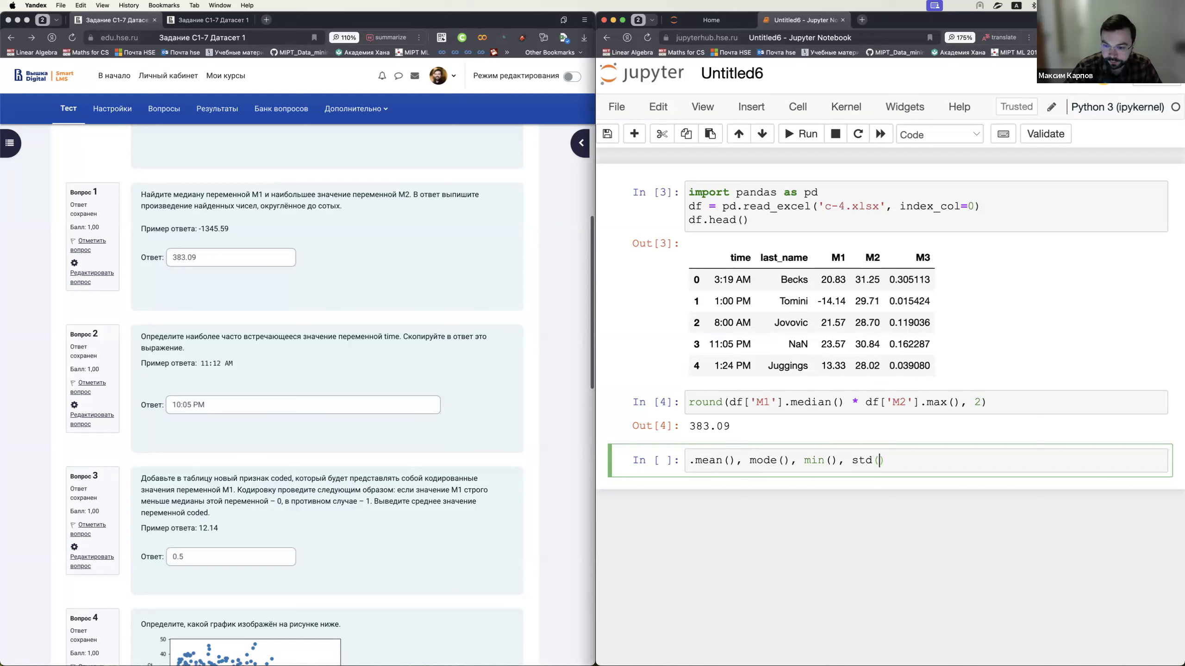
pyautogui.write('. var')
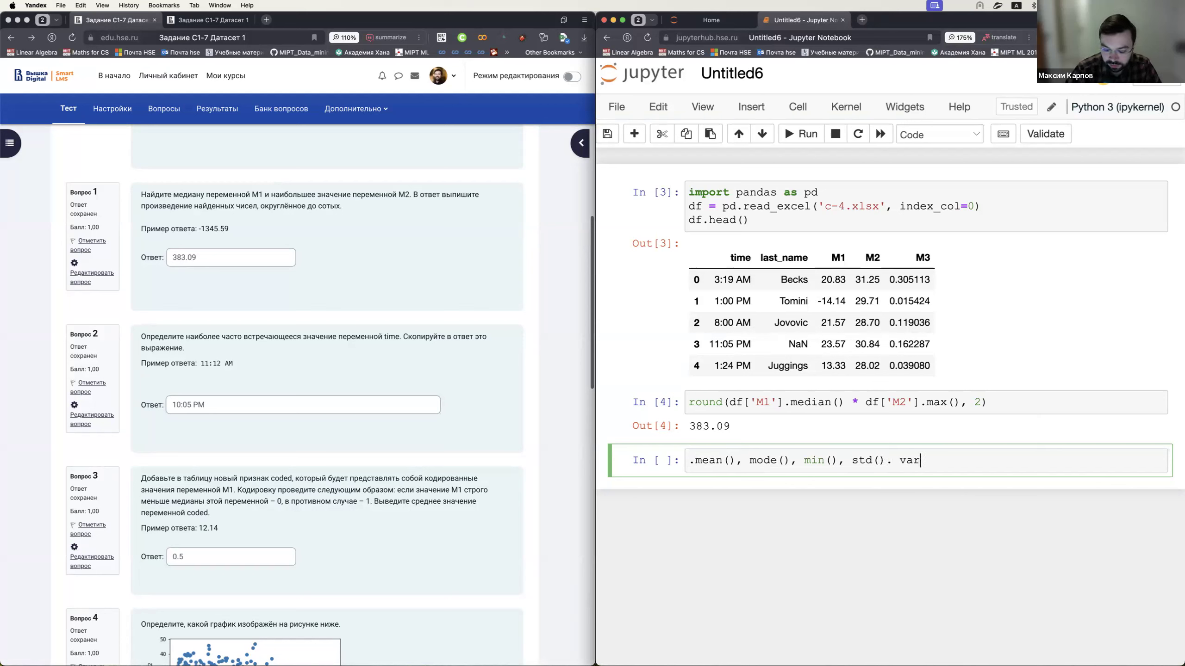
pyautogui.write('(')
# - Clean up the function list's punctuation and make it the comment # mean(), mode(), min(), std(), var()
pyautogui.click(890, 461)
pyautogui.press('BackSpace')
pyautogui.write(',')
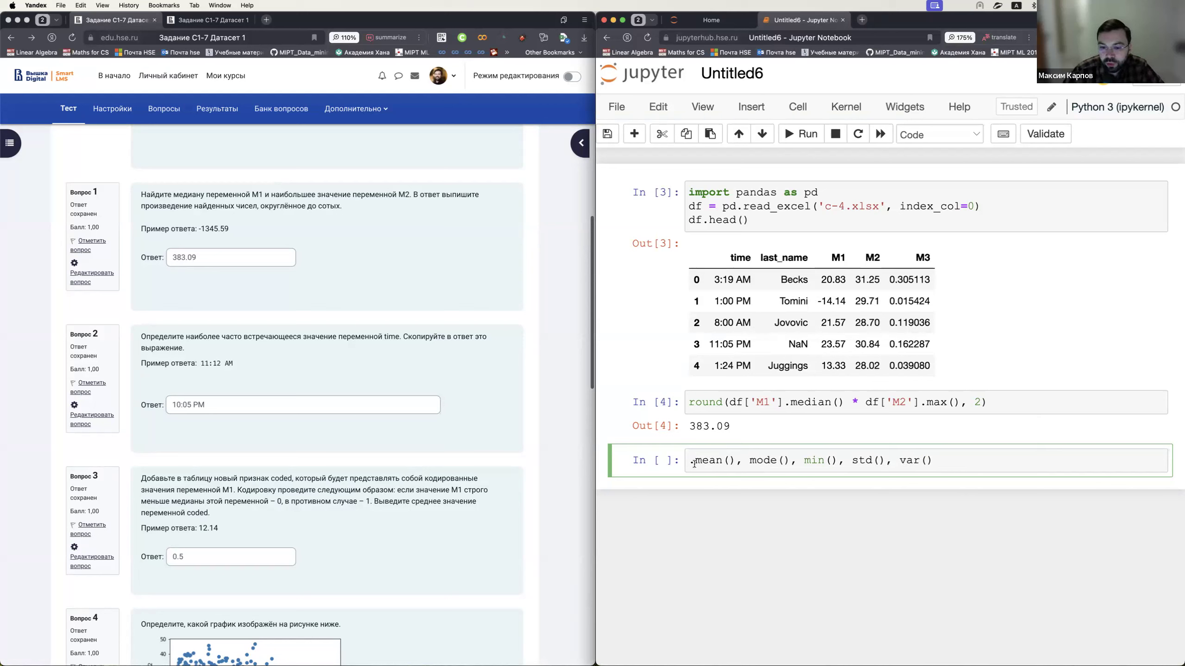
pyautogui.press('BackSpace')
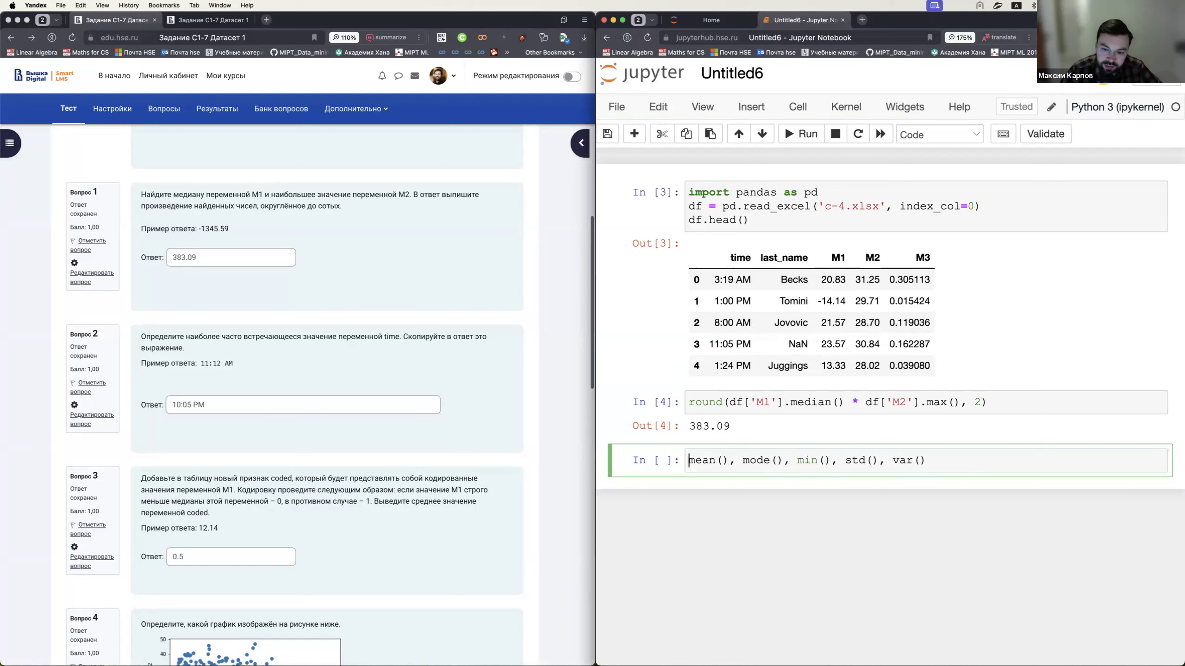
pyautogui.write('#')
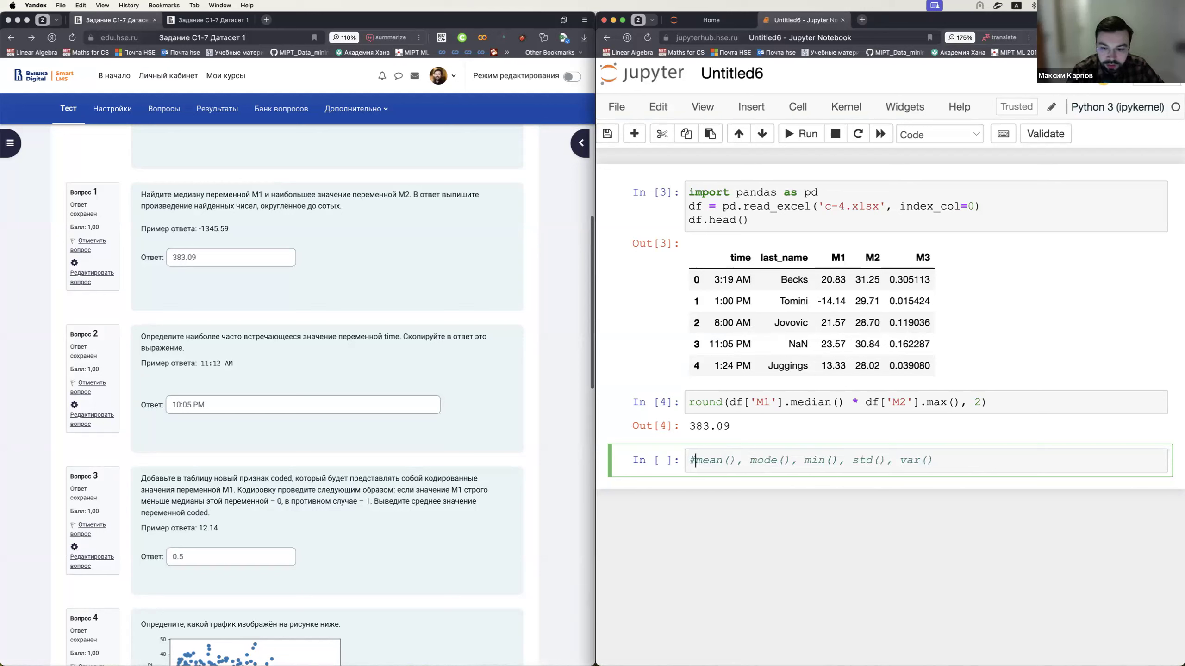
# - Switch to Finder and open c-4 (2).xlsx from the Downloads folder in Excel
pyautogui.moveTo(600, 663)
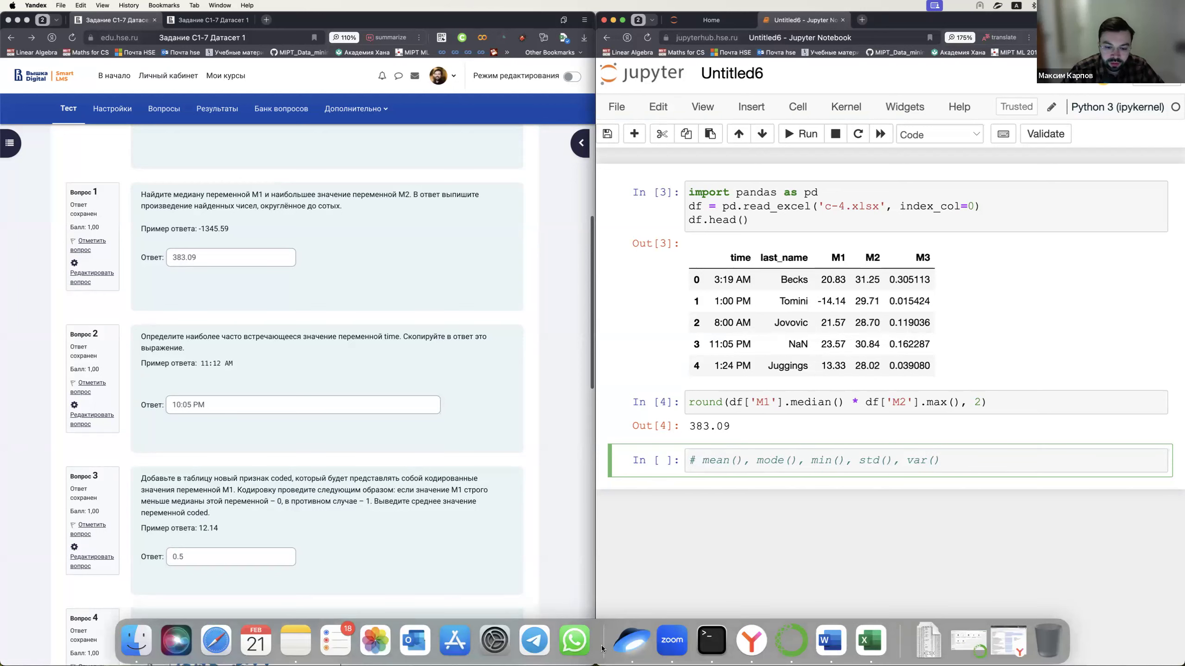
pyautogui.click(136, 642)
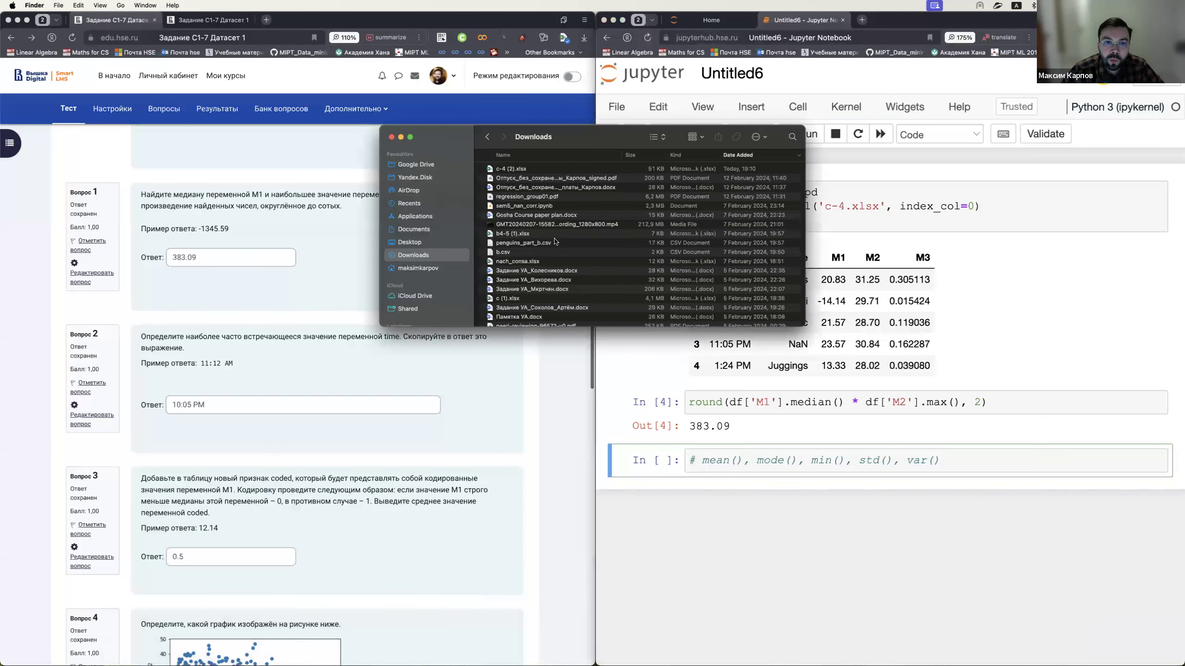
pyautogui.moveTo(526, 171); pyautogui.dragTo(574, 376)
pyautogui.click(784, 558)
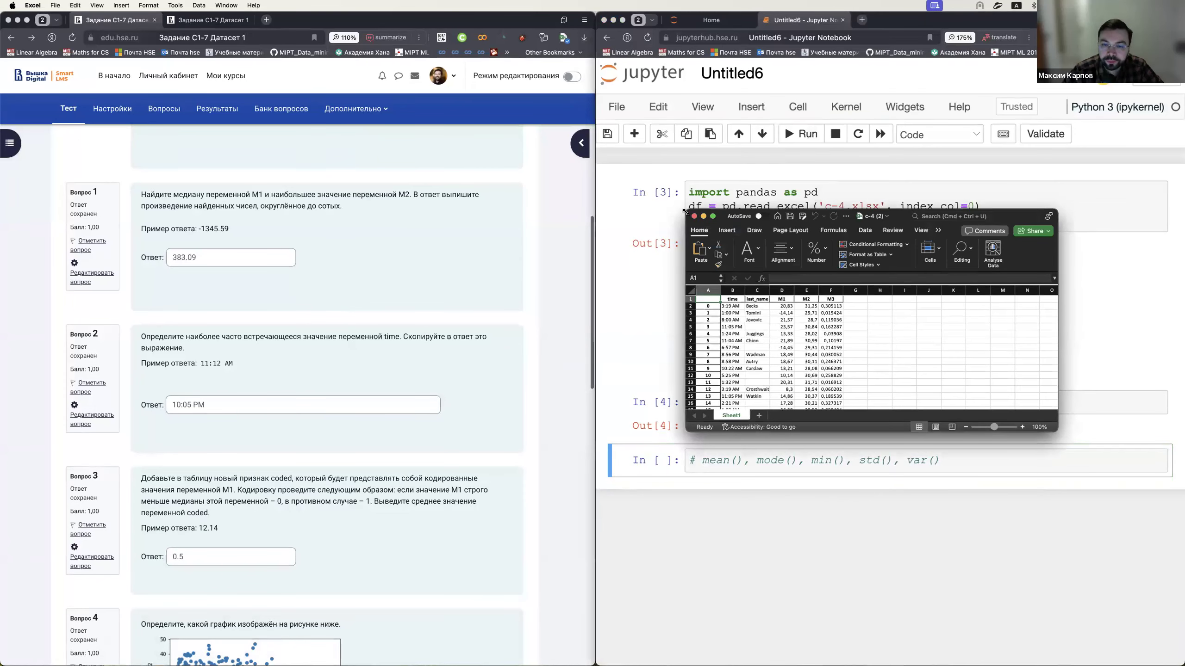
# - Resize the Excel workbook window to cover the notebook's half of the screen, beside the quiz
pyautogui.moveTo(686, 212); pyautogui.dragTo(596, 48)
pyautogui.moveTo(1053, 428); pyautogui.dragTo(1179, 624)
pyautogui.press('super+h')
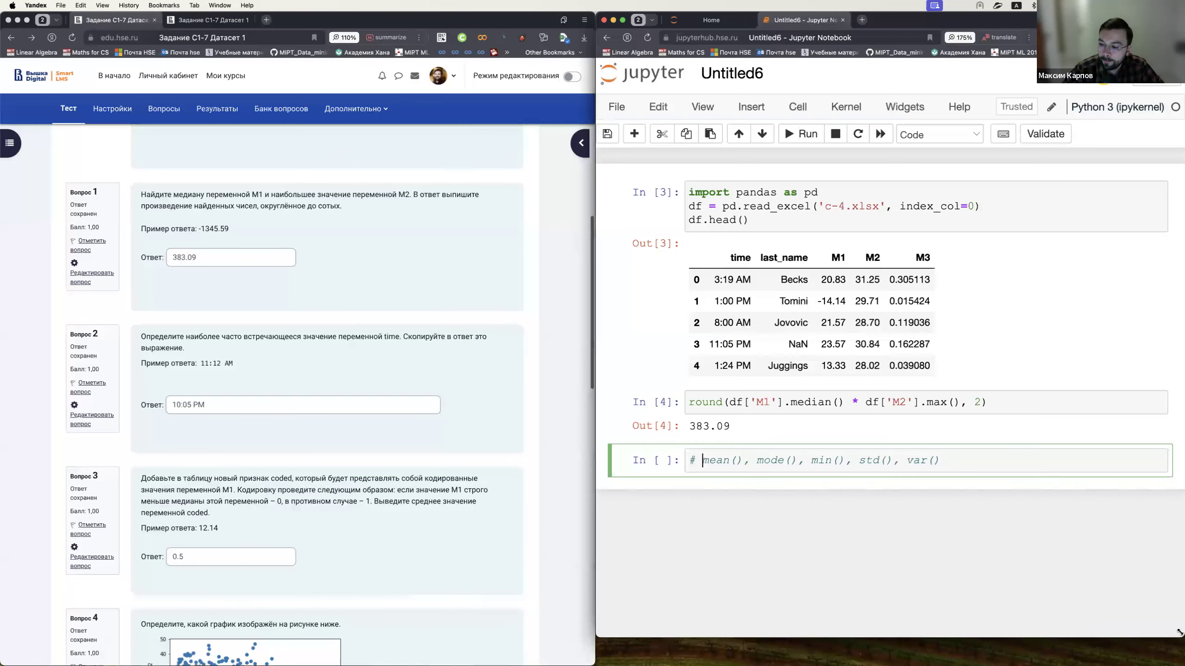
pyautogui.press('super+Tab')
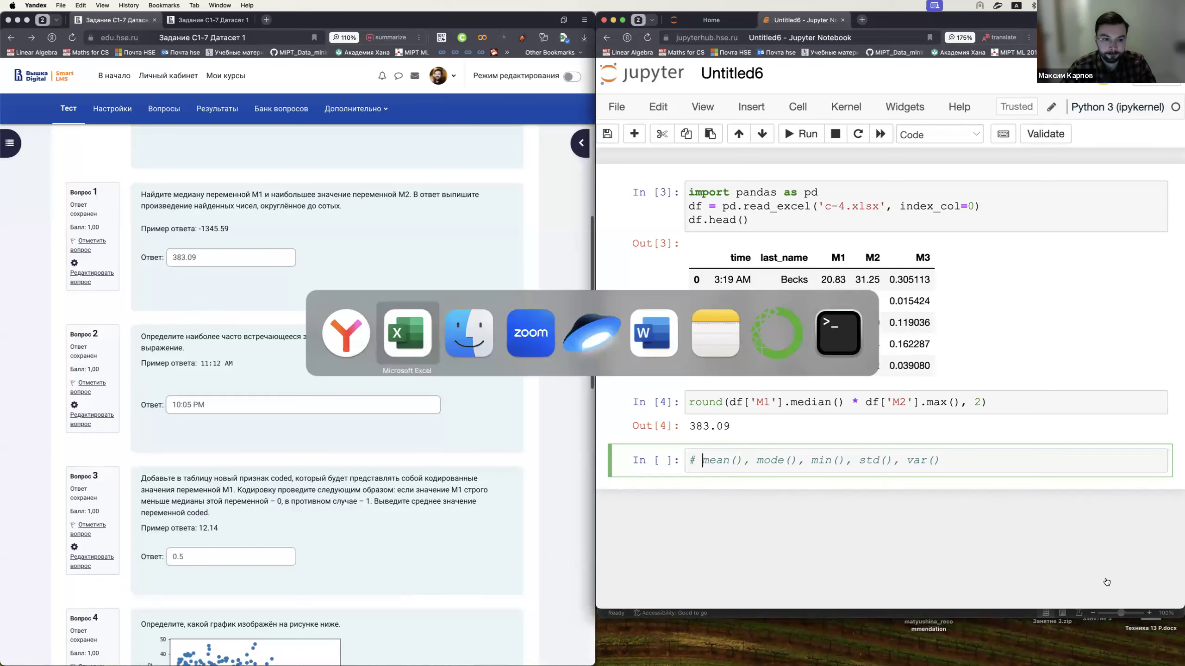
pyautogui.moveTo(1179, 633); pyautogui.dragTo(1181, 665)
pyautogui.press('super+h')
pyautogui.press('super+Tab')
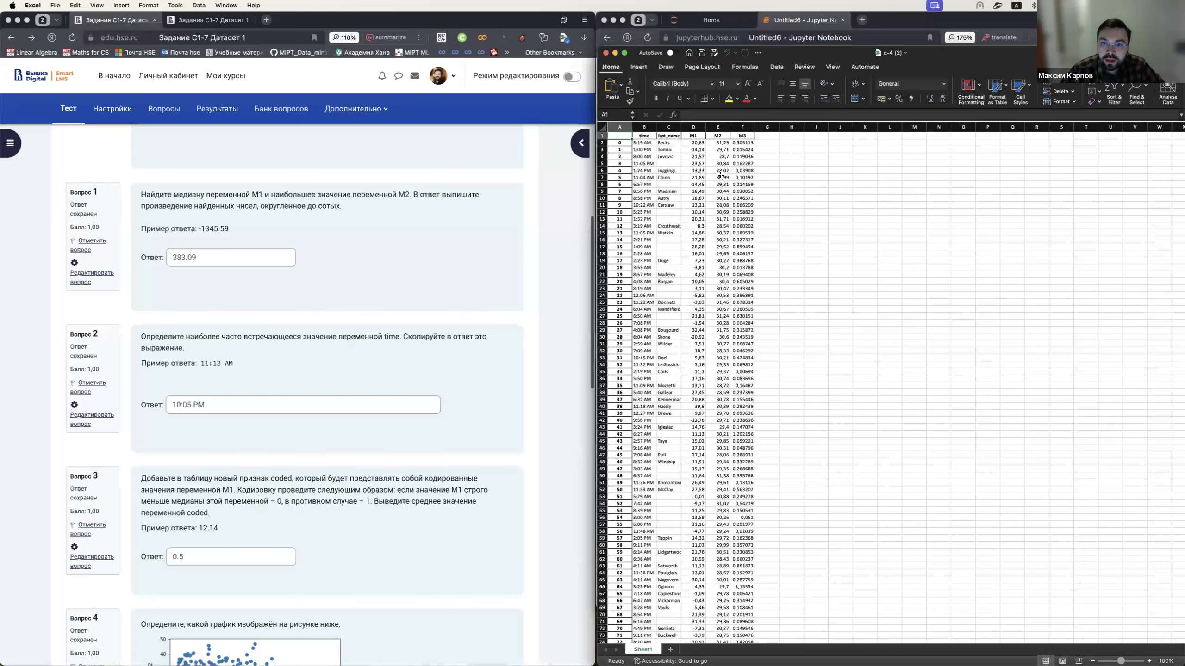
# - Rename the worksheet Sheet1 as C1
pyautogui.click(1148, 660)
pyautogui.click(1148, 660)
pyautogui.click(1149, 661)
pyautogui.click(1148, 661)
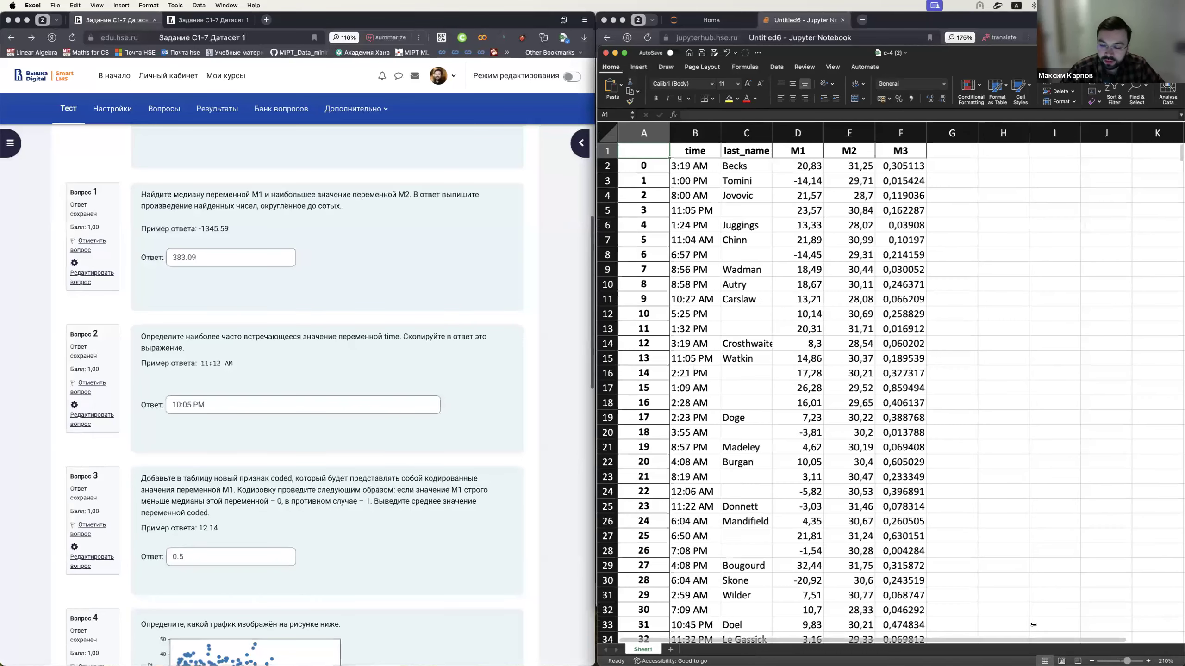
pyautogui.doubleClick(645, 650)
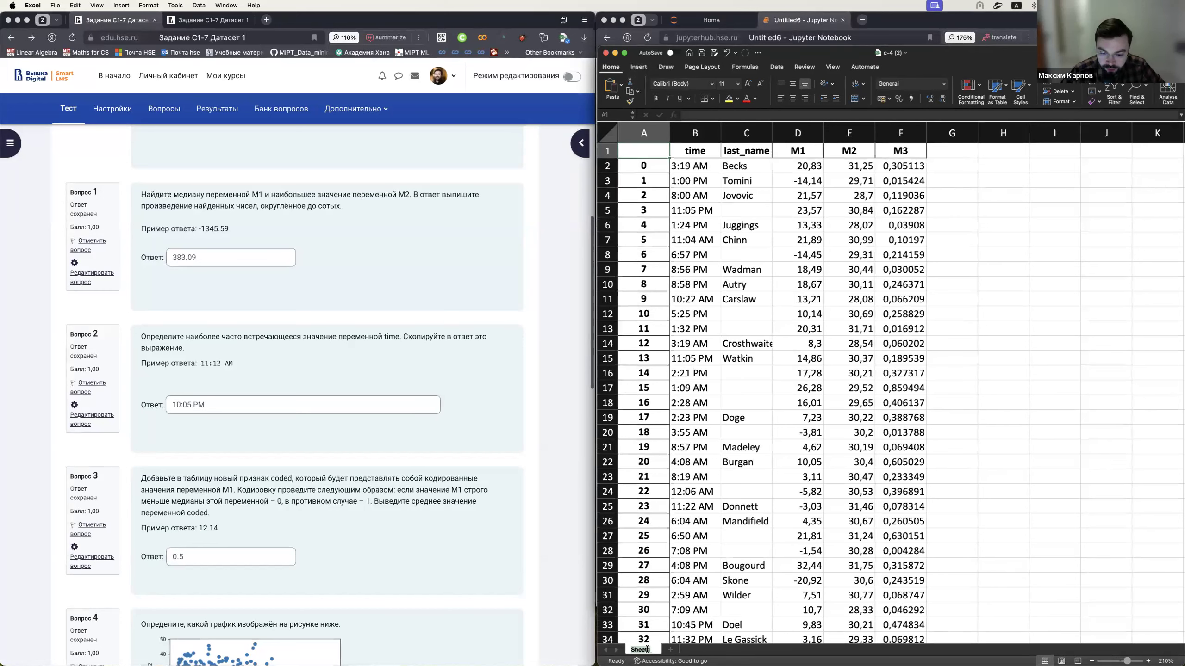
pyautogui.write('c1')
pyautogui.press('Return')
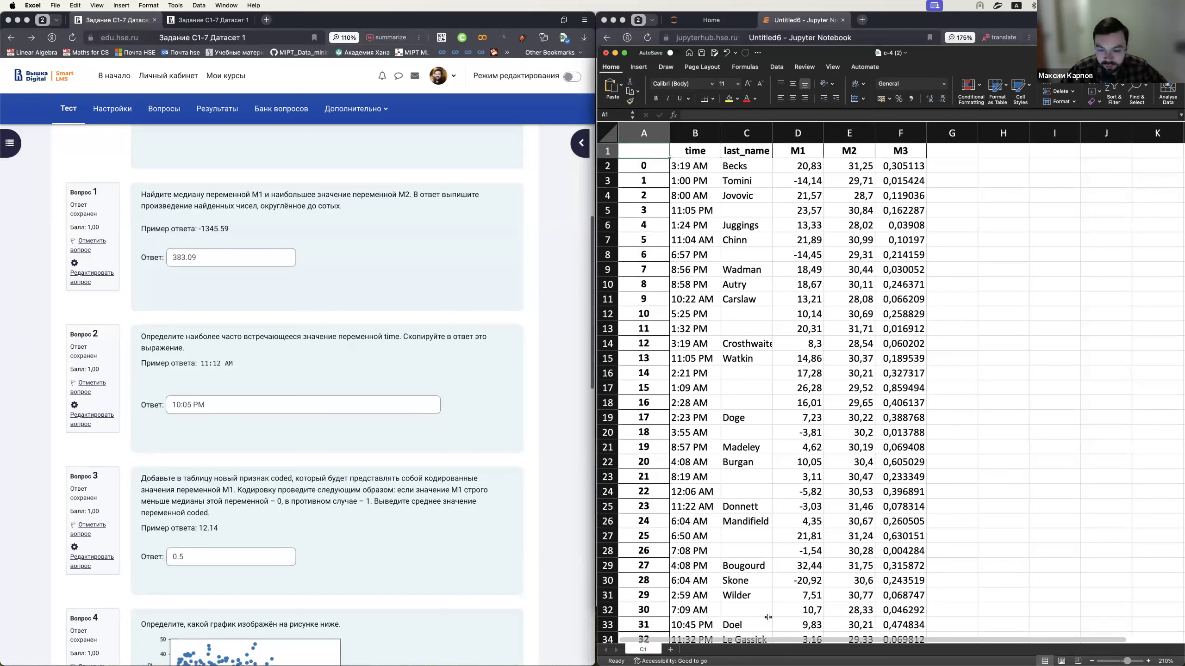
# - Create a copy of the C1 sheet at the end of the workbook
pyautogui.rightClick(653, 650)
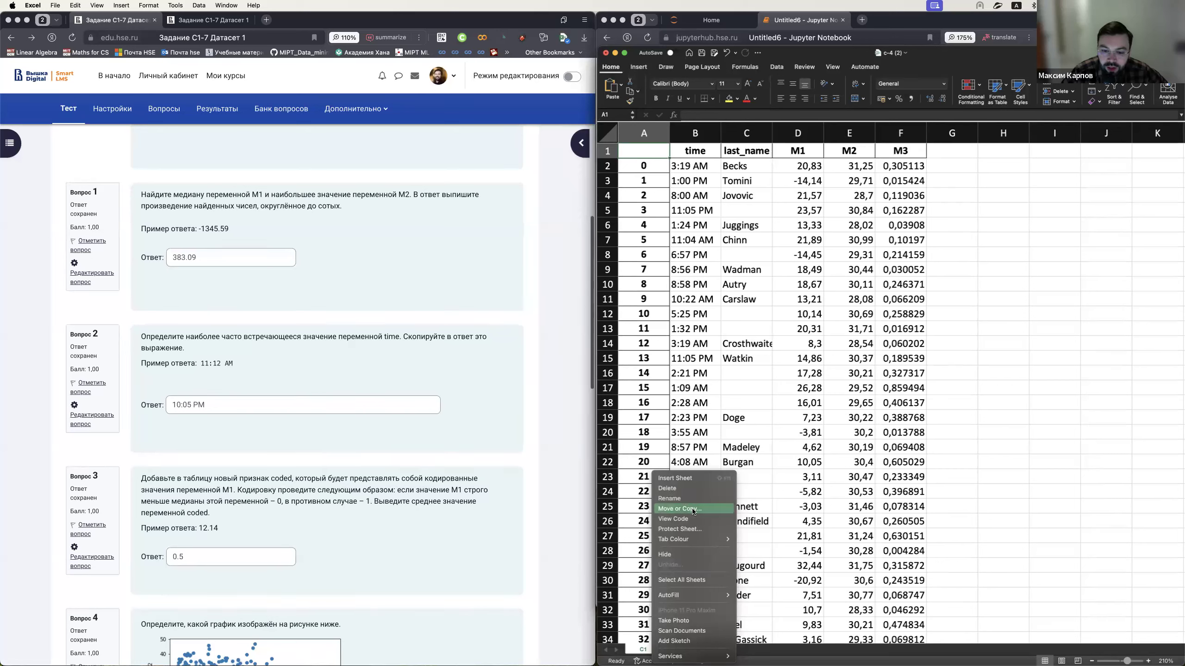
pyautogui.click(686, 510)
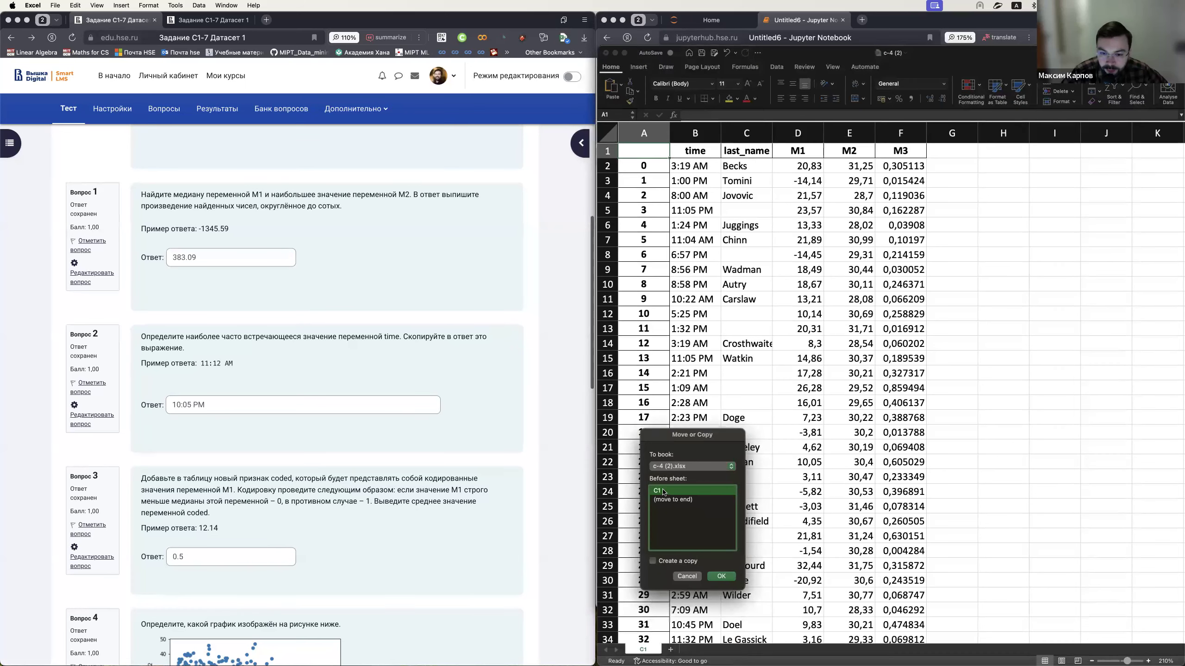
pyautogui.click(677, 500)
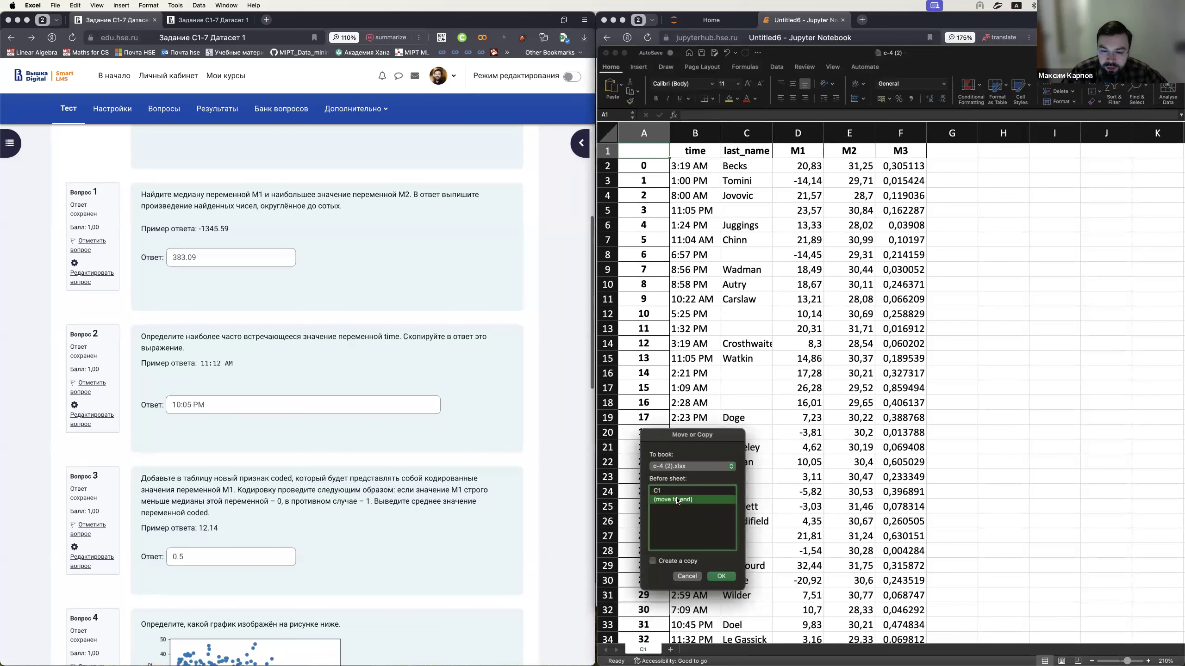
pyautogui.click(654, 562)
pyautogui.click(722, 576)
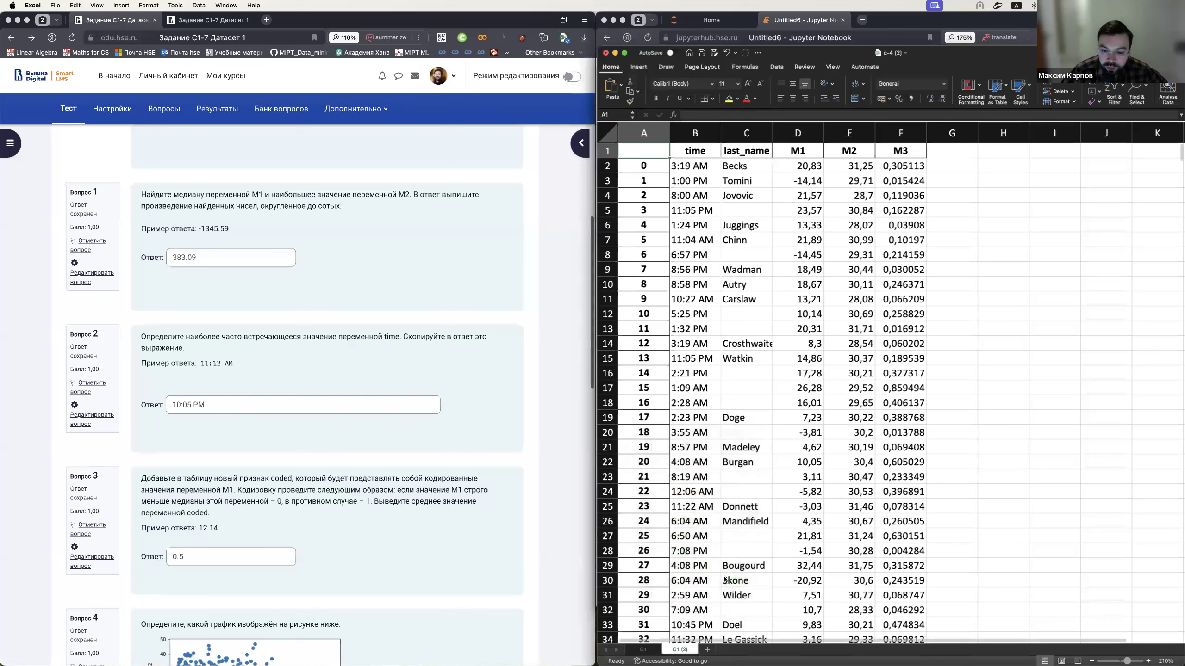
# - Move sheet C1 (2) to the end of the workbook without creating a copy
pyautogui.rightClick(693, 650)
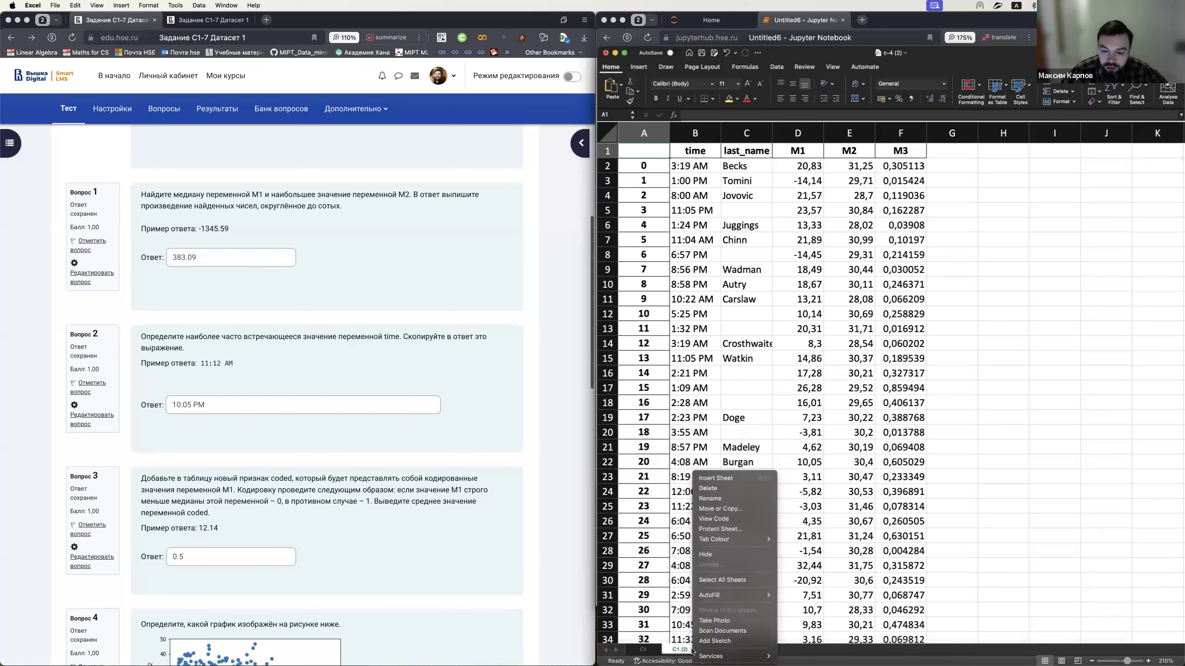
pyautogui.click(720, 508)
pyautogui.click(721, 505)
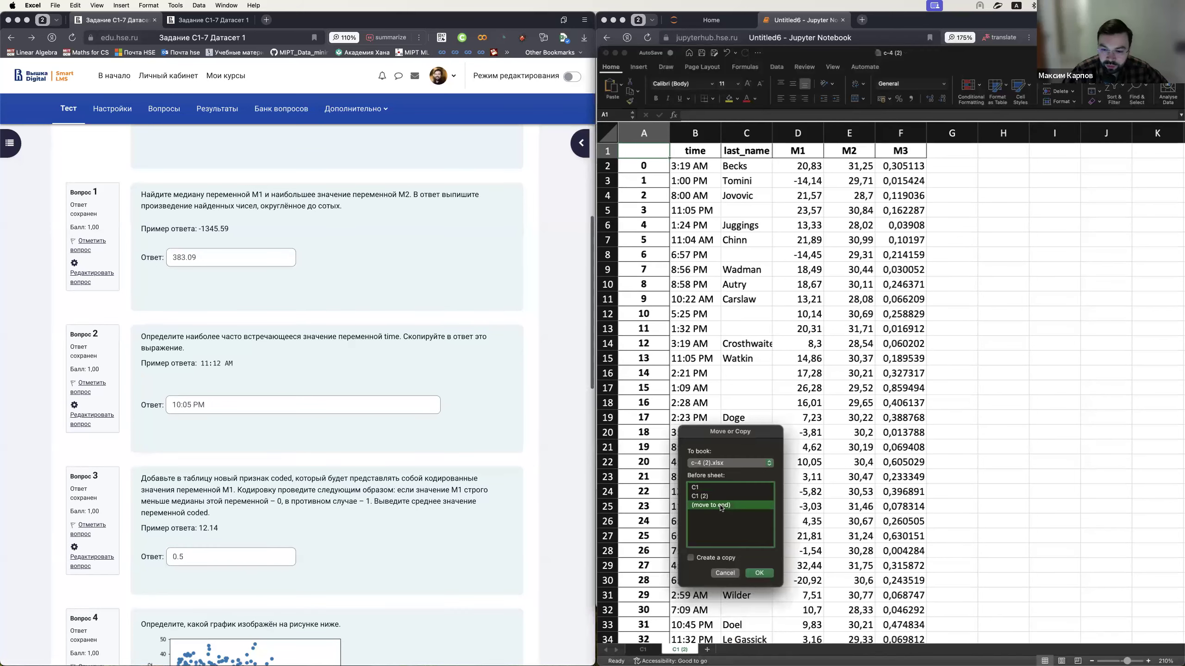
pyautogui.click(760, 573)
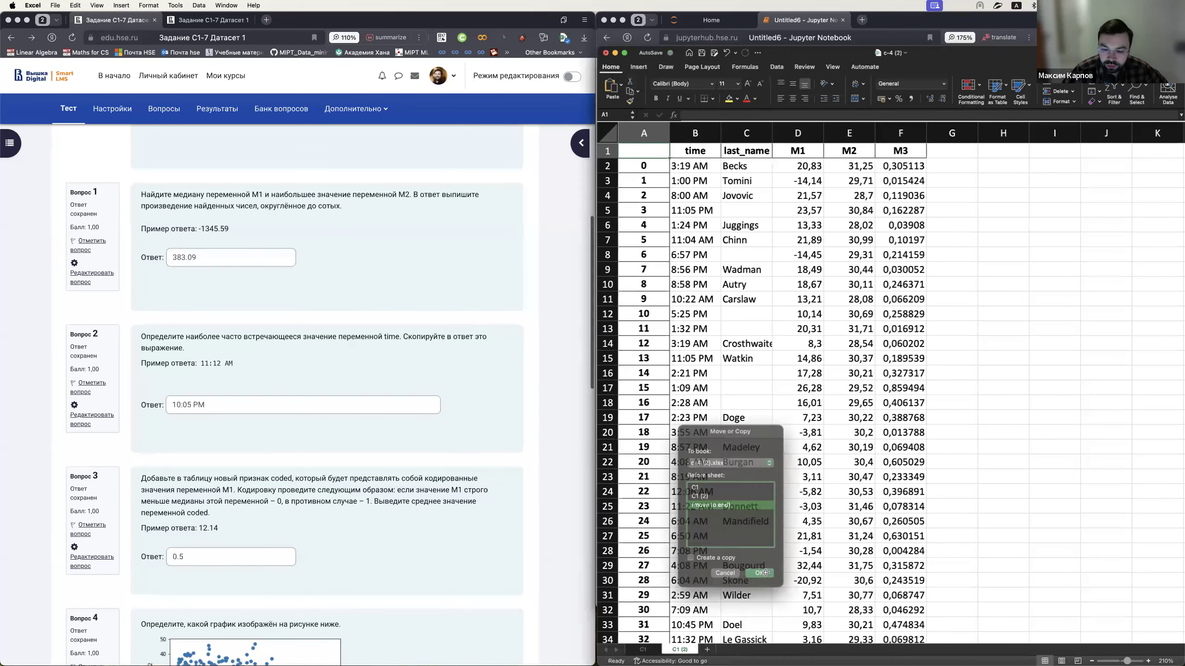
# - Create a copy of sheet C1 (2) at the end of the workbook
pyautogui.rightClick(689, 651)
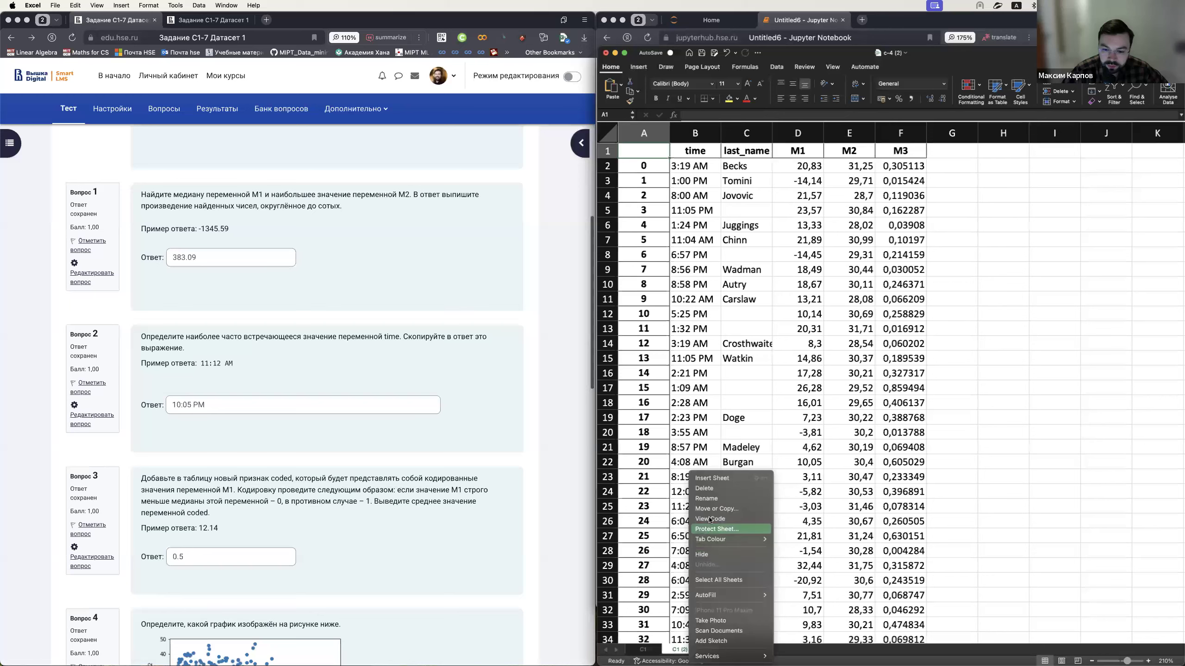
pyautogui.click(712, 509)
pyautogui.click(673, 562)
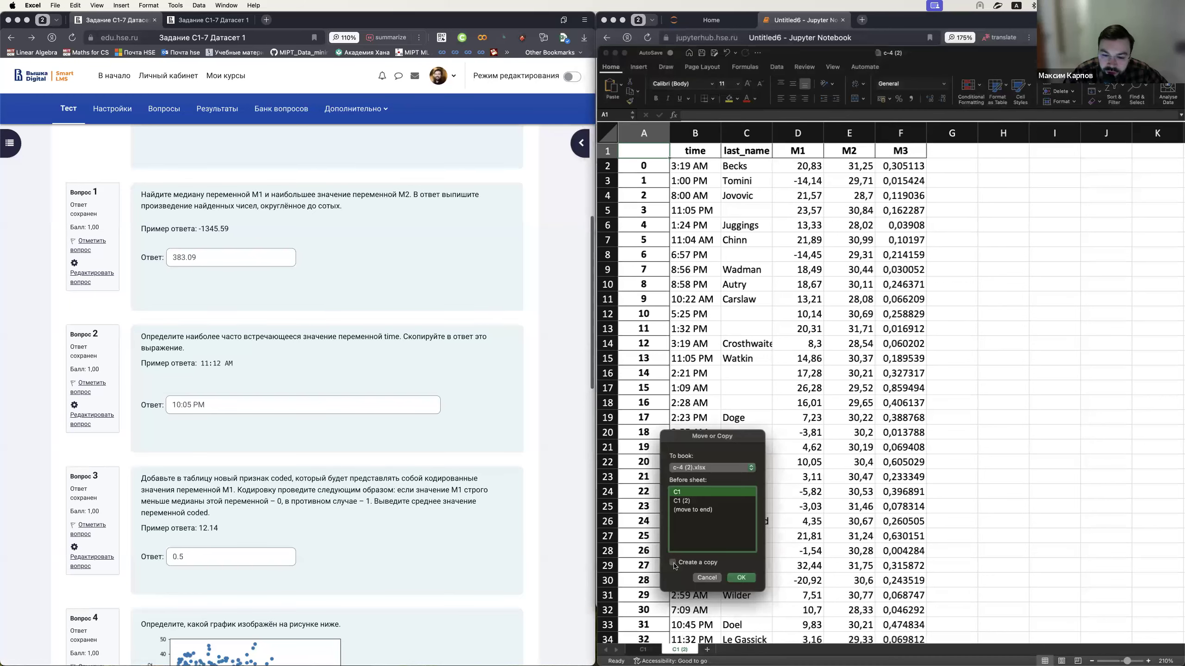
pyautogui.click(696, 511)
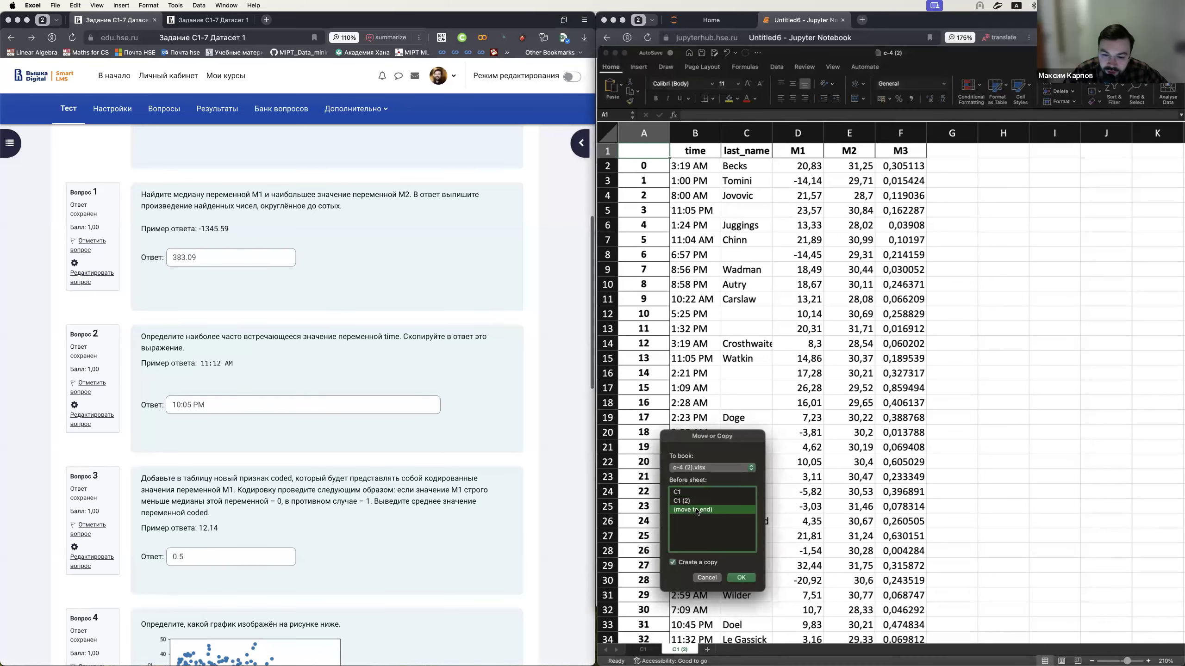
pyautogui.click(742, 578)
# - Create a copy of sheet C1 (3) at the end of the workbook
pyautogui.rightClick(726, 653)
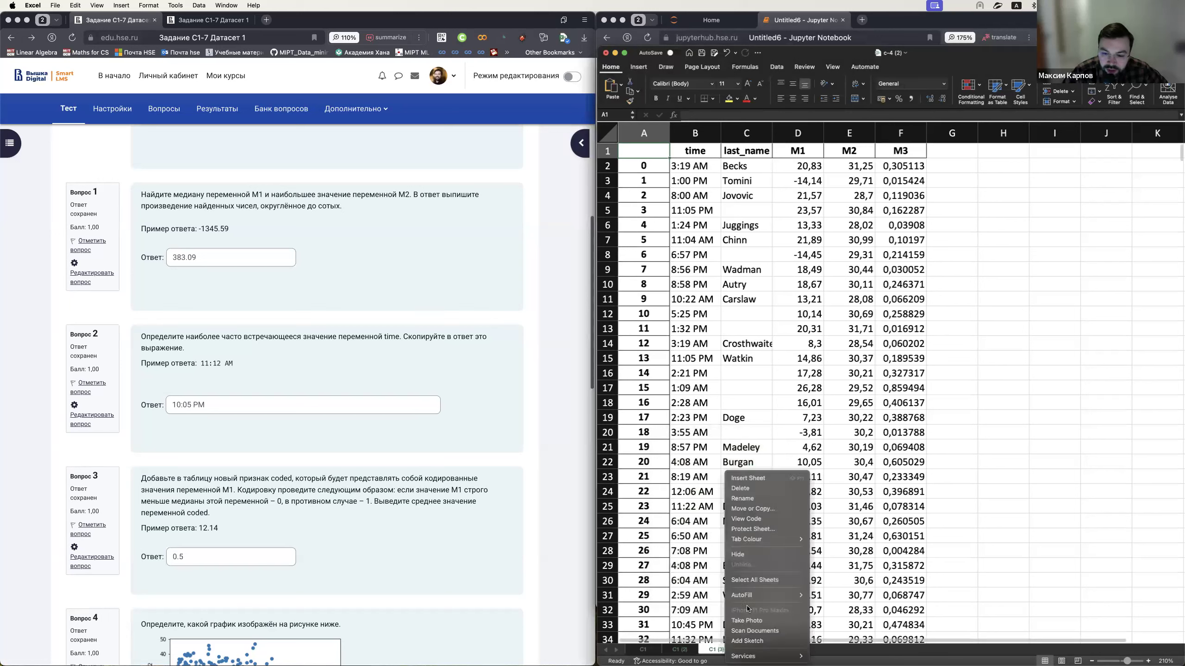
pyautogui.click(761, 509)
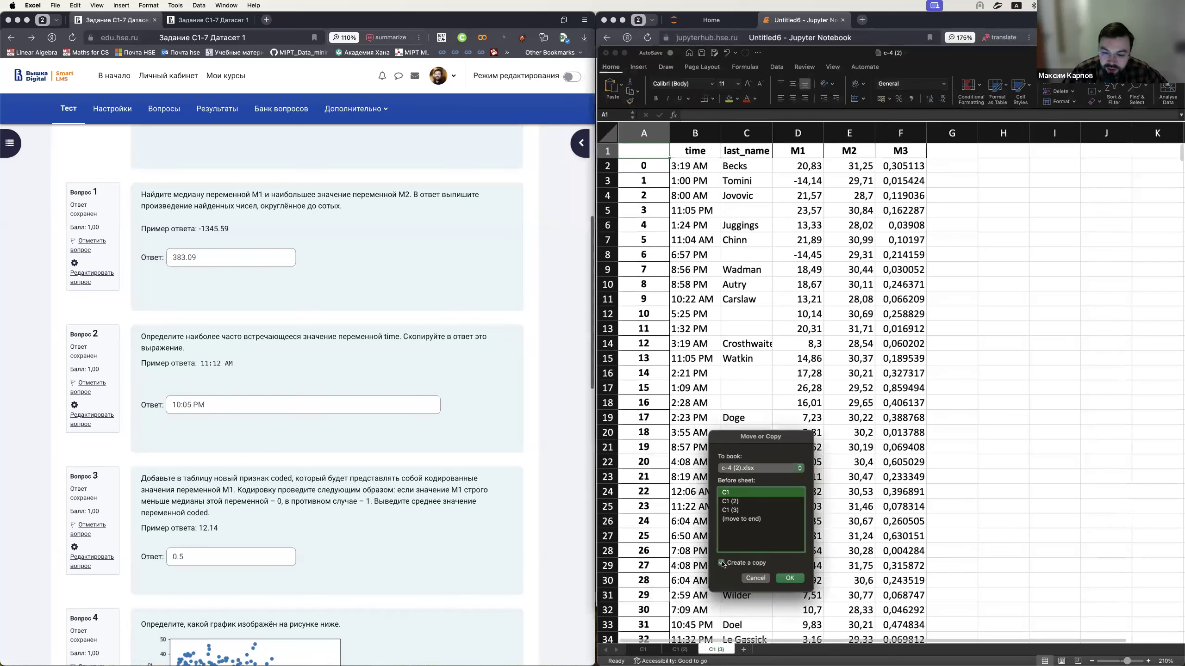
pyautogui.click(743, 519)
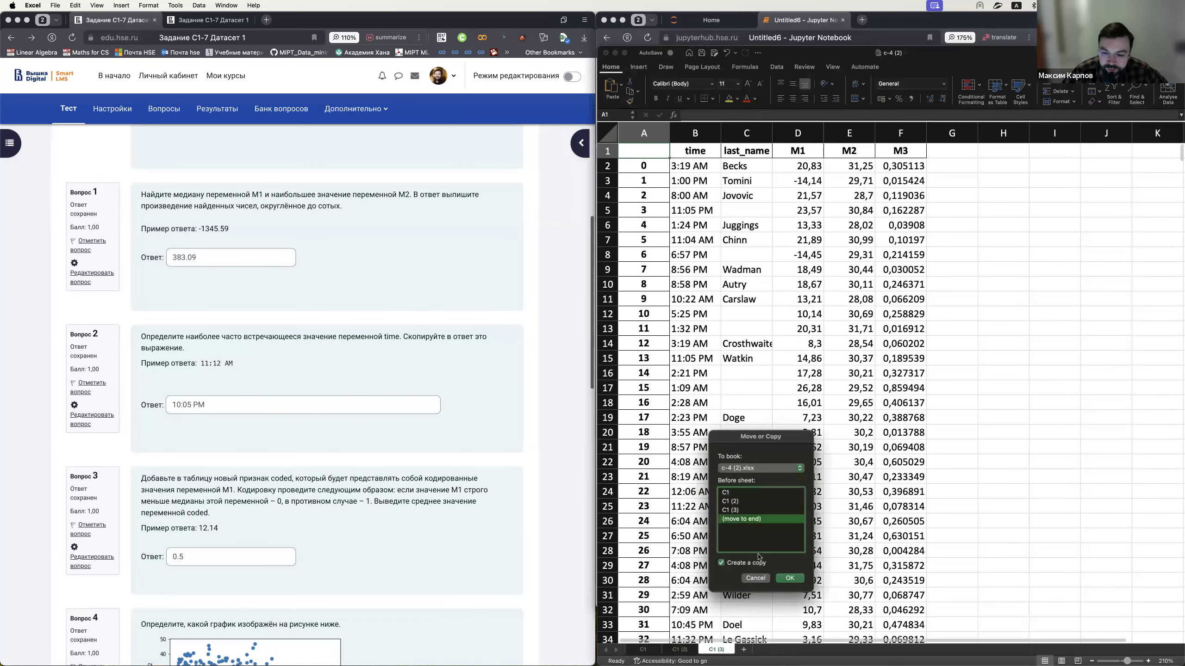
pyautogui.click(788, 579)
# - Move sheet C1 (4) to the end of the workbook without creating a copy
pyautogui.rightClick(758, 654)
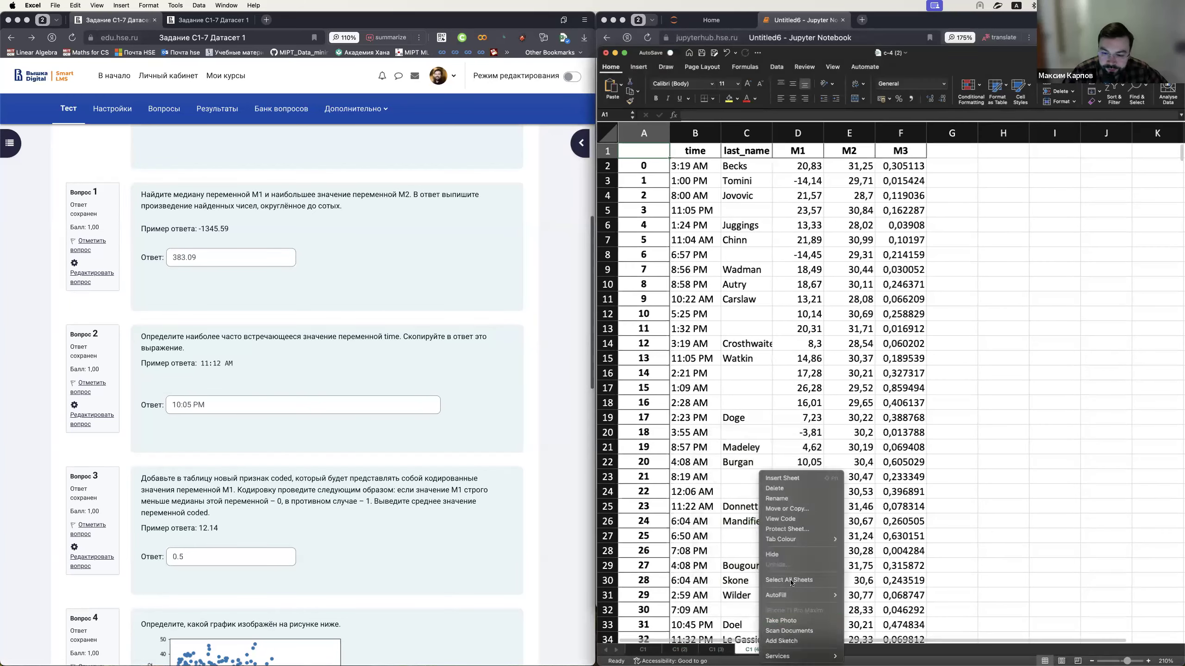
pyautogui.click(787, 509)
pyautogui.click(765, 525)
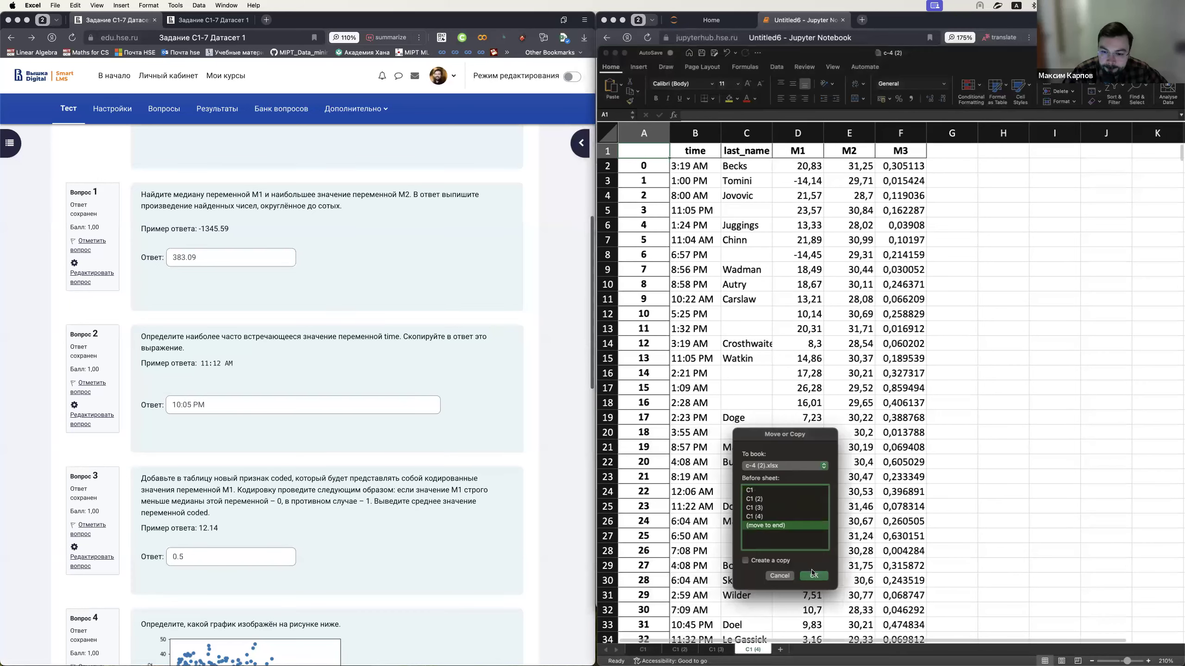
pyautogui.click(814, 575)
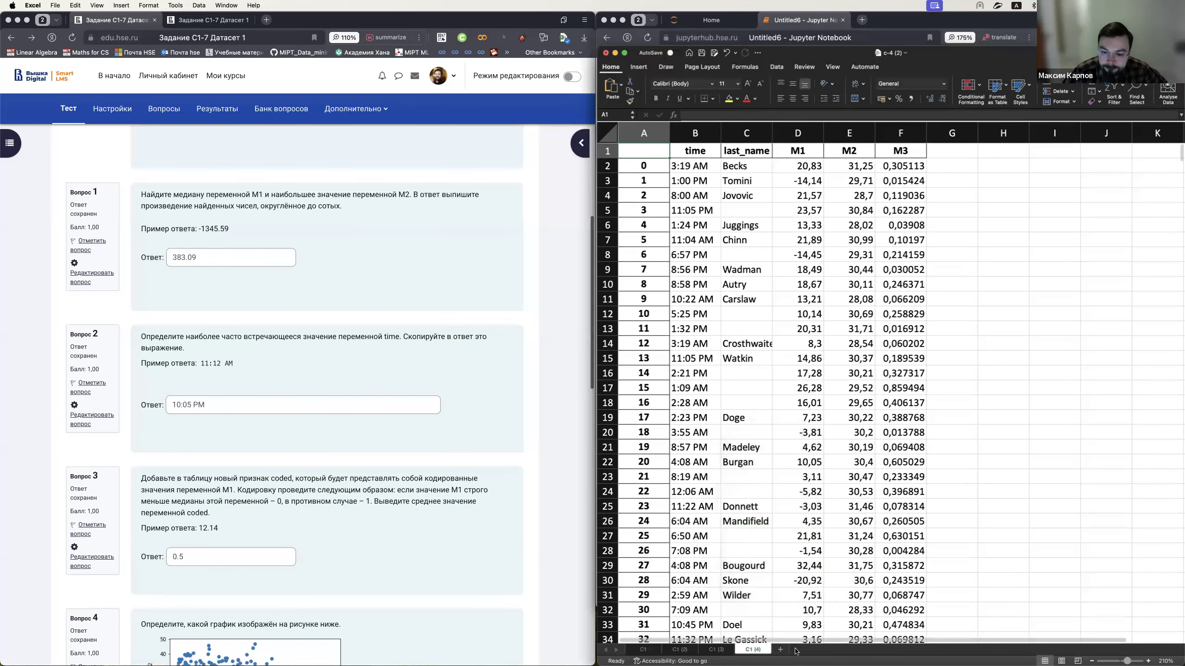
# - Create a copy of sheet C1 (4) at the end of the workbook
pyautogui.rightClick(765, 653)
pyautogui.click(792, 509)
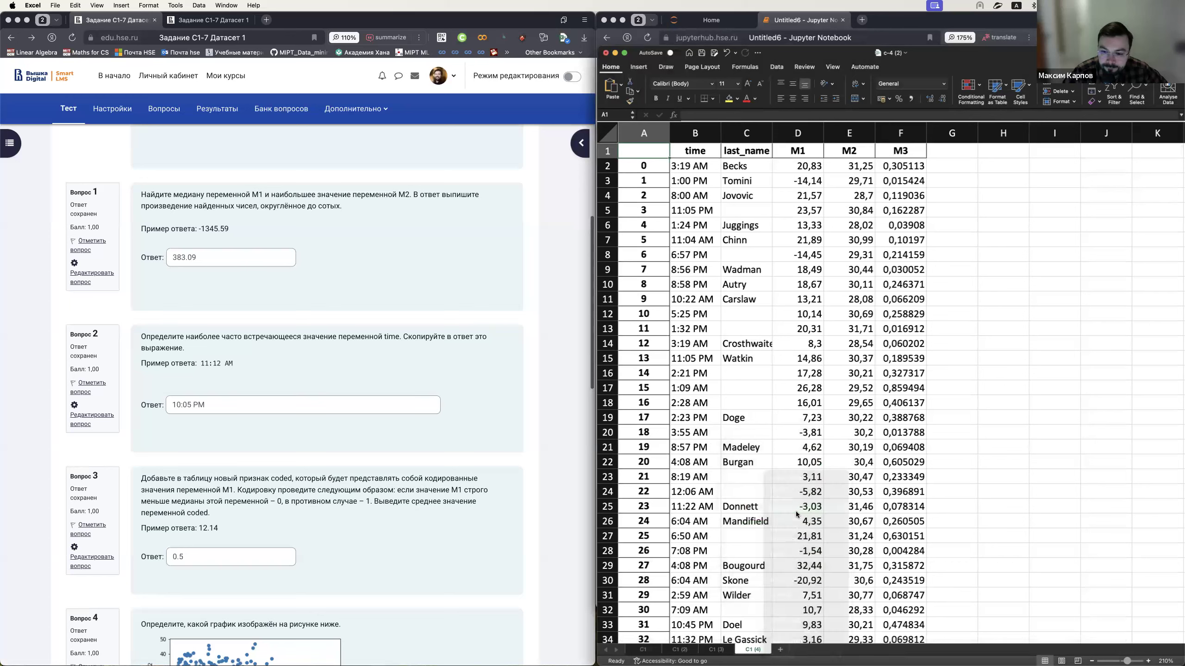
pyautogui.click(782, 530)
pyautogui.click(756, 563)
pyautogui.click(824, 579)
# - Create a copy of sheet C1 (5) at the end of the workbook
pyautogui.rightClick(795, 652)
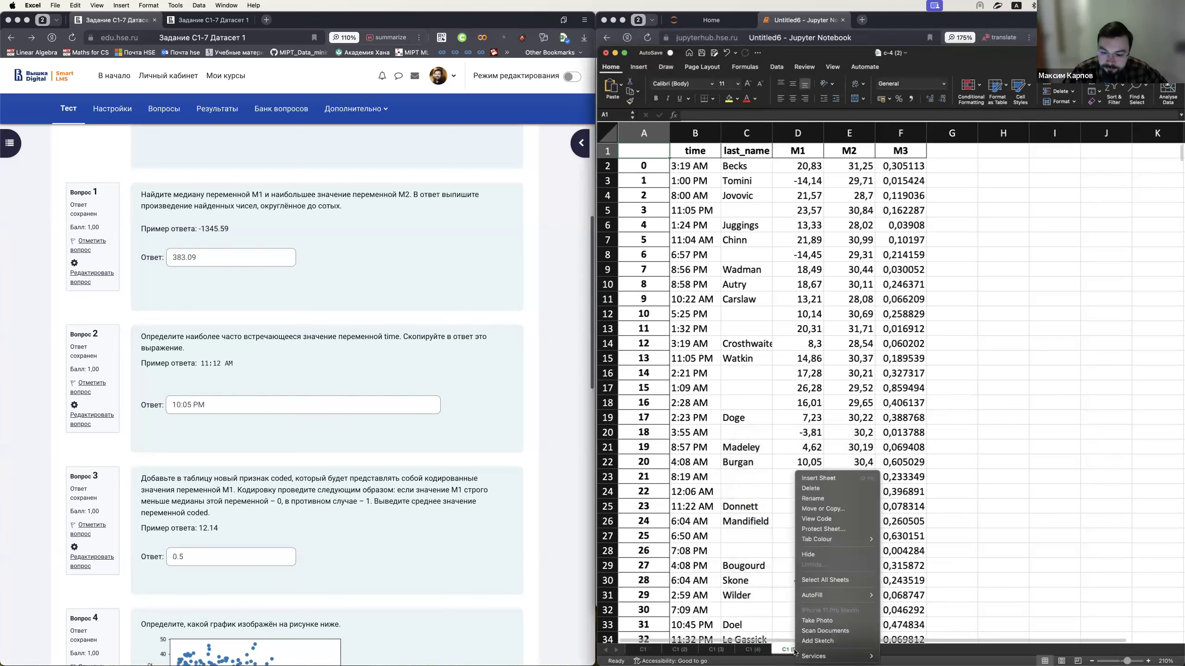
pyautogui.click(812, 509)
pyautogui.click(773, 560)
pyautogui.click(842, 577)
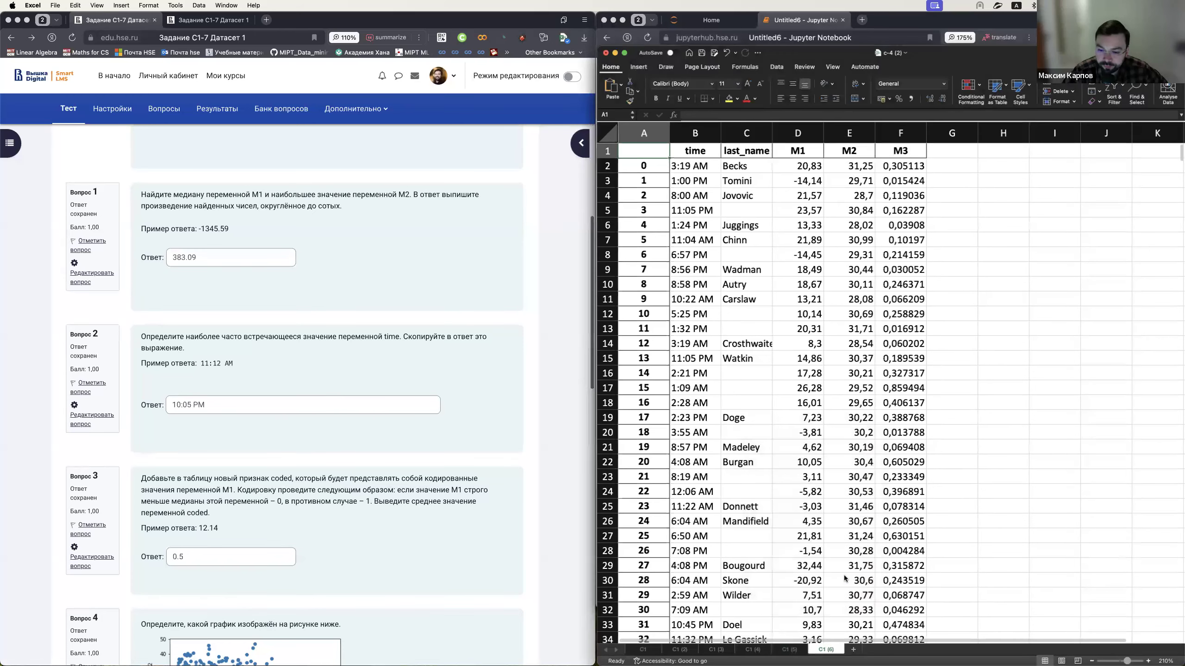
# - Rename sheet C1 (2) as C2
pyautogui.rightClick(684, 650)
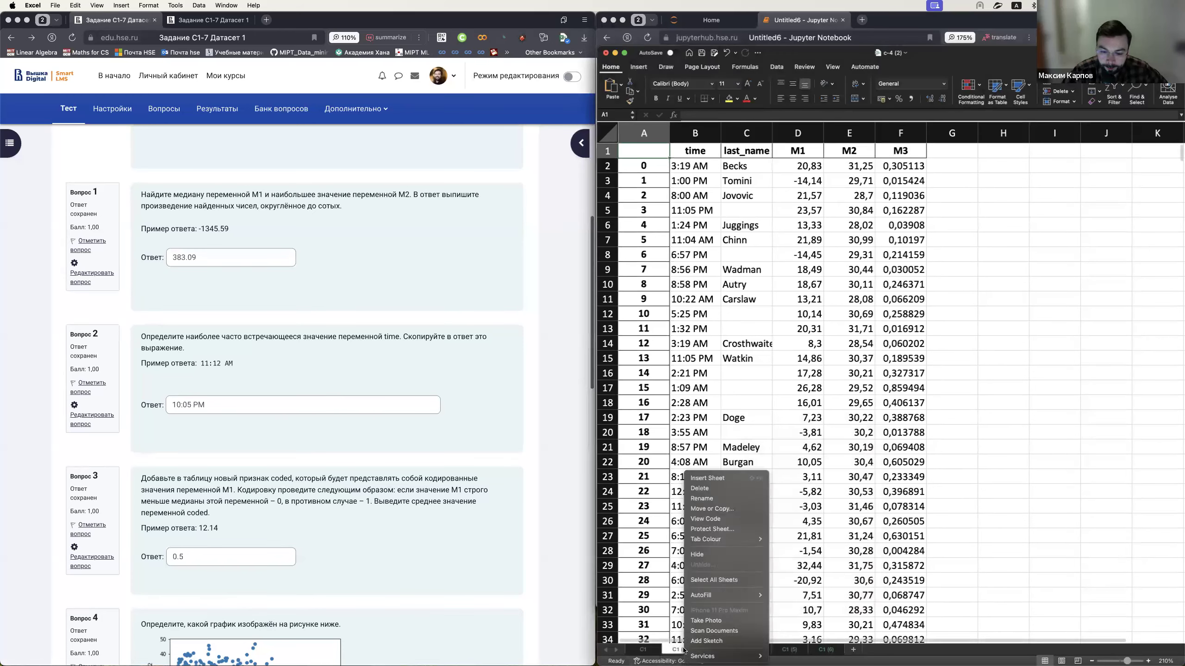
pyautogui.click(710, 498)
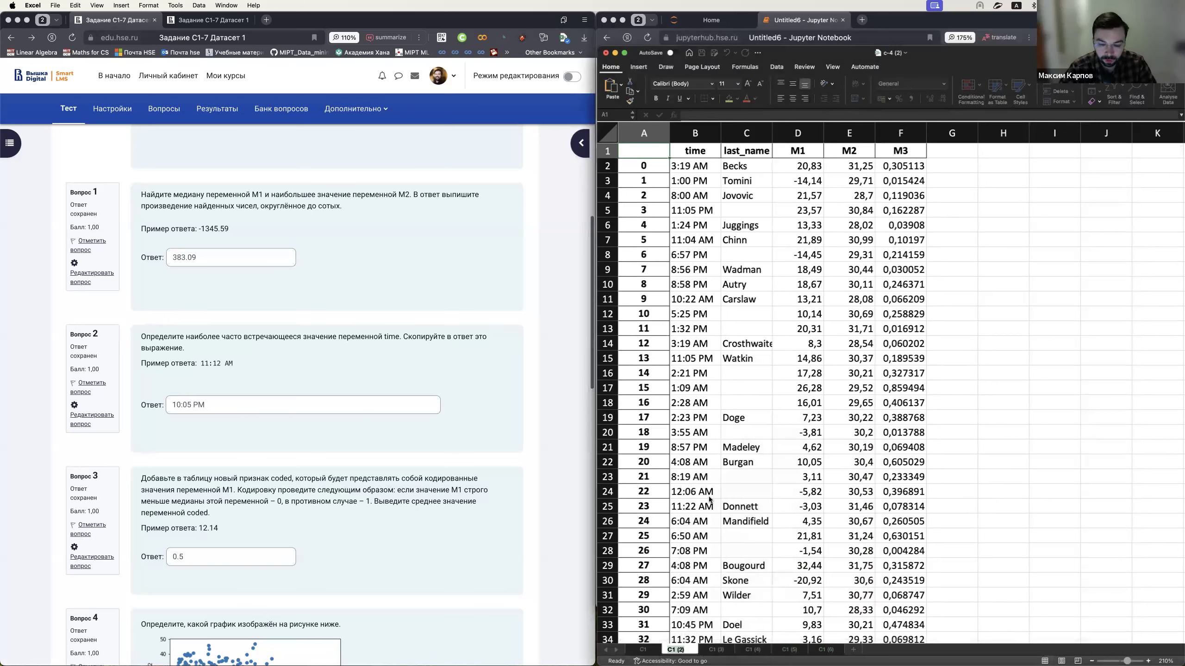
pyautogui.press('BackSpace')
pyautogui.press('BackSpace')
pyautogui.press('BackSpace')
pyautogui.press('BackSpace')
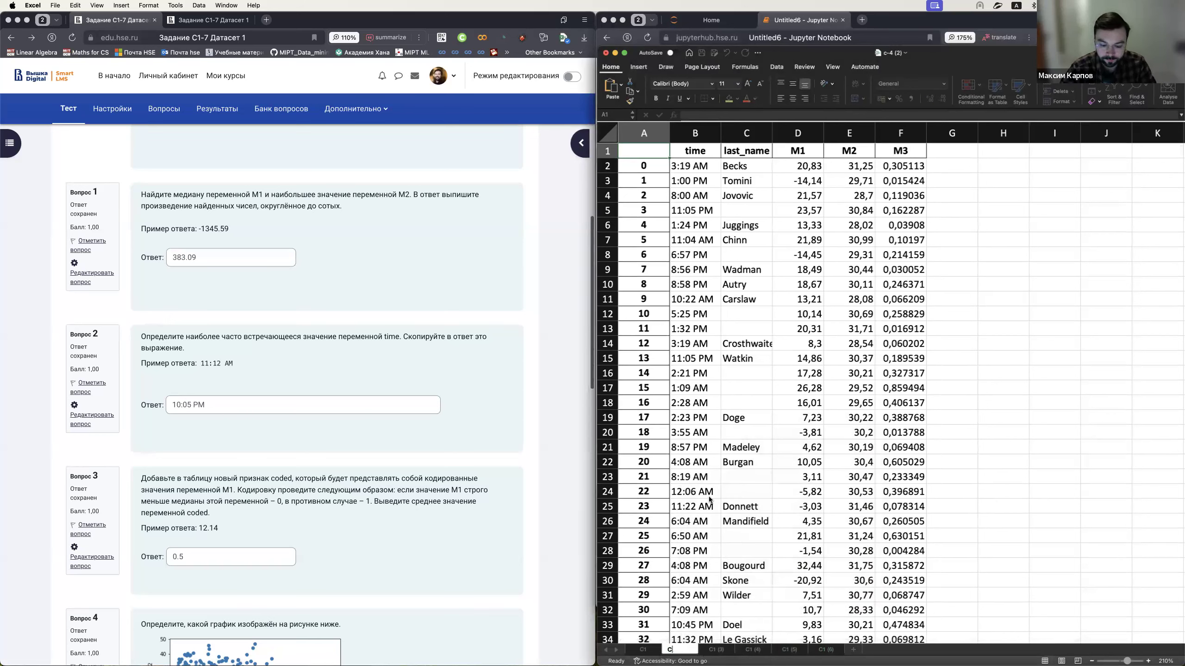
pyautogui.write('2')
pyautogui.press('Return')
# - Rename sheet C1 (3) as C3
pyautogui.rightClick(716, 651)
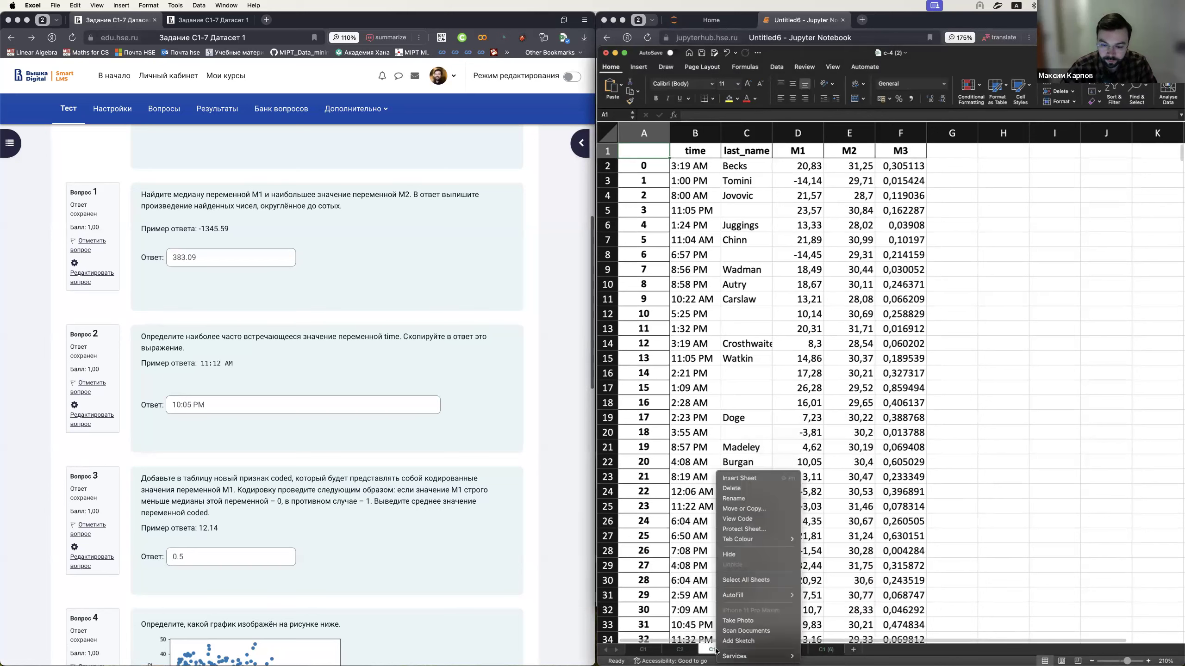
pyautogui.press('Escape')
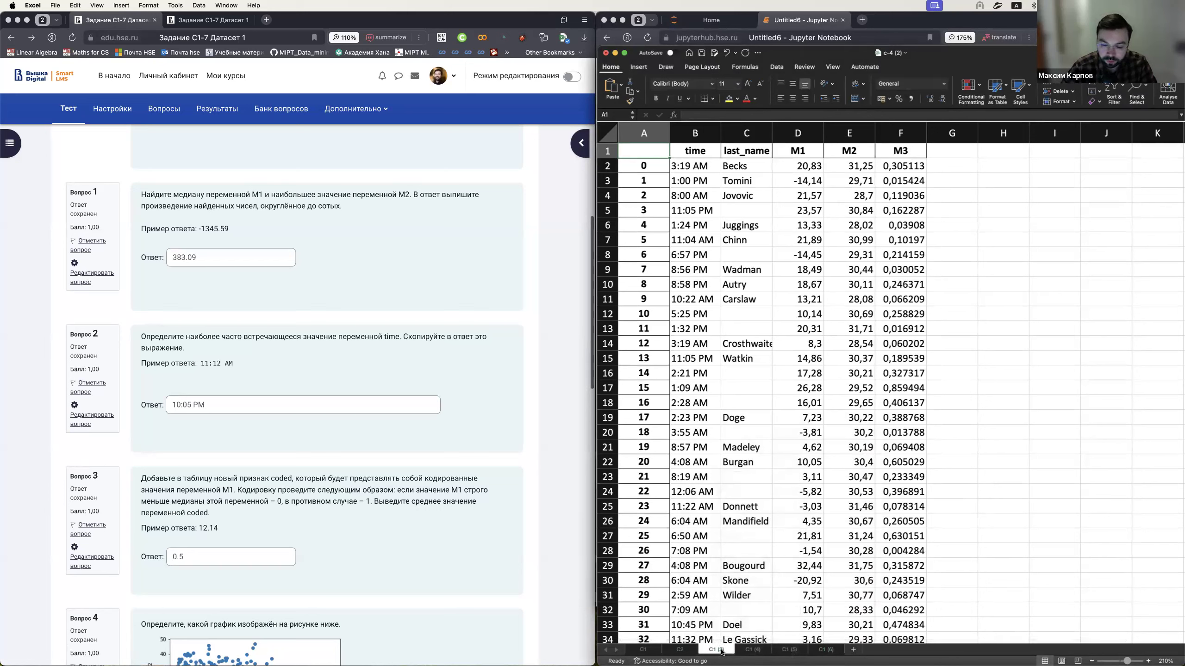
pyautogui.rightClick(722, 653)
pyautogui.click(736, 499)
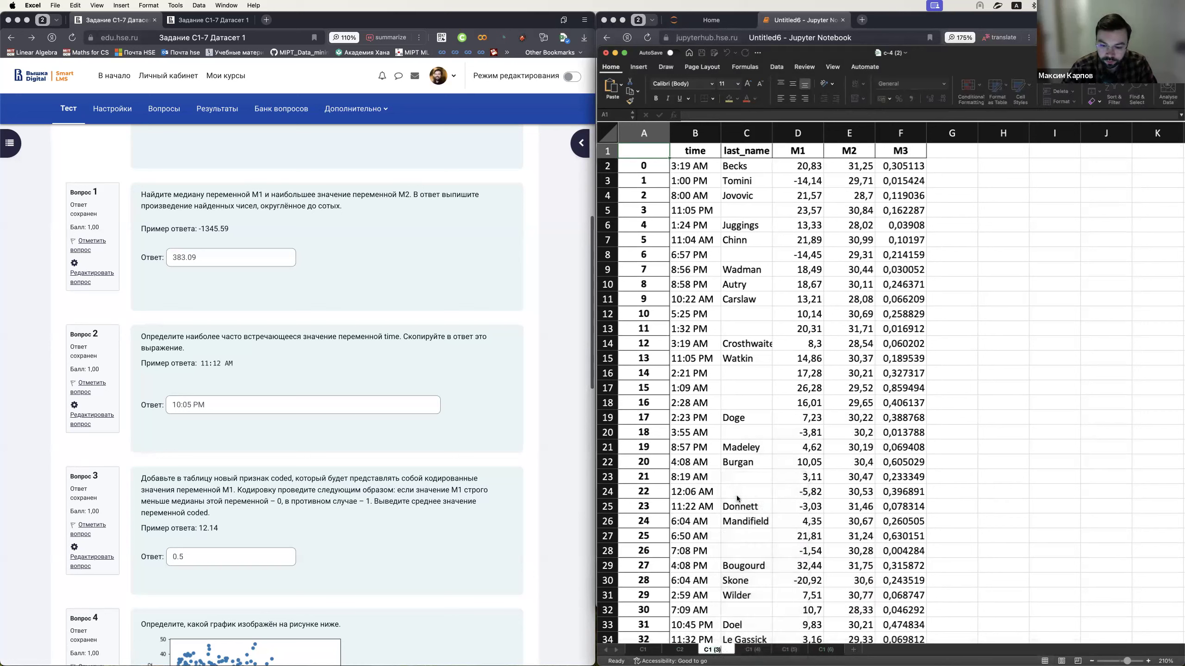
pyautogui.write('C3')
pyautogui.press('Return')
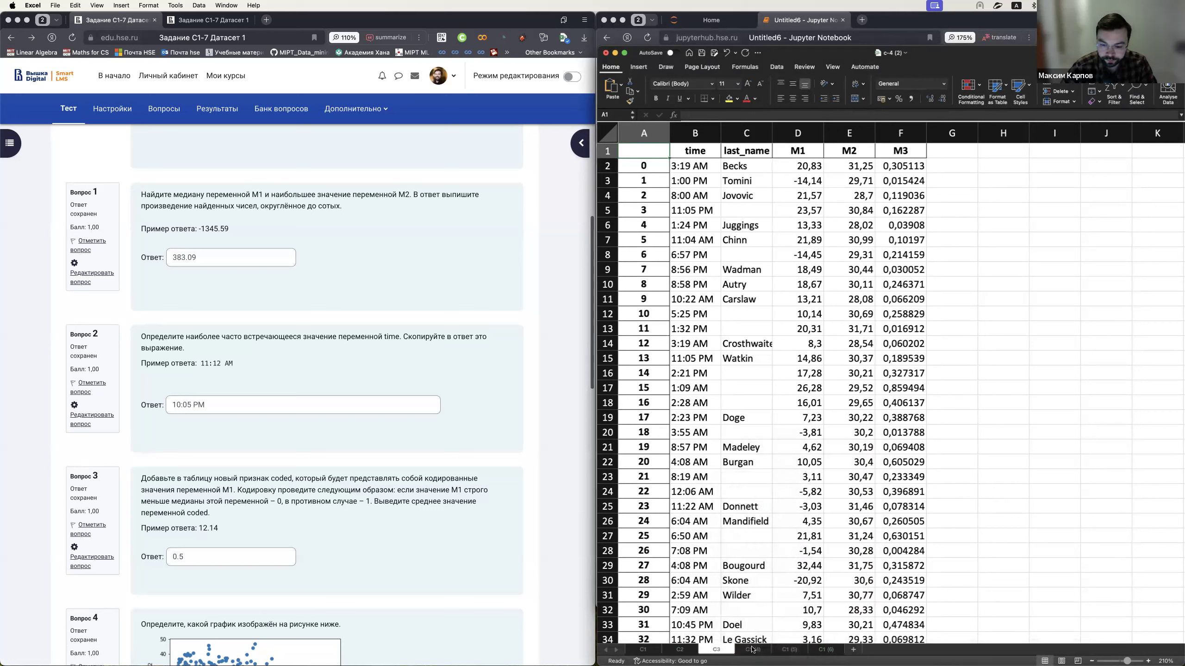
# - Rename sheet C1 (4) as C4
pyautogui.rightClick(746, 652)
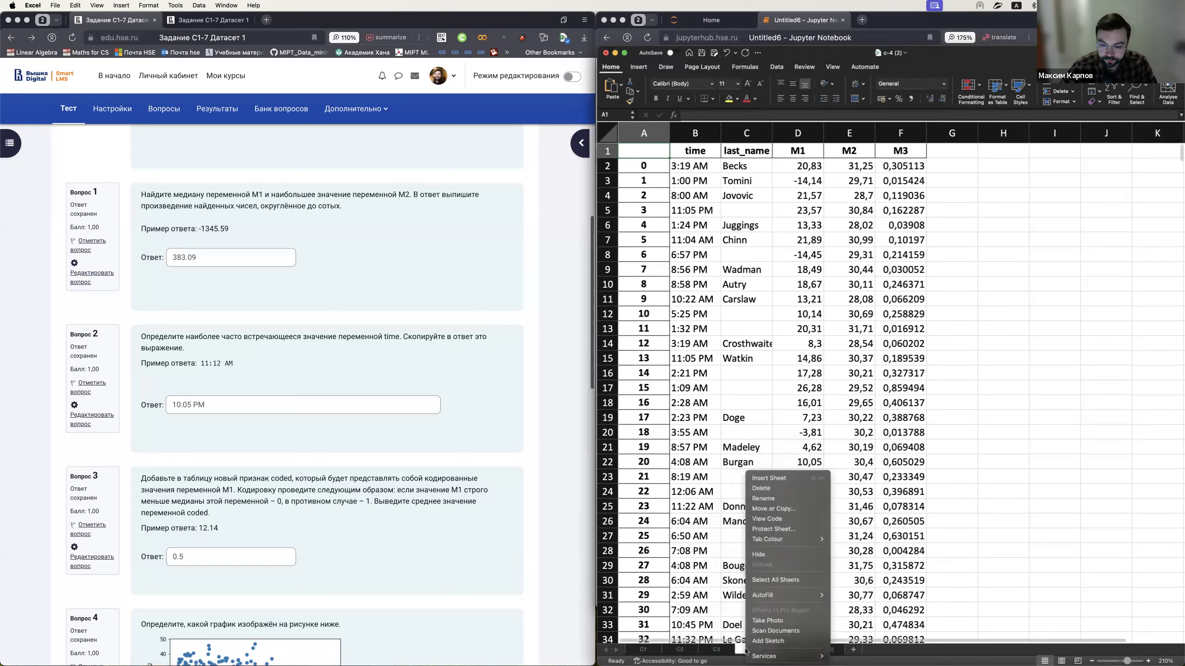
pyautogui.click(765, 500)
pyautogui.write('C4')
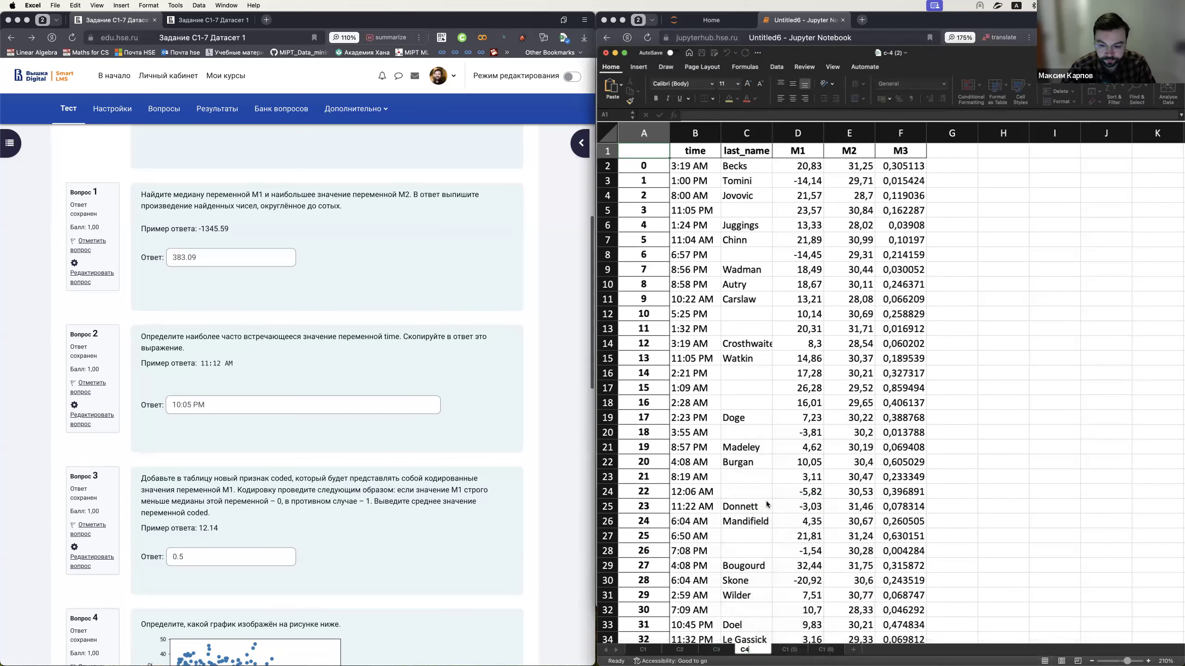
pyautogui.press('Return')
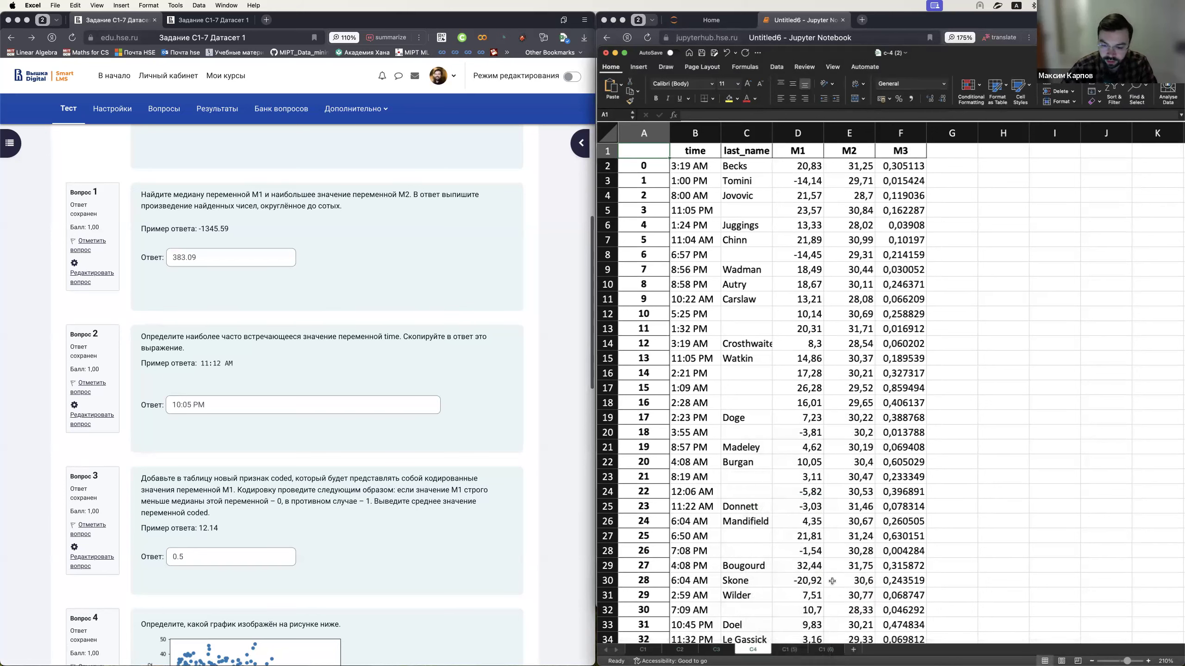
# - Rename sheet C1 (5) as C5
pyautogui.rightClick(788, 652)
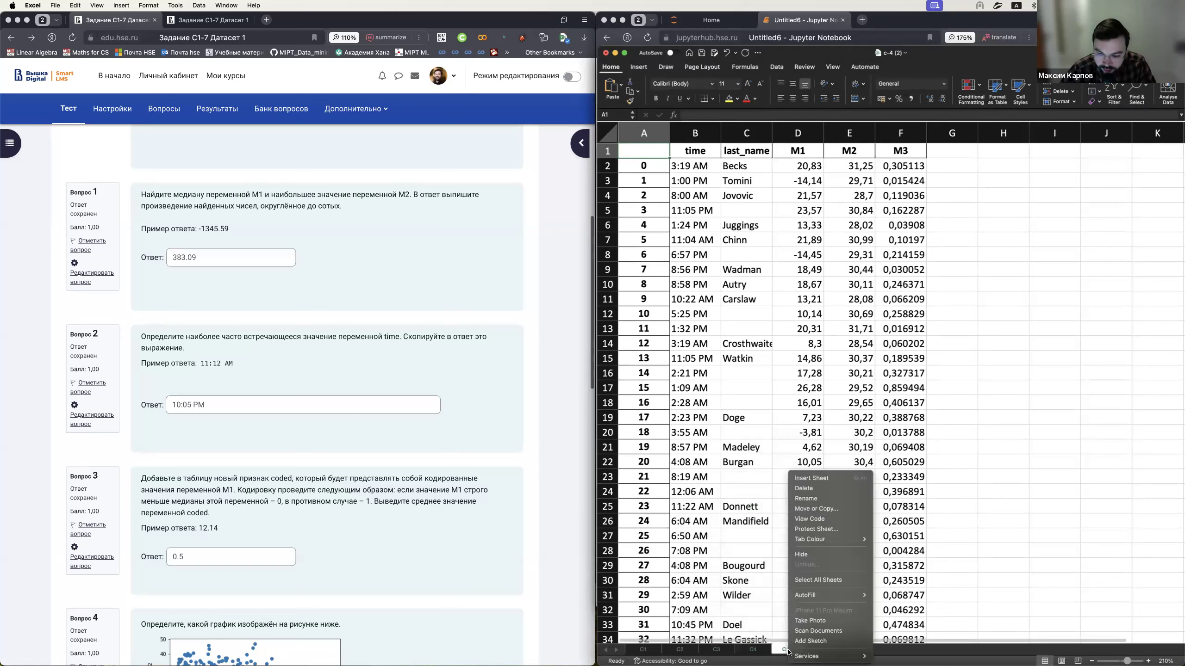
pyautogui.click(816, 499)
pyautogui.write('C')
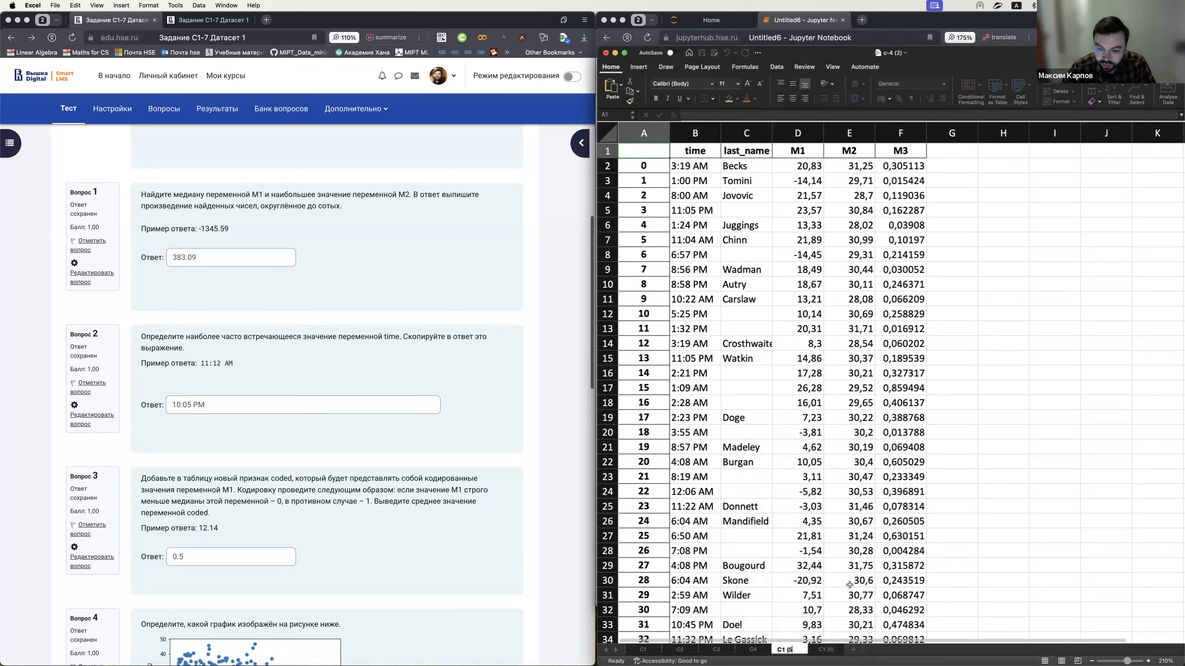
pyautogui.write('5')
pyautogui.press('Return')
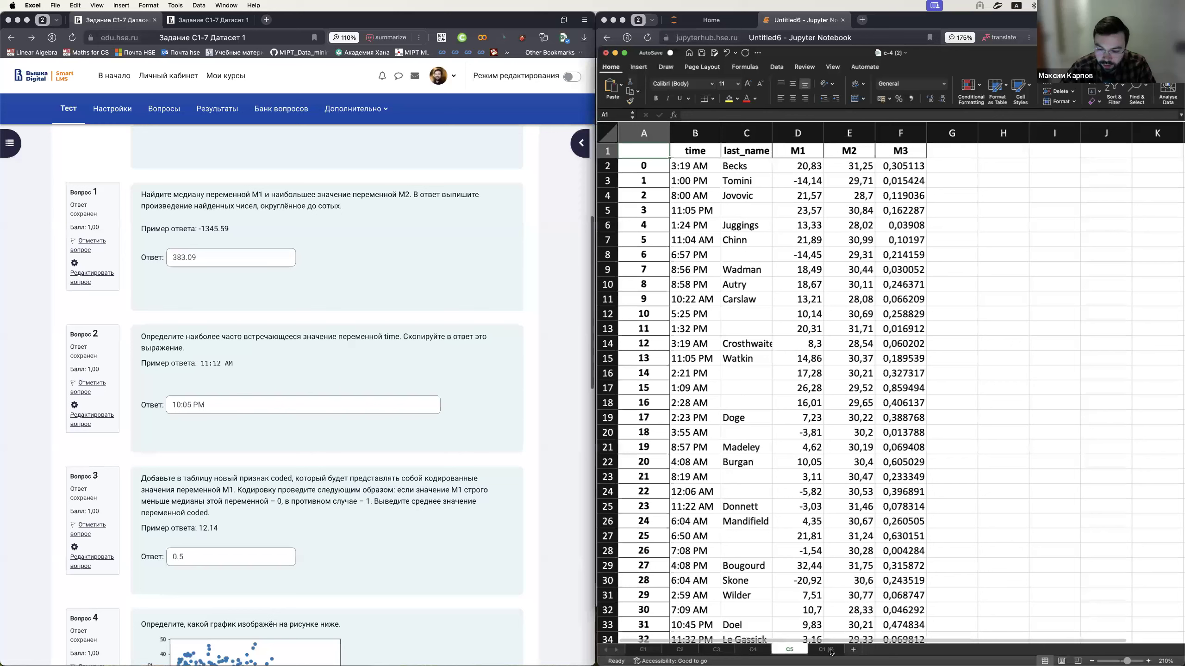
# - Create a copy of sheet C1 (6) at the end of the workbook
pyautogui.rightClick(831, 652)
pyautogui.click(853, 509)
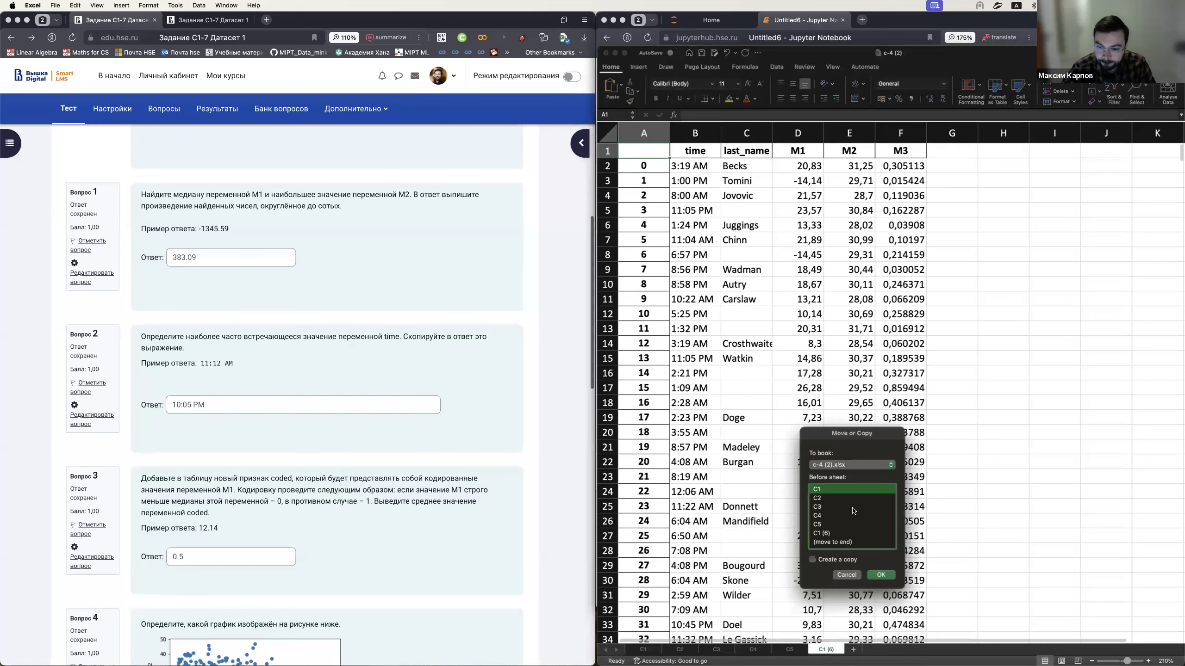
pyautogui.click(832, 542)
pyautogui.click(812, 560)
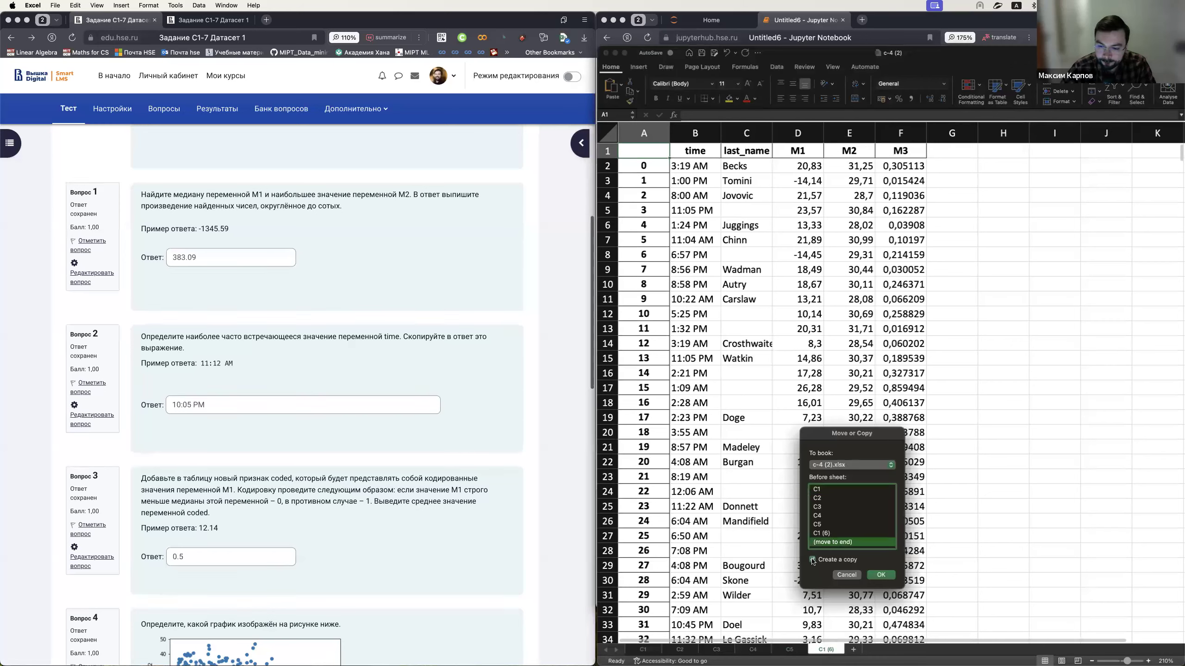
pyautogui.click(880, 575)
# - Rename sheet C1 (6) as C6
pyautogui.rightClick(838, 651)
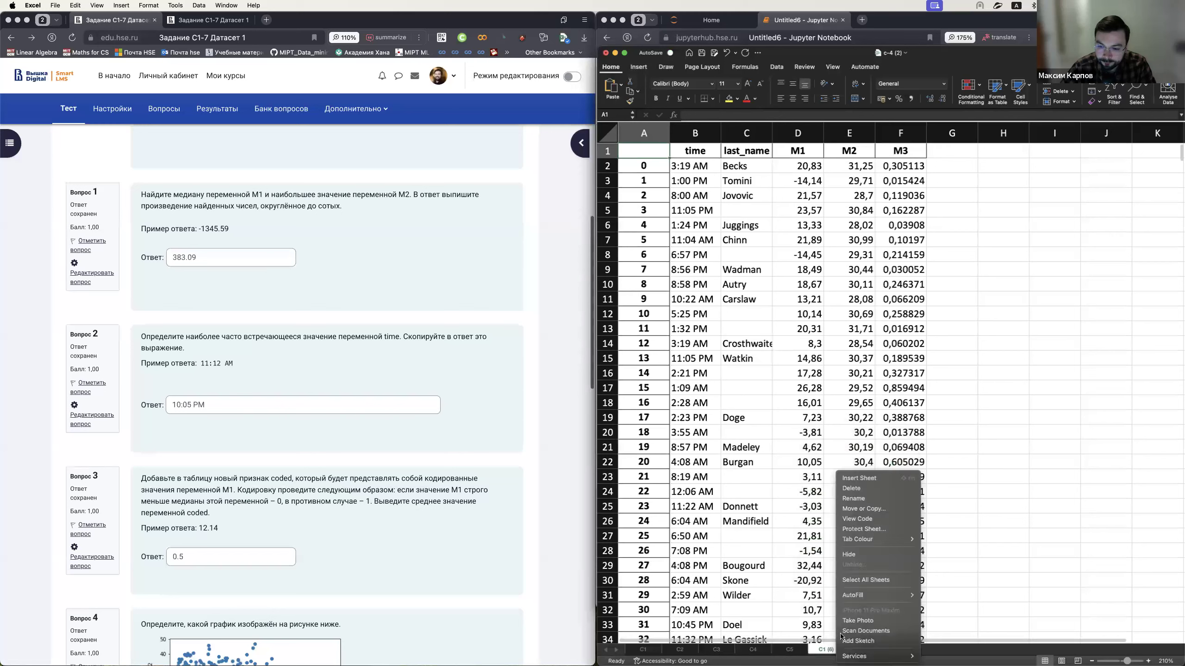
pyautogui.click(856, 499)
pyautogui.press('BackSpace')
pyautogui.press('BackSpace')
pyautogui.press('BackSpace')
pyautogui.press('BackSpace')
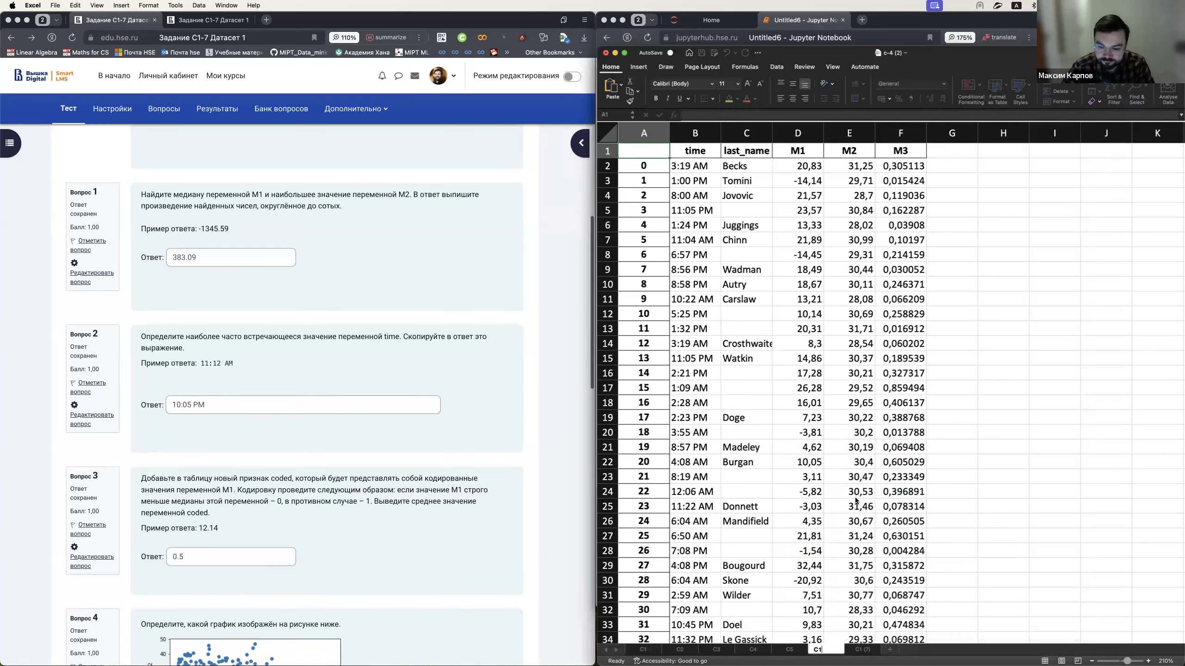
pyautogui.write('6')
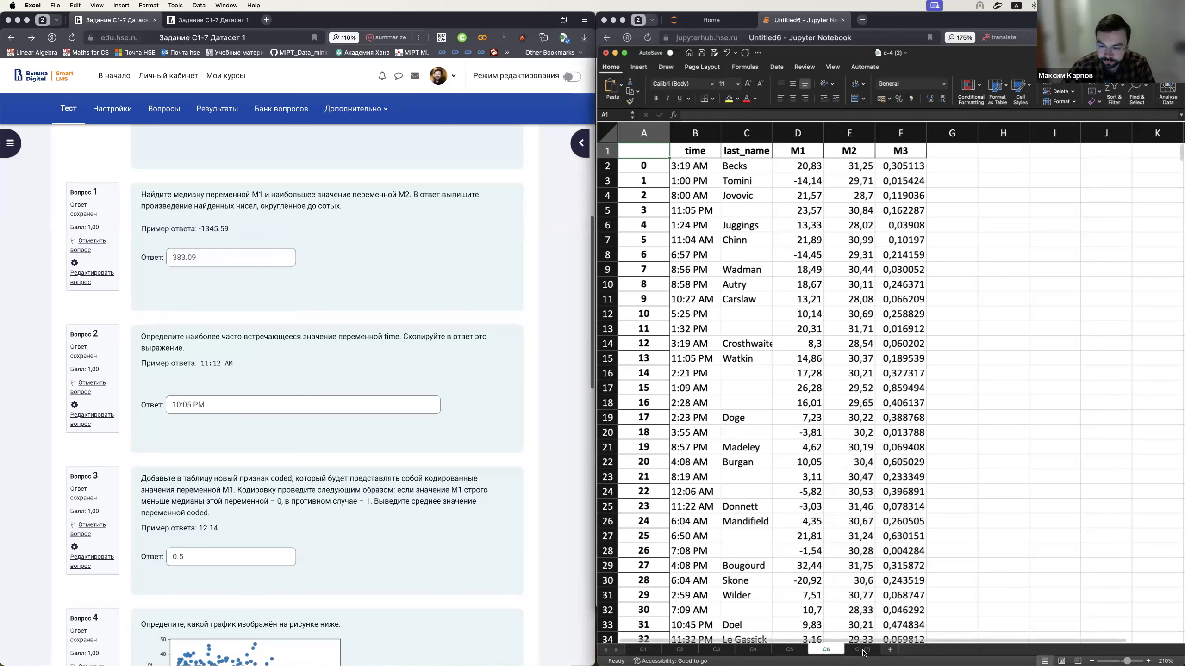
# - Rename sheet C1 (7) as C7
pyautogui.rightClick(862, 652)
pyautogui.click(880, 499)
pyautogui.press('BackSpace')
pyautogui.press('BackSpace')
pyautogui.write('7')
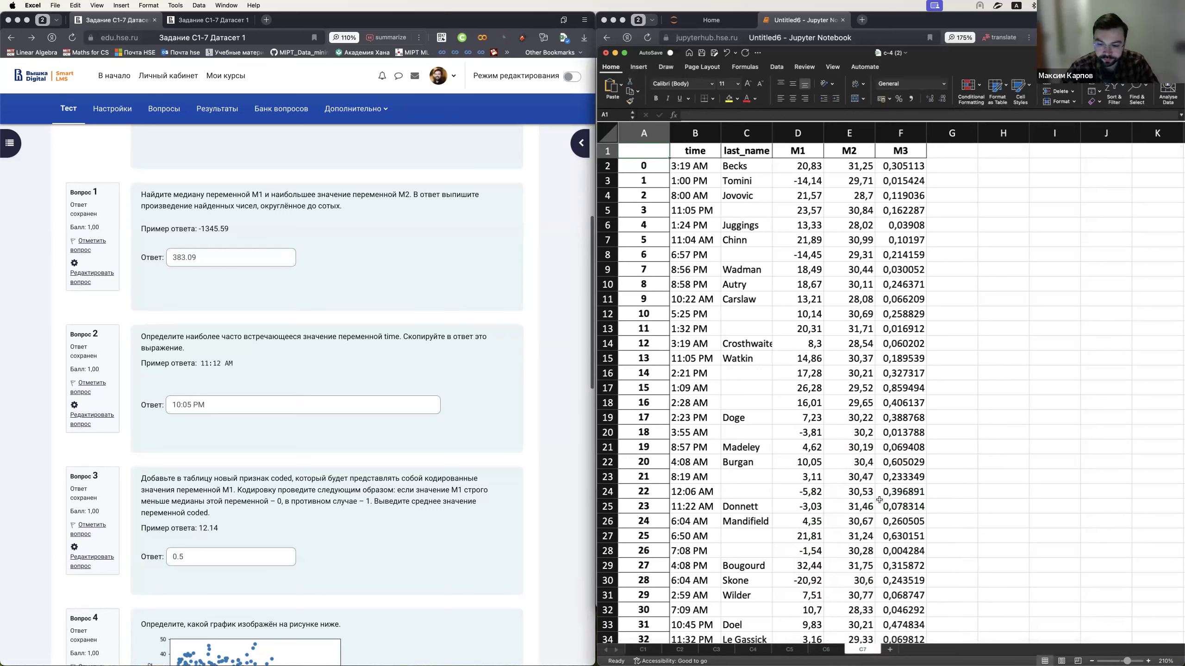
pyautogui.press('Return')
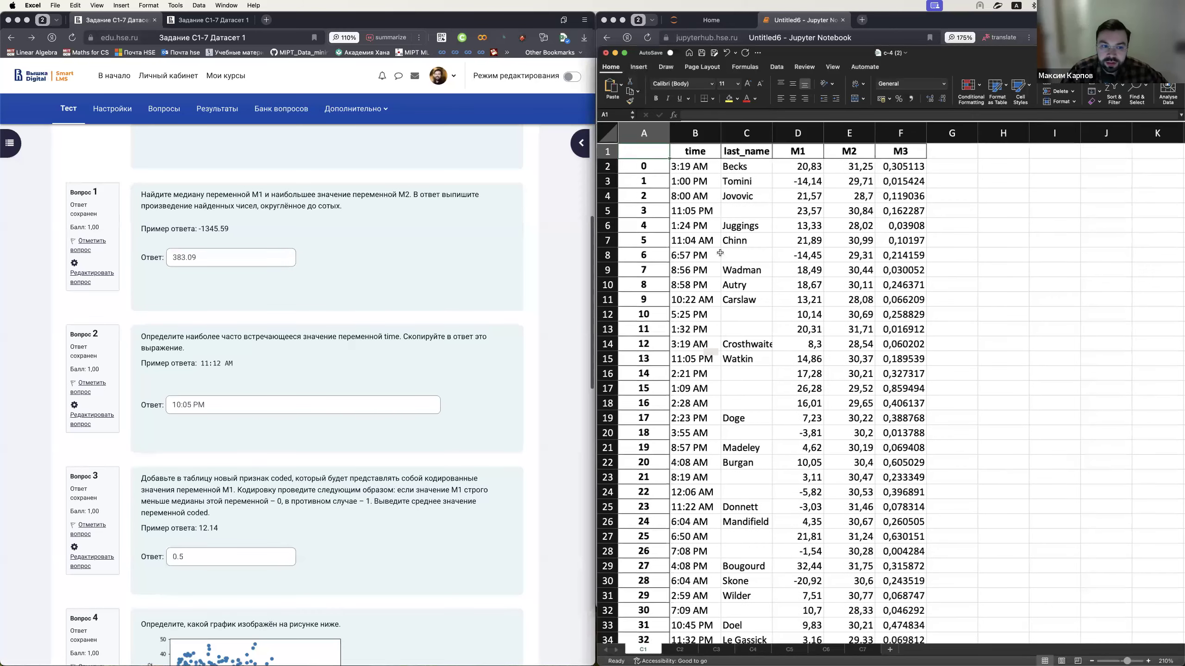
# - On sheet C1, enter the label "медиана M1" in cell H2 and widen column H to fit it
pyautogui.hscroll(3, 719, 253)
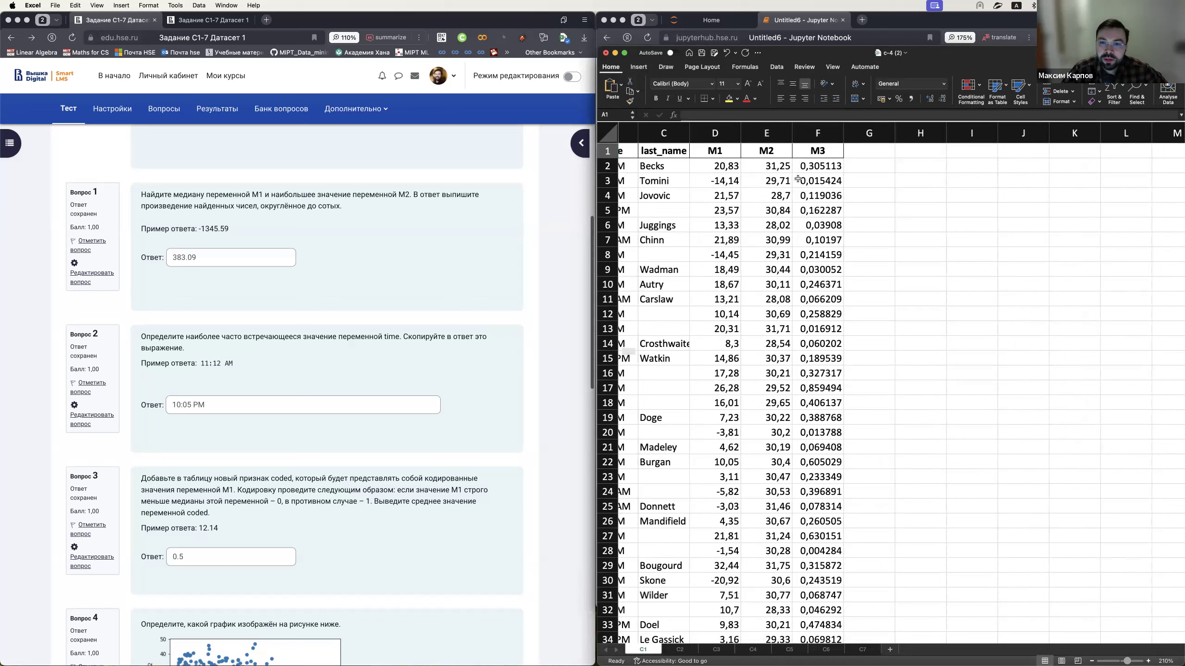
pyautogui.click(921, 167)
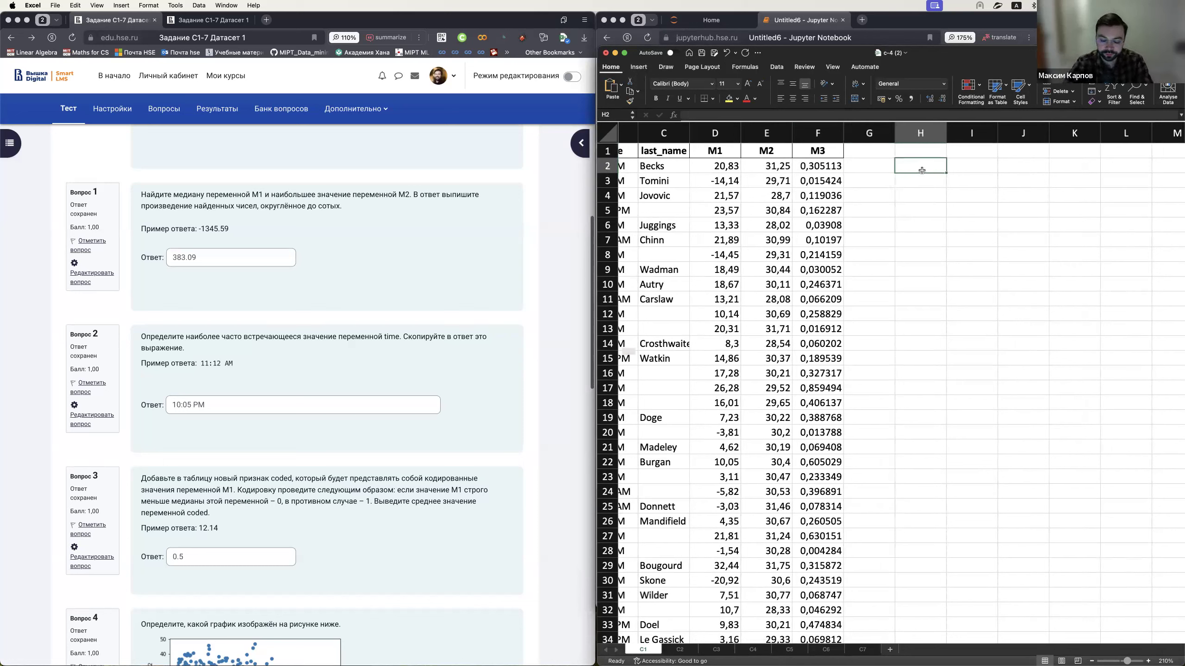
pyautogui.hotkey('ctrl', 'space')
pyautogui.write('медиана M!')
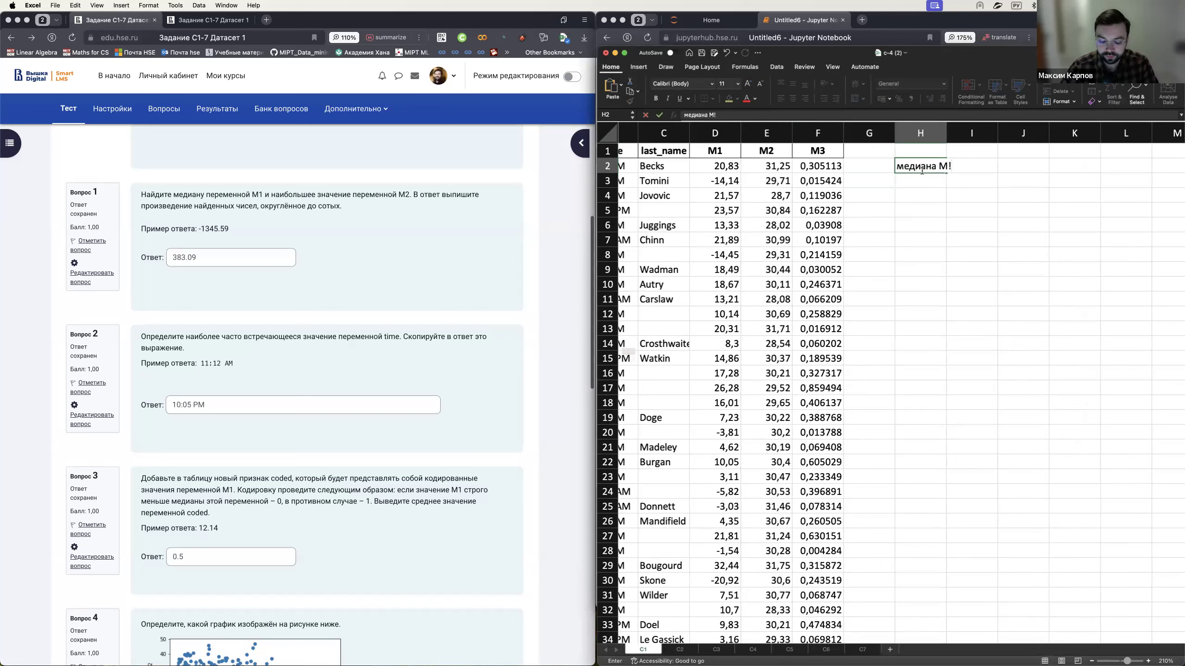
pyautogui.press('BackSpace')
pyautogui.write('1')
pyautogui.click(977, 180)
pyautogui.moveTo(947, 135); pyautogui.dragTo(955, 134)
# - Enter the formula =MEDIAN(D:D) in cell I2 of sheet C1 to compute the median of M1
pyautogui.click(963, 168)
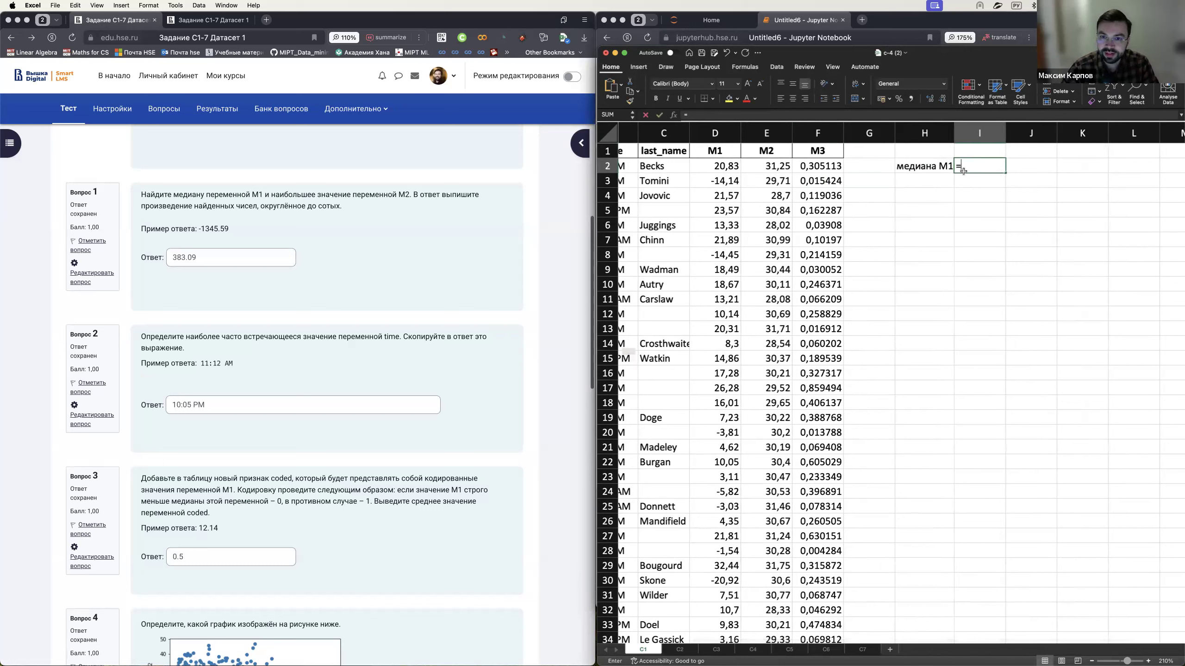
pyautogui.write('=')
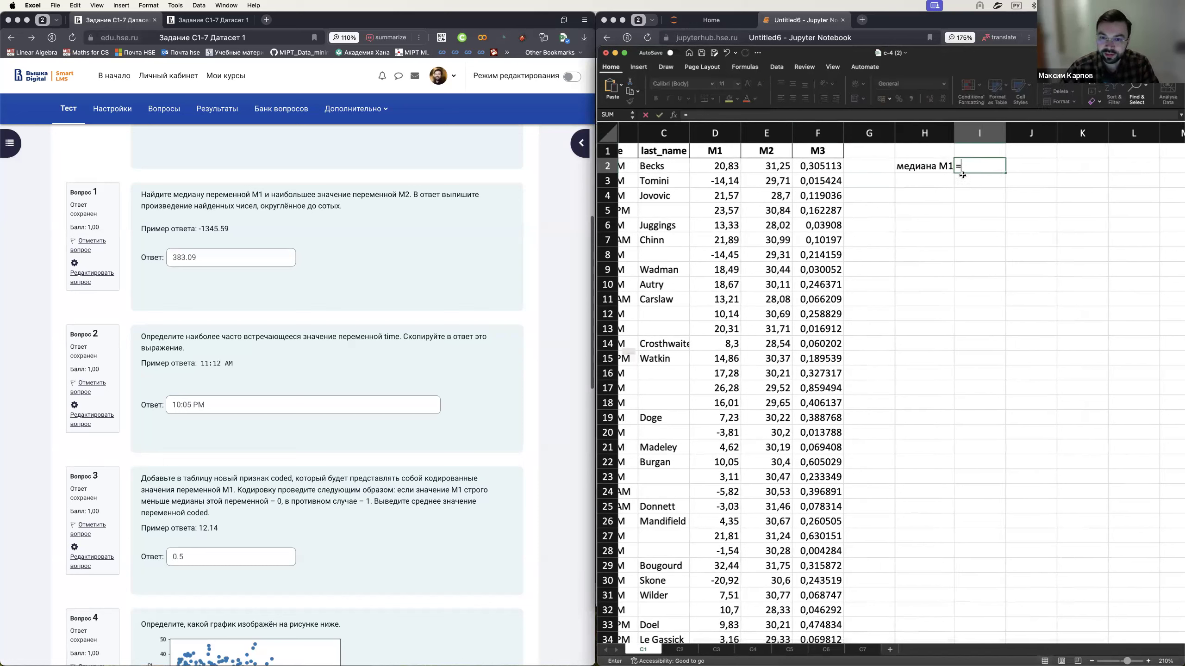
pyautogui.click(725, 131)
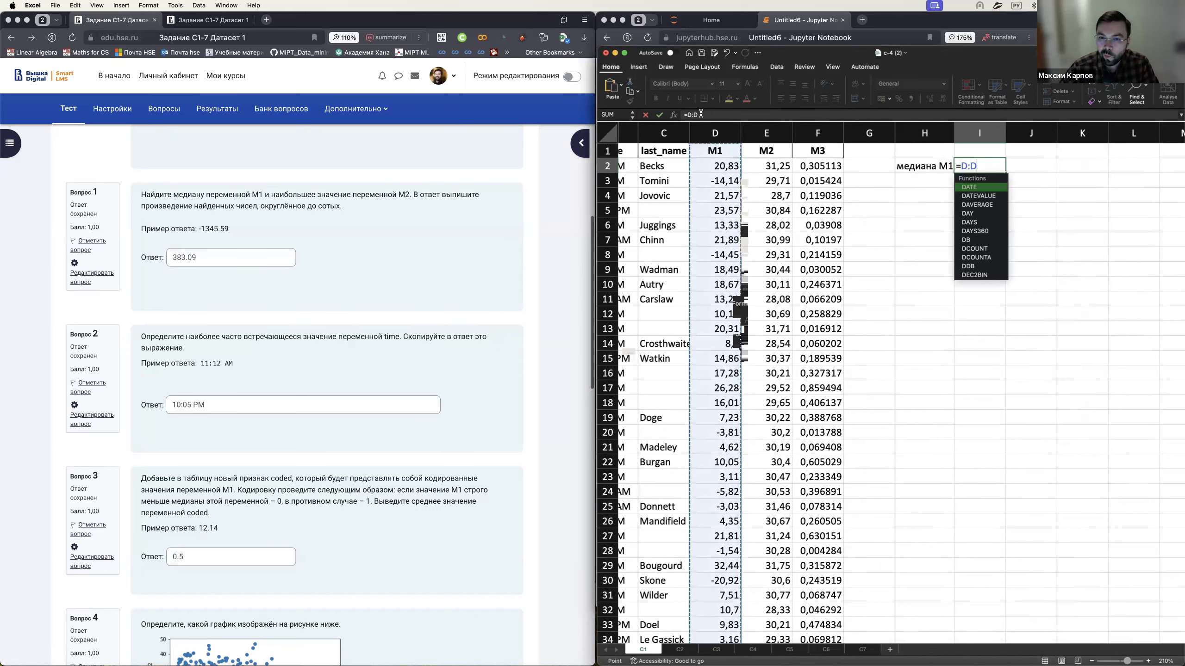
pyautogui.click(711, 114)
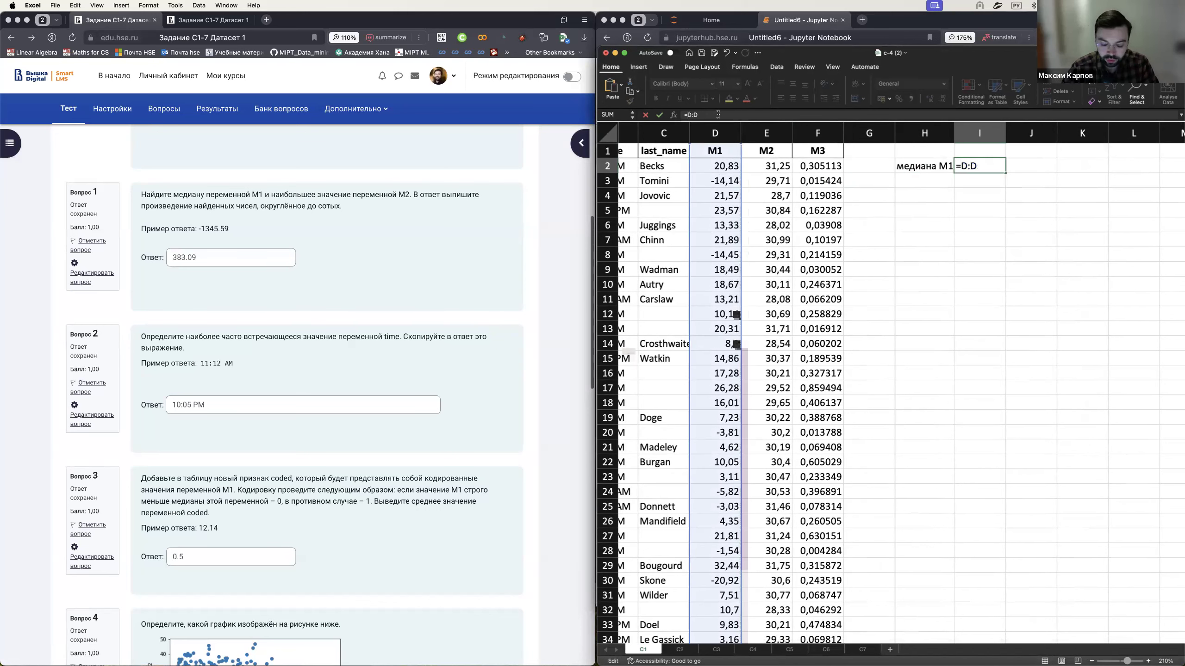
pyautogui.hotkey('ctrl', 'space')
pyautogui.write('MED')
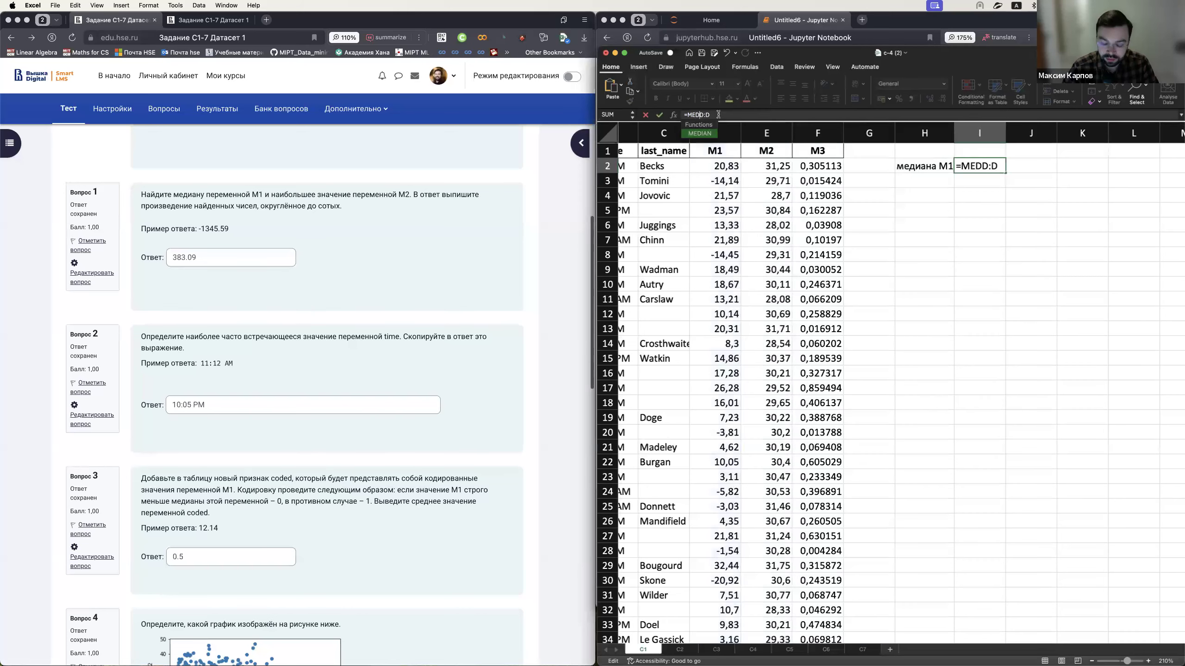
pyautogui.write('IAN(')
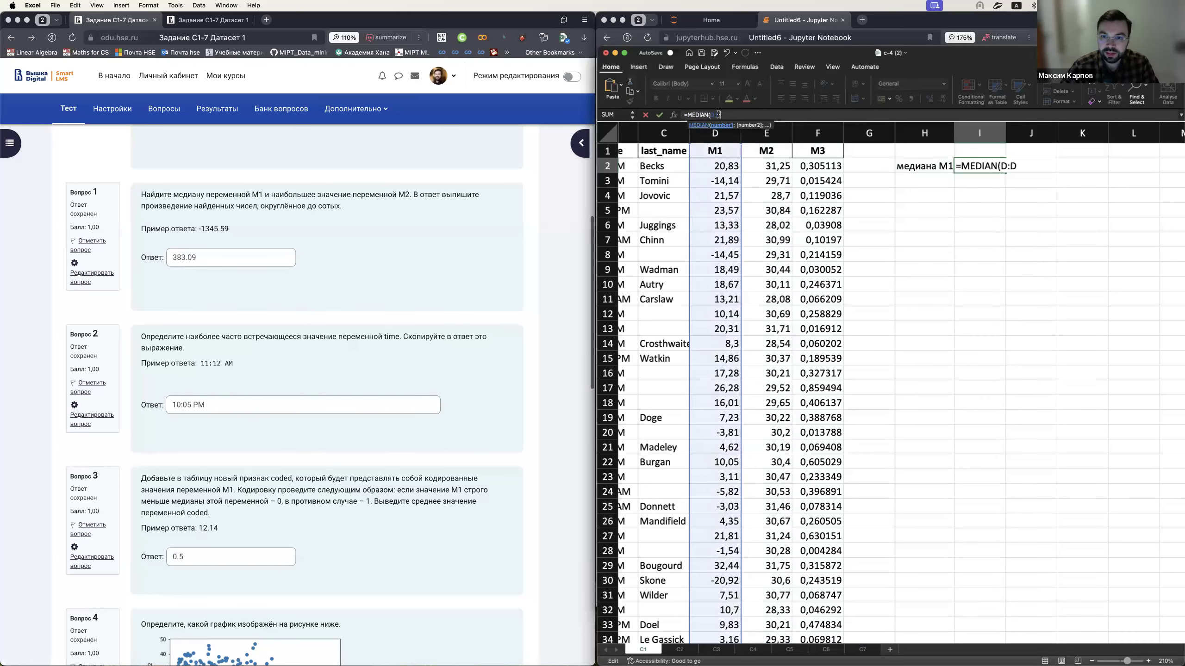
pyautogui.write(')')
pyautogui.hotkey('ctrl', 'space')
pyautogui.press('Return')
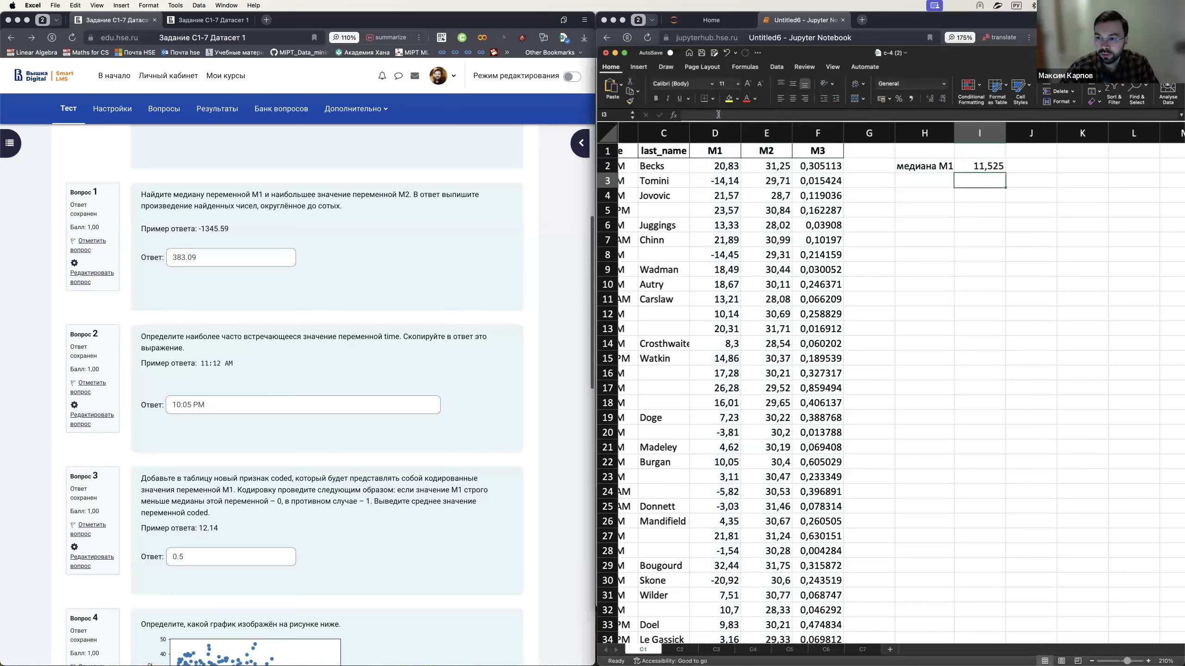
pyautogui.press('Up')
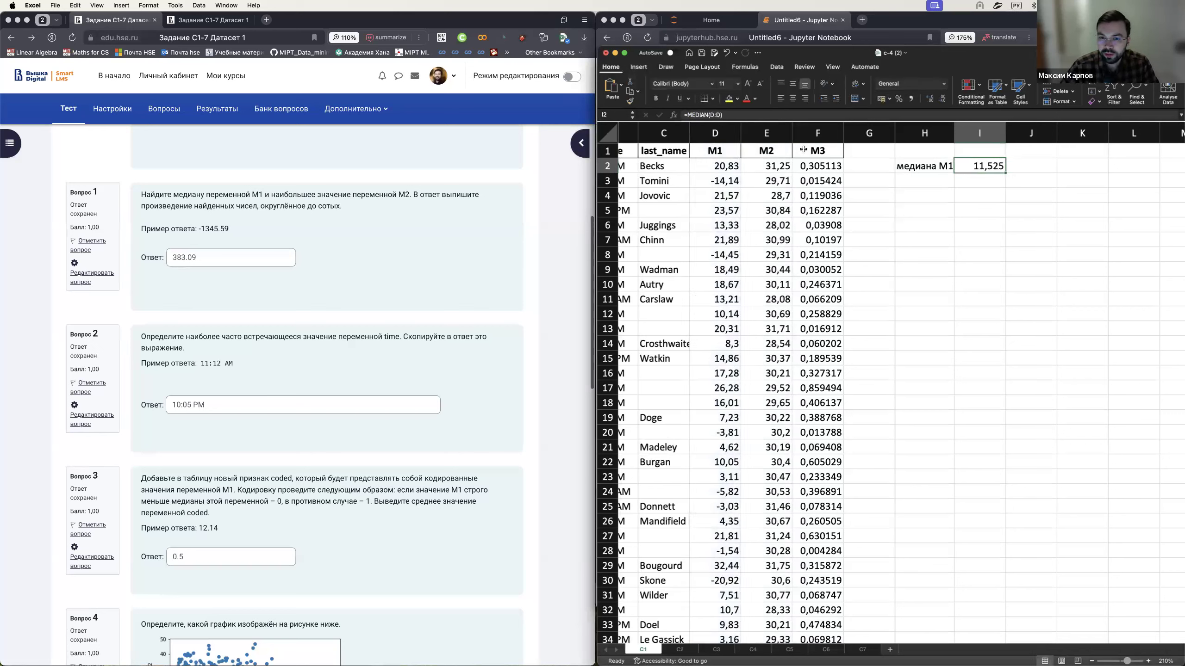
pyautogui.click(740, 115)
pyautogui.hotkey('ctrl', 'space')
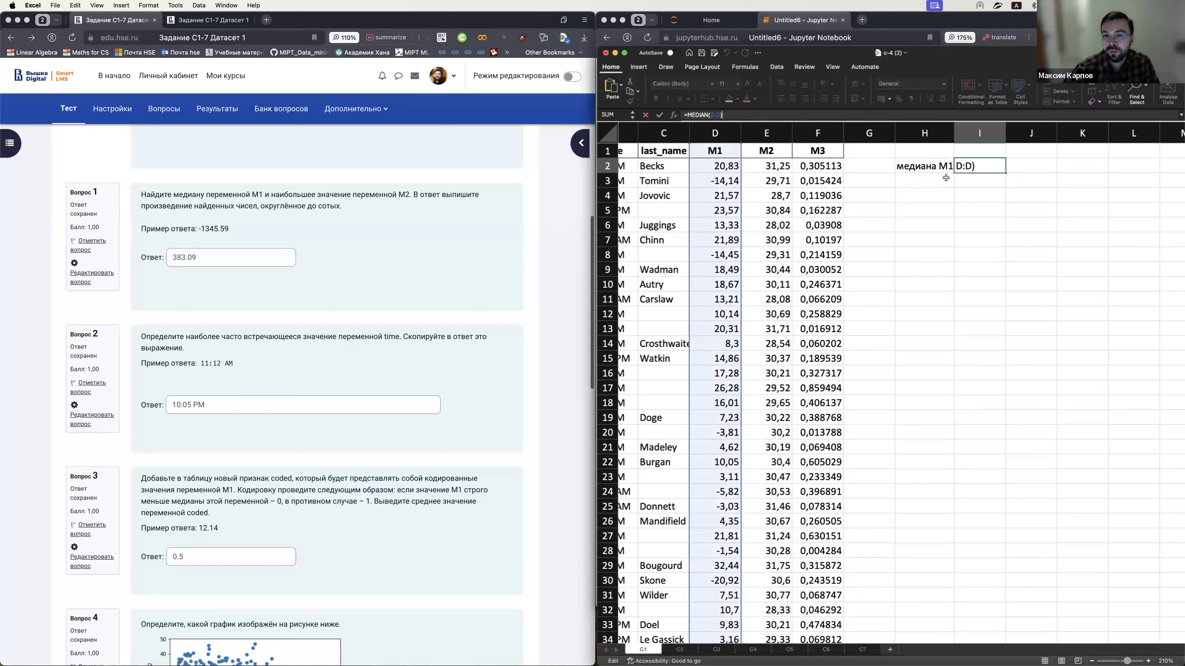
pyautogui.hotkey('ctrl', 'space')
# - Enter the label "максимум M2" in cell H3 and widen column H to fit it
pyautogui.click(932, 184)
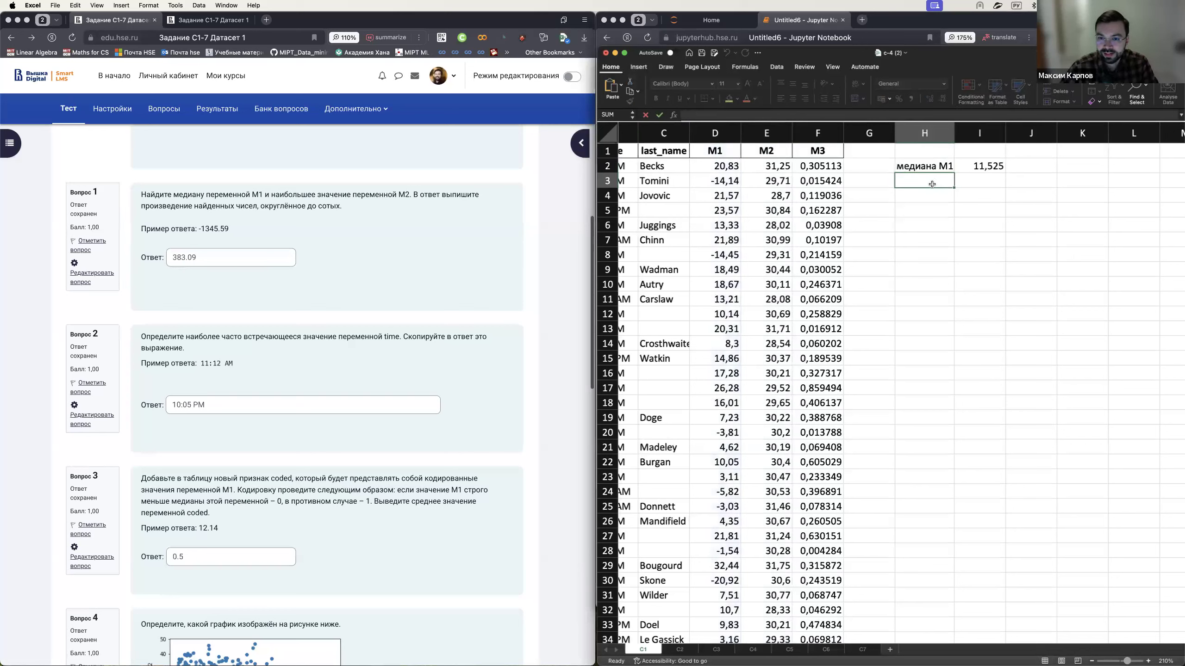
pyautogui.hotkey('ctrl', 'space')
pyautogui.write('vf')
pyautogui.press('Escape')
pyautogui.write('vfrcbvev')
pyautogui.press('BackSpace')
pyautogui.press('BackSpace')
pyautogui.press('BackSpace')
pyautogui.press('BackSpace')
pyautogui.press('BackSpace')
pyautogui.press('BackSpace')
pyautogui.press('BackSpace')
pyautogui.press('BackSpace')
pyautogui.hotkey('ctrl', 'space')
pyautogui.write('макси')
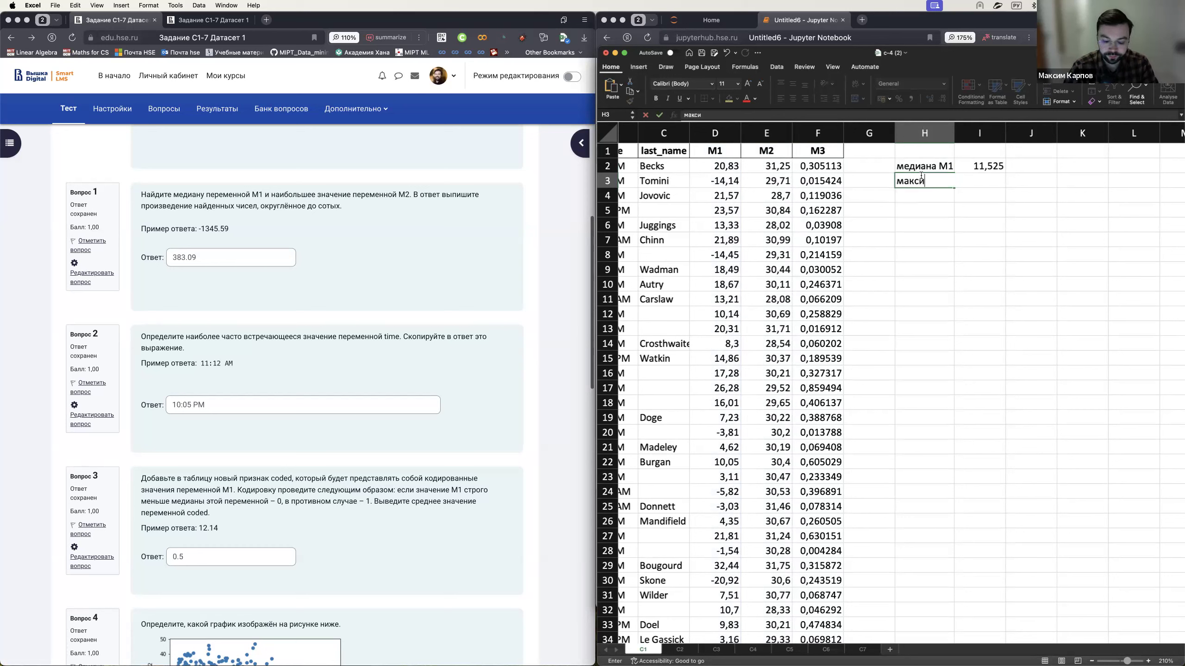
pyautogui.write('мум М"')
pyautogui.press('BackSpace')
pyautogui.write('2')
pyautogui.press('Tab')
pyautogui.moveTo(954, 139); pyautogui.dragTo(963, 139)
# - Compute the maximum of M2 in cell I3 by applying MAX to the whole column E
pyautogui.write('=')
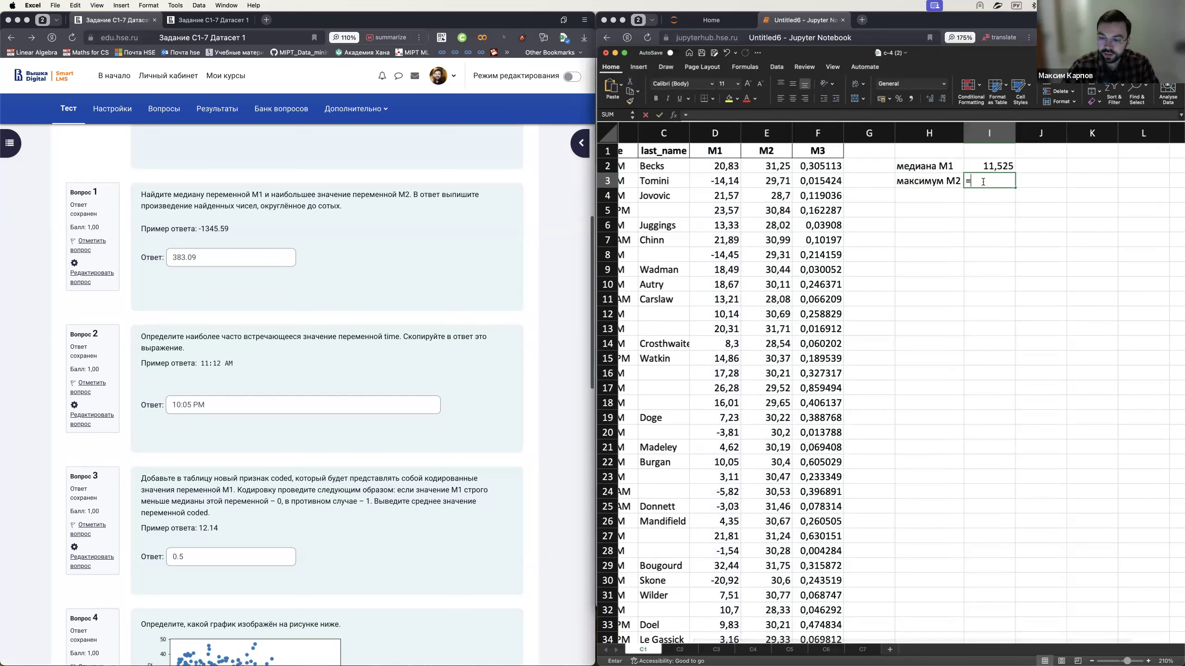
pyautogui.hotkey('ctrl', 'space')
pyautogui.write('MAX(')
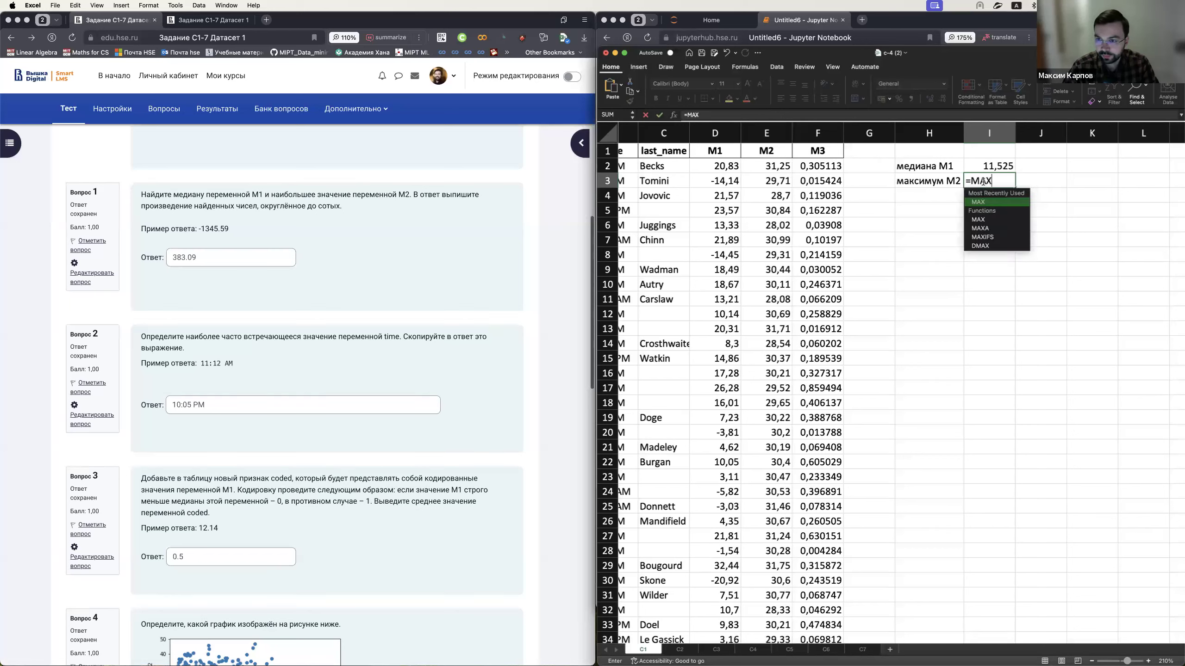
pyautogui.click(769, 132)
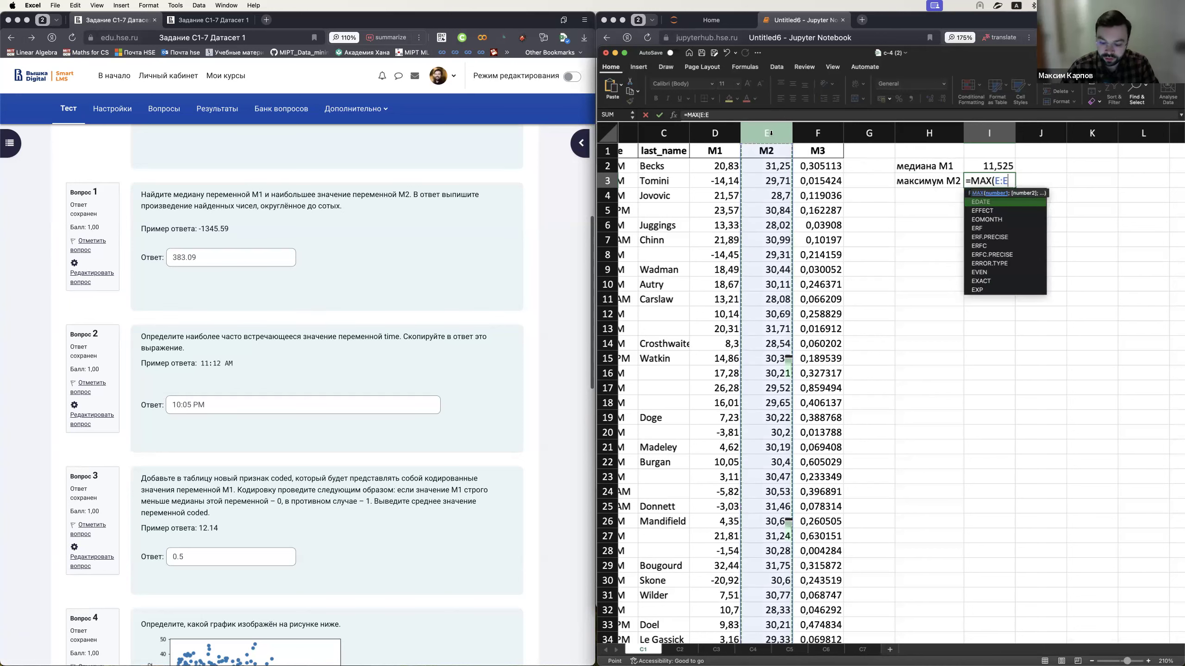
pyautogui.press('Return')
# - Multiply the median by the maximum in cell I4 with the formula =I2*I3
pyautogui.write('=')
pyautogui.click(991, 166)
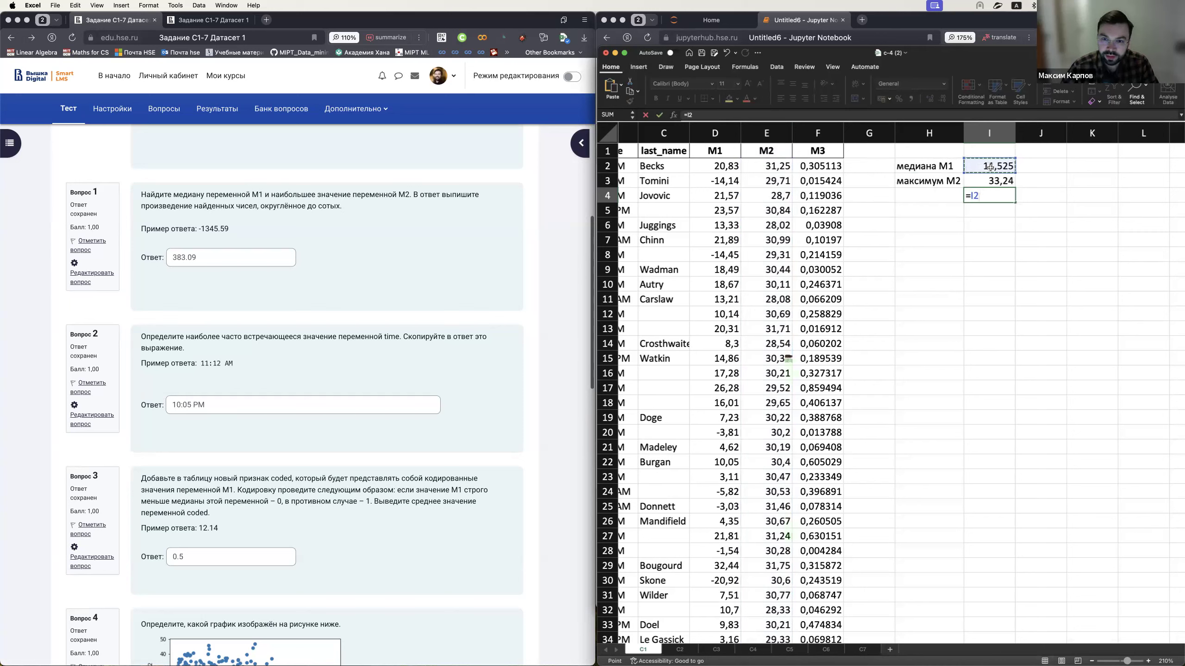
pyautogui.click(698, 114)
pyautogui.write('*')
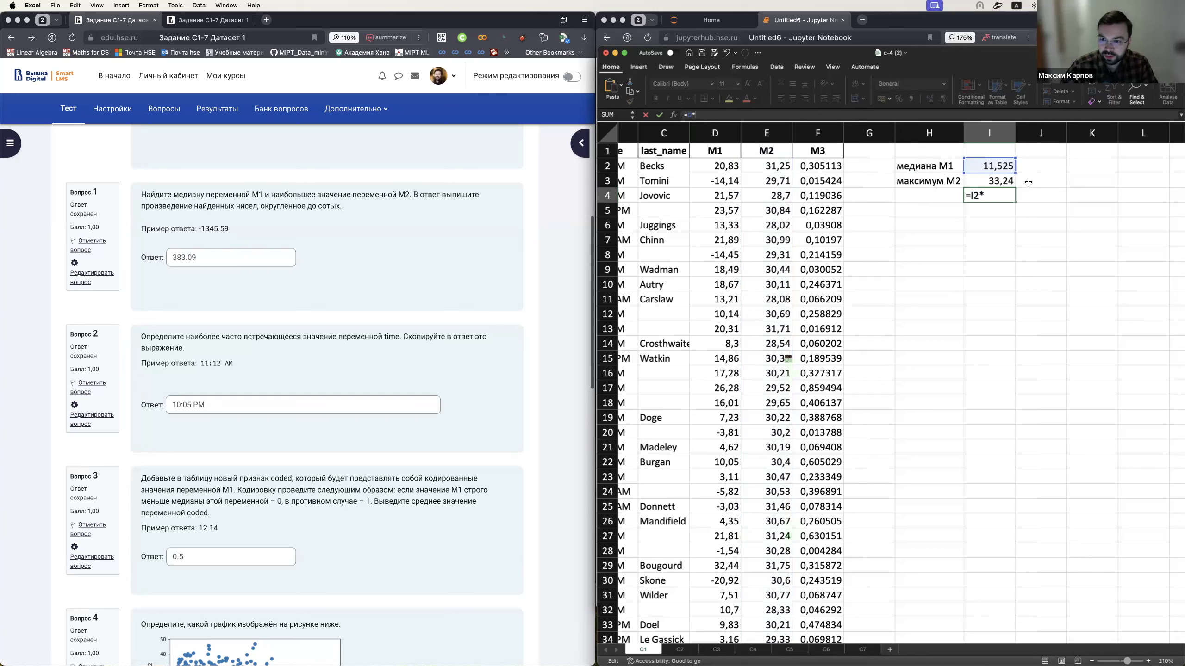
pyautogui.click(985, 184)
pyautogui.press('Return')
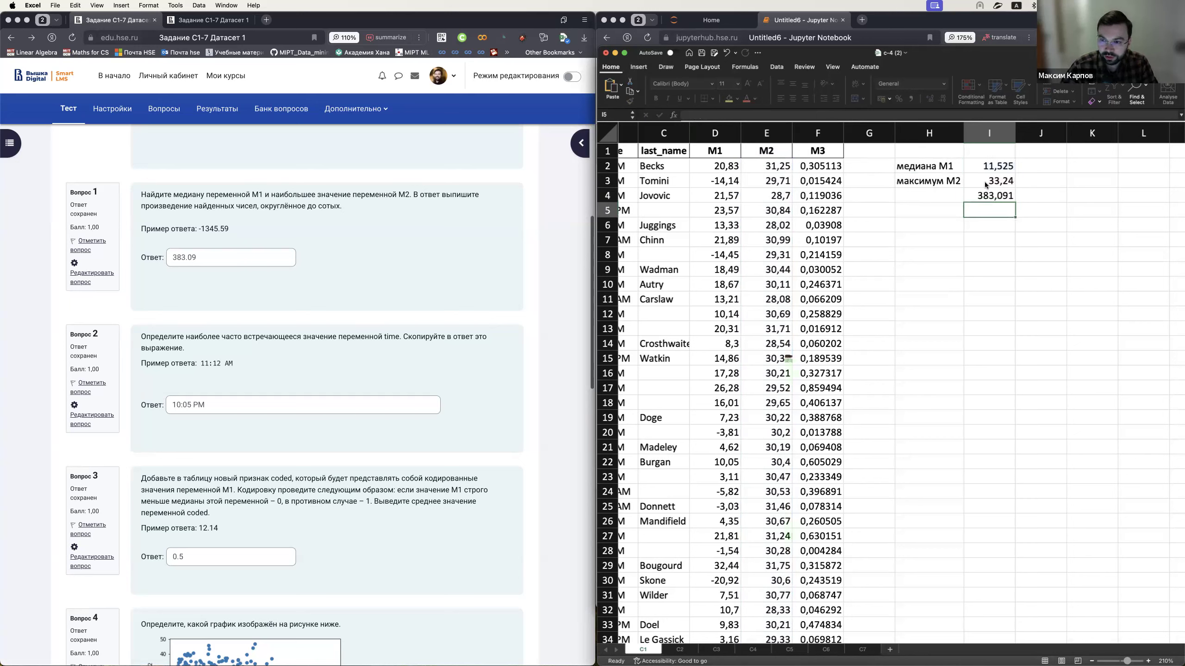
# - Round the product to two decimals in cell I5 with the formula =ROUND(I4; 2)
pyautogui.click(1002, 198)
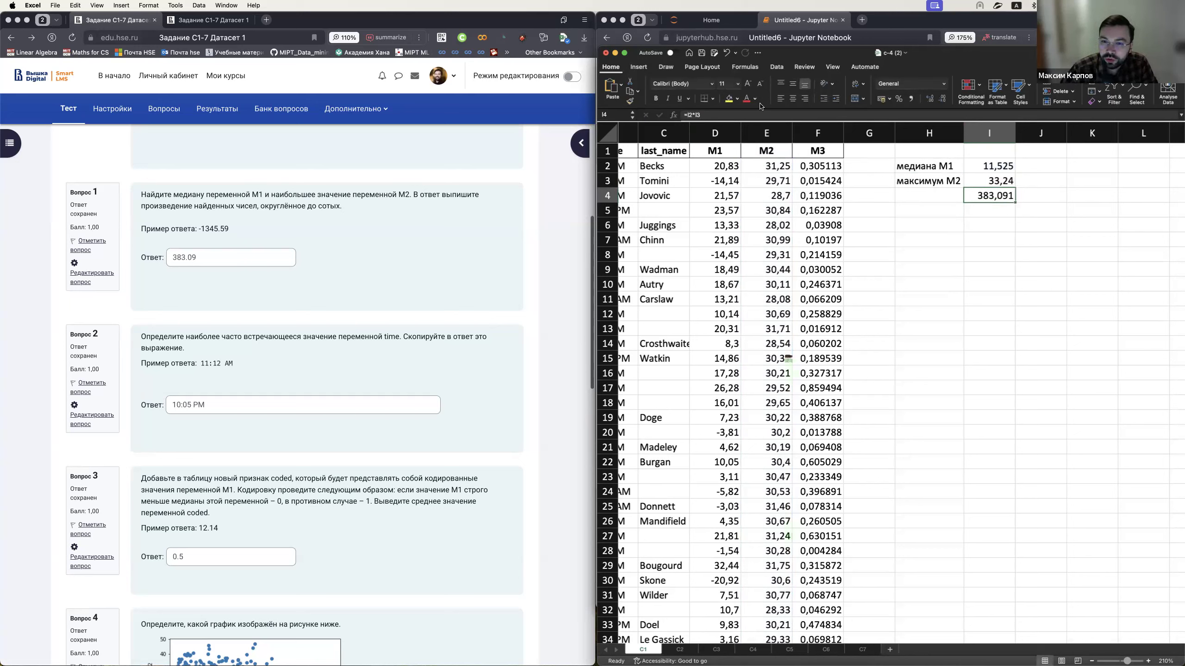
pyautogui.click(1002, 210)
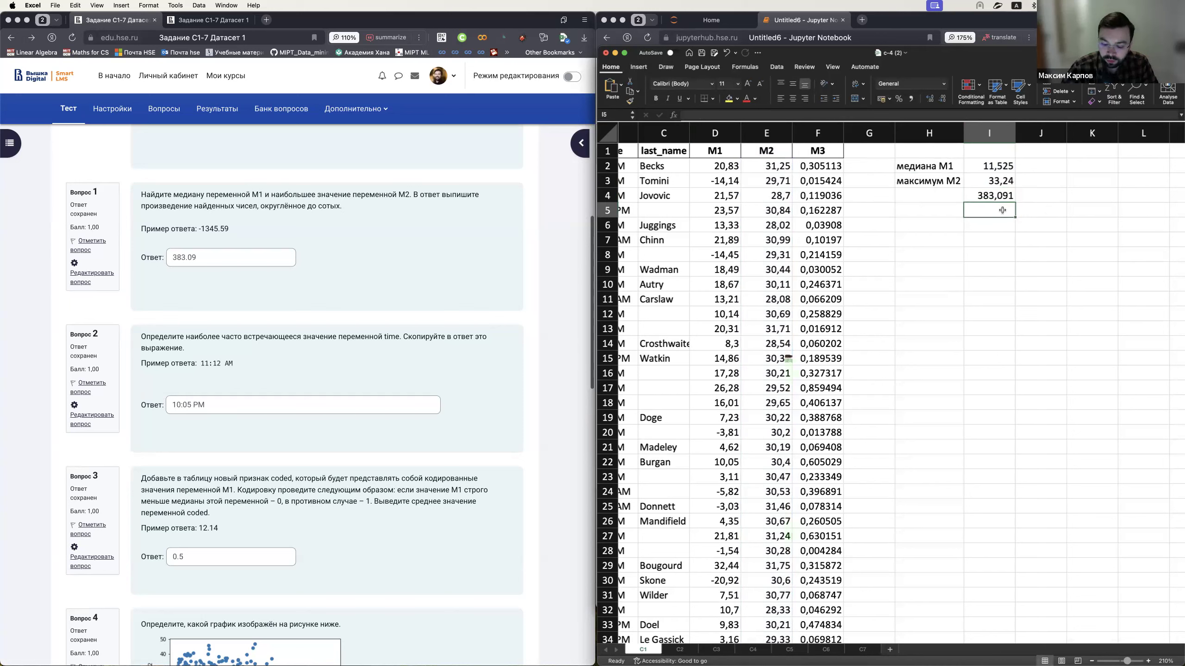
pyautogui.write('=ROUND(')
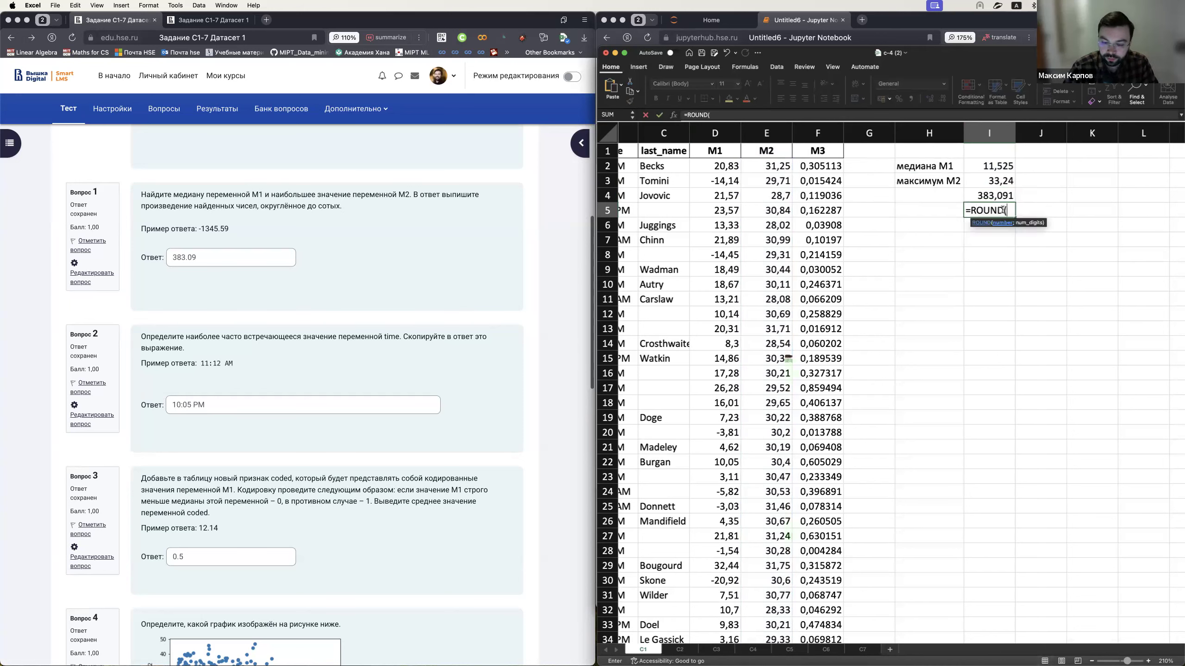
pyautogui.press('Up')
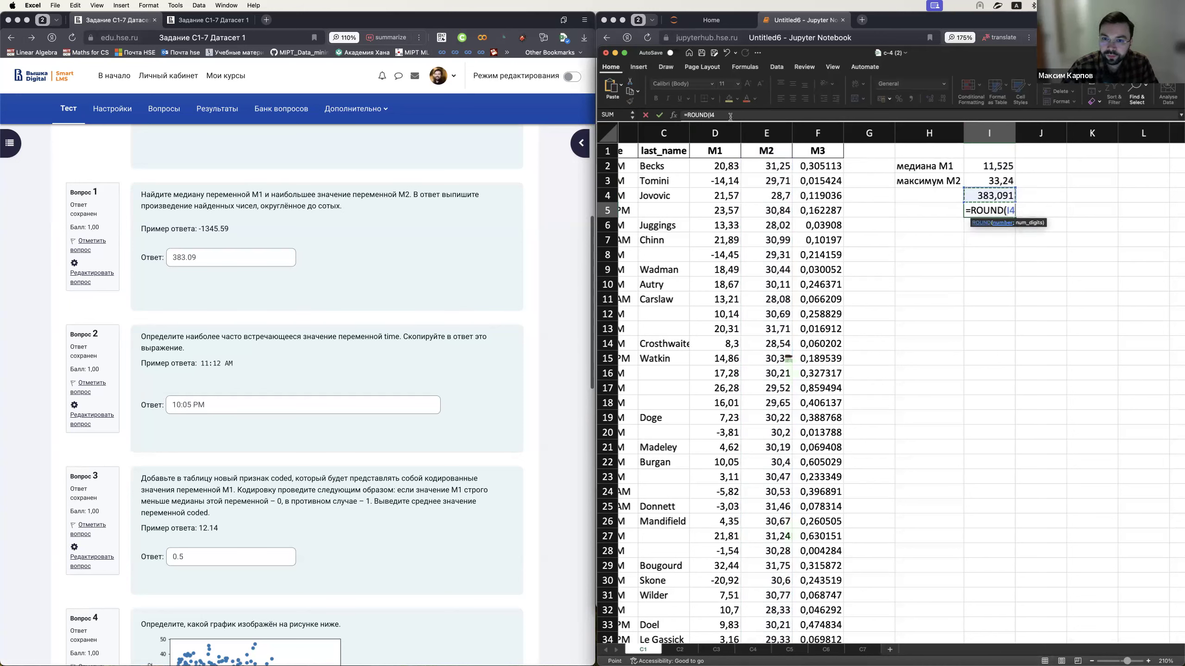
pyautogui.click(731, 116)
pyautogui.write('; 2)')
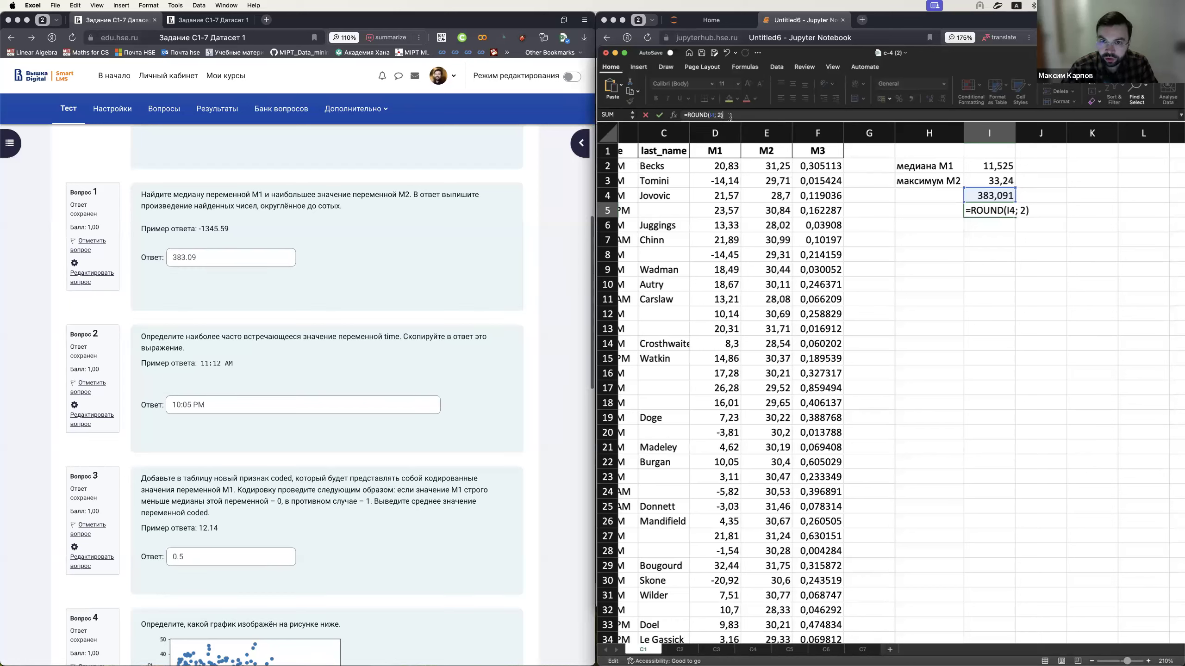
pyautogui.press('Return')
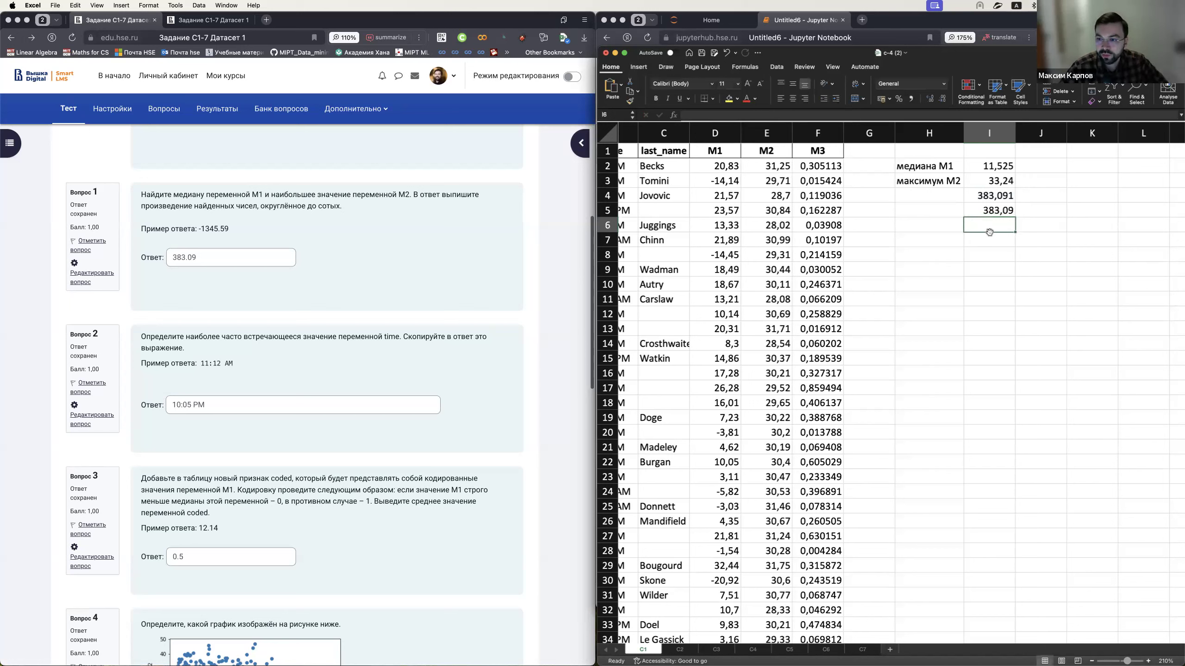
pyautogui.click(989, 211)
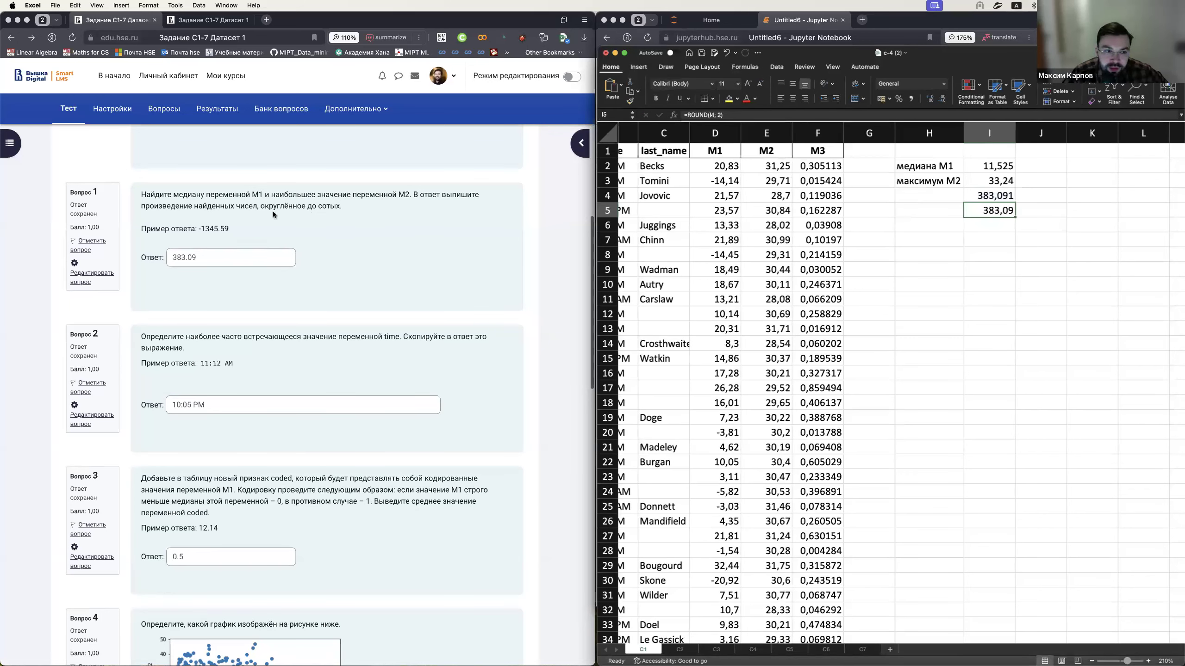
# - Switch from the workbook to the Untitled6 Jupyter notebook and bring question 2 on the quiz page into view
pyautogui.click(224, 229)
pyautogui.moveTo(224, 228); pyautogui.dragTo(186, 208)
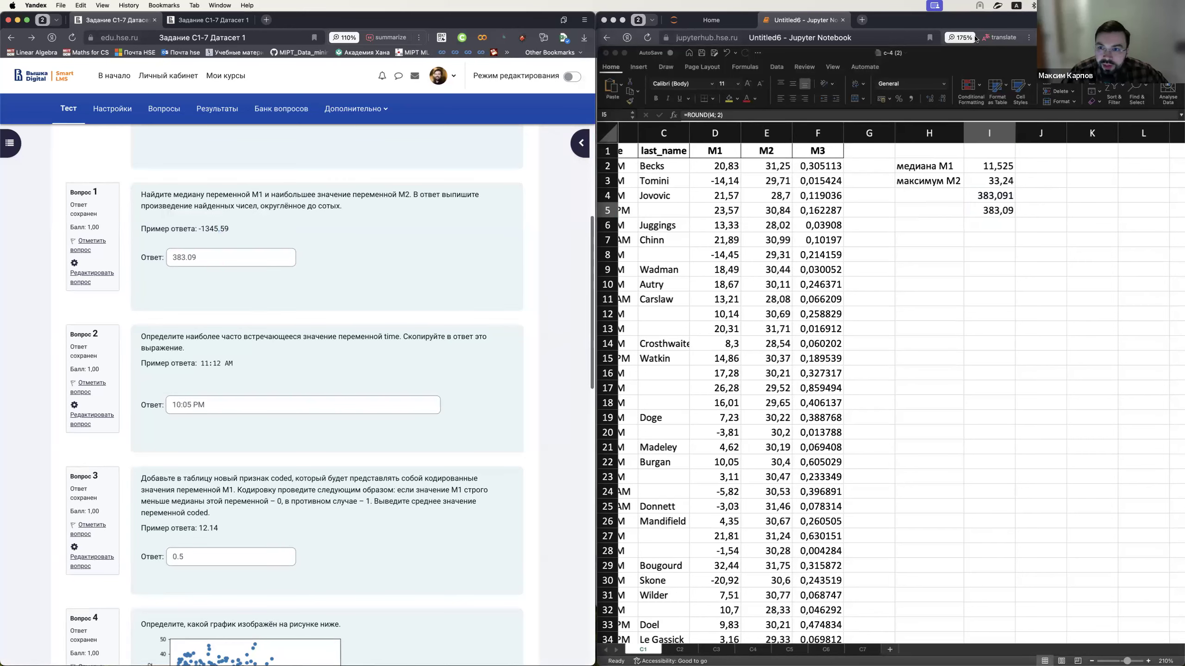
pyautogui.click(891, 18)
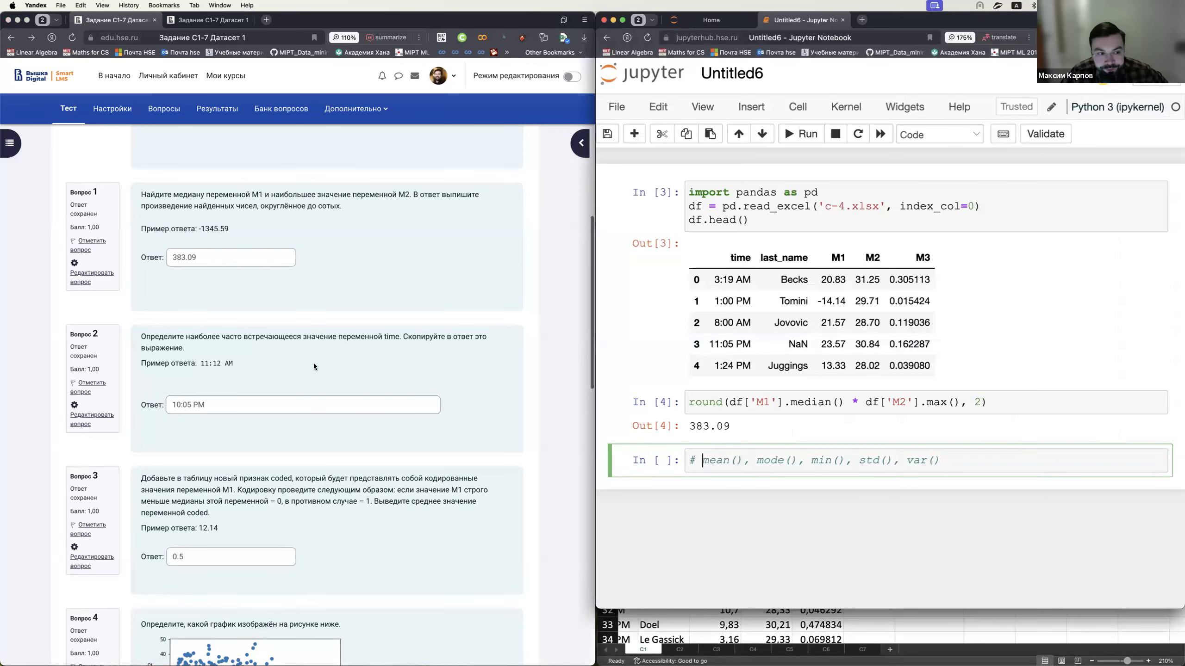
pyautogui.click(250, 351)
pyautogui.scroll(-1, 314, 306)
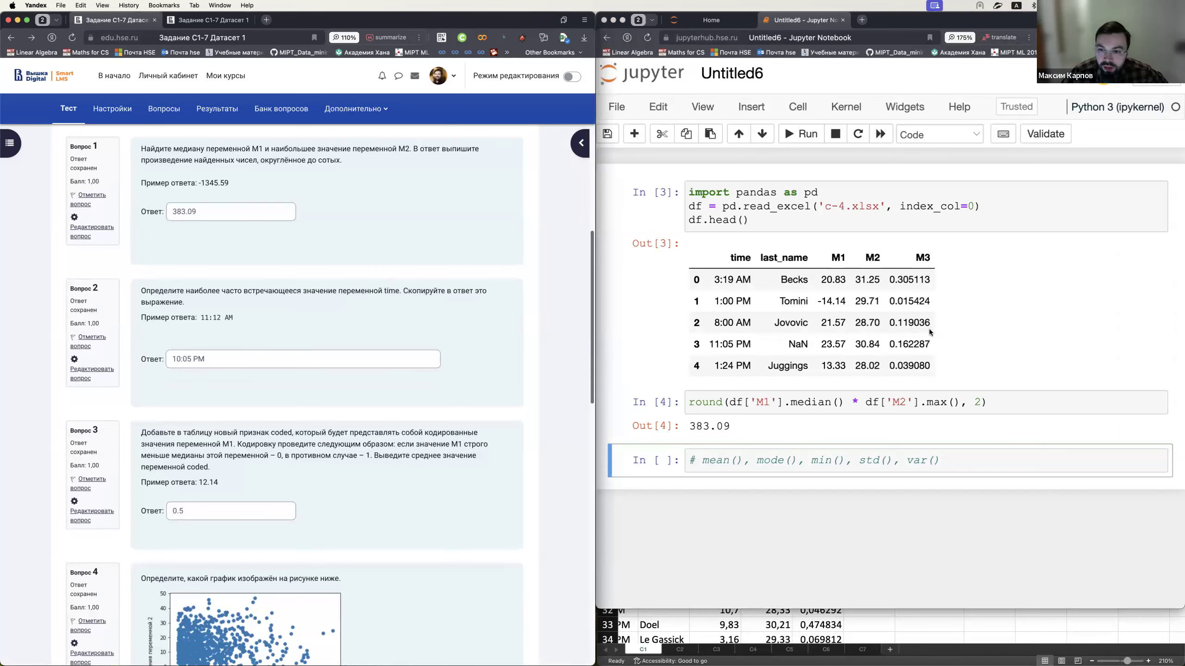
# - Add a notebook cell below the function-list comment with the comment "# C2" and the code df['time'].mode(), and run it
pyautogui.click(820, 463)
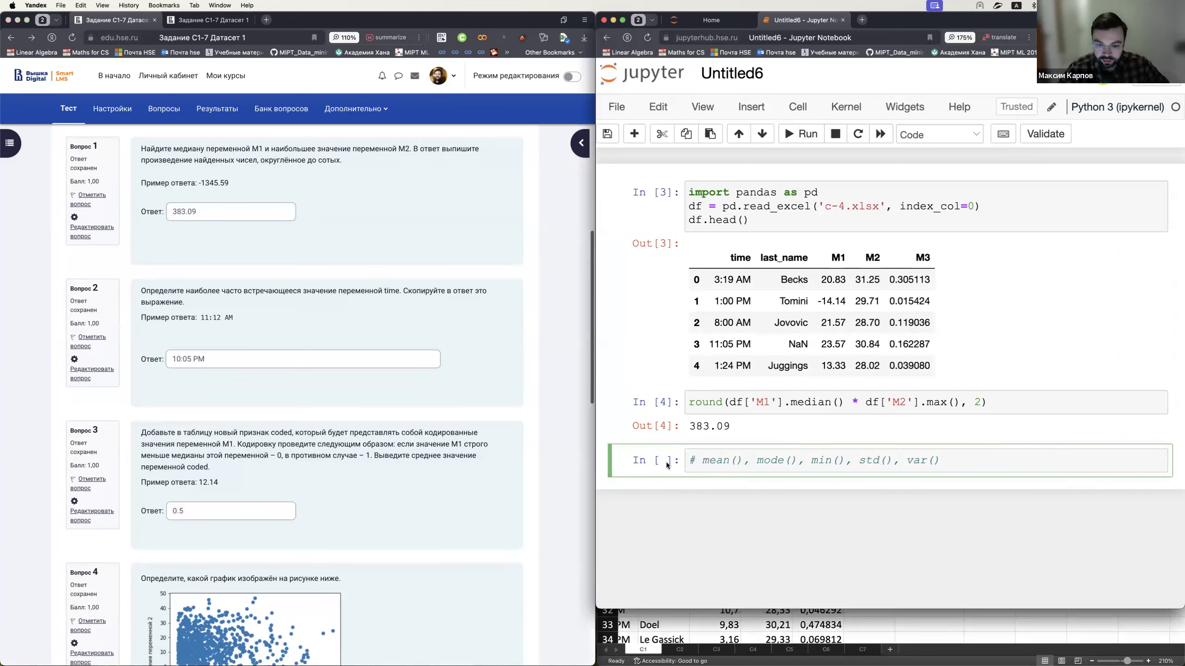
pyautogui.press('b')
pyautogui.click(724, 502)
pyautogui.write('# C2')
pyautogui.press('Return')
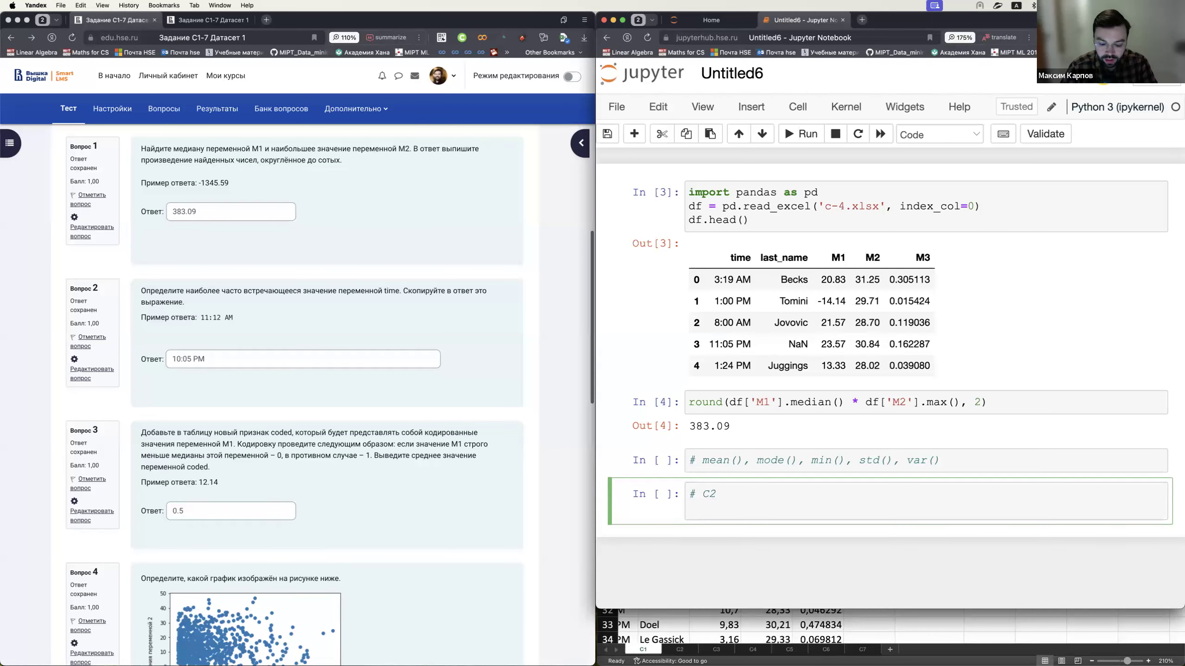
pyautogui.write("df['time")
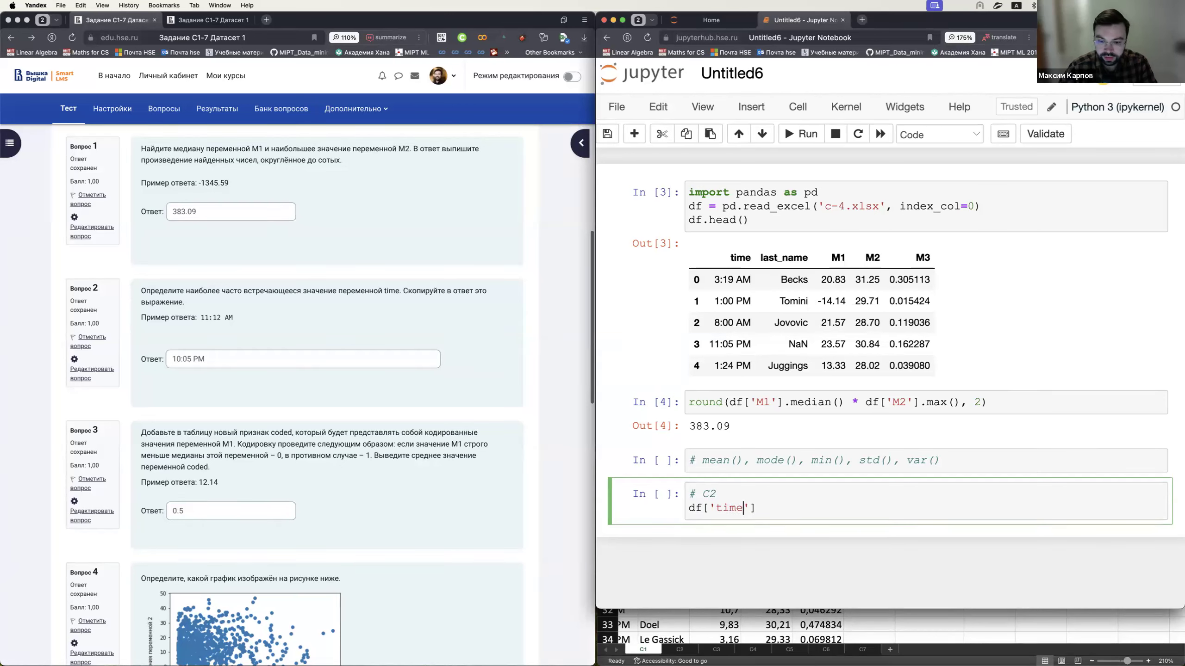
pyautogui.write("'].mode(")
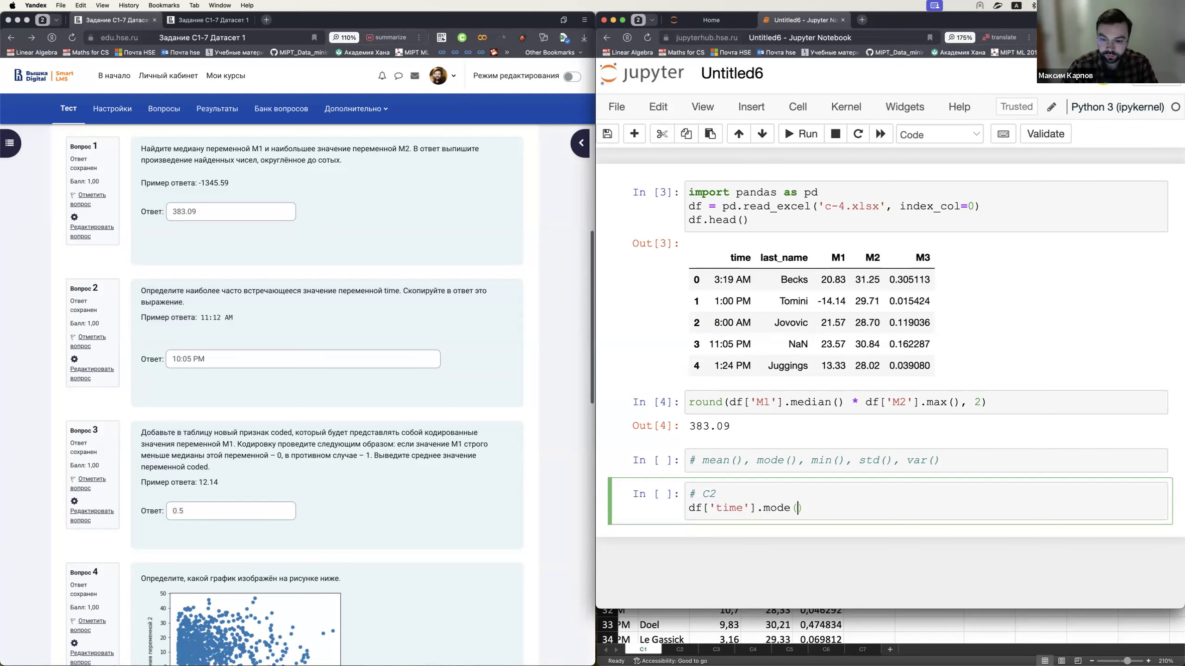
pyautogui.hotkey('shift', 'Return')
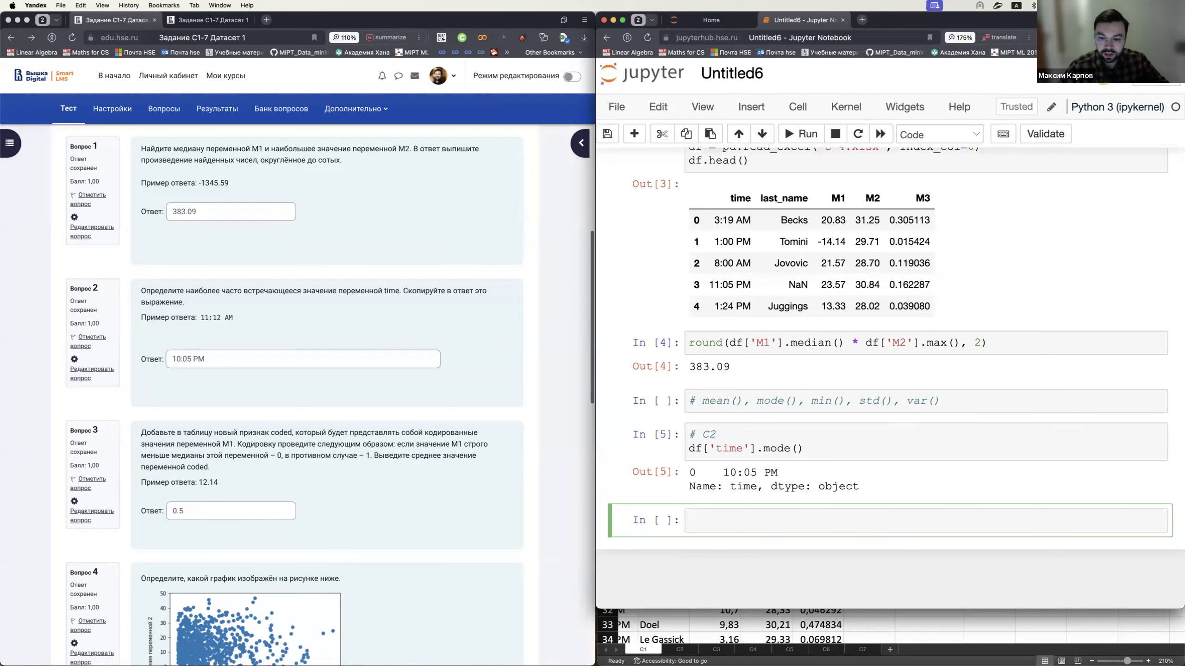
# - Append [0] to the mode expression in the C2 cell, rerun it and select the time value in its output
pyautogui.click(834, 451)
pyautogui.write('[0')
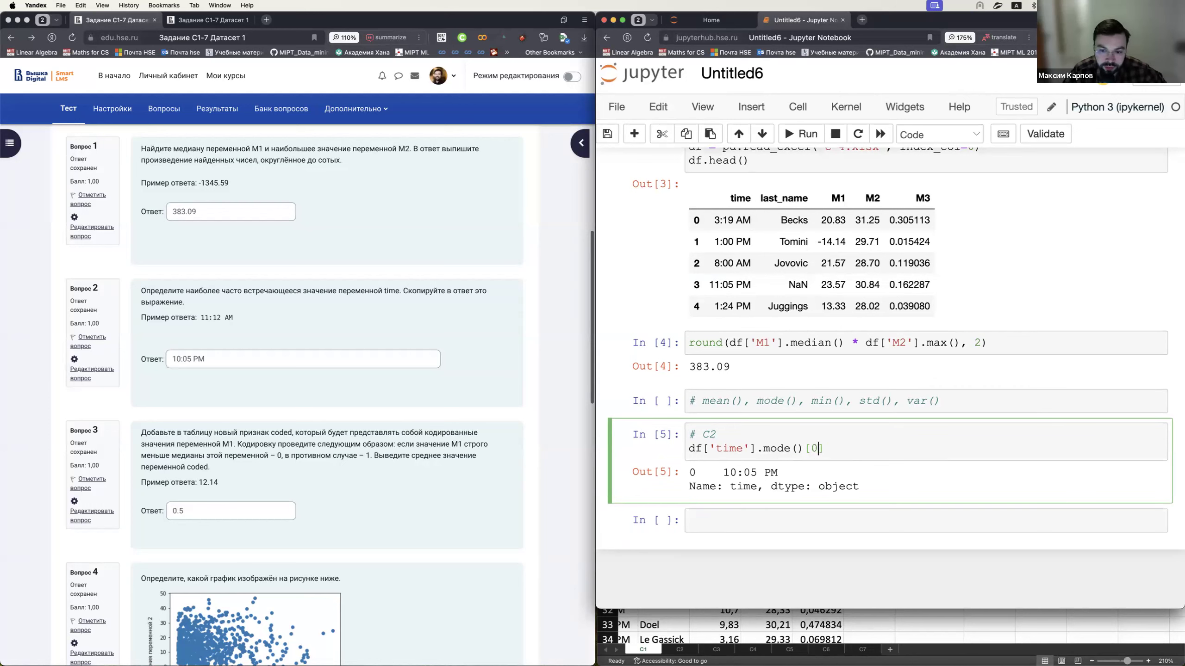
pyautogui.hotkey('shift', 'Return')
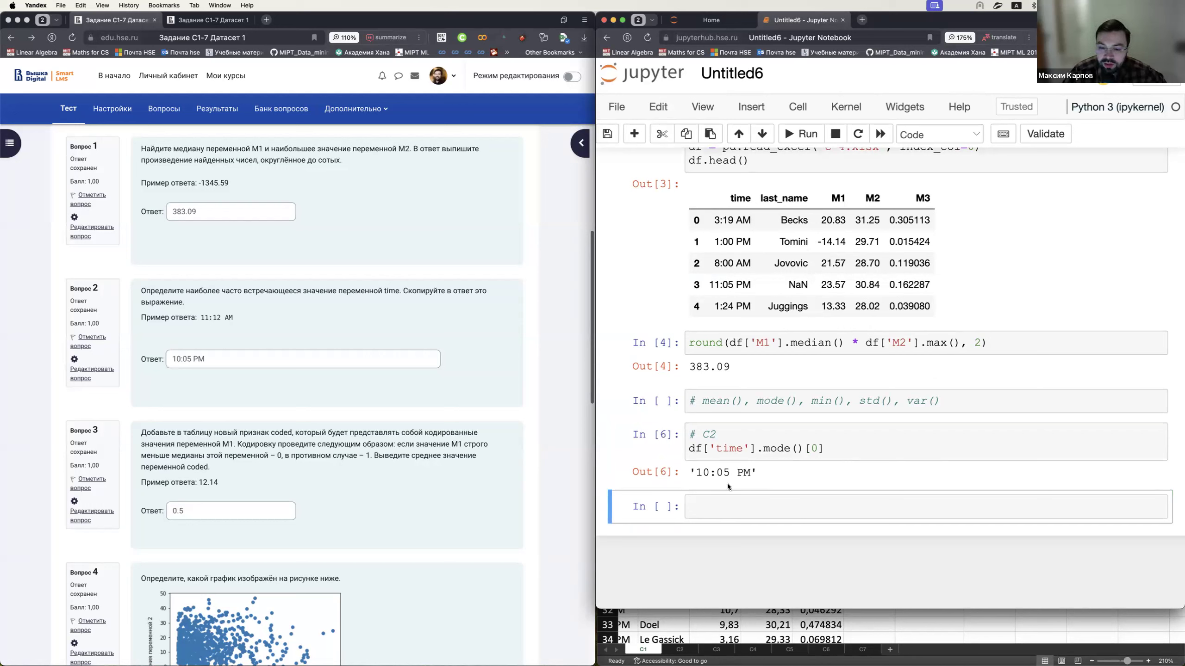
pyautogui.moveTo(696, 474); pyautogui.dragTo(750, 474)
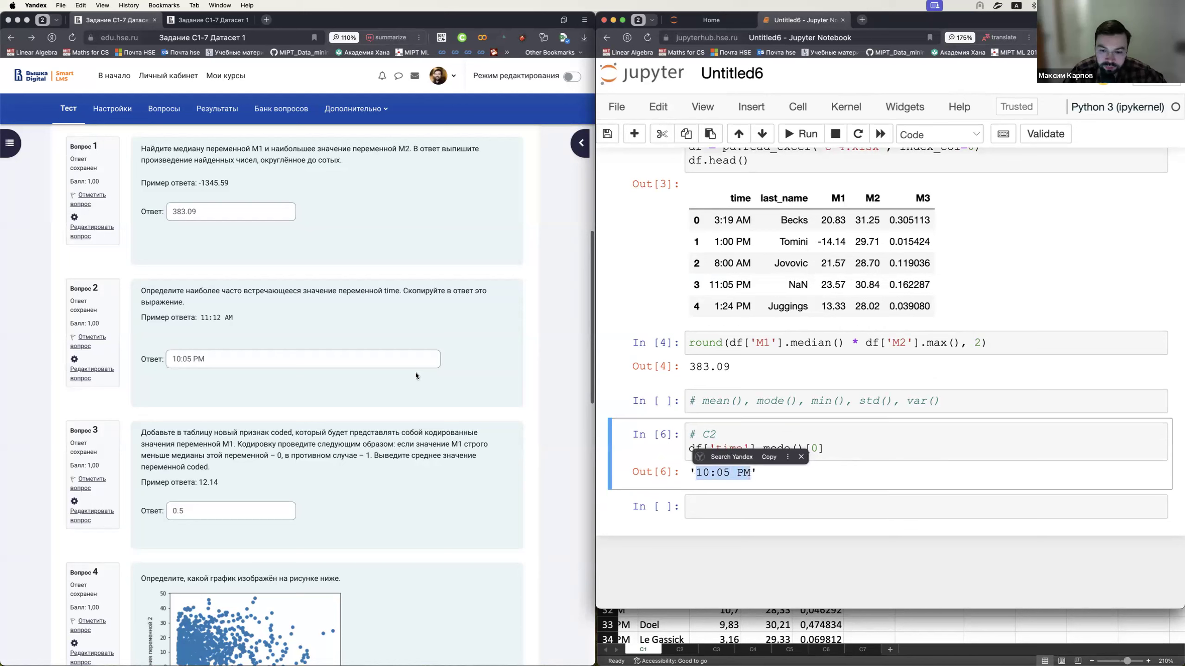
# - Copy the time value from the C2 output and compare the question 2 answer on the quiz page with its example format
pyautogui.click(771, 457)
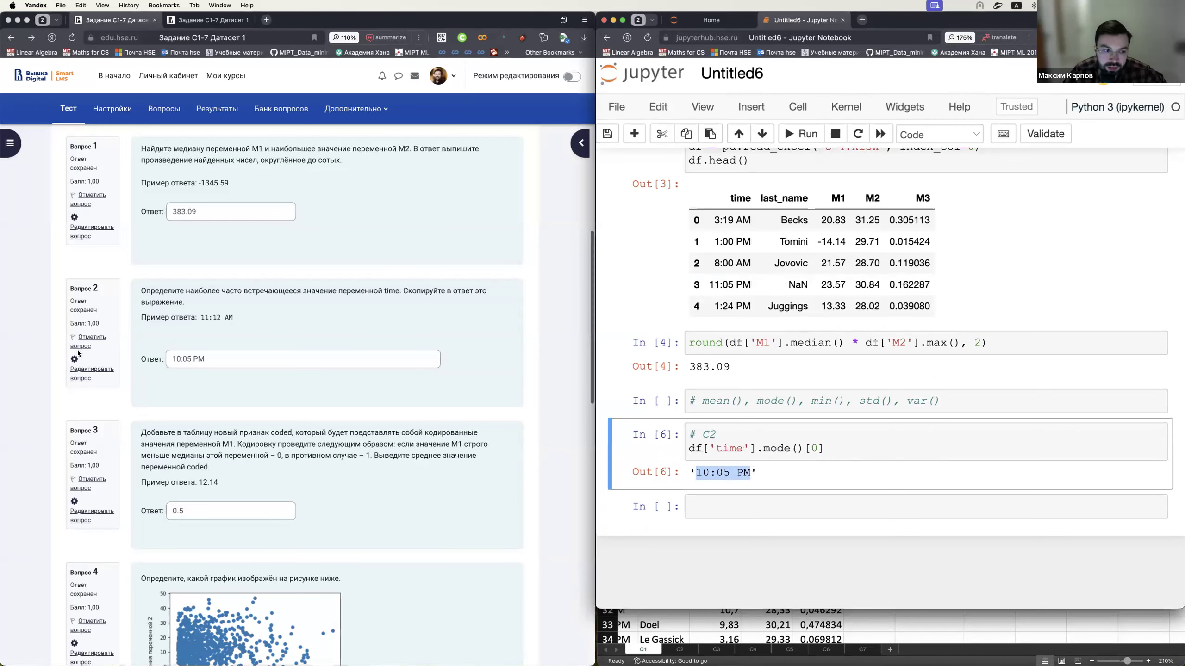
pyautogui.click(213, 359)
pyautogui.moveTo(210, 359); pyautogui.dragTo(145, 356)
pyautogui.click(204, 310)
pyautogui.moveTo(201, 317); pyautogui.dragTo(233, 318)
pyautogui.click(267, 317)
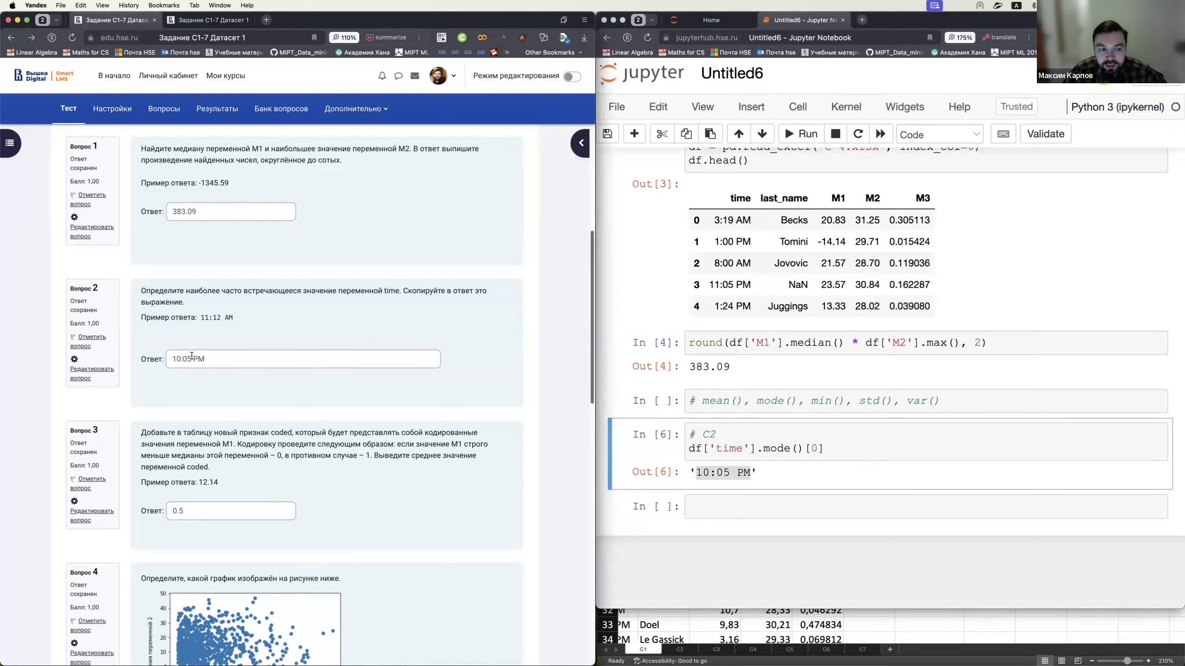
pyautogui.click(325, 356)
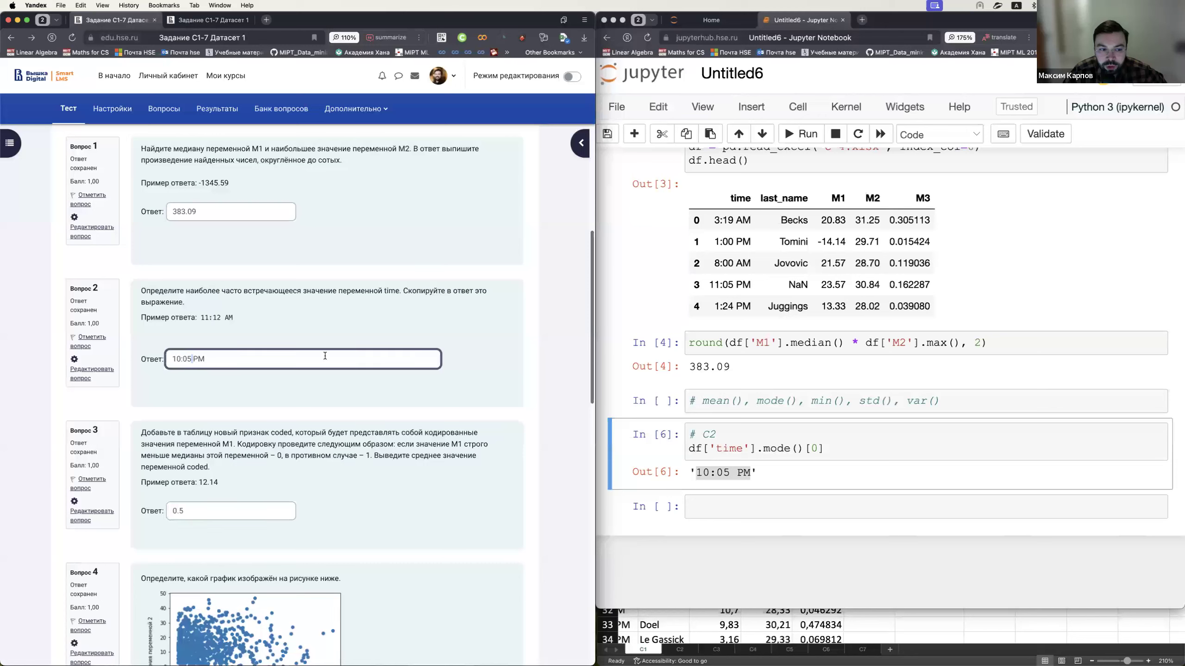
pyautogui.click(217, 325)
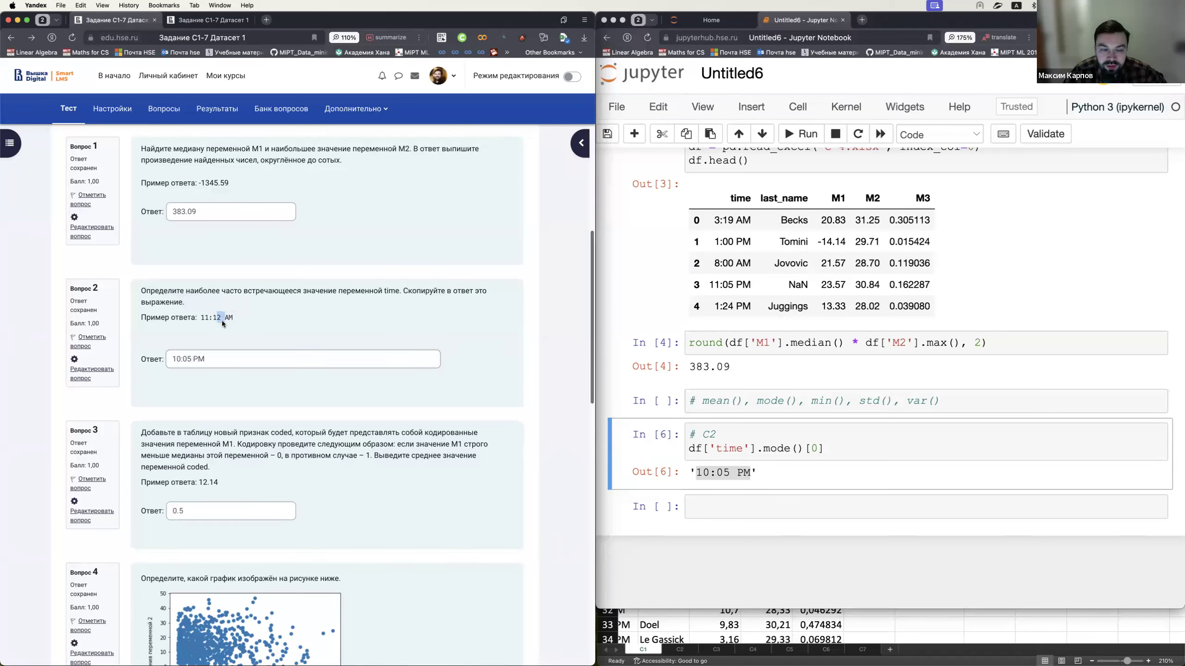
pyautogui.moveTo(221, 317); pyautogui.dragTo(227, 317)
pyautogui.click(193, 360)
pyautogui.click(220, 360)
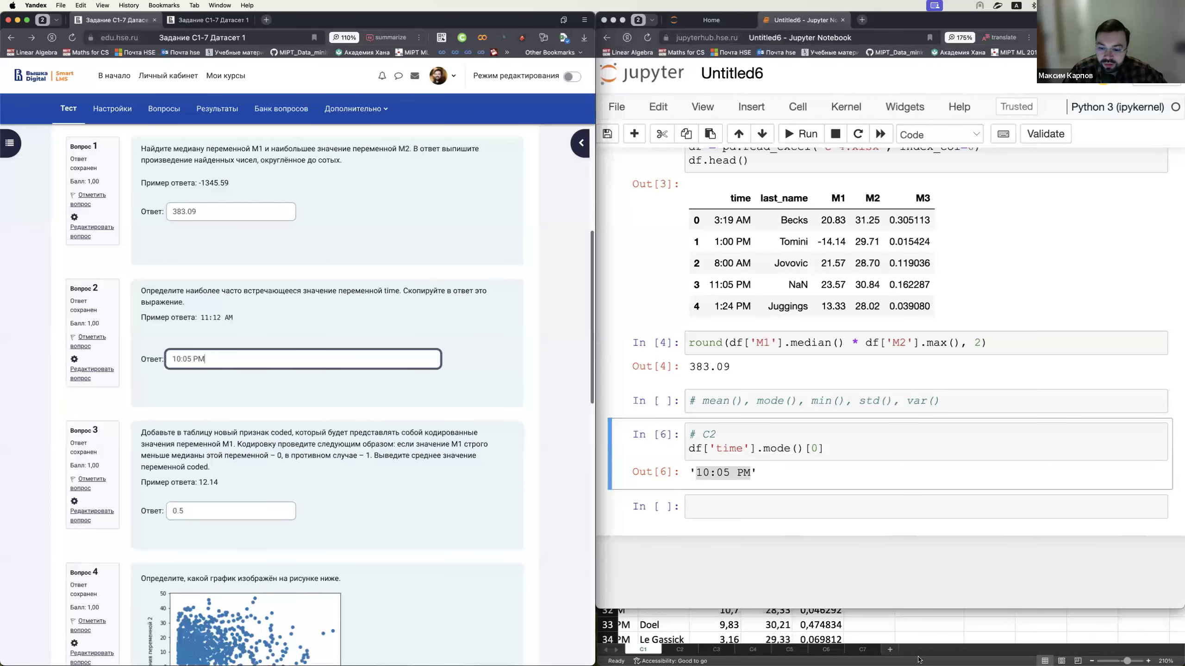
# - Switch to sheet C2 of the Excel workbook and delete the columns last_name, M1, M2 and M3
pyautogui.click(906, 651)
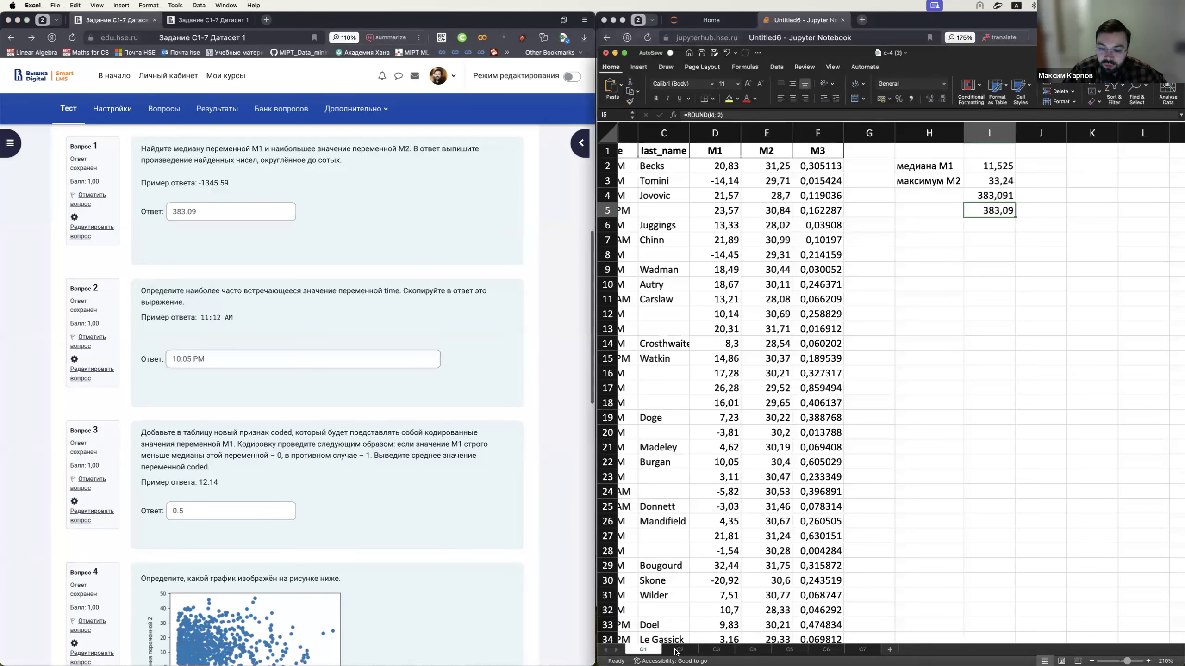
pyautogui.click(679, 650)
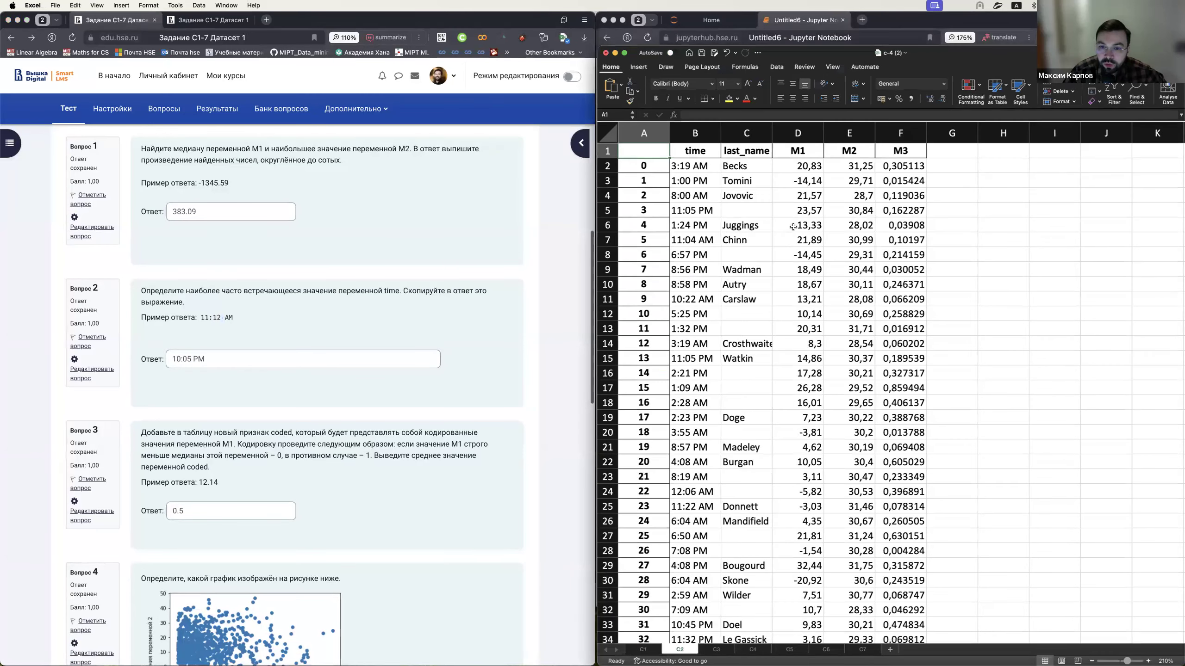
pyautogui.click(695, 134)
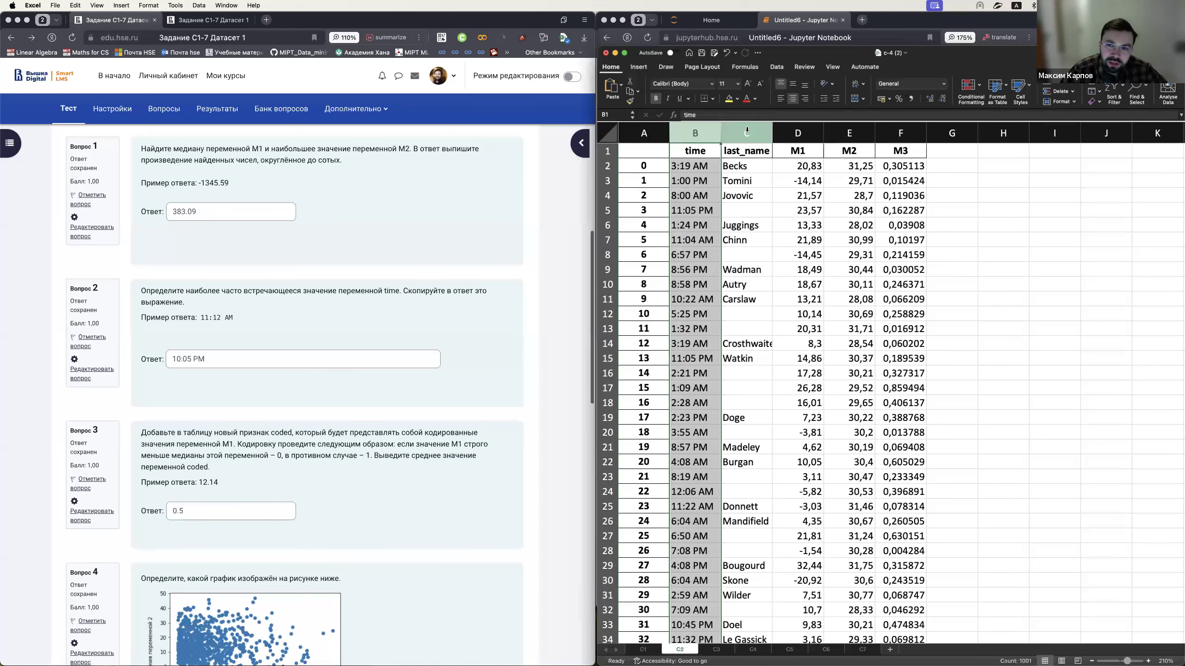
pyautogui.moveTo(747, 130); pyautogui.dragTo(909, 130)
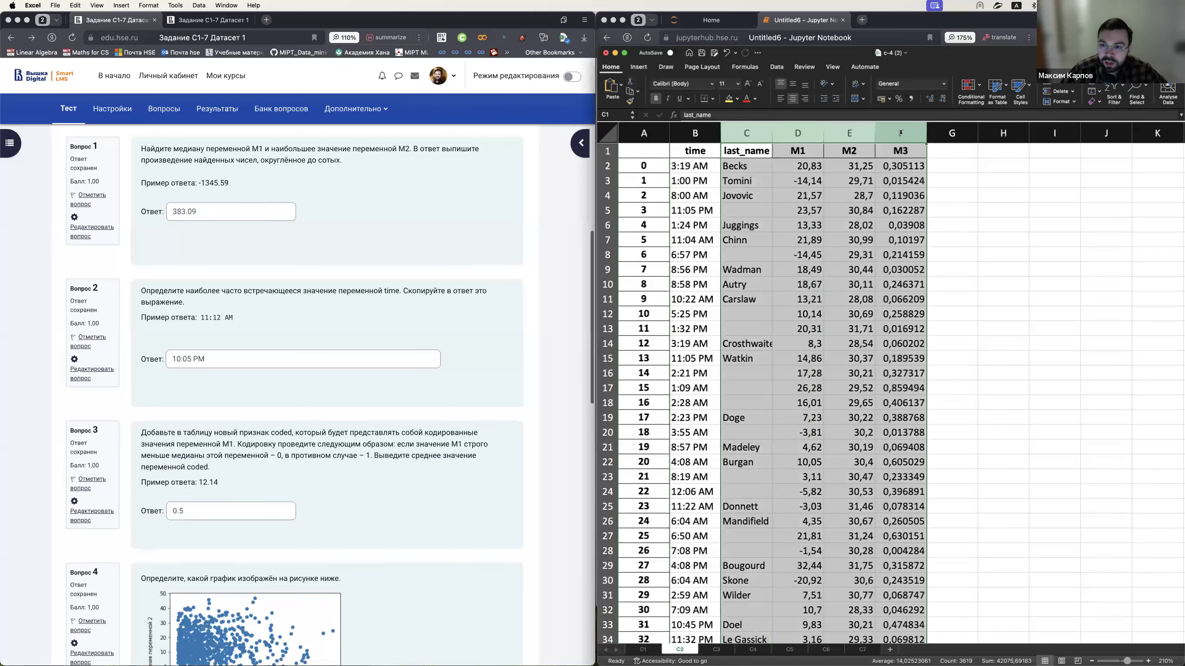
pyautogui.rightClick(901, 133)
pyautogui.click(926, 205)
# - Enter the header "count" in cell C1 beside the time column
pyautogui.click(748, 149)
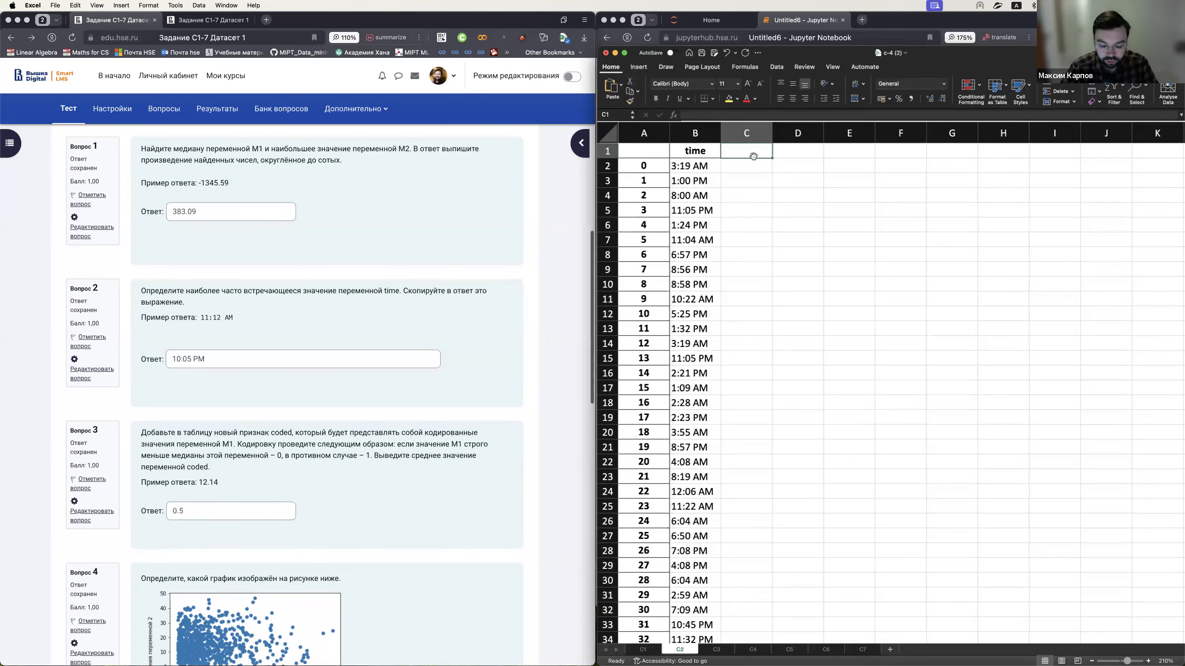
pyautogui.write('count')
pyautogui.press('Return')
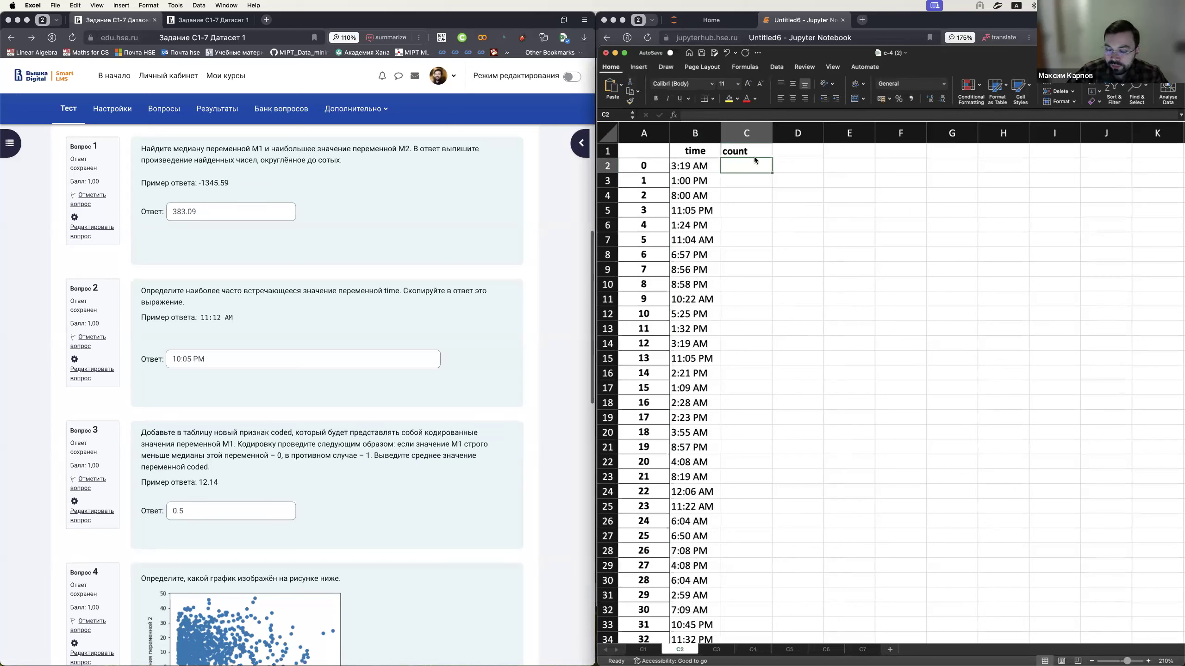
# - Try to enter a COUNTIF formula in cell C2 with the whole time column, B:B, as its only argument
pyautogui.click(696, 166)
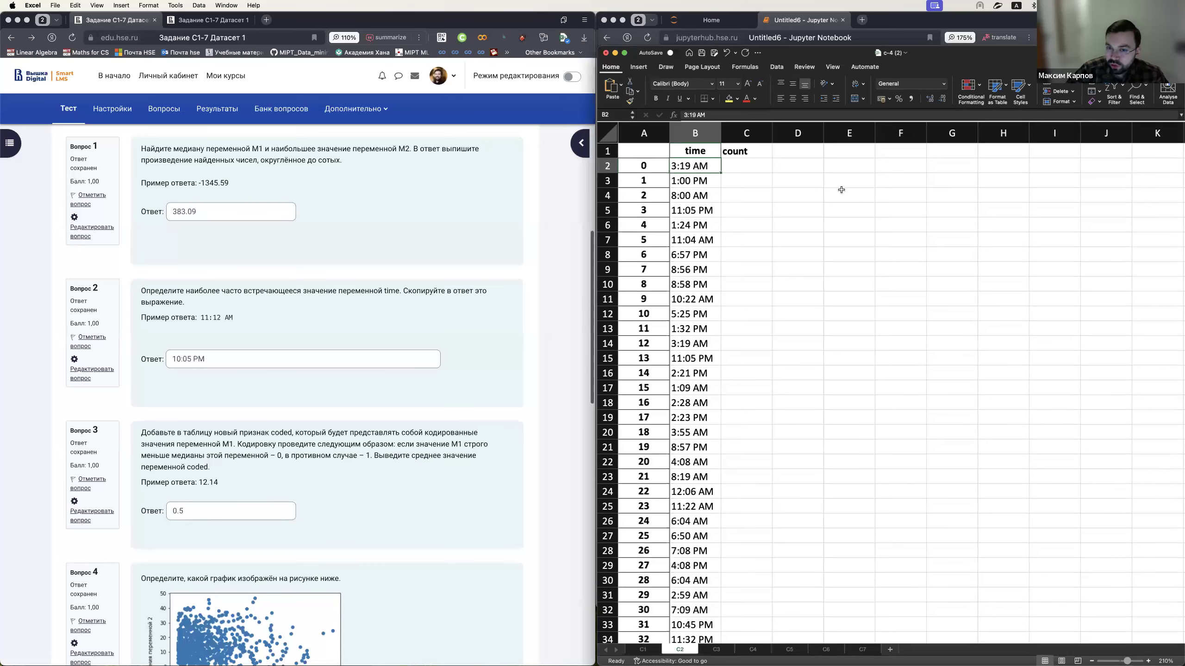
pyautogui.click(687, 187)
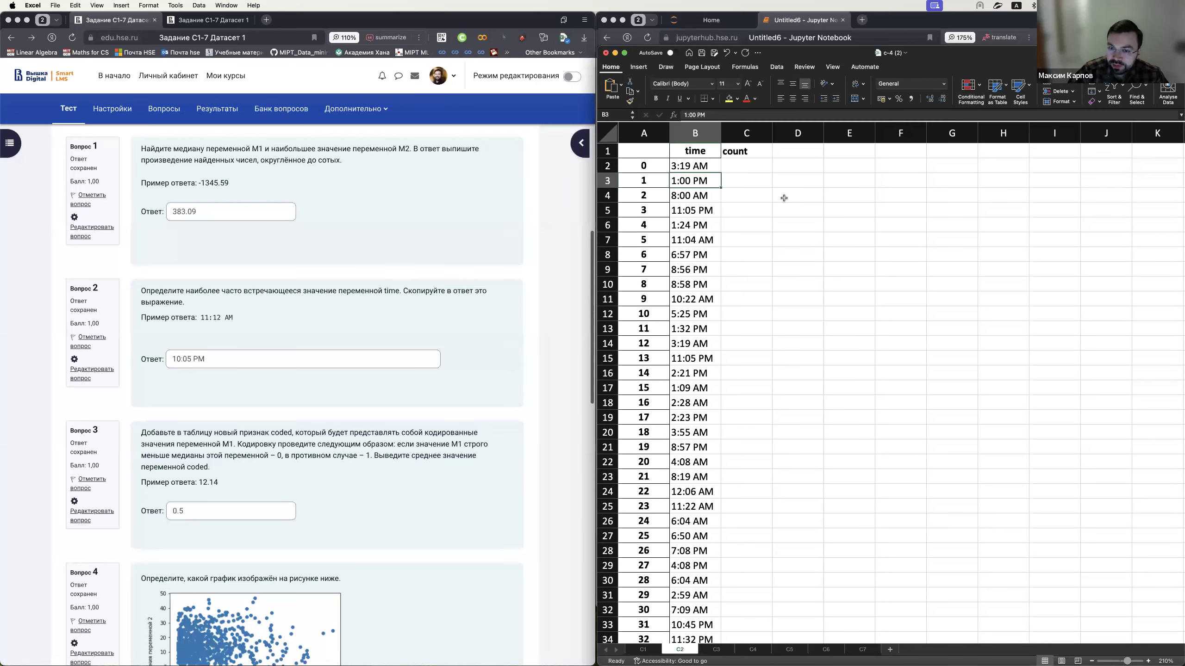
pyautogui.click(739, 164)
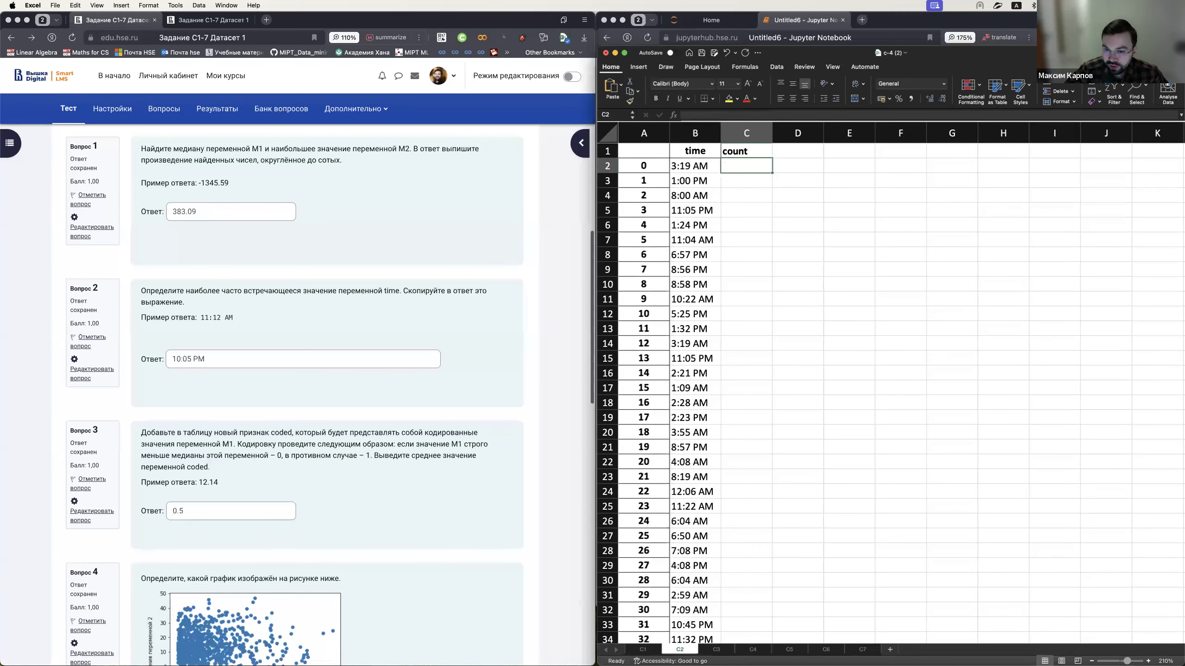
pyautogui.click(692, 115)
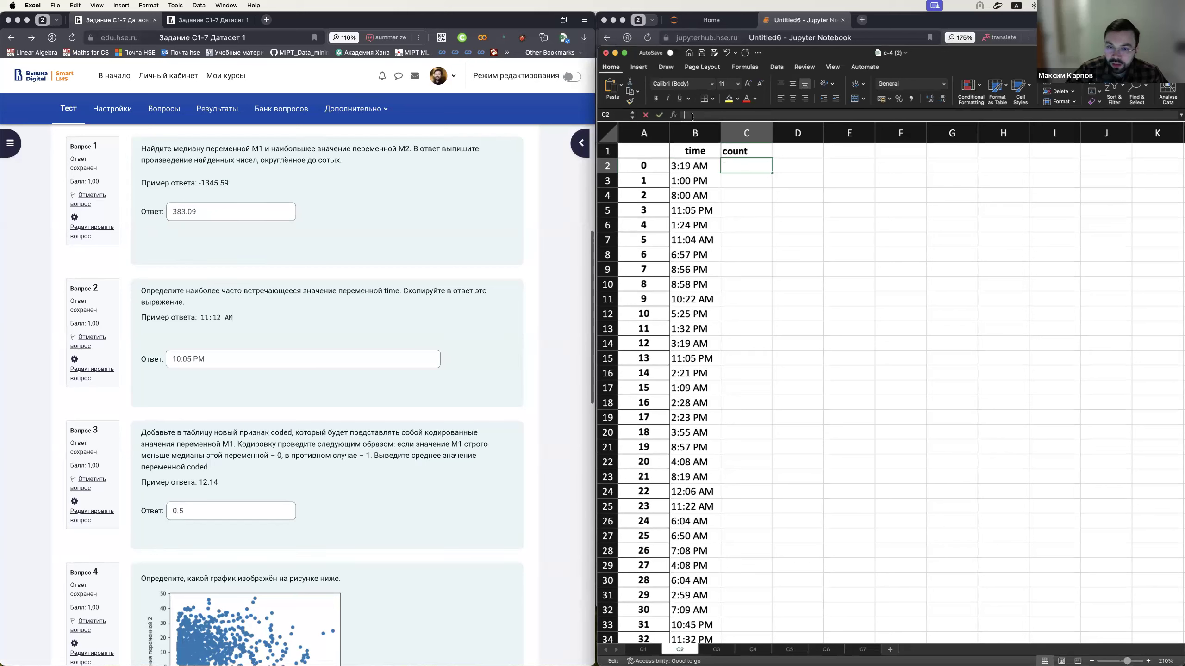
pyautogui.write('=')
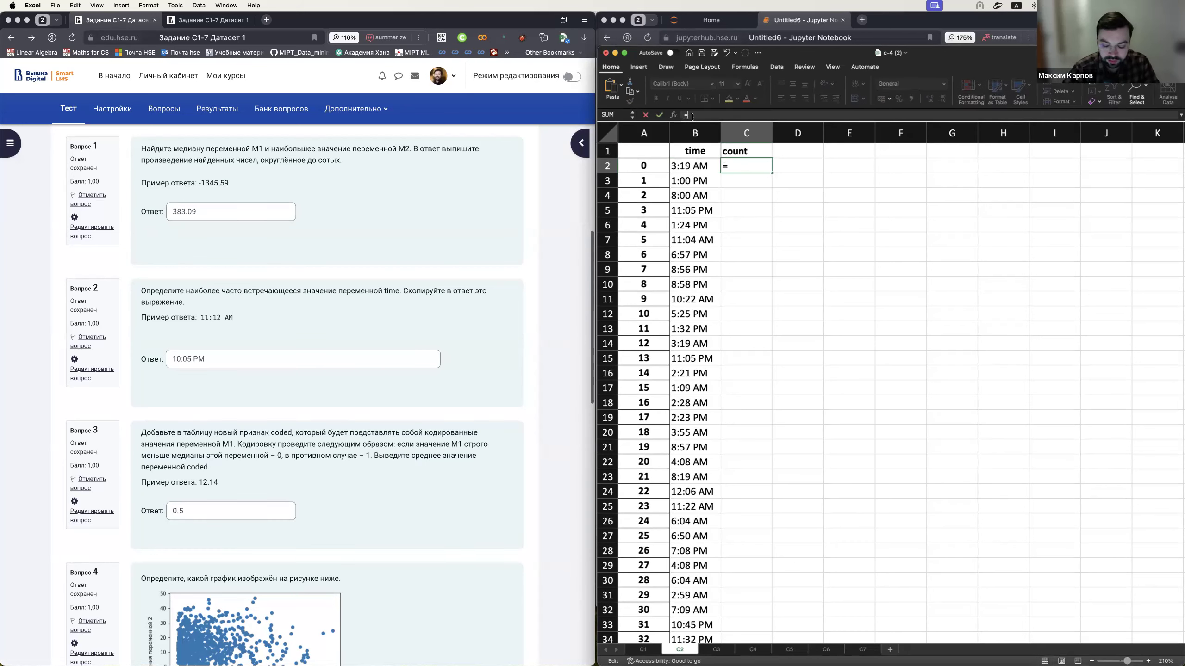
pyautogui.write('COUNTIF')
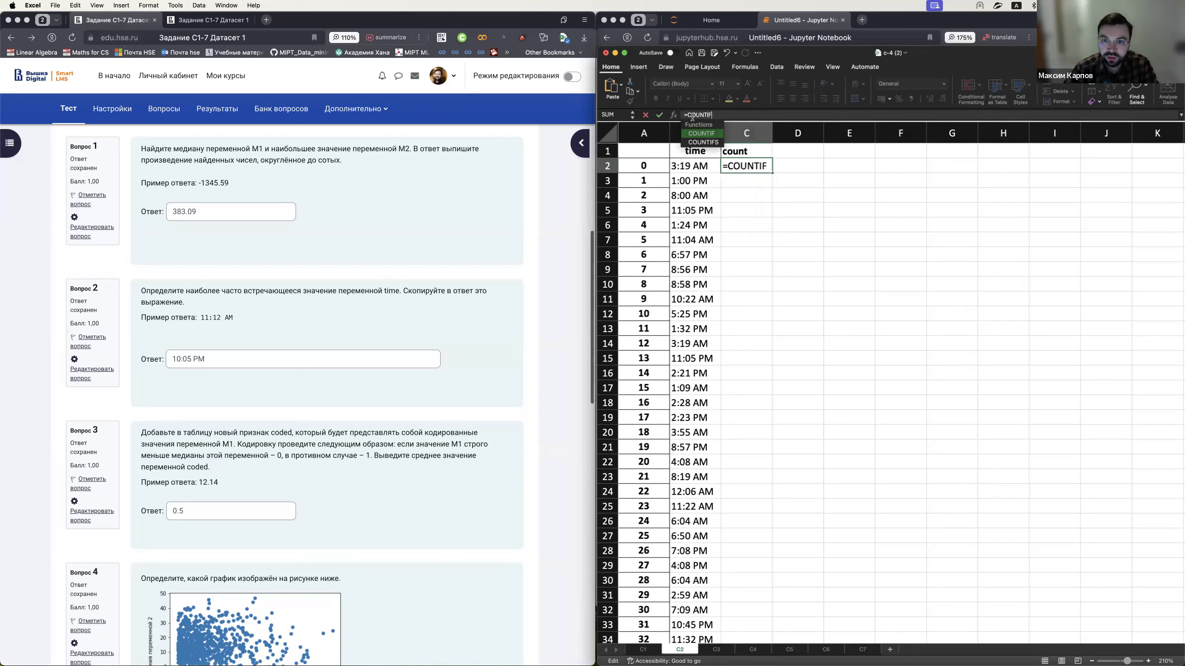
pyautogui.write('(')
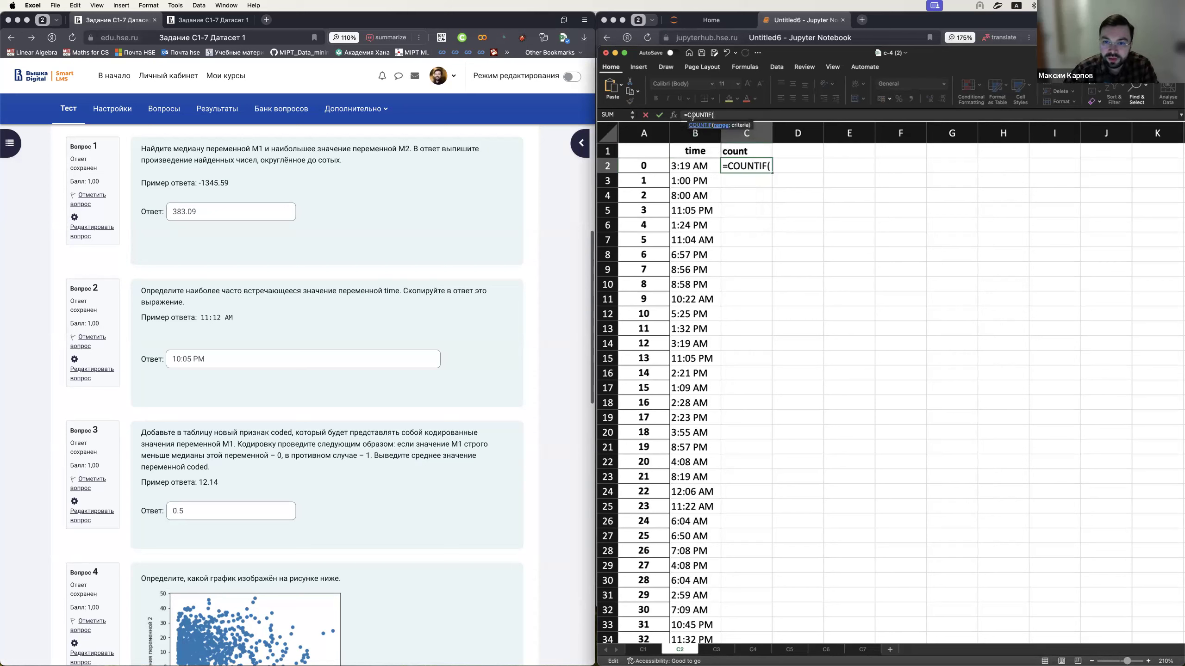
pyautogui.click(695, 136)
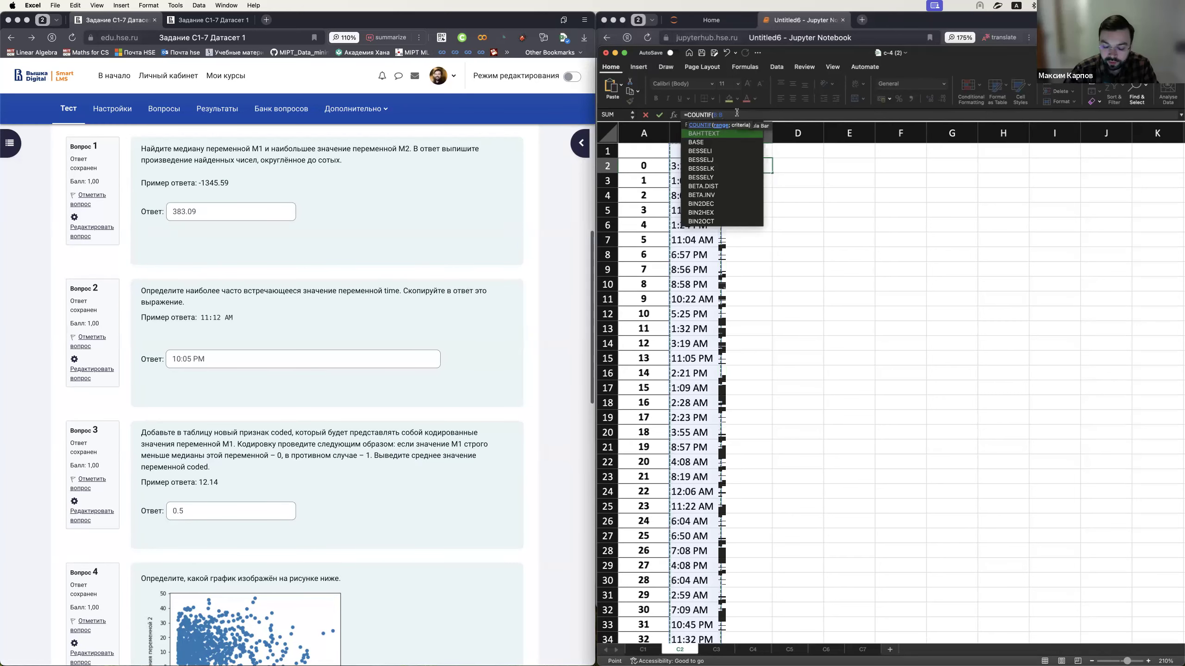
pyautogui.write(')')
pyautogui.press('Return')
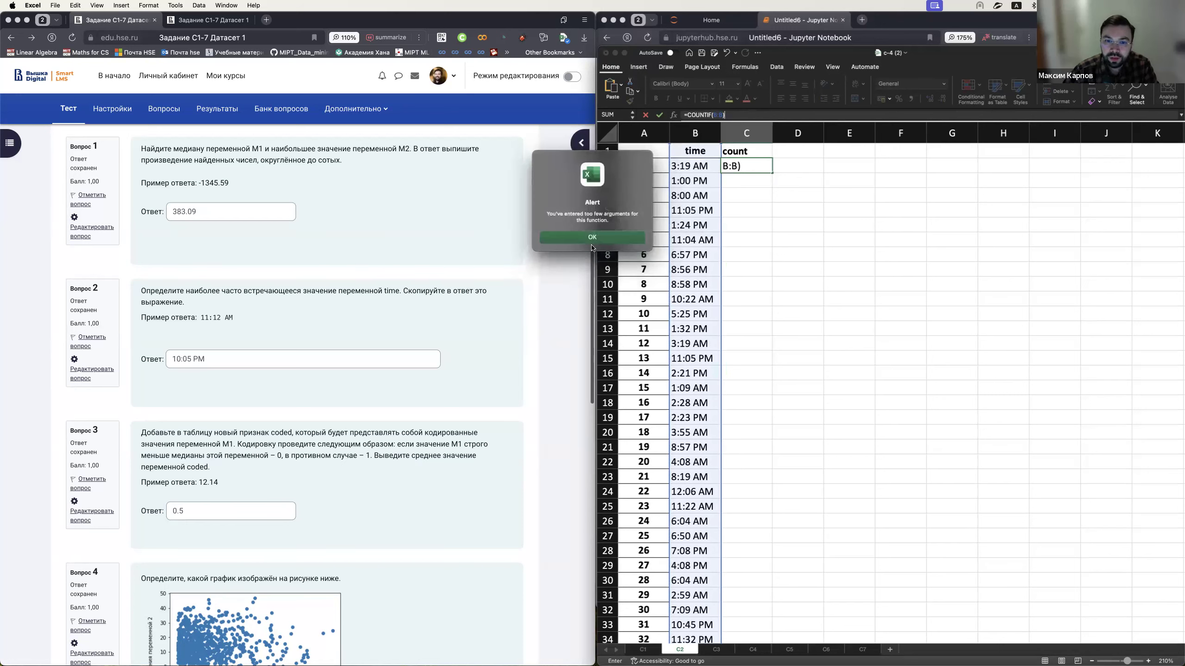
# - Add B2 as the criterion so the formula in cell C2 reads =COUNTIF(B:B; B2)
pyautogui.click(593, 238)
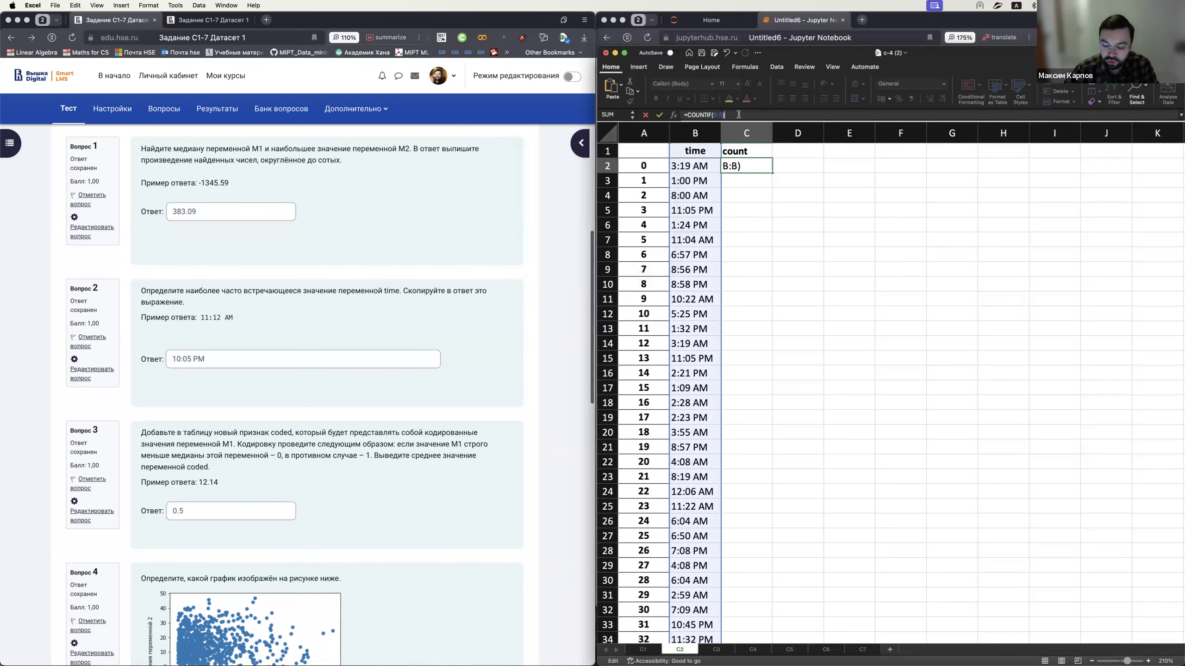
pyautogui.press('BackSpace')
pyautogui.write(';')
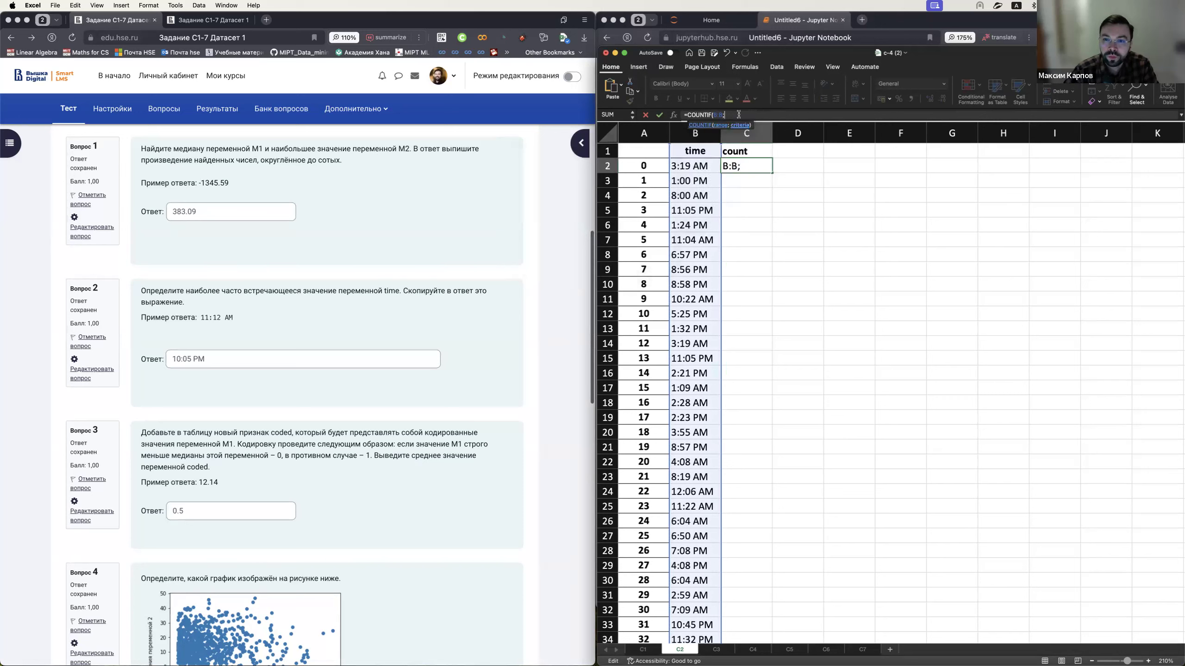
pyautogui.click(691, 167)
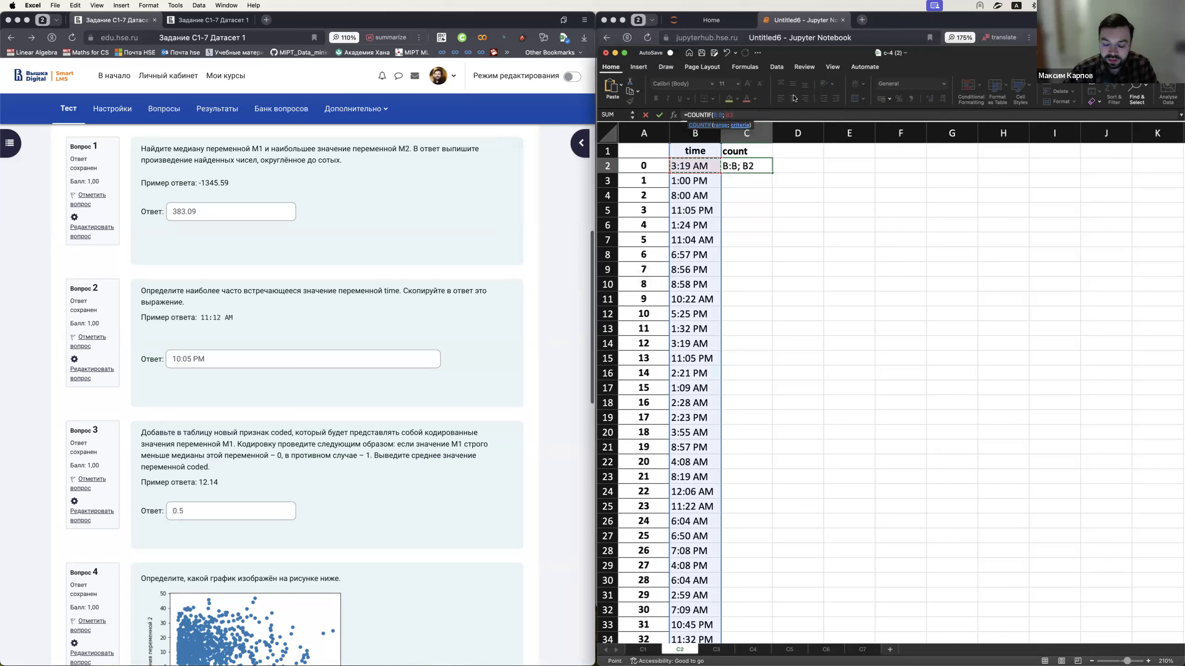
pyautogui.write(')')
pyautogui.press('Return')
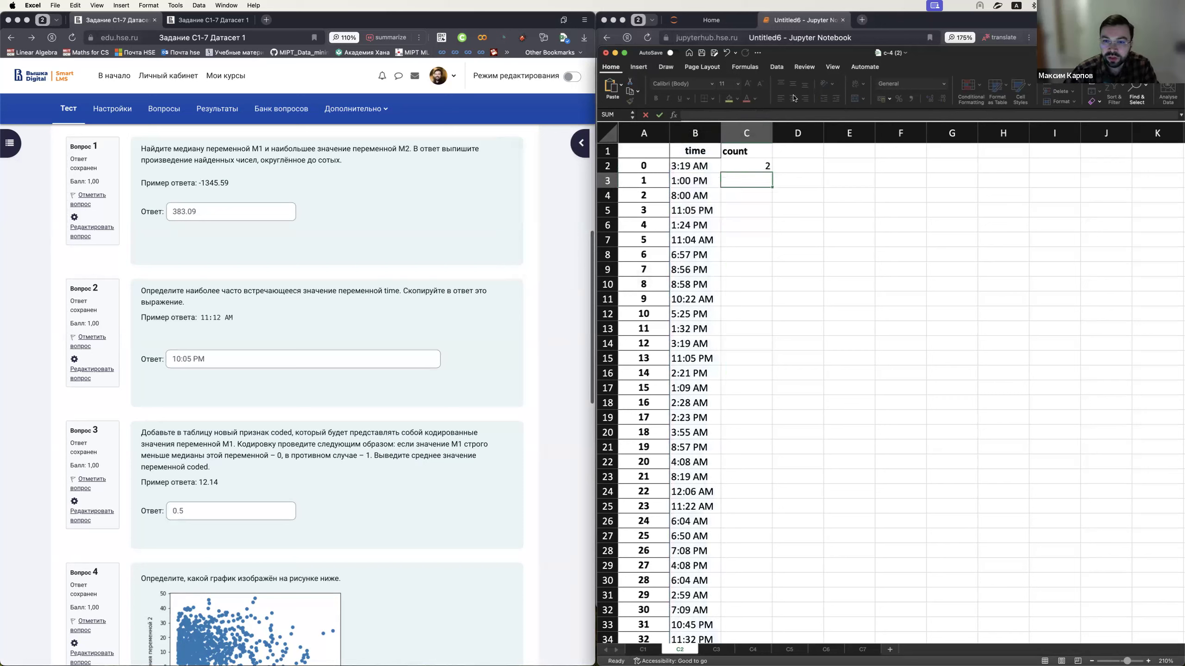
# - Fill the COUNTIF formula down the count column to row 1001, check the end of the list and return to cell C2
pyautogui.click(756, 164)
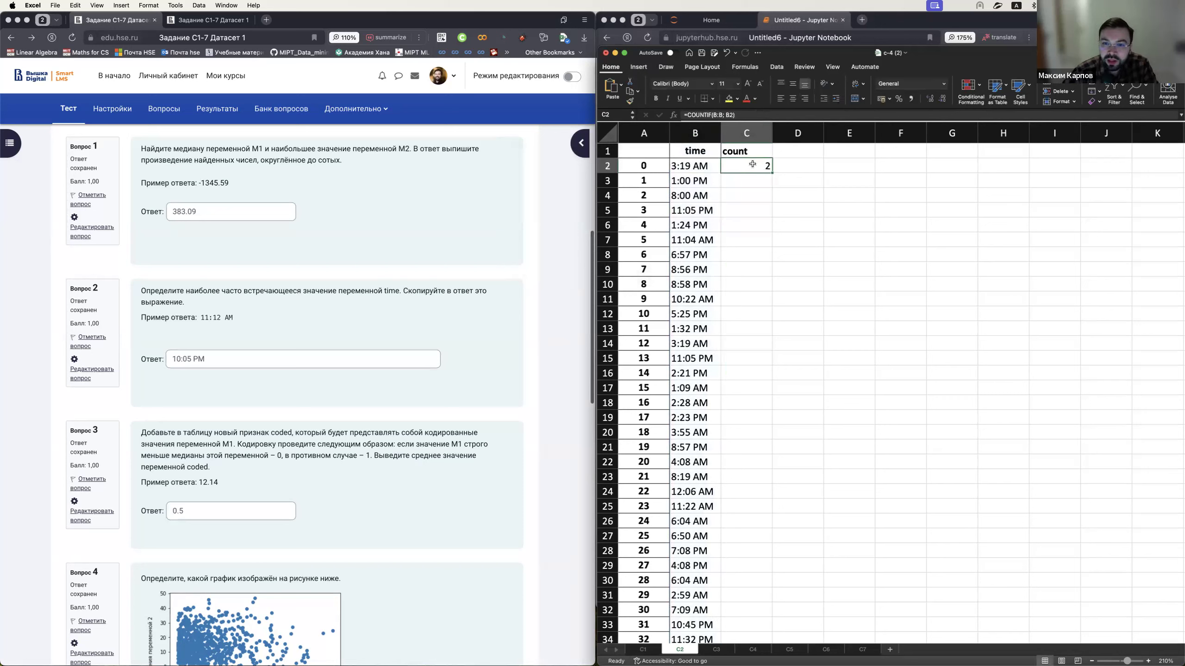
pyautogui.click(687, 169)
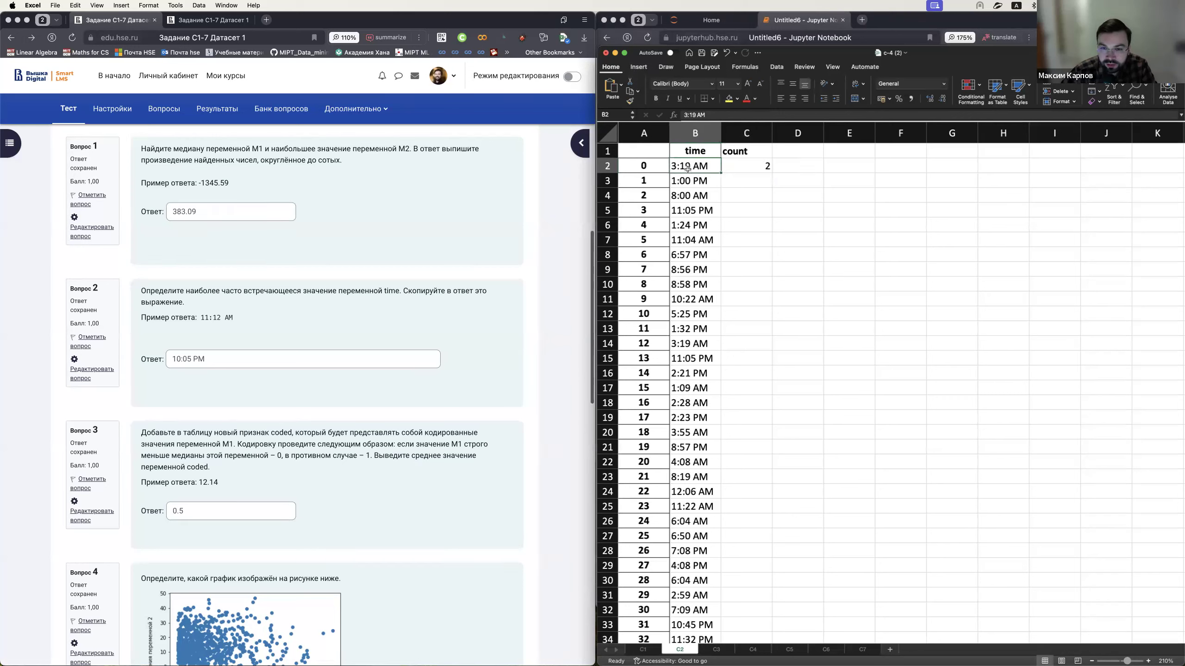
pyautogui.click(772, 173)
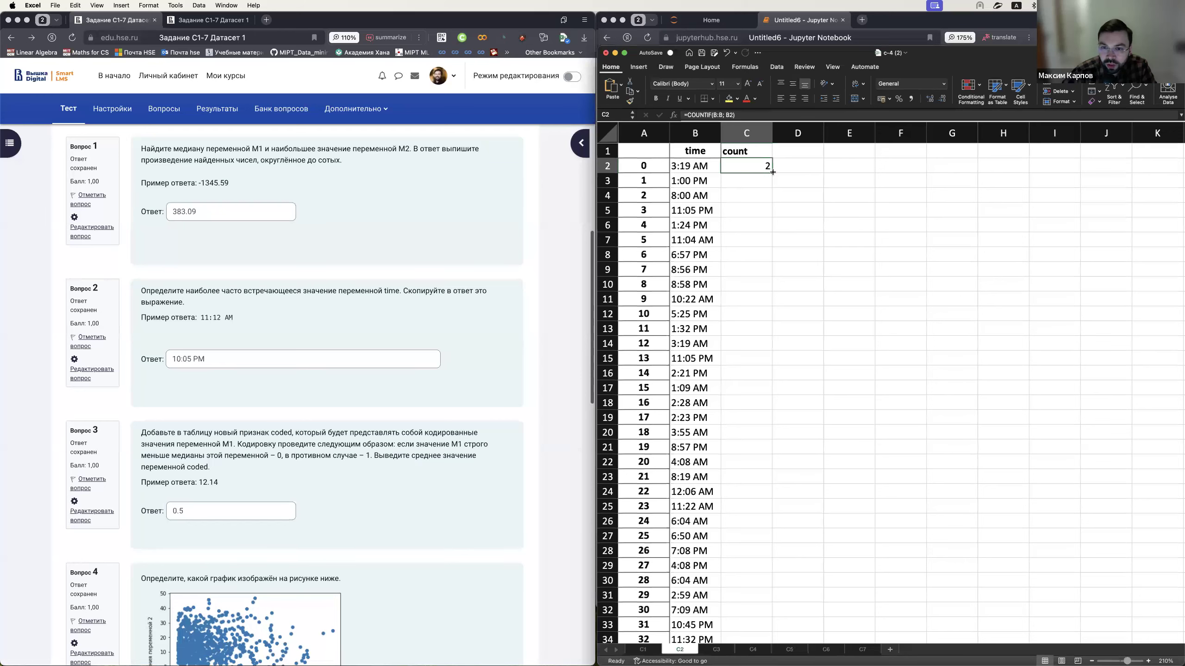
pyautogui.doubleClick(773, 173)
pyautogui.click(758, 163)
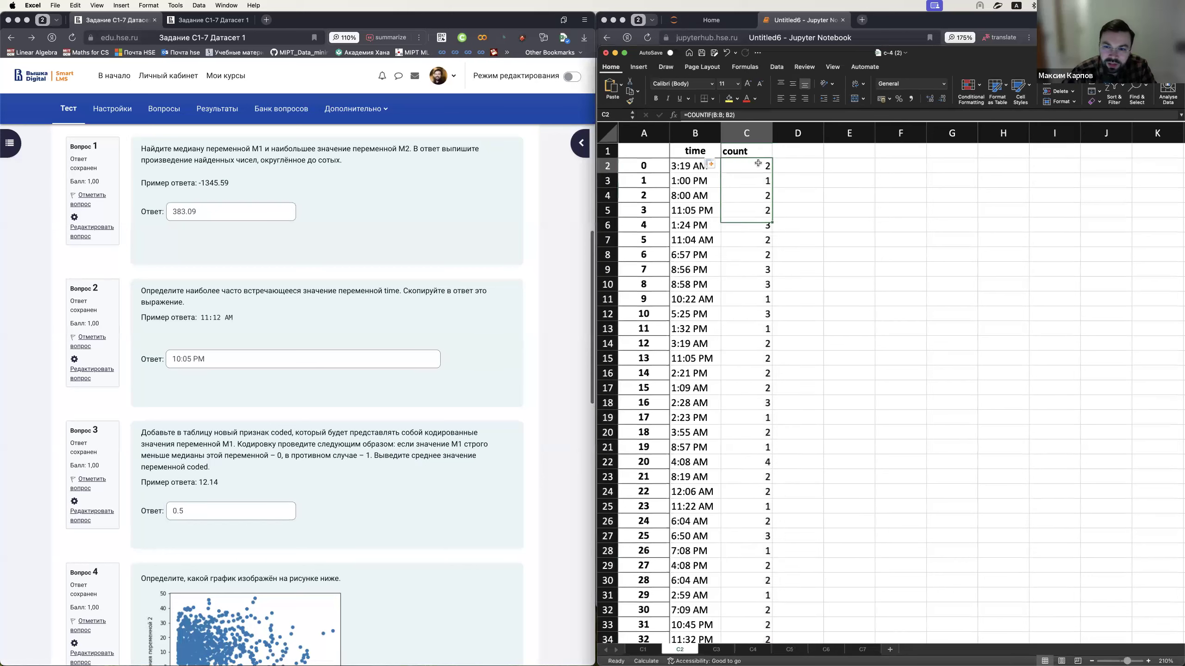
pyautogui.press('Down')
pyautogui.click(756, 166)
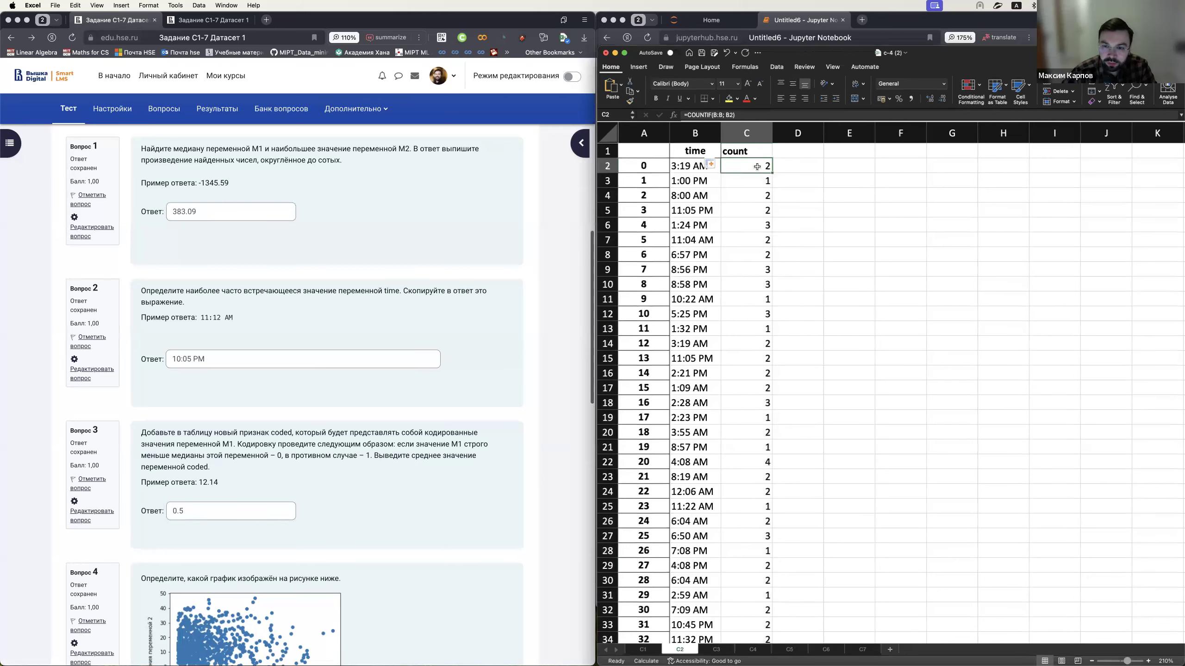
pyautogui.click(651, 409)
pyautogui.hotkey('ctrl', 'Down')
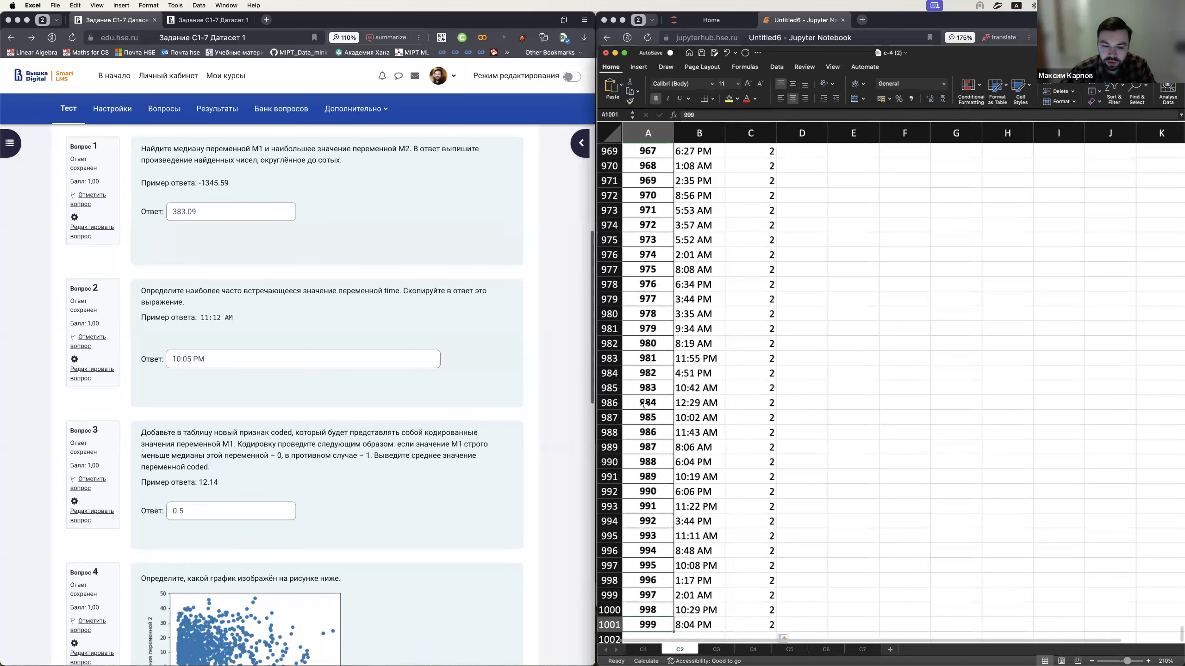
pyautogui.hotkey('ctrl', 'Up')
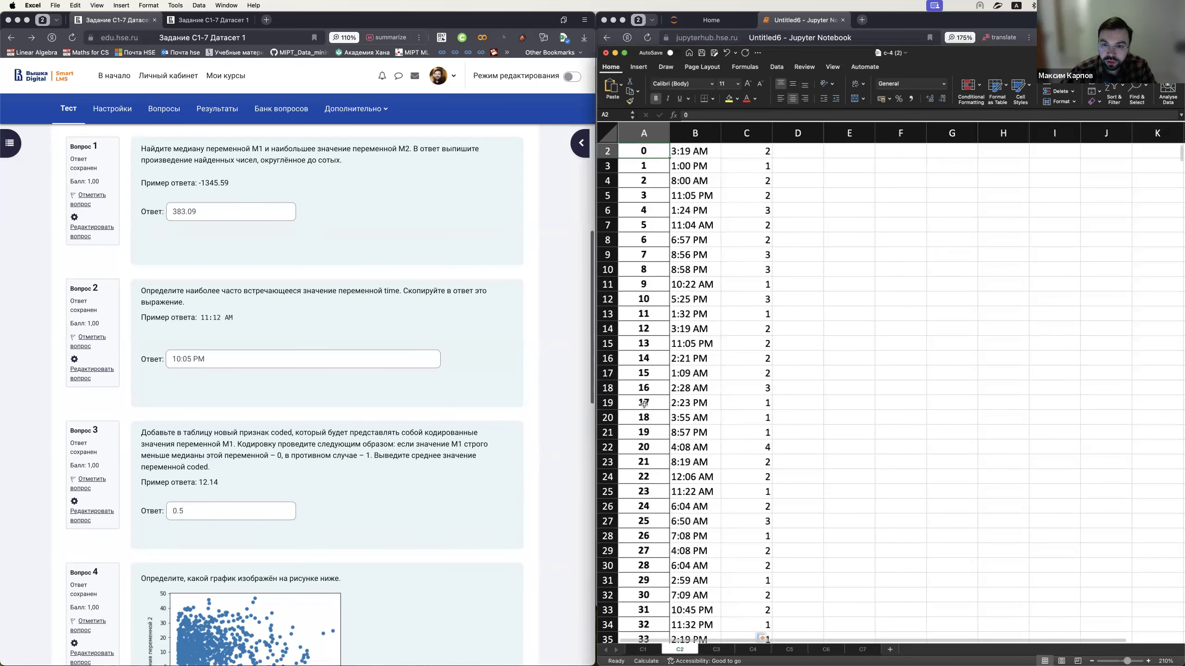
pyautogui.press('Right')
pyautogui.press('Right')
pyautogui.scroll(1, 731, 340)
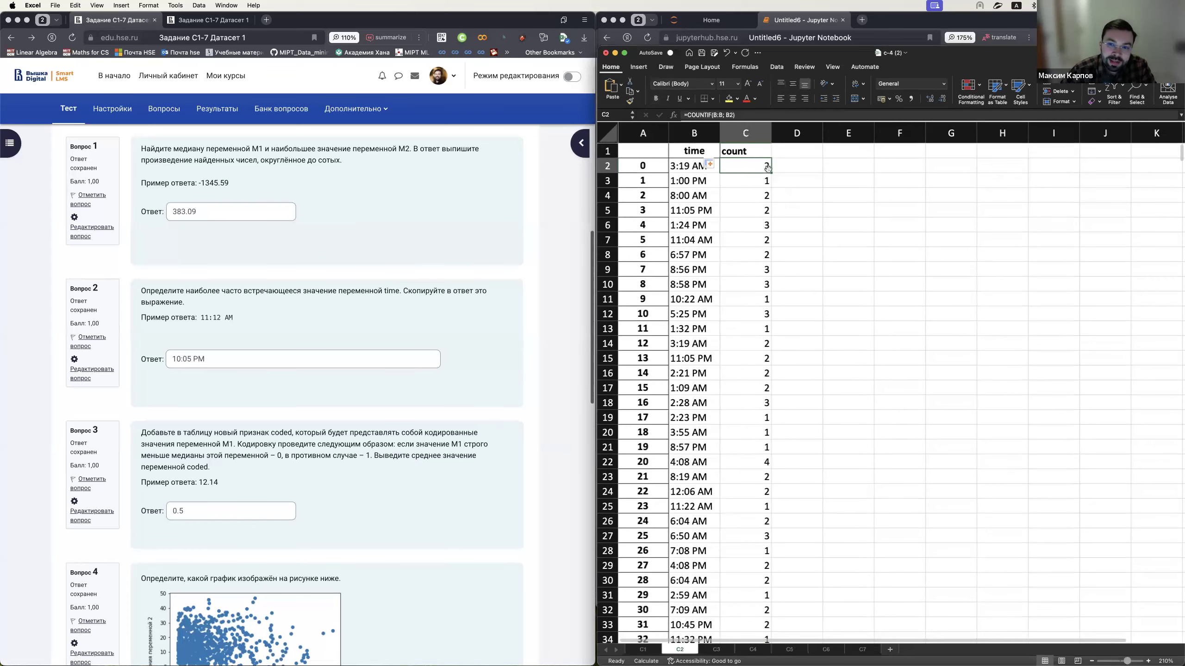
# - Sort the table by the count column in descending order
pyautogui.click(754, 151)
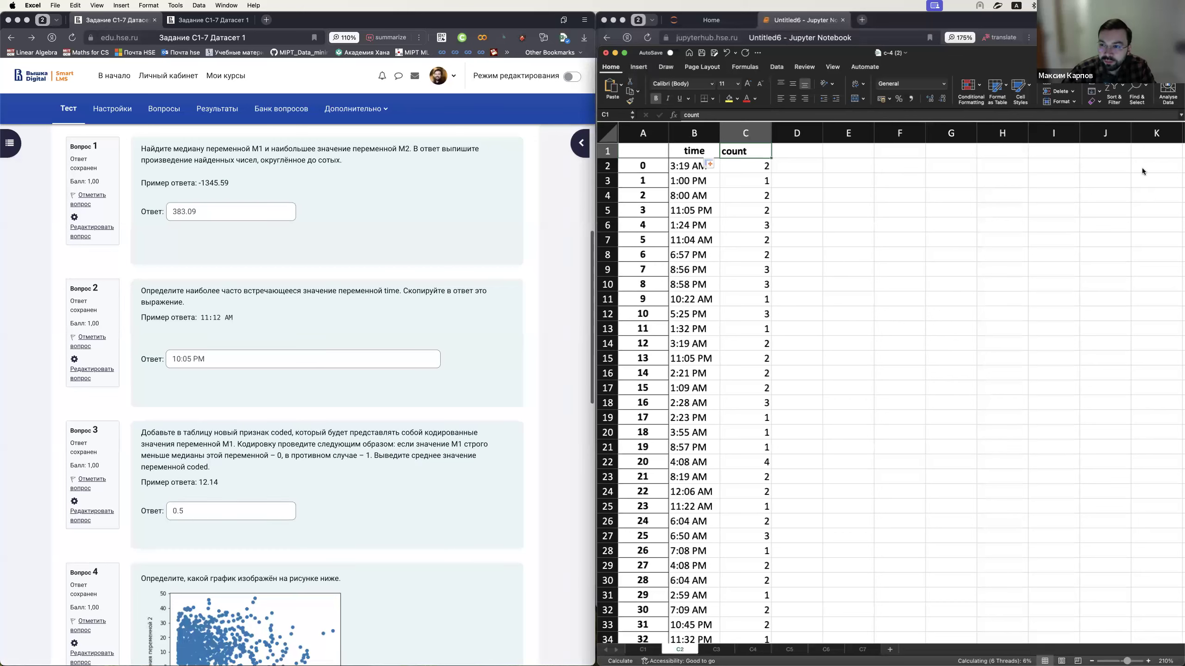
pyautogui.click(1114, 90)
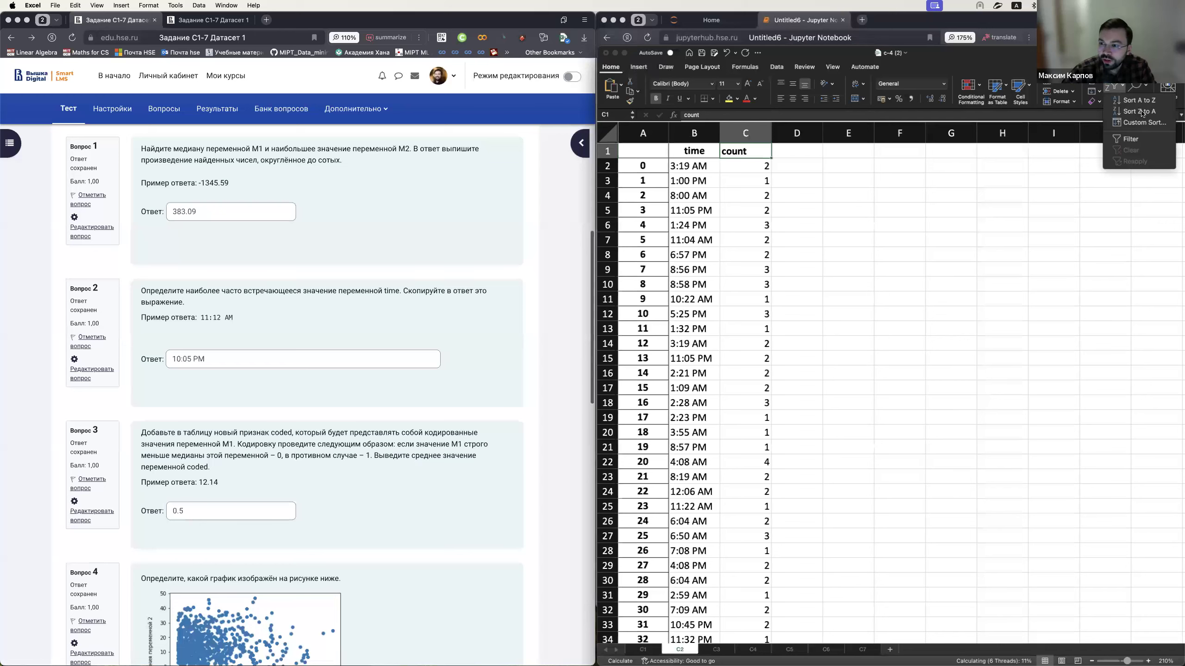
pyautogui.click(1131, 112)
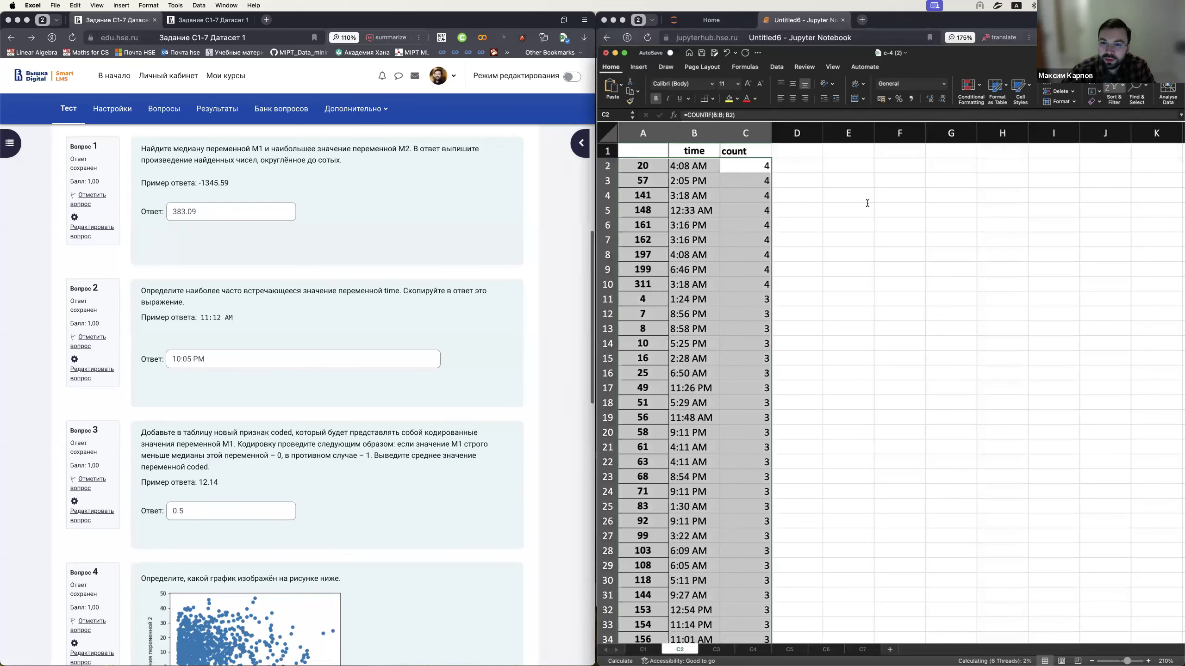
# - Compare the most frequent times in the count-sorted table with the time mode computed in the notebook
pyautogui.click(803, 196)
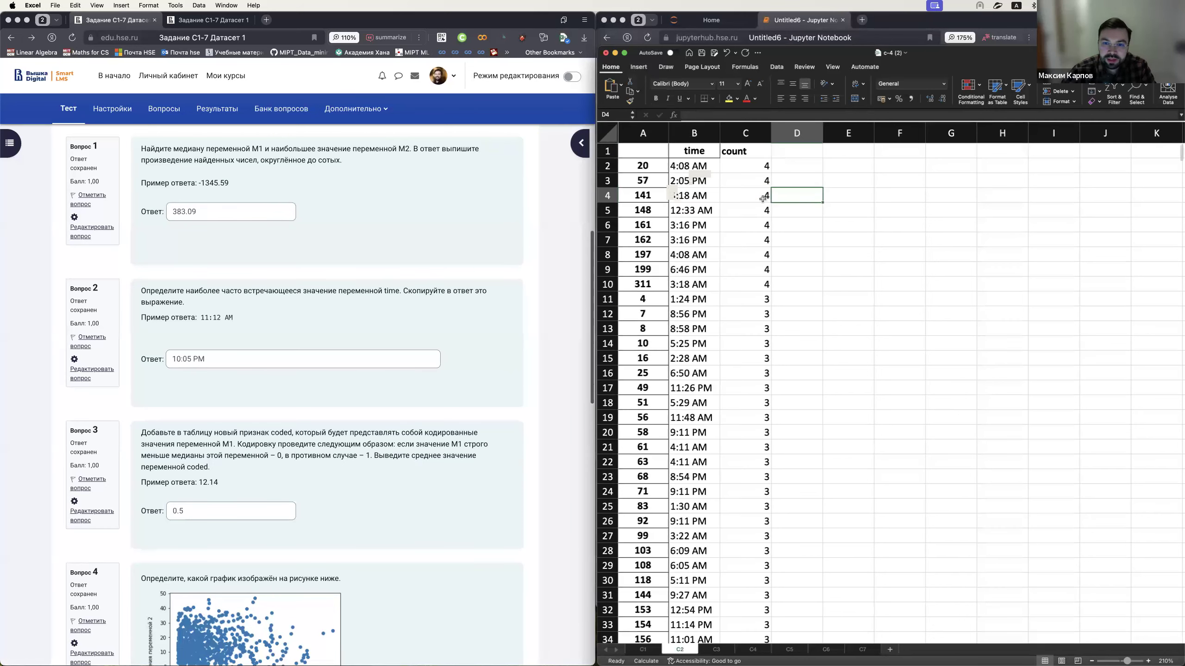
pyautogui.scroll(-7, 729, 225)
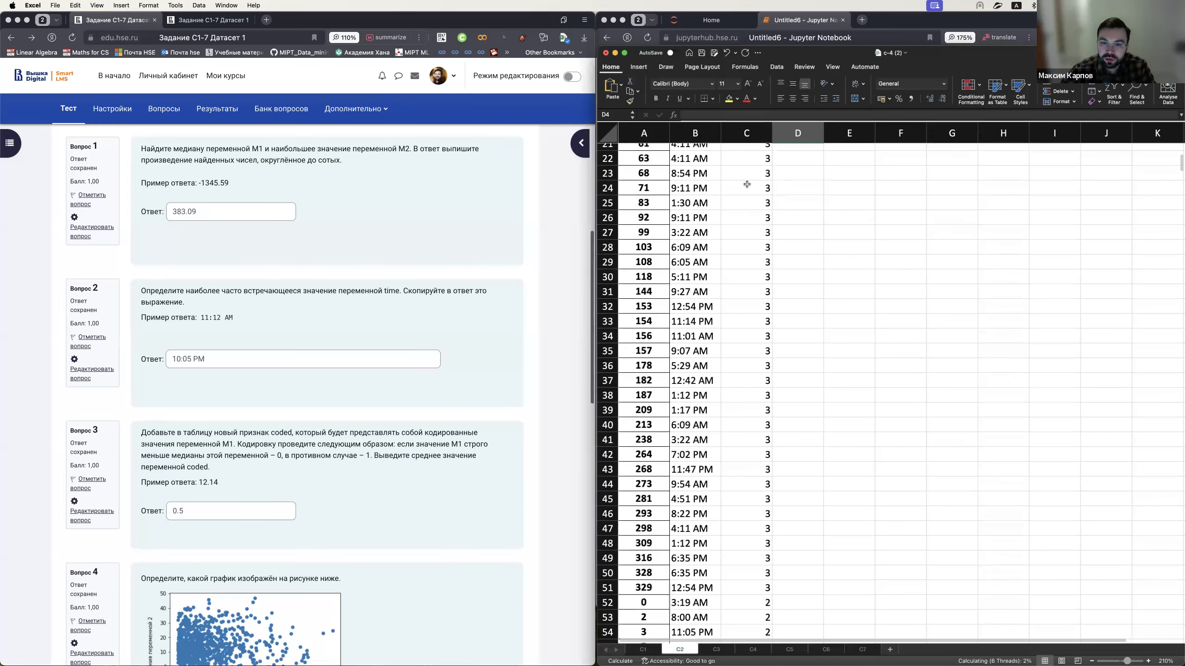
pyautogui.click(894, 23)
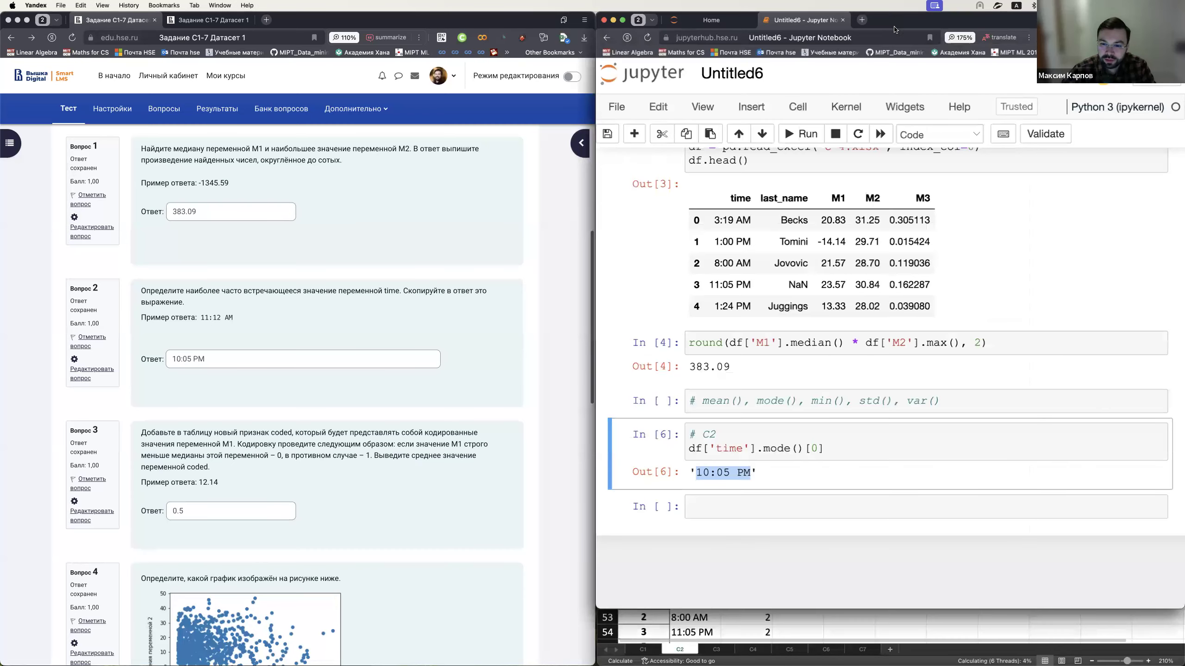
pyautogui.click(811, 448)
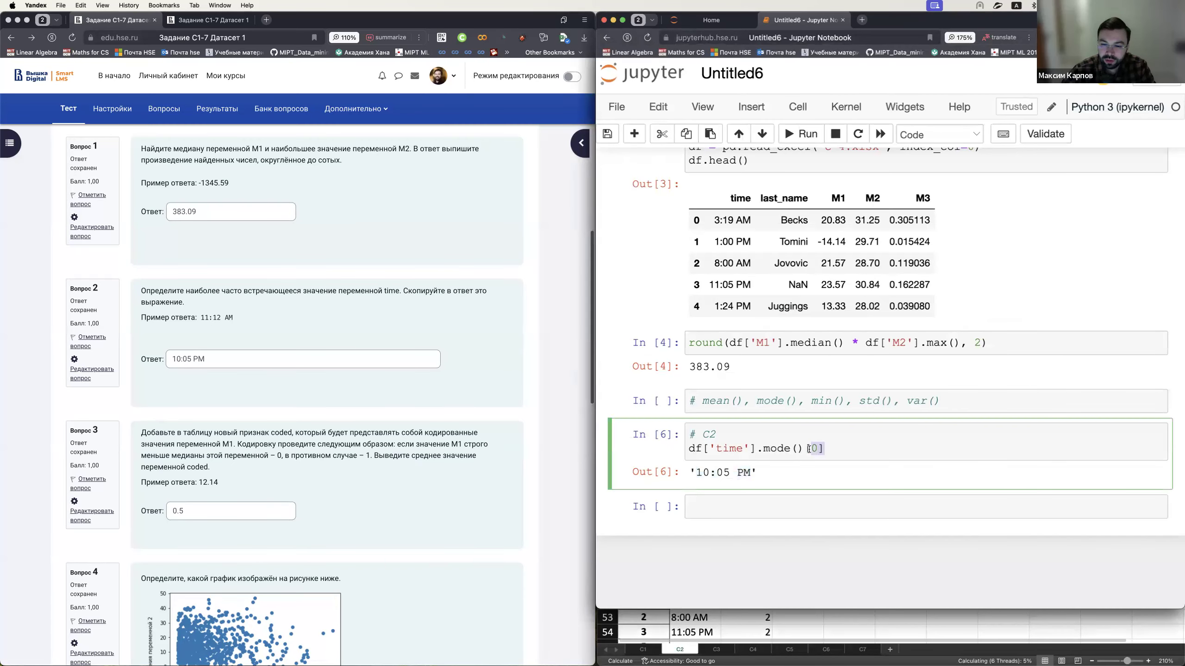
pyautogui.click(822, 632)
pyautogui.scroll(10, 768, 420)
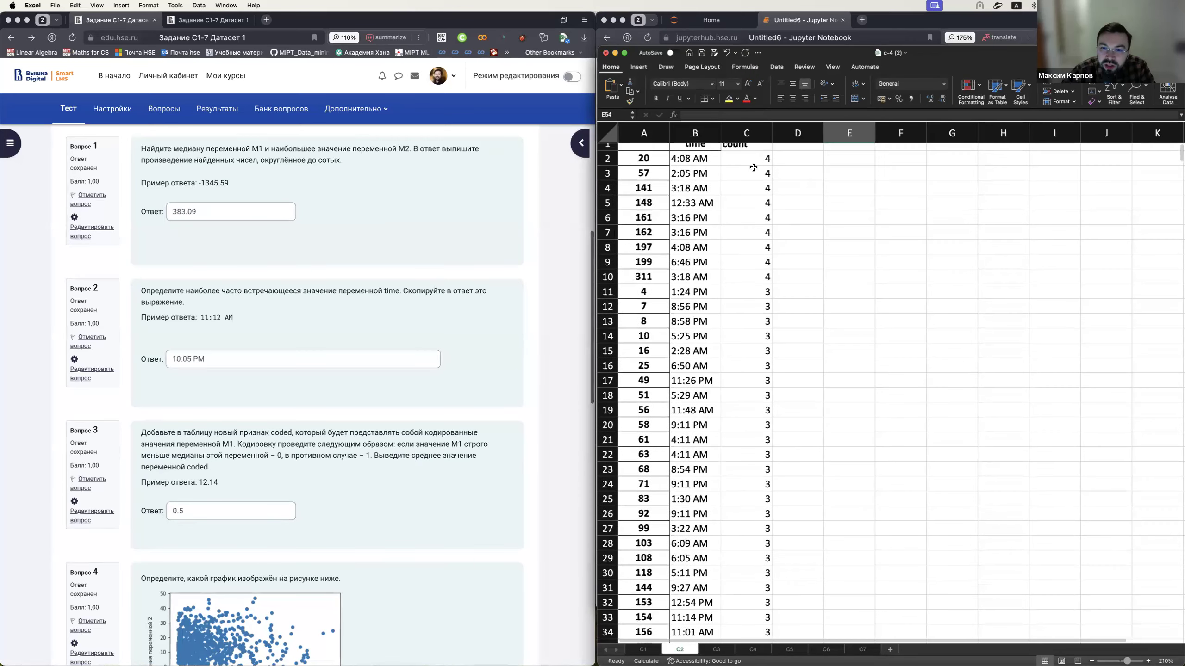
pyautogui.click(802, 304)
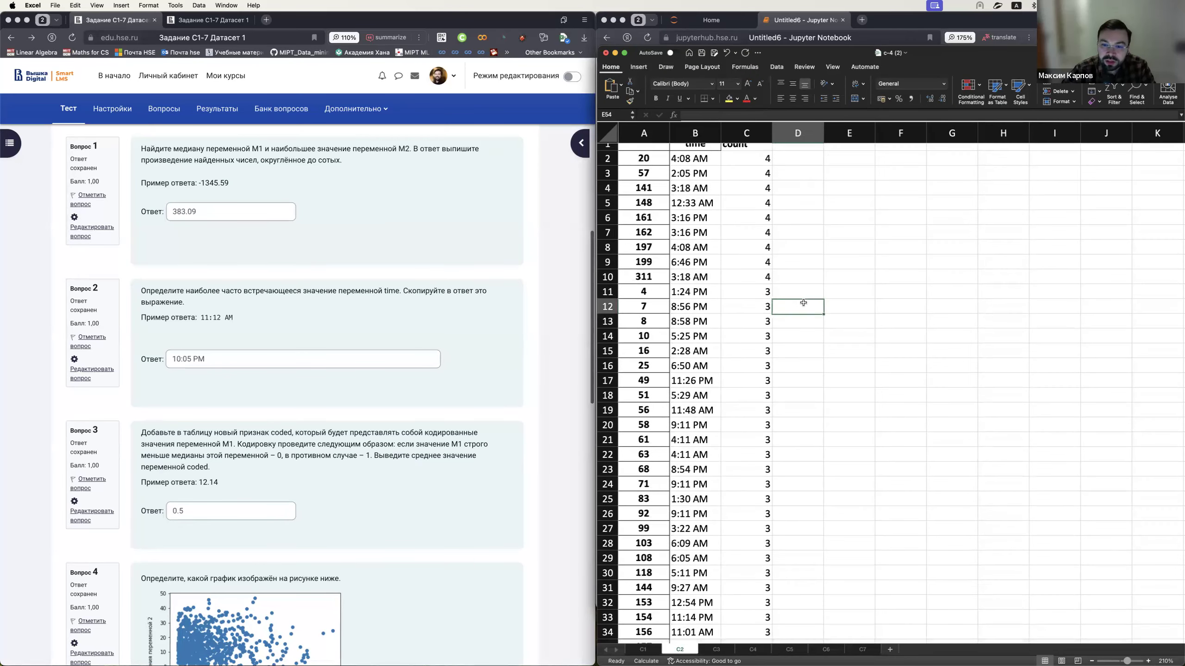
pyautogui.click(753, 244)
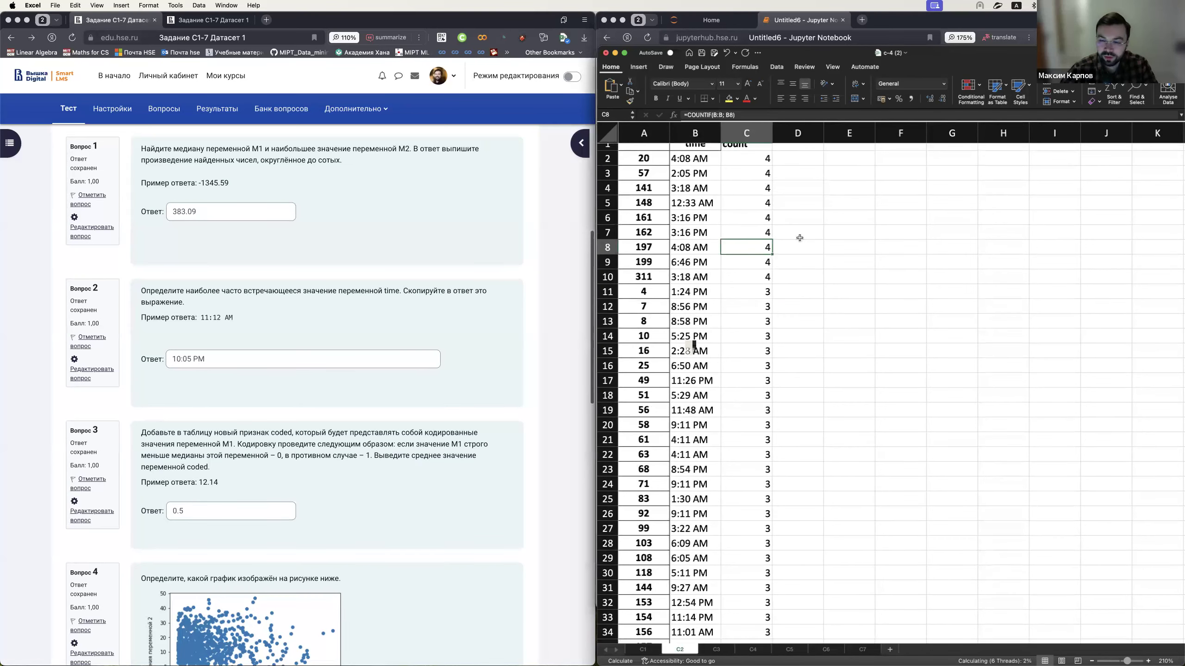
# - Search the sheet for 10:05 and go through the matches, checking the count beside each one
pyautogui.press('super+f')
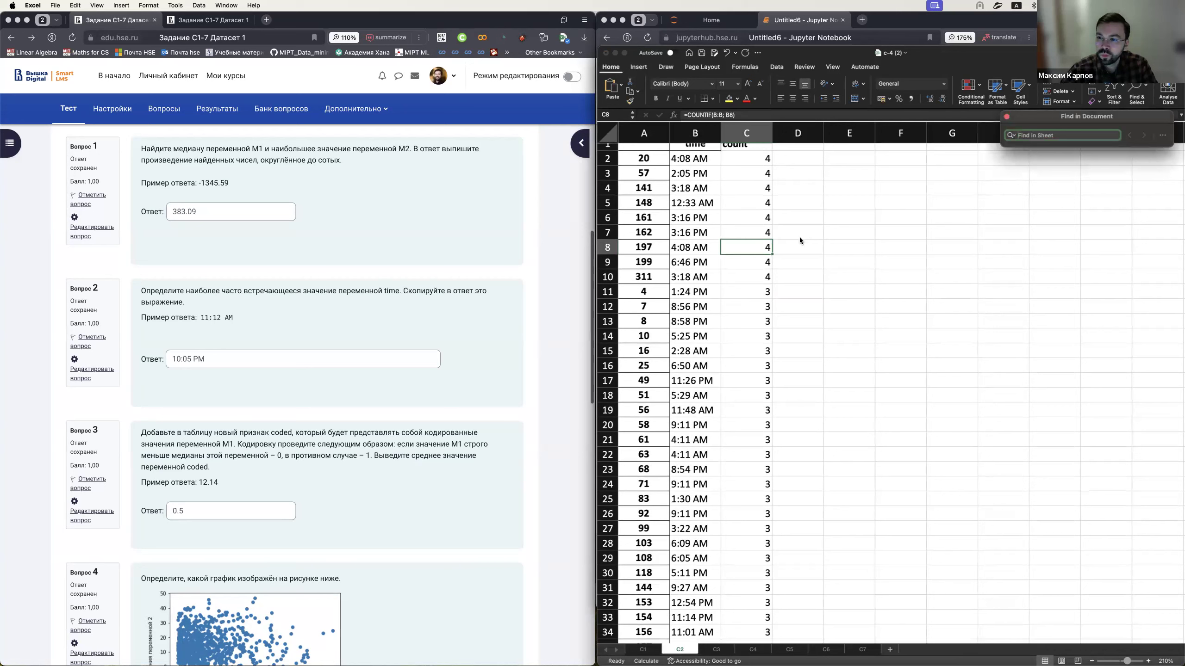
pyautogui.write('10:05')
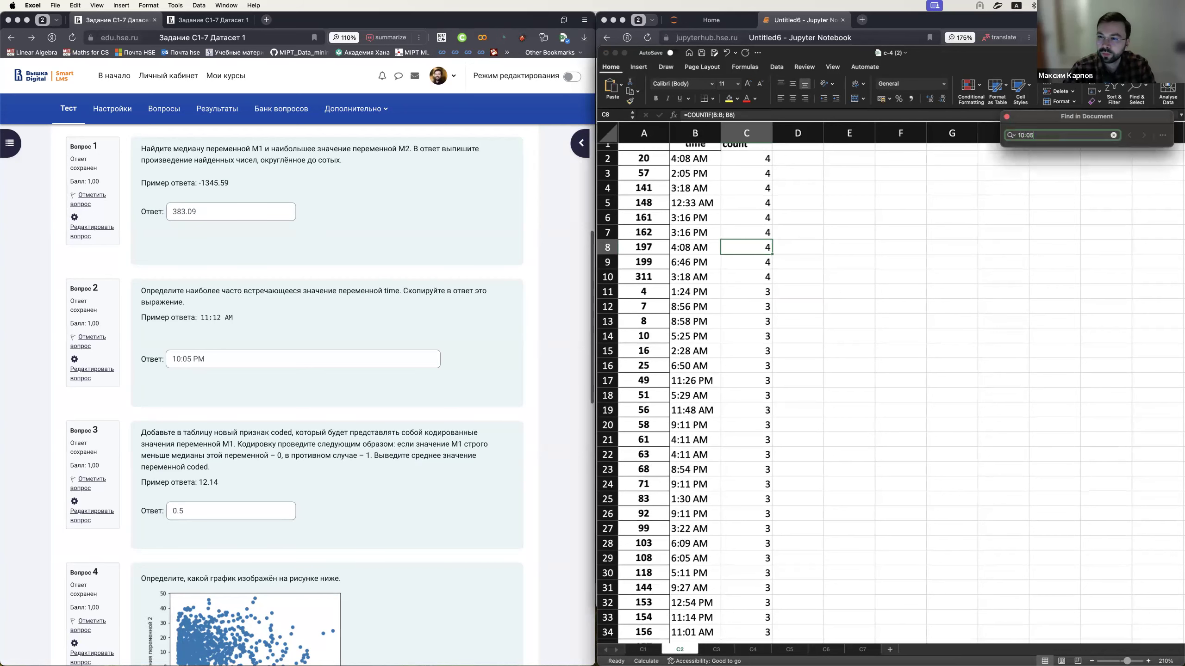
pyautogui.press('Return')
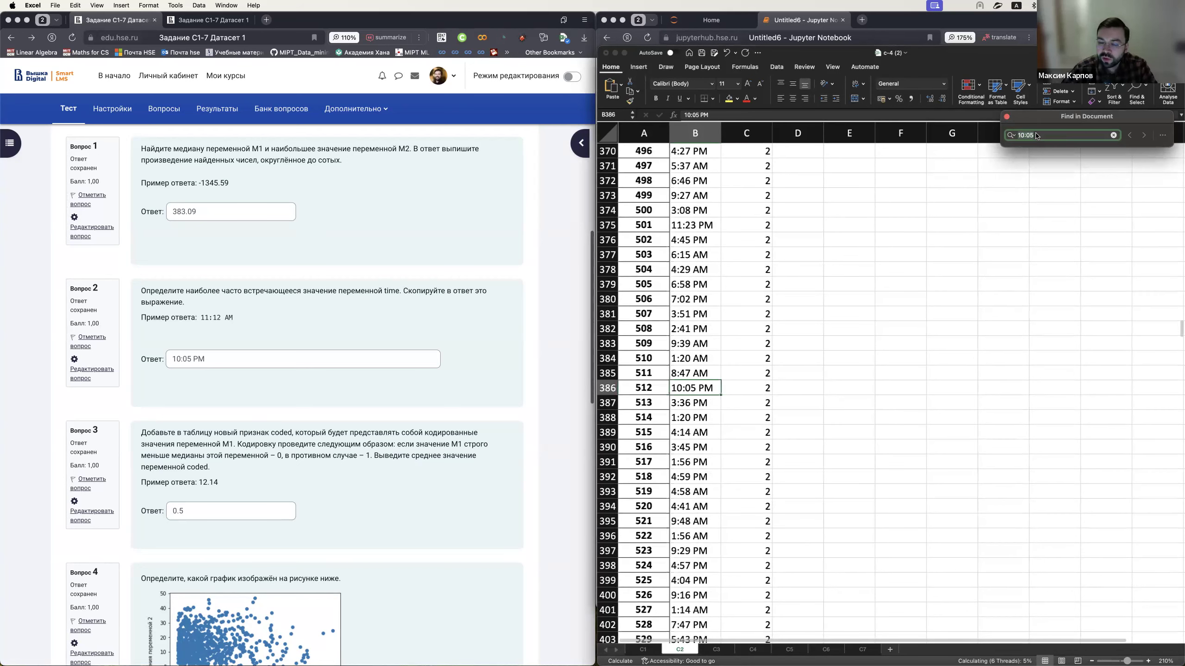
pyautogui.press('Return')
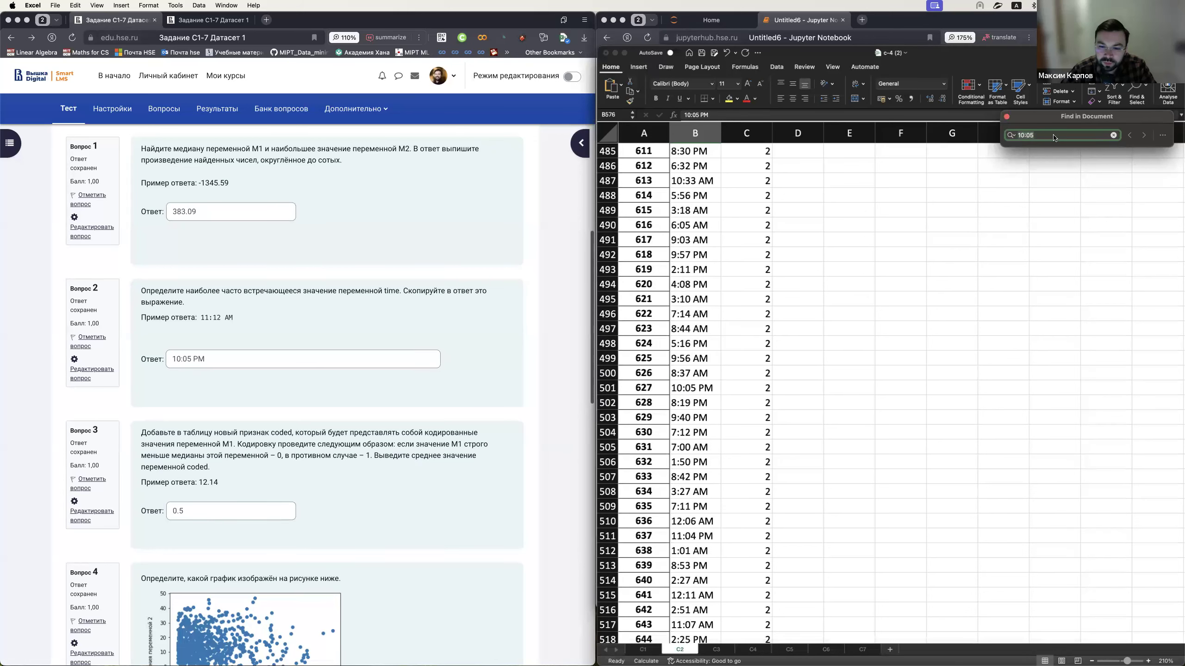
pyautogui.press('Return')
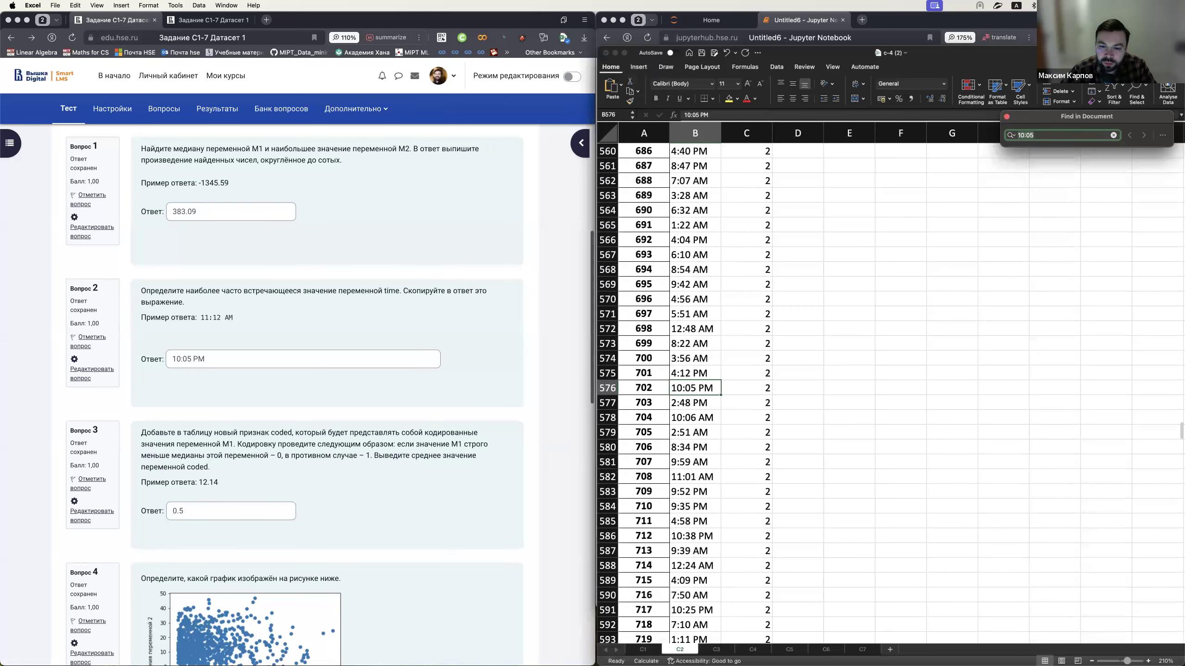
pyautogui.press('Return')
pyautogui.press('Return')
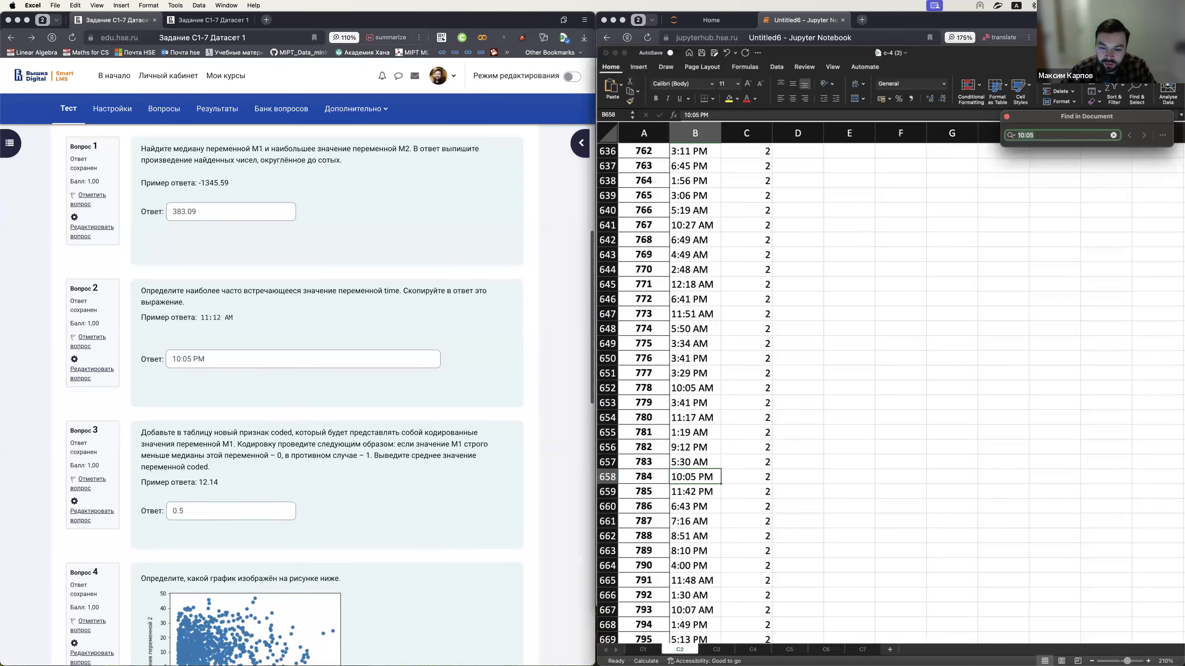
pyautogui.press('Return')
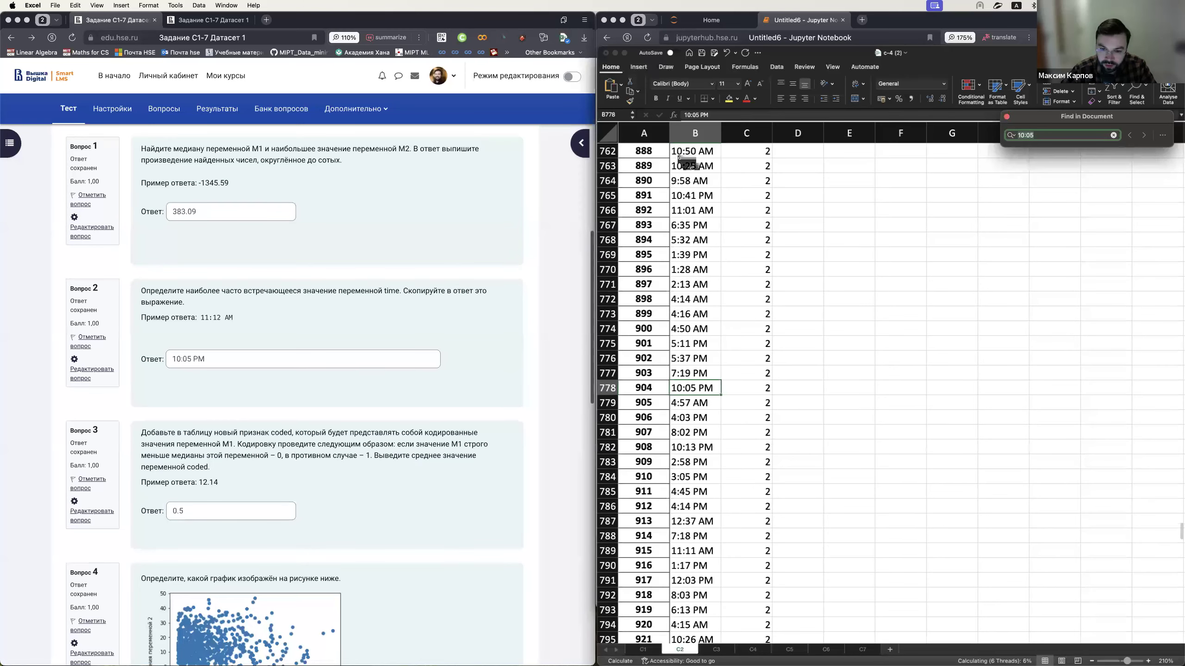
# - Go through the 10:05 matches again from the first one, comparing AM and PM entries, and close the search
pyautogui.click(1128, 135)
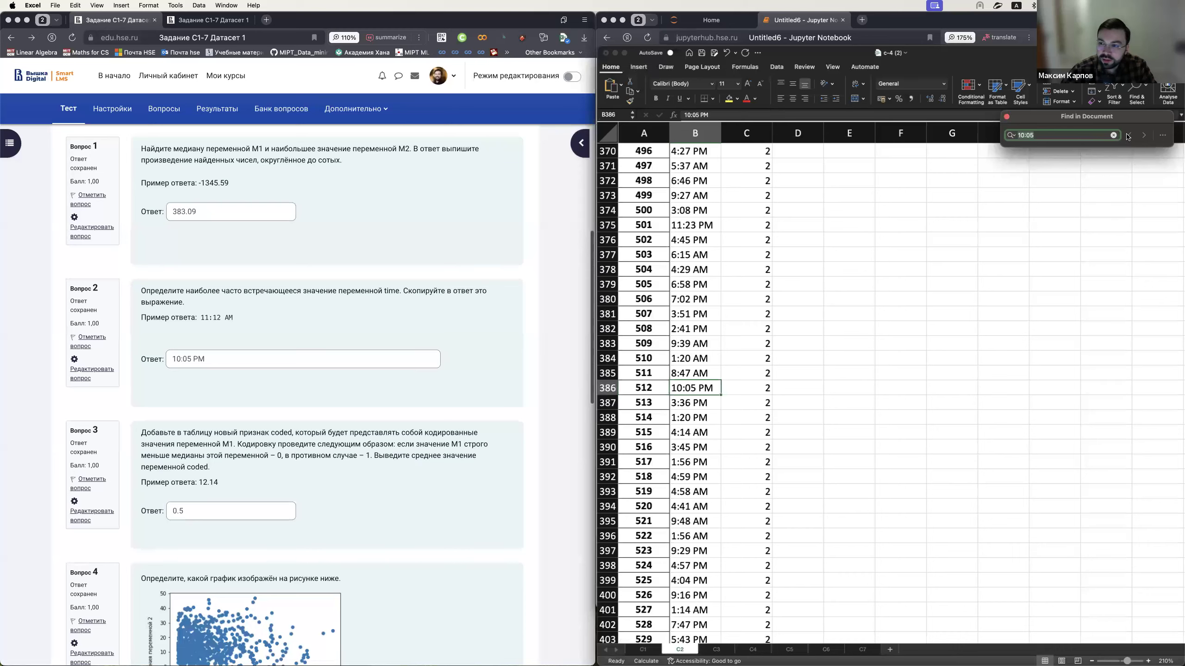
pyautogui.click(1145, 136)
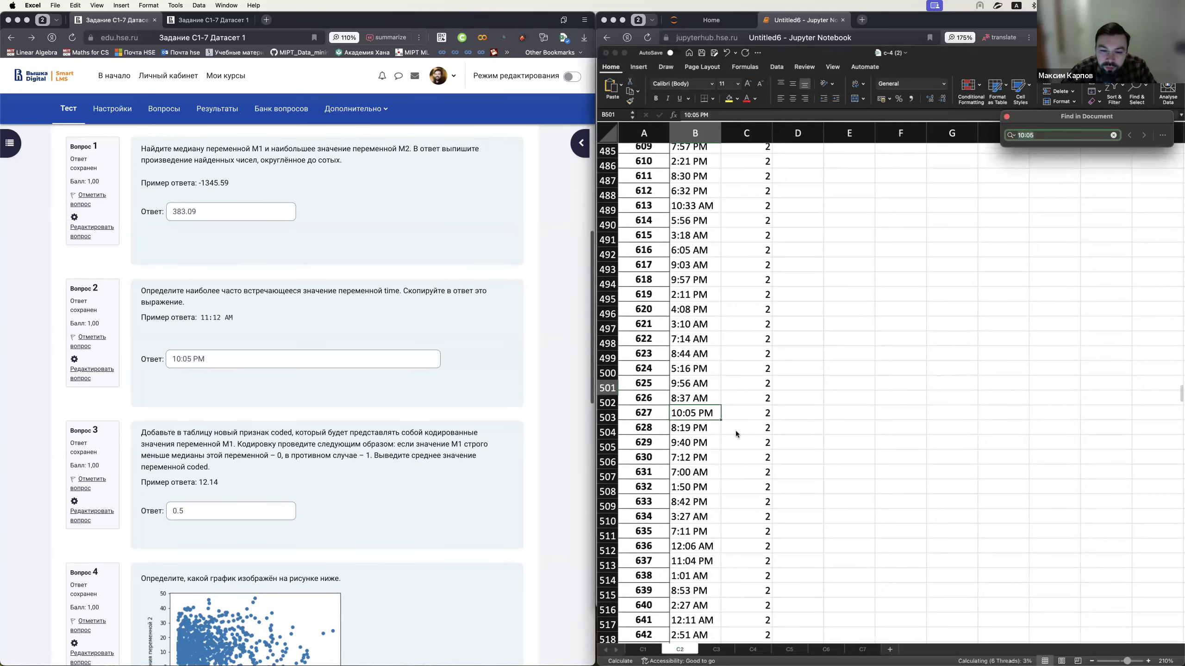
pyautogui.click(1144, 136)
pyautogui.click(1143, 135)
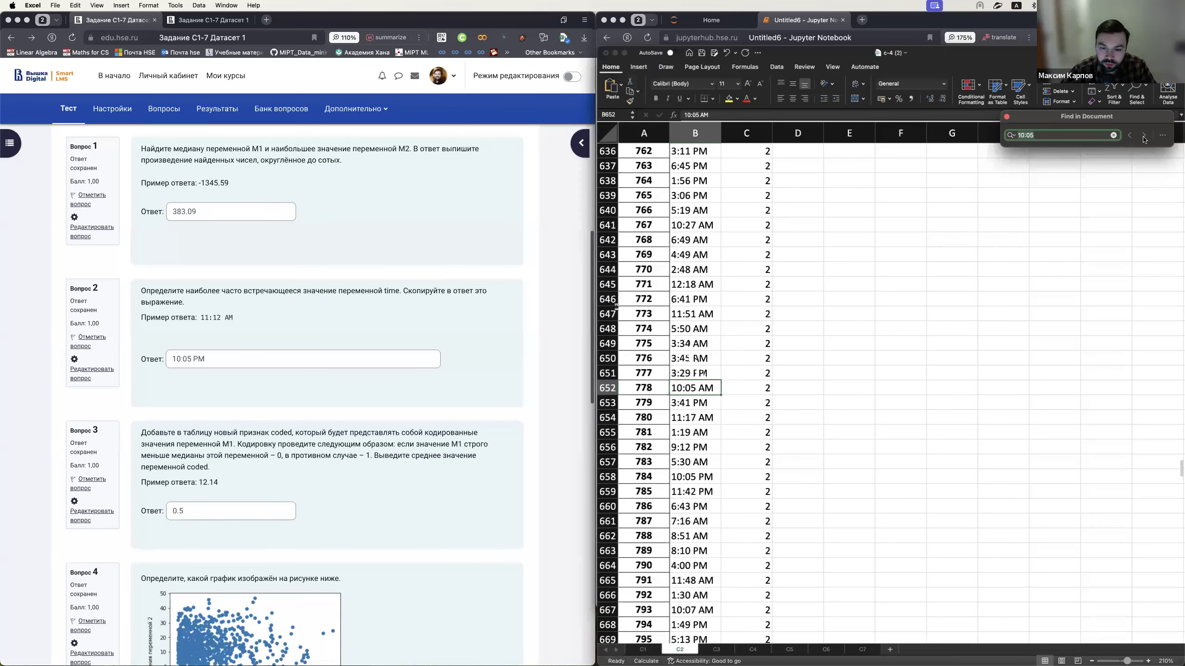
pyautogui.click(1144, 136)
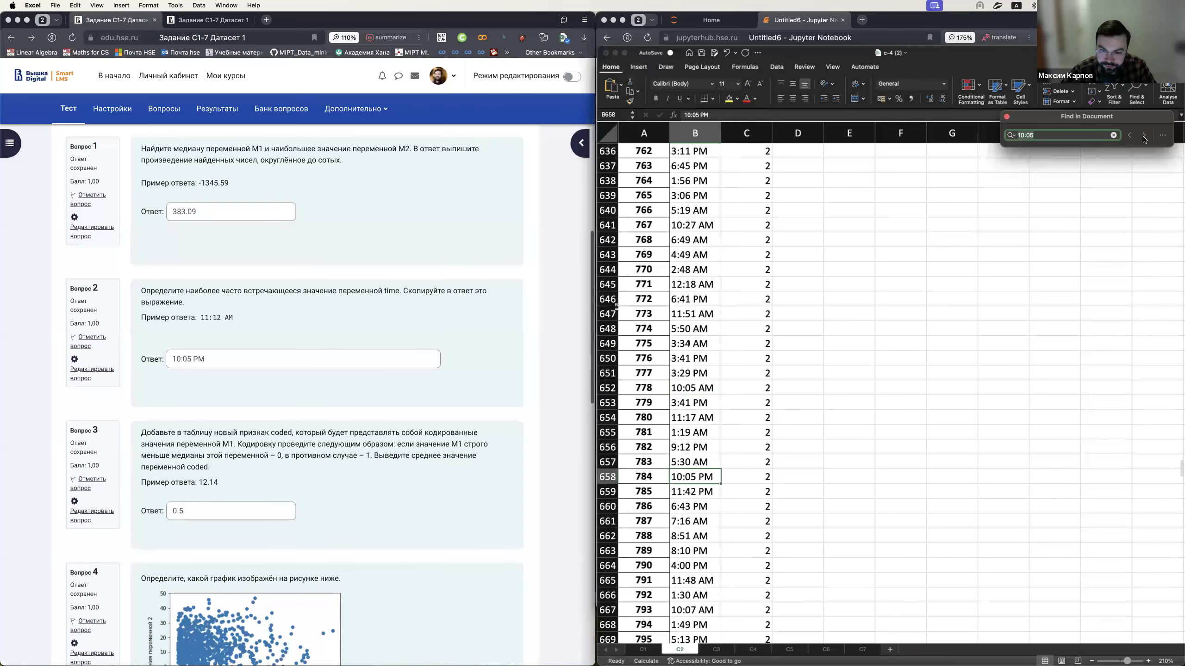
pyautogui.click(1144, 136)
pyautogui.click(1144, 136)
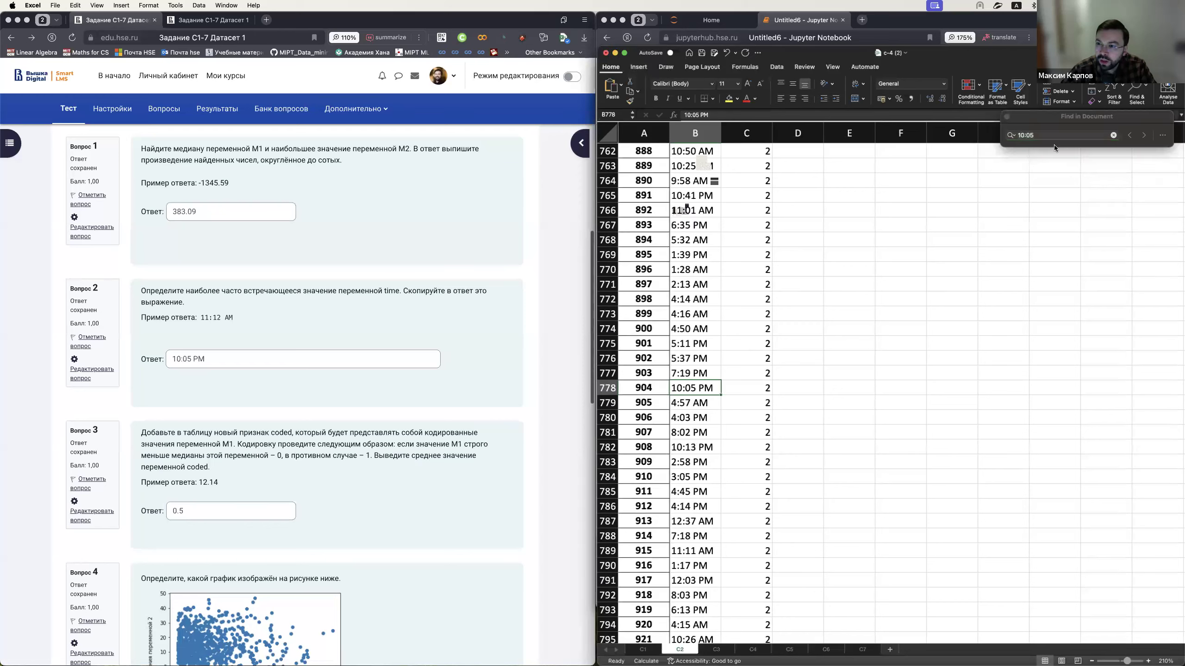
pyautogui.click(1007, 116)
# - Return to the beginning of the table and undo the descending sort by the count column
pyautogui.moveTo(700, 270); pyautogui.dragTo(719, 264)
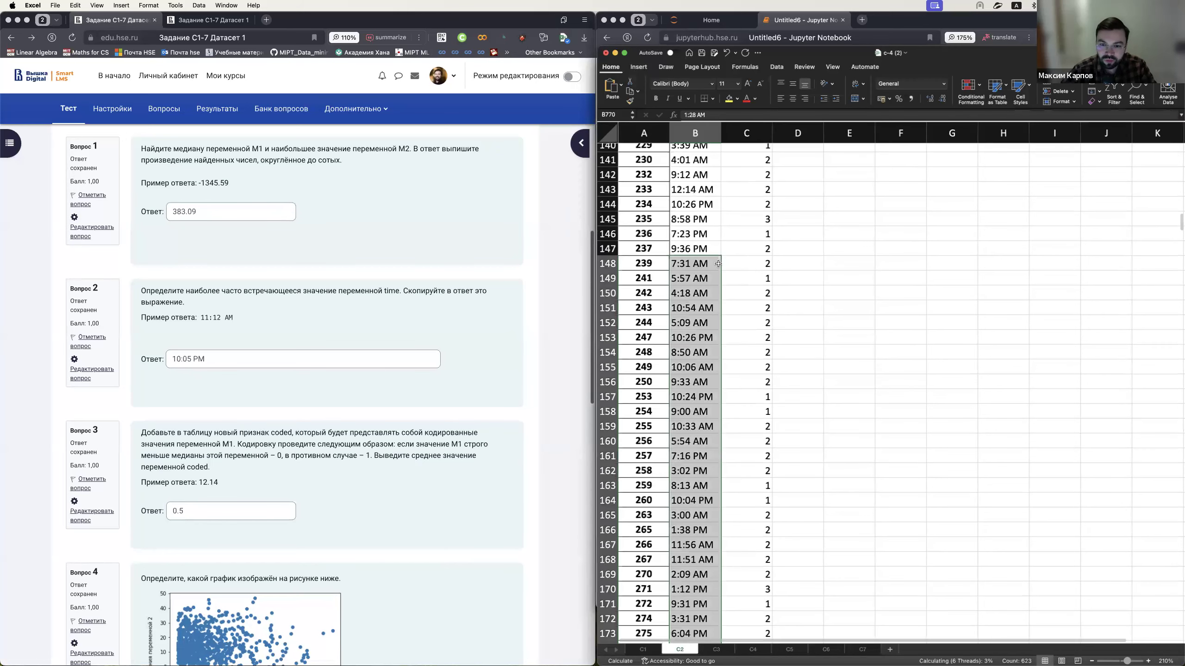
pyautogui.press('Up')
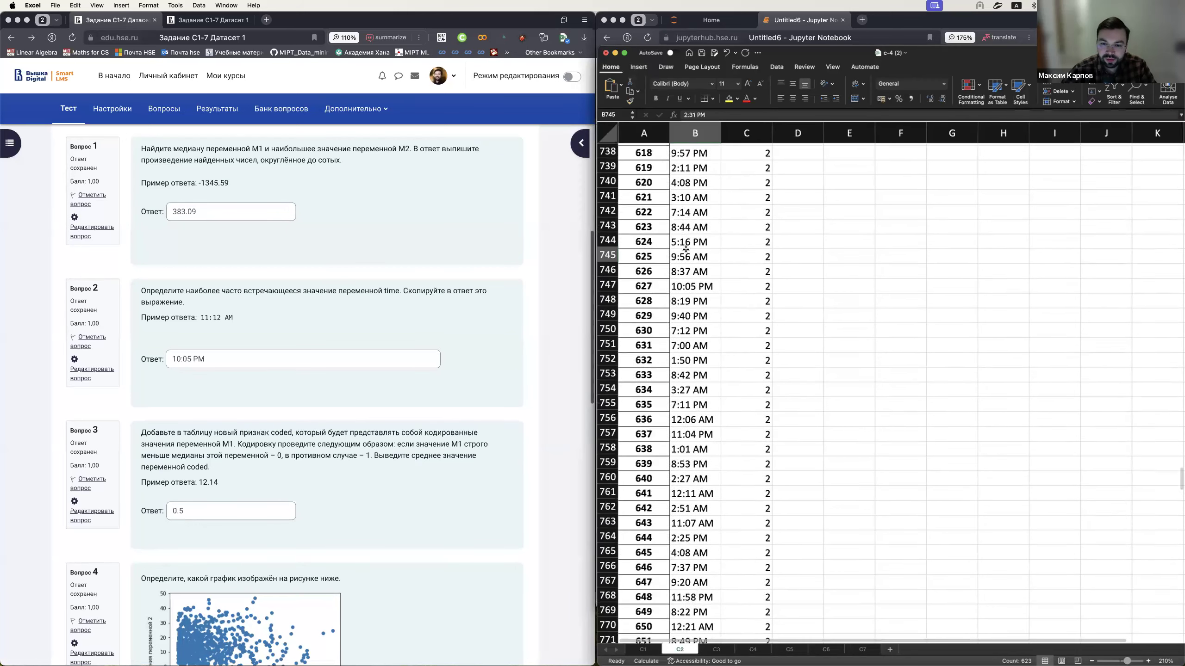
pyautogui.press('super+Up')
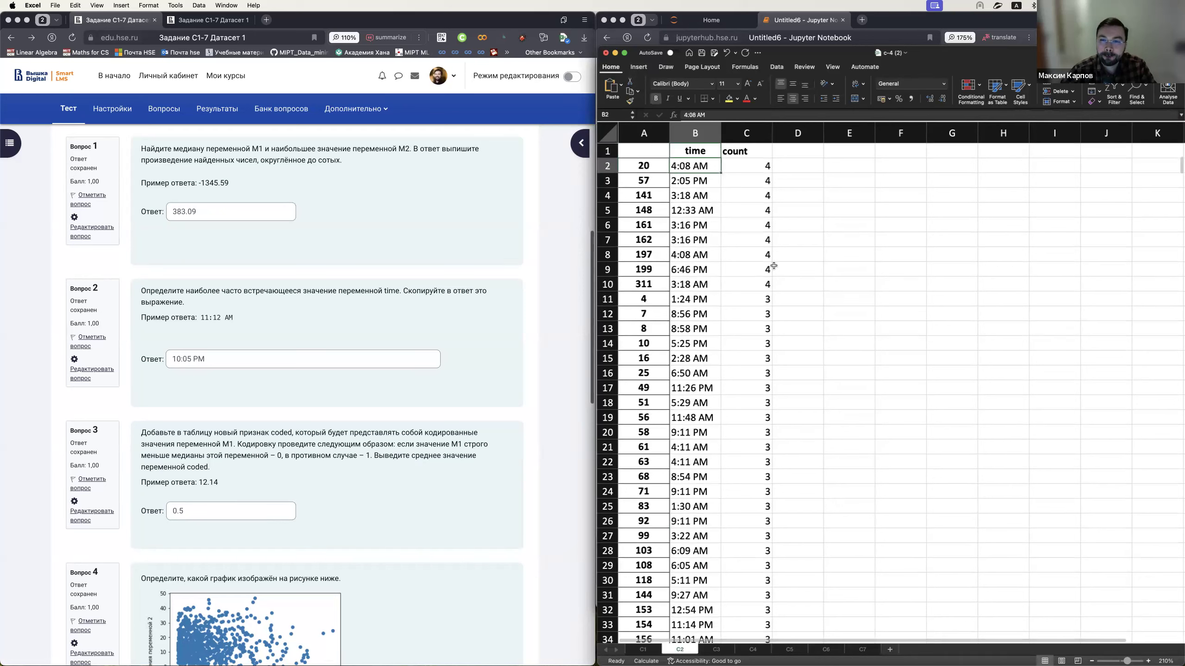
pyautogui.press('Right')
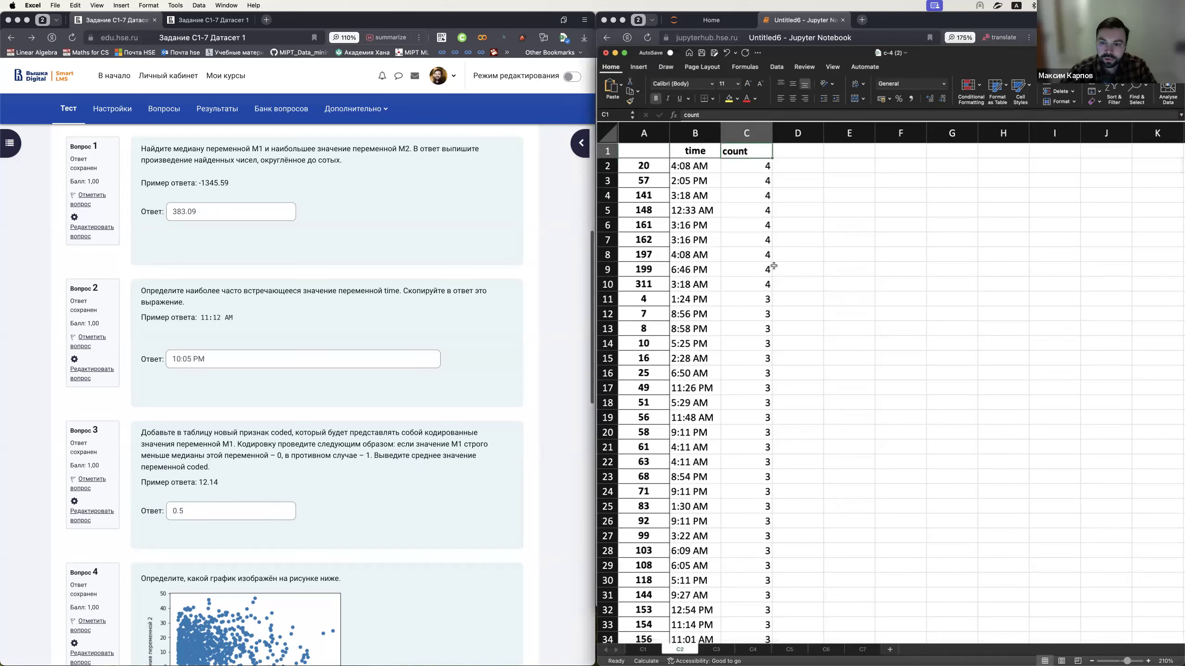
pyautogui.press('super+c')
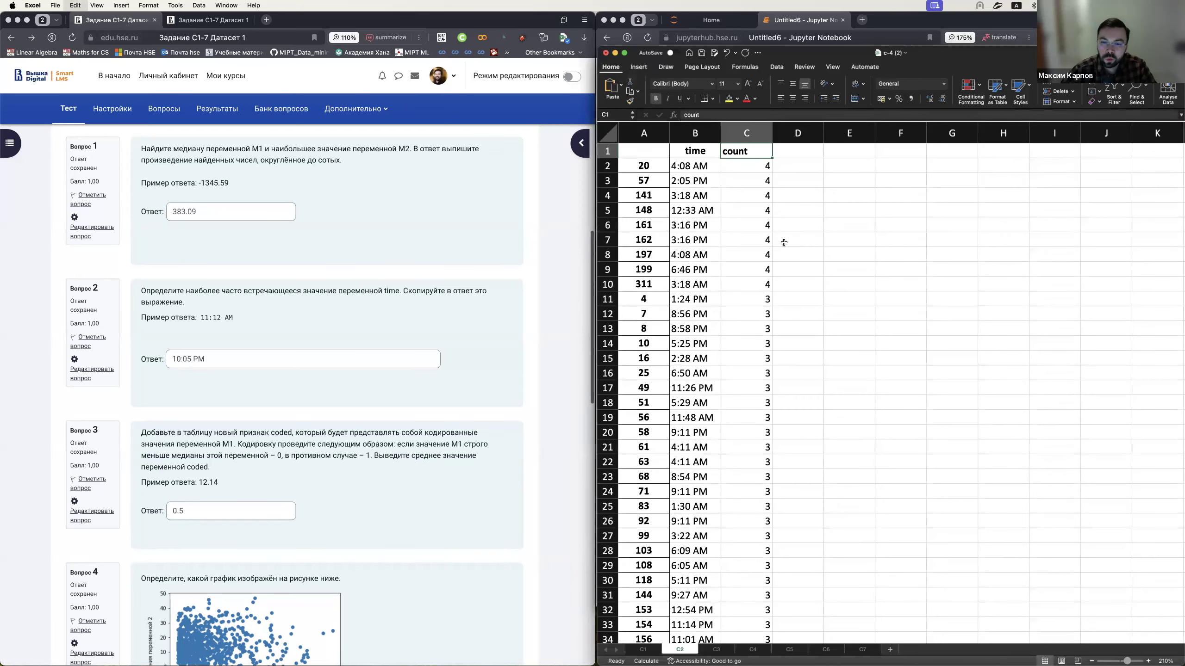
pyautogui.press('super+z')
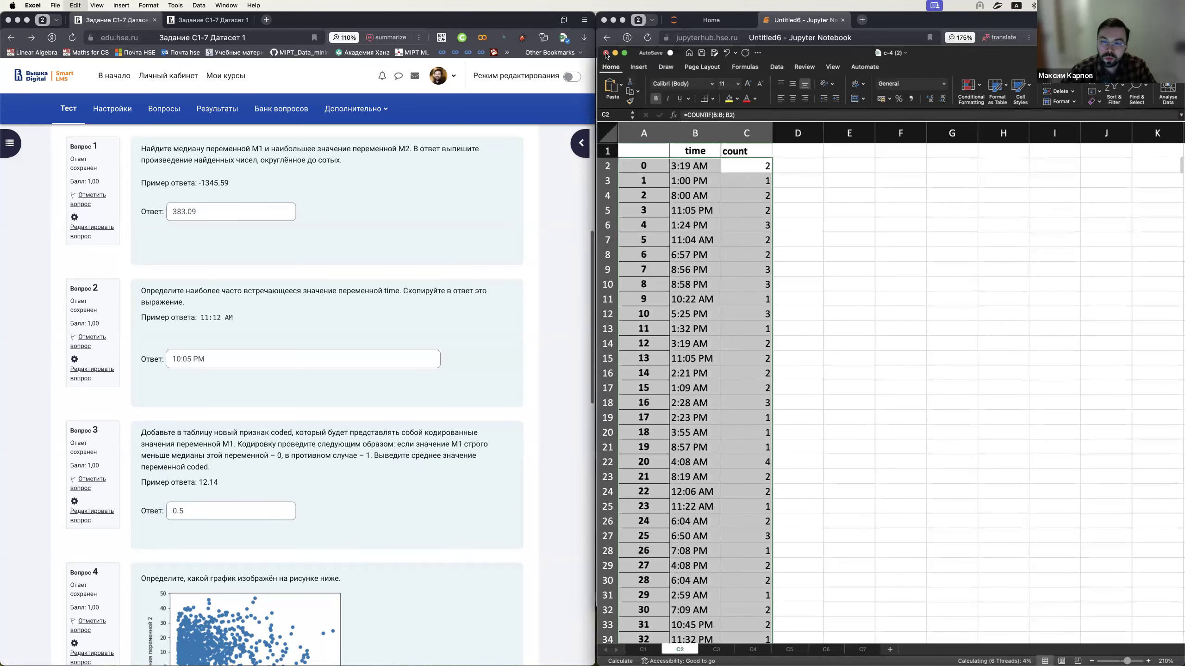
pyautogui.click(847, 210)
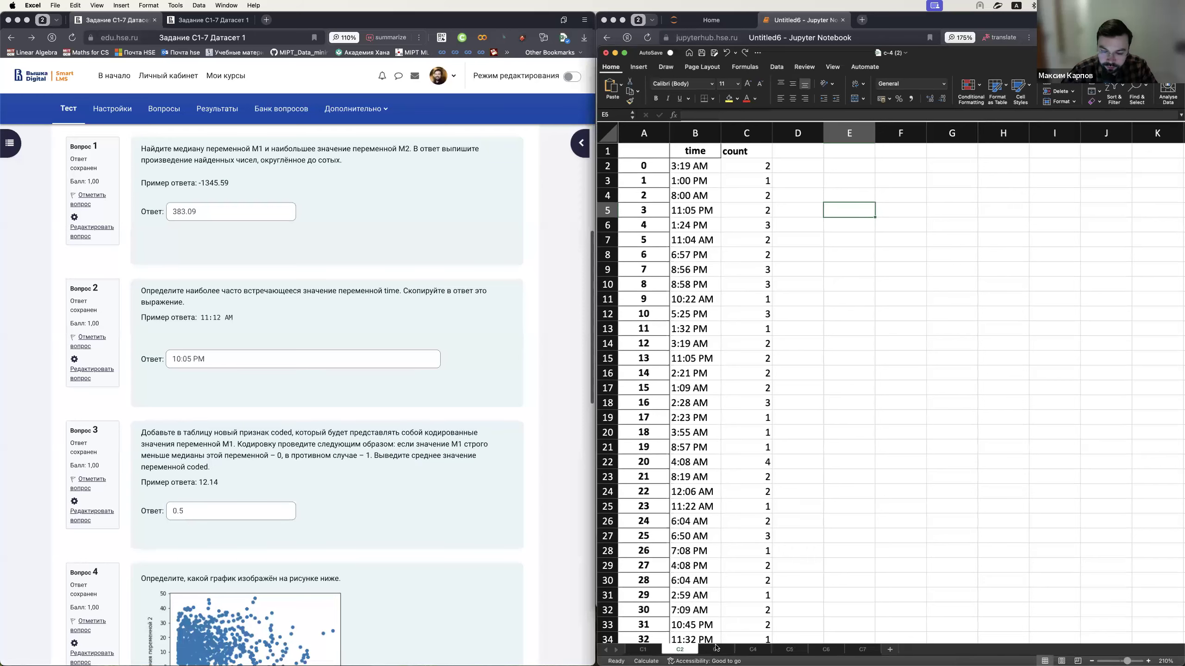
# - Delete the sheet C2 from the workbook
pyautogui.rightClick(684, 652)
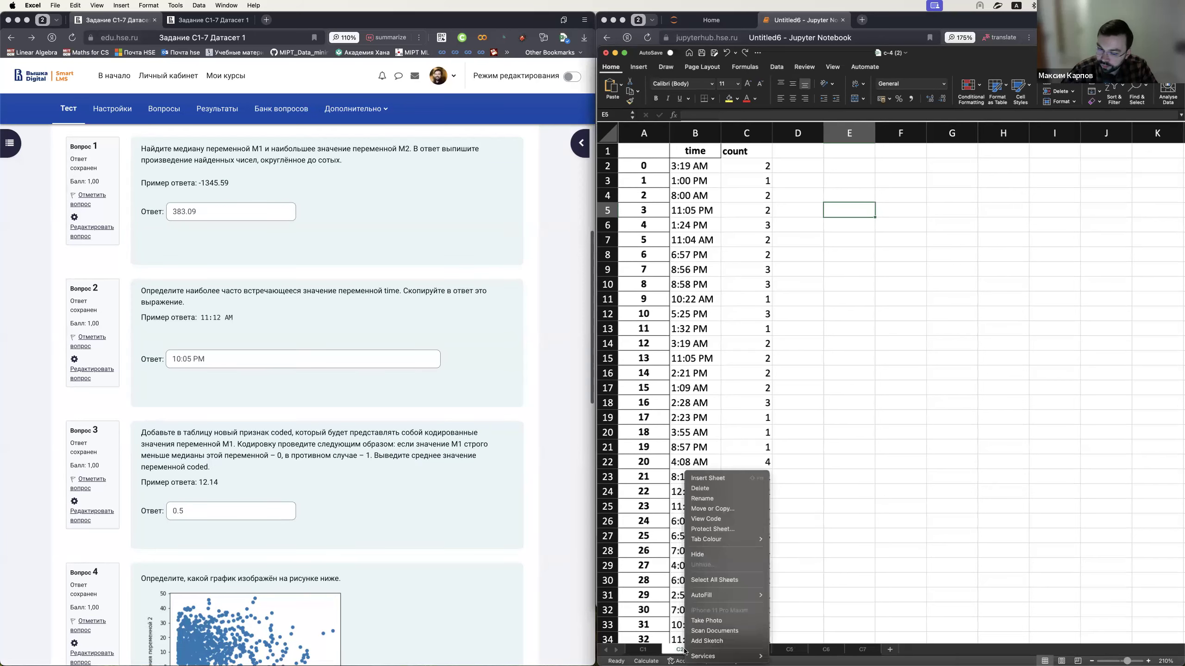
pyautogui.click(701, 488)
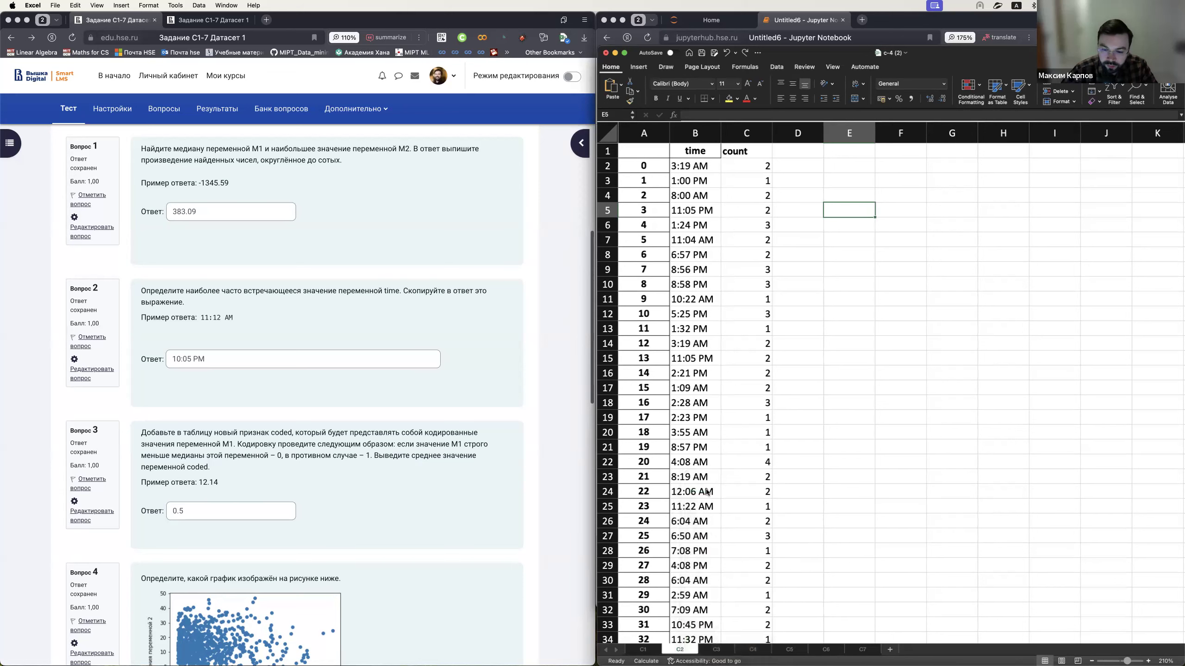
pyautogui.click(620, 237)
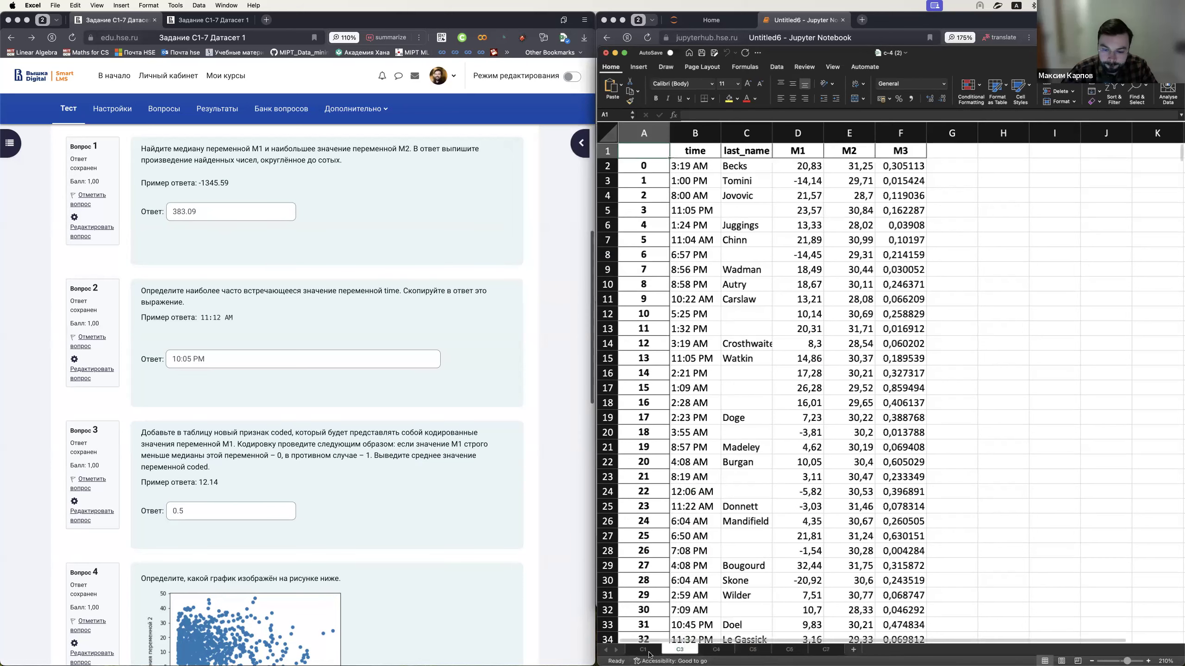
# - Create a copy of sheet C1 in the same workbook and place it directly after the original
pyautogui.rightClick(646, 650)
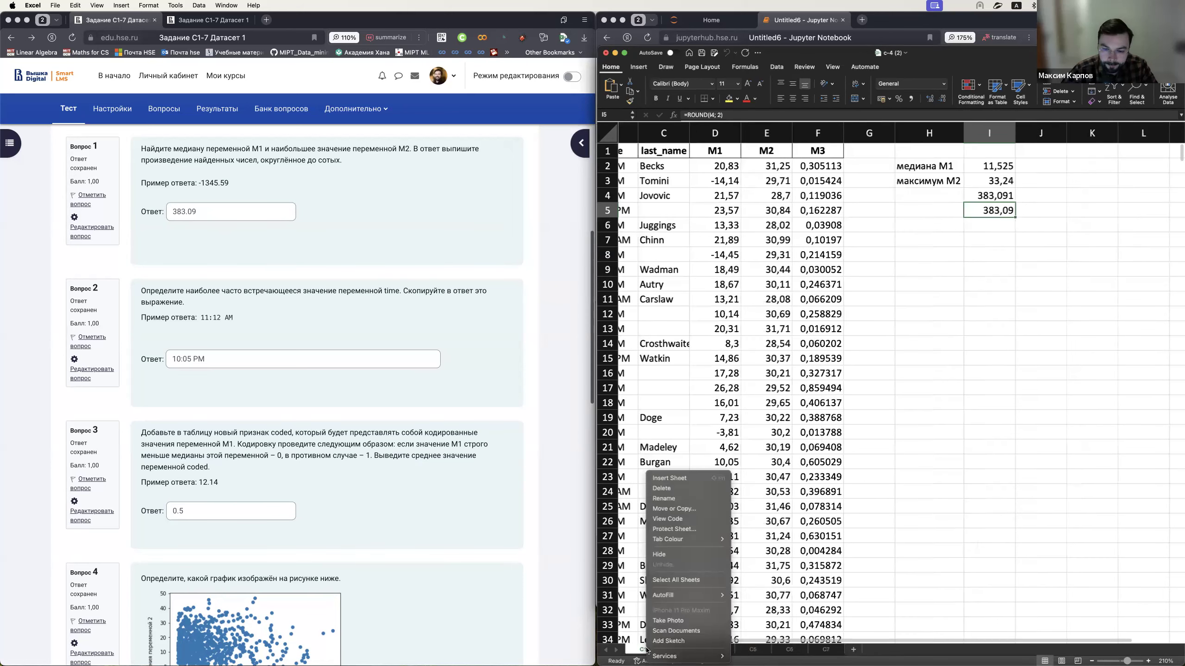
pyautogui.click(680, 509)
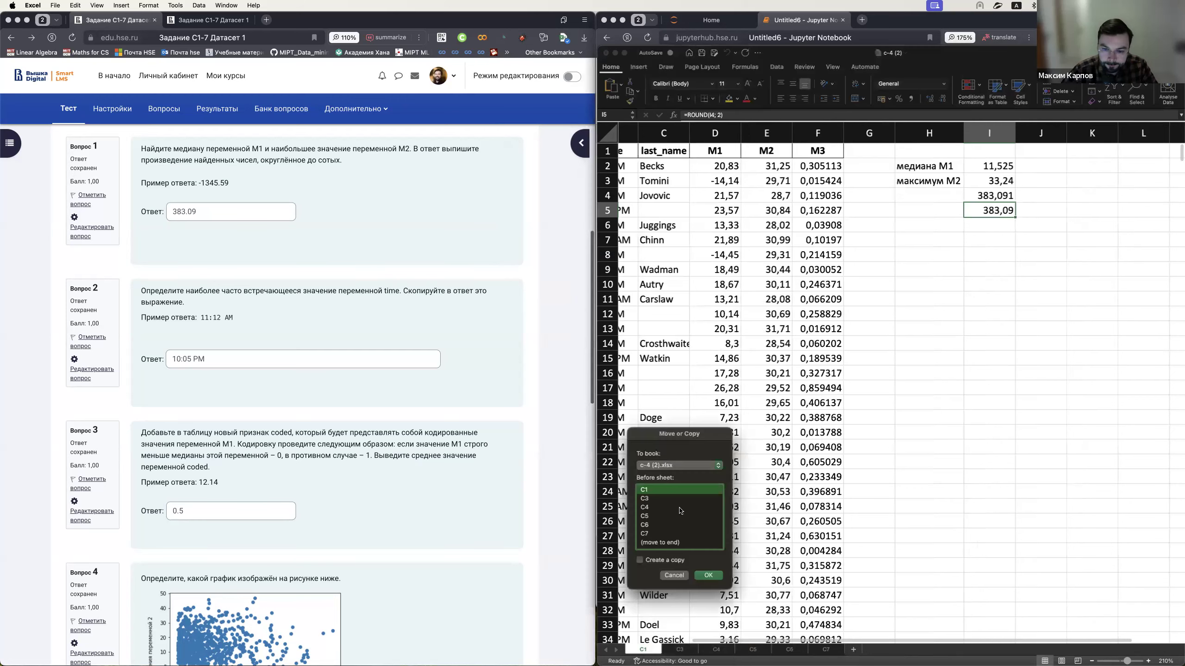
pyautogui.click(704, 577)
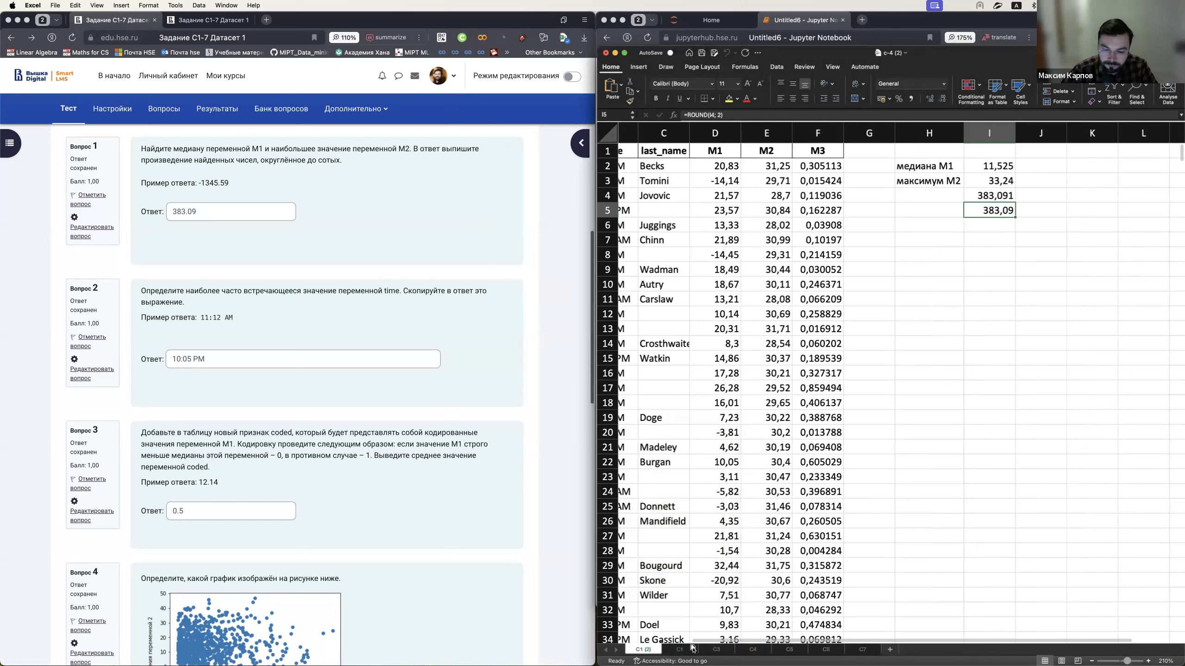
pyautogui.moveTo(693, 649); pyautogui.dragTo(693, 649)
# - Rename the copied sheet as C2
pyautogui.rightClick(693, 649)
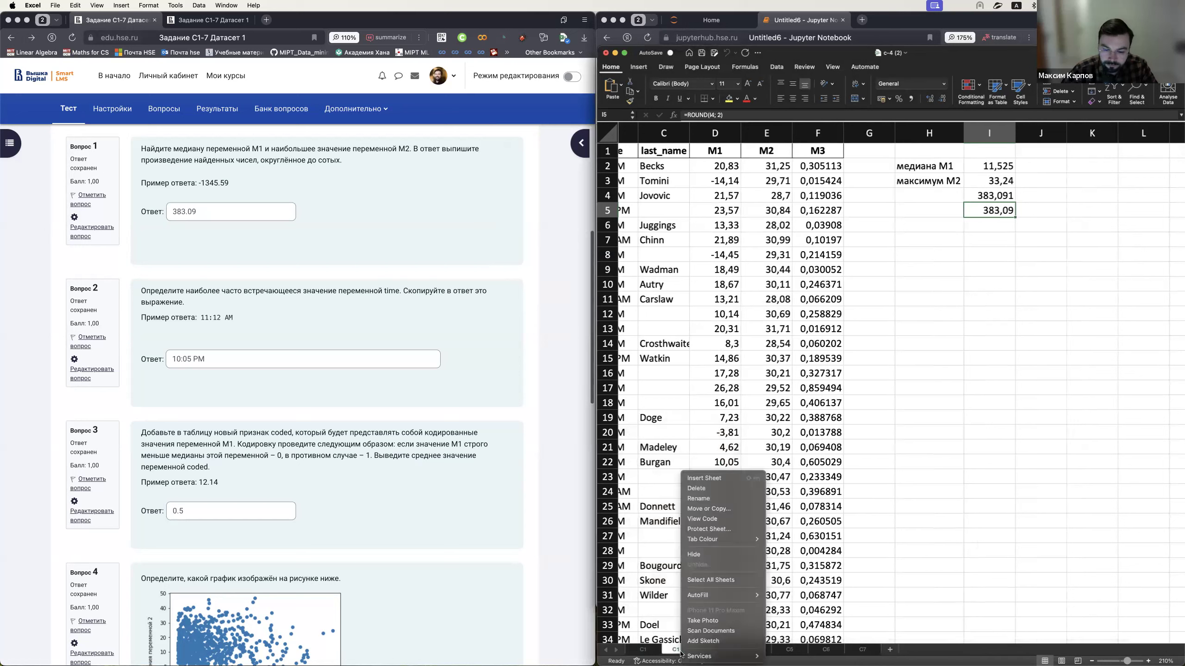
pyautogui.click(695, 499)
pyautogui.write('C2')
pyautogui.click(813, 476)
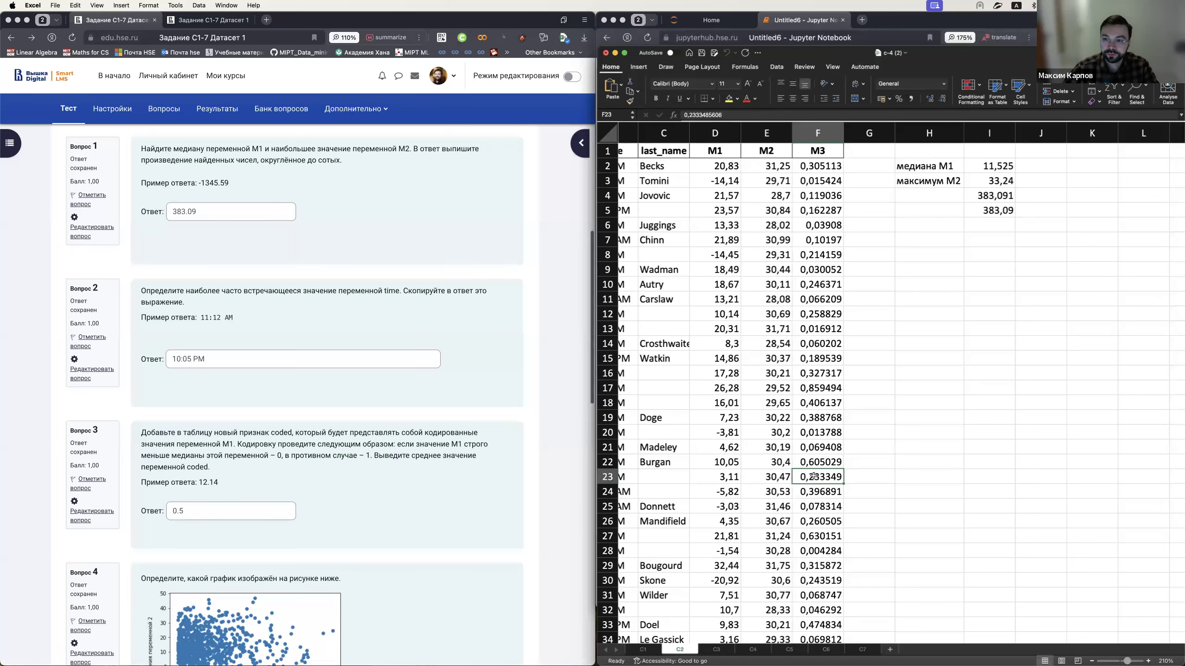
# - Clear the median and maximum calculations from H2:I11 on sheet C2
pyautogui.hscroll(-2, 886, 373)
pyautogui.moveTo(961, 165); pyautogui.dragTo(1054, 301)
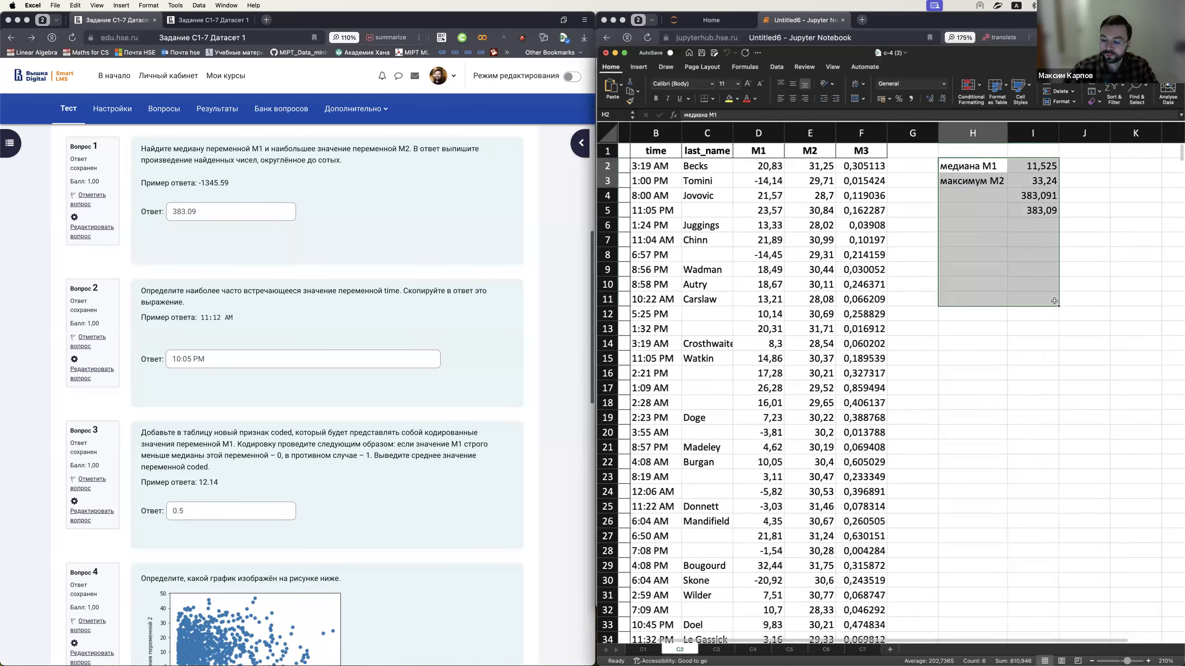
pyautogui.press('Delete')
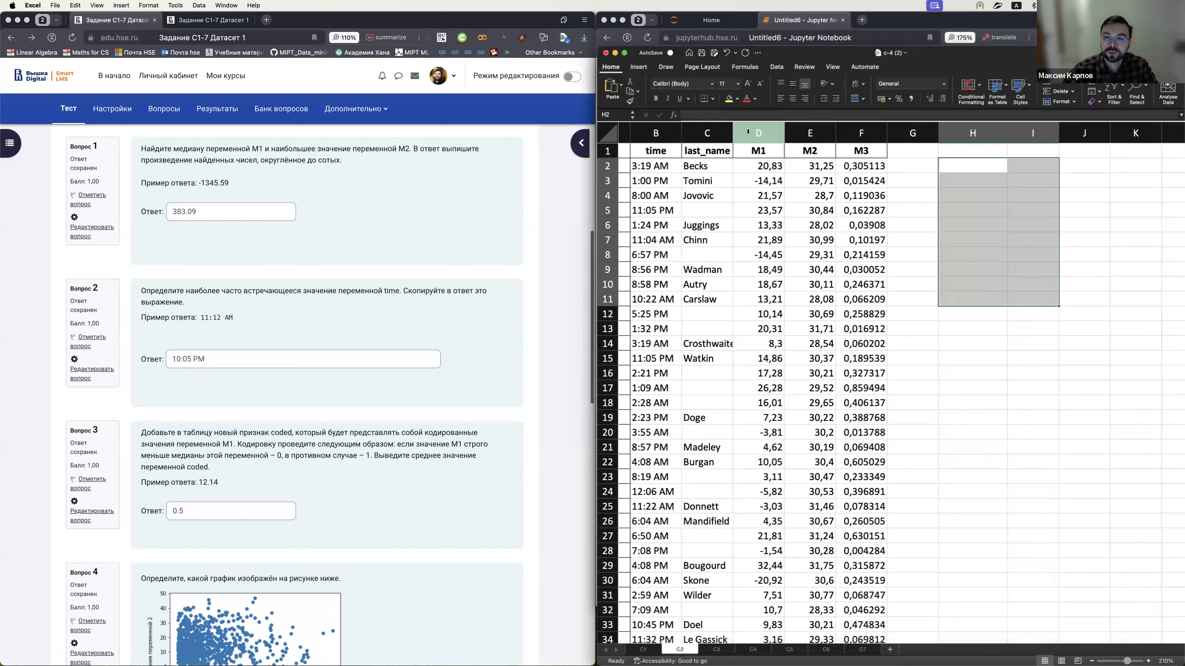
# - Delete the index column and the last_name, M1, M2 and M3 columns, keeping only the time column
pyautogui.hscroll(-2, 748, 132)
pyautogui.rightClick(646, 135)
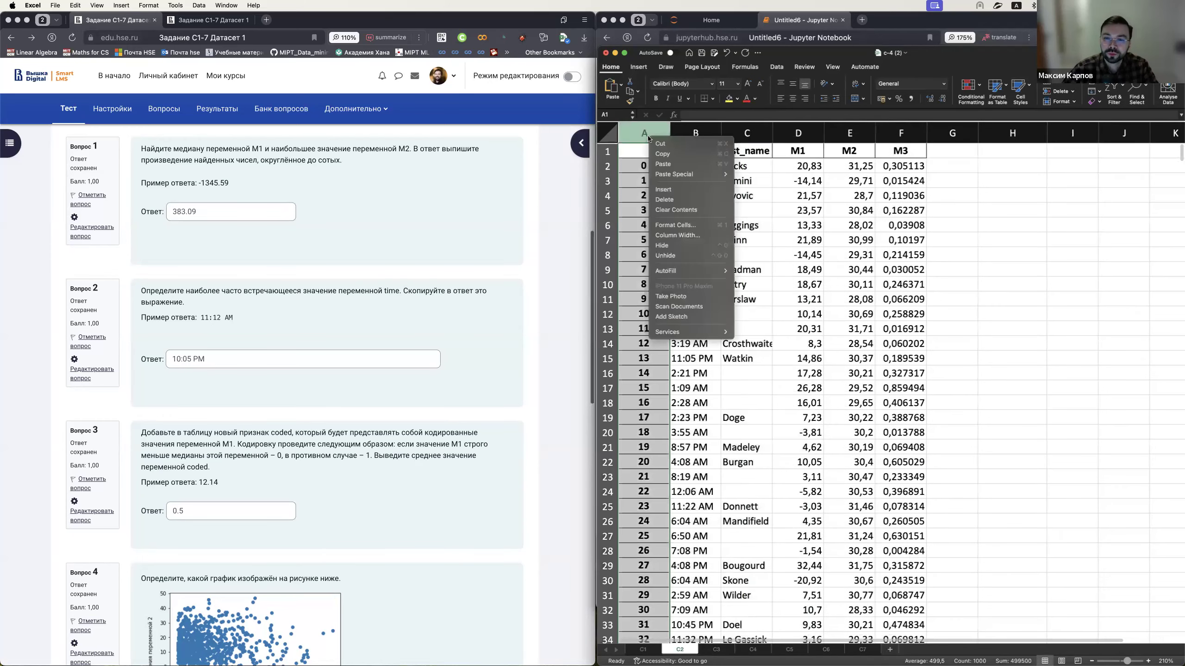
pyautogui.click(664, 200)
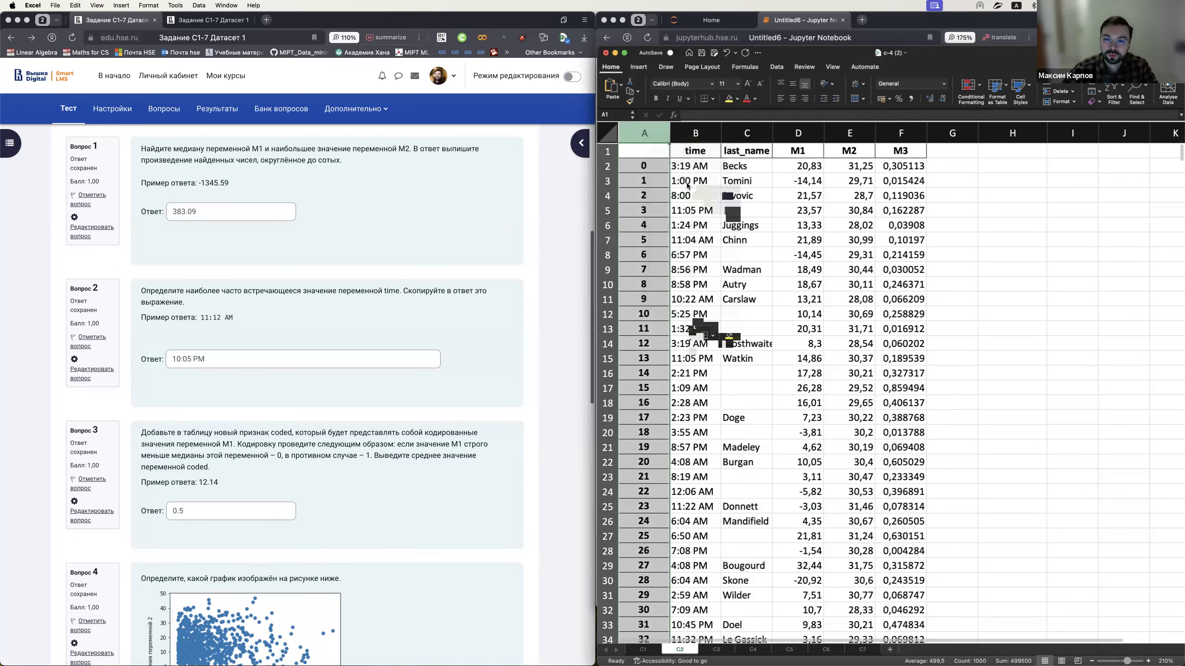
pyautogui.moveTo(696, 132); pyautogui.dragTo(851, 133)
pyautogui.rightClick(857, 135)
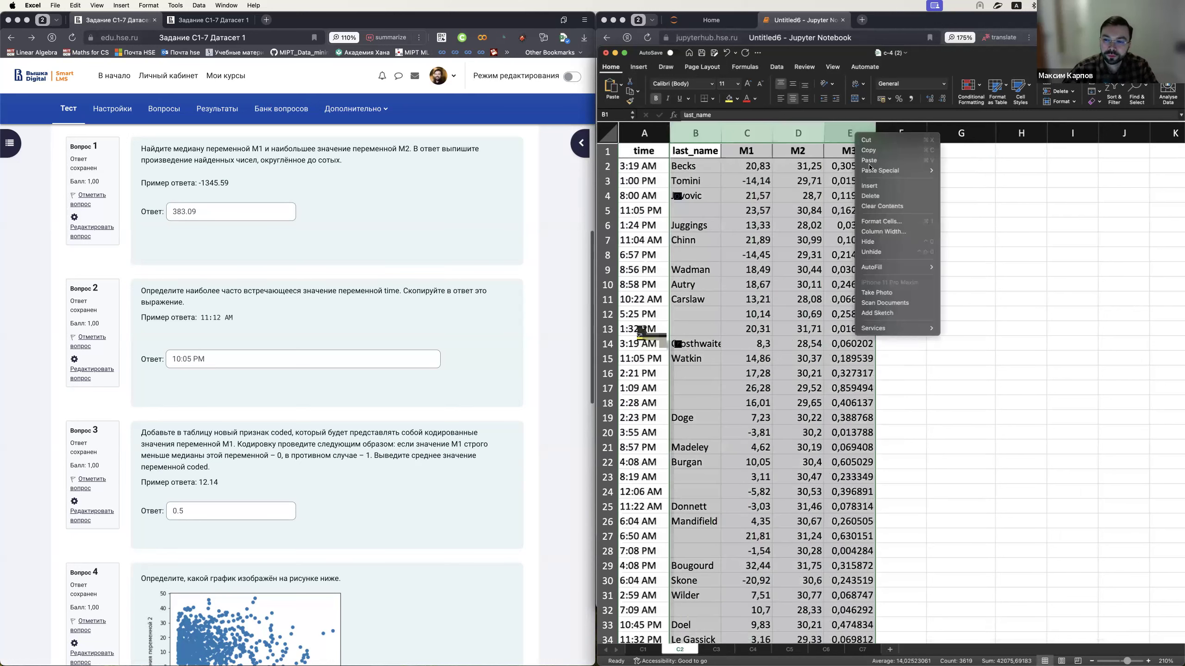
pyautogui.click(871, 196)
# - Add the bold header "count" in B1, beside the time header
pyautogui.click(694, 151)
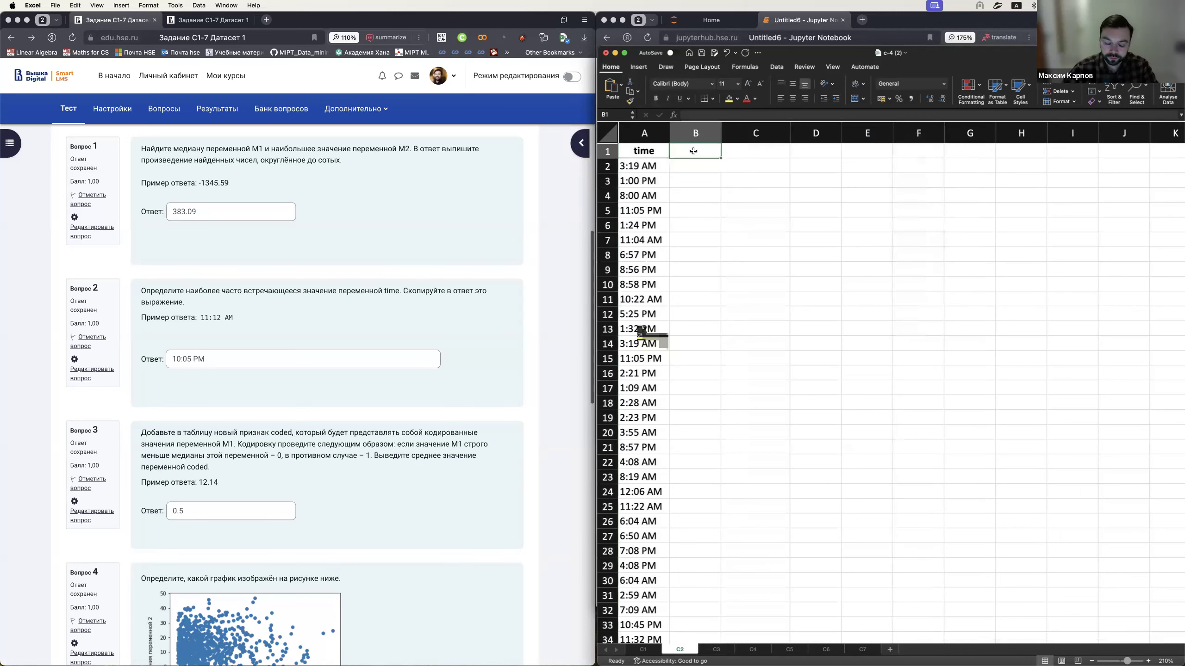
pyautogui.write('count')
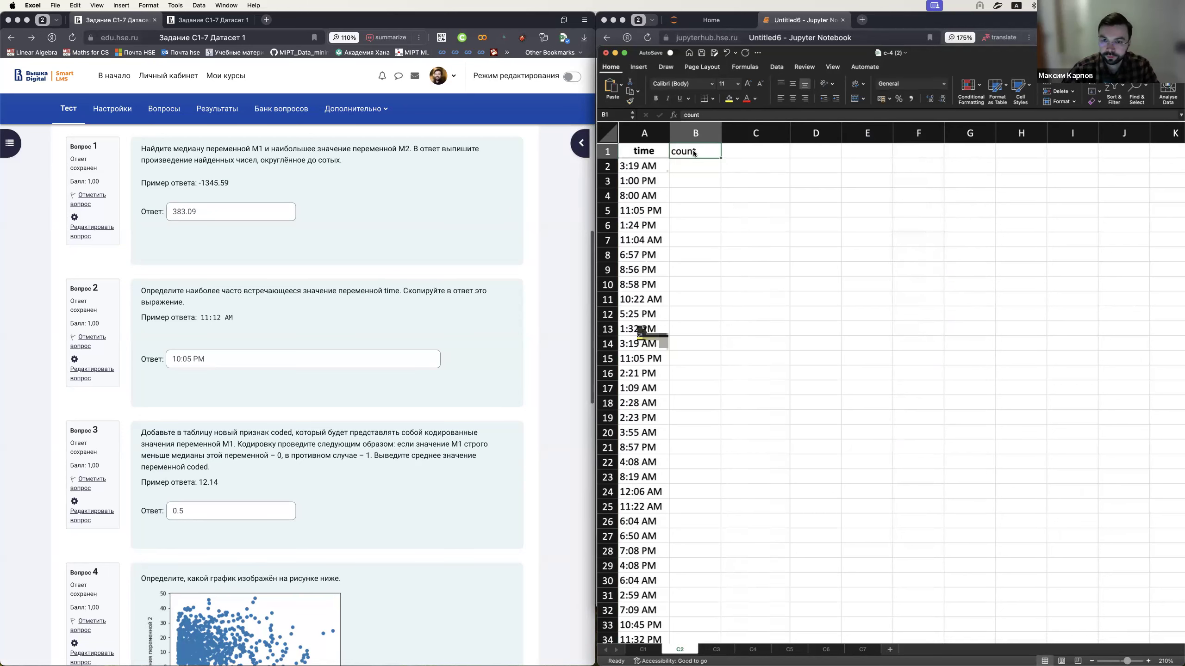
pyautogui.write('10:05 PM')
pyautogui.press('super+z')
pyautogui.press('super+b')
pyautogui.press('Return')
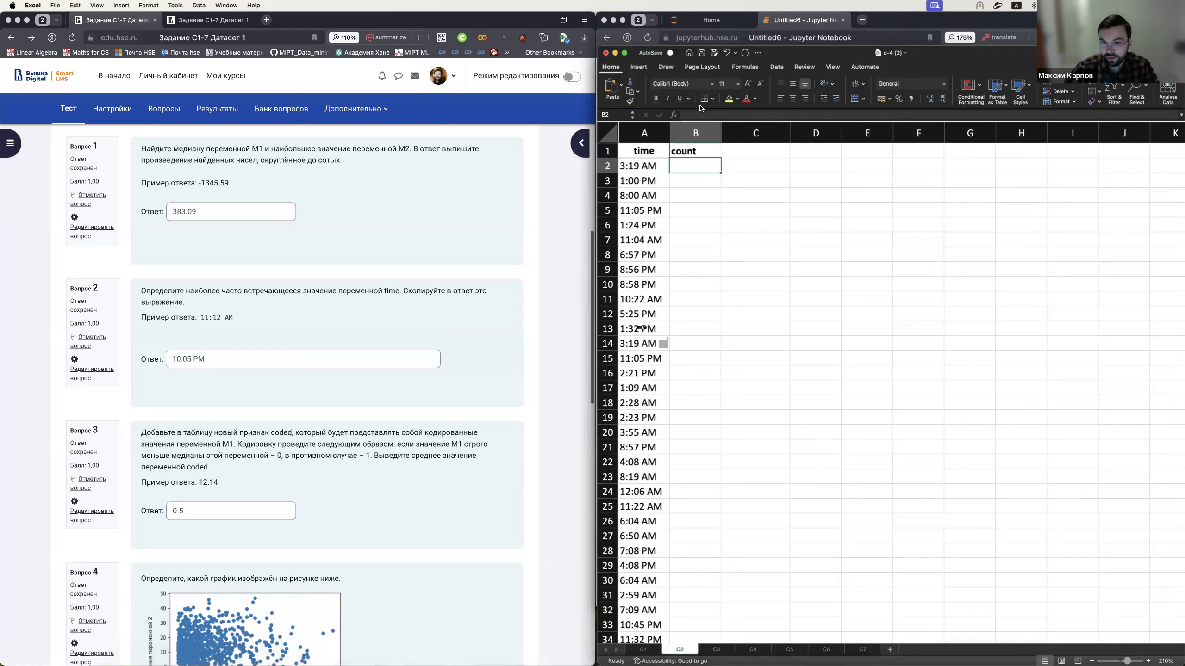
# - Enter the formula =COUNTIF(A2:A1001; A2) in B2 to count occurrences of the first time value
pyautogui.write('=')
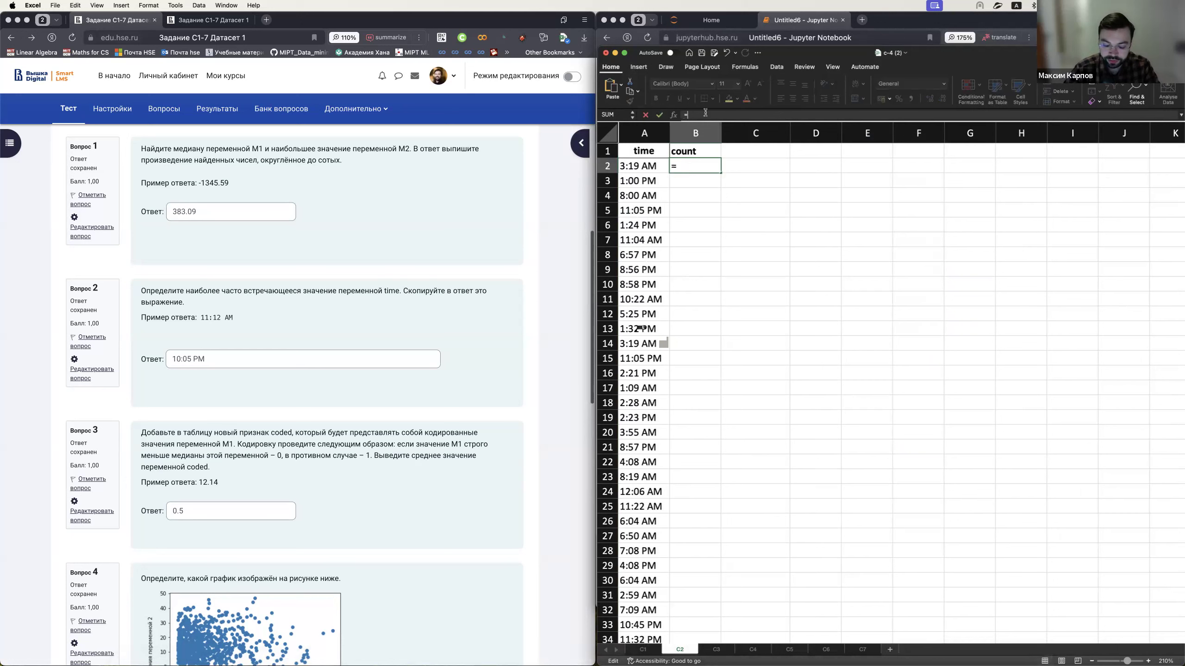
pyautogui.write('COUNTIF')
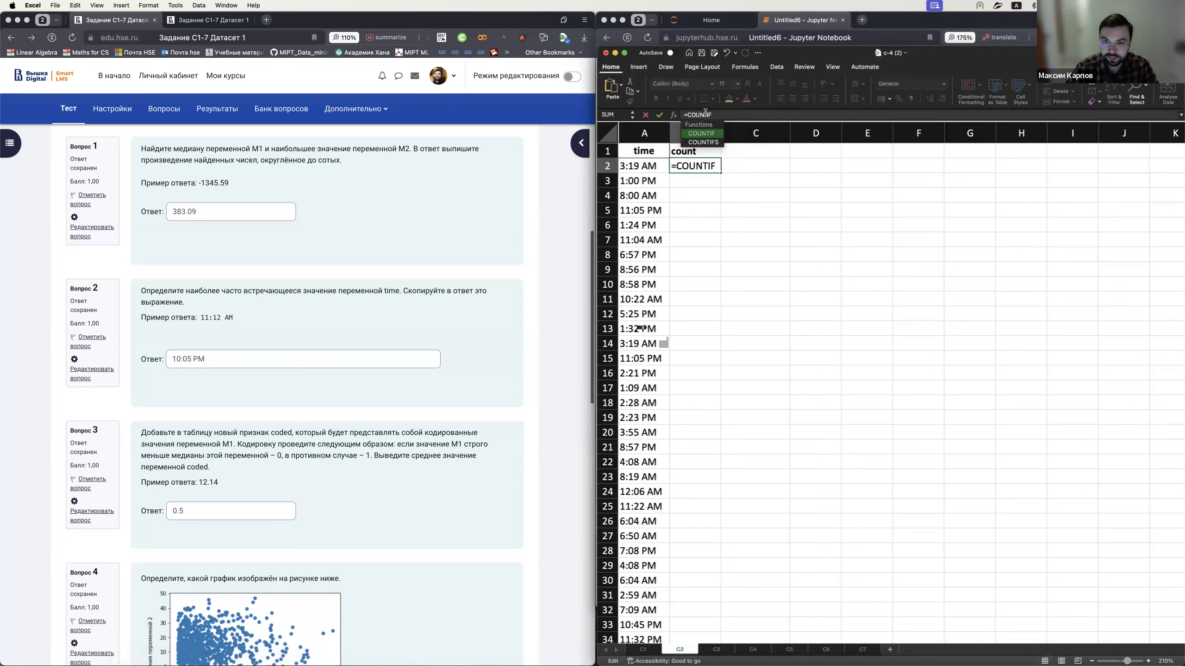
pyautogui.write('(')
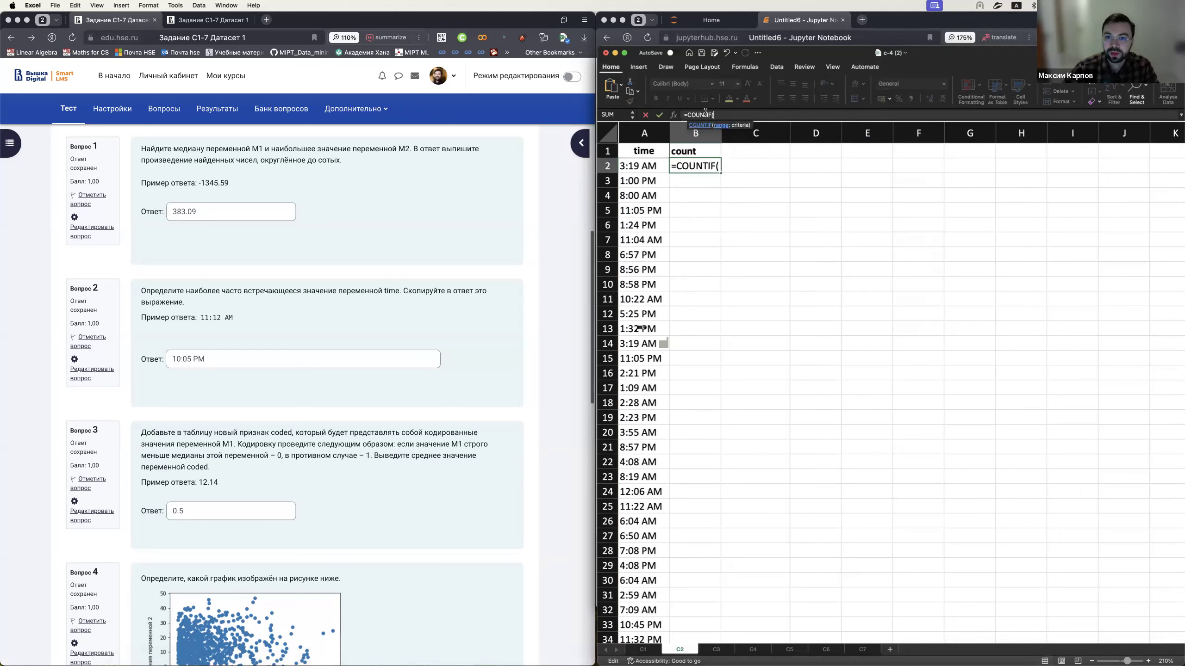
pyautogui.click(648, 167)
pyautogui.hotkey('shift', 'Down')
pyautogui.hotkey('ctrl', 'shift', 'Down')
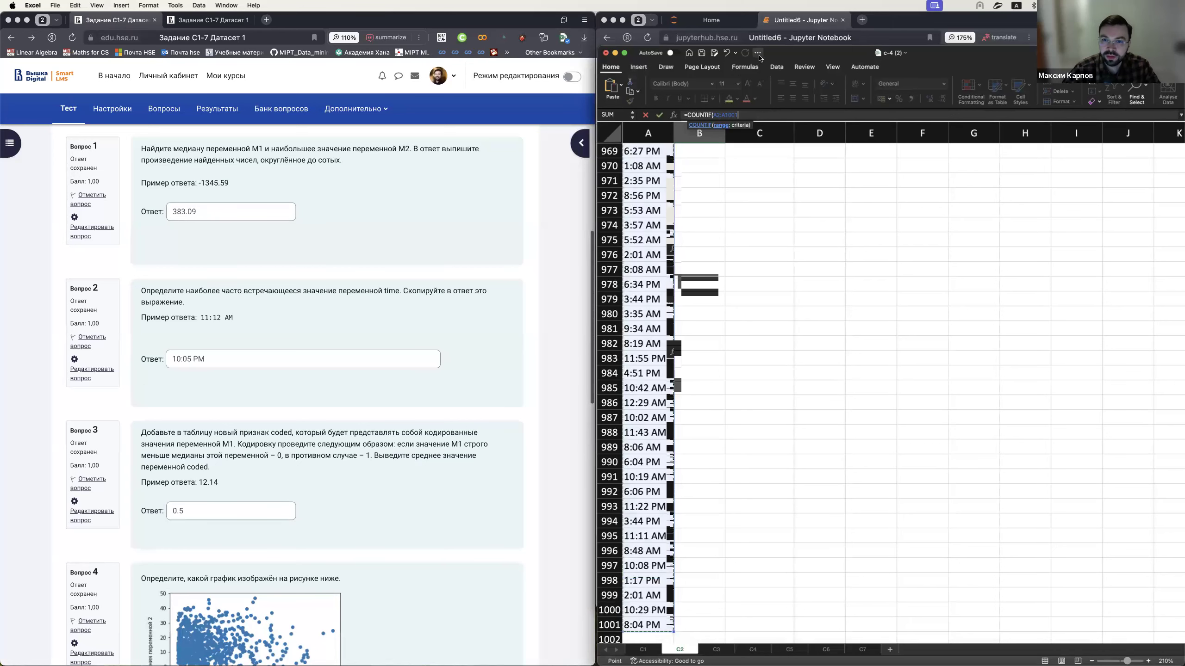
pyautogui.write(';')
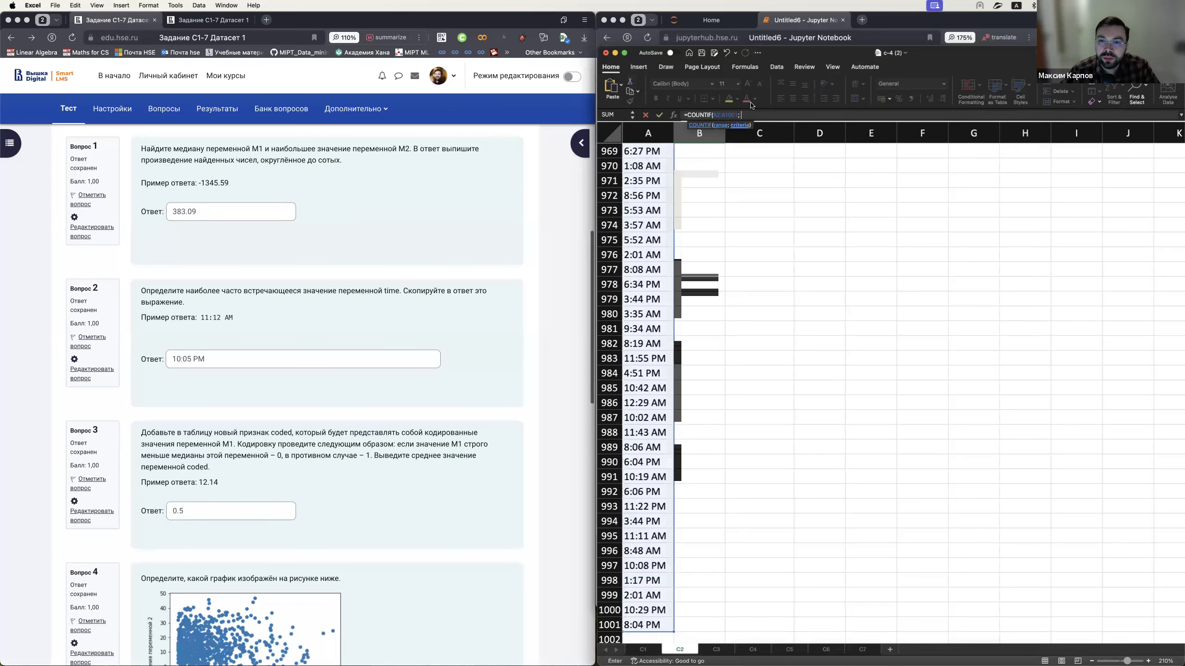
pyautogui.scroll(15, 644, 246)
pyautogui.scroll(20, 644, 246)
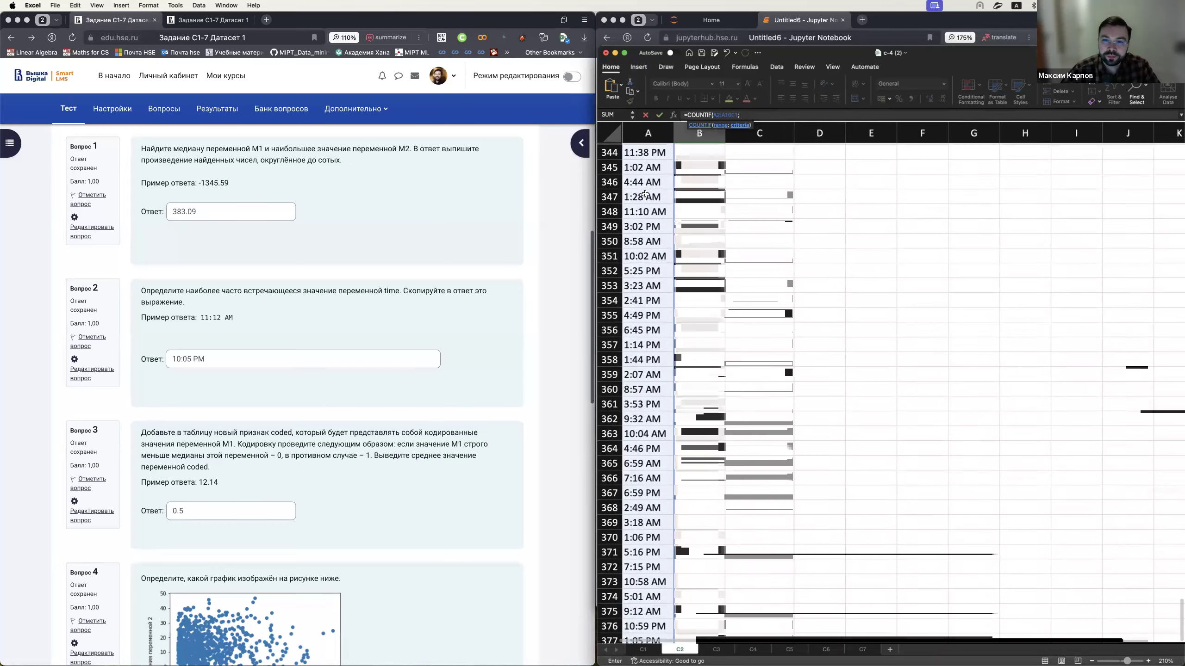
pyautogui.scroll(2, 645, 194)
pyautogui.write('A')
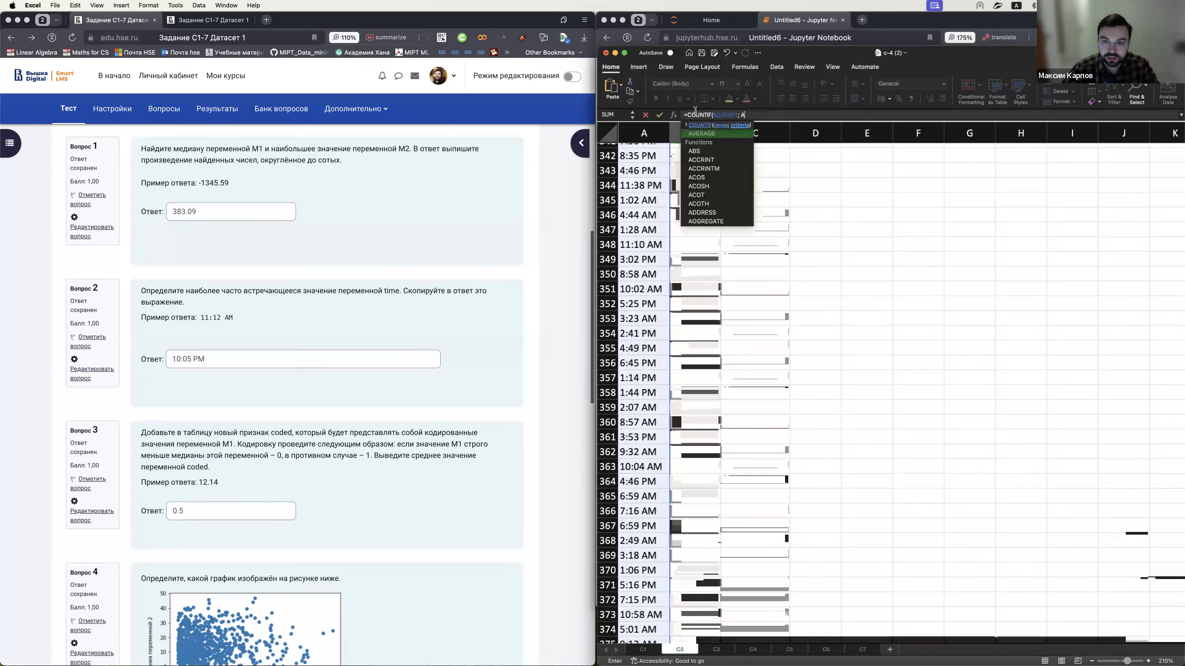
pyautogui.press('Escape')
pyautogui.press('Escape')
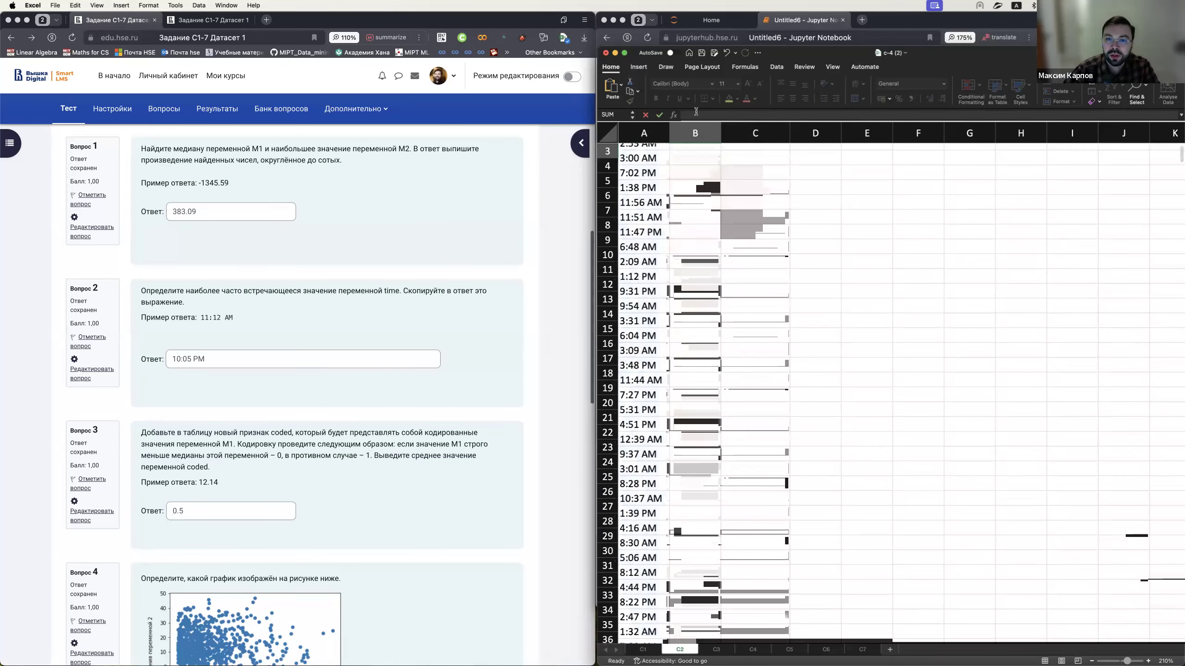
# - Fill the COUNTIF formula from B2 down the whole count column
pyautogui.scroll(2, 722, 207)
pyautogui.moveTo(690, 195); pyautogui.dragTo(702, 166)
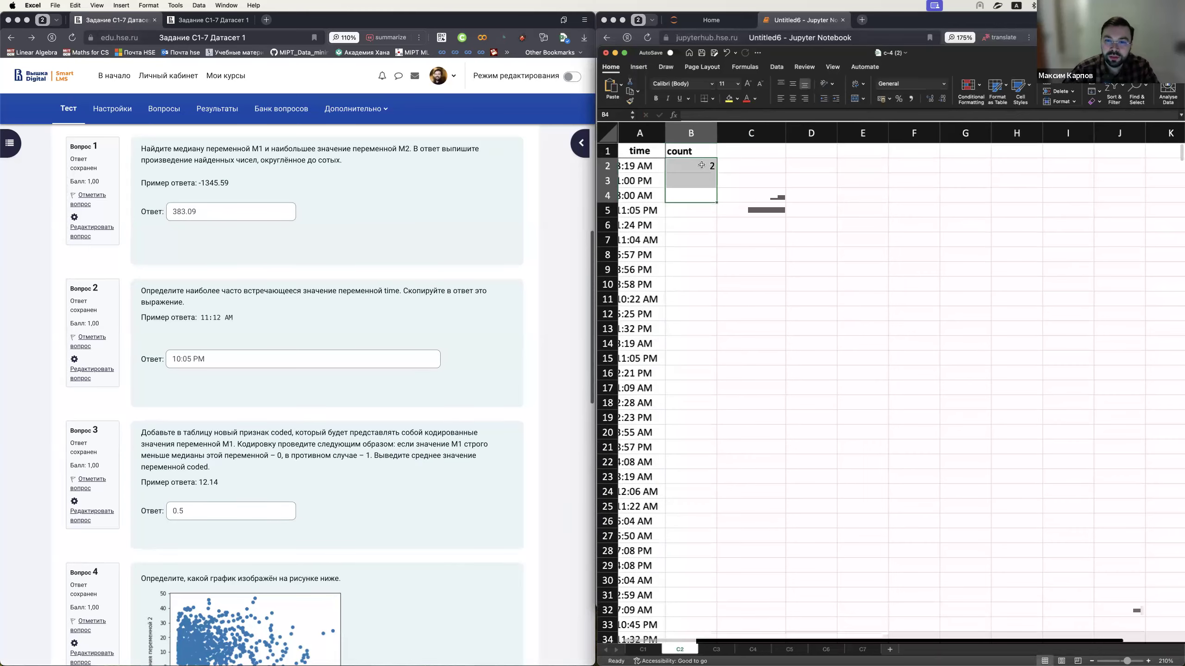
pyautogui.click(695, 166)
pyautogui.hscroll(-1, 720, 173)
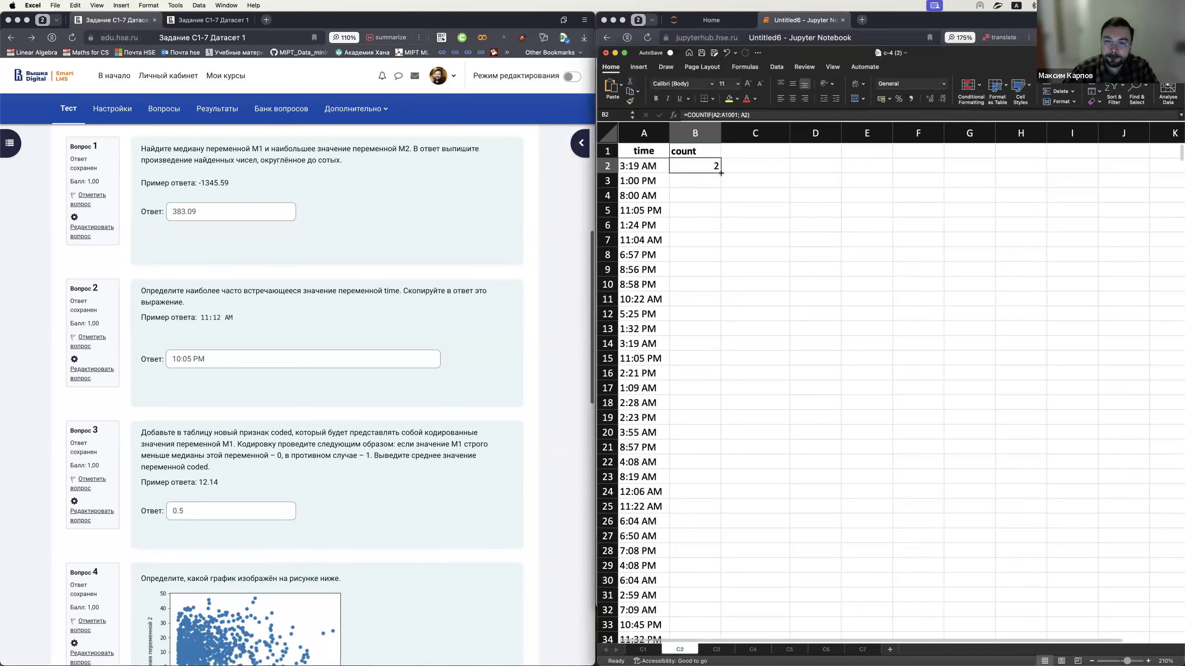
pyautogui.doubleClick(720, 173)
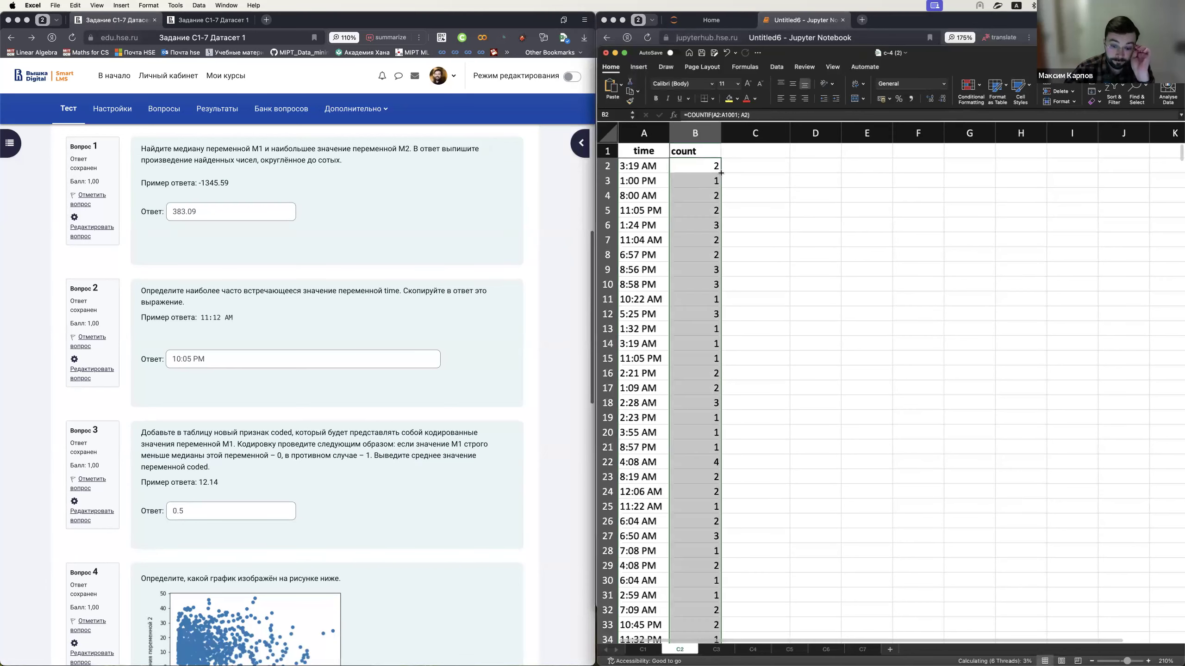
pyautogui.click(751, 210)
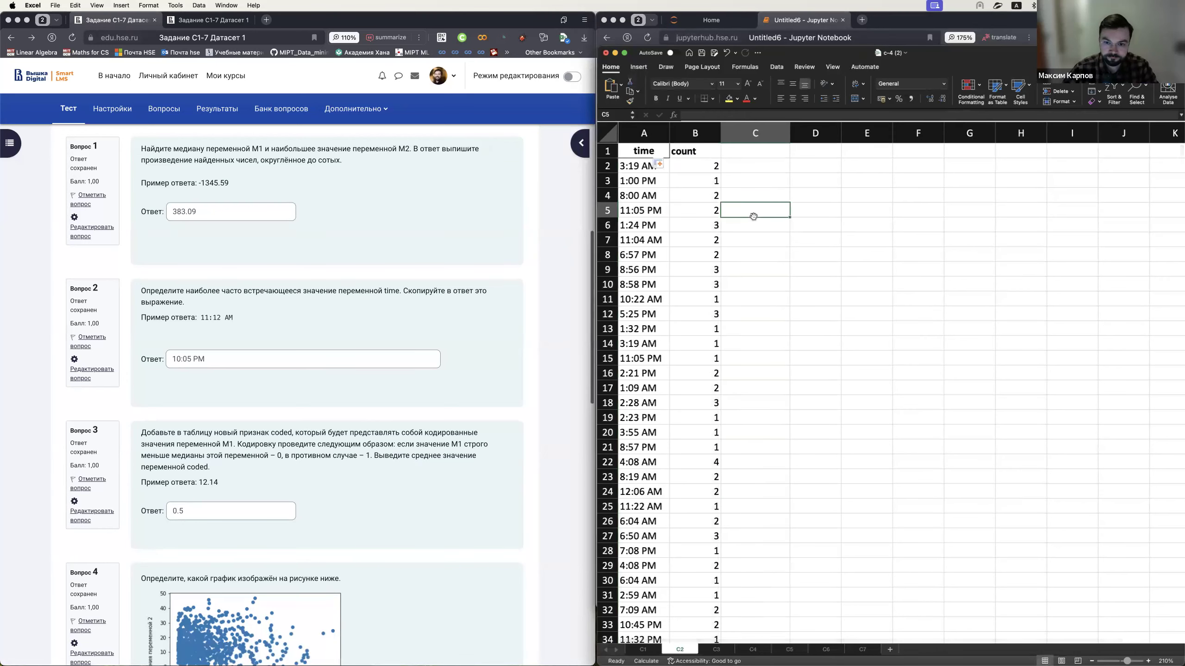
# - Search the sheet for 10:05, go through the matching cells to check their counts, and close the search
pyautogui.press('super+f')
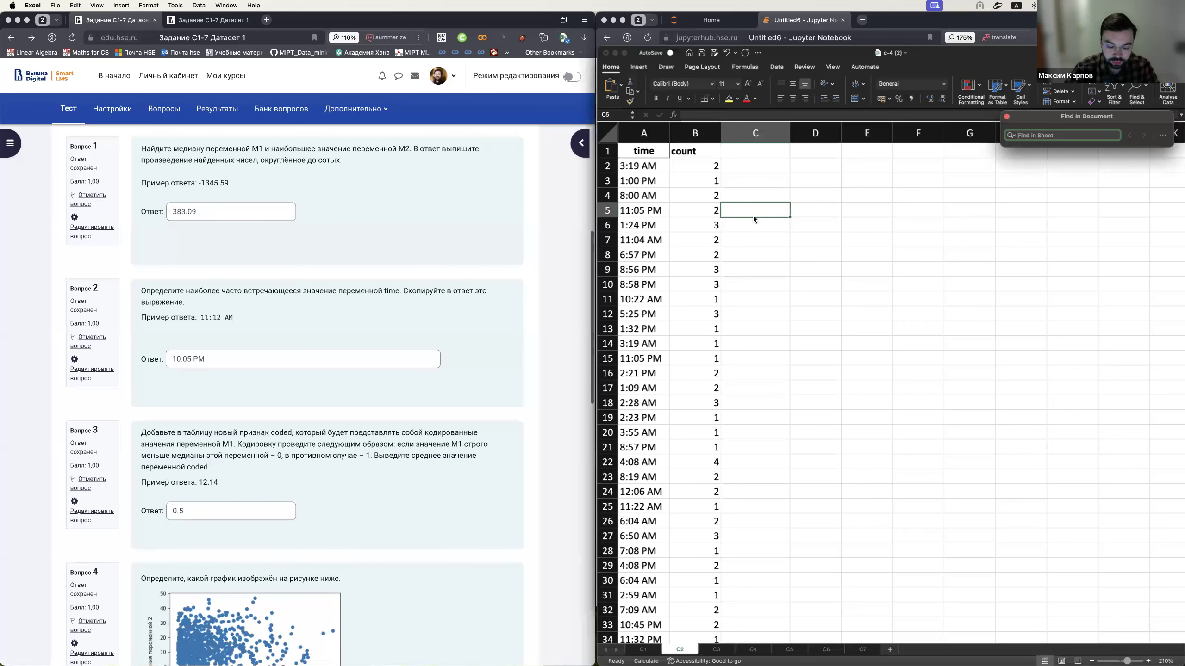
pyautogui.write('10:05')
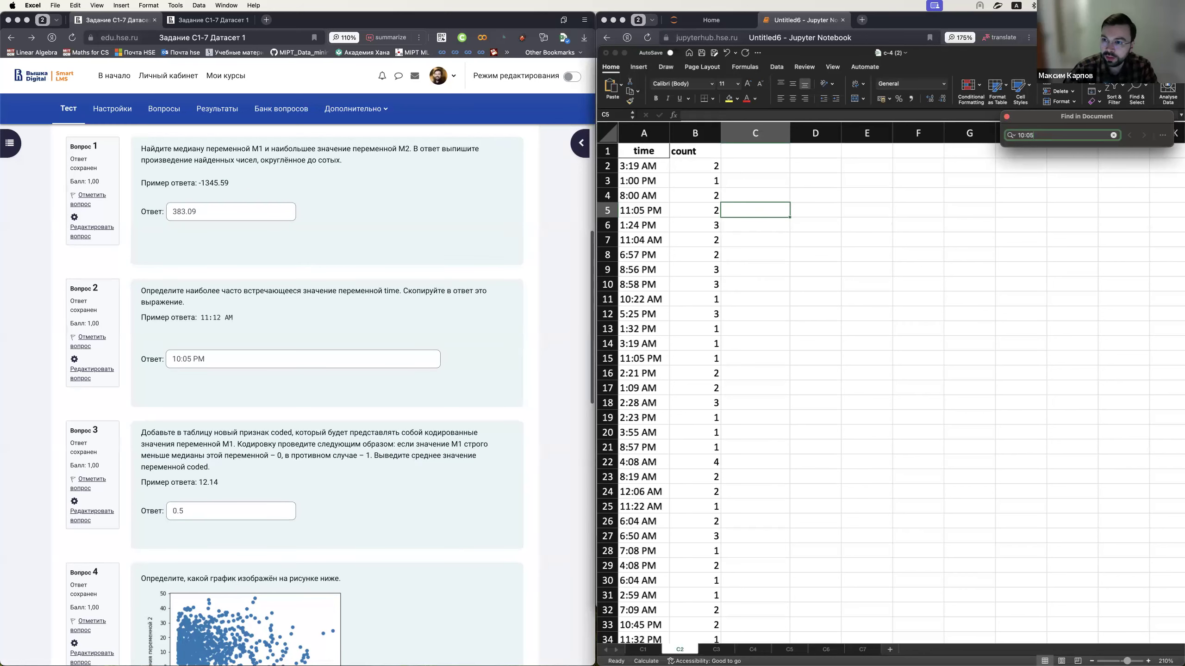
pyautogui.press('Return')
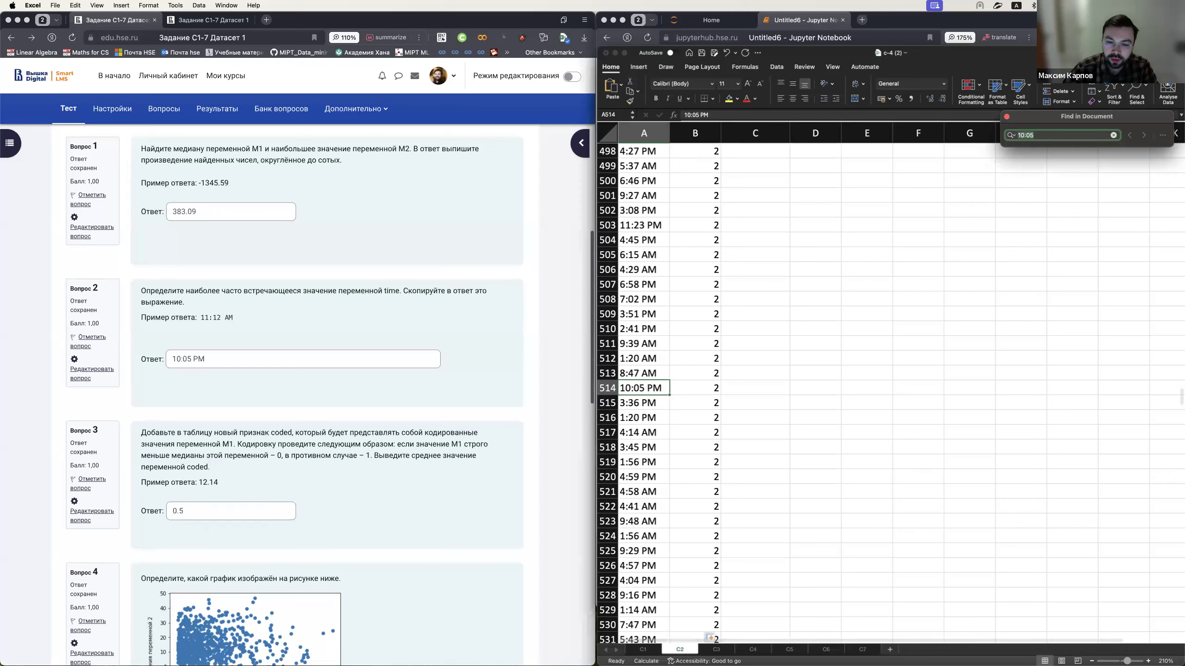
pyautogui.press('Return')
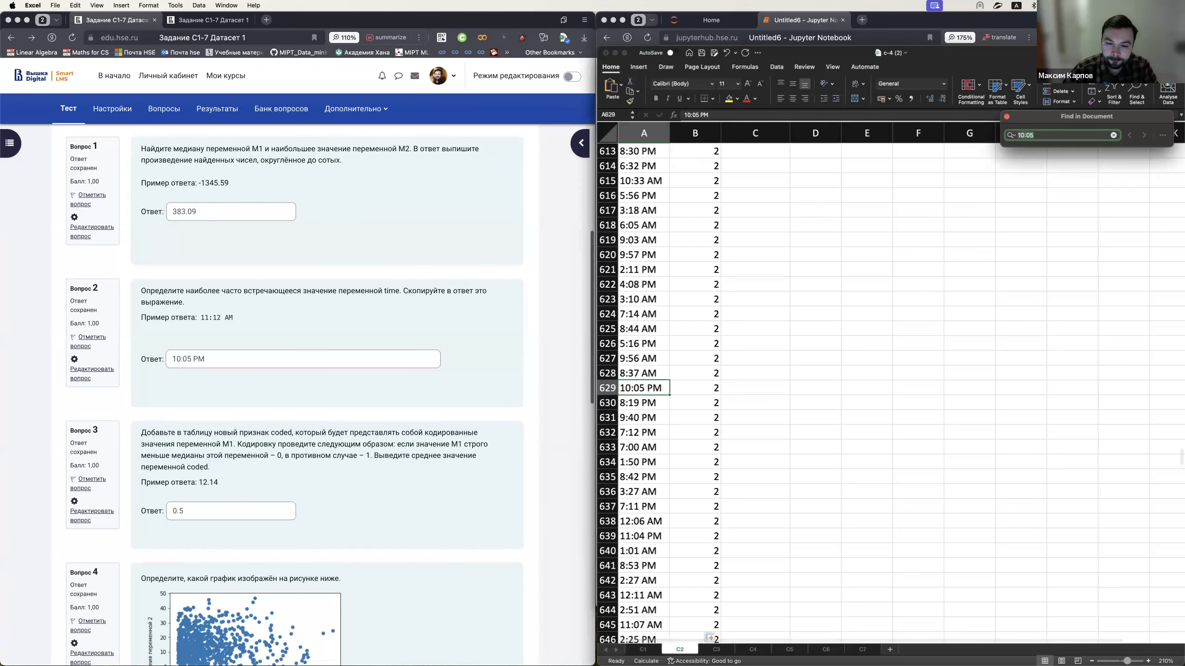
pyautogui.press('Return')
pyautogui.press('Return')
pyautogui.press('Return')
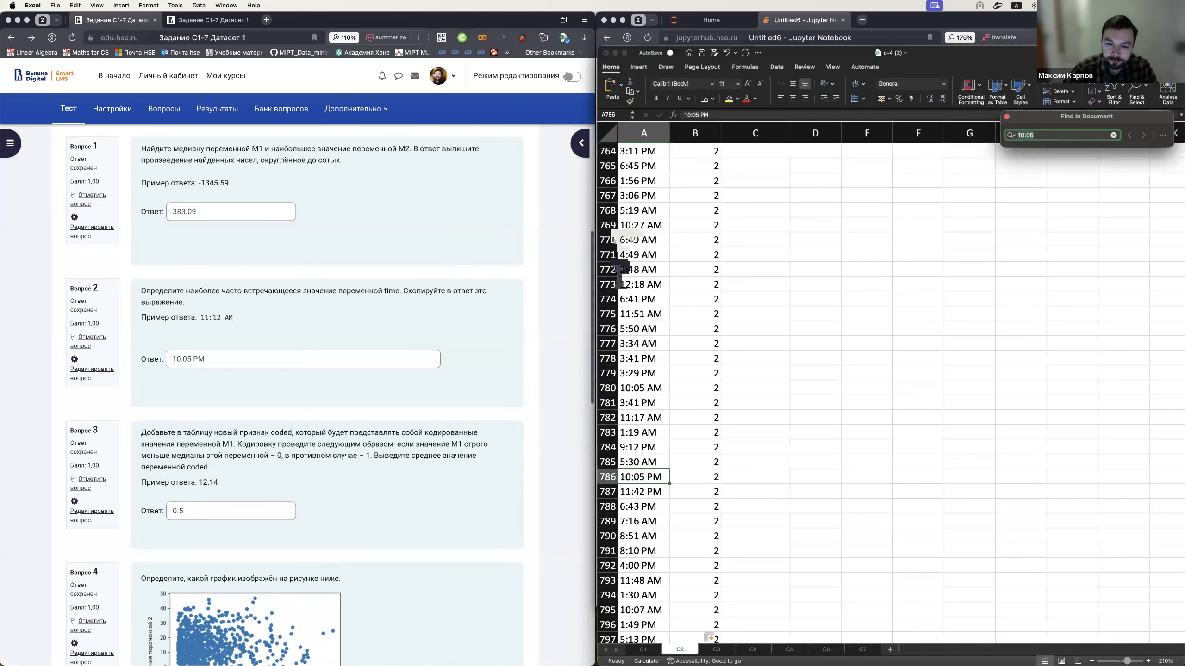
pyautogui.scroll(15, 620, 271)
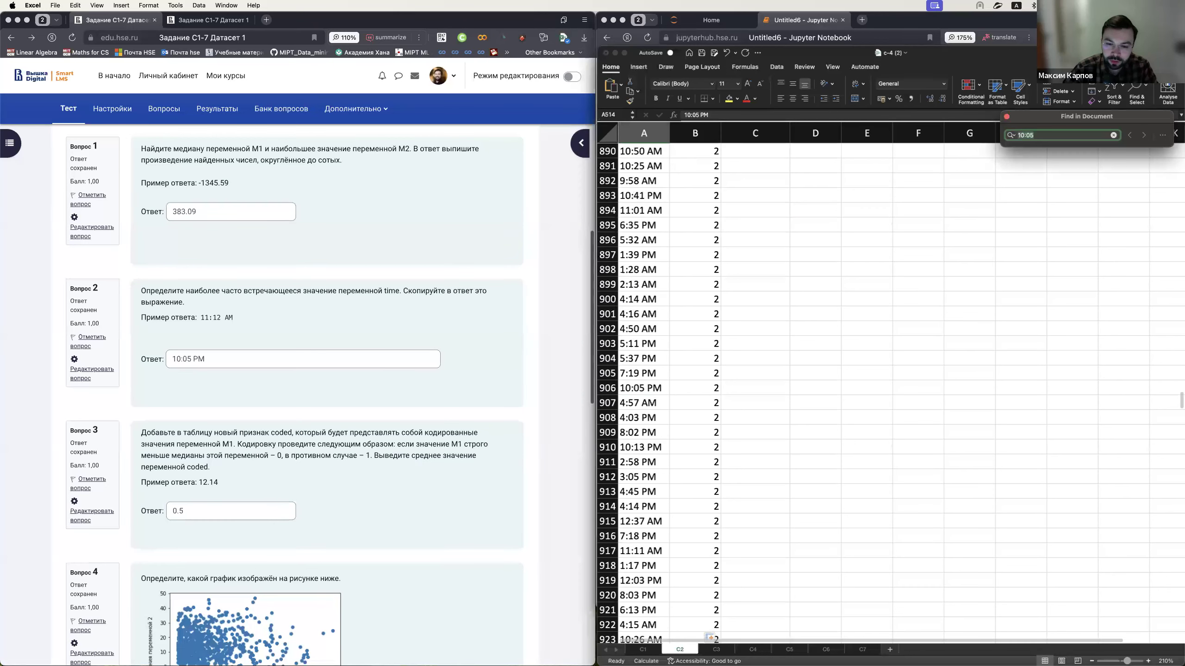
pyautogui.click(639, 386)
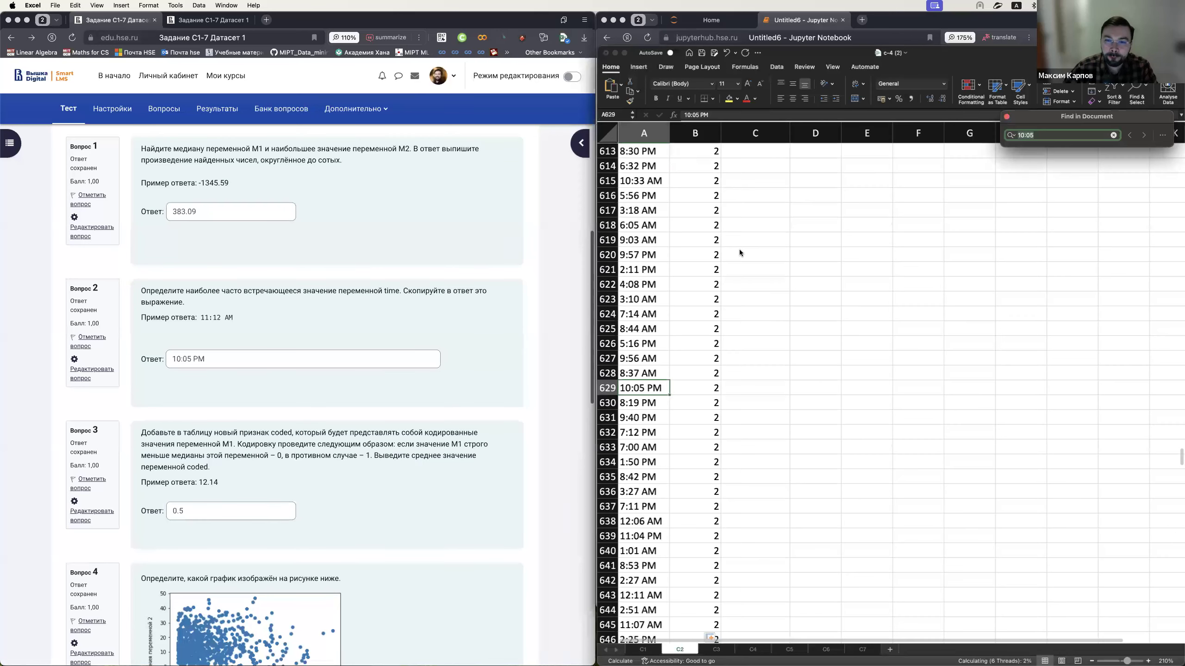
pyautogui.click(1006, 116)
# - Inspect the range and criterion references of the COUNTIF formula in B621 without editing it
pyautogui.click(720, 114)
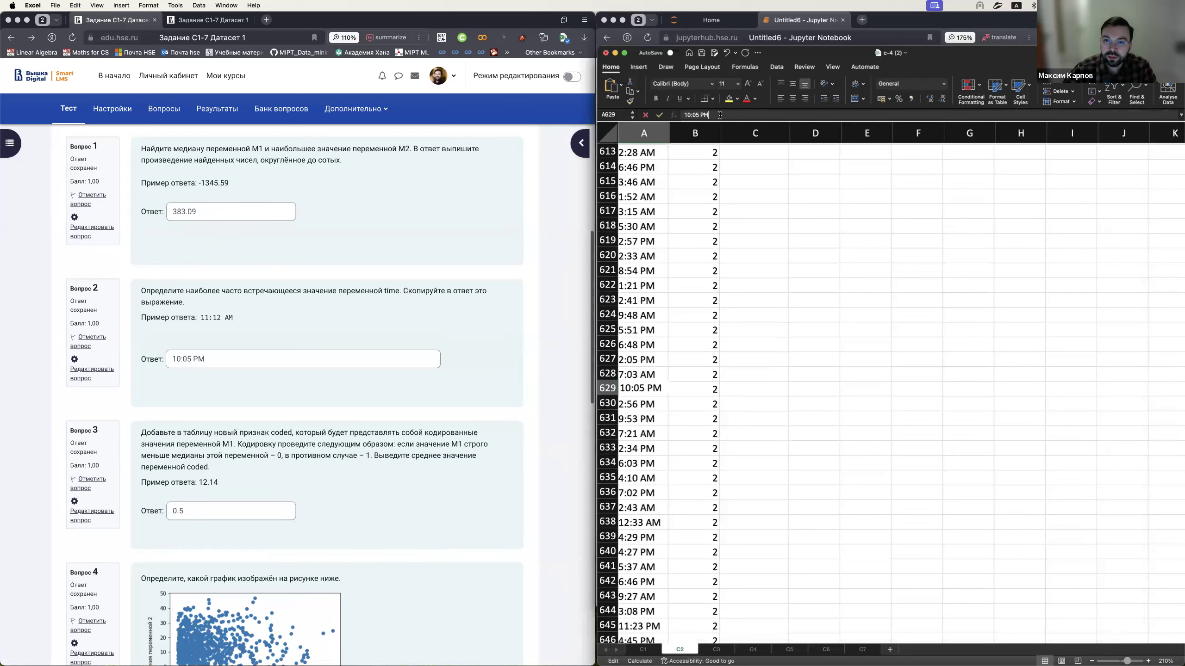
pyautogui.click(700, 271)
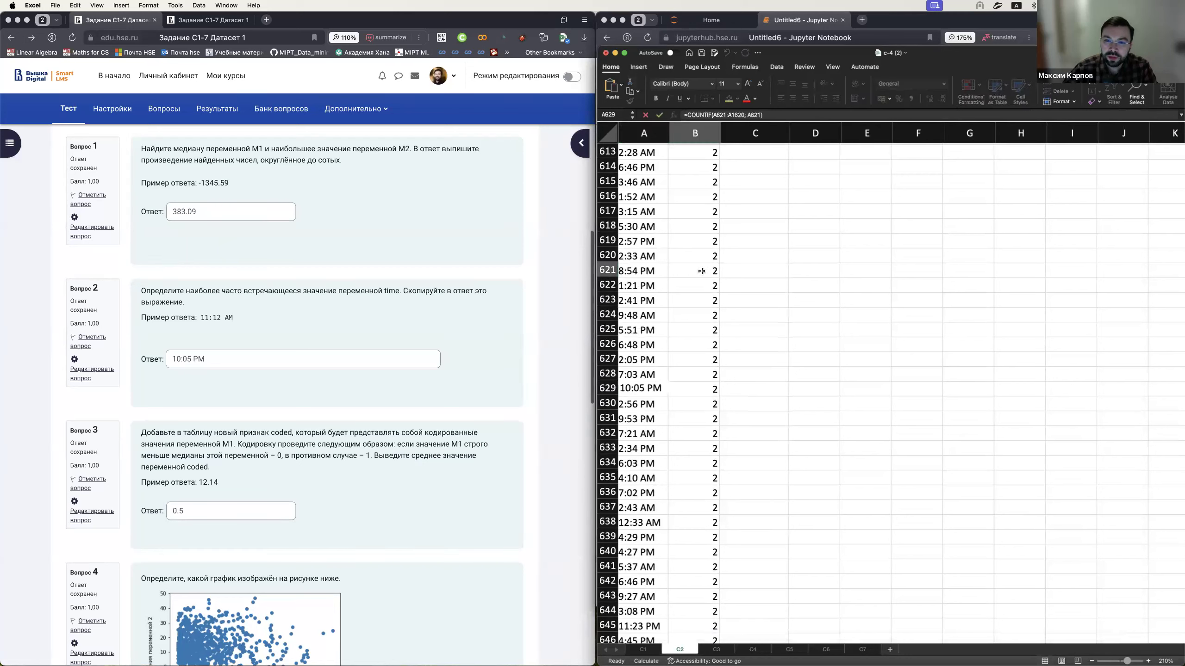
pyautogui.click(723, 114)
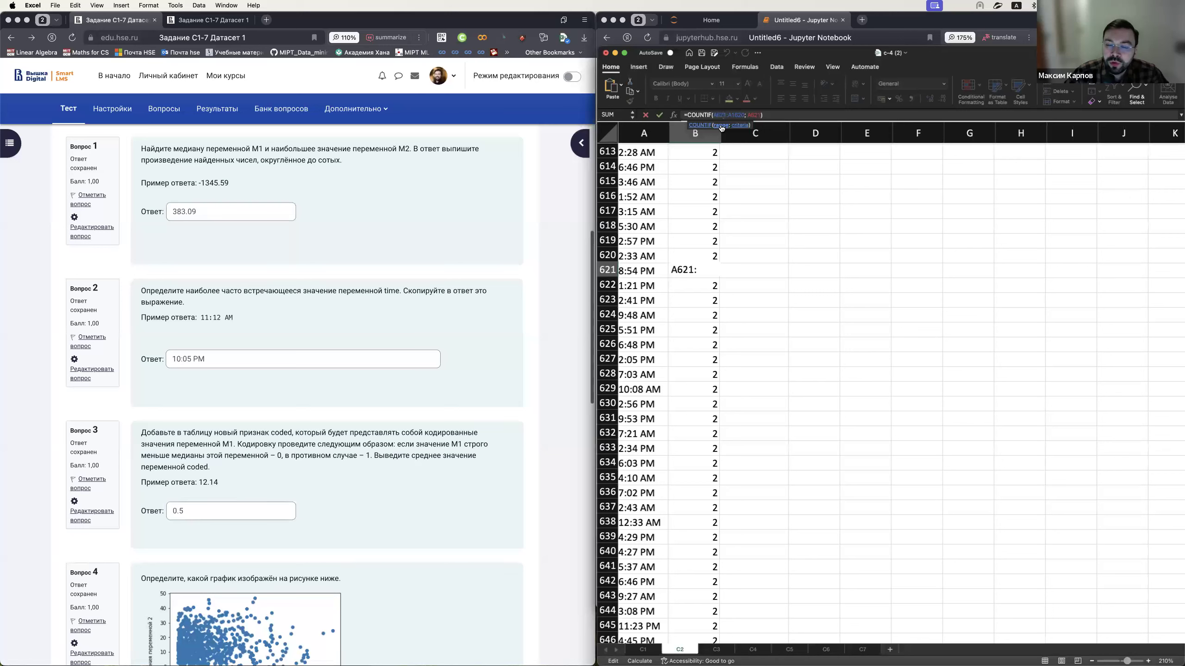
pyautogui.click(766, 214)
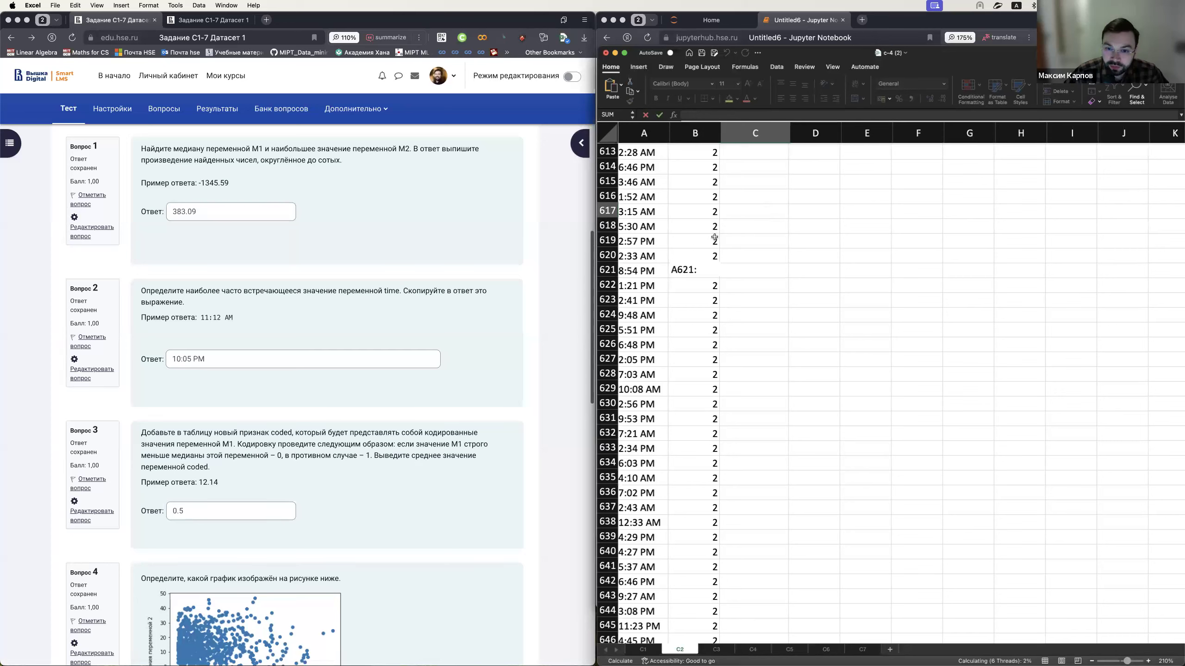
pyautogui.click(817, 268)
# - Check the COUNTIF range references in B315 and B312 of the count column
pyautogui.scroll(20, 764, 252)
pyautogui.scroll(10, 764, 252)
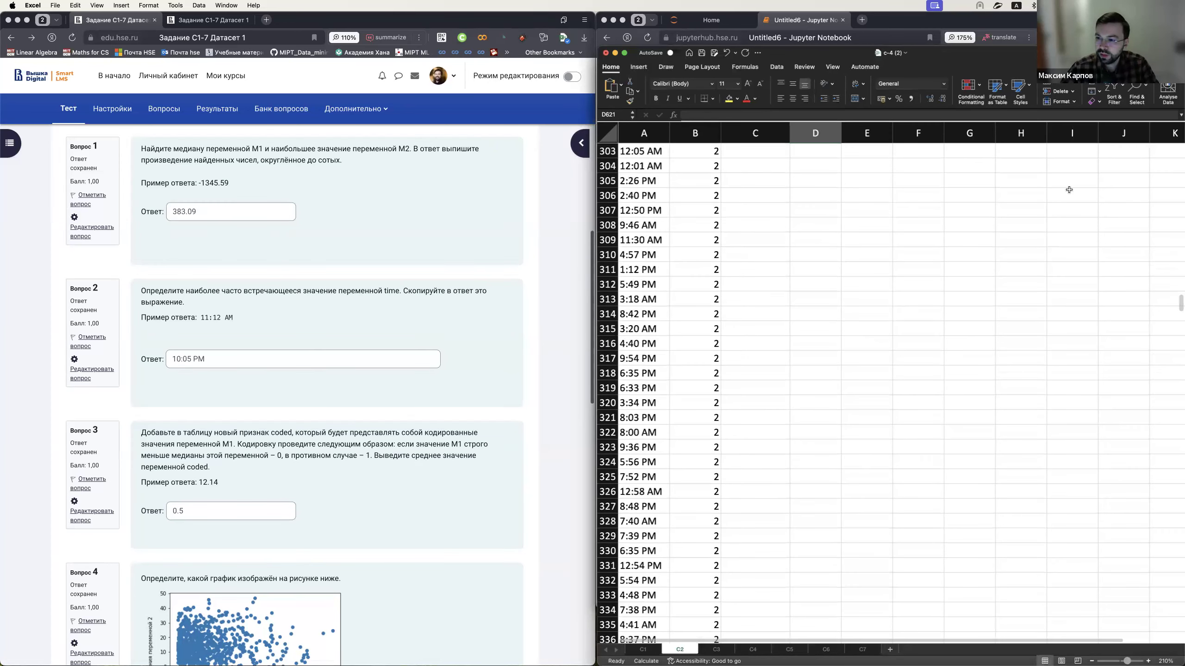
pyautogui.click(707, 328)
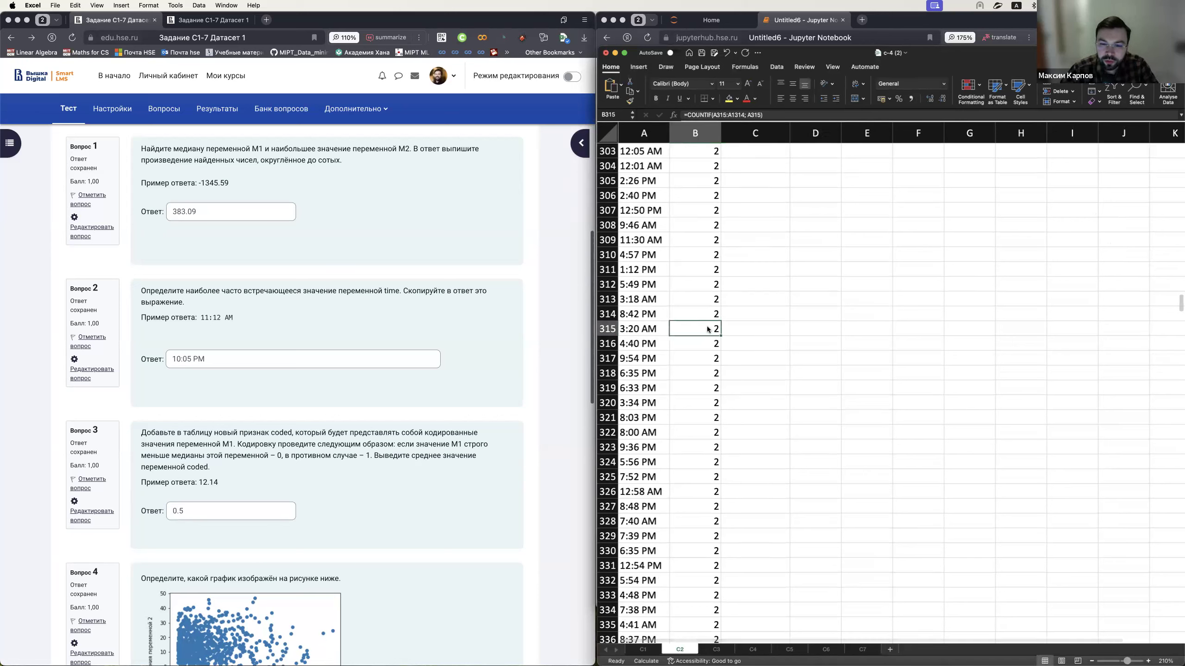
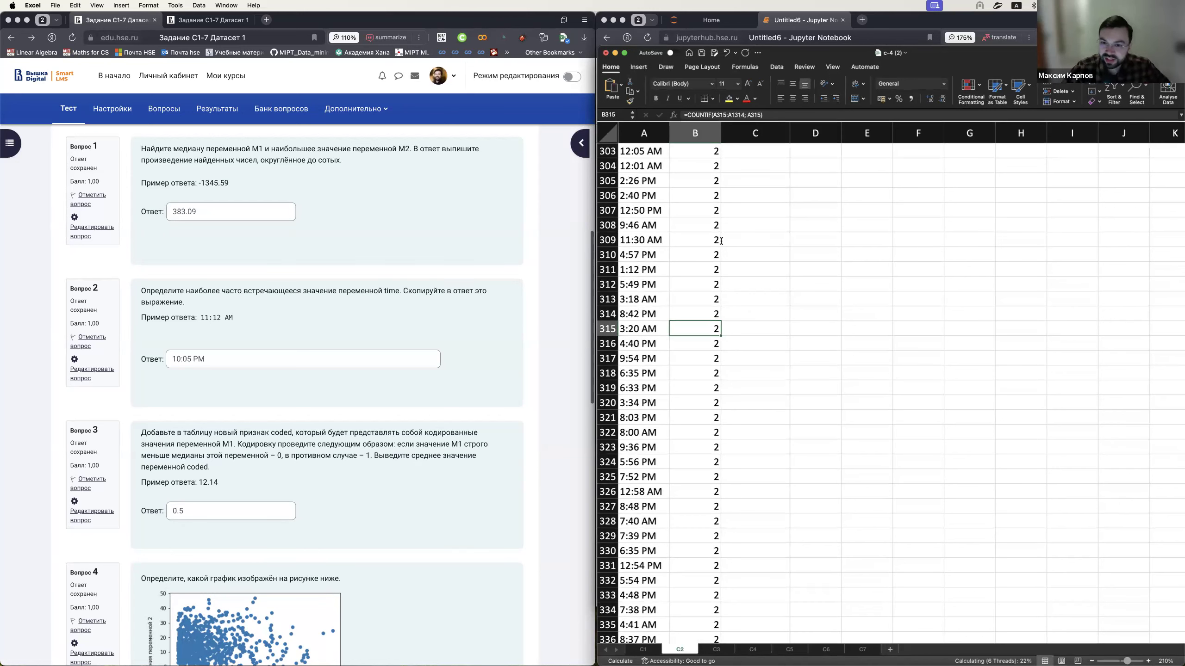
pyautogui.click(701, 281)
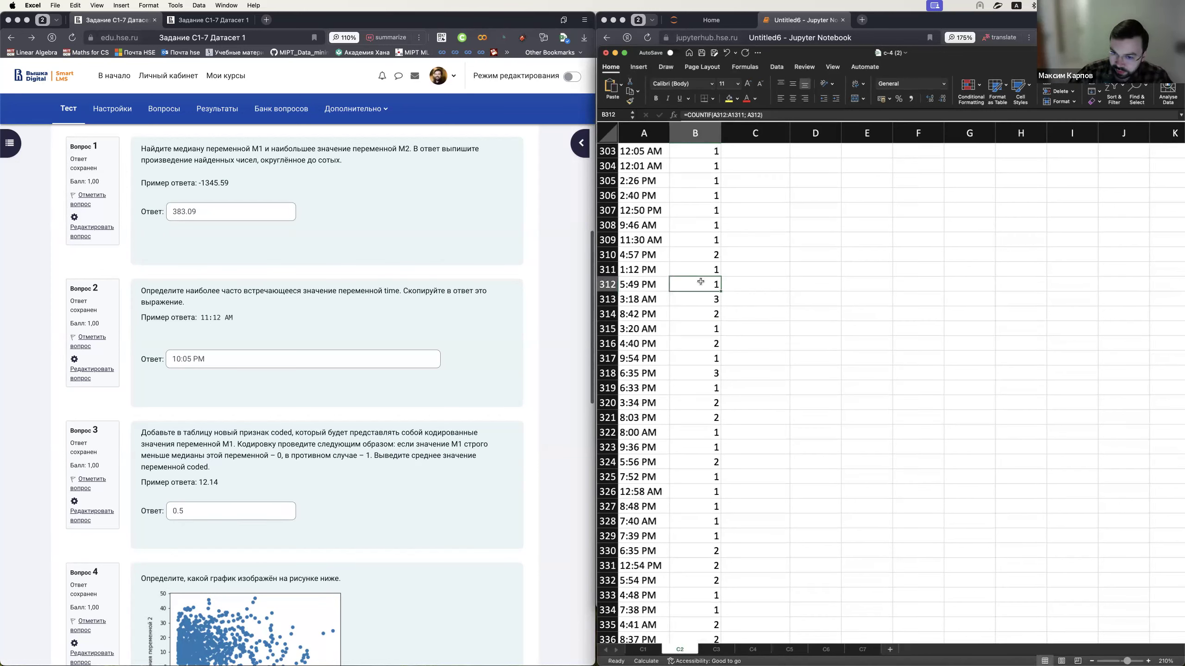
# - Check the installed Excel version in its About information and close that window
pyautogui.press('super+Up')
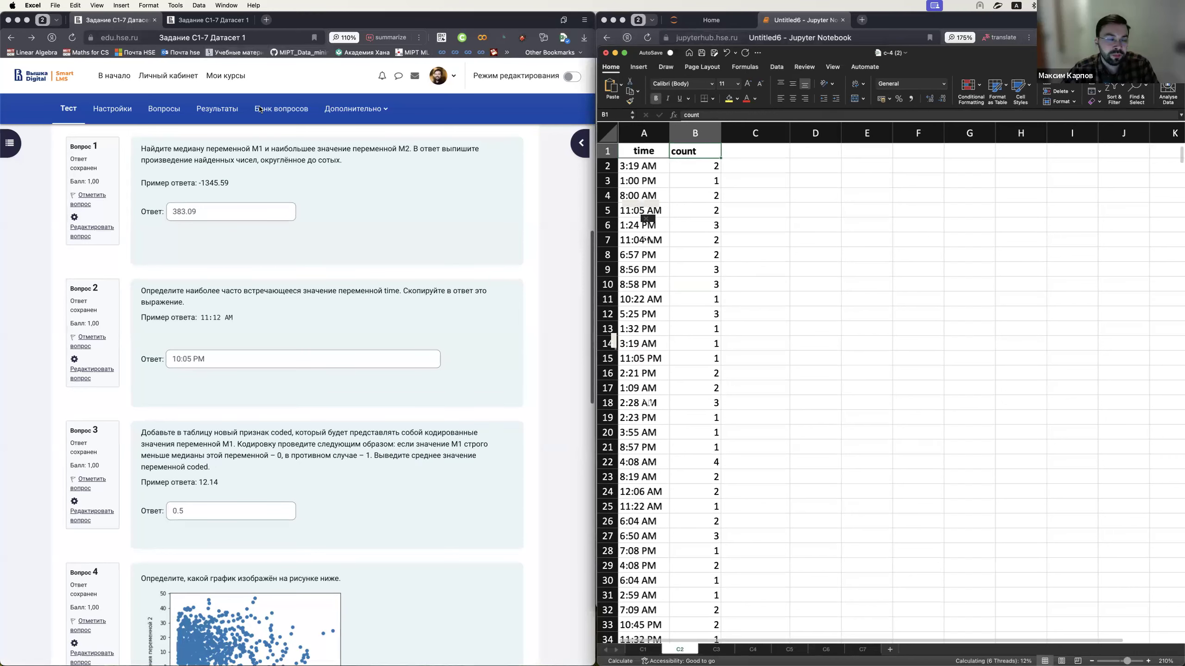
pyautogui.click(32, 5)
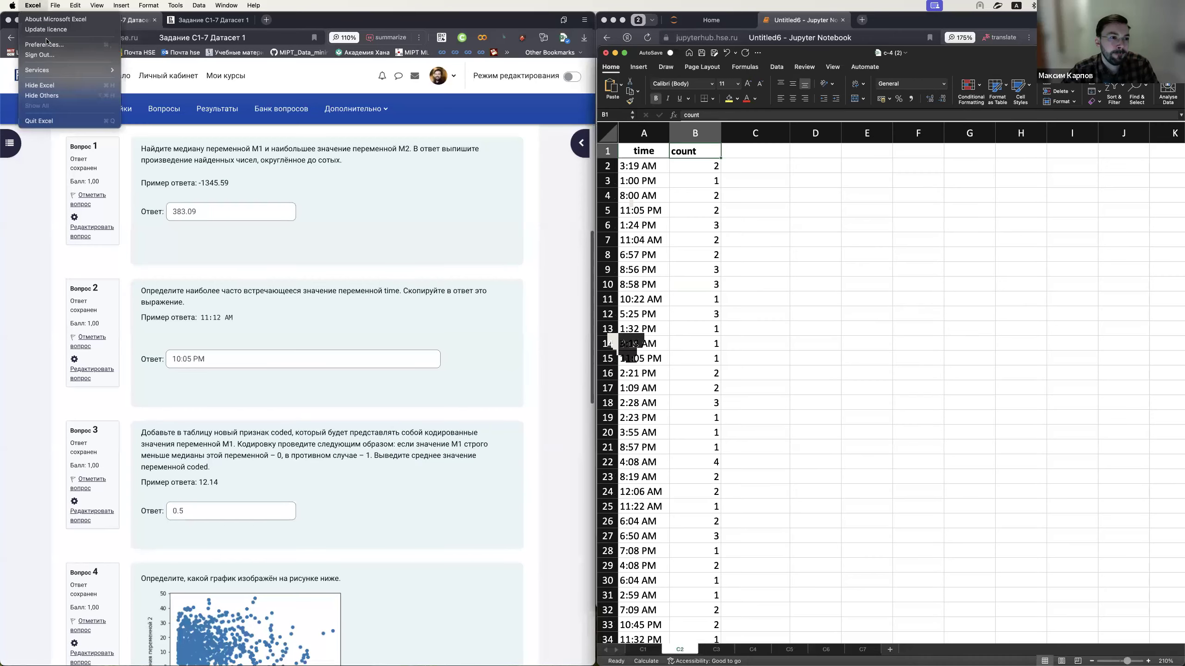
pyautogui.click(43, 20)
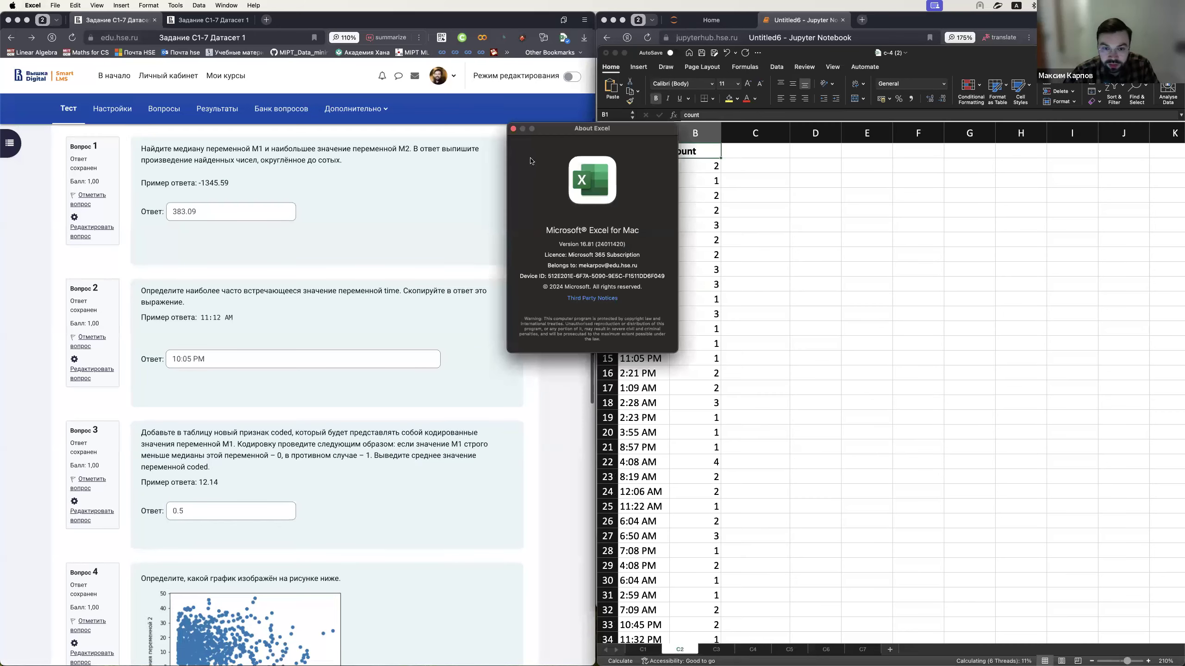
pyautogui.click(513, 128)
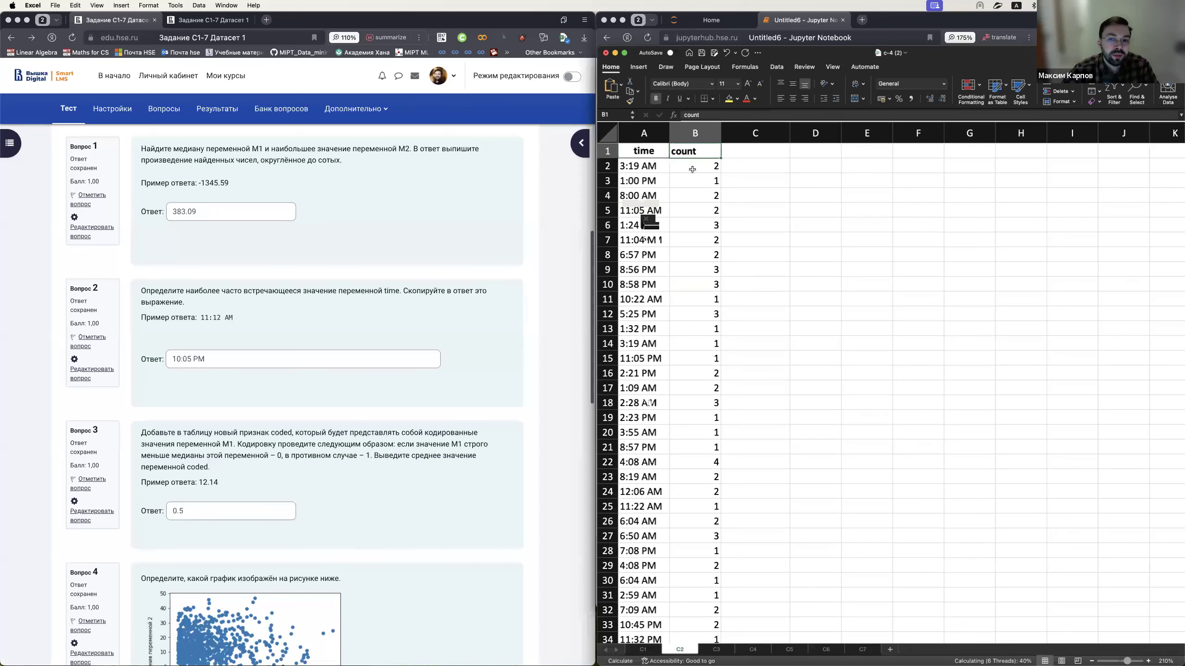
# - Check the COUNTIF references in B2 and undo the earlier fill of the count column below it
pyautogui.click(656, 167)
pyautogui.click(684, 166)
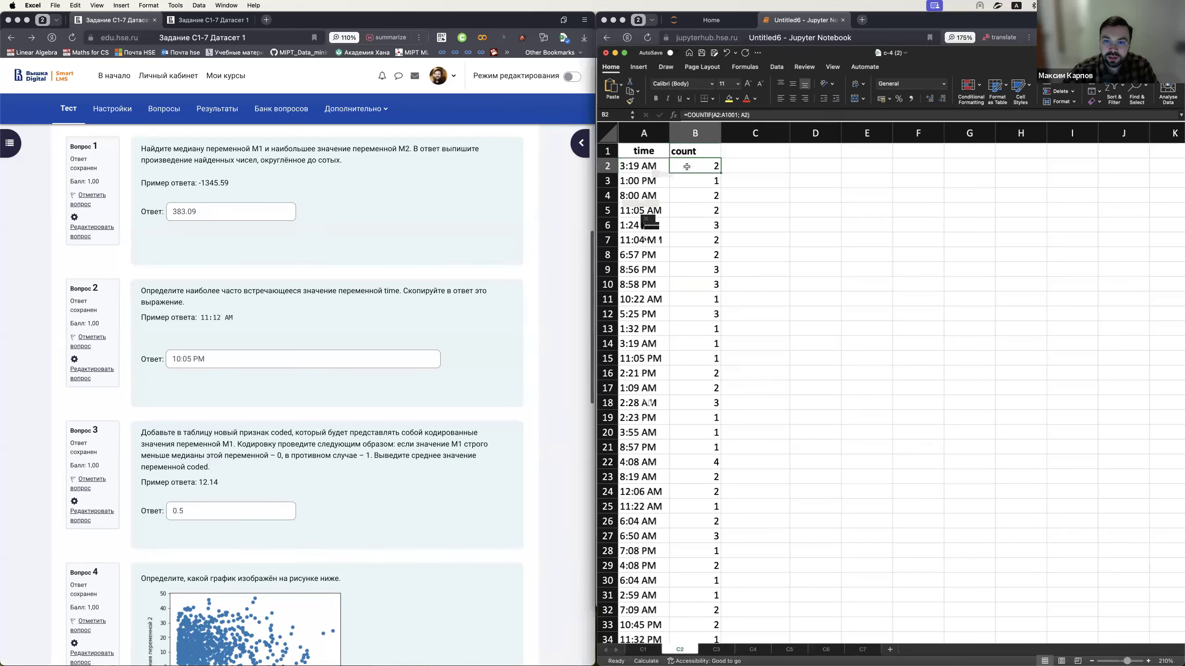
pyautogui.click(716, 116)
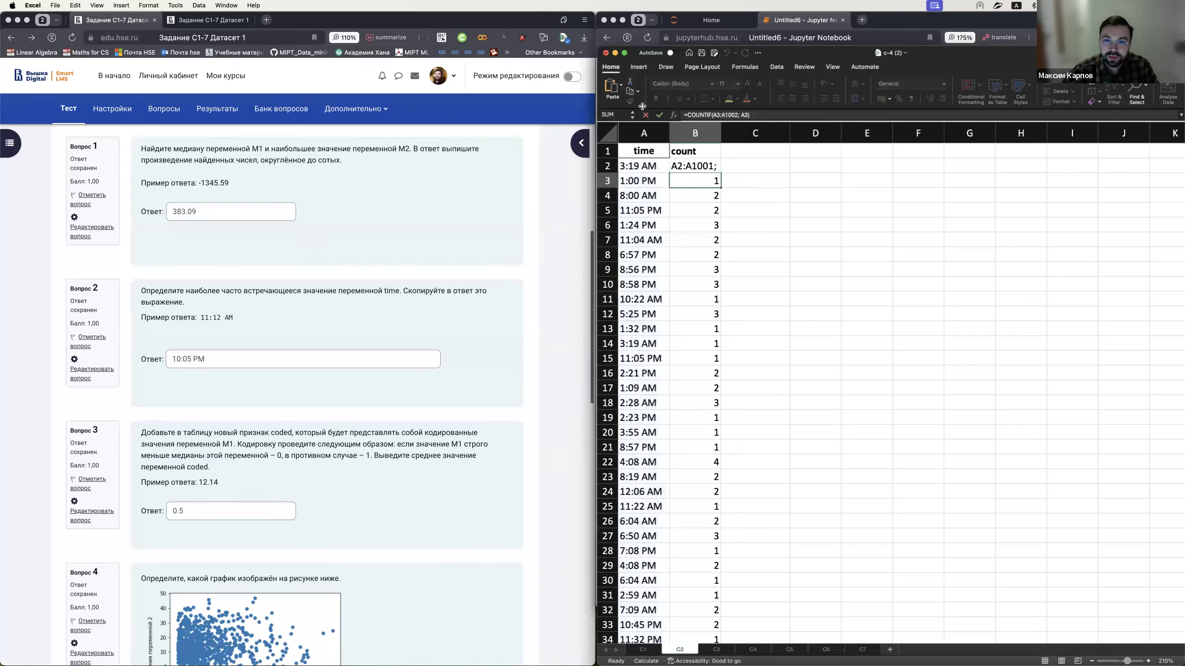
pyautogui.press('Return')
pyautogui.click(726, 53)
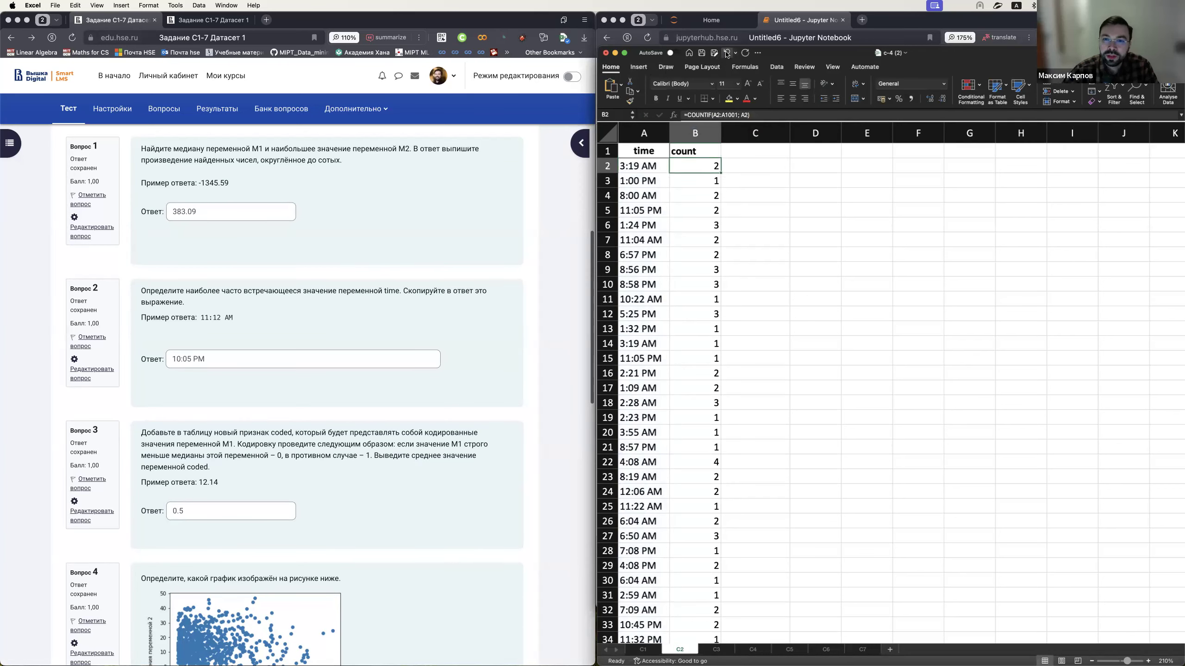
pyautogui.click(727, 53)
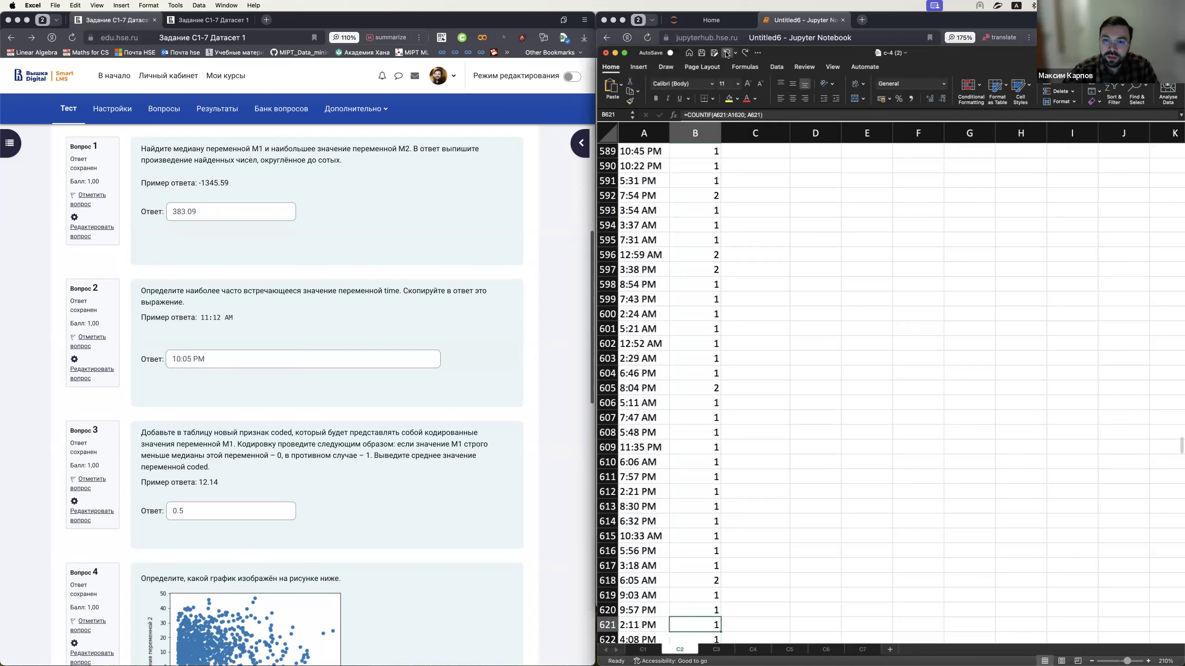
pyautogui.click(727, 54)
pyautogui.click(727, 53)
pyautogui.scroll(1, 724, 168)
# - Change B2 to =COUNTIF(A$2:A$1001; A2) with locked range rows and fill it down the whole count column
pyautogui.click(779, 117)
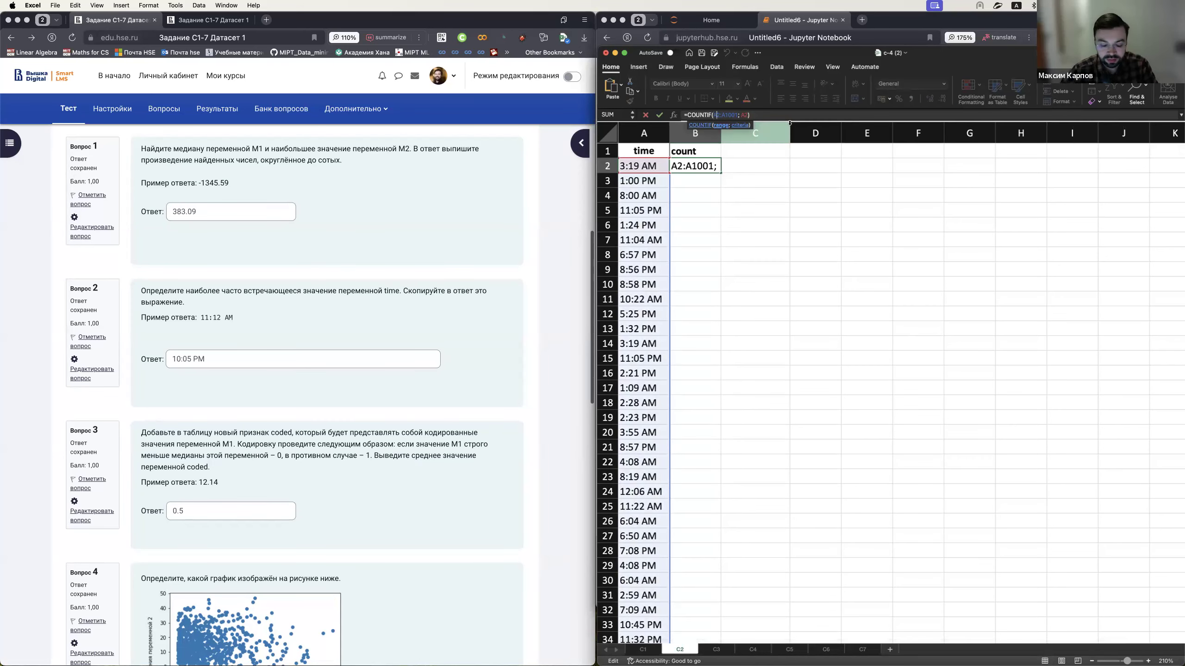
pyautogui.write('$')
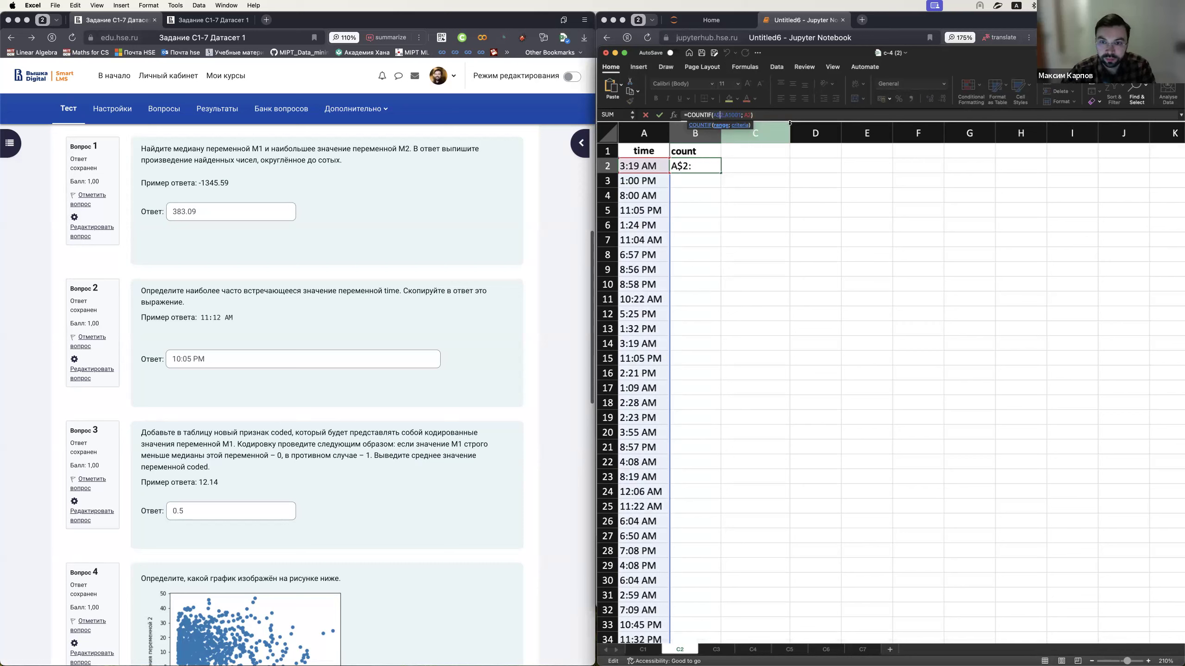
pyautogui.press('Right')
pyautogui.press('Right')
pyautogui.press('Right')
pyautogui.write('$')
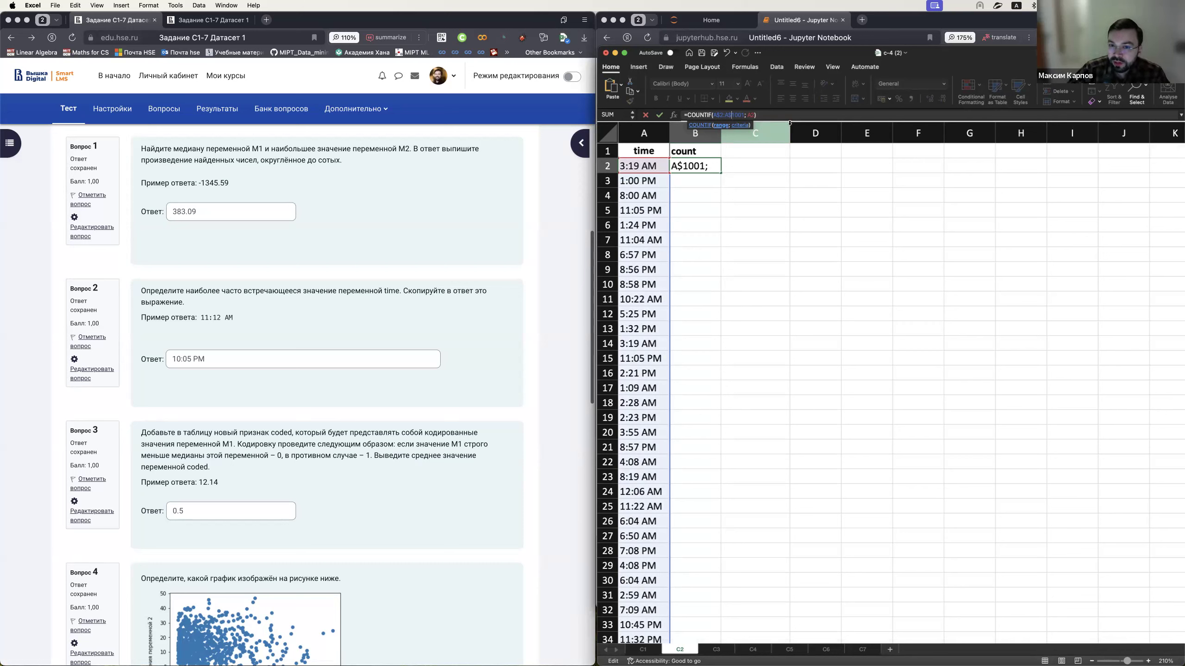
pyautogui.press('Return')
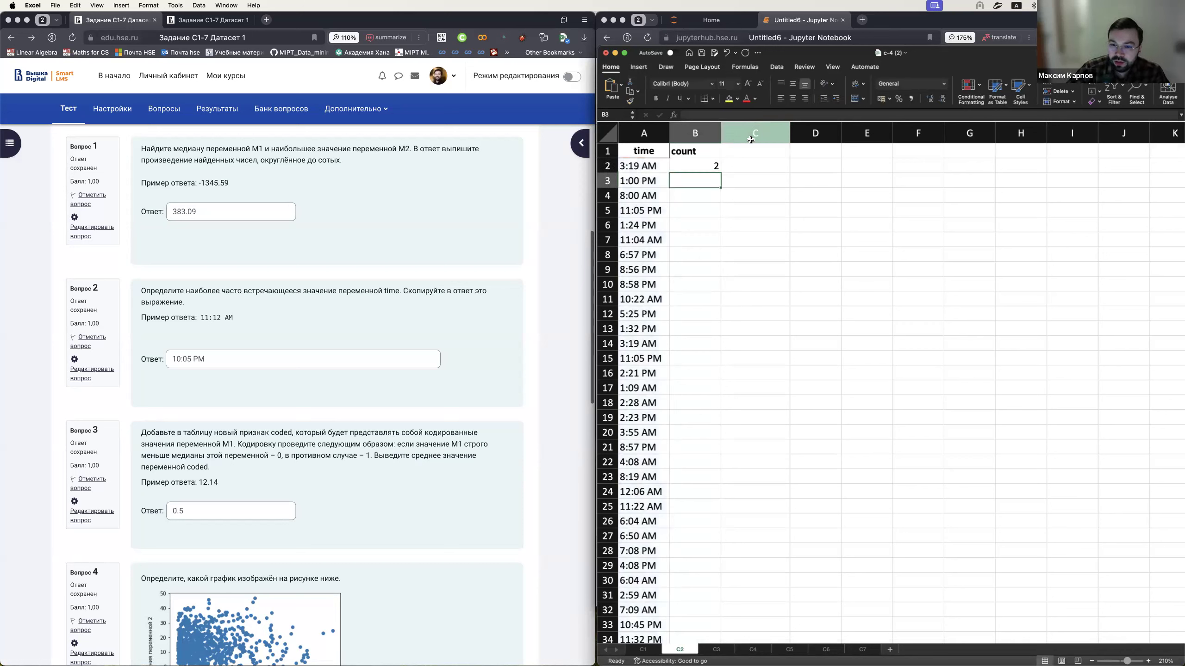
pyautogui.click(698, 166)
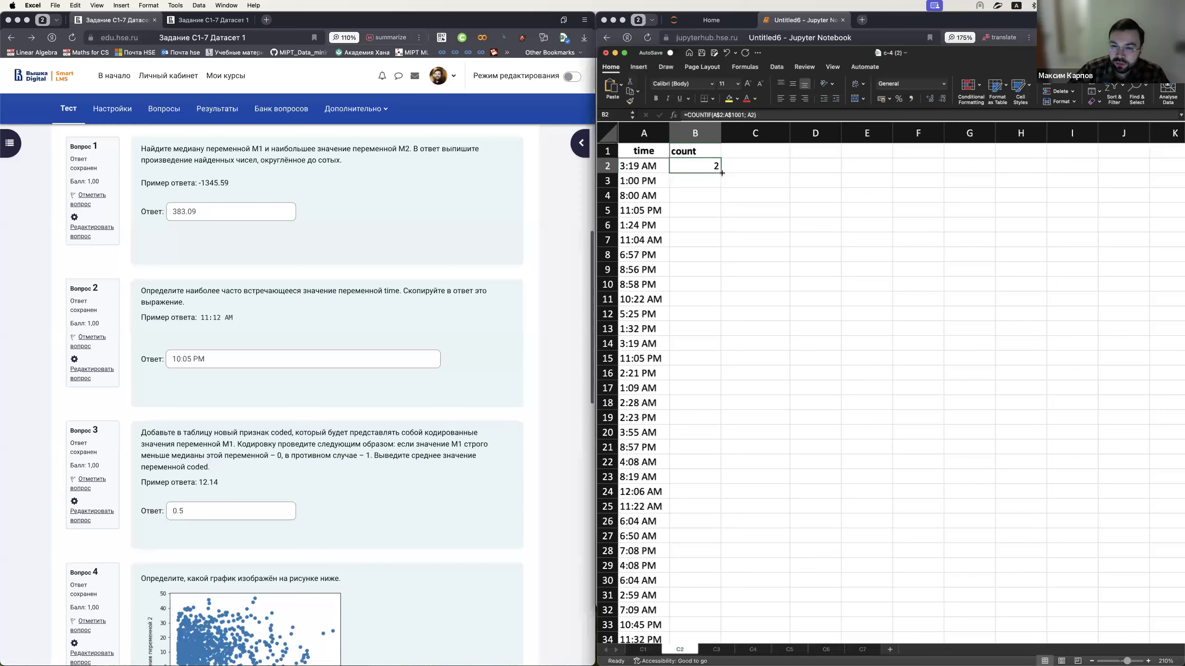
pyautogui.doubleClick(721, 172)
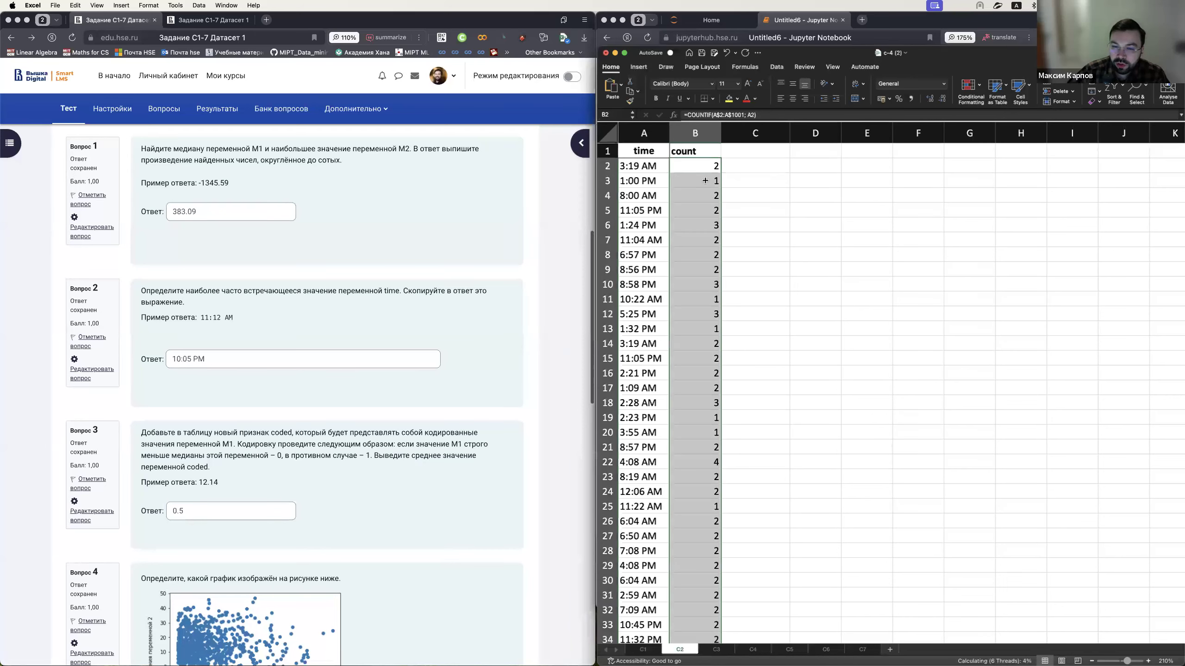
# - Go through the count cells from B2 down to B23 to check that their COUNTIF ranges stay fixed
pyautogui.press('Down')
pyautogui.press('Down')
pyautogui.press('Down')
pyautogui.press('Down')
pyautogui.press('Down')
pyautogui.press('Down')
pyautogui.press('Down')
pyautogui.press('Down')
pyautogui.press('Down')
pyautogui.press('Down')
pyautogui.press('Down')
pyautogui.press('Down')
pyautogui.press('Down')
pyautogui.press('Down')
pyautogui.press('Down')
pyautogui.press('Down')
pyautogui.press('Down')
pyautogui.press('Down')
pyautogui.press('Down')
pyautogui.press('Down')
pyautogui.press('Down')
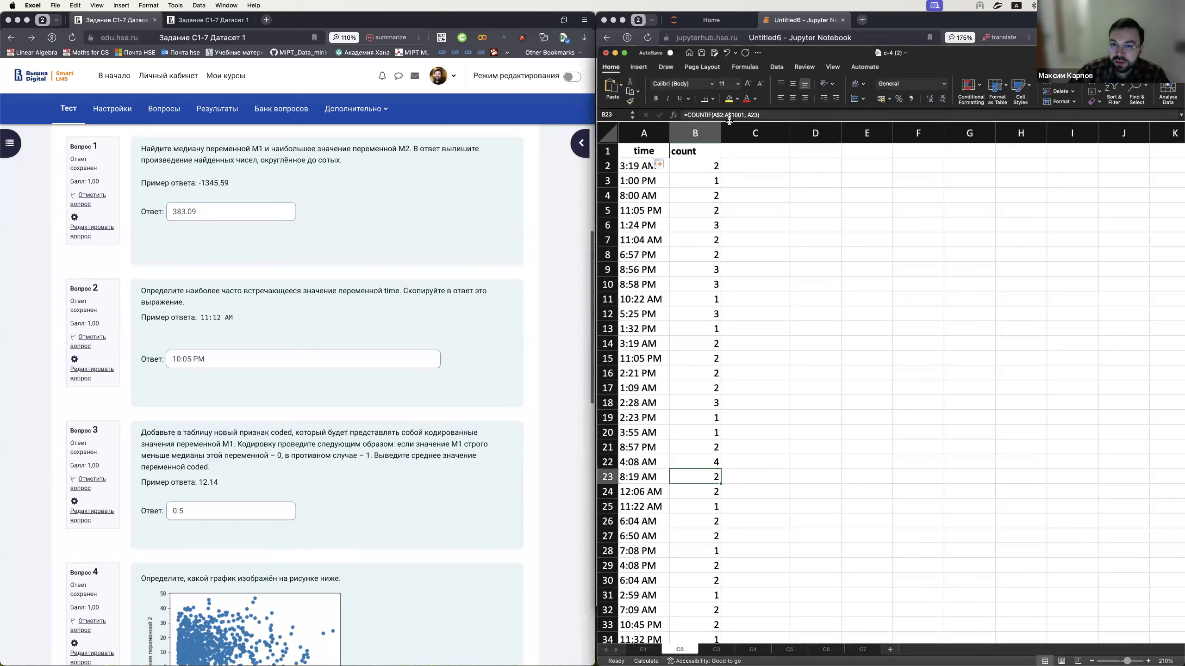
pyautogui.click(702, 169)
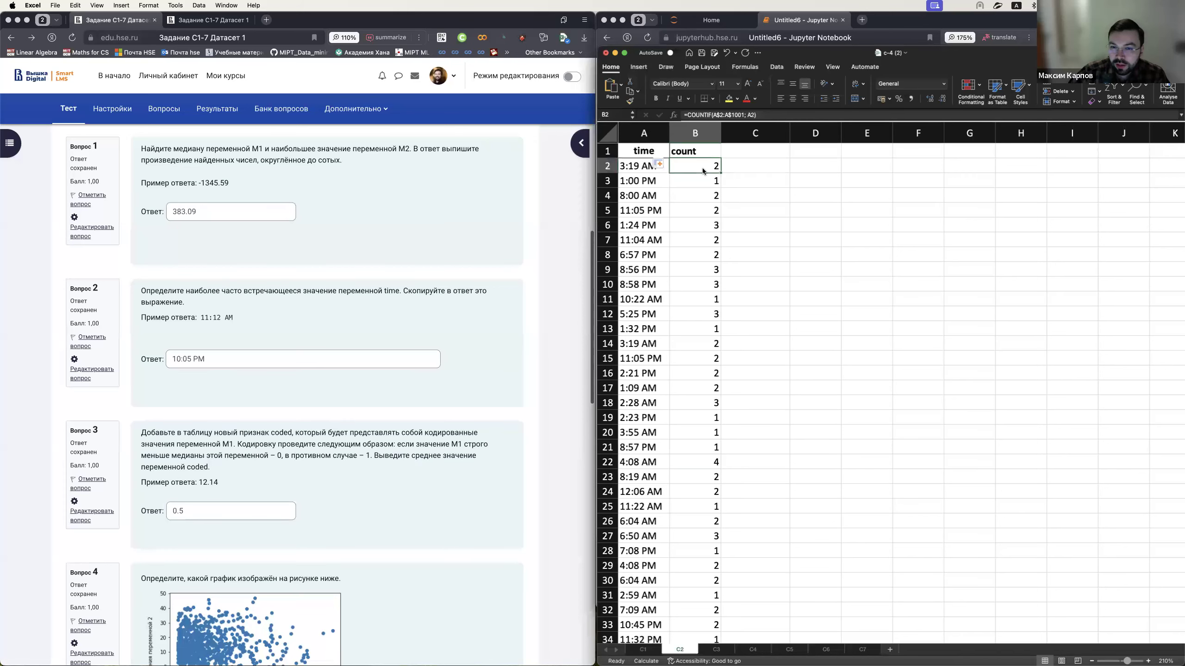
# - Sort the table by the count column in descending order
pyautogui.click(699, 157)
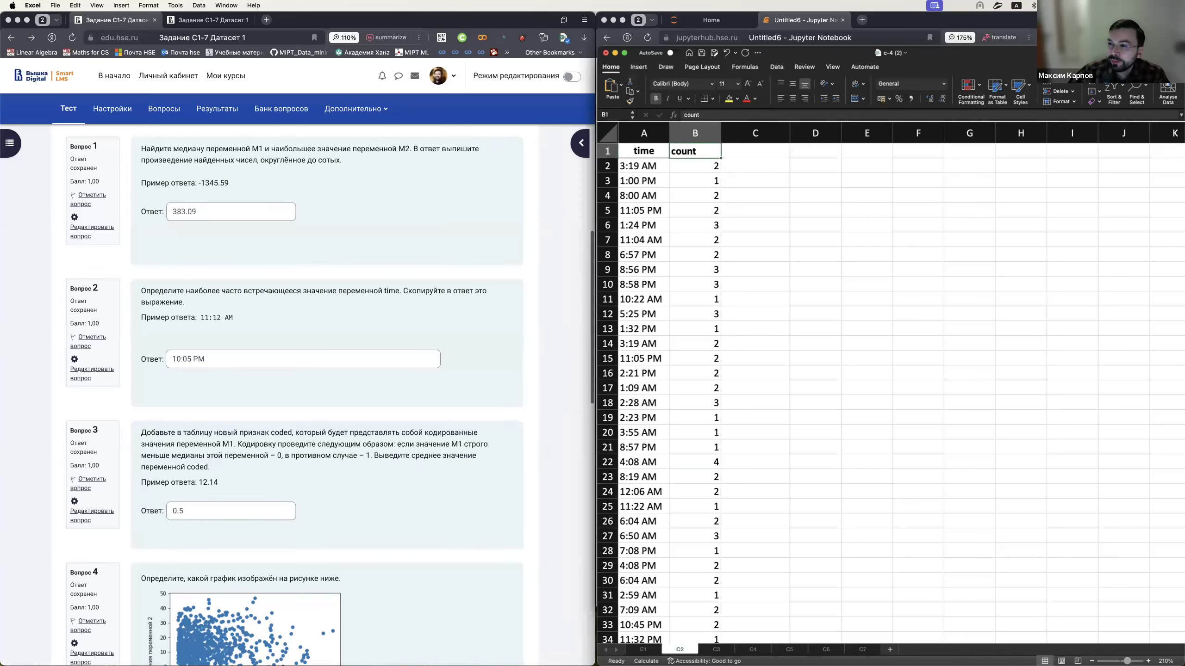
pyautogui.click(1135, 91)
pyautogui.click(1134, 91)
pyautogui.click(1115, 89)
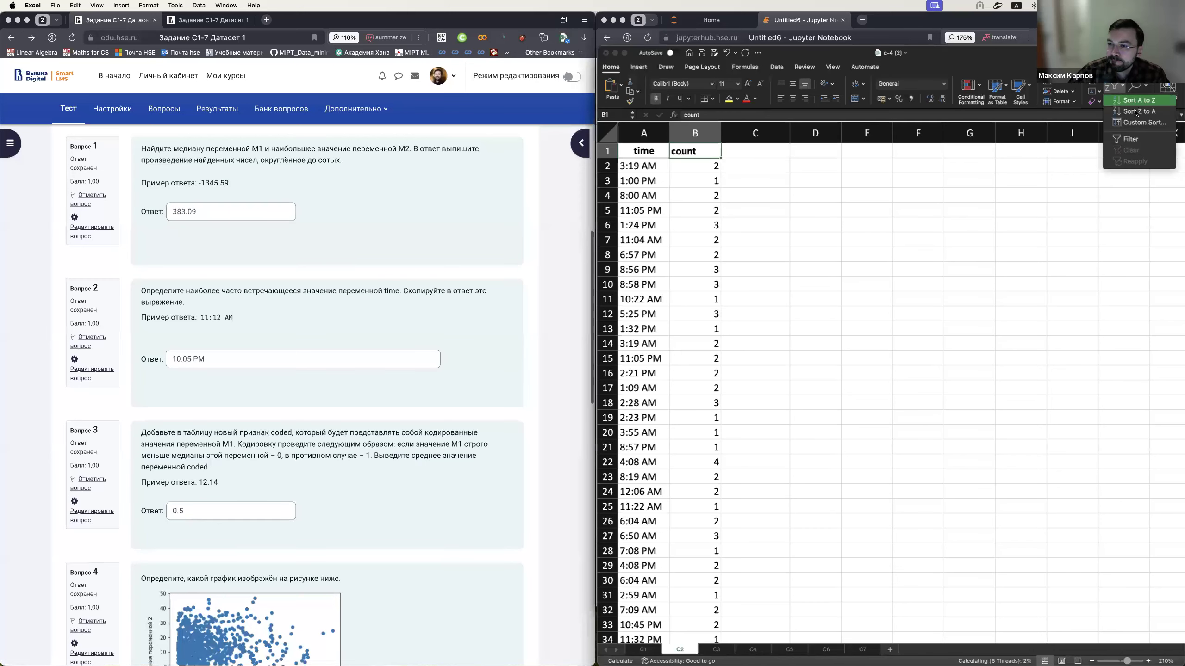
pyautogui.press('Escape')
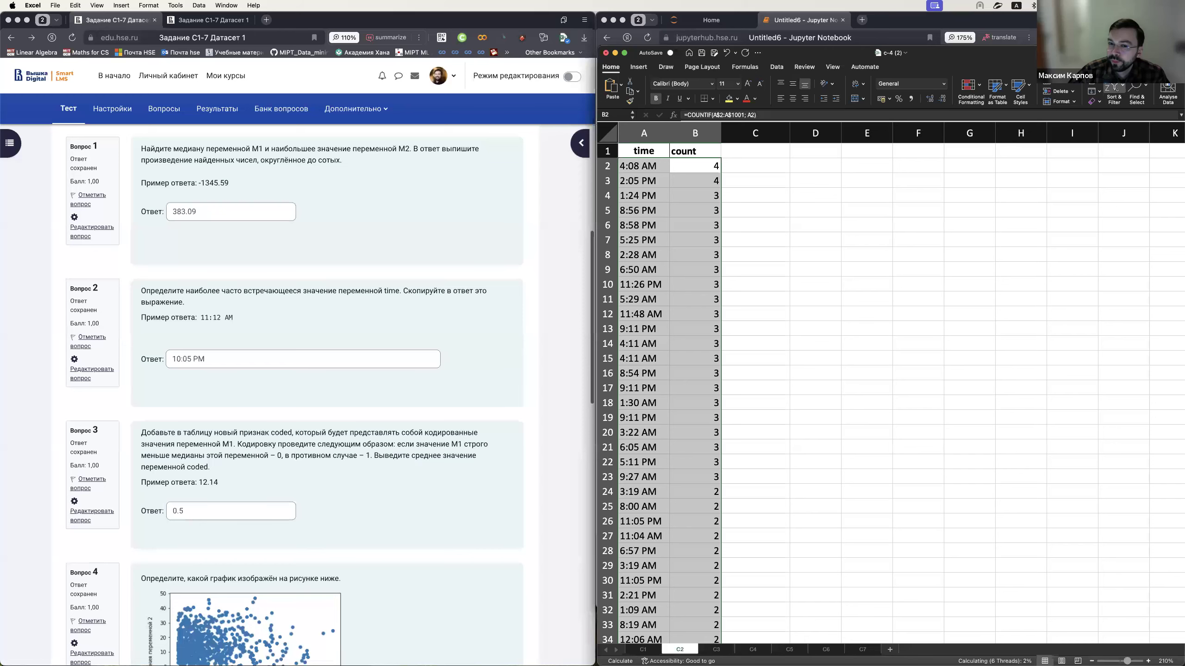
pyautogui.click(707, 273)
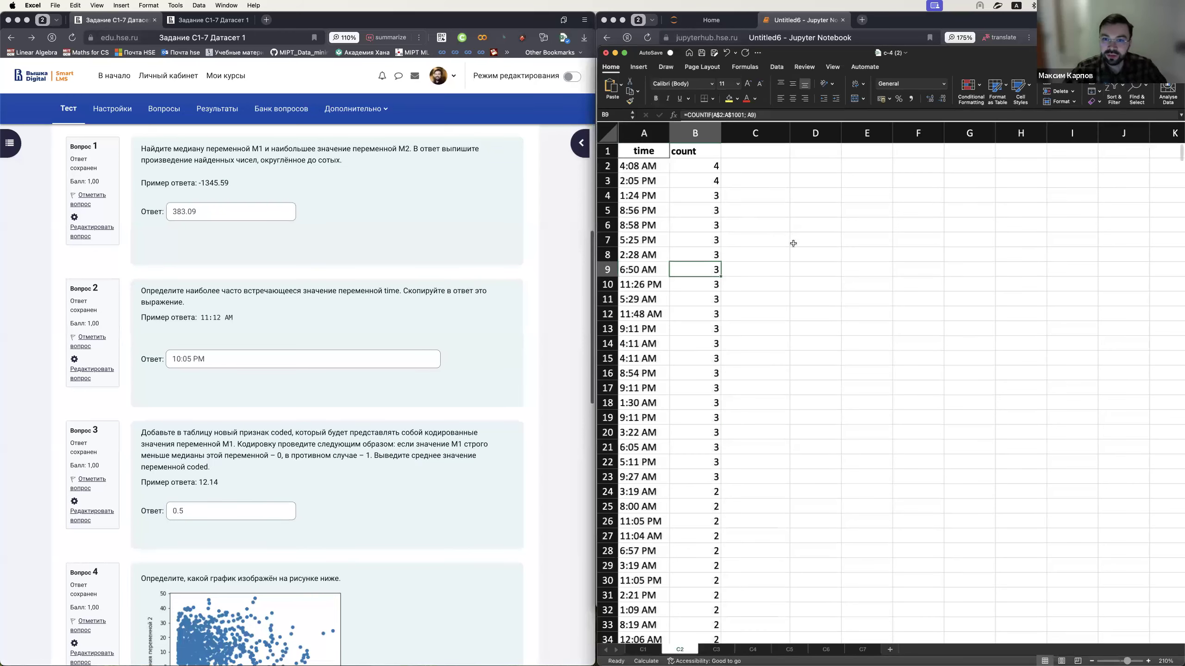
# - Search the sheet for 10:05 and check the count formula and time value in the matching row
pyautogui.press('super+f')
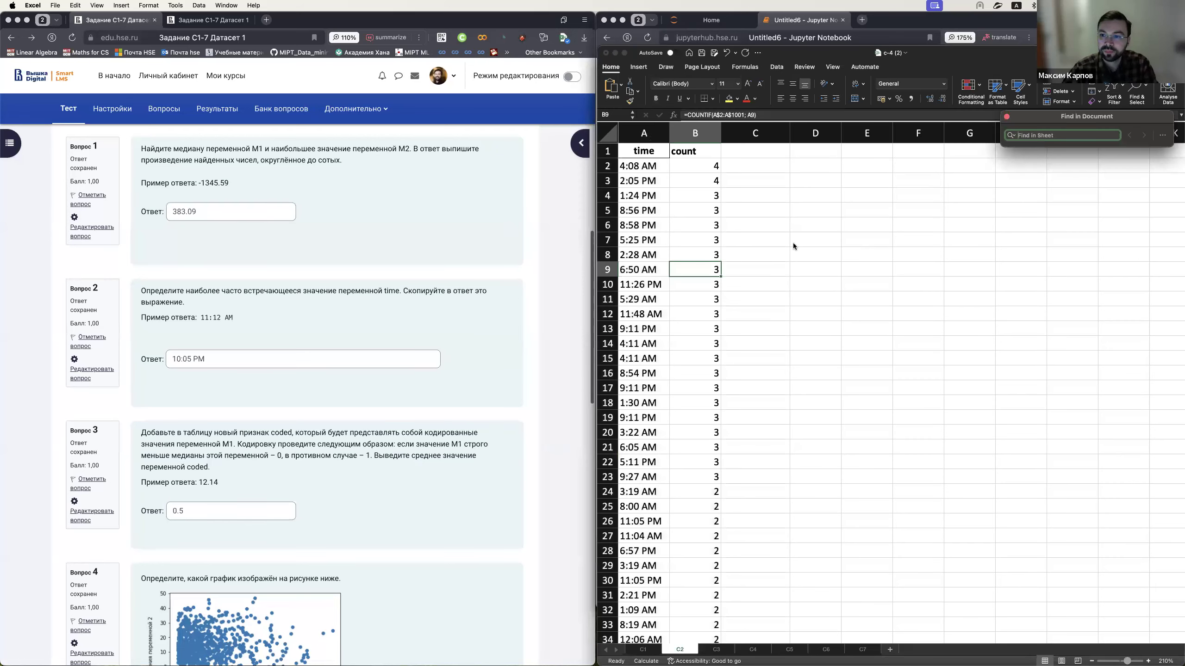
pyautogui.write('10:05')
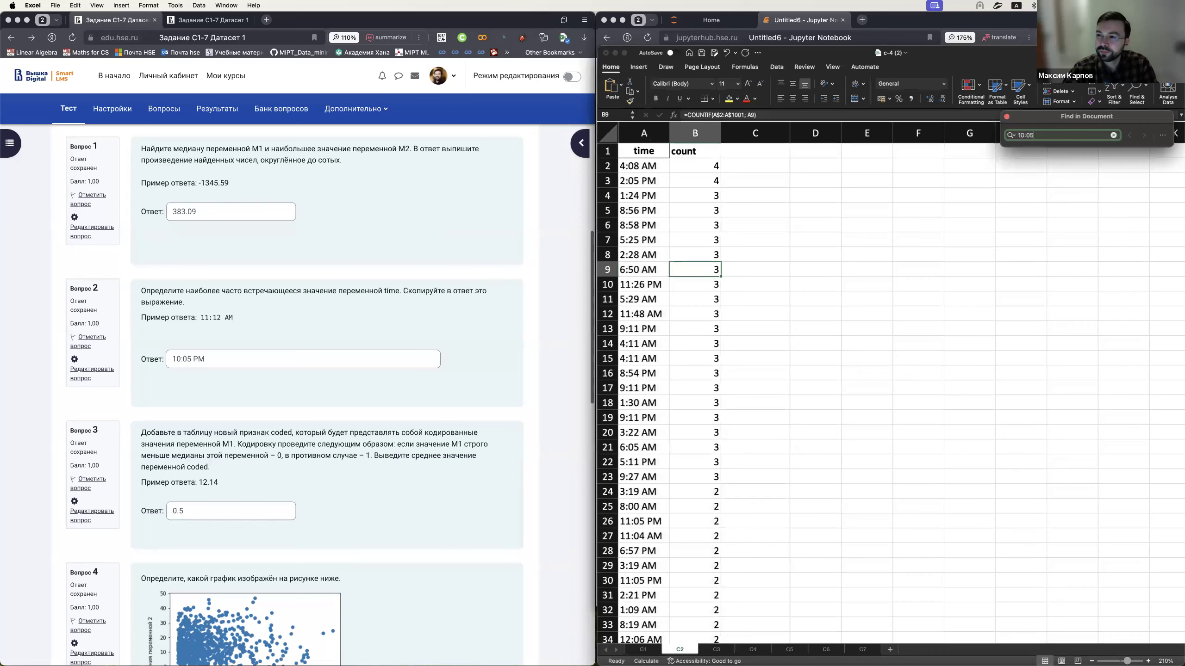
pyautogui.press('Return')
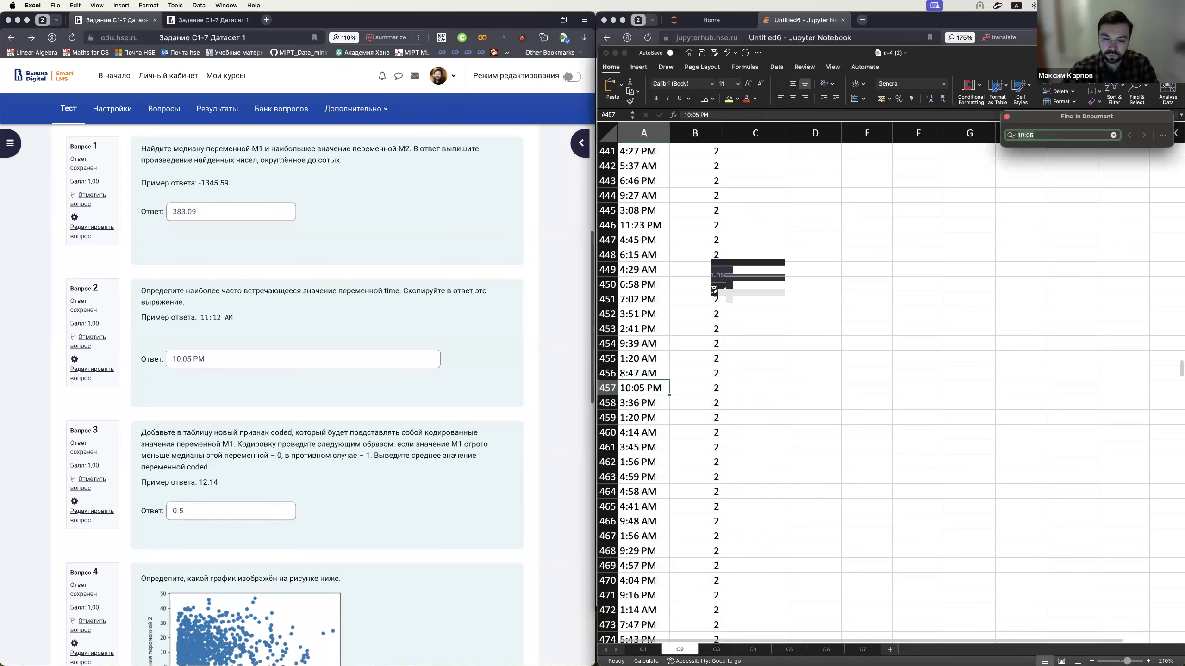
pyautogui.click(703, 389)
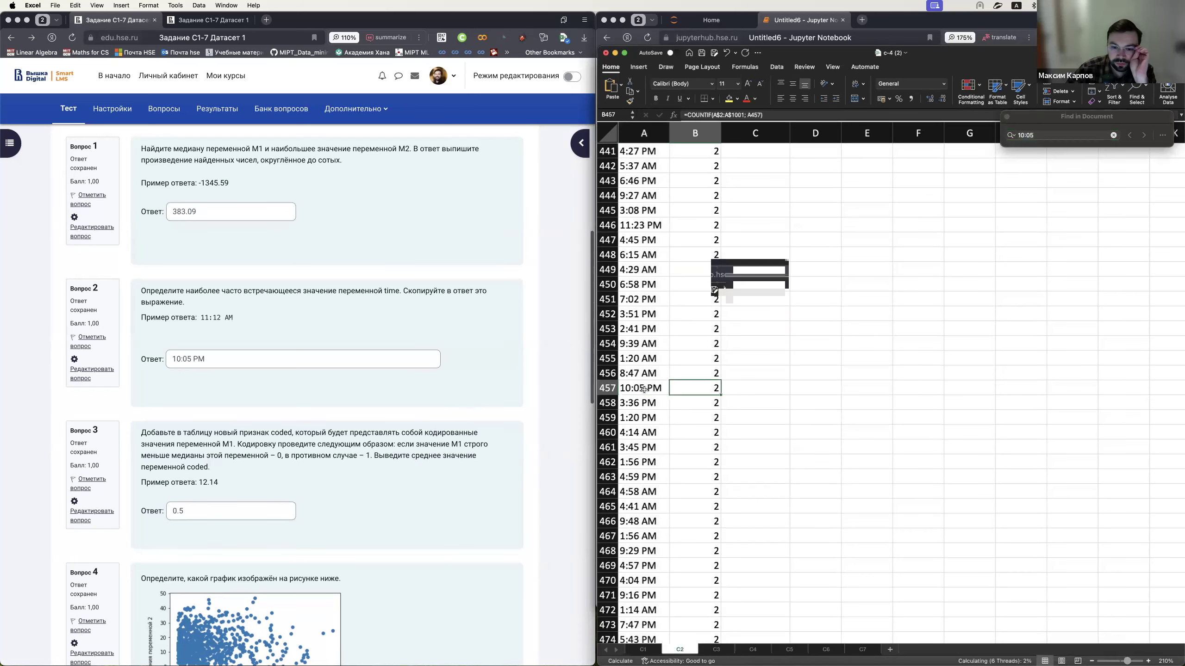
pyautogui.click(643, 388)
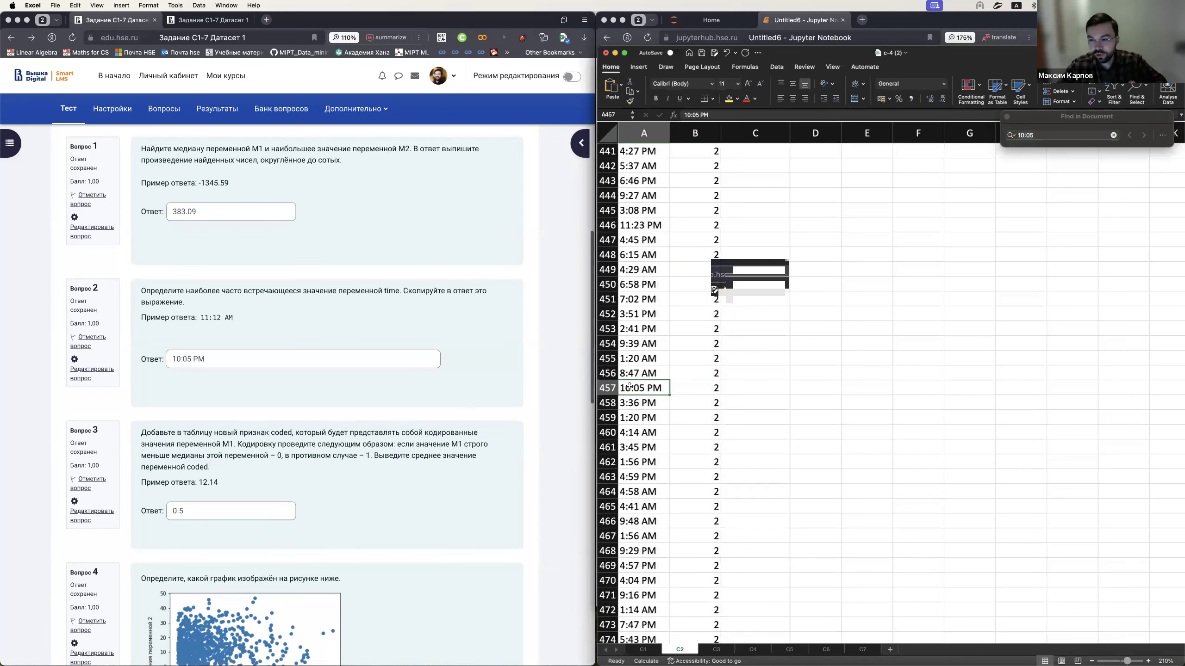
# - Look at the mode result for time in the Jupyter notebook and return to the 10:05 search in Excel
pyautogui.click(546, 404)
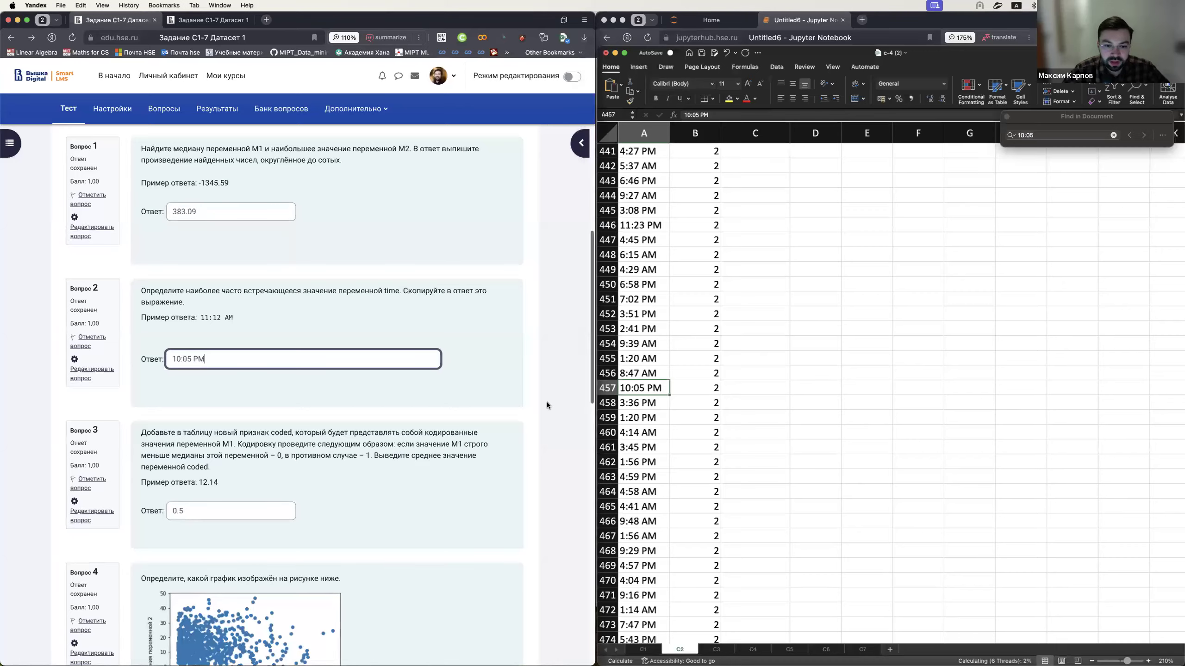
pyautogui.hotkey('ctrl', 'Left')
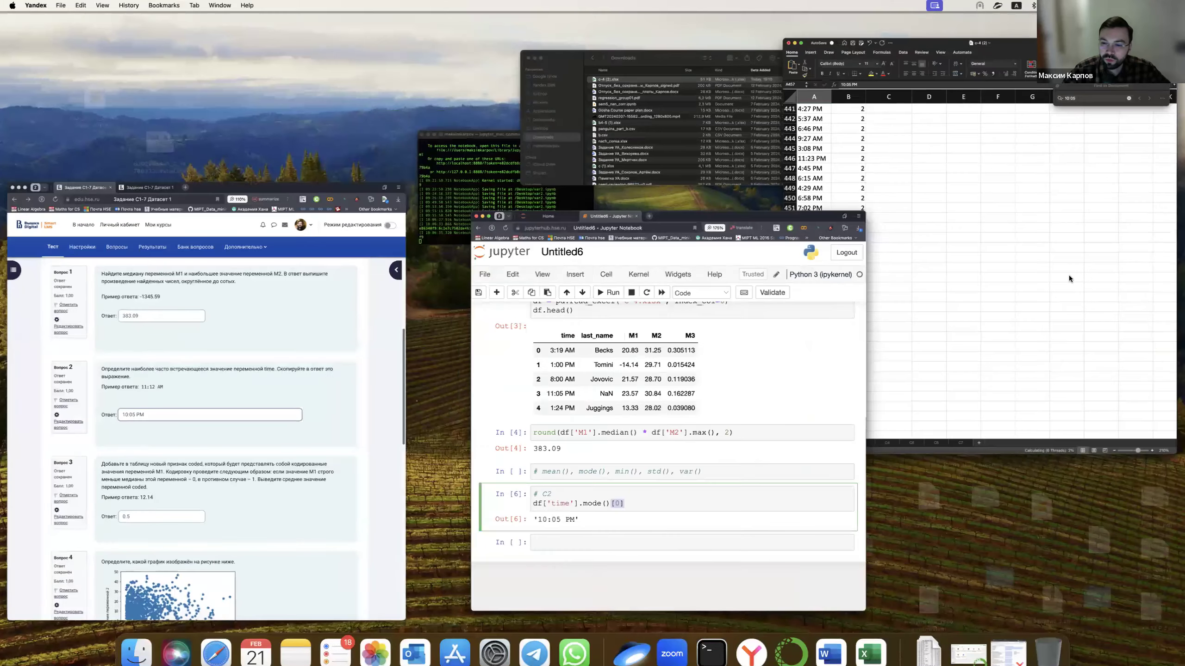
pyautogui.hotkey('ctrl', 'Right')
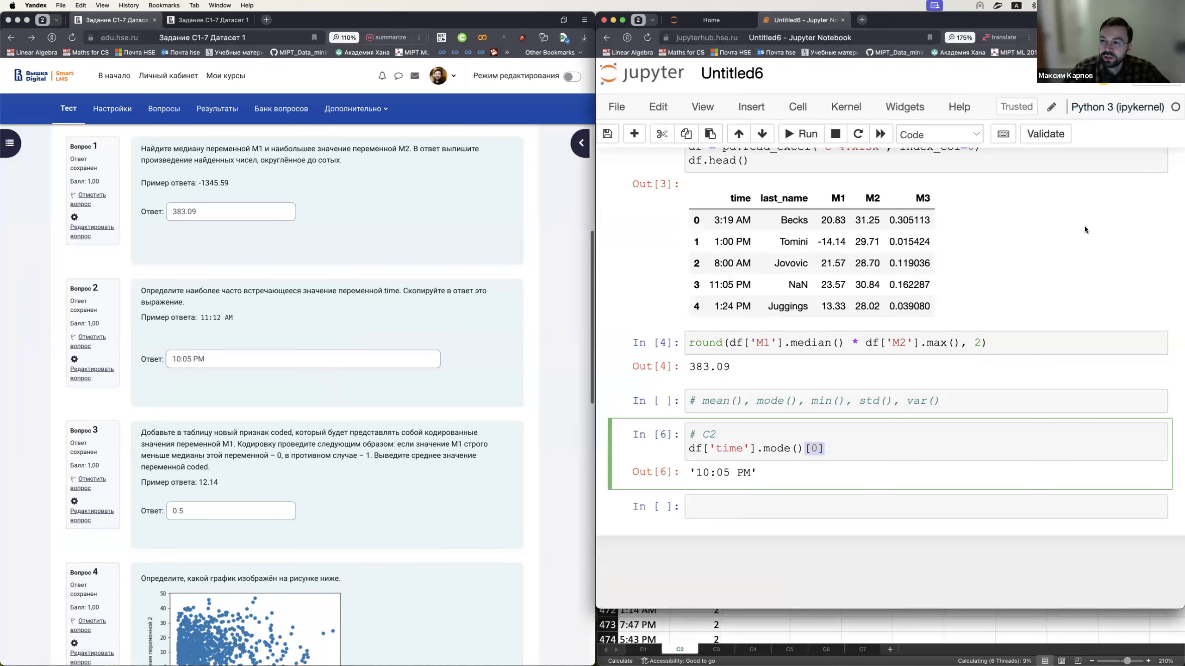
pyautogui.click(821, 623)
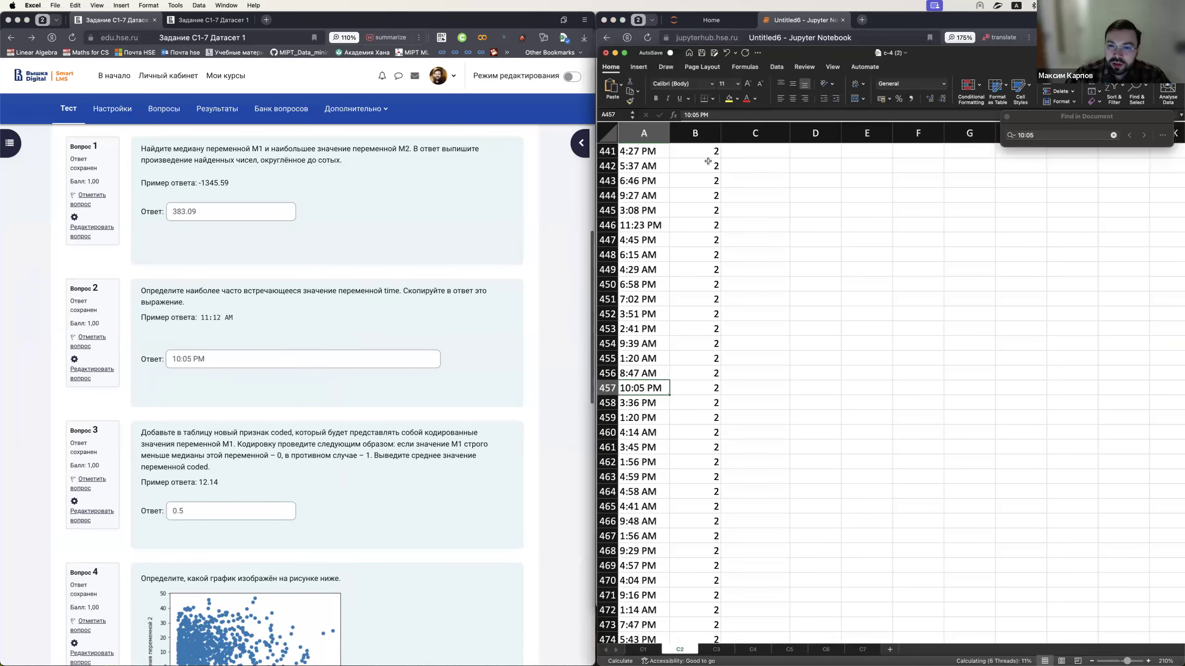
pyautogui.click(1041, 136)
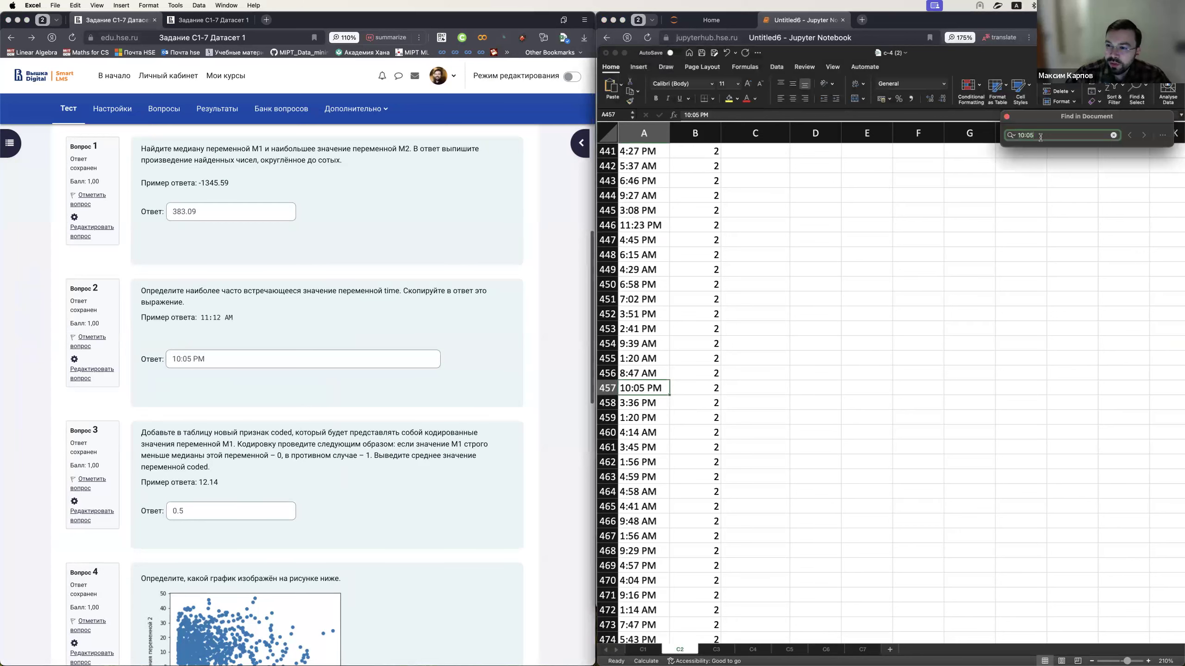
# - Step through the matches for 10:05 in the time column to find the 10:05 PM entries
pyautogui.press('Return')
pyautogui.press('Return')
pyautogui.press('Return')
pyautogui.press('Return')
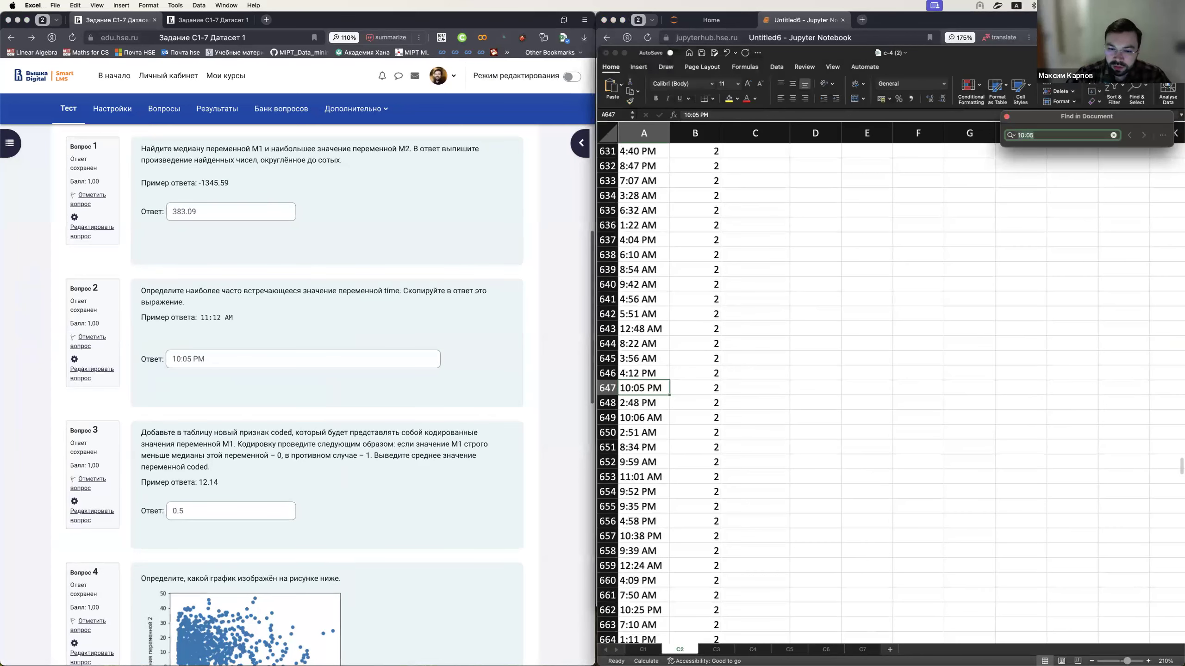
pyautogui.press('Return')
pyautogui.press('Return')
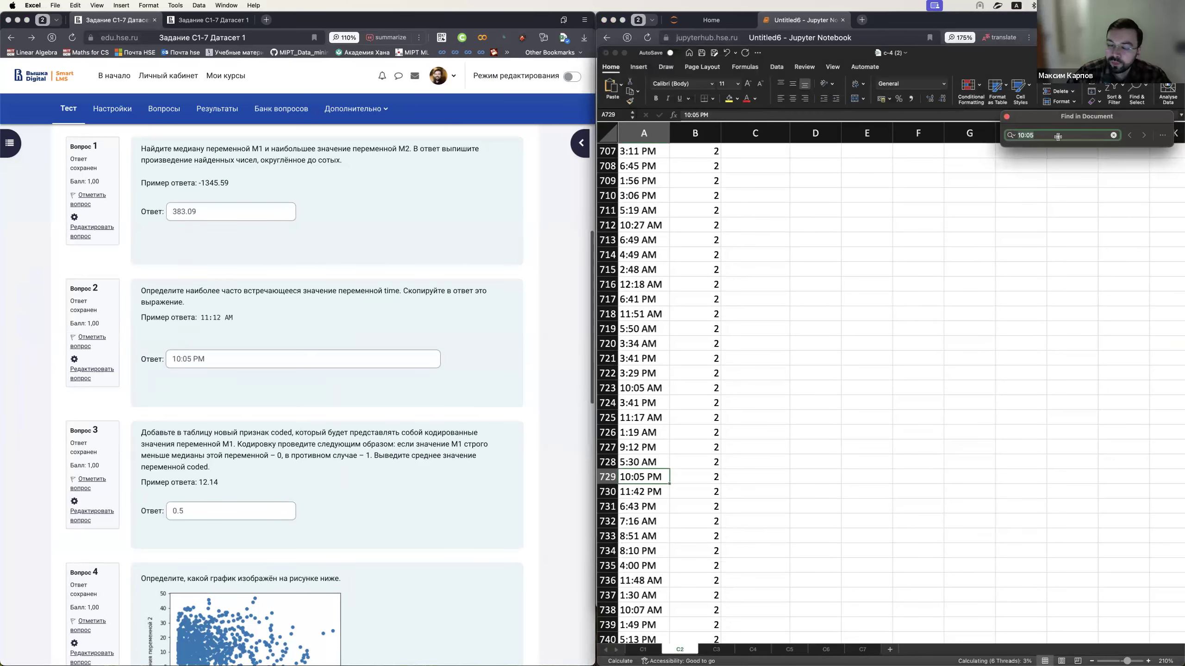
pyautogui.press('Return')
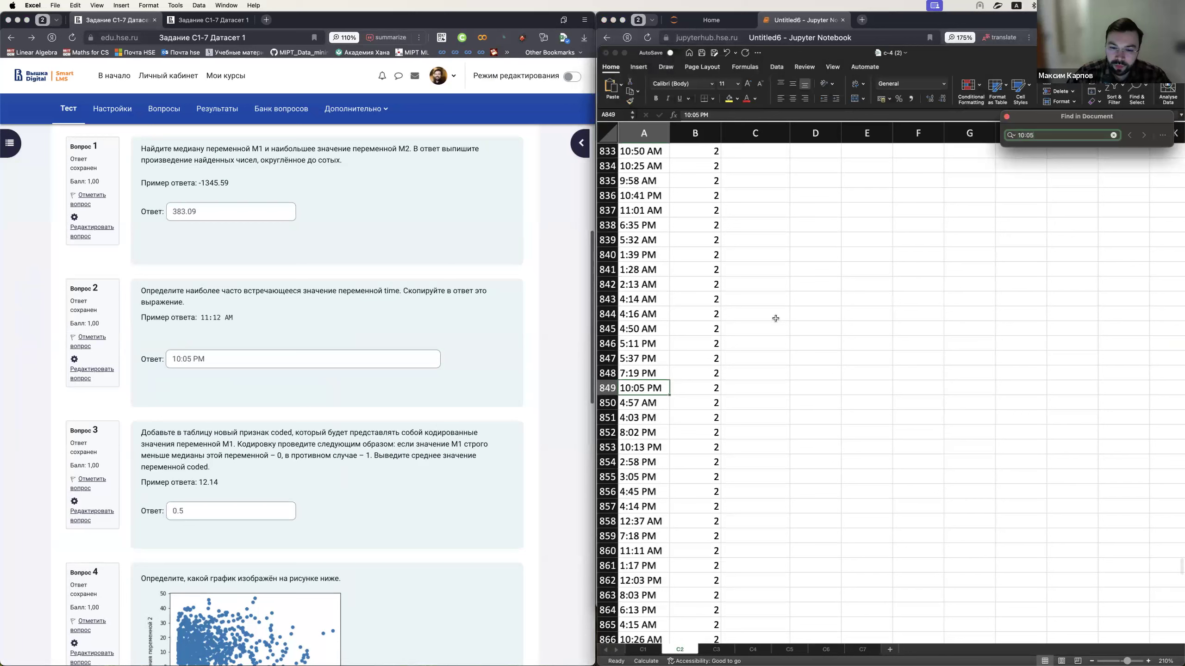
# - Open the COUNTIF help article from the formula in B849 and move the help window aside
pyautogui.click(707, 389)
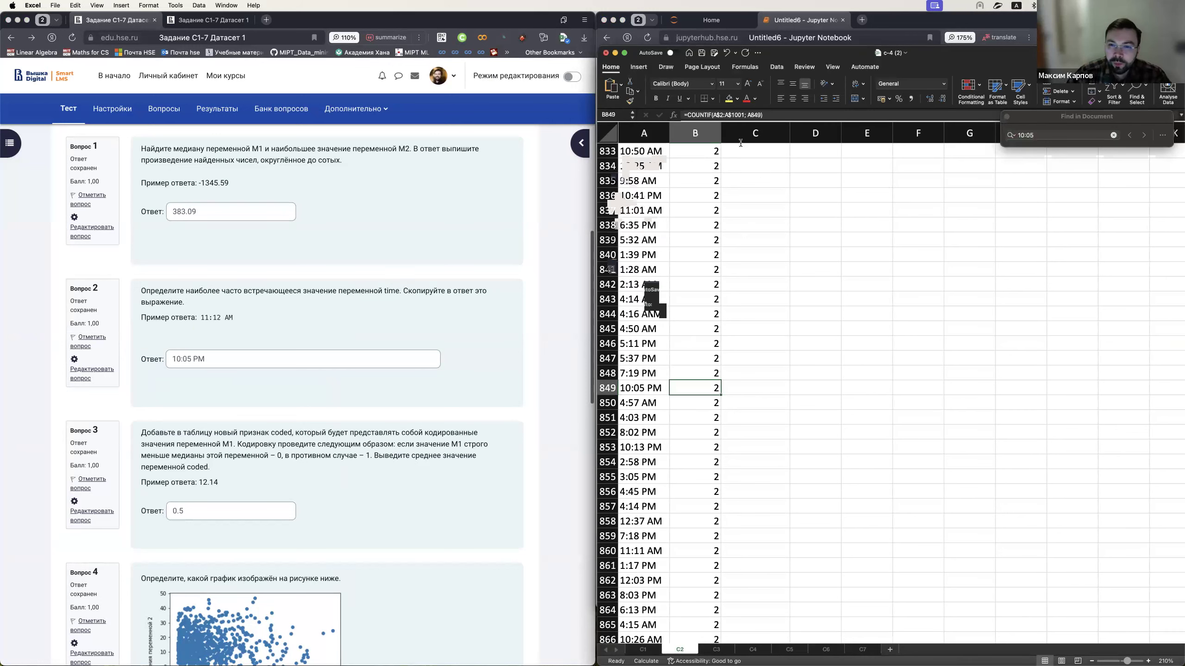
pyautogui.click(751, 116)
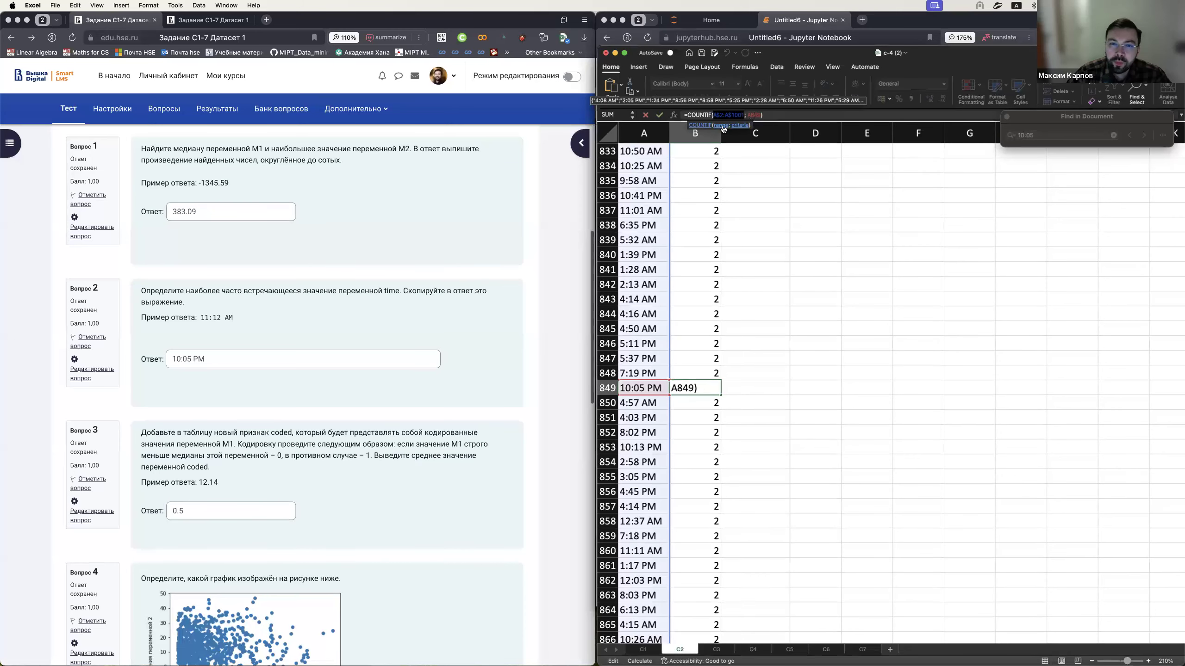
pyautogui.click(705, 126)
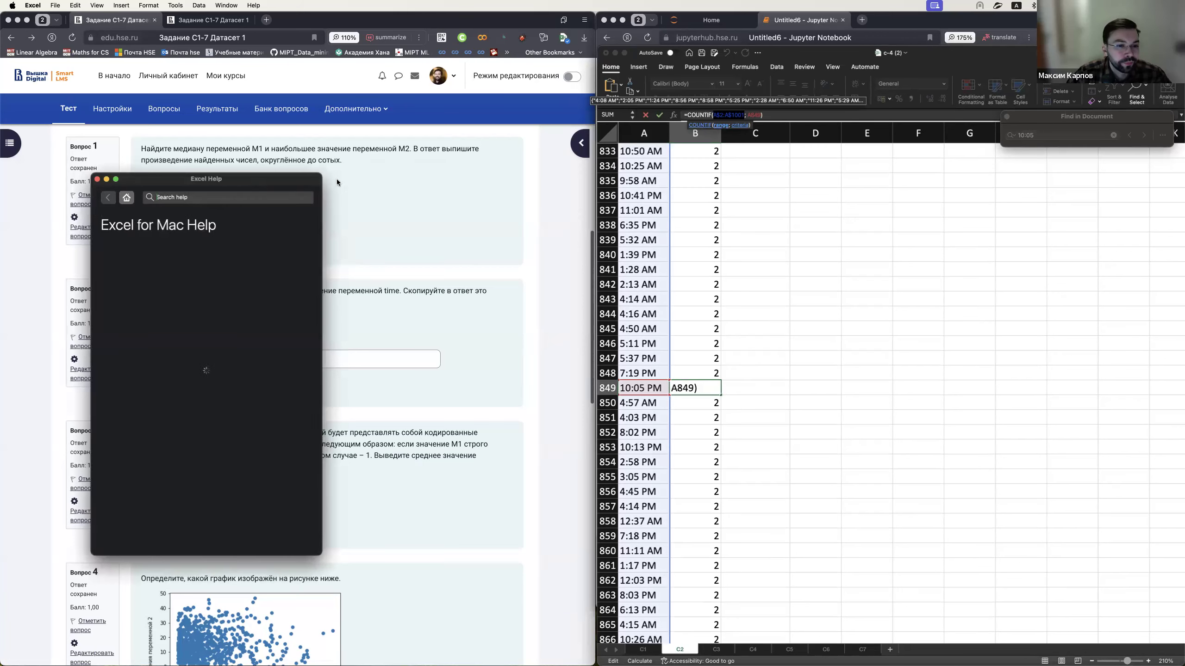
pyautogui.moveTo(242, 175); pyautogui.dragTo(417, 175)
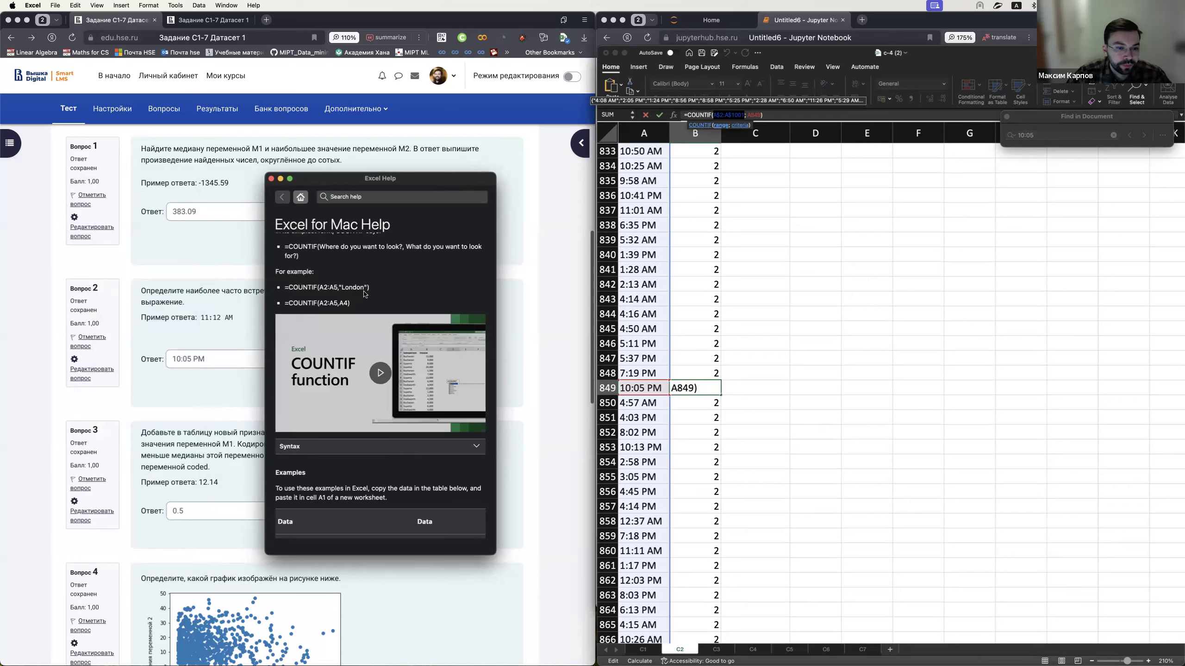
# - Widen the help window and examine the COUNTIF examples, highlighting the description of the "apples" formula
pyautogui.scroll(-10, 365, 294)
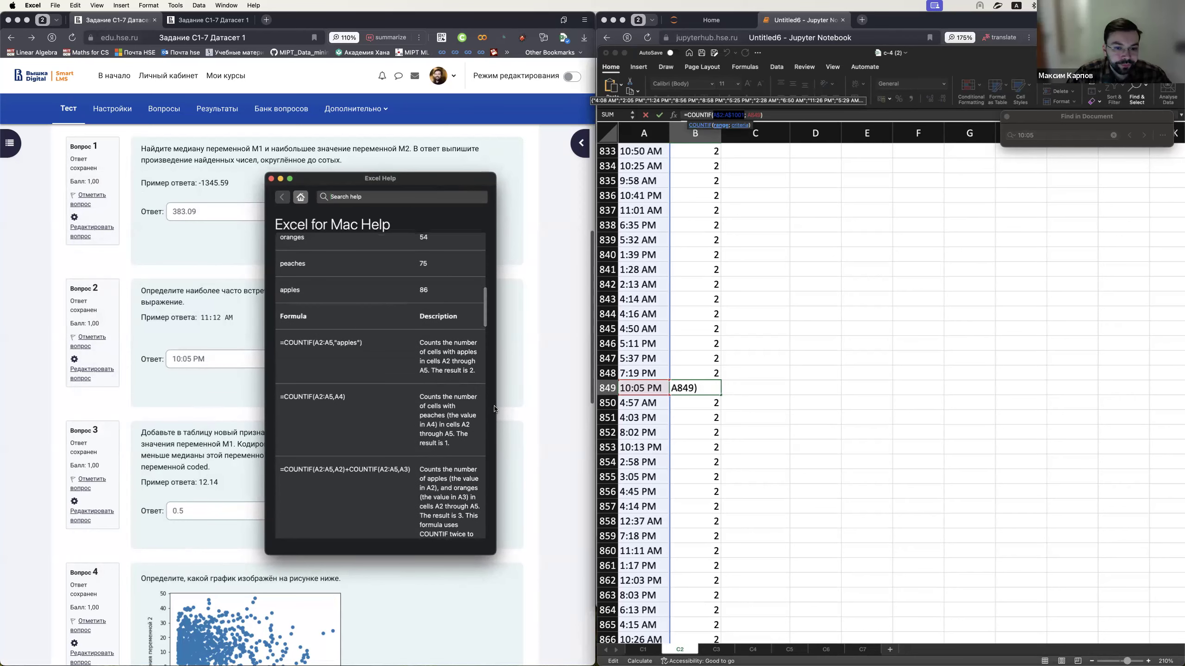
pyautogui.moveTo(496, 408); pyautogui.dragTo(611, 409)
pyautogui.scroll(3, 463, 347)
pyautogui.scroll(-3, 463, 346)
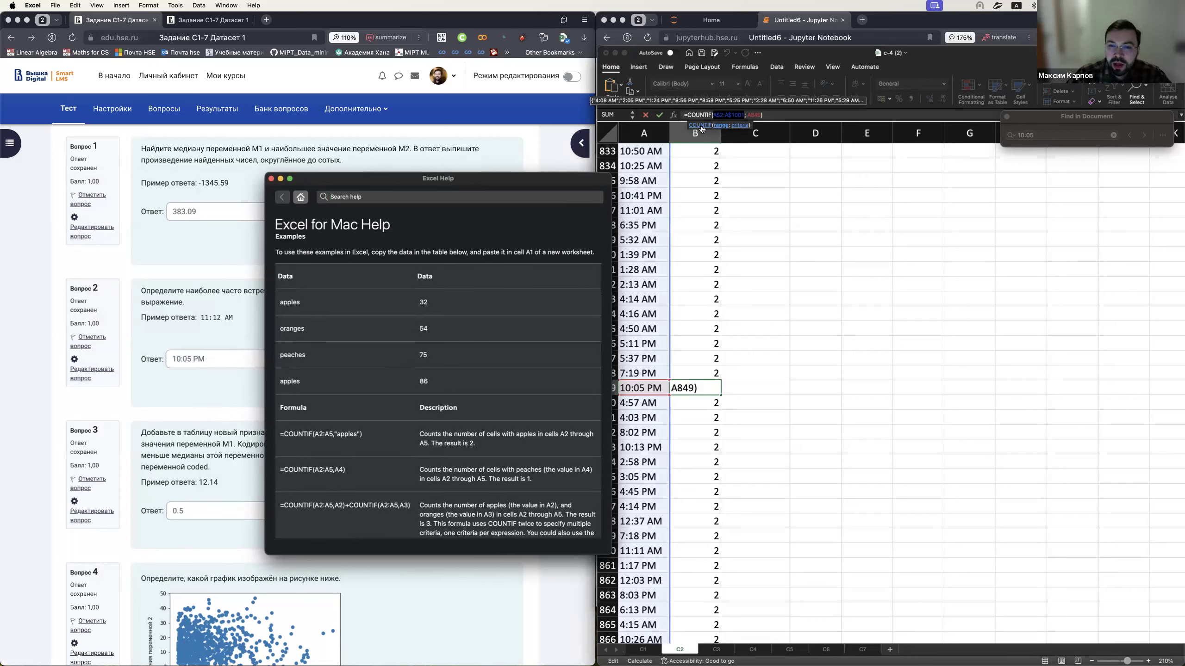
pyautogui.scroll(-10, 404, 348)
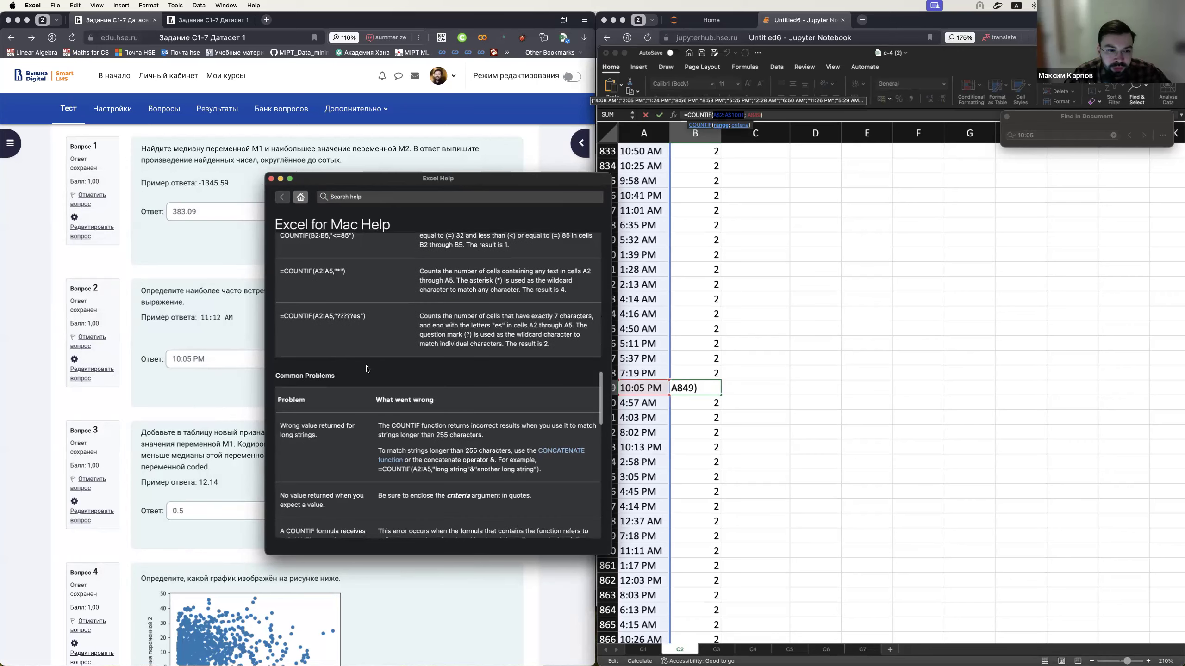
pyautogui.scroll(5, 367, 369)
pyautogui.scroll(3, 368, 369)
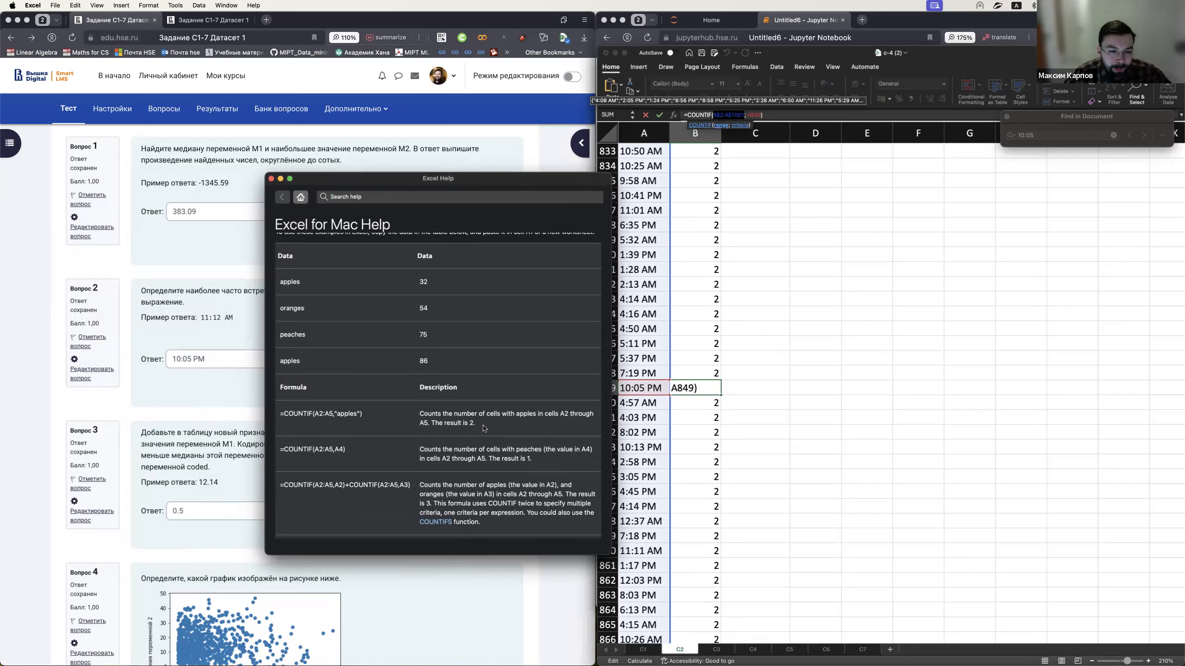
pyautogui.moveTo(283, 415); pyautogui.dragTo(591, 417)
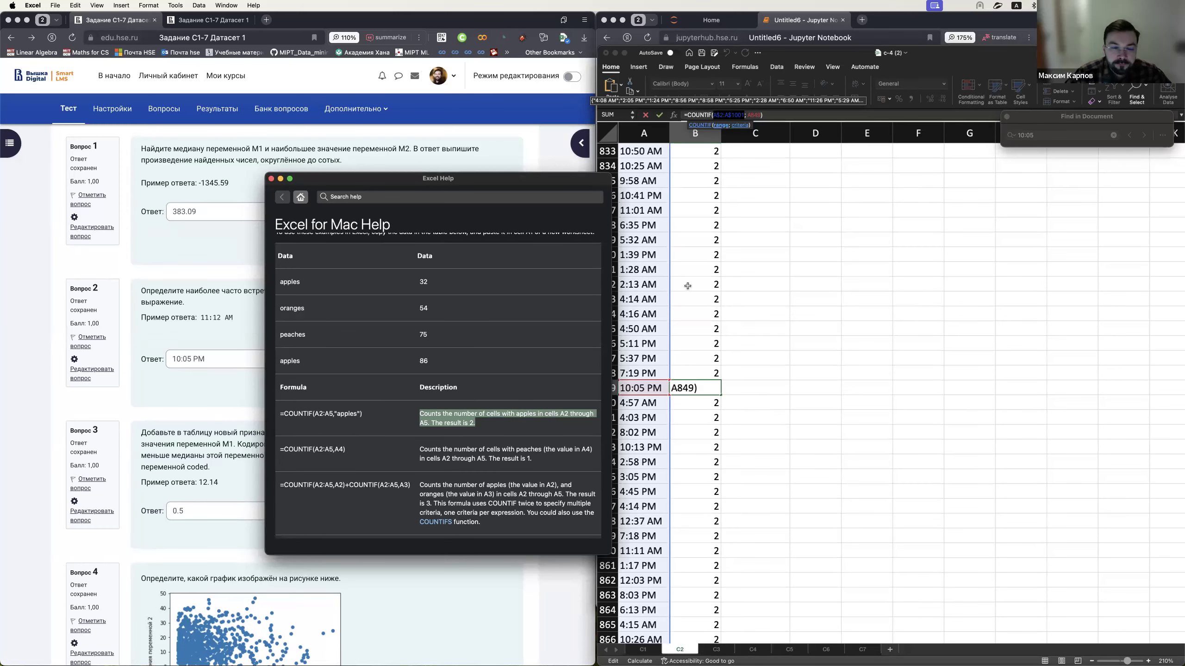
pyautogui.click(746, 281)
pyautogui.click(742, 243)
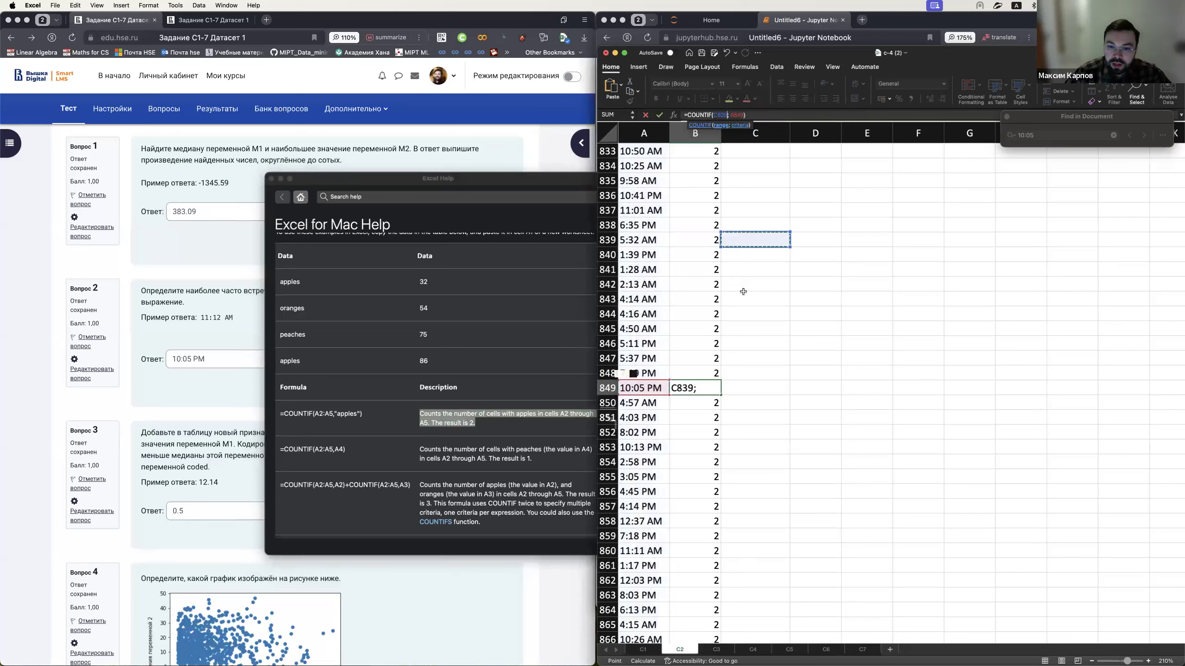
pyautogui.click(747, 357)
pyautogui.write('z')
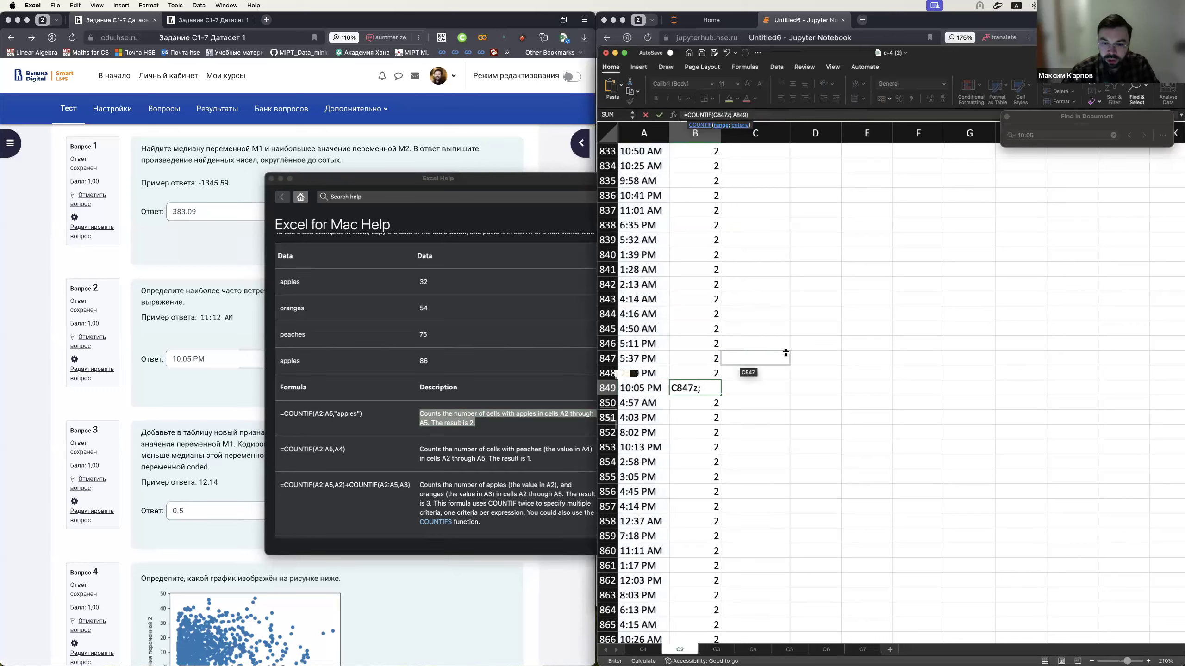
pyautogui.press('BackSpace')
pyautogui.press('BackSpace')
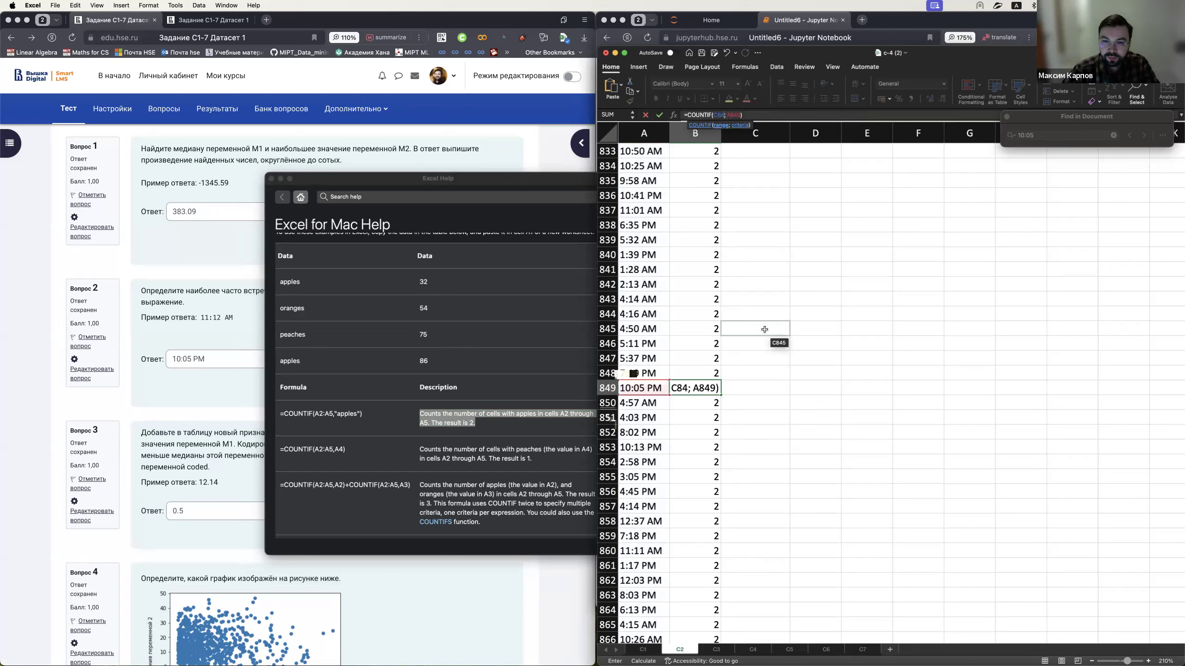
pyautogui.click(756, 114)
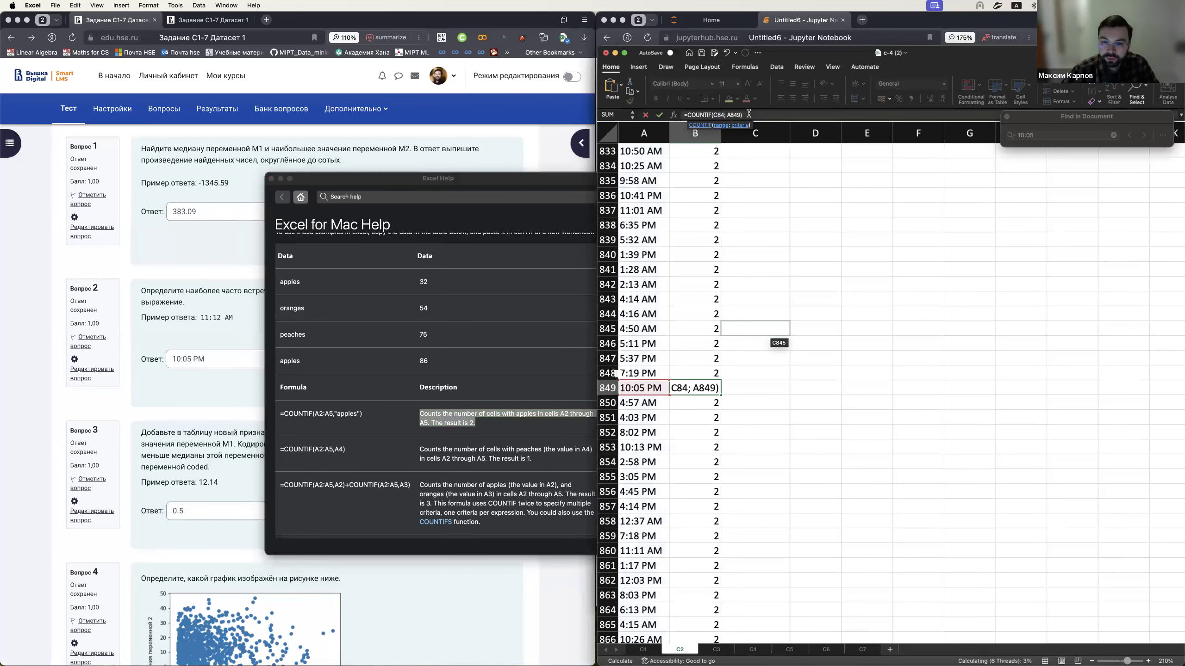
pyautogui.press('Return')
# - Re-enter the COUNTIF formulas in B850, B851 and B852 unchanged to force their recalculation
pyautogui.click(748, 115)
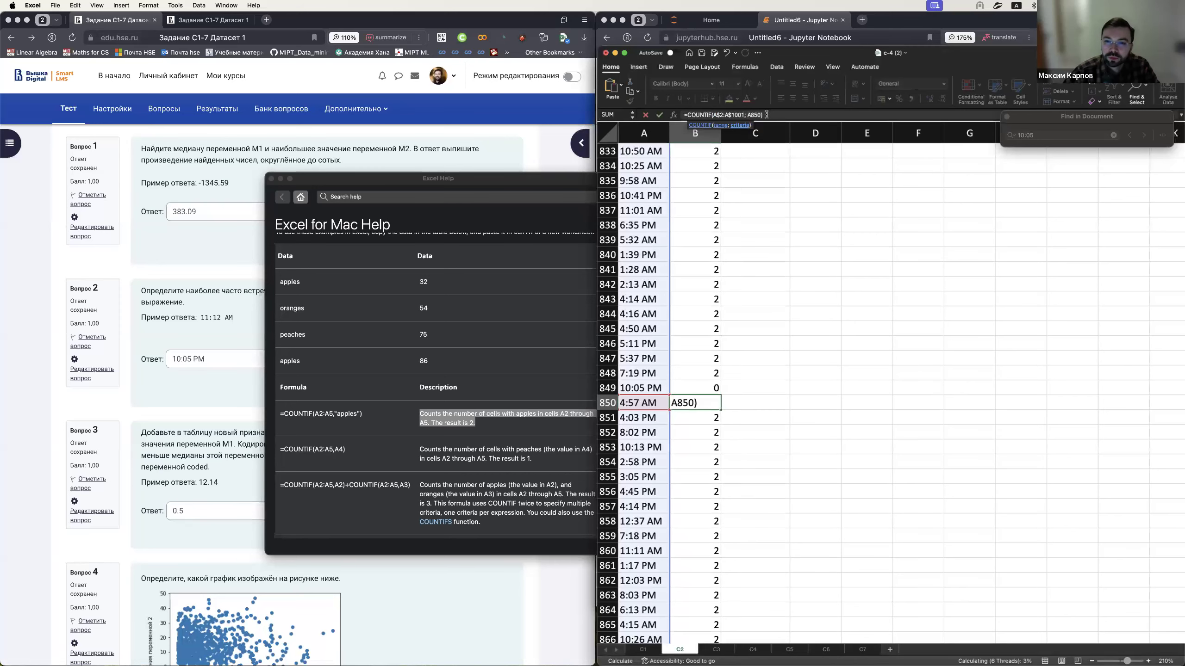
pyautogui.press('Return')
pyautogui.click(766, 114)
pyautogui.press('Return')
pyautogui.click(783, 115)
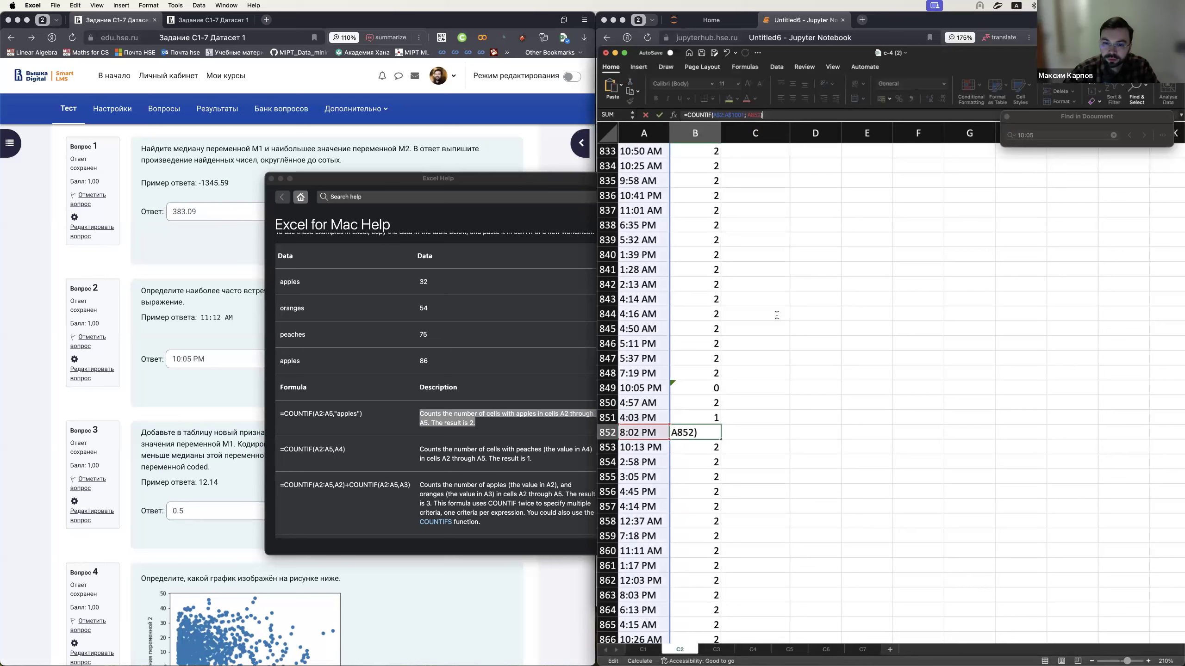
pyautogui.press('Return')
# - Move the help window away from the sheet and close the document search
pyautogui.moveTo(544, 176); pyautogui.dragTo(352, 175)
pyautogui.click(755, 403)
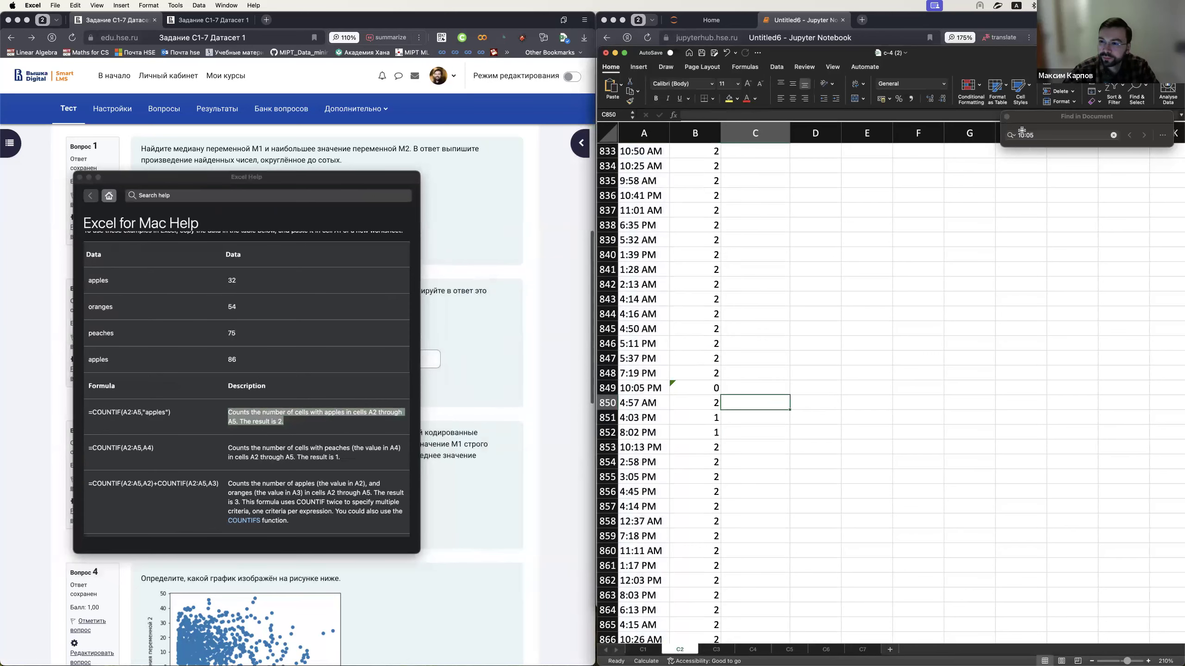
pyautogui.press('Escape')
pyautogui.write('zz')
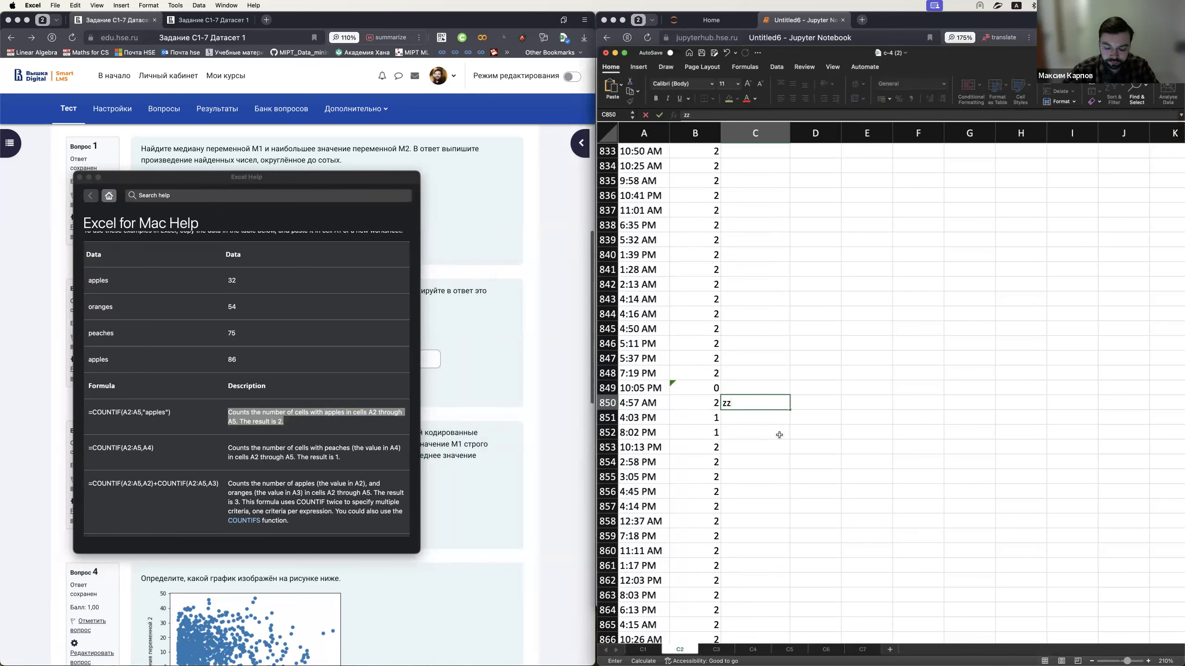
pyautogui.press('Escape')
pyautogui.click(806, 426)
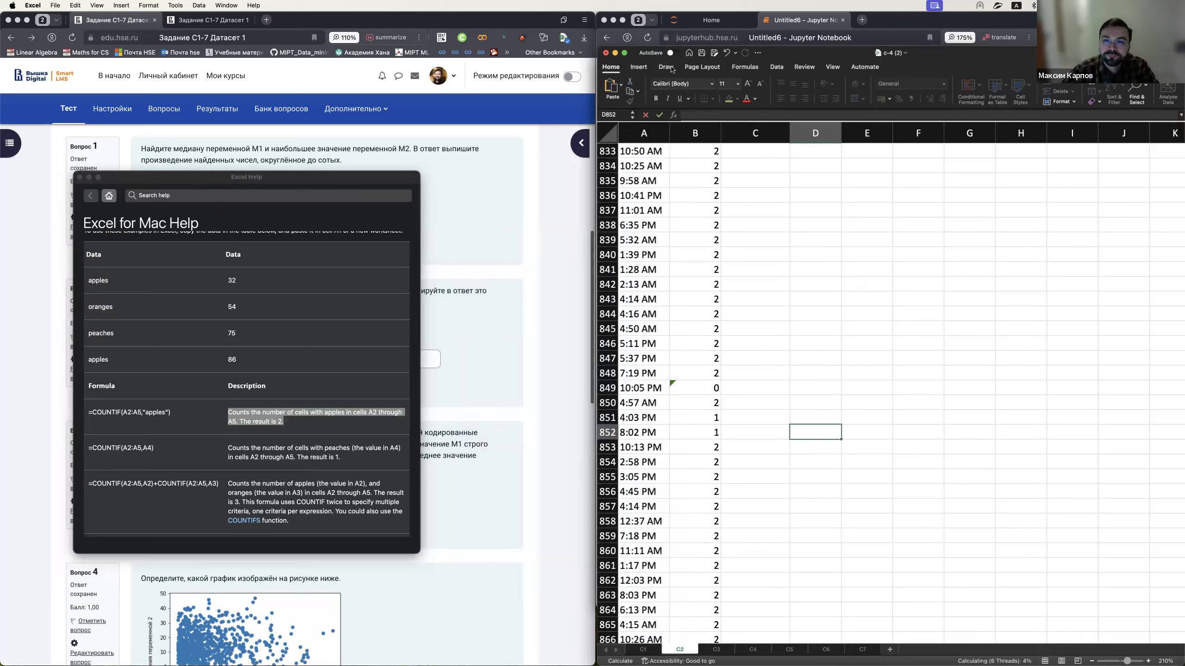
# - Try to undo the accidental range change in the COUNTIF formula of B849
pyautogui.click(728, 54)
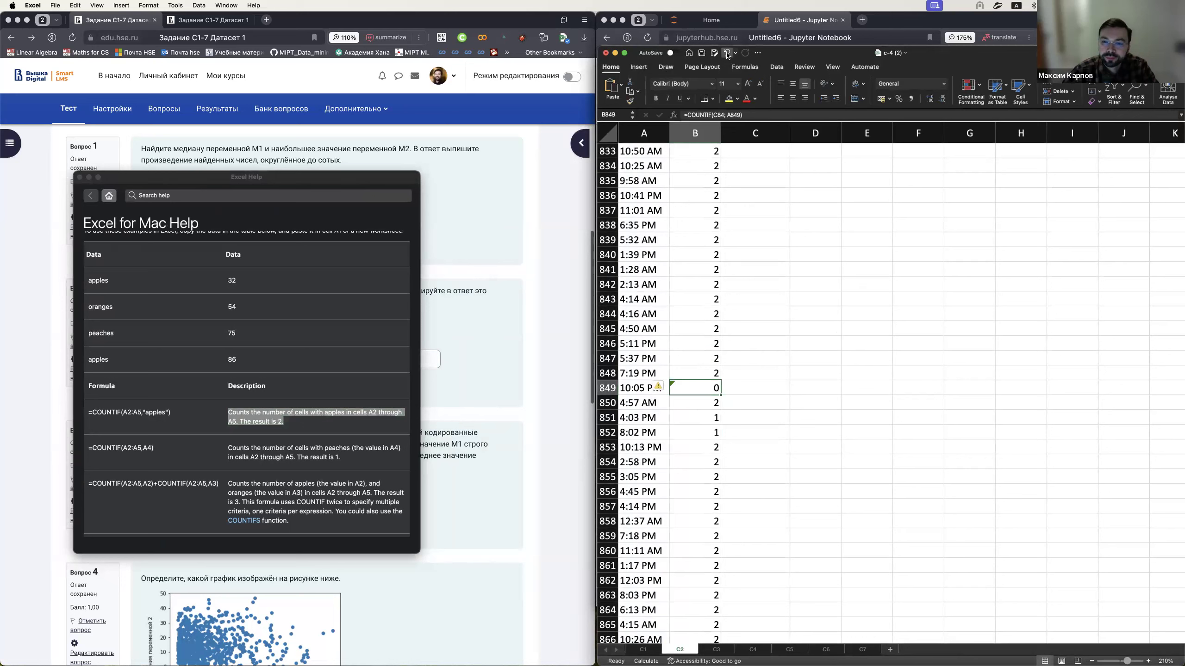
pyautogui.click(728, 54)
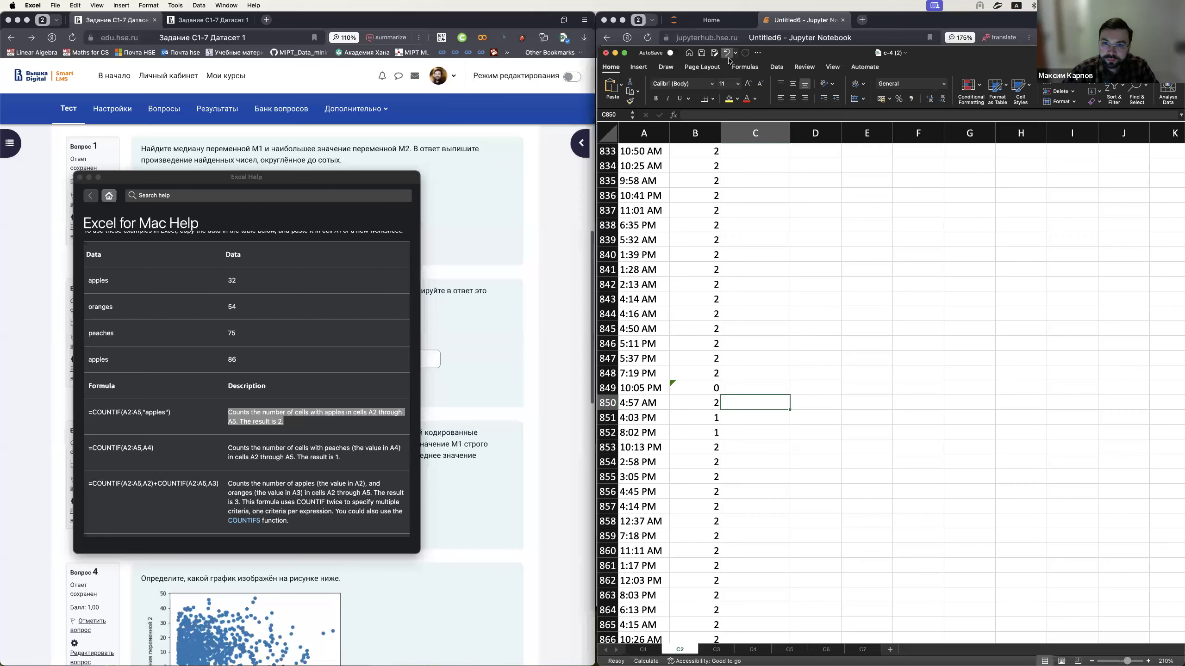
pyautogui.click(729, 58)
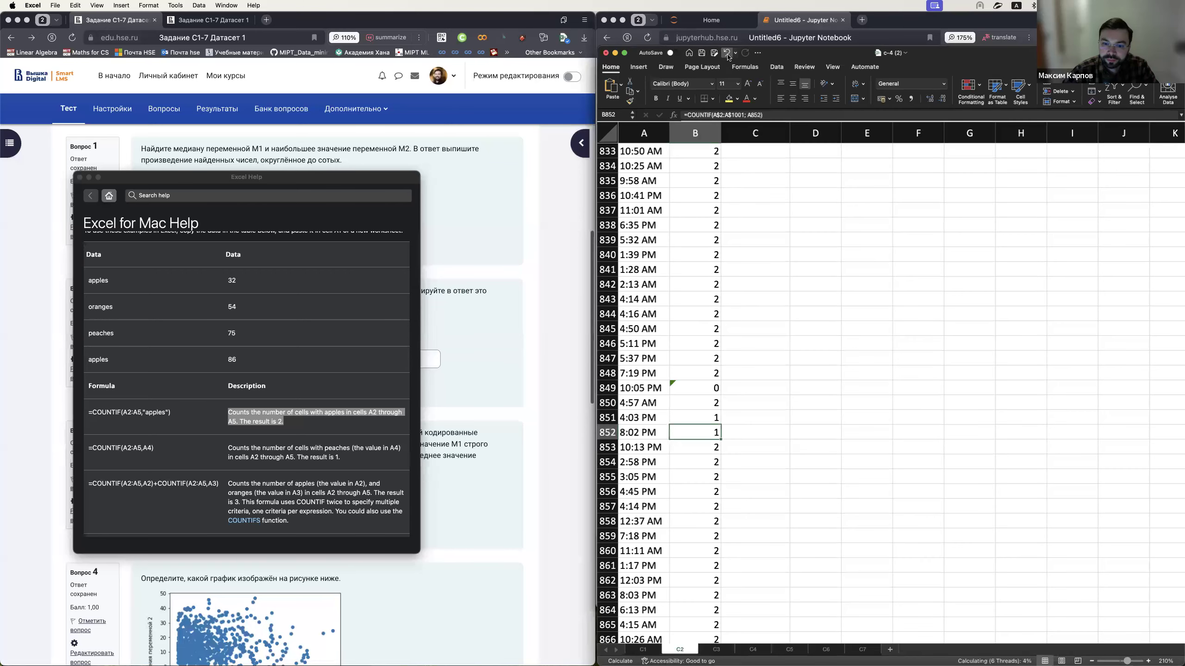
pyautogui.click(707, 389)
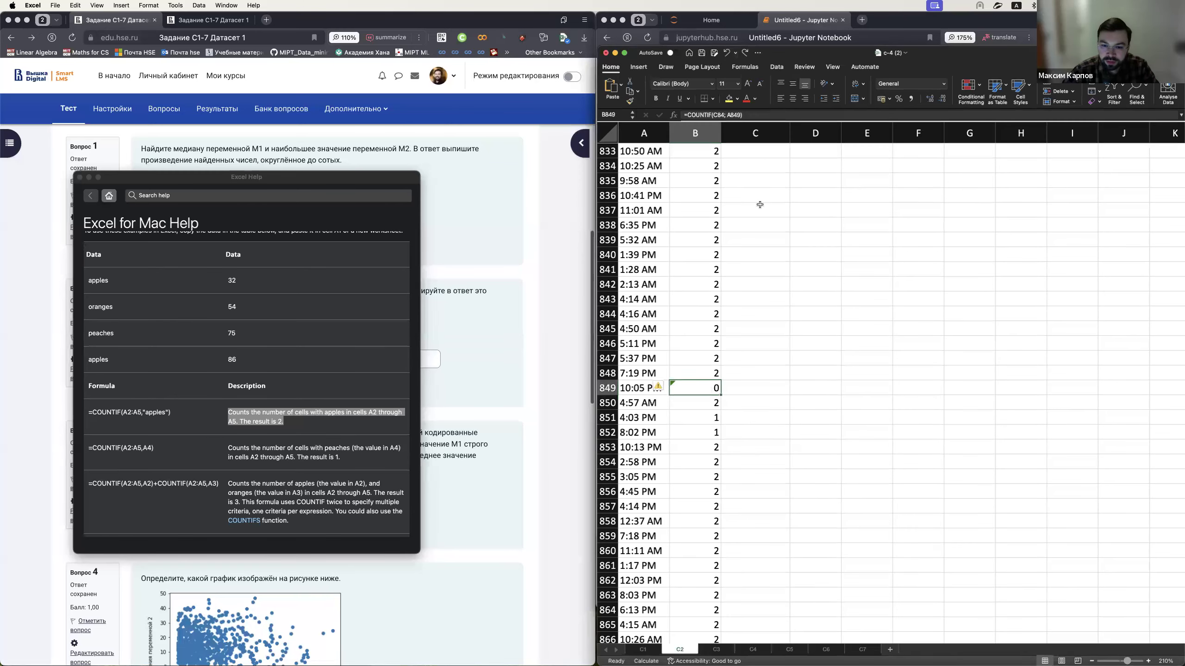
pyautogui.click(729, 54)
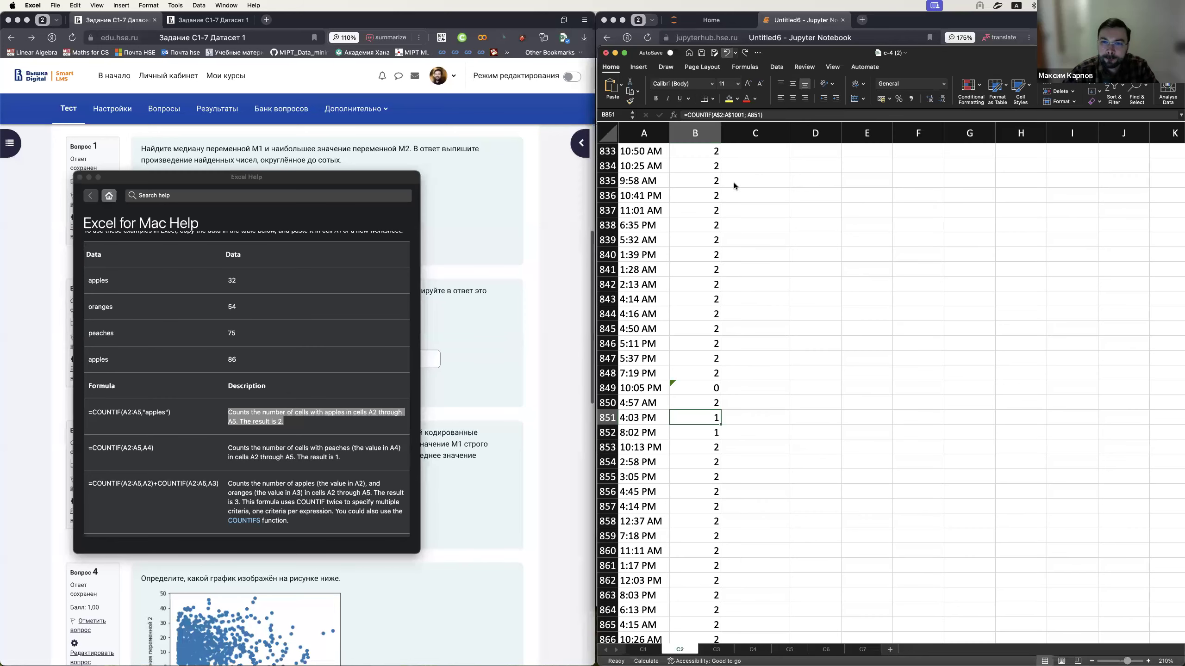
pyautogui.press('Up')
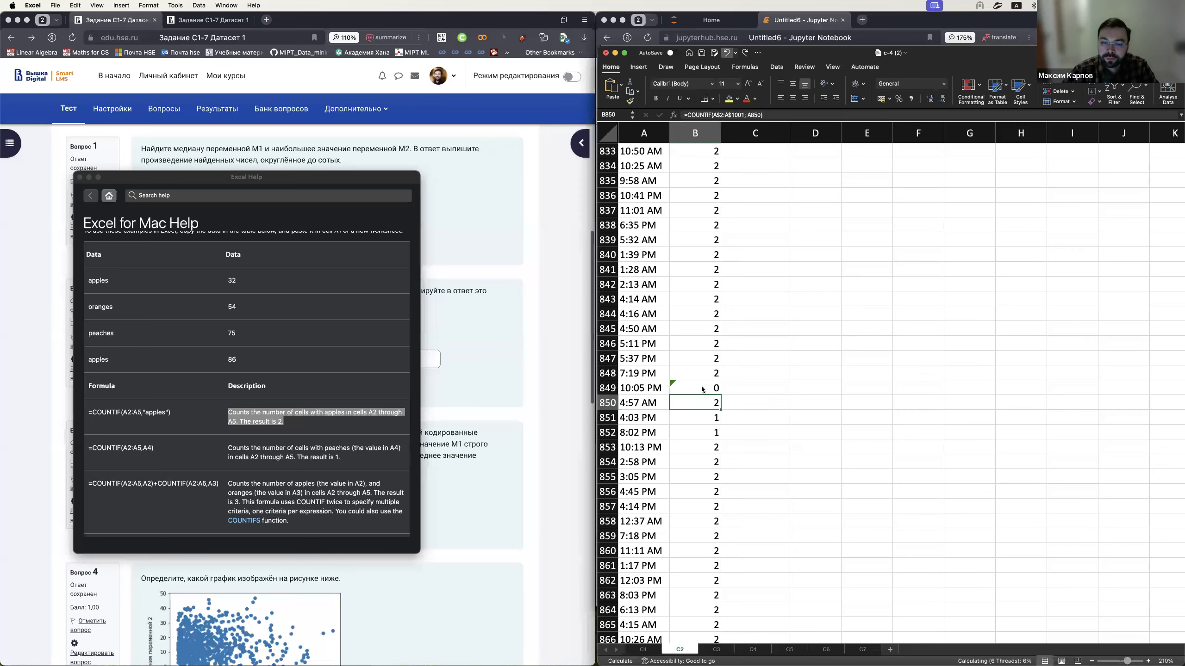
pyautogui.press('Up')
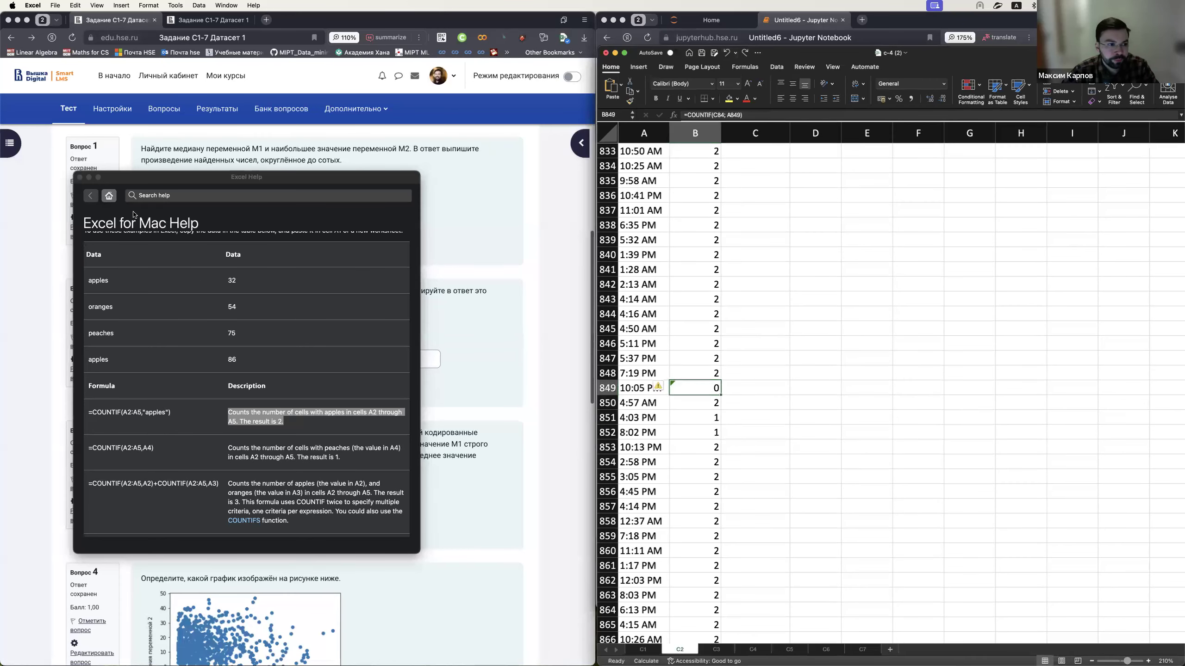
# - Close the help window and fill the COUNTIF formula from B846 down to B851
pyautogui.click(79, 178)
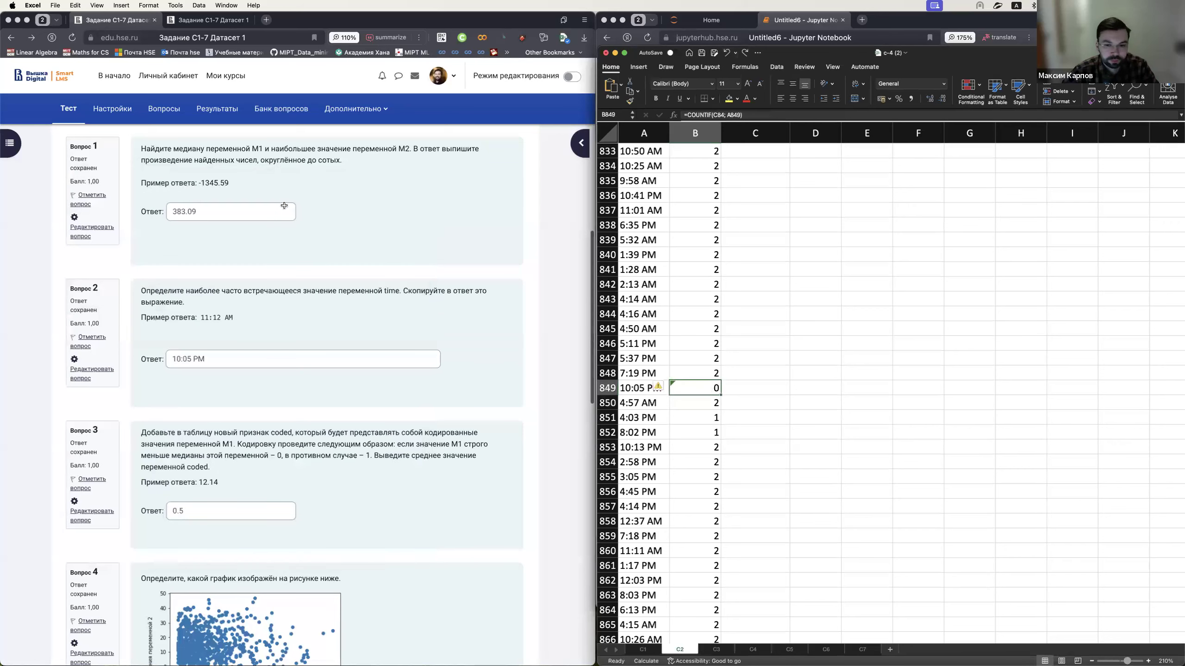
pyautogui.click(706, 362)
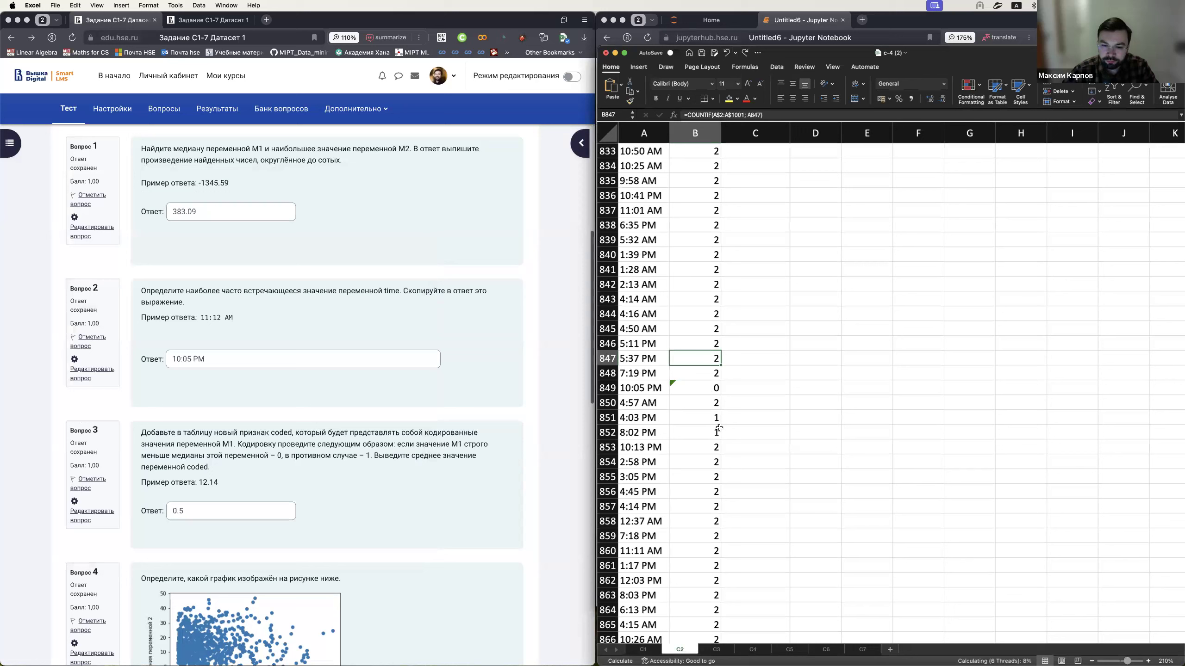
pyautogui.click(718, 350)
pyautogui.moveTo(720, 350)
pyautogui.mouseDown()
pyautogui.moveTo(718, 423)
pyautogui.moveTo(718, 374)
pyautogui.mouseUp()
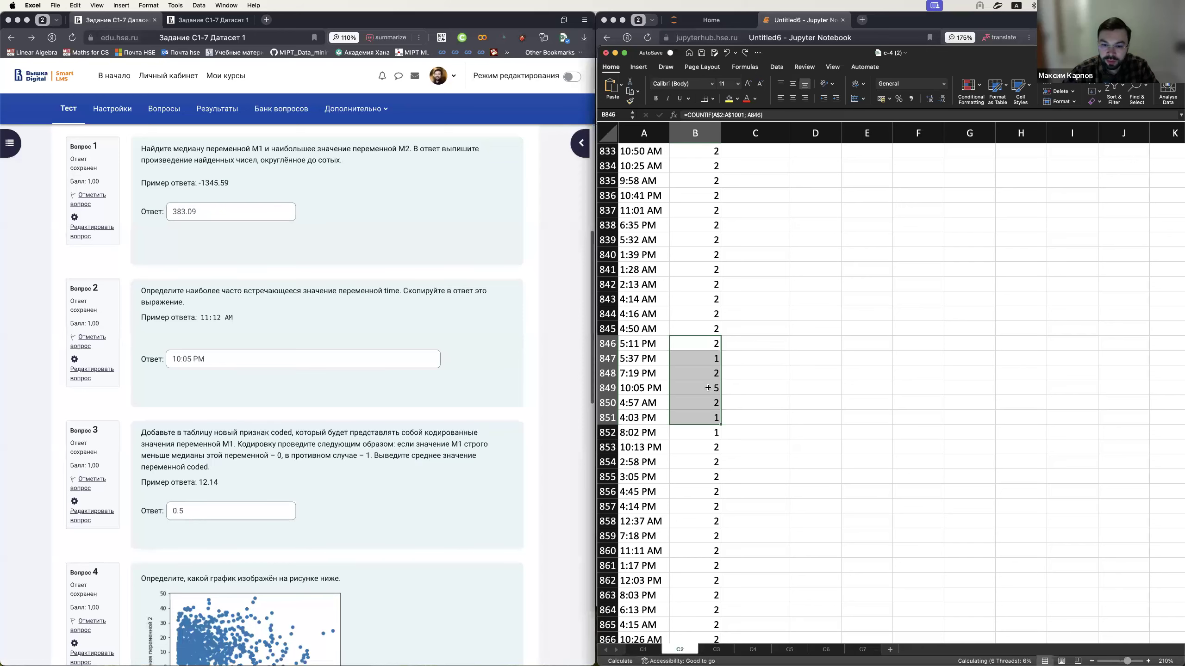
# - Check the count for 10:05 PM in B849 against the counts in the neighbouring rows
pyautogui.click(708, 388)
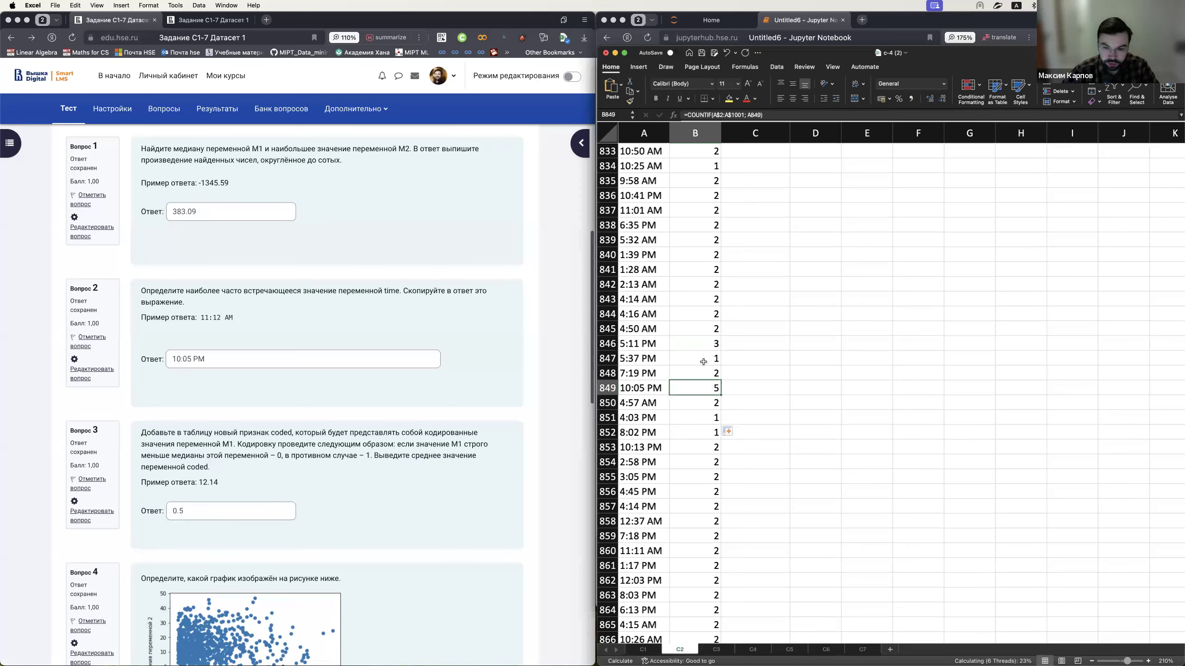
pyautogui.moveTo(708, 418); pyautogui.dragTo(711, 360)
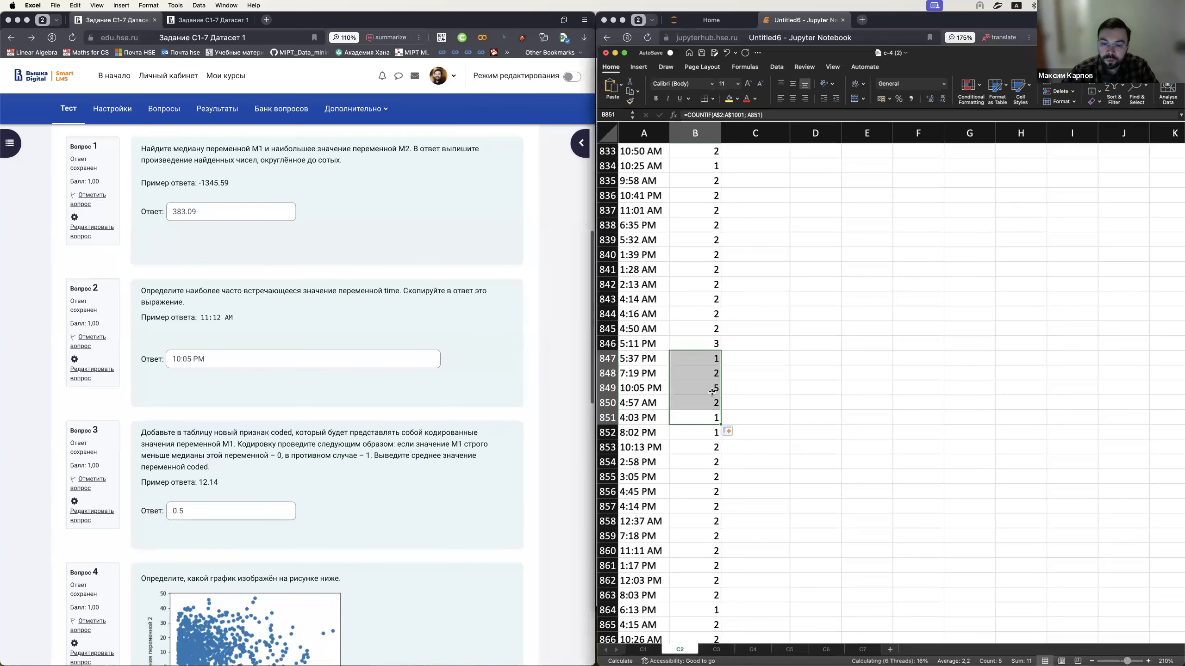
pyautogui.click(711, 392)
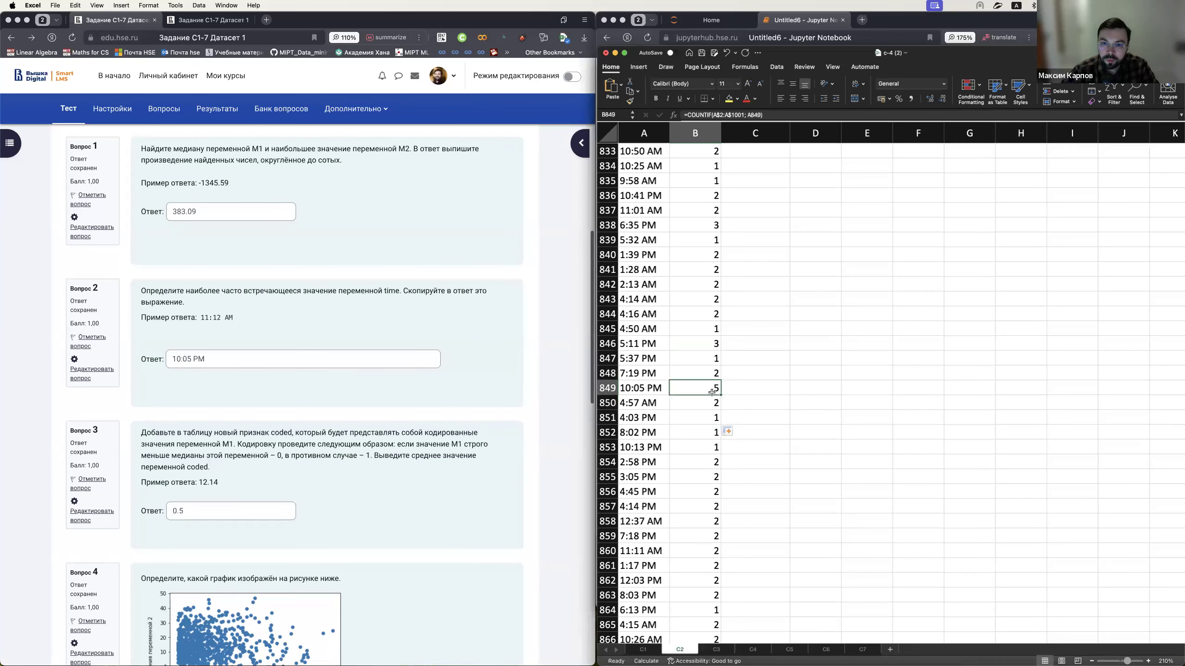
pyautogui.press('Down')
pyautogui.press('Down')
pyautogui.press('Down')
pyautogui.press('Down')
pyautogui.press('Up')
pyautogui.press('Up')
pyautogui.press('Up')
pyautogui.press('Up')
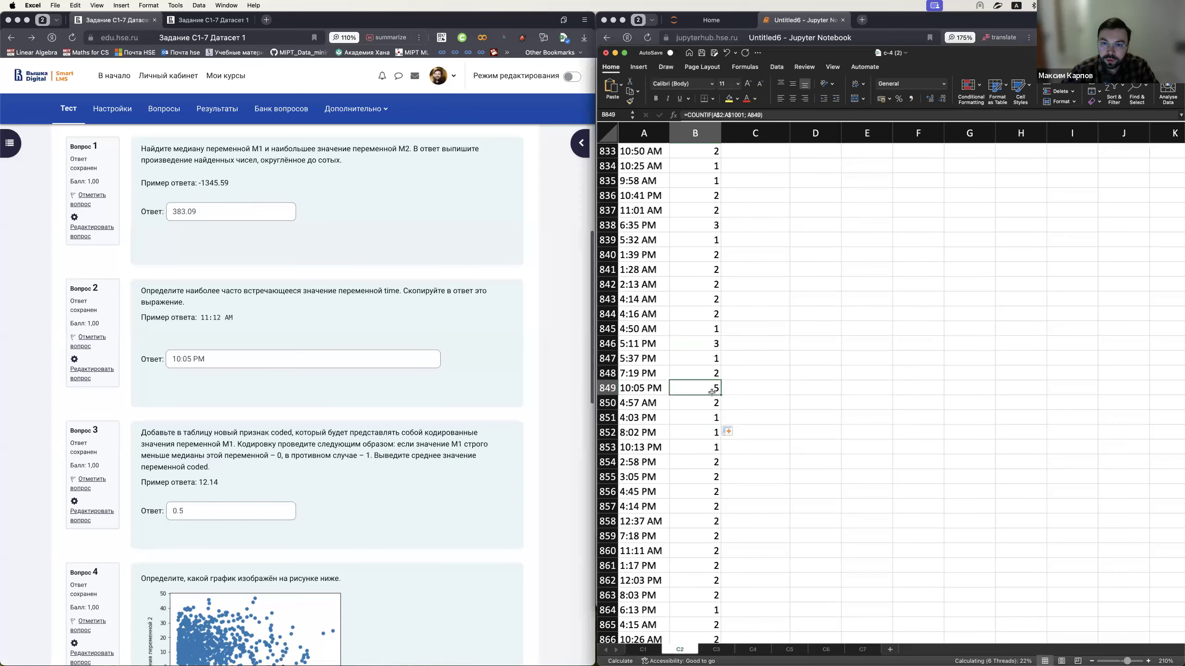
# - Examine the COUNTIF formulas in column B from row 845 to row 855, cell by cell
pyautogui.press('Up')
pyautogui.press('Up')
pyautogui.press('Up')
pyautogui.press('Up')
pyautogui.press('Down')
pyautogui.press('Down')
pyautogui.press('Down')
pyautogui.press('Down')
pyautogui.press('Down')
pyautogui.press('Down')
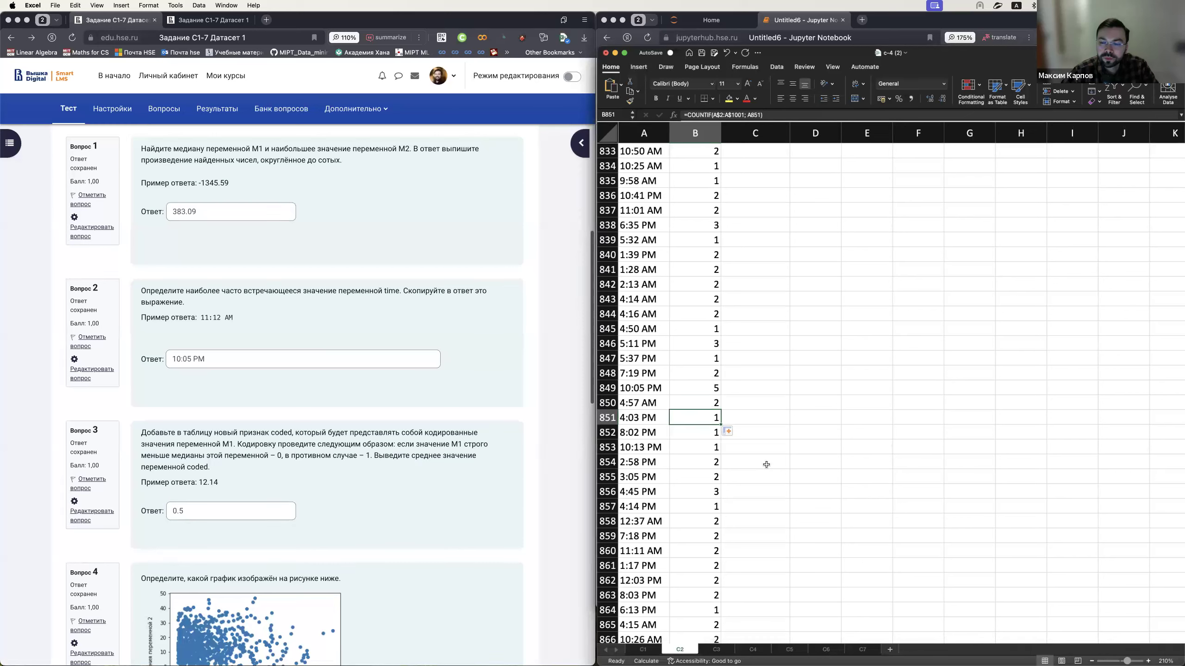
pyautogui.press('Down')
pyautogui.press('Down')
pyautogui.press('Down')
pyautogui.press('Down')
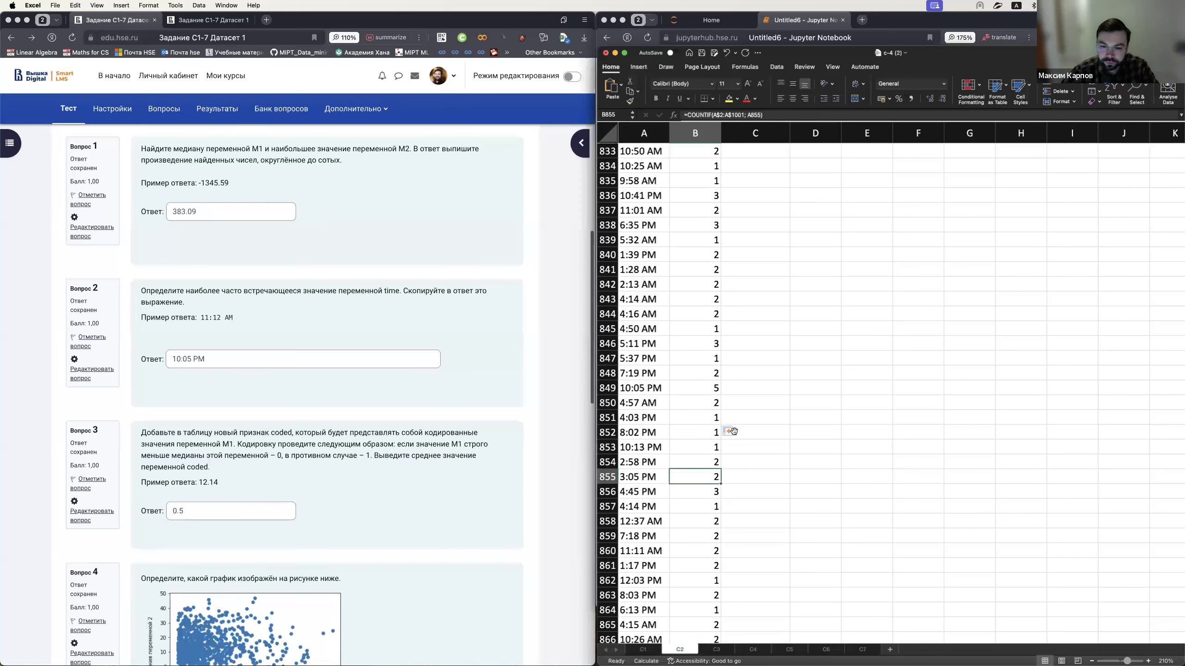
# - Compare the 10:05 PM entry in A849 and its count formula with the formulas in B846 and B847
pyautogui.click(709, 392)
pyautogui.click(709, 349)
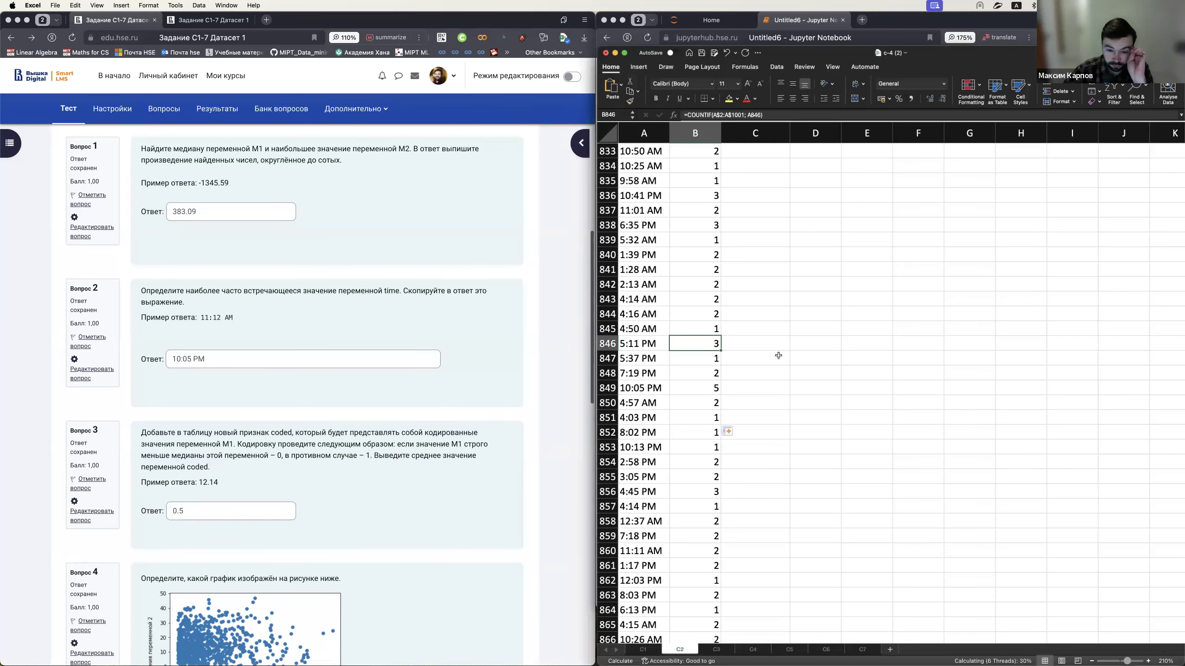
pyautogui.click(650, 388)
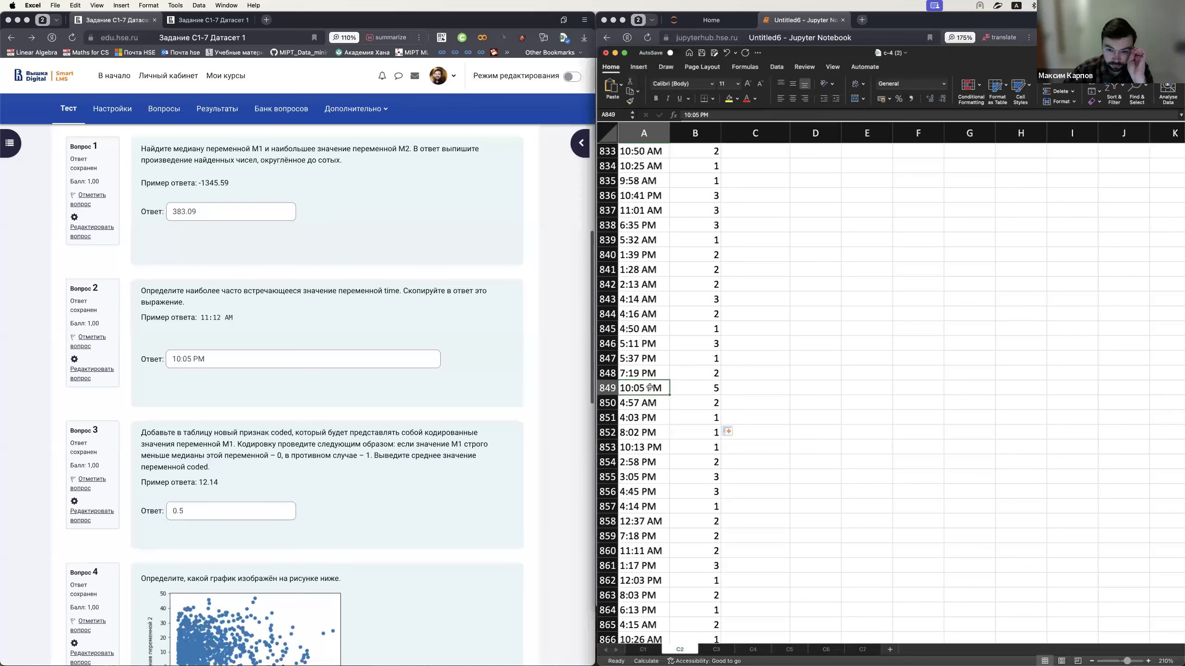
pyautogui.click(696, 387)
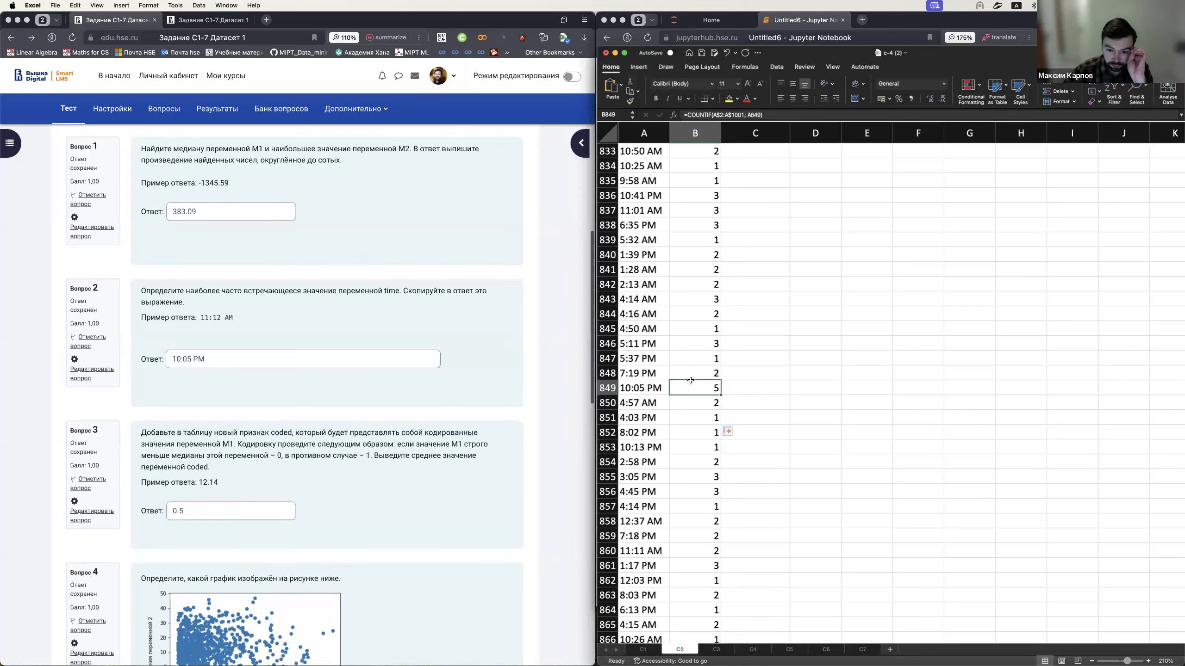
pyautogui.click(714, 358)
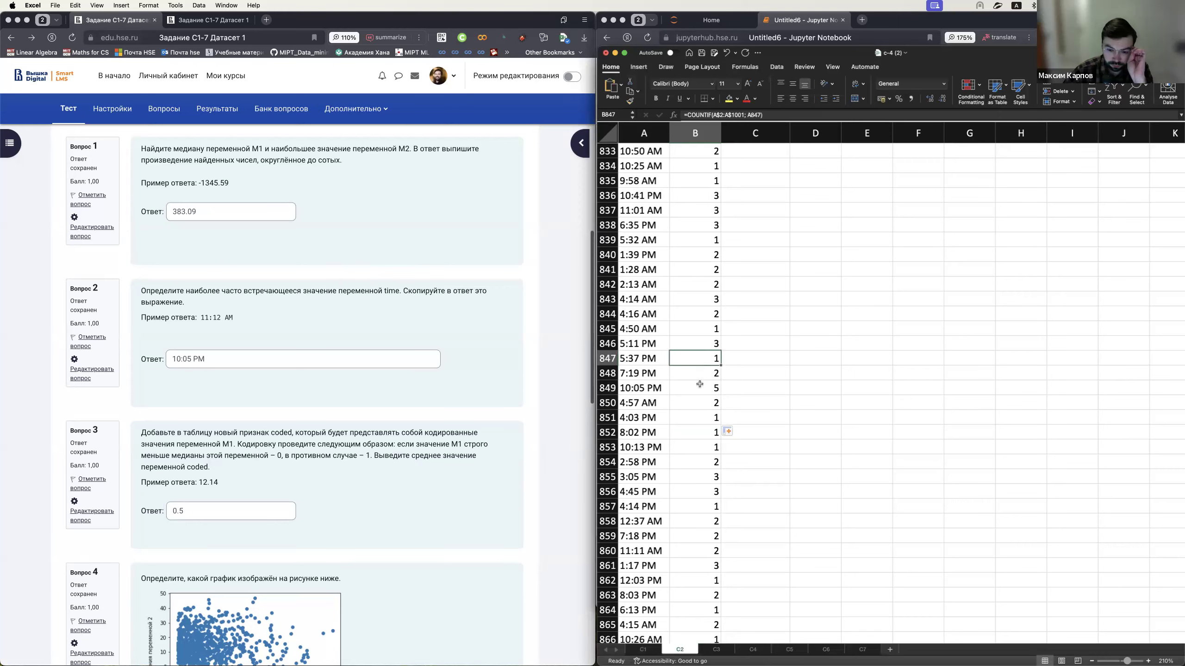
# - Return to the start of the sheet and check the COUNTIF formula in B2 and the time header in A1
pyautogui.scroll(20, 702, 380)
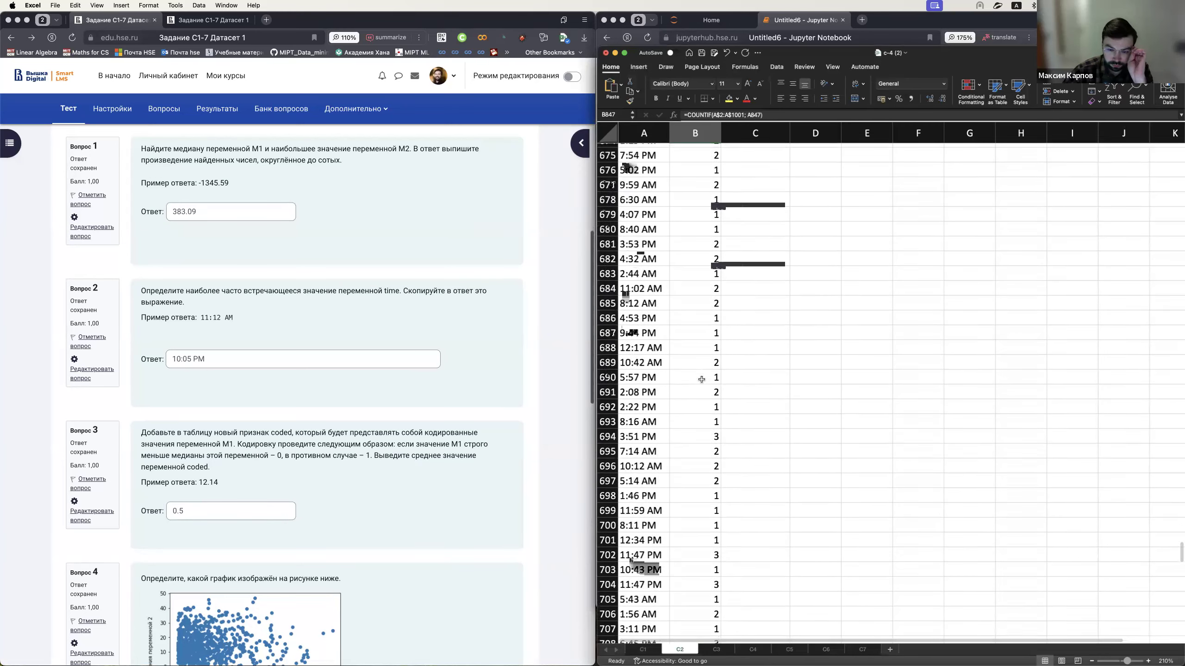
pyautogui.scroll(20, 702, 380)
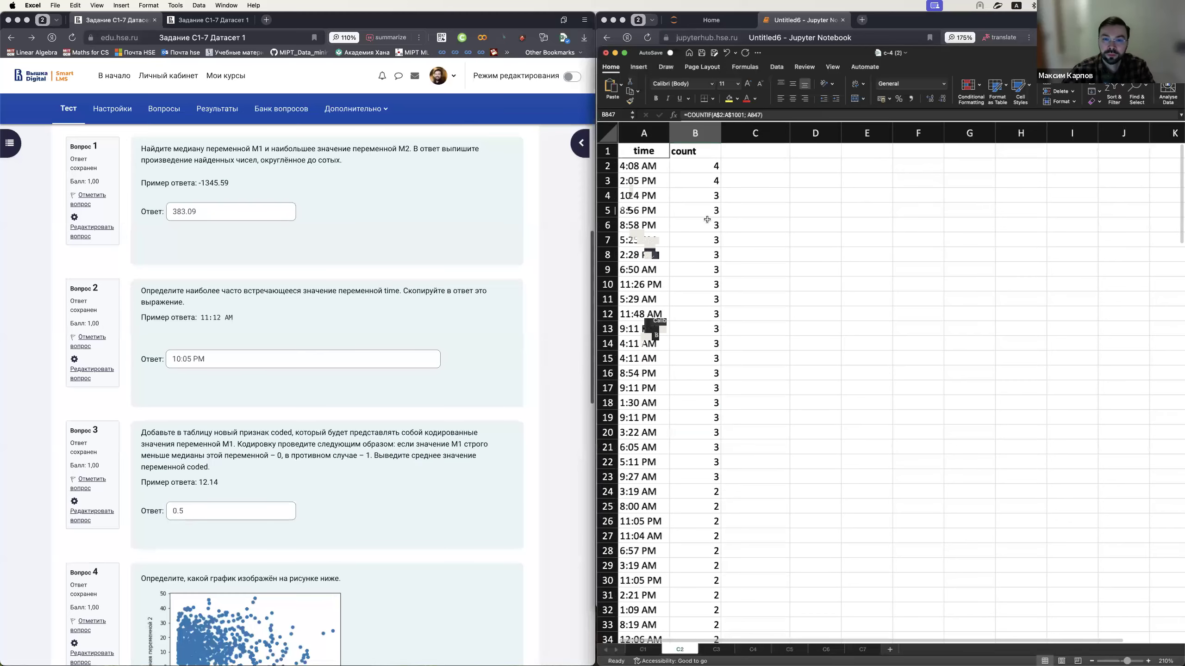
pyautogui.click(700, 163)
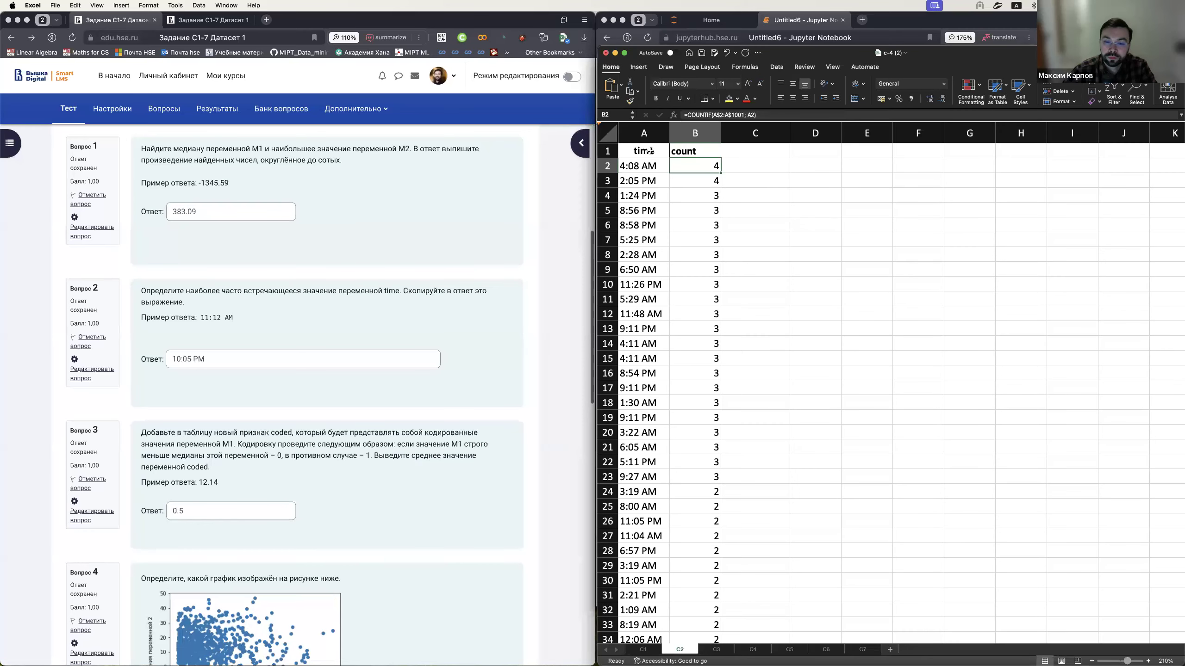
pyautogui.click(651, 151)
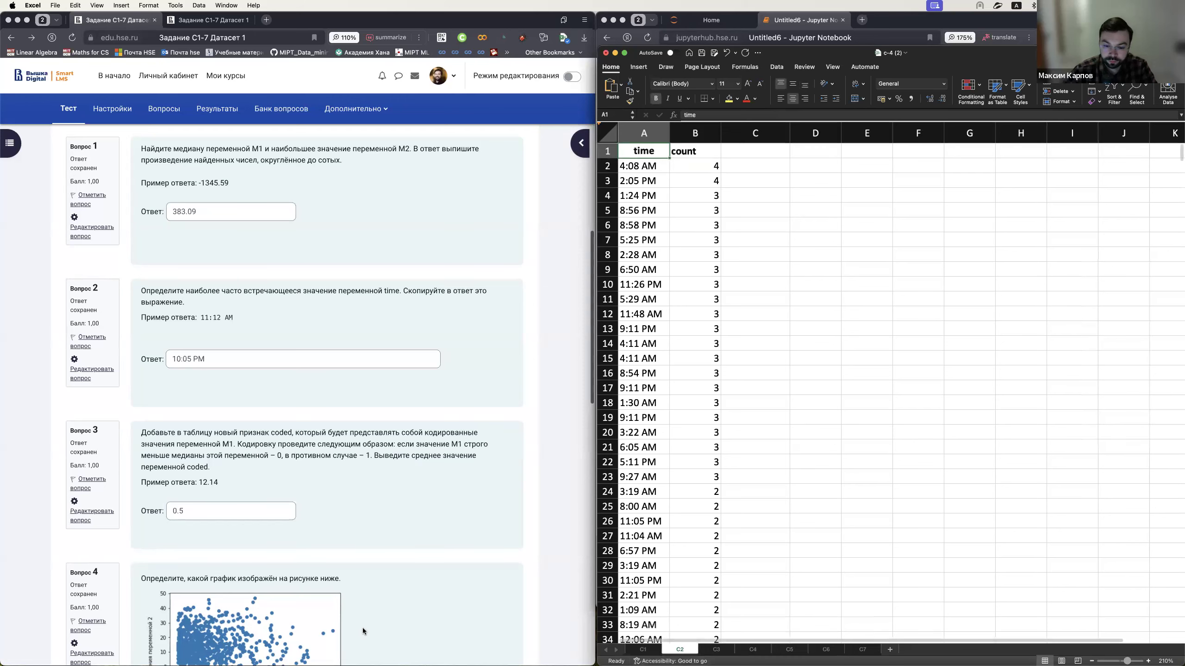
# - Create a copy of sheet C1 and place it before sheet C2
pyautogui.click(645, 650)
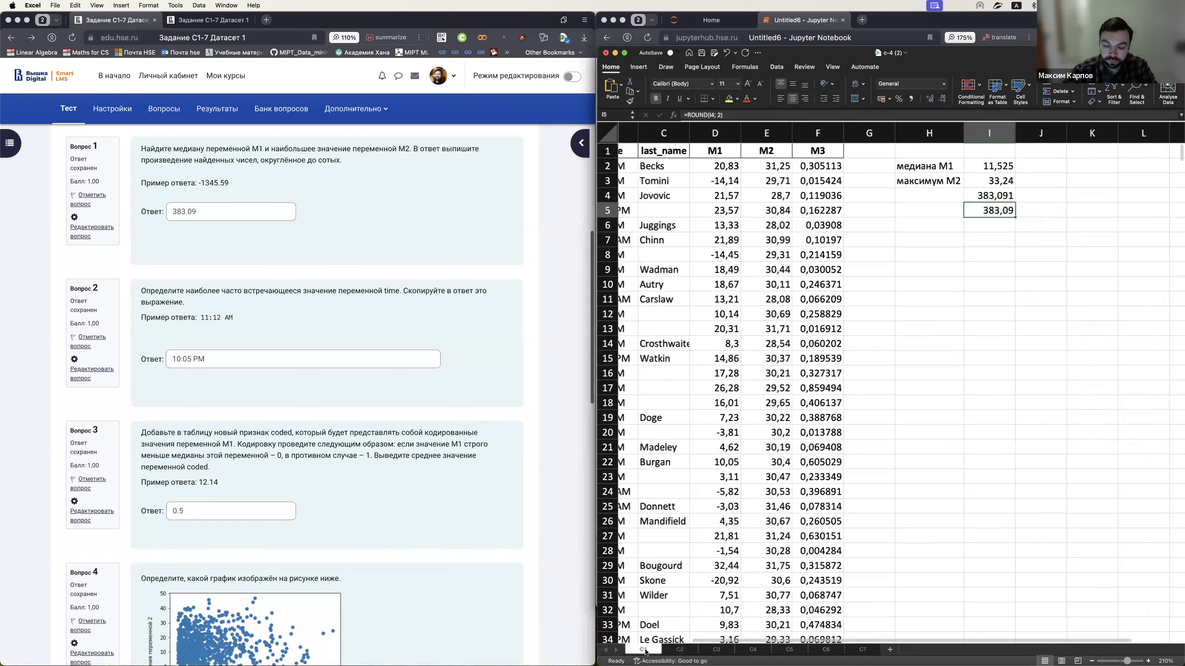
pyautogui.rightClick(645, 650)
pyautogui.click(669, 512)
pyautogui.click(635, 503)
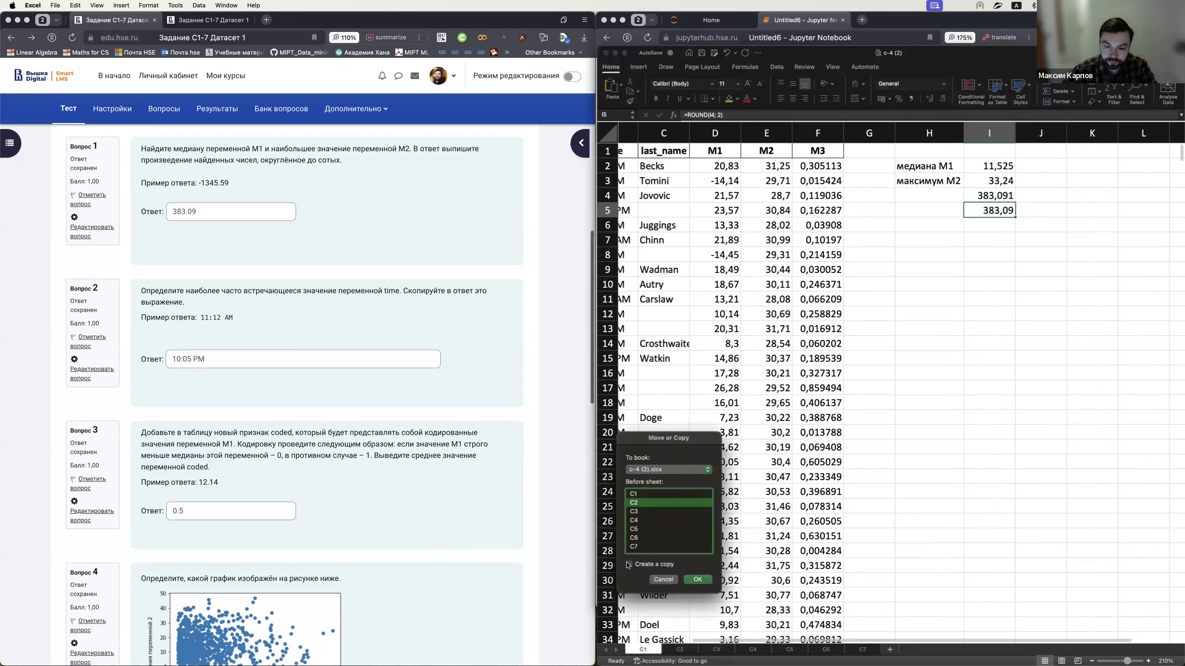
pyautogui.click(697, 577)
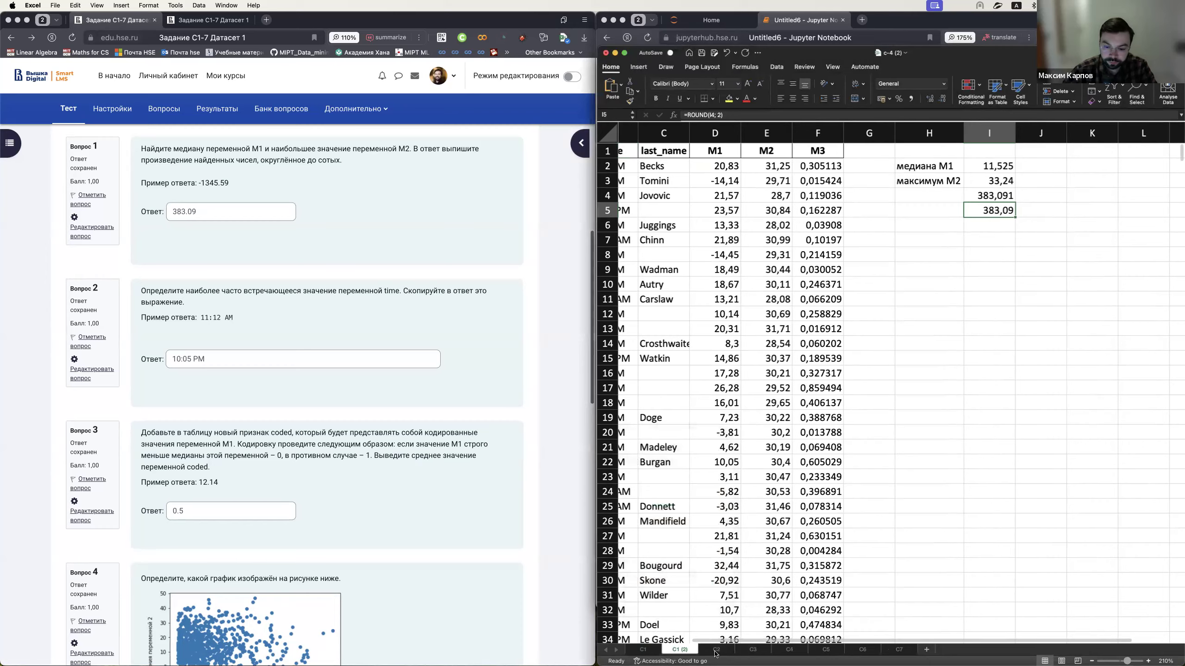
# - Delete the old C2 sheet with the sorted time and count columns, confirming the deletion
pyautogui.click(715, 650)
pyautogui.rightClick(715, 652)
pyautogui.click(741, 497)
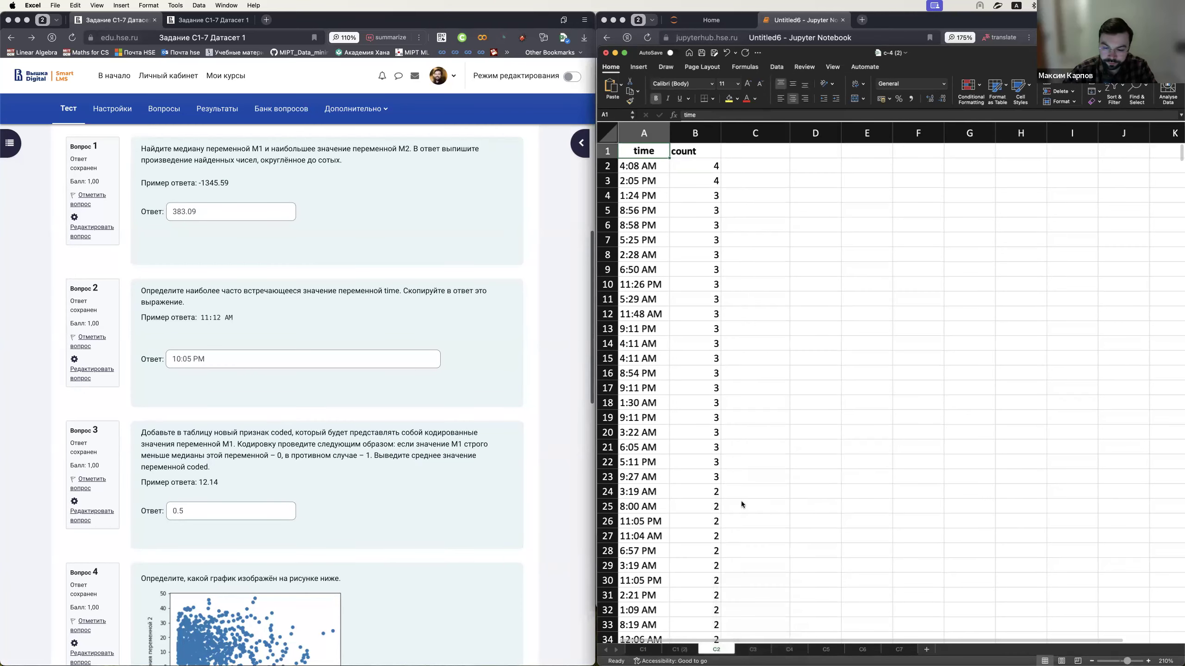
pyautogui.click(619, 237)
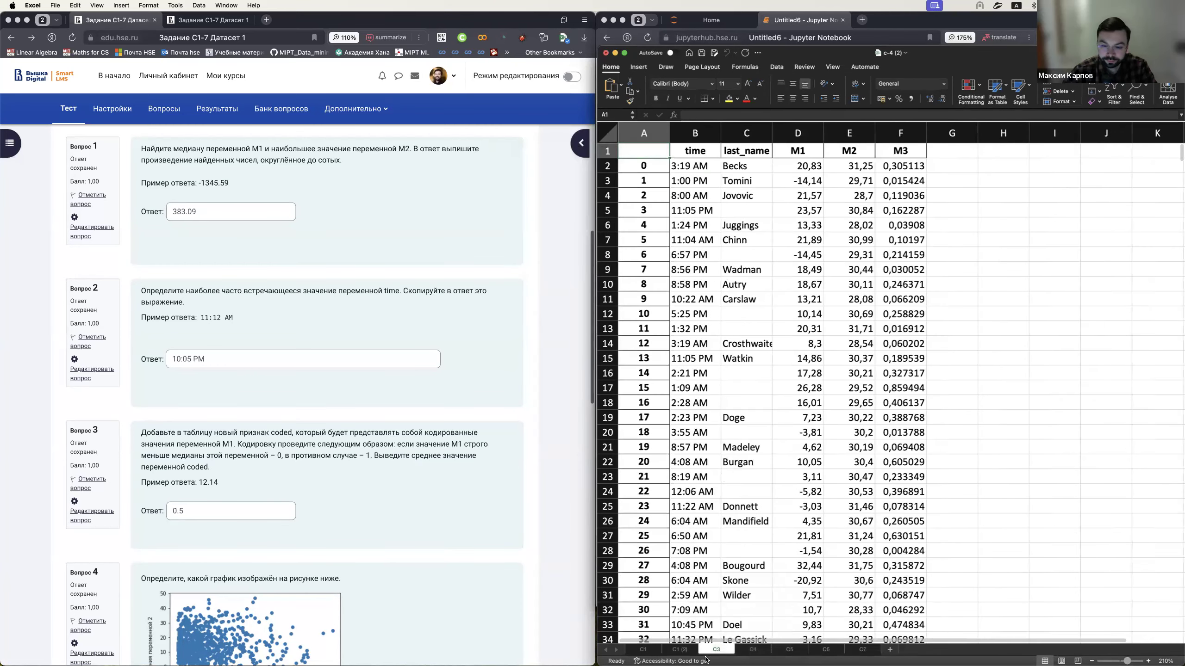
# - Rename the copied sheet as C2
pyautogui.click(678, 650)
pyautogui.rightClick(678, 650)
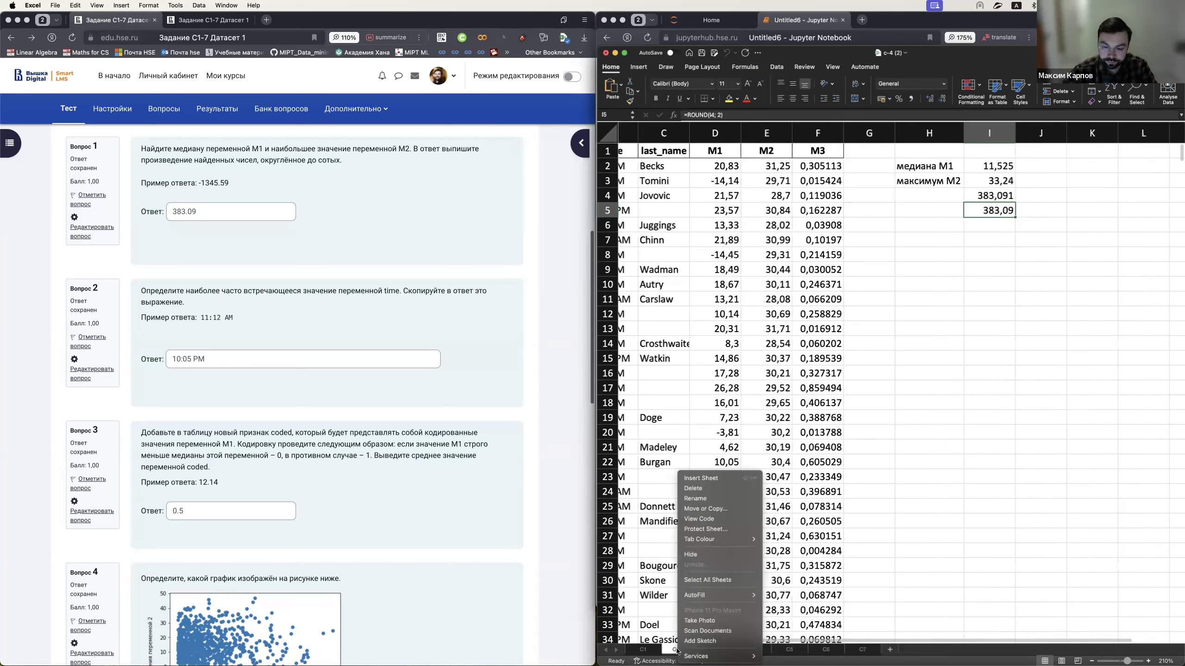
pyautogui.click(699, 500)
pyautogui.press('Right')
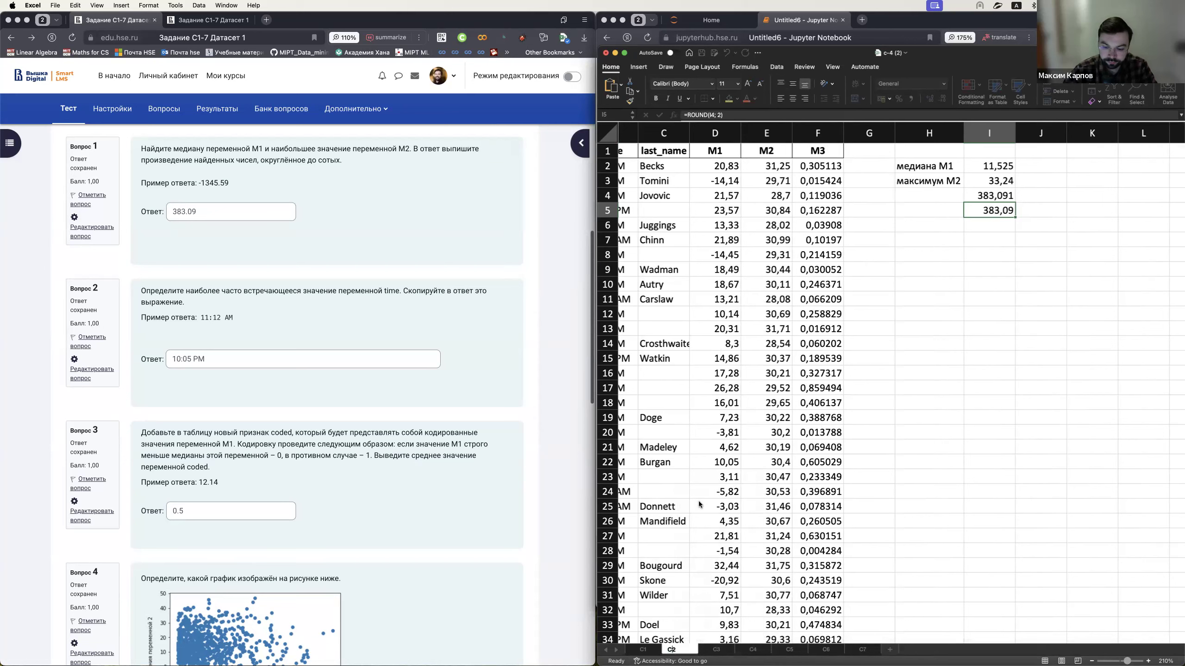
# - Clear the median and maximum calculations in columns H and I, and delete the M1, M2 and M3 columns from sheet C2
pyautogui.moveTo(928, 150); pyautogui.dragTo(1041, 258)
pyautogui.press('Delete')
pyautogui.moveTo(715, 133); pyautogui.dragTo(835, 132)
pyautogui.rightClick(835, 132)
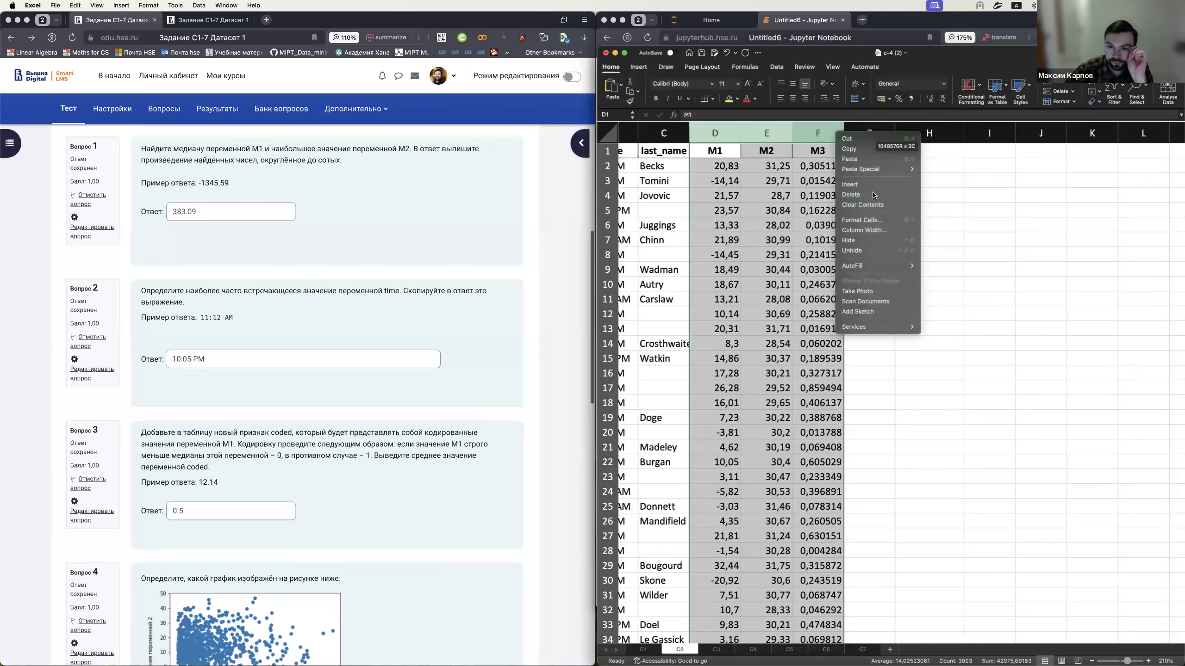
pyautogui.press('Escape')
pyautogui.press('Delete')
pyautogui.click(771, 181)
pyautogui.hscroll(-2, 746, 163)
pyautogui.press('Up')
pyautogui.press('Up')
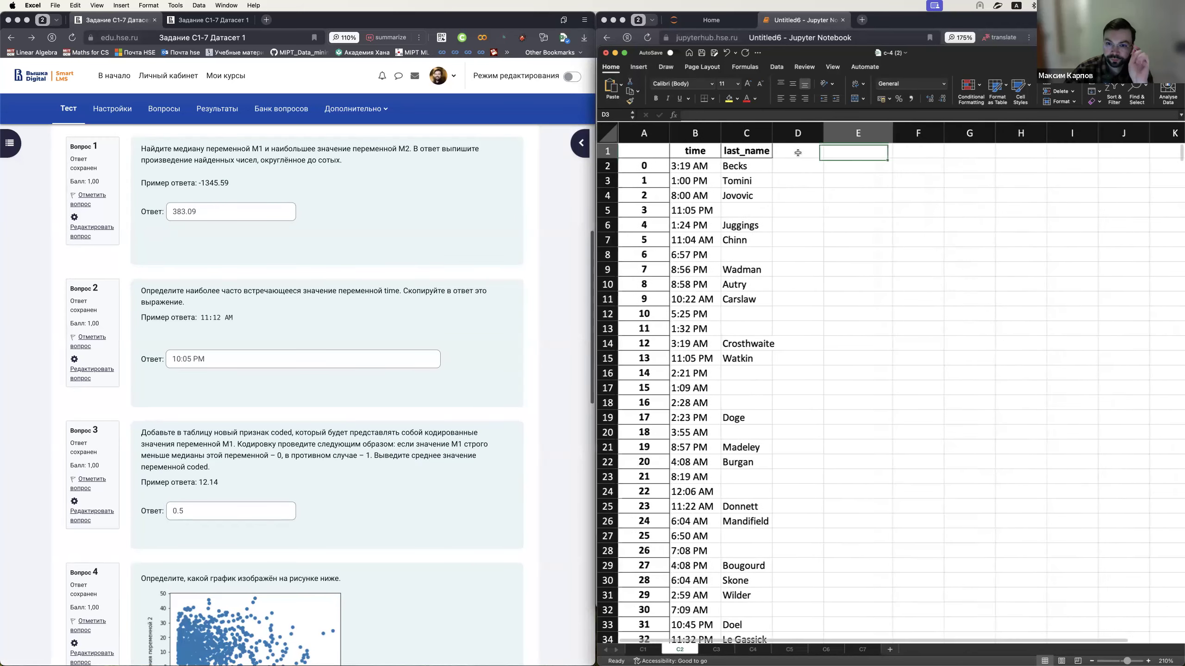
# - Delete the last_name column from sheet C2
pyautogui.rightClick(712, 133)
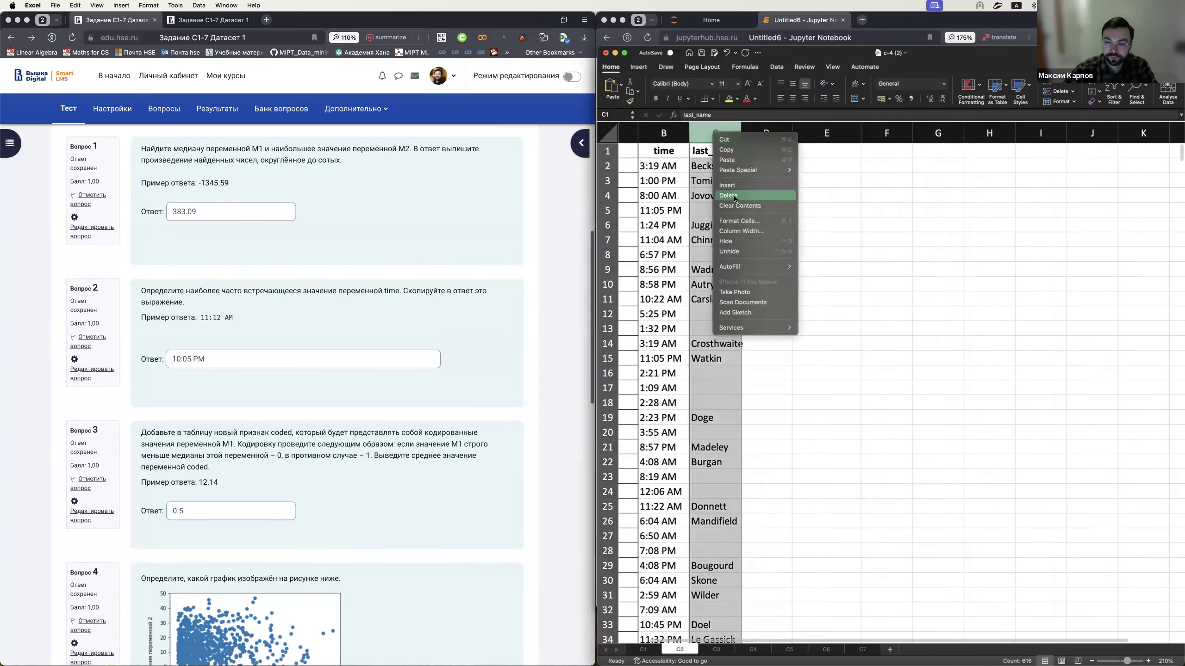
pyautogui.press('Escape')
pyautogui.press('Delete')
pyautogui.hscroll(-2, 767, 184)
# - Enter the header count in C1 and start a COUNTIF formula in C2
pyautogui.click(748, 151)
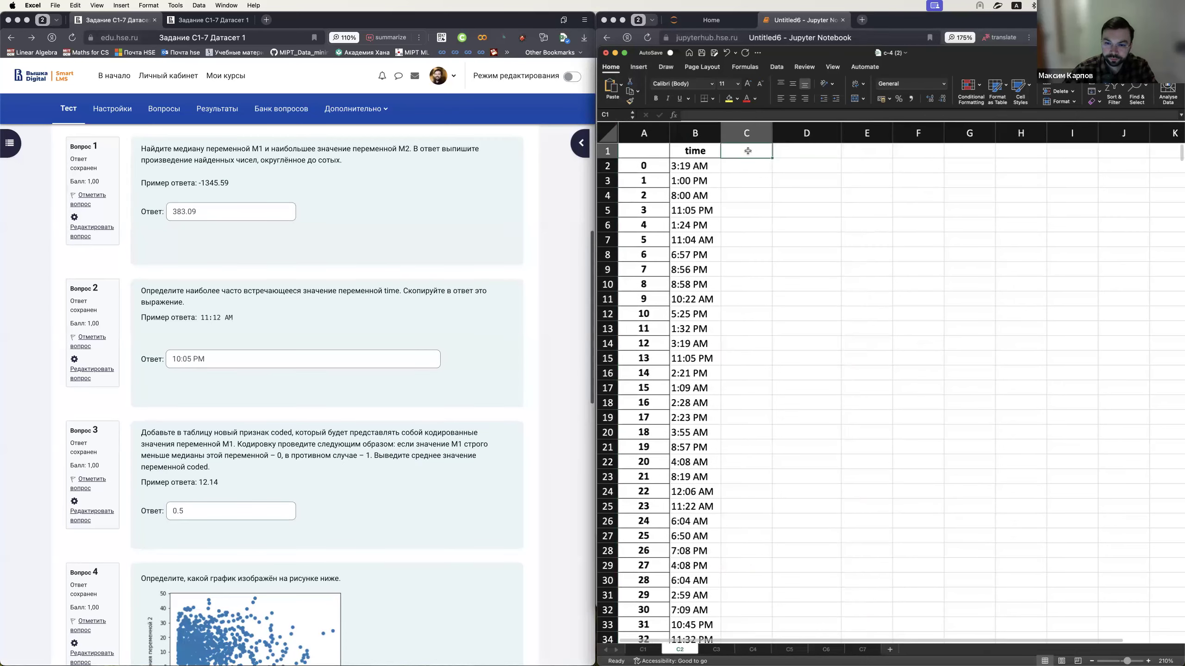
pyautogui.write('count')
pyautogui.press('Return')
pyautogui.write('=COUNTIF(')
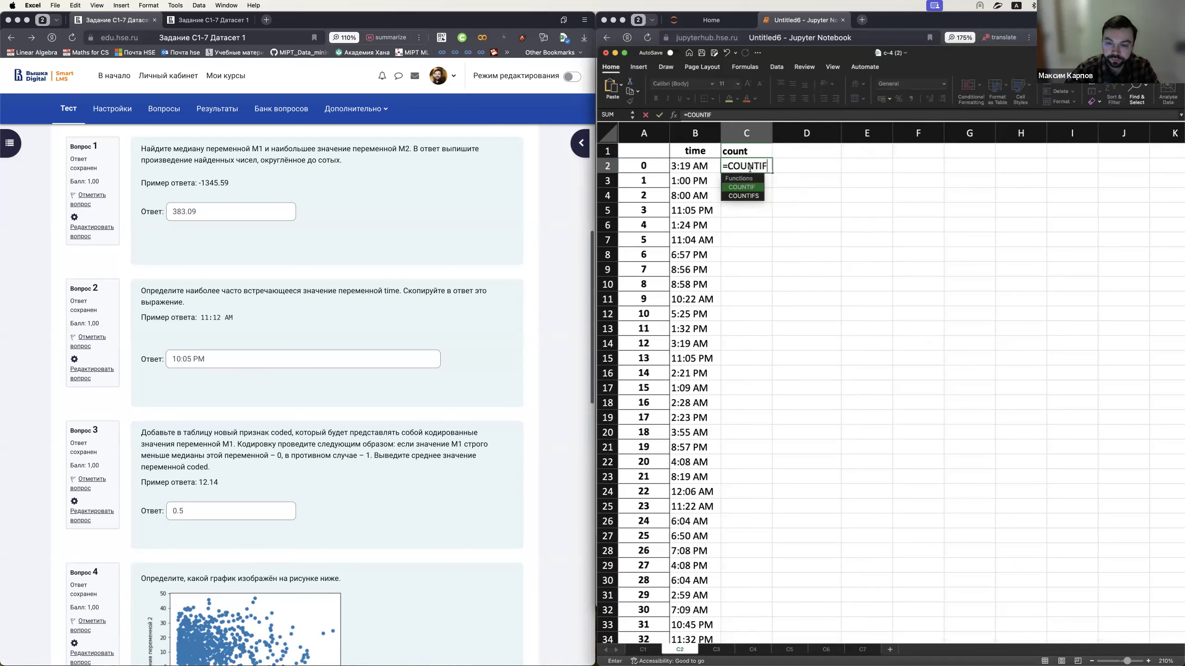
# - Look up the COUNTIFS syntax and examples in the function help, and return the C2 formula to COUNTIF
pyautogui.click(710, 115)
pyautogui.write('S')
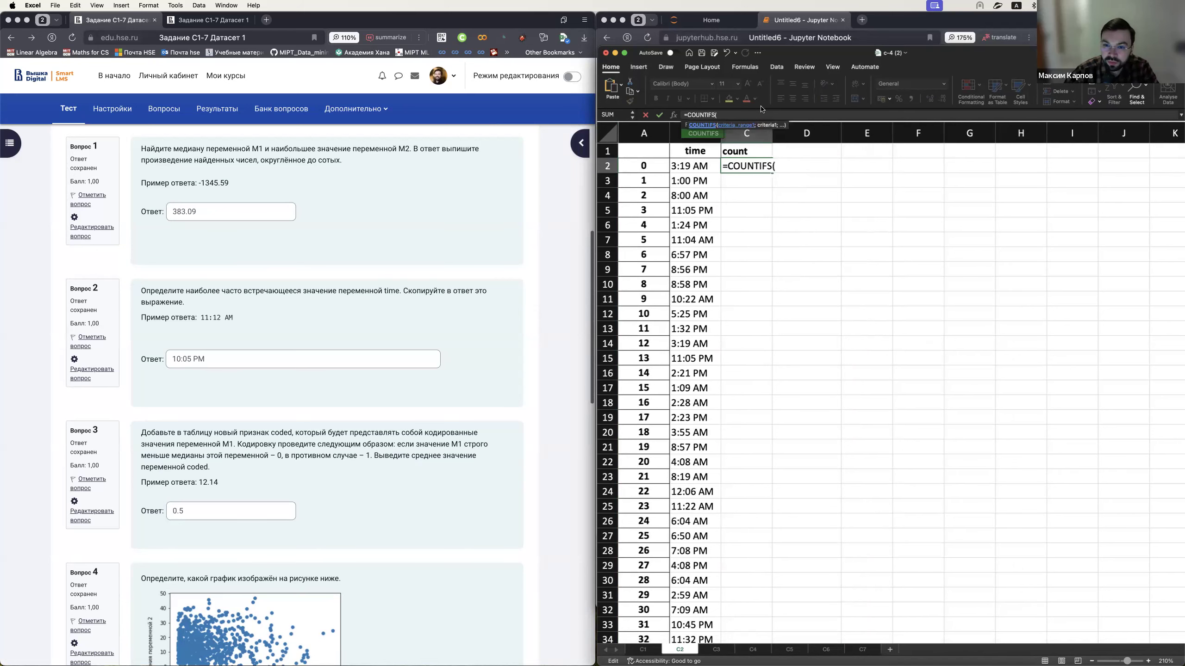
pyautogui.click(702, 125)
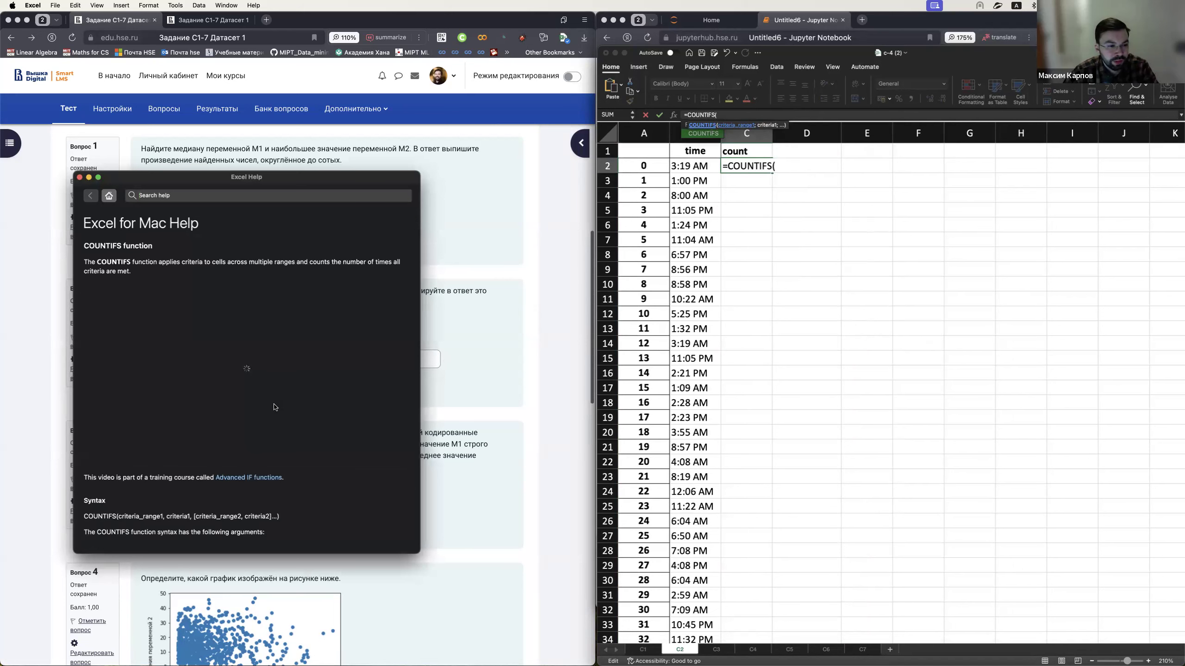
pyautogui.scroll(-5, 274, 406)
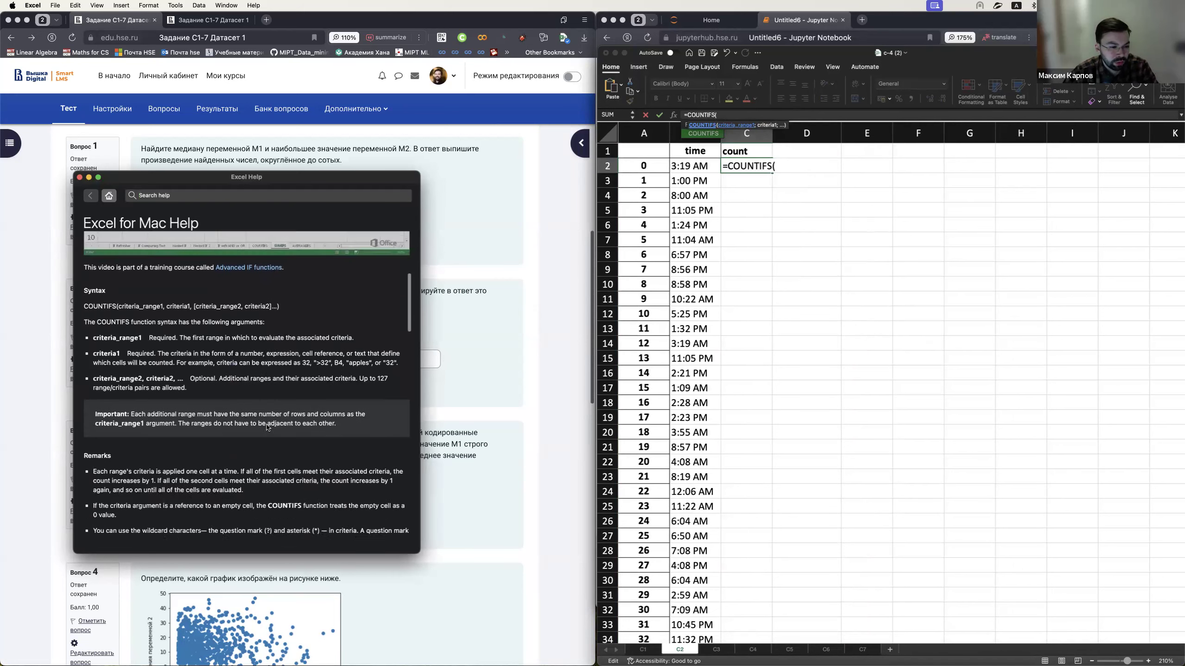
pyautogui.scroll(-8, 267, 428)
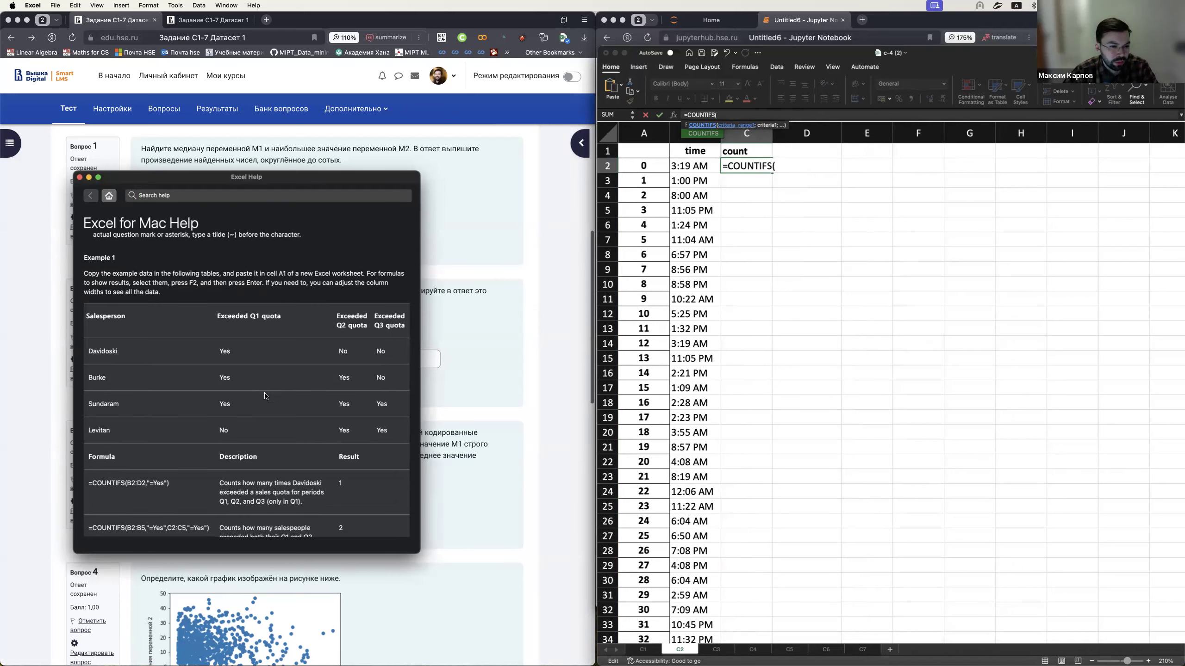
pyautogui.press('super+w')
pyautogui.press('BackSpace')
pyautogui.press('BackSpace')
pyautogui.write('(')
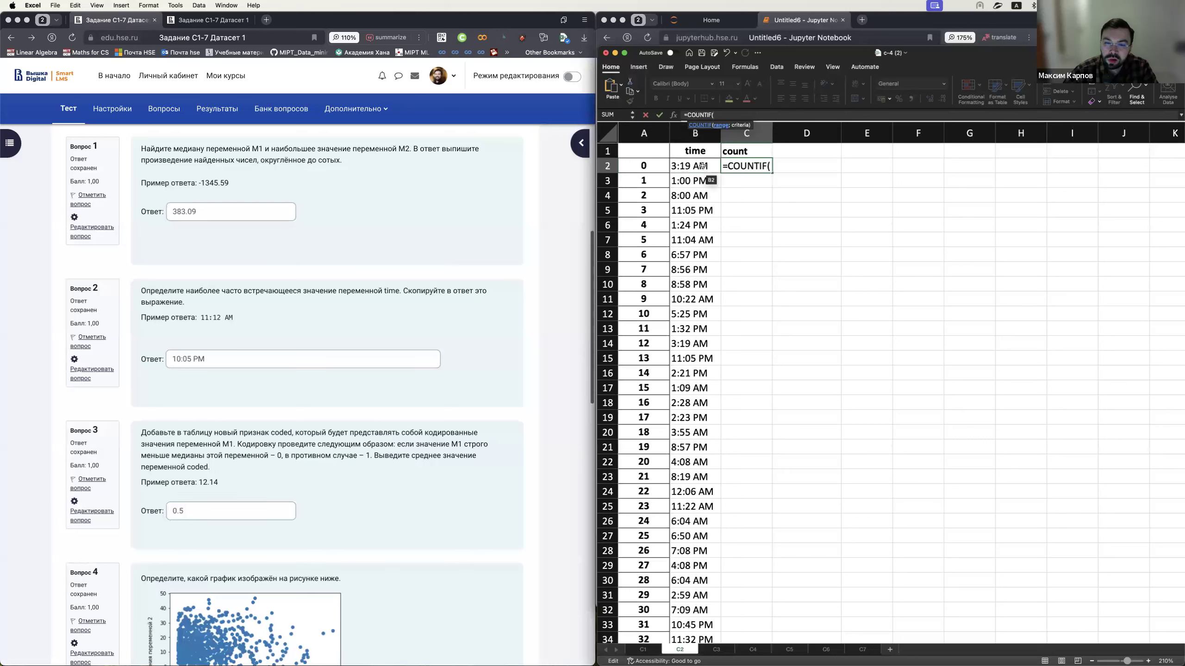
# - Set the range of the COUNTIF formula in C2 to the absolute reference $B$2:$B$1001
pyautogui.click(702, 166)
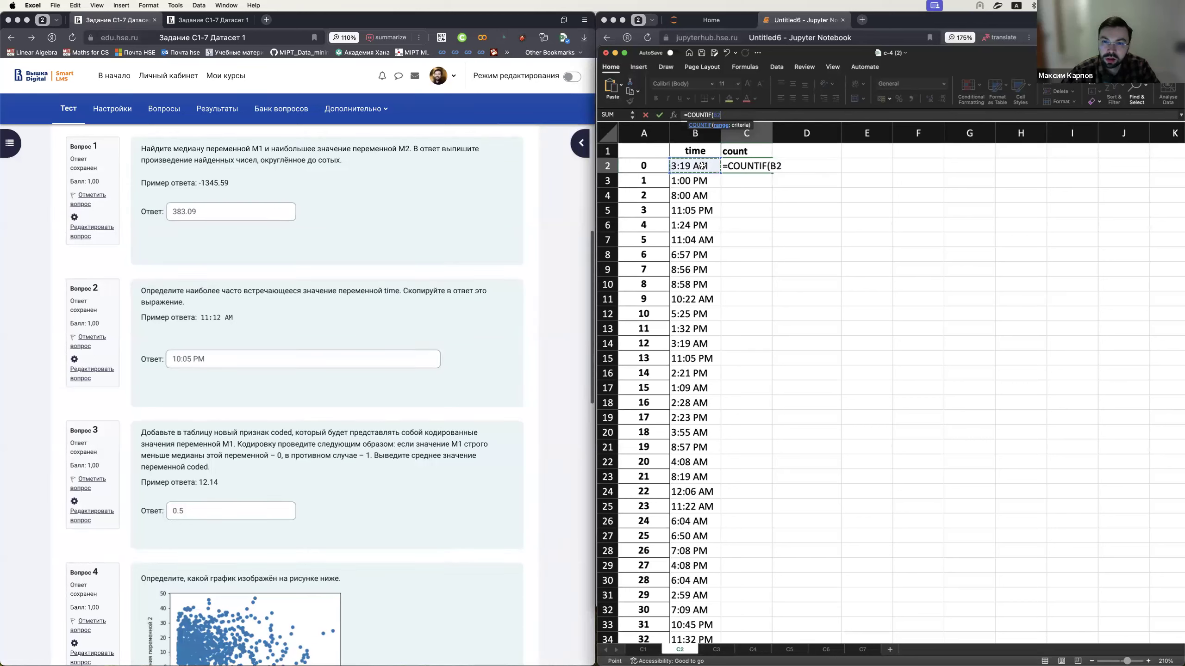
pyautogui.write(':B1001')
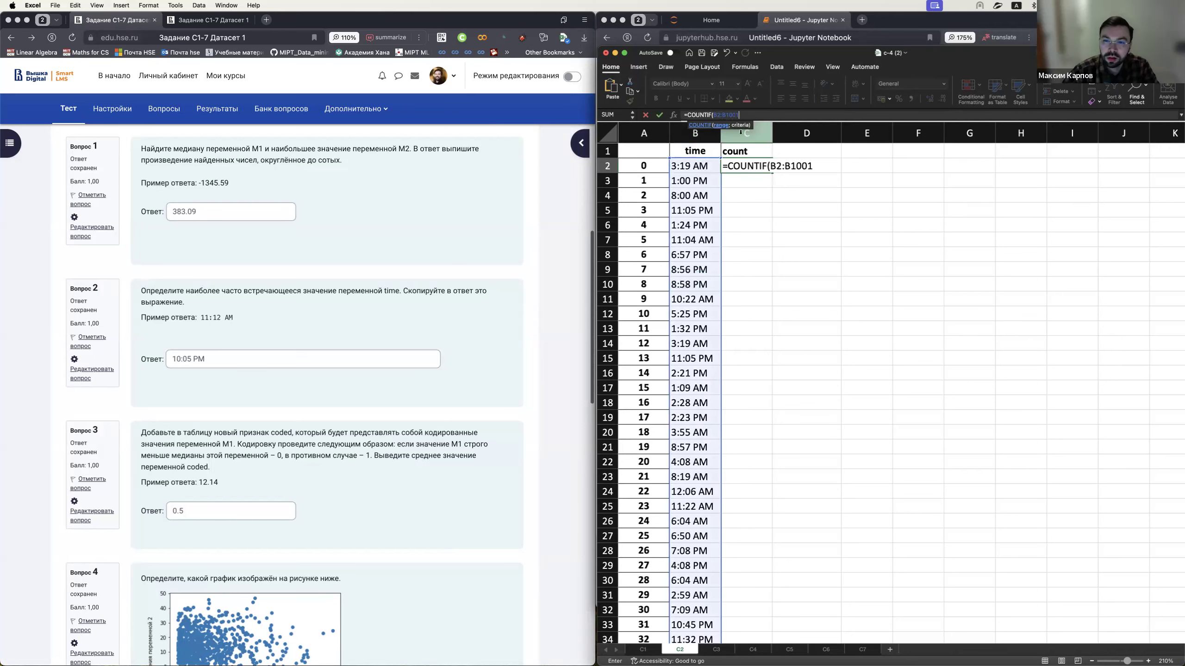
pyautogui.click(719, 114)
pyautogui.write('$')
pyautogui.press('Right')
pyautogui.write('$B$')
pyautogui.press('Right')
pyautogui.write('$1001')
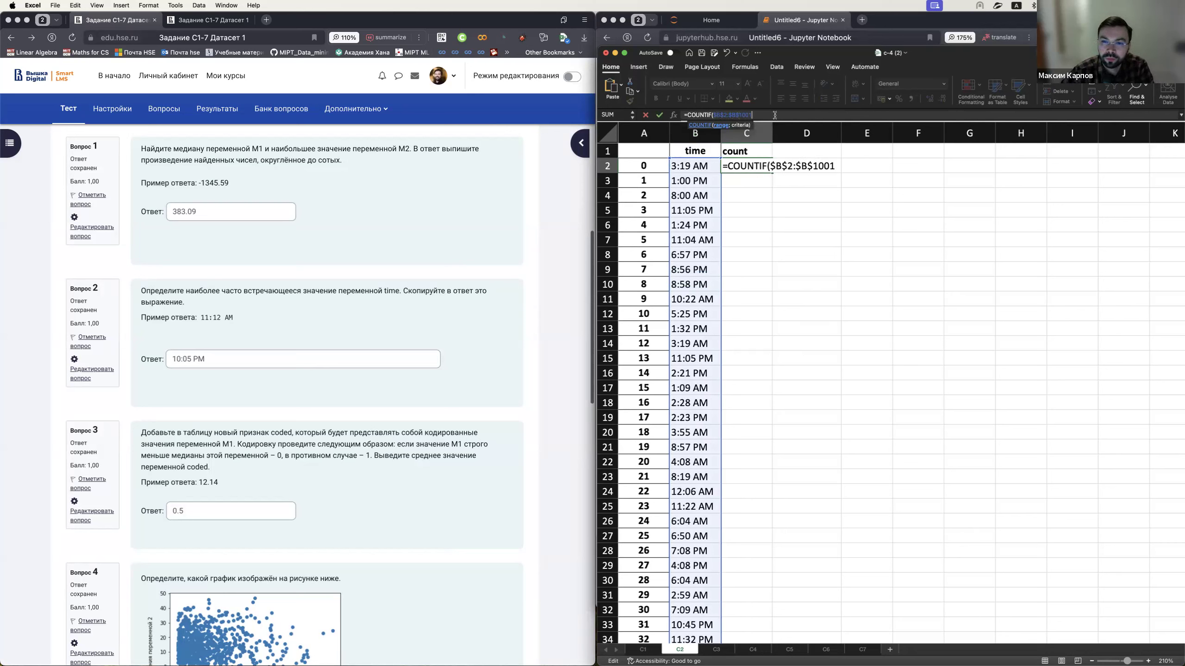
# - Add B2 as the criterion and complete the COUNTIF formula in C2
pyautogui.write(';')
pyautogui.click(697, 166)
pyautogui.write(')')
pyautogui.click(697, 165)
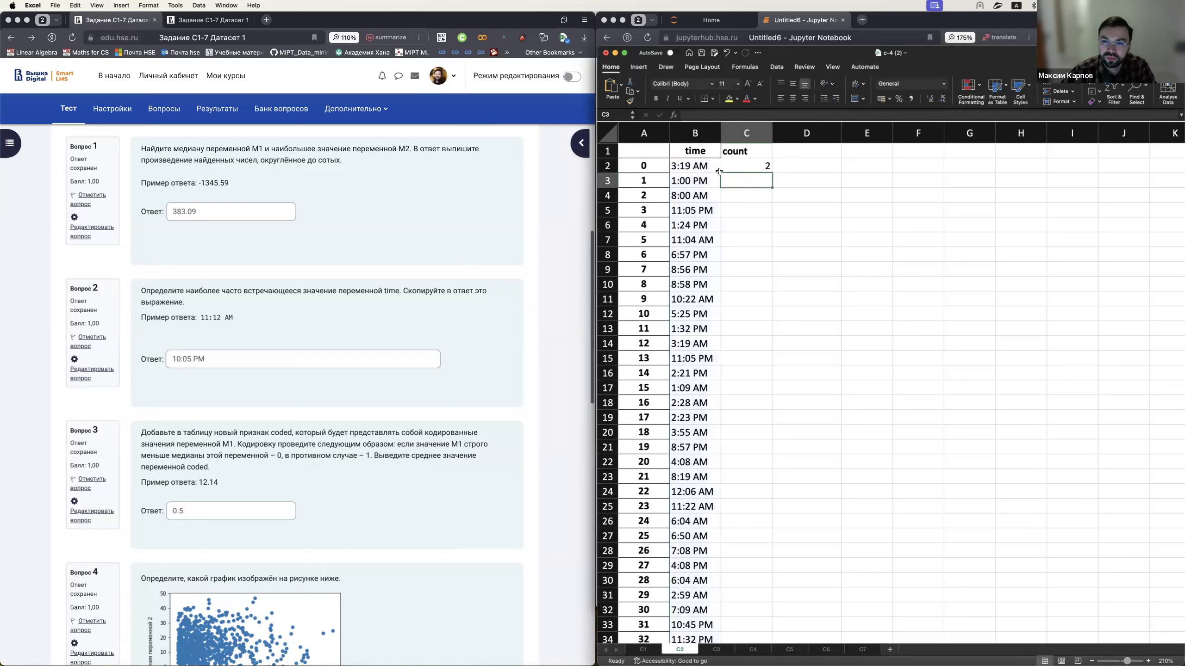
# - Copy the COUNTIF formula from C2 down the count column to C19
pyautogui.click(745, 163)
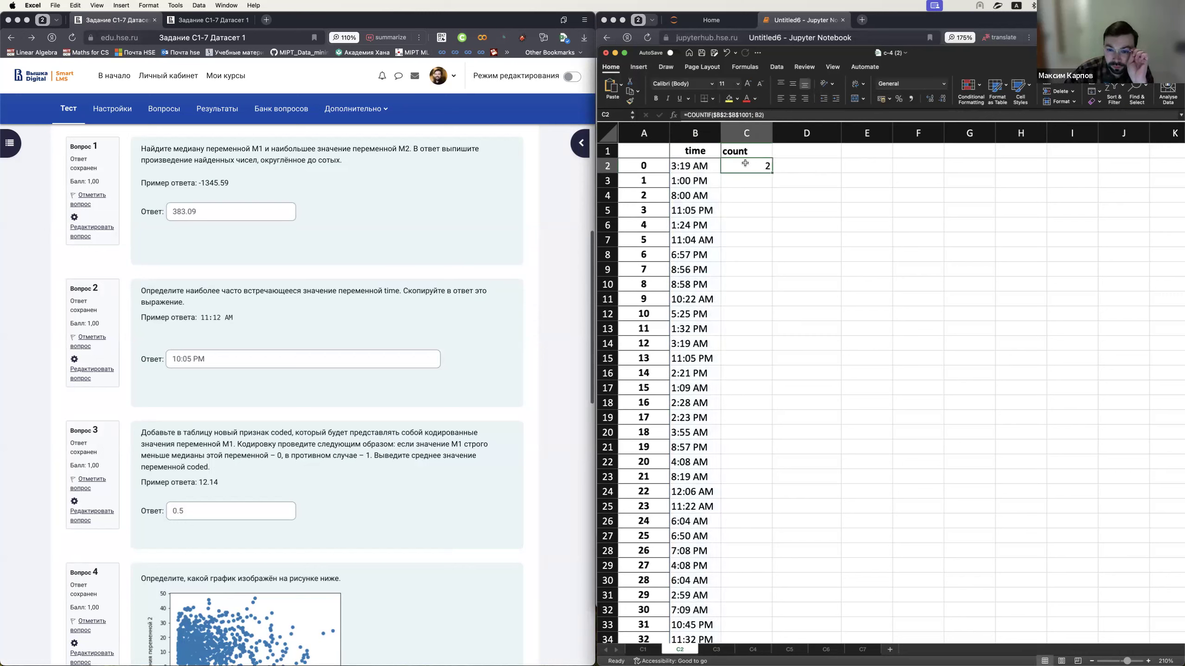
pyautogui.moveTo(773, 173); pyautogui.dragTo(769, 258)
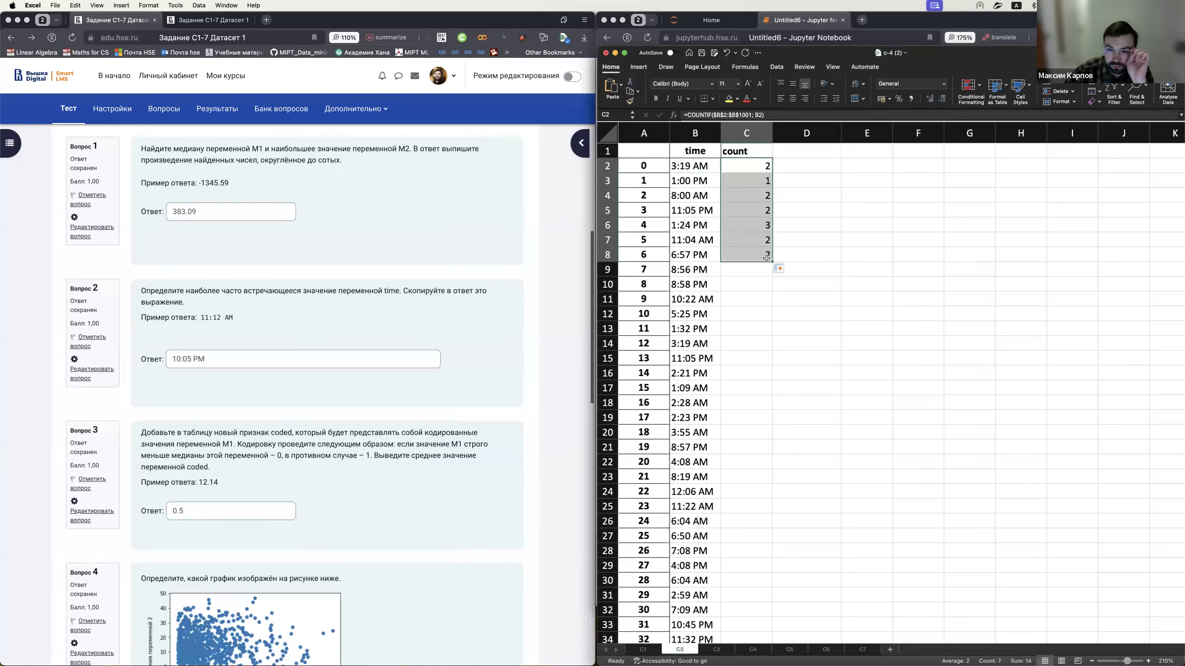
pyautogui.click(767, 258)
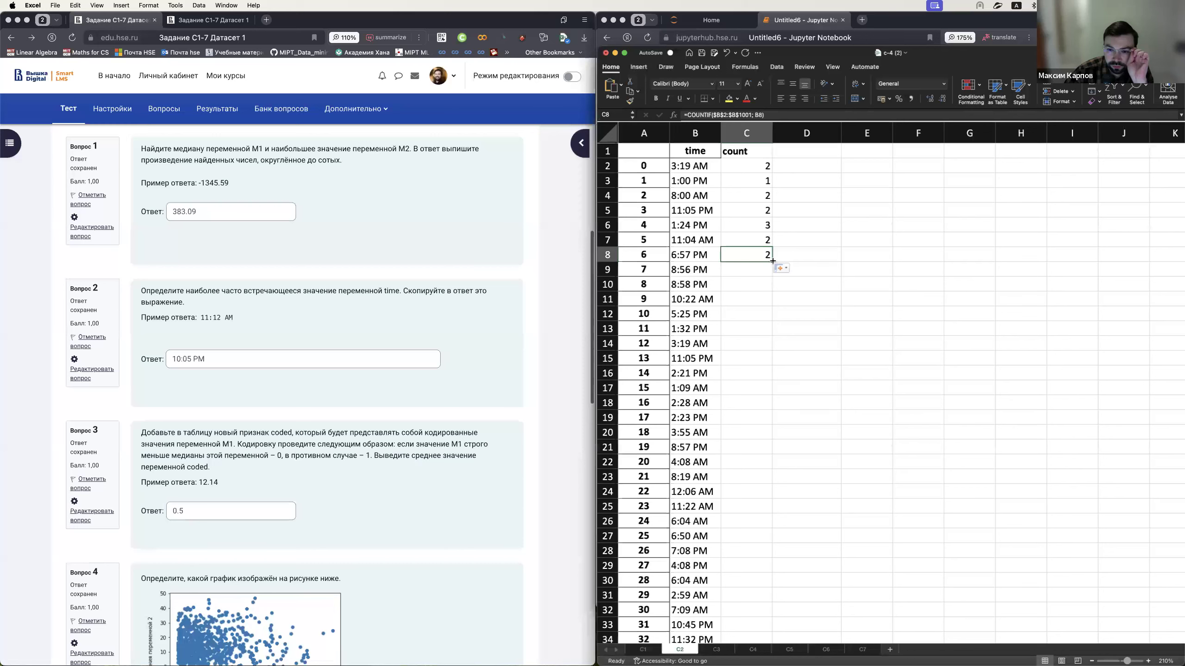
pyautogui.moveTo(772, 262); pyautogui.dragTo(772, 419)
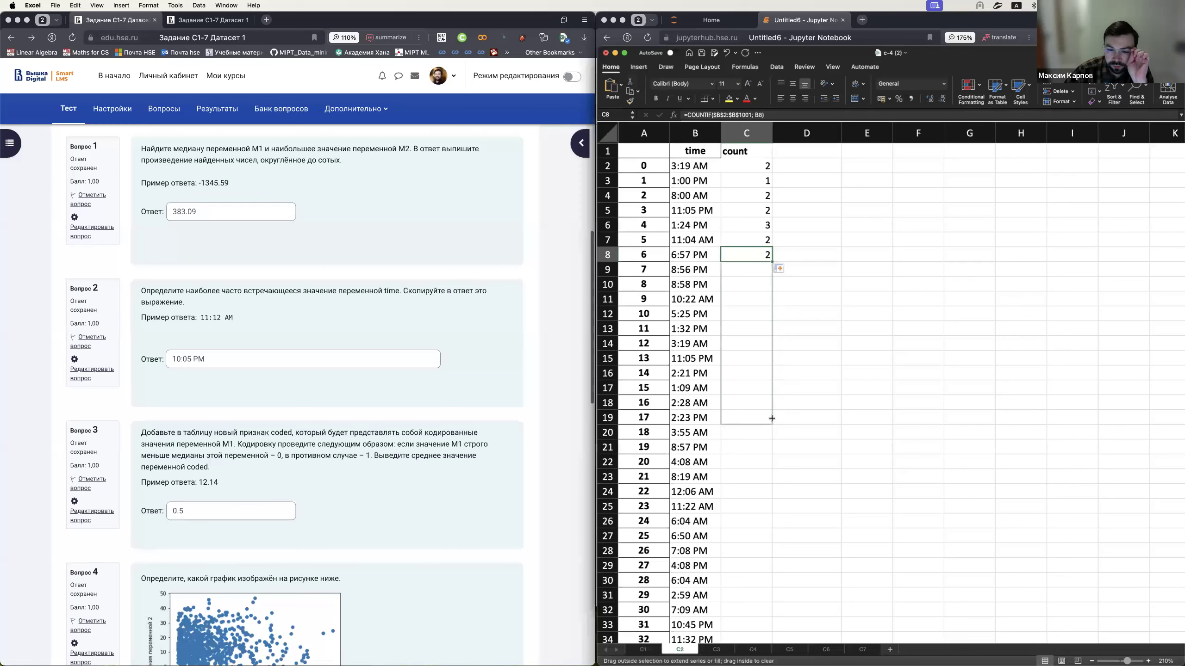
pyautogui.moveTo(756, 422); pyautogui.dragTo(756, 422)
pyautogui.click(757, 421)
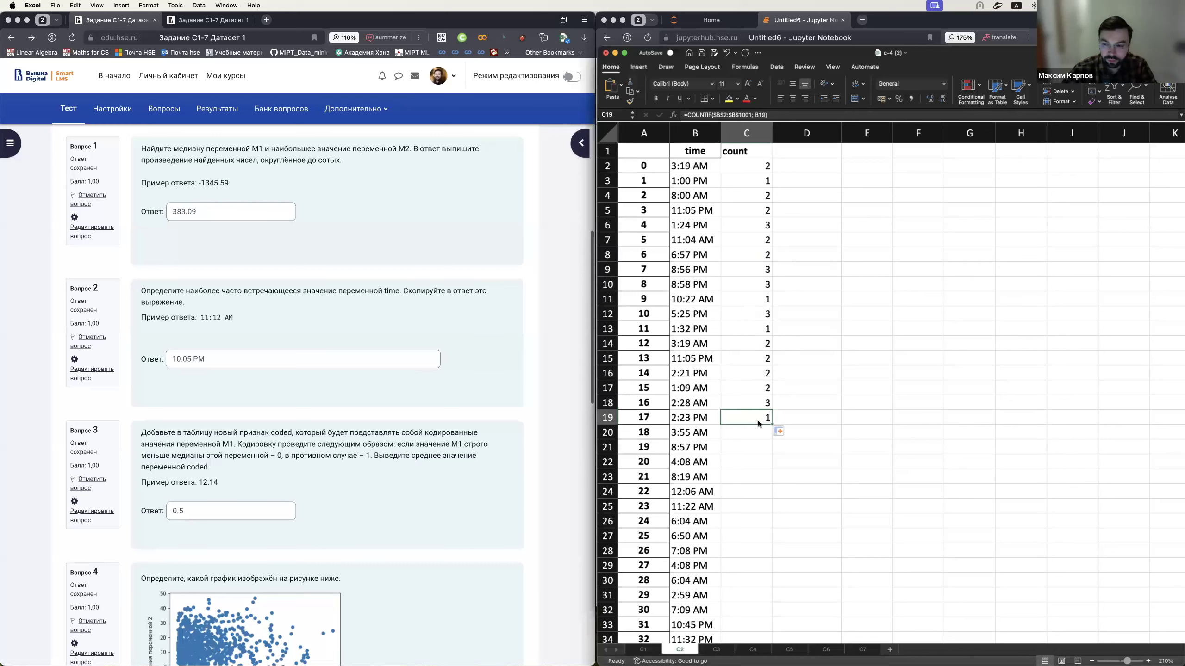
# - Fill the COUNTIF formula from C19 down through all remaining rows of the time data
pyautogui.press('super+f')
pyautogui.press('Up')
pyautogui.click(767, 421)
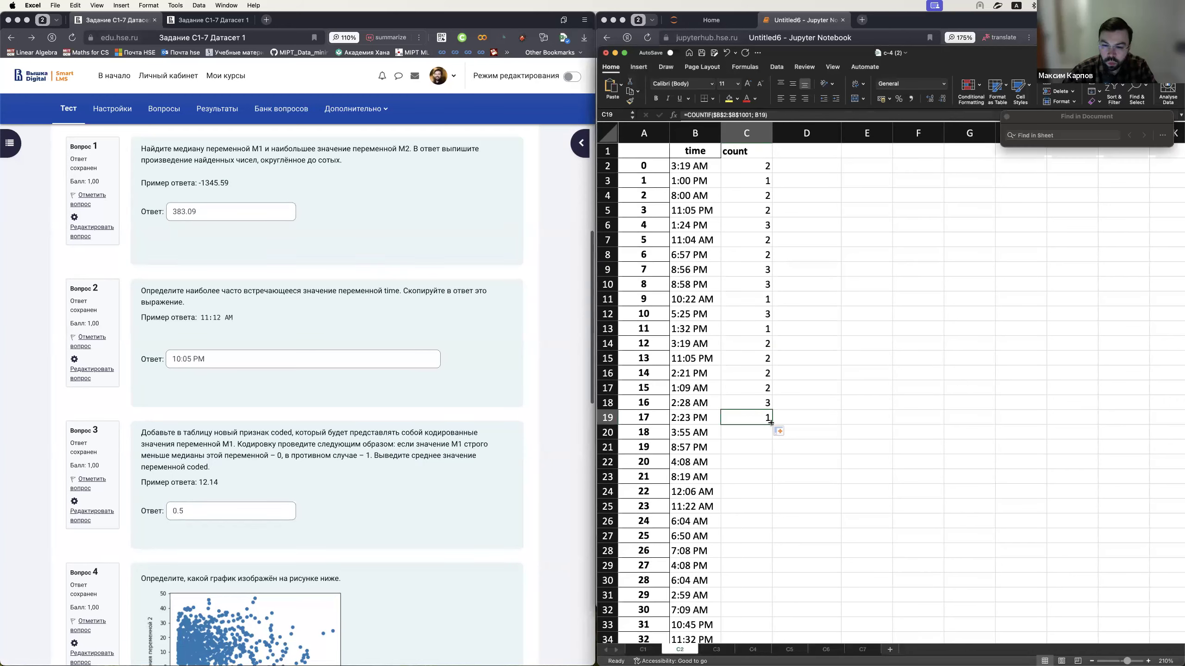
pyautogui.doubleClick(770, 423)
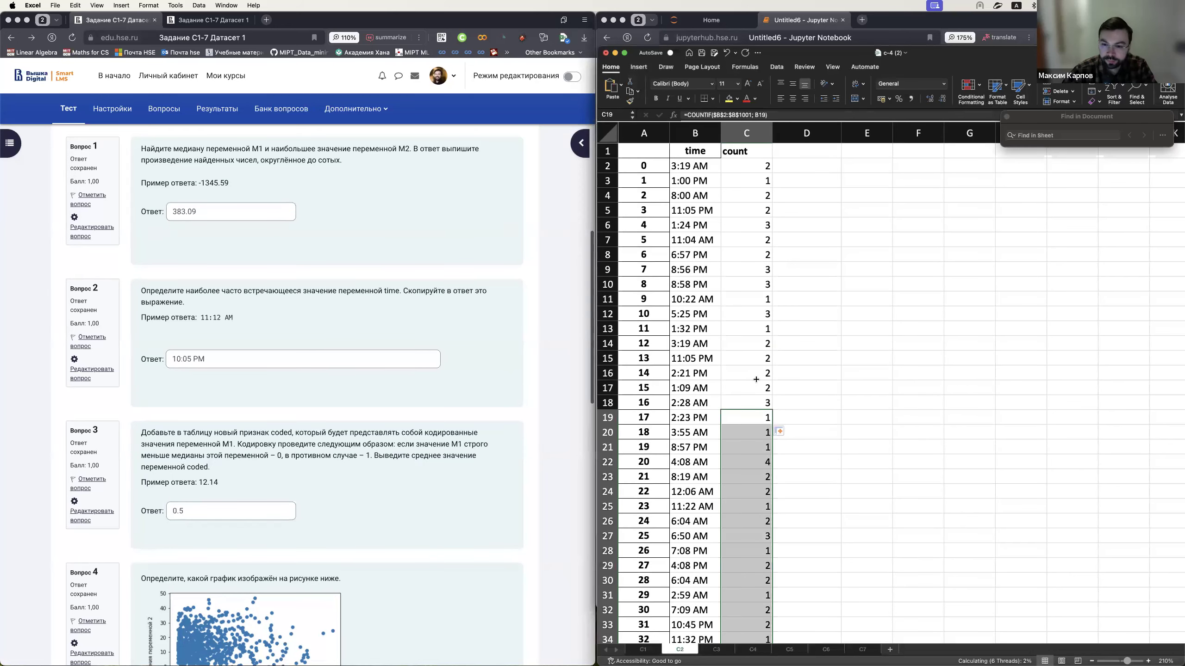
# - Search the sheet for 10:05 and check the count formula beside the match in row 514
pyautogui.click(758, 377)
pyautogui.press('super+f')
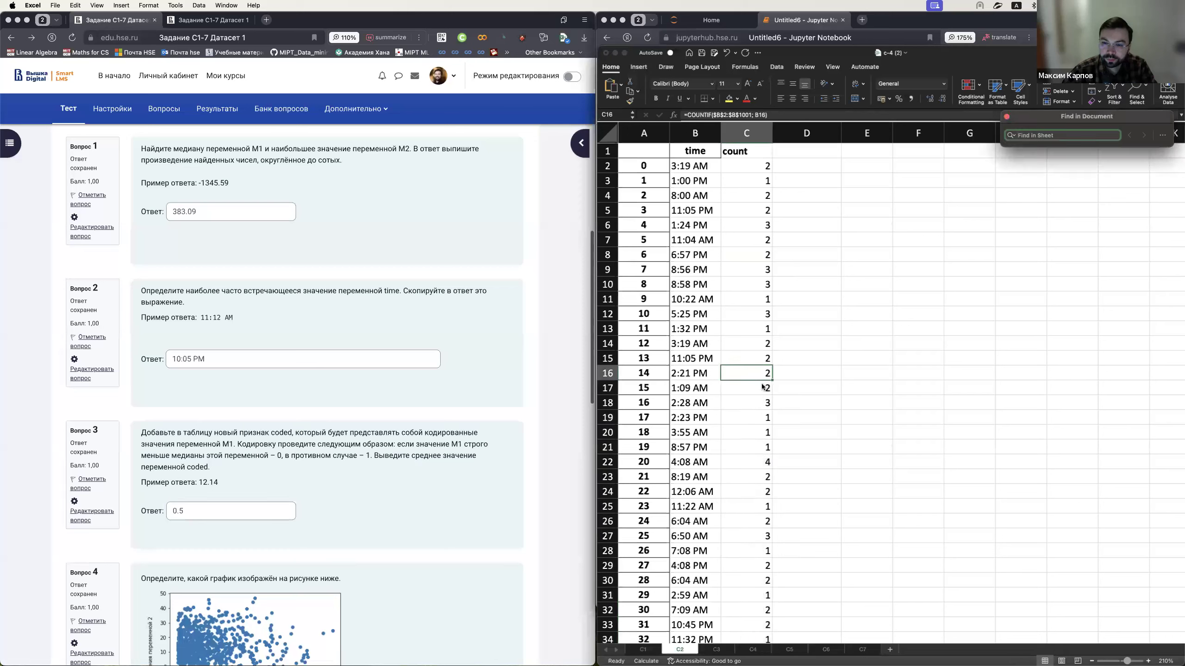
pyautogui.write('10:')
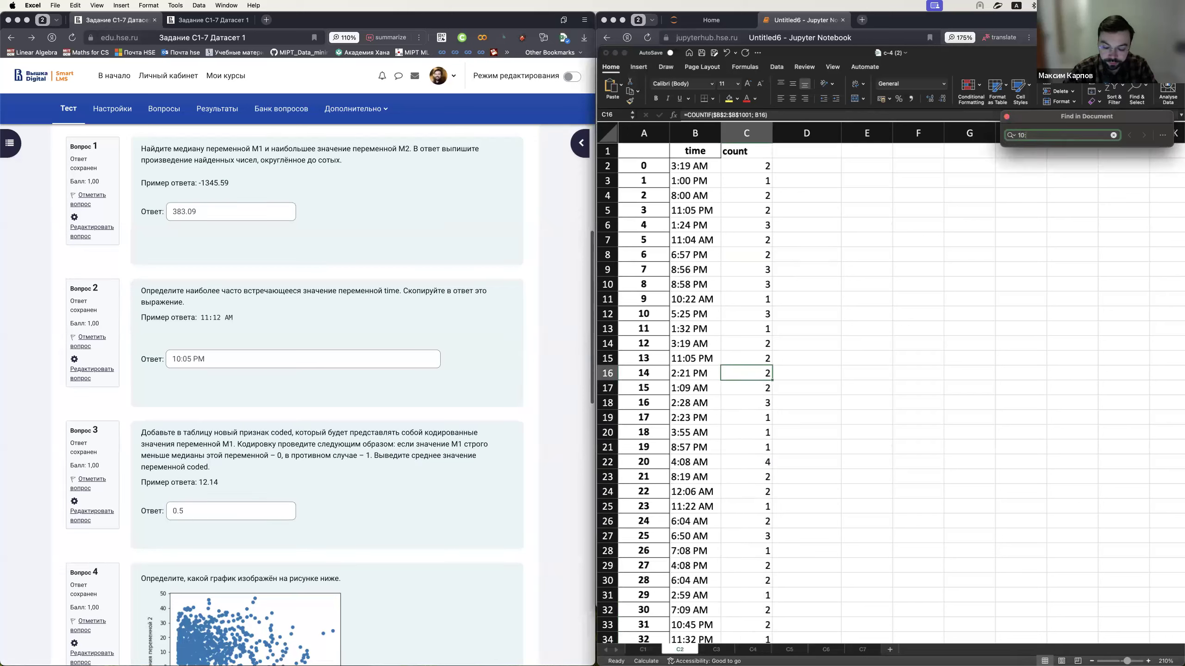
pyautogui.write('05')
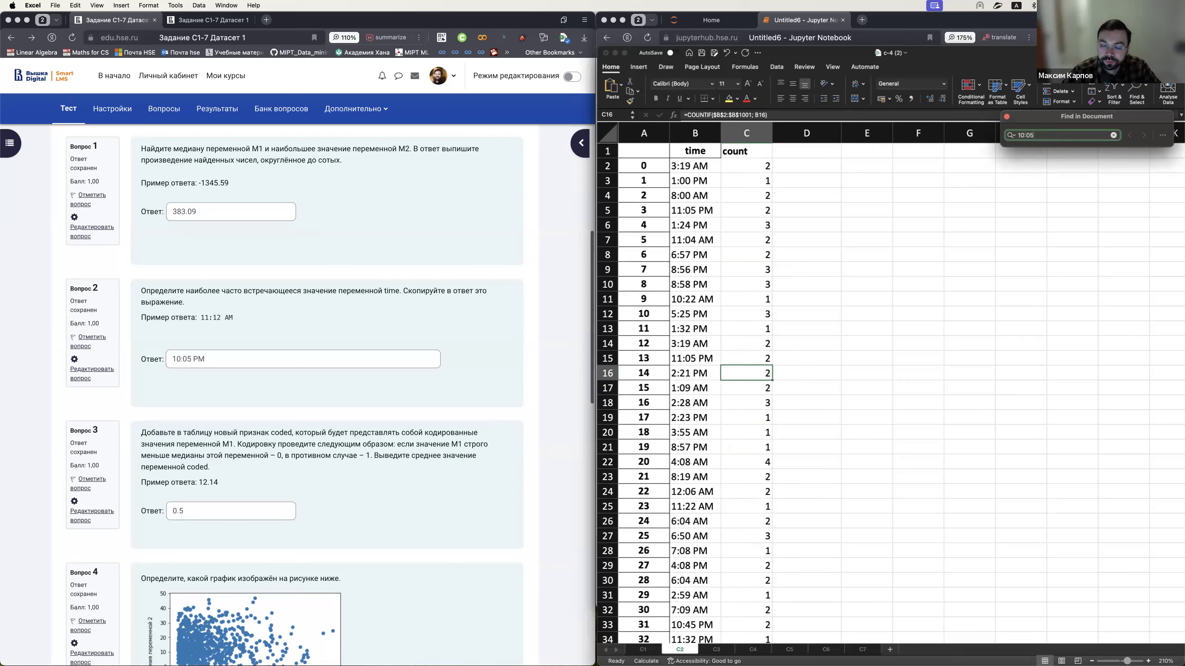
pyautogui.press('Return')
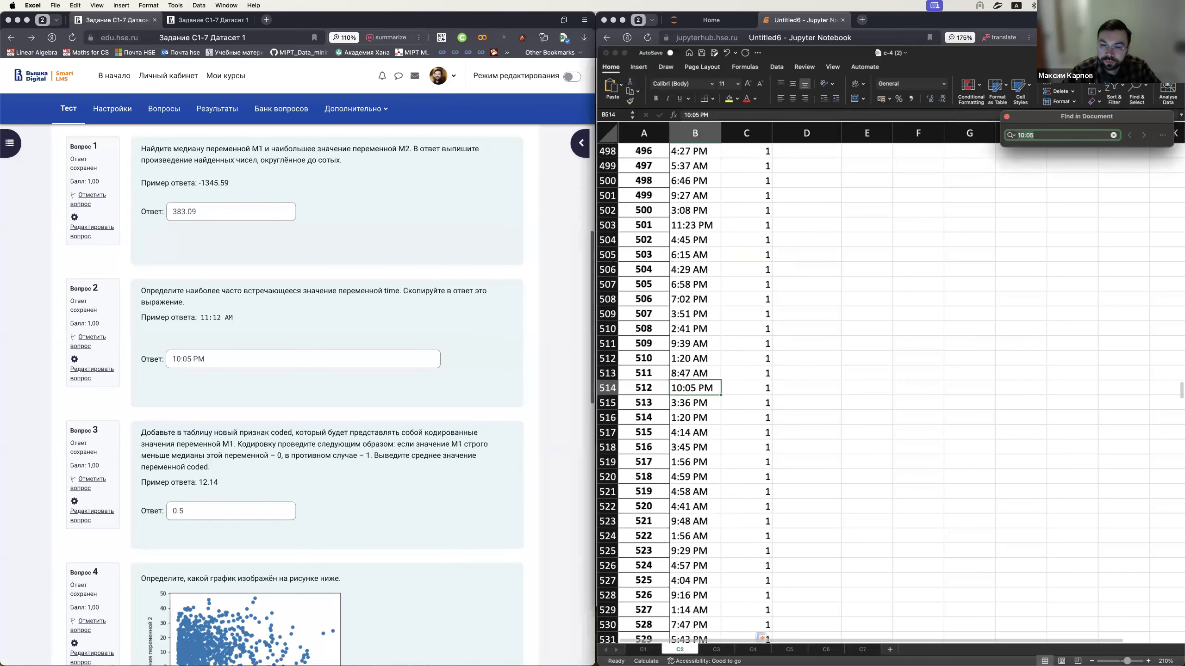
pyautogui.click(756, 392)
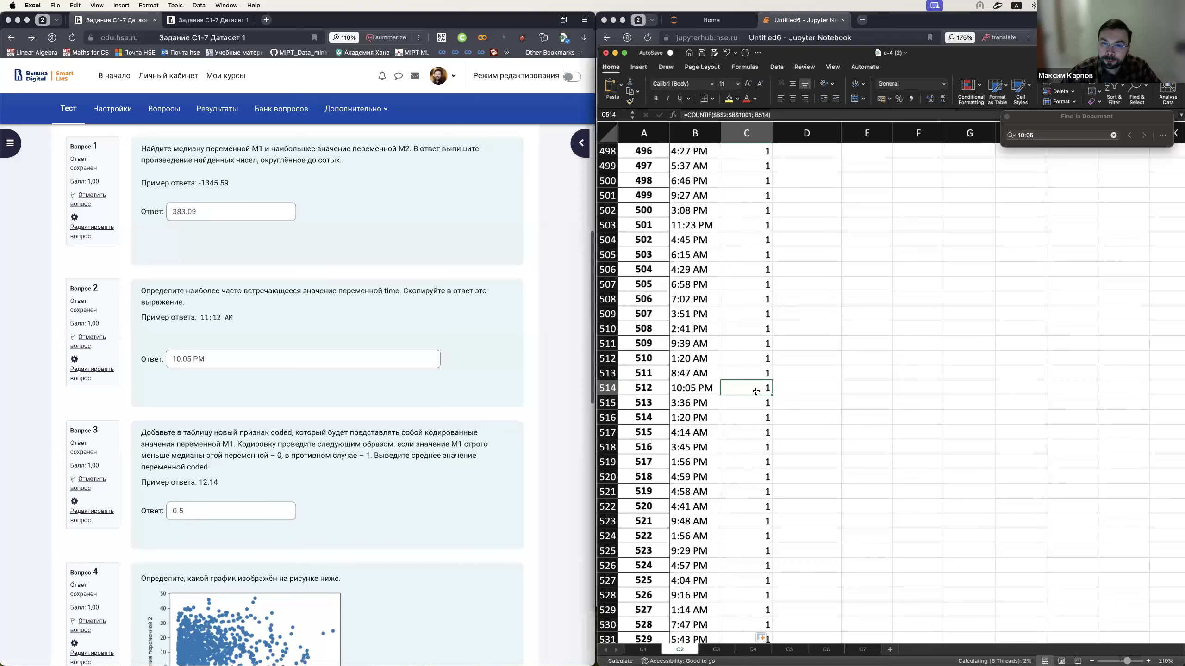
# - Go through further matches of 10:05 and check the count formula in C786
pyautogui.click(1038, 134)
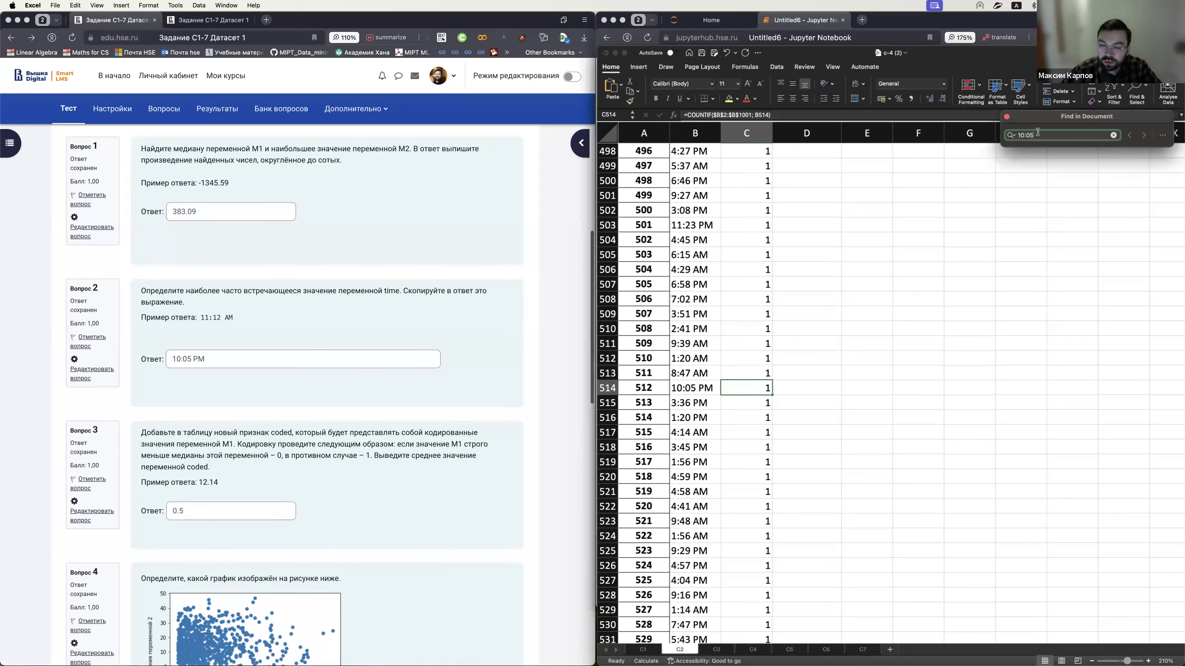
pyautogui.press('Return')
pyautogui.press('Return')
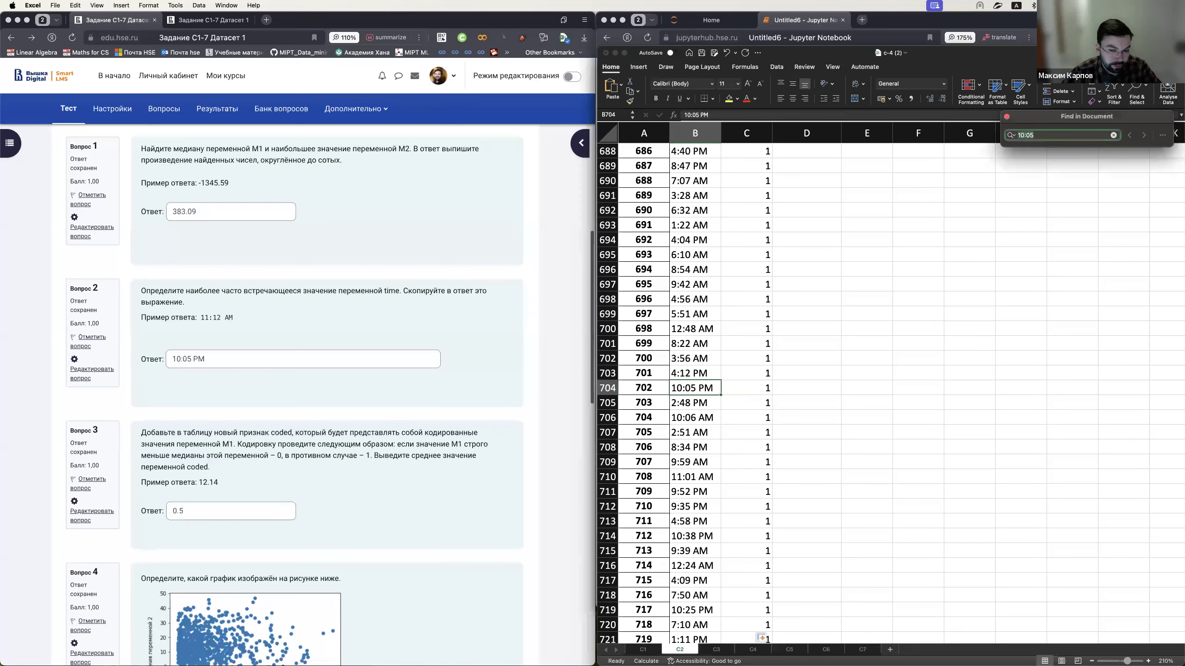
pyautogui.press('Return')
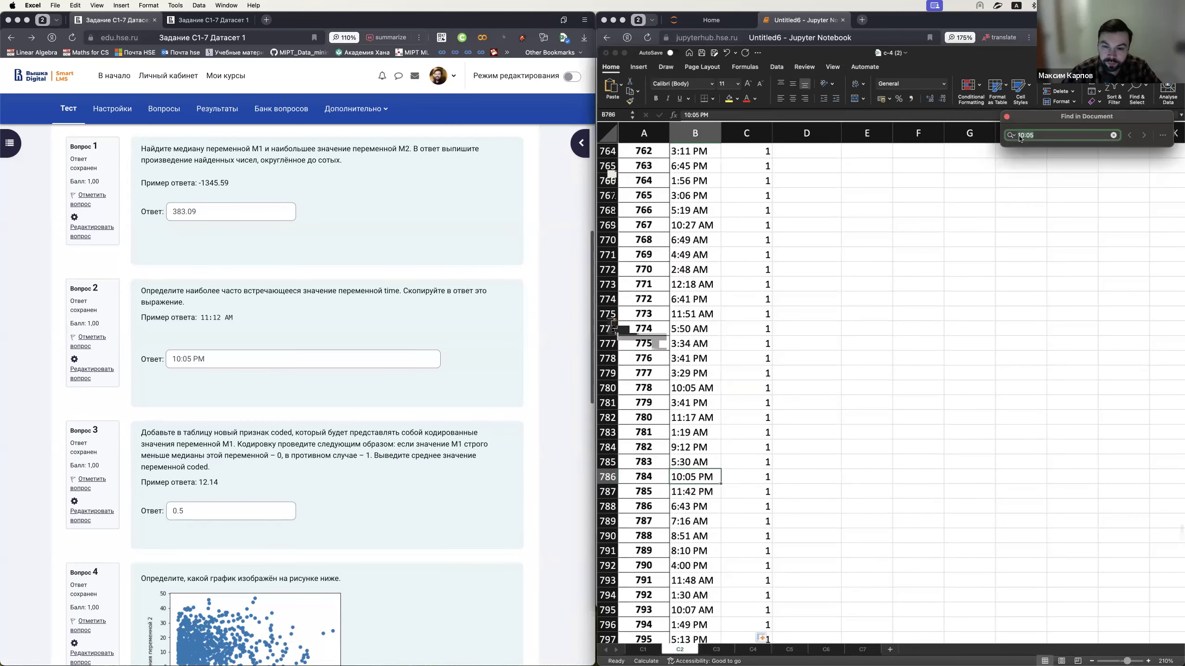
pyautogui.click(751, 473)
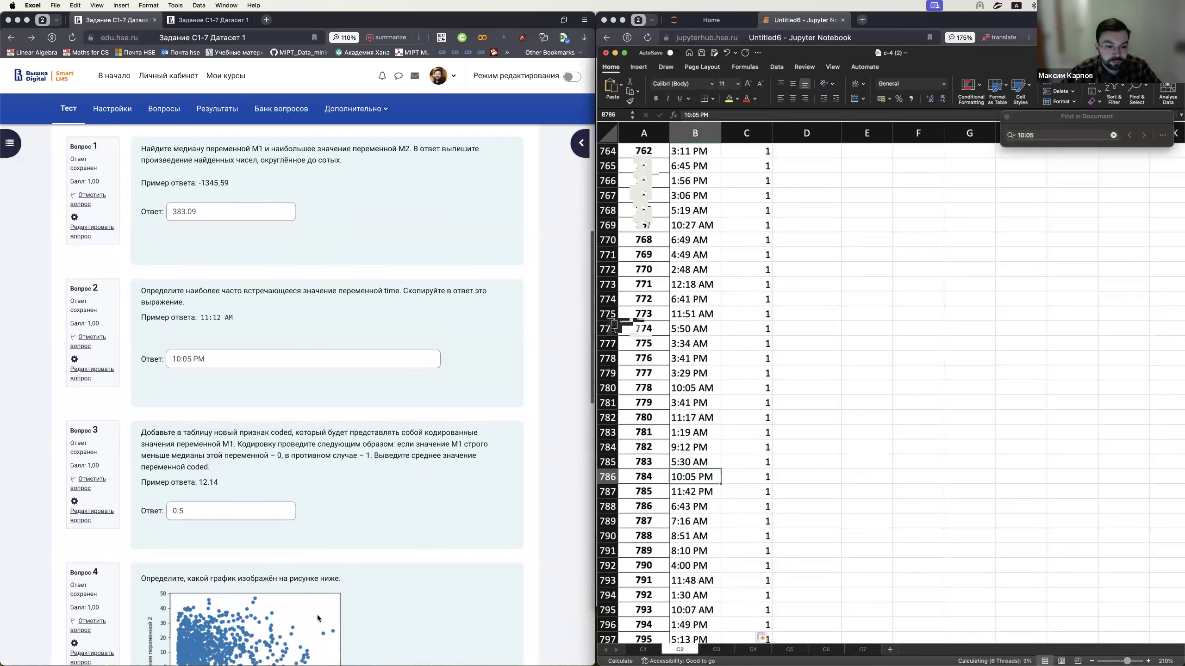
pyautogui.press('Right')
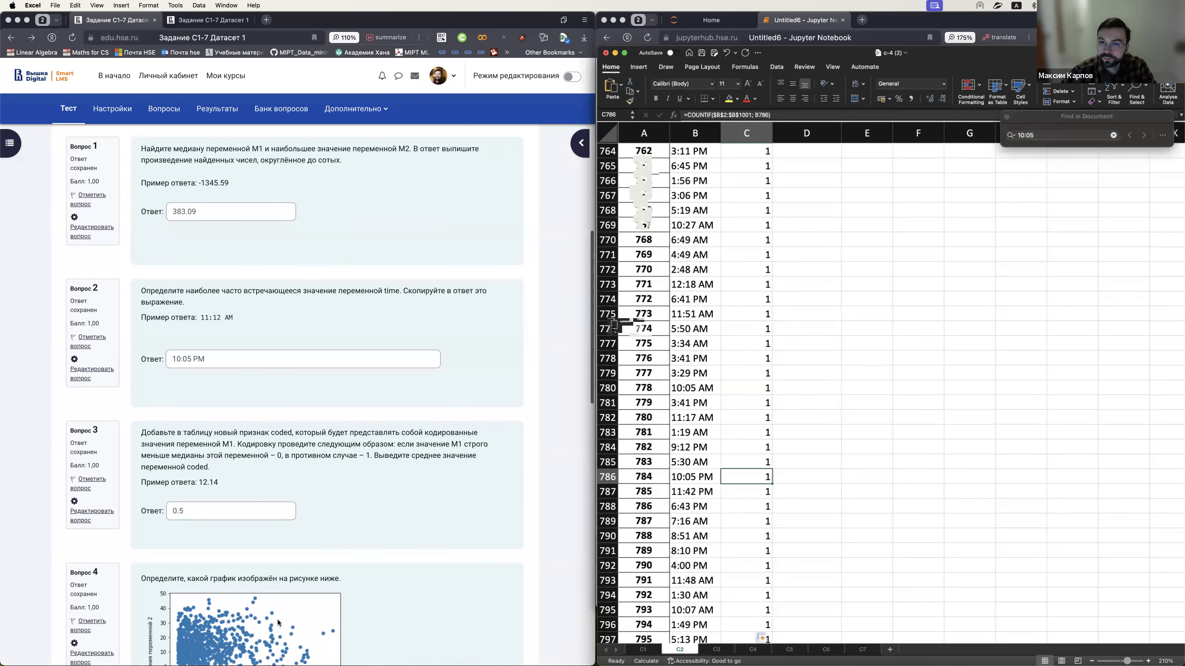
# - Return to the start of the count column, inspect the formulas in C11 and C13, and select all of column C
pyautogui.scroll(10, 752, 448)
pyautogui.click(757, 446)
pyautogui.press('super+Up')
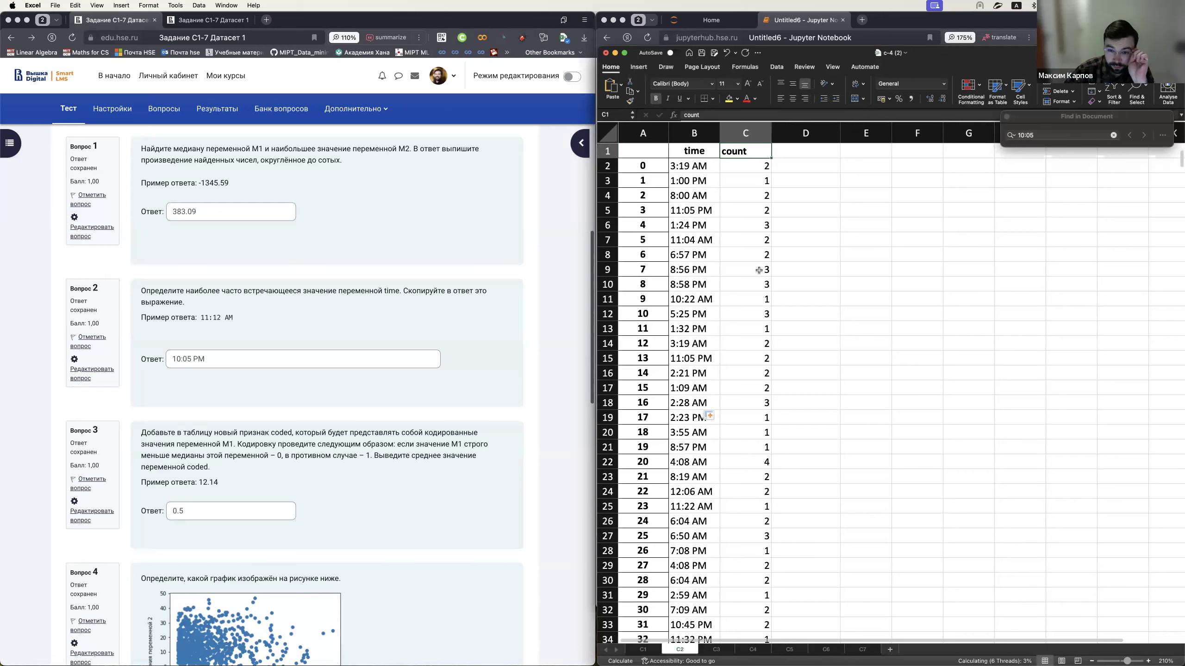
pyautogui.click(759, 293)
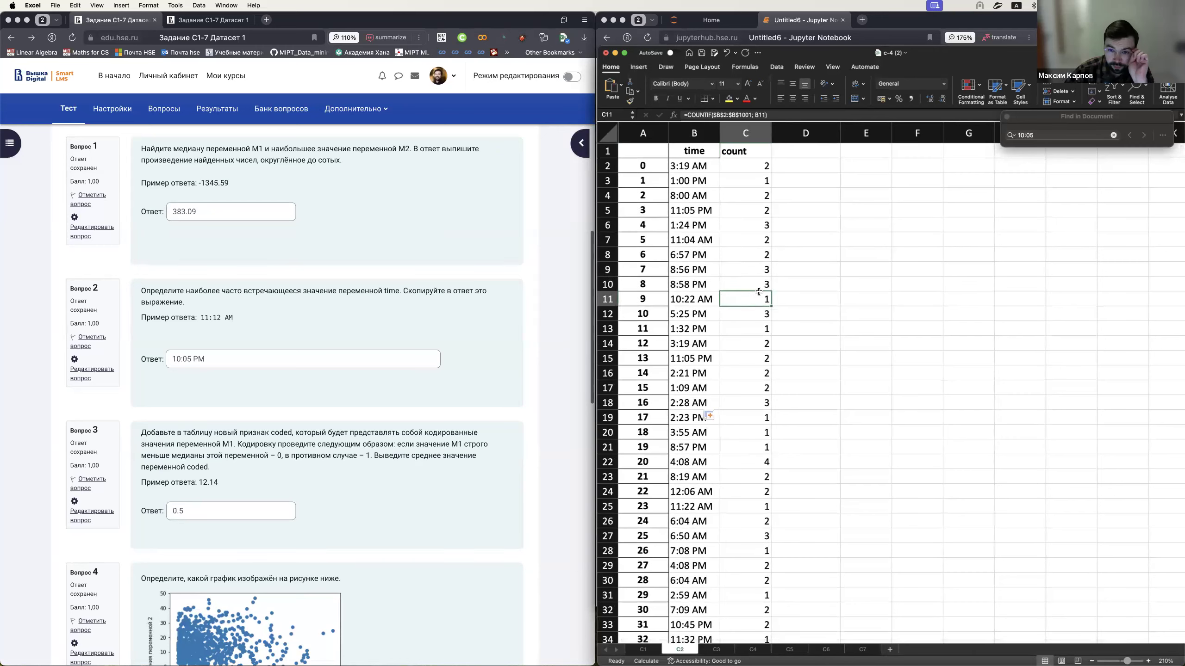
pyautogui.click(756, 332)
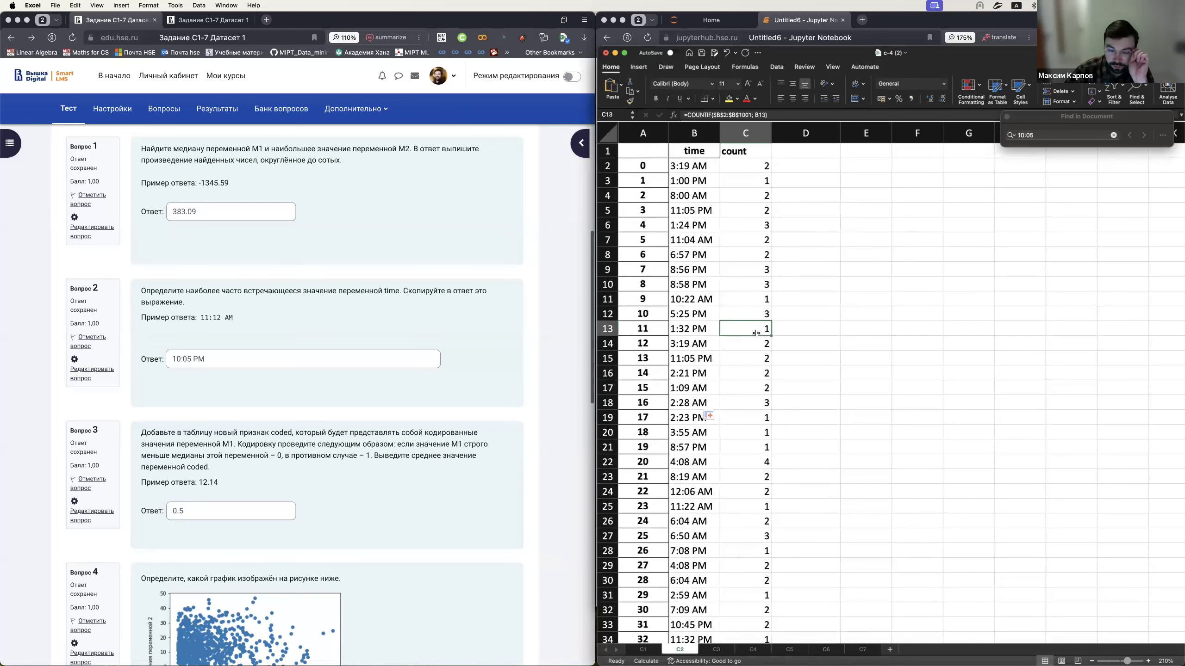
pyautogui.click(744, 134)
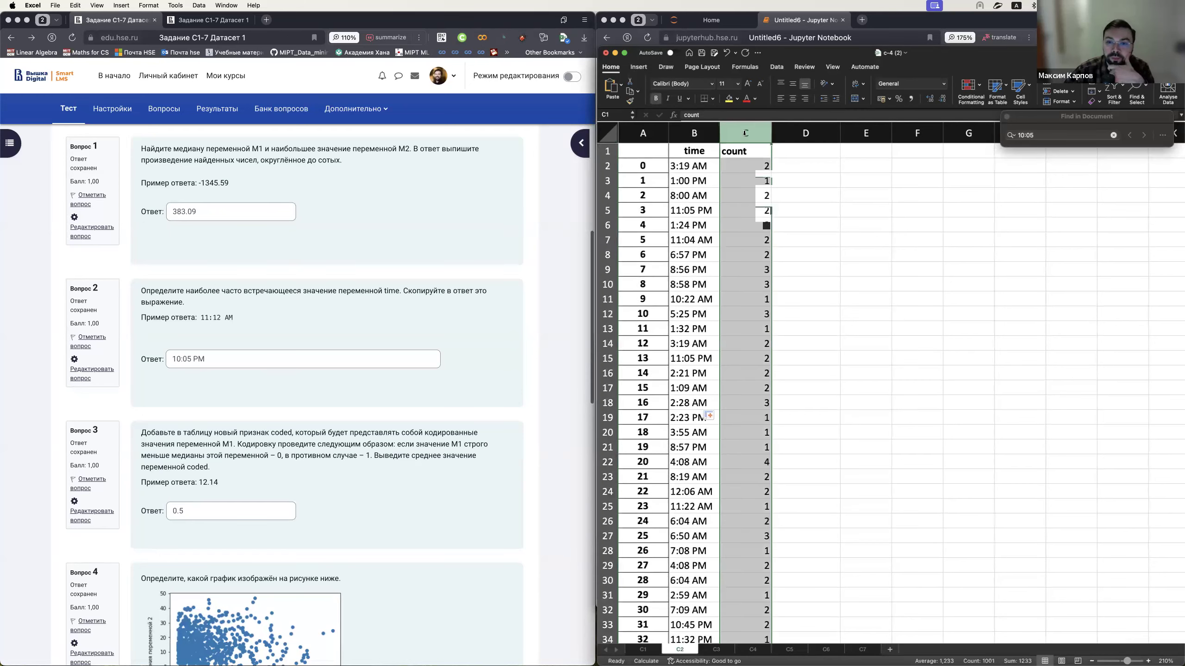
# - Switch to the browser, open Google Sheets in a new tab and create a blank spreadsheet
pyautogui.click(862, 19)
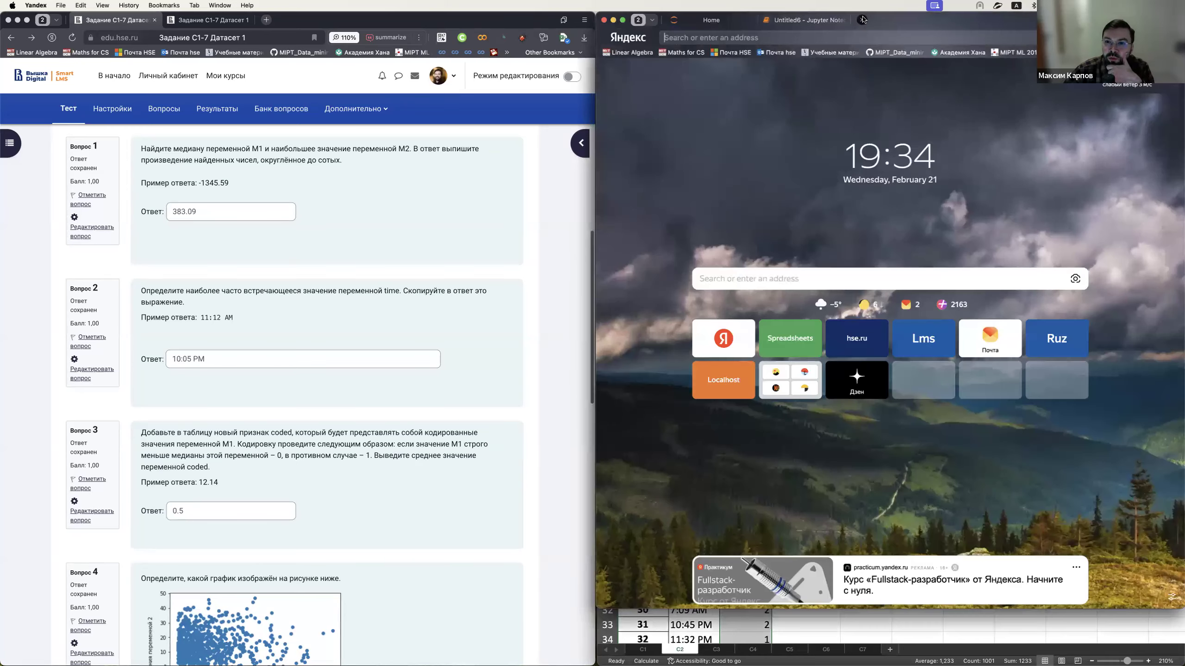
pyautogui.write('spread')
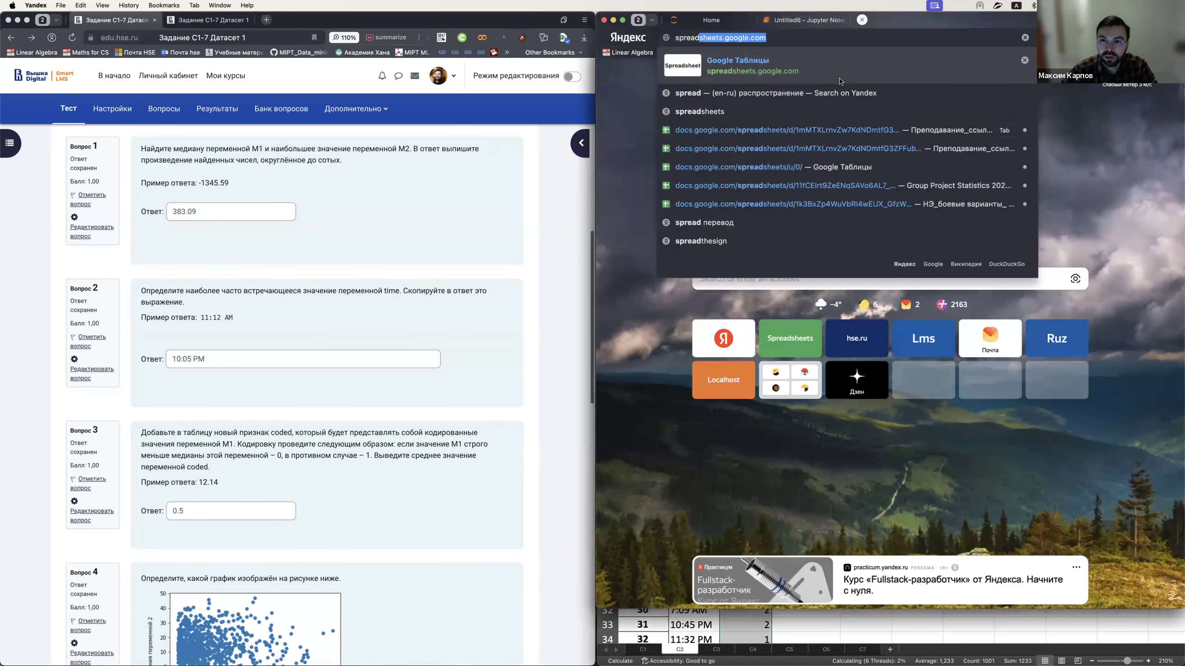
pyautogui.press('Return')
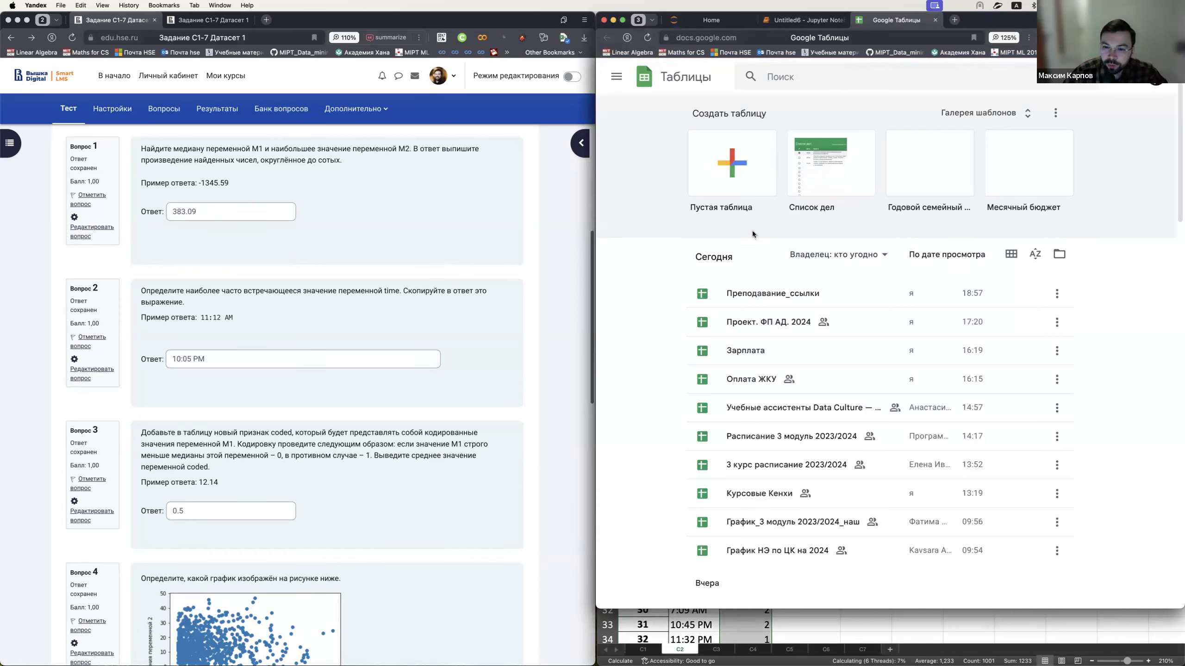
pyautogui.click(739, 174)
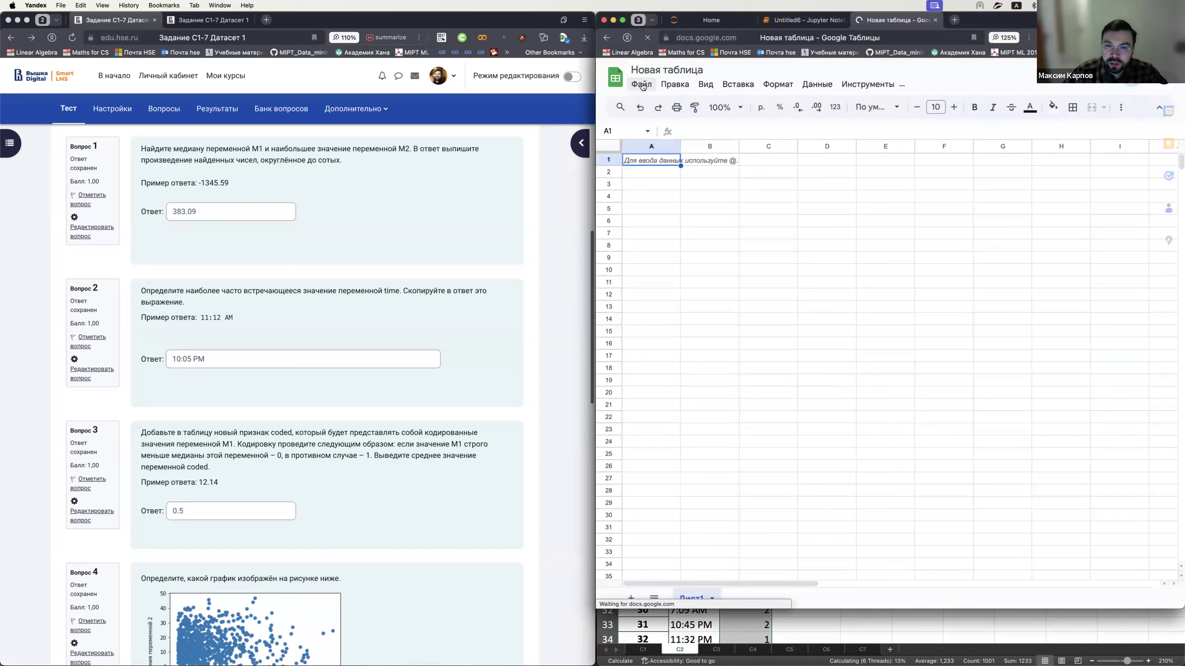
# - Import the local file c-4 (2).xlsx into the blank spreadsheet, replacing the existing spreadsheet
pyautogui.click(642, 86)
pyautogui.moveTo(737, 230)
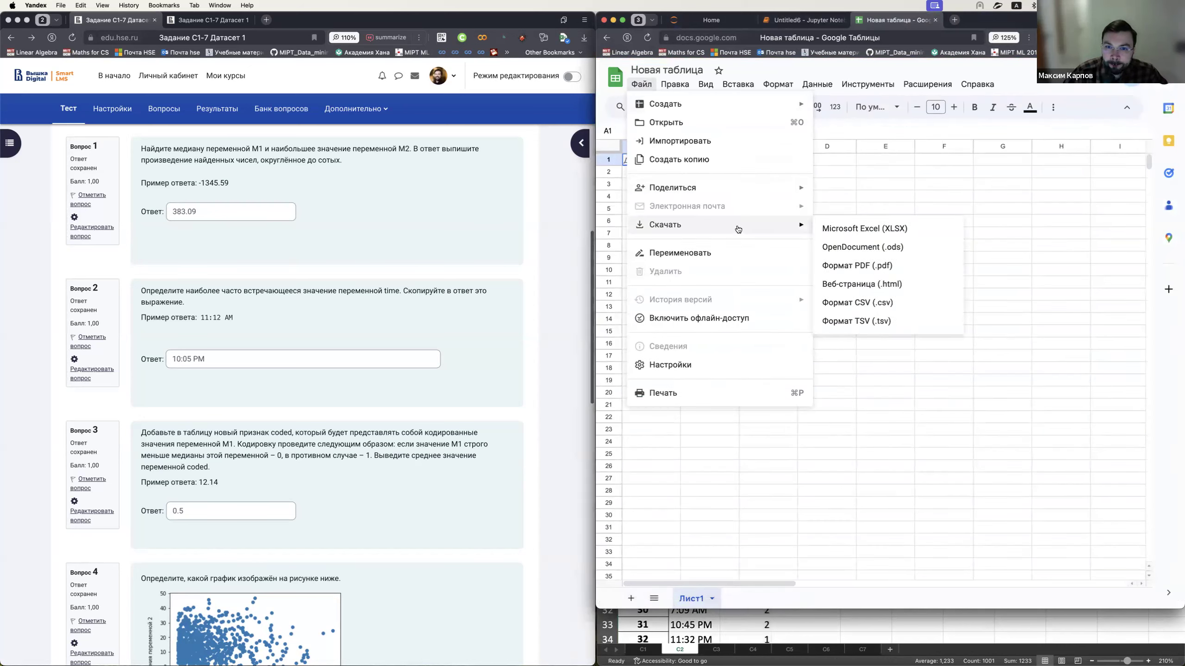
pyautogui.click(695, 142)
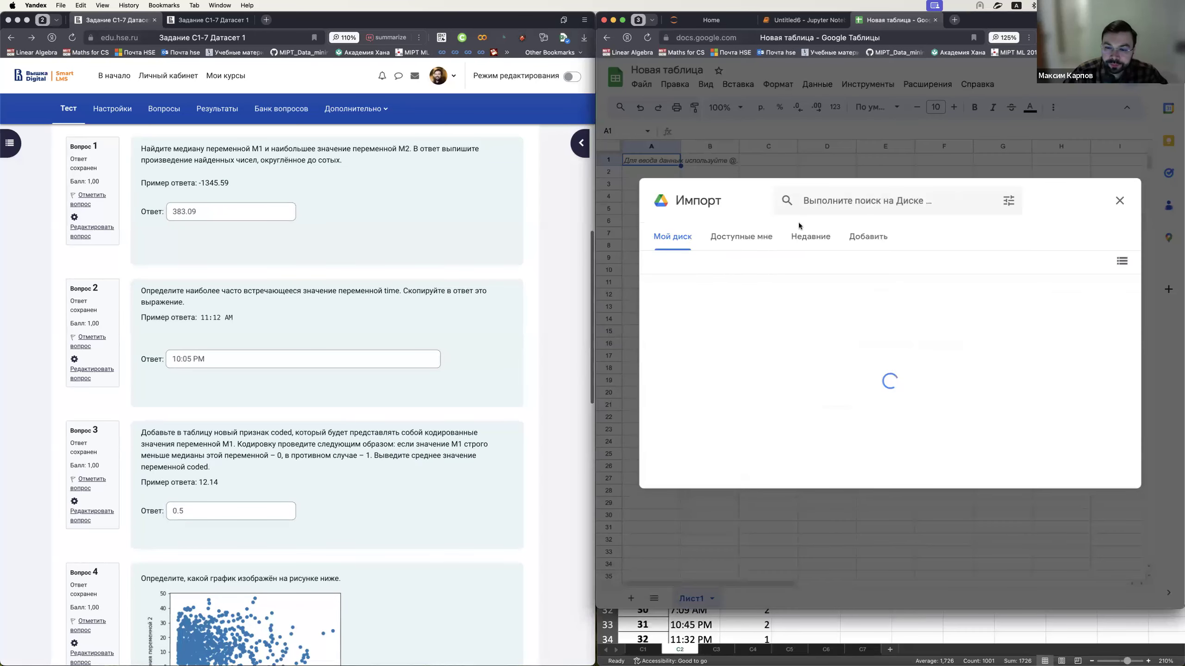
pyautogui.click(852, 239)
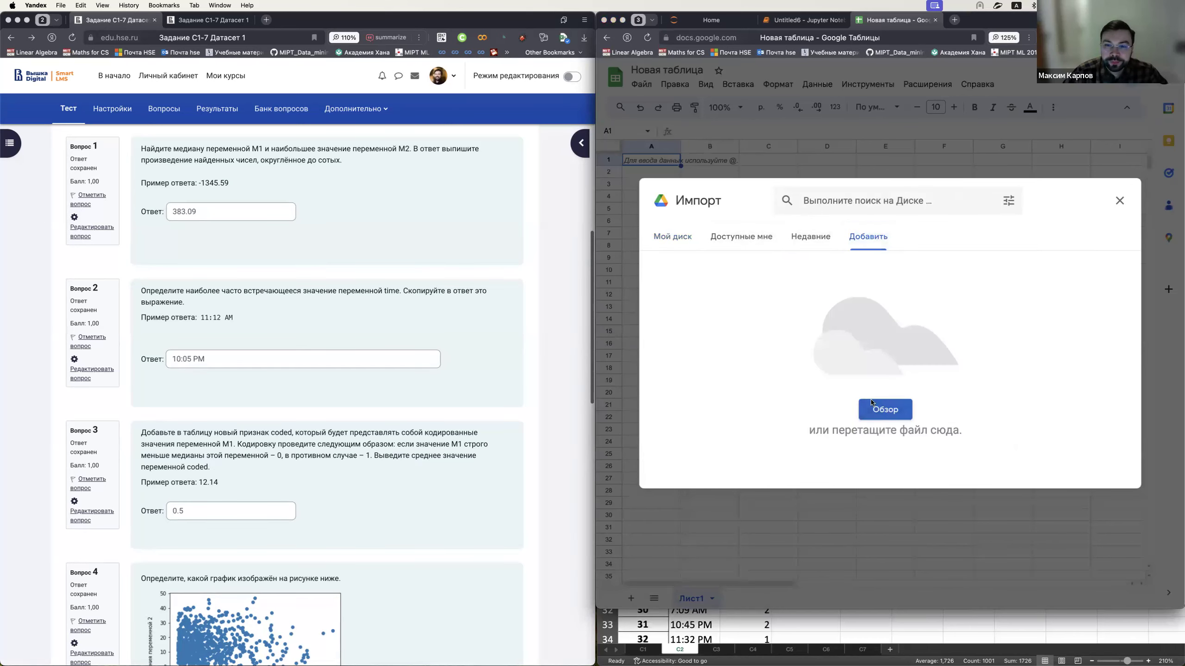
pyautogui.click(871, 402)
pyautogui.click(712, 130)
pyautogui.click(1149, 528)
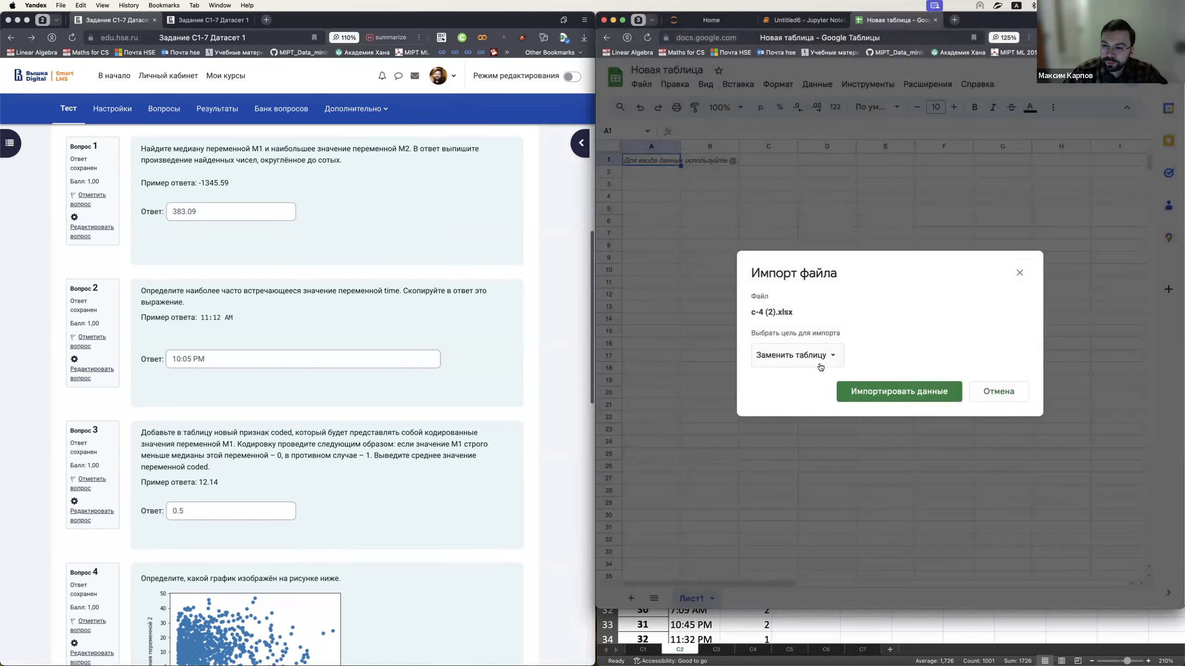
pyautogui.click(827, 365)
pyautogui.click(828, 356)
pyautogui.click(930, 397)
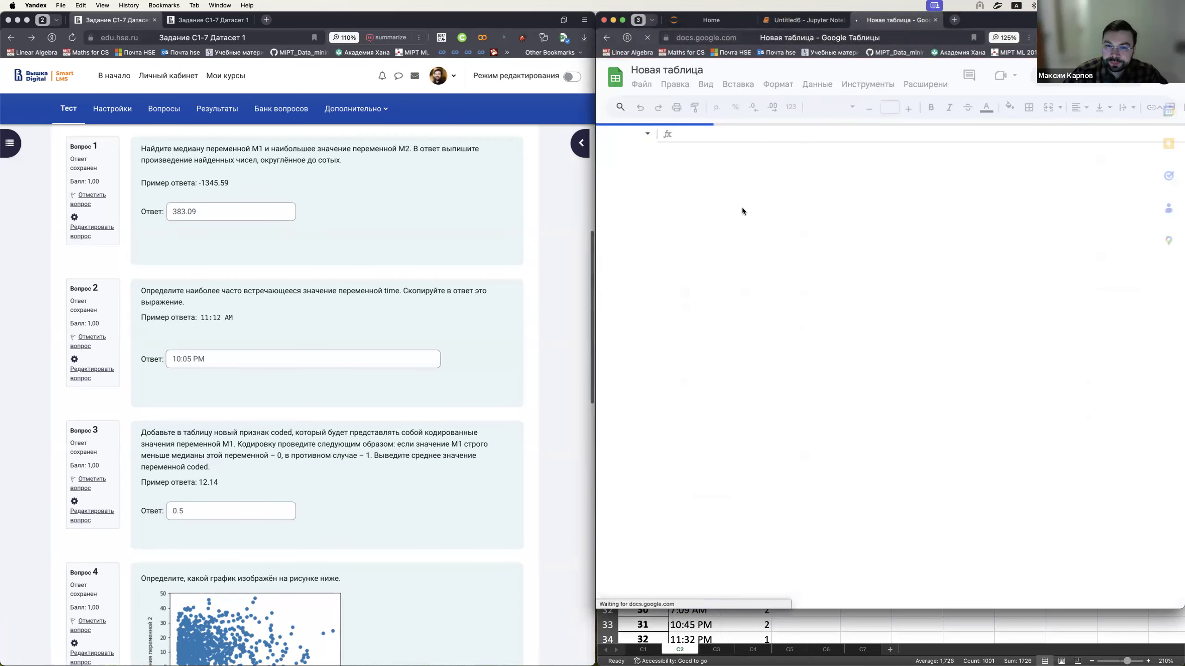
# - Duplicate Sheet1 within the imported spreadsheet
pyautogui.moveTo(705, 146); pyautogui.dragTo(827, 146)
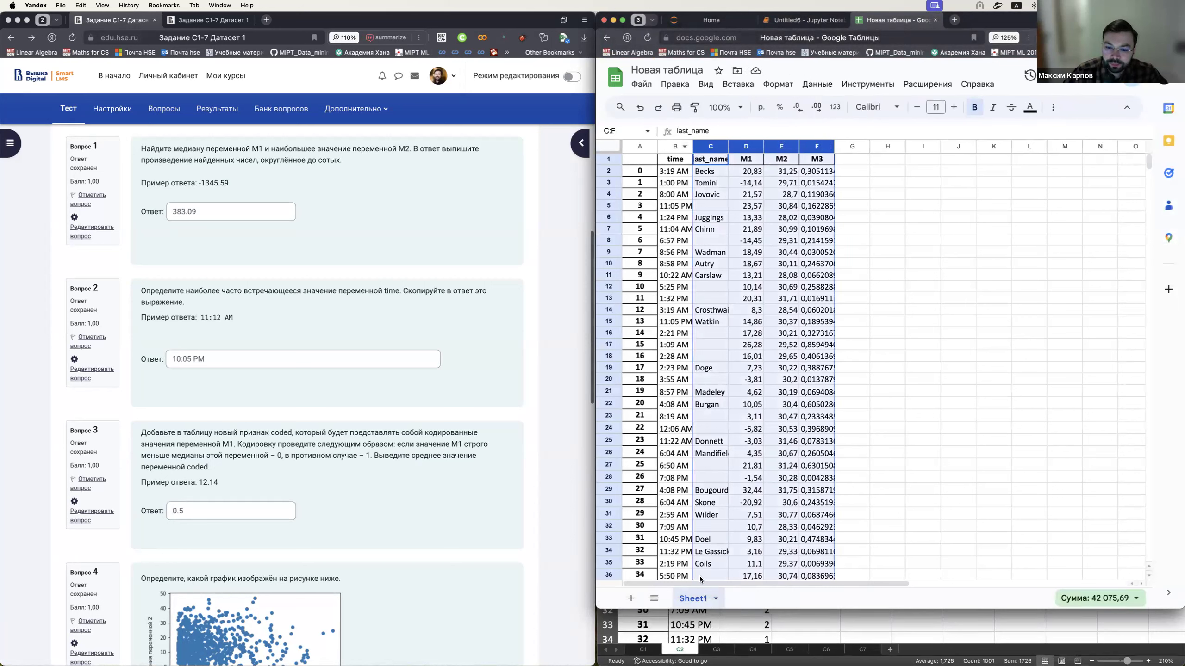
pyautogui.click(715, 599)
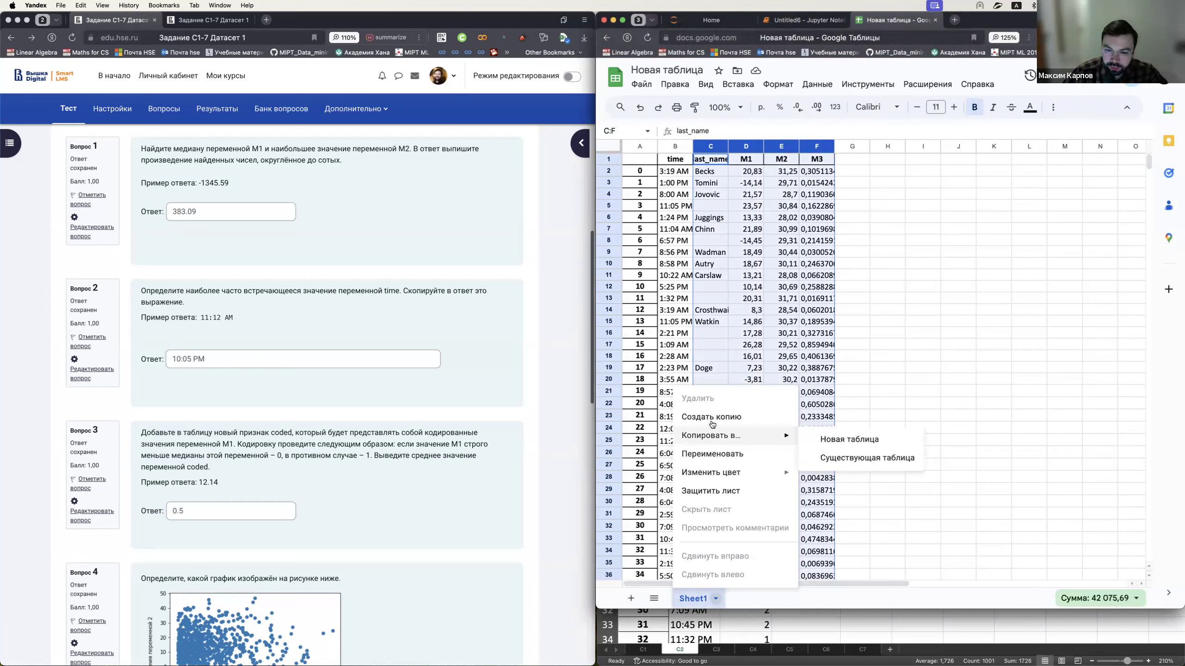
pyautogui.click(759, 421)
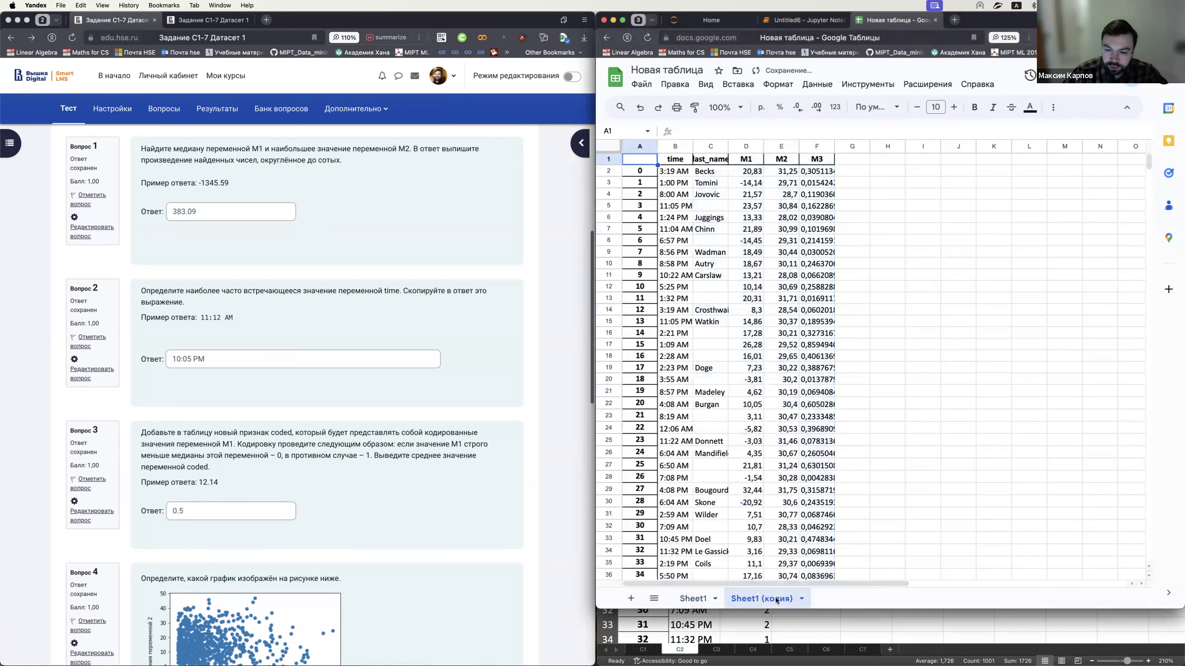
# - Delete columns C to F, last_name through M3, from the copied sheet and select cell C1
pyautogui.moveTo(710, 146); pyautogui.dragTo(816, 146)
pyautogui.rightClick(823, 148)
pyautogui.click(888, 278)
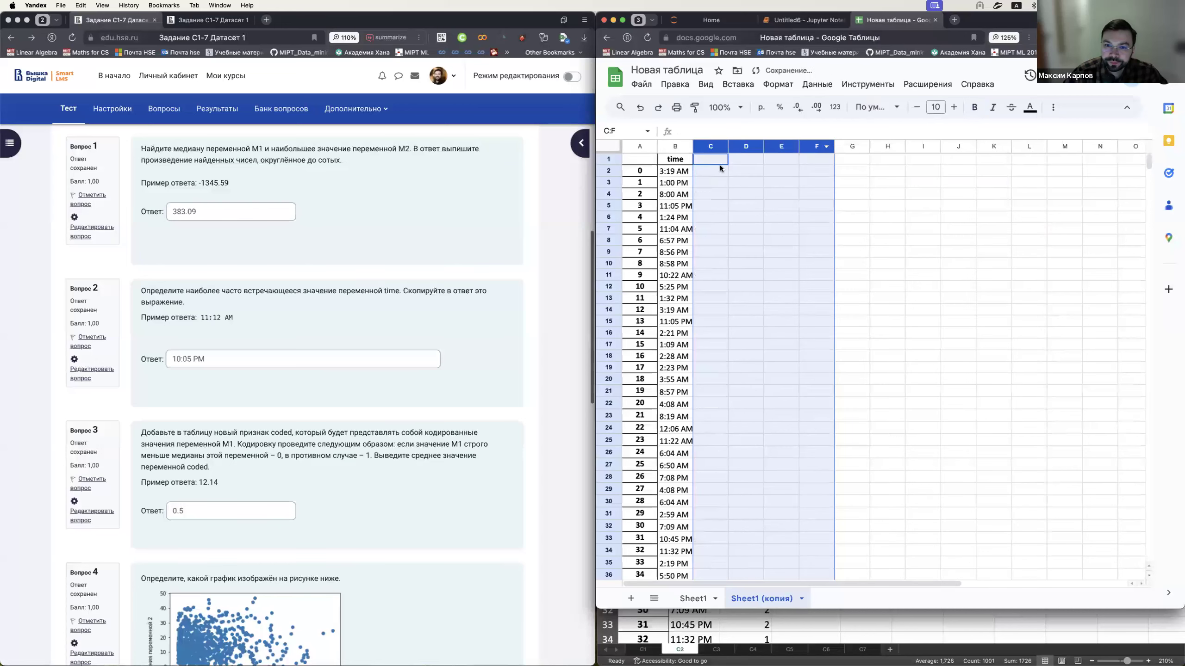
pyautogui.click(718, 169)
pyautogui.click(706, 159)
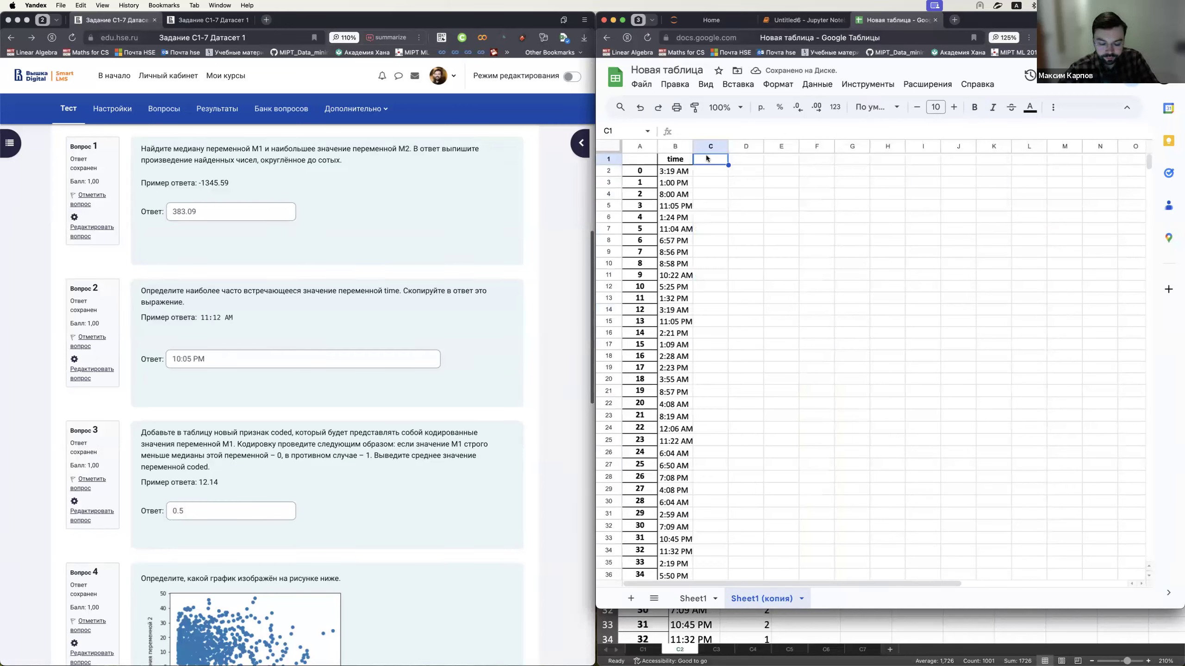
# - Enter the header count in C1 and start a COUNT formula in C2
pyautogui.write('count')
pyautogui.press('Return')
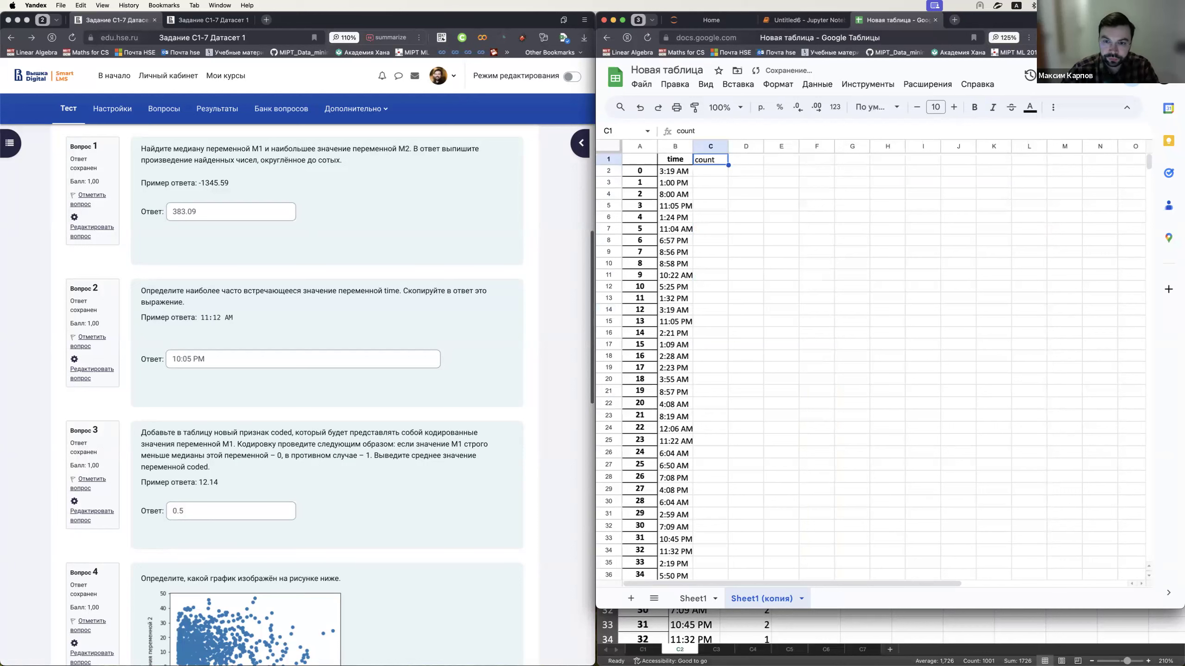
pyautogui.write('=')
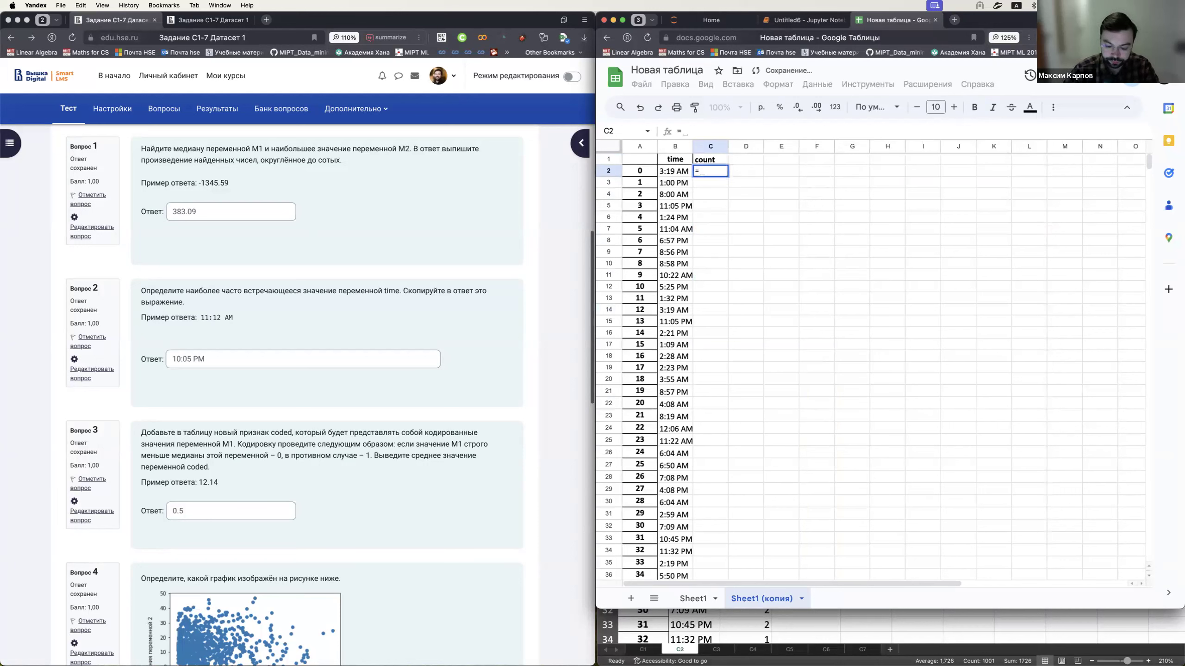
pyautogui.write('COUNT')
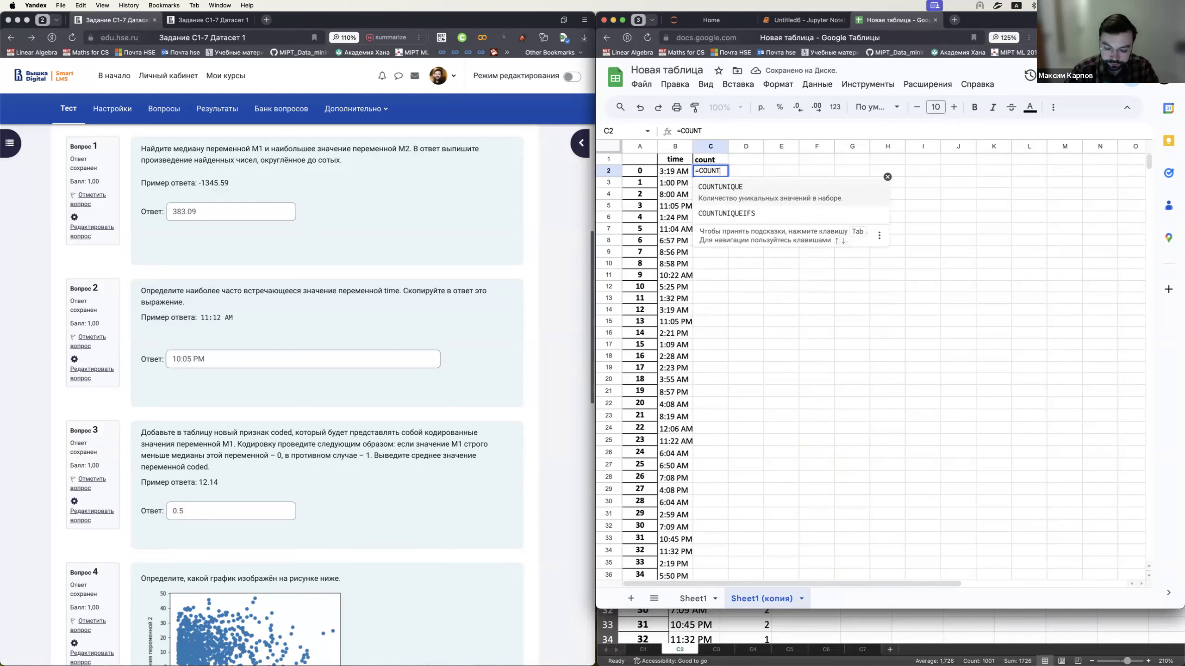
pyautogui.write('IF')
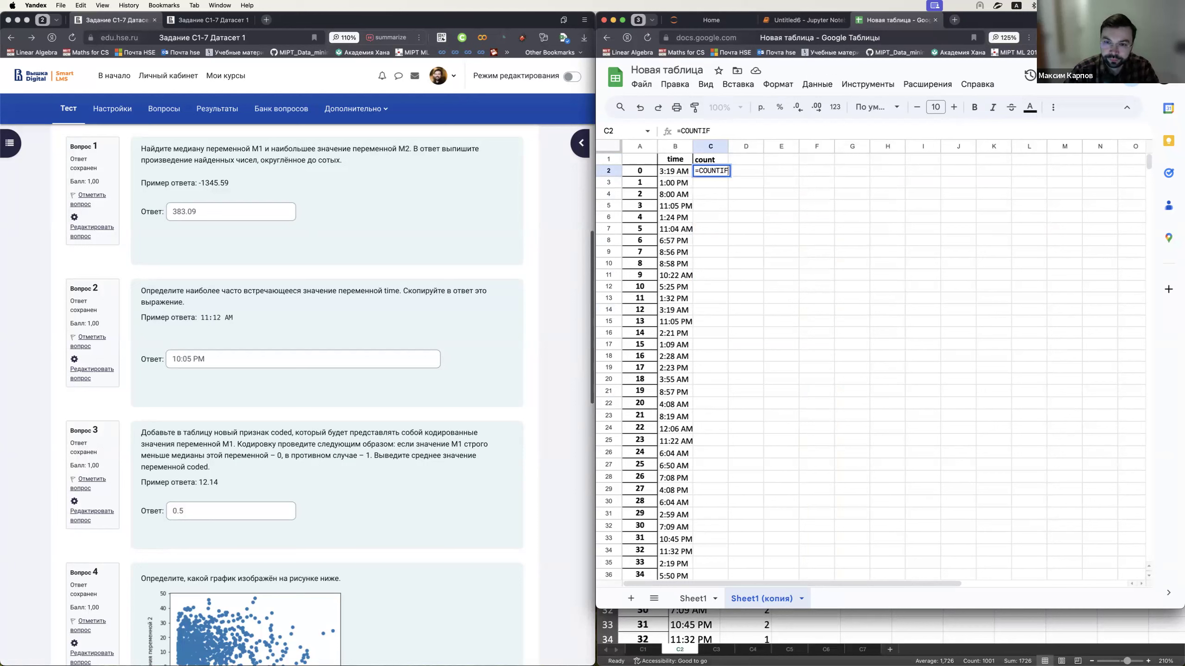
pyautogui.press('BackSpace')
pyautogui.press('BackSpace')
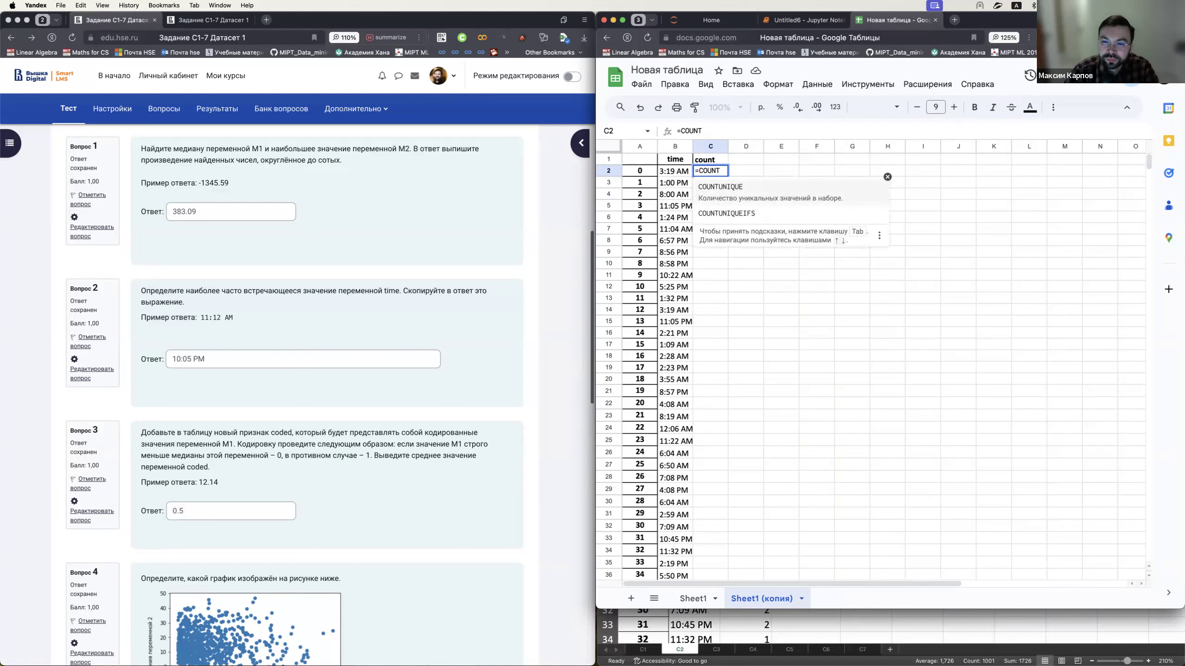
pyautogui.write('IF(')
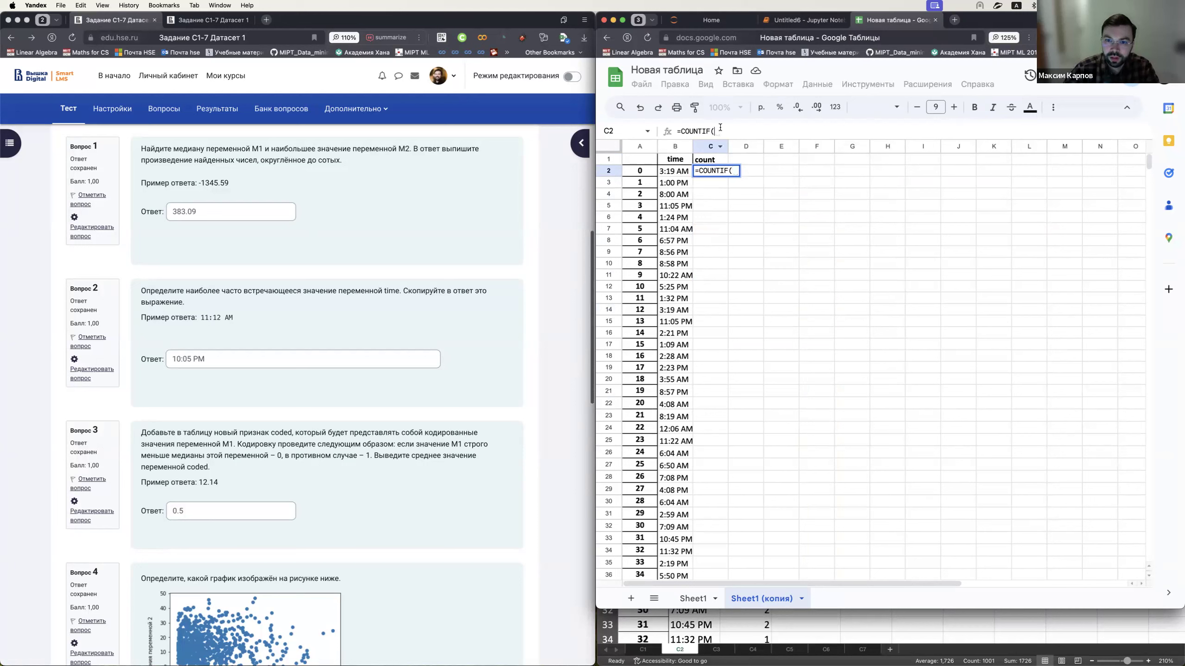
pyautogui.press('BackSpace')
pyautogui.press('BackSpace')
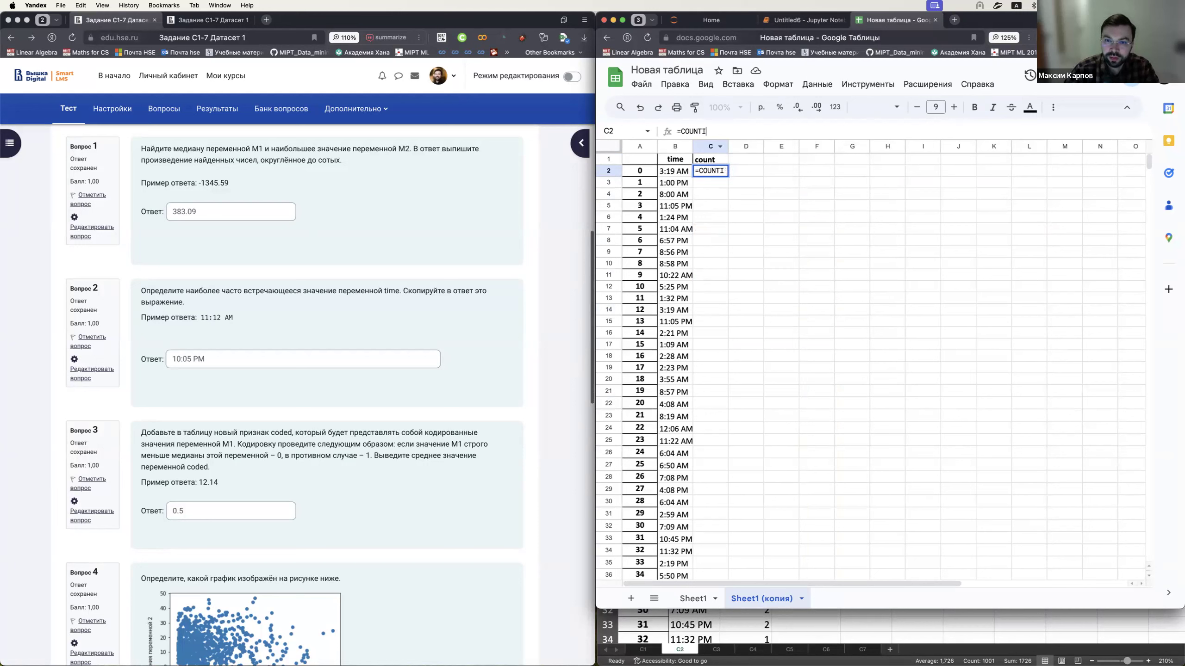
pyautogui.press('BackSpace')
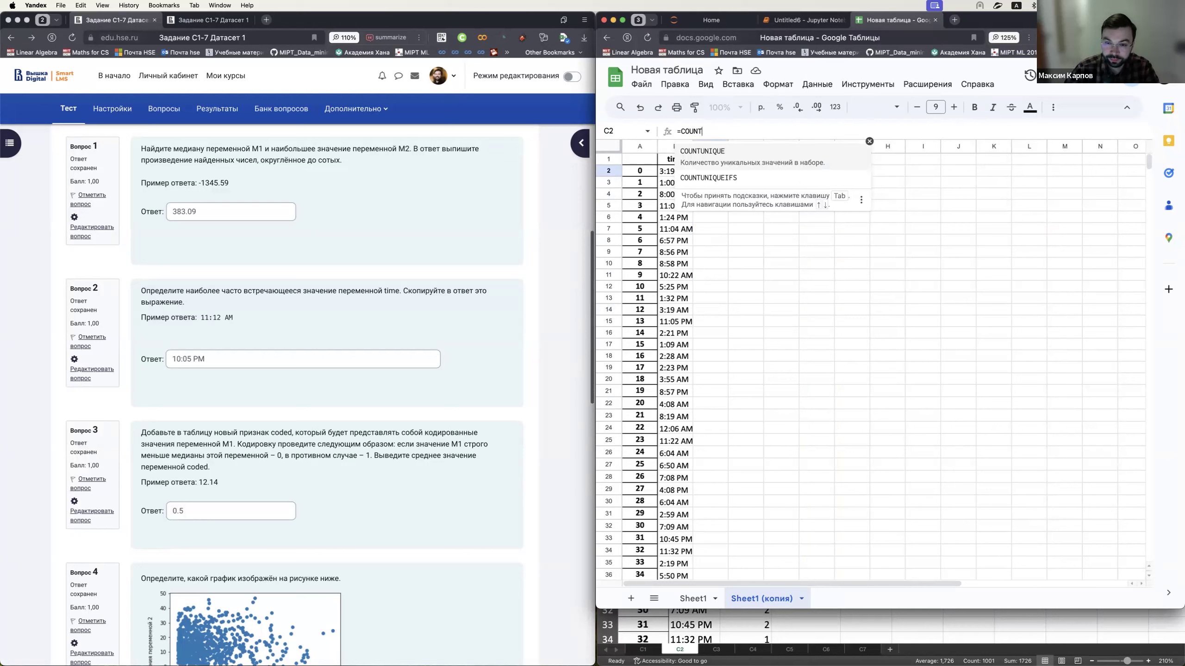
# - Use the suggested COUNTUNIQUE function in the C2 formula and open its detailed help article
pyautogui.click(712, 159)
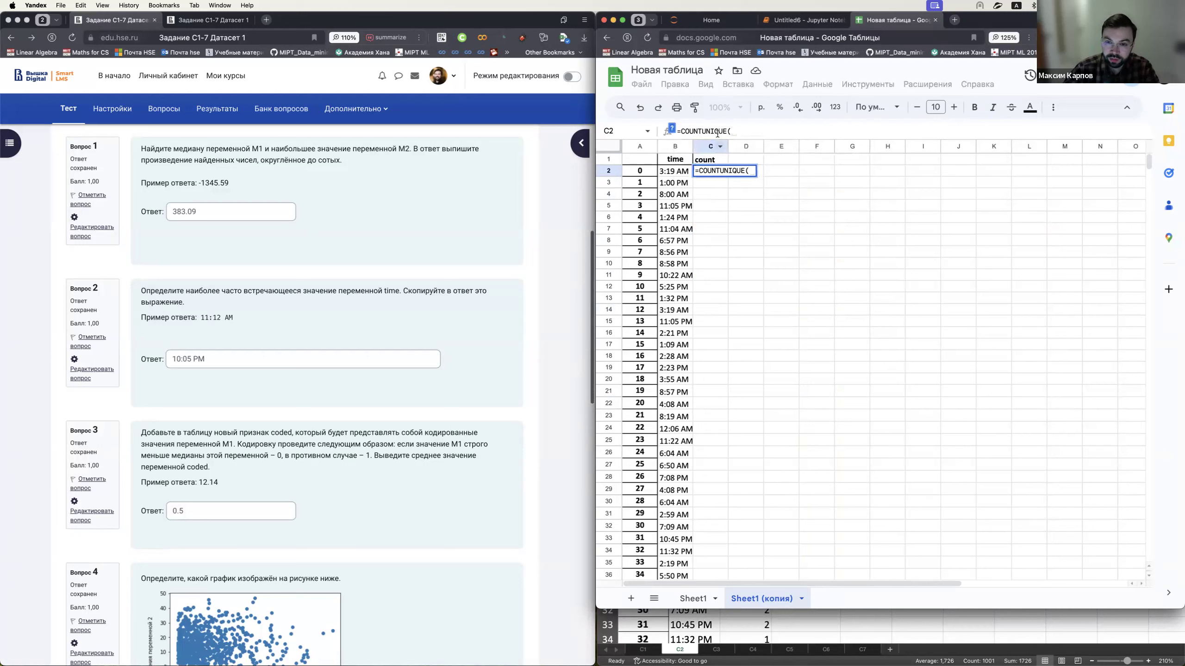
pyautogui.click(672, 127)
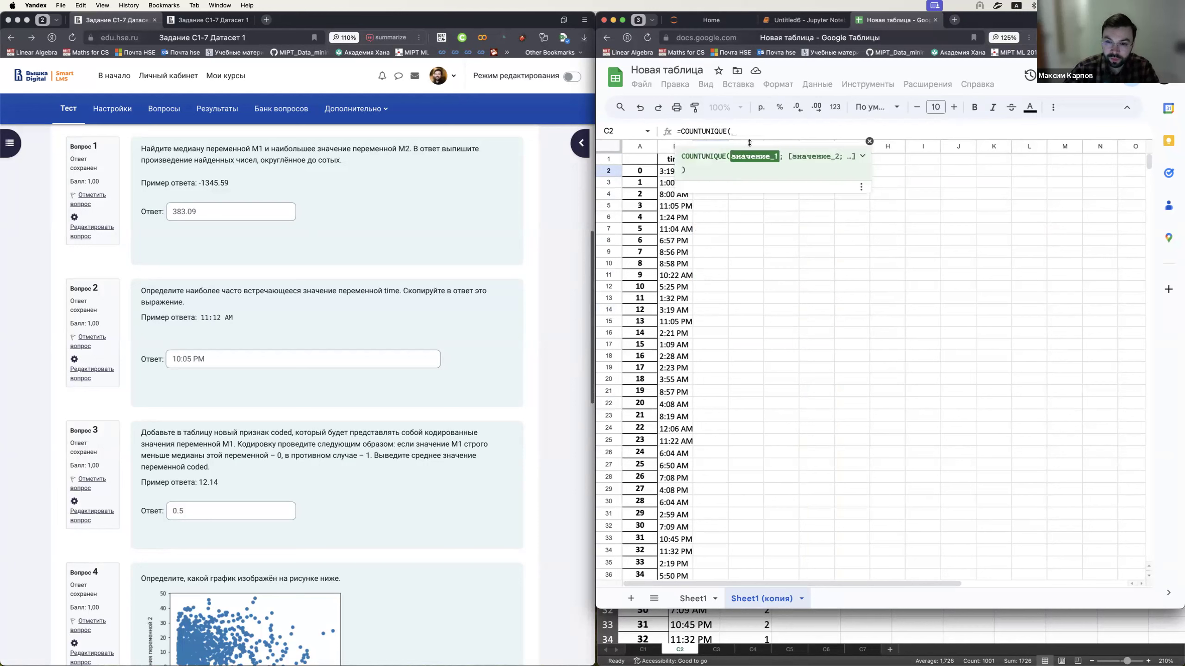
pyautogui.click(862, 156)
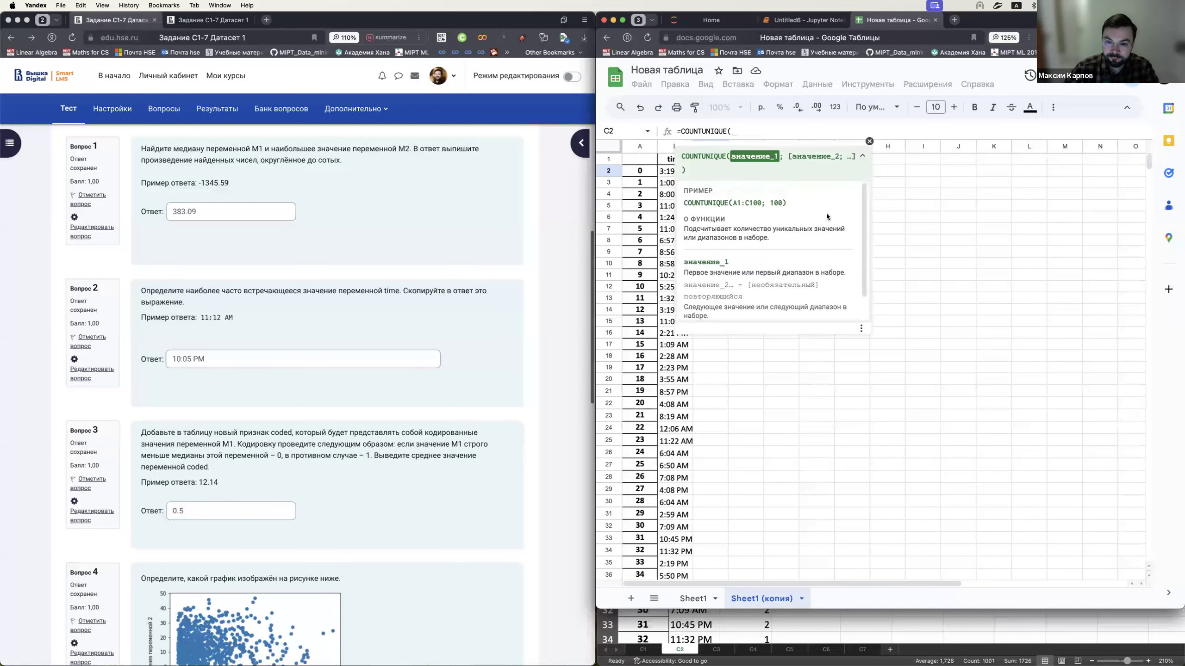
pyautogui.scroll(-1, 817, 239)
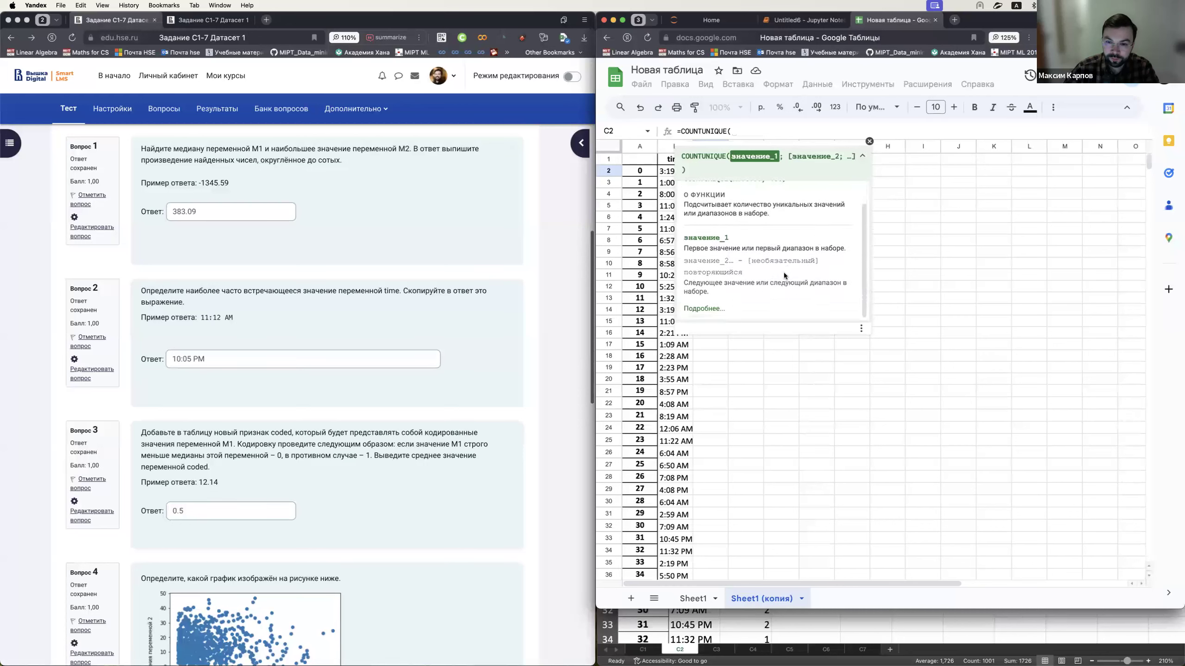
pyautogui.click(705, 309)
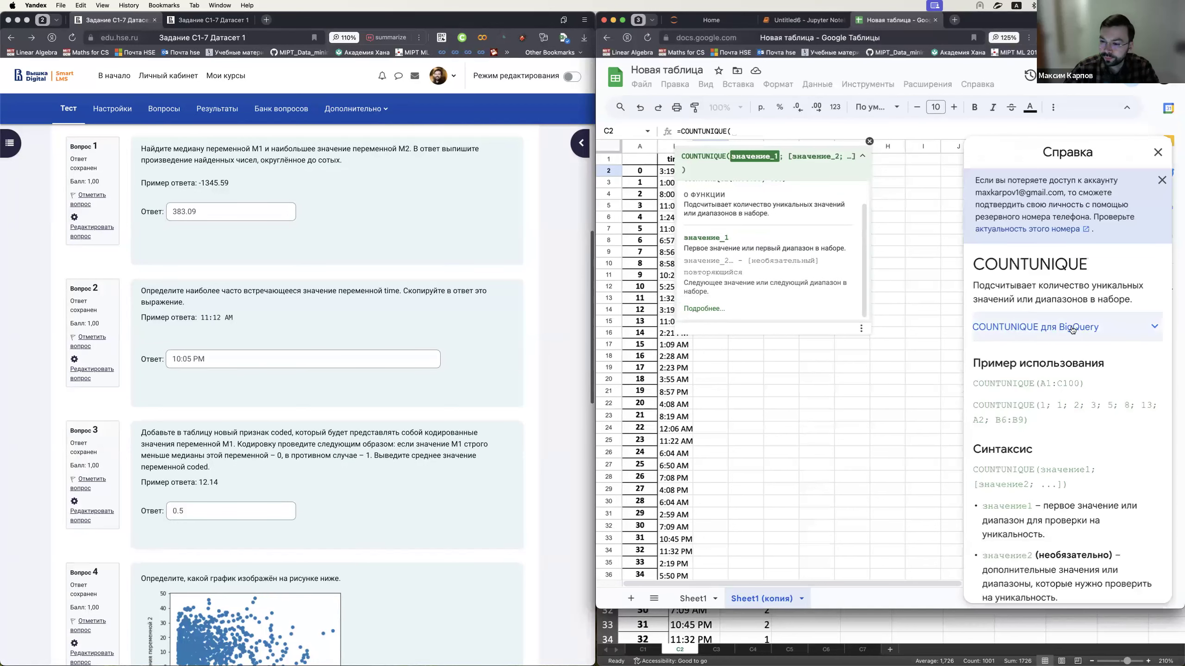
# - Read the COUNTUNIQUE help's notes, related functions and examples, and open the article on СЧЁТЕСЛИ
pyautogui.scroll(-2, 1072, 327)
pyautogui.scroll(-5, 1072, 330)
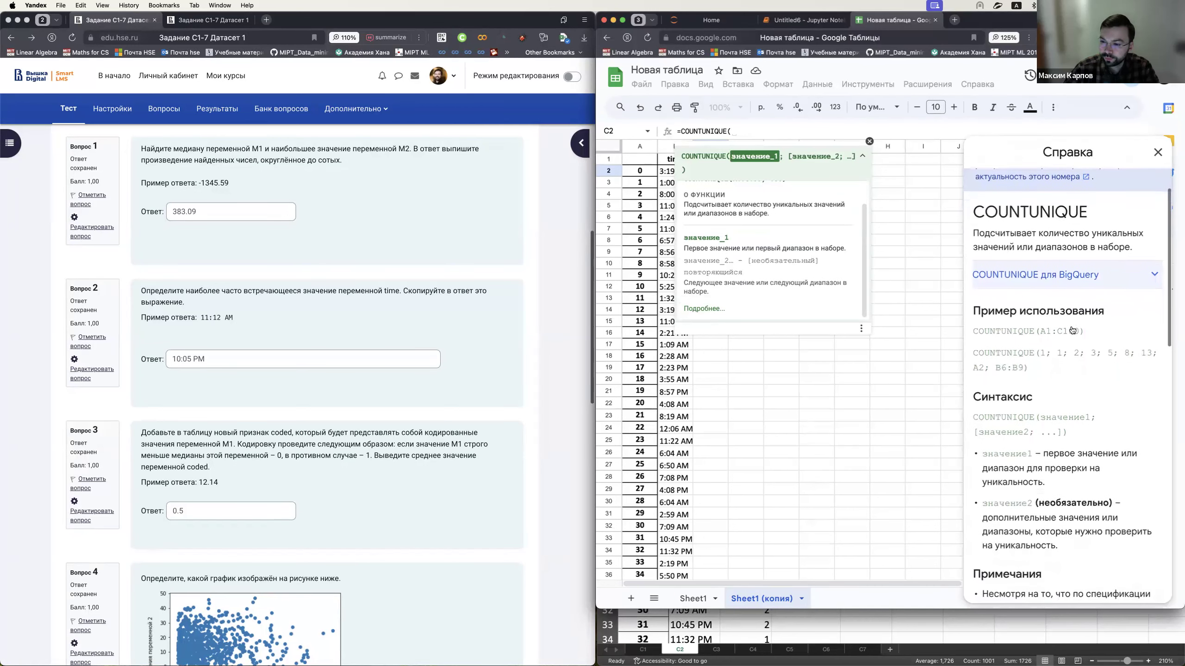
pyautogui.scroll(-15, 1057, 345)
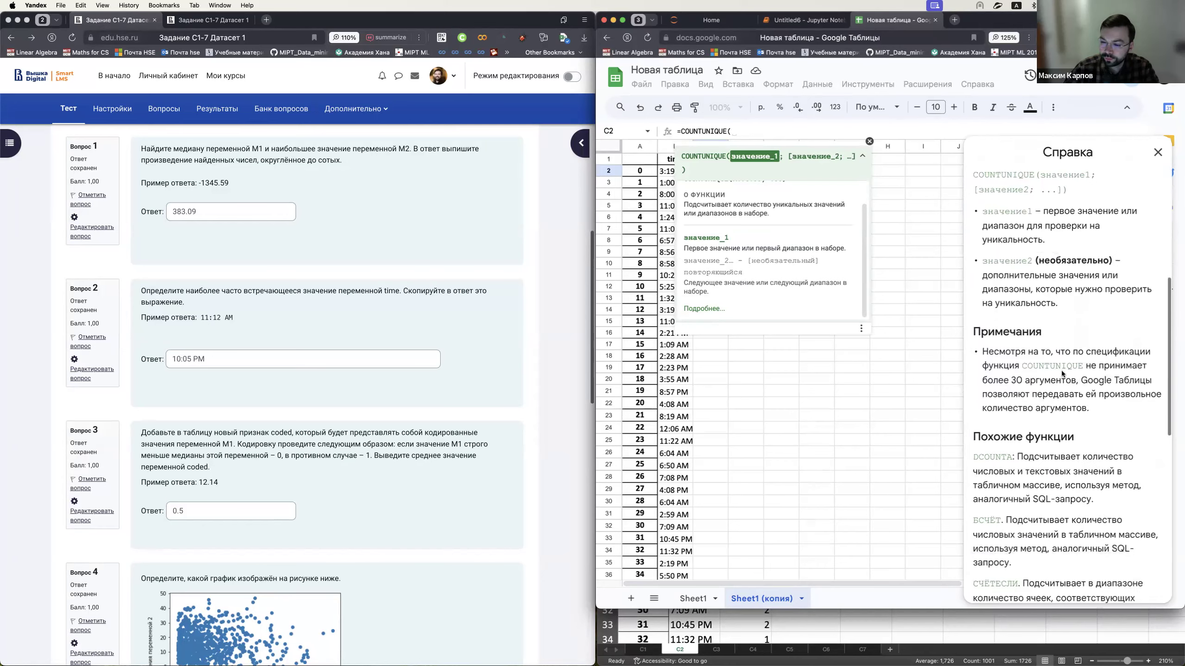
pyautogui.scroll(10, 1063, 350)
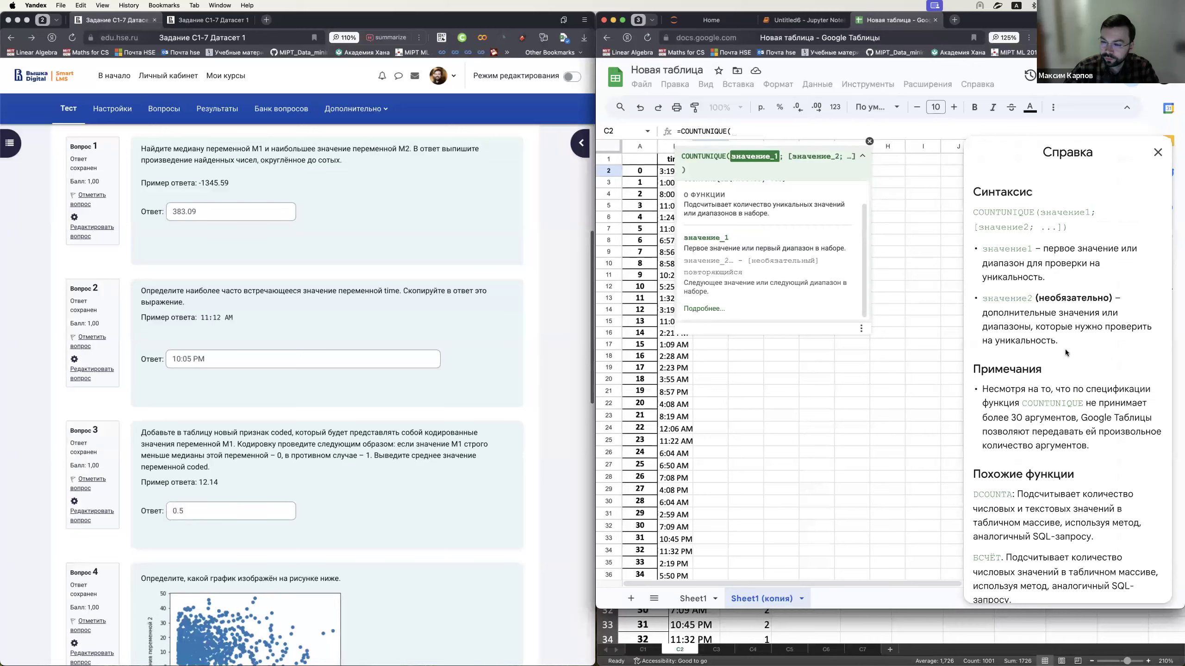
pyautogui.scroll(5, 1065, 349)
pyautogui.scroll(-15, 1067, 366)
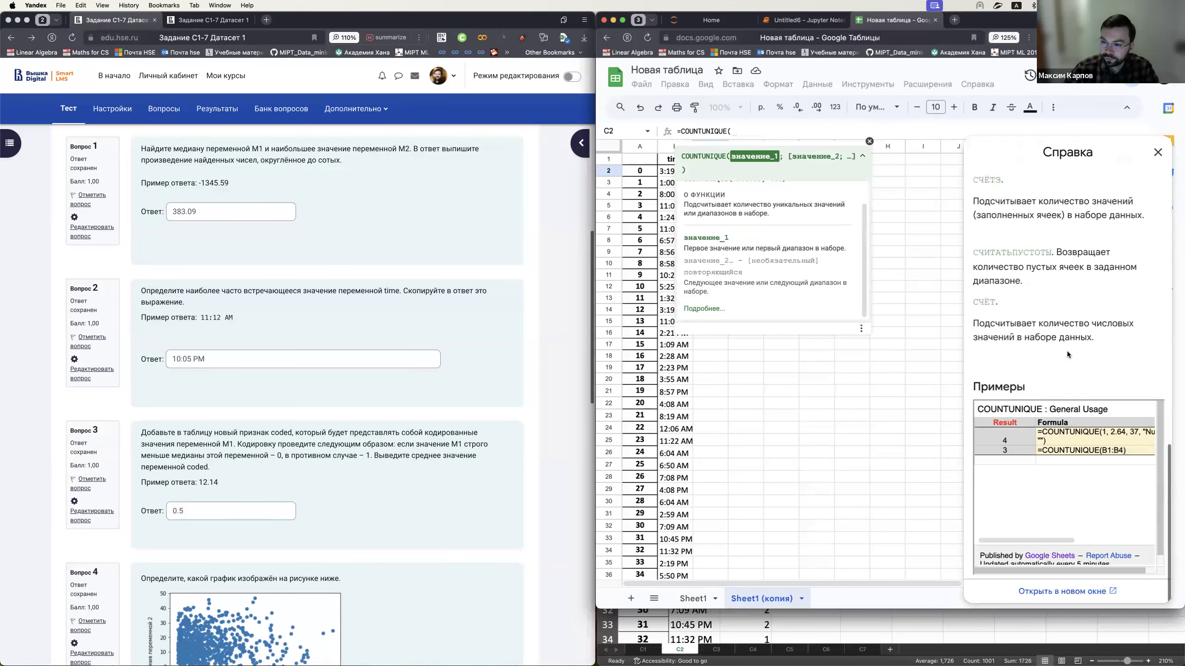
pyautogui.hscroll(5, 1075, 451)
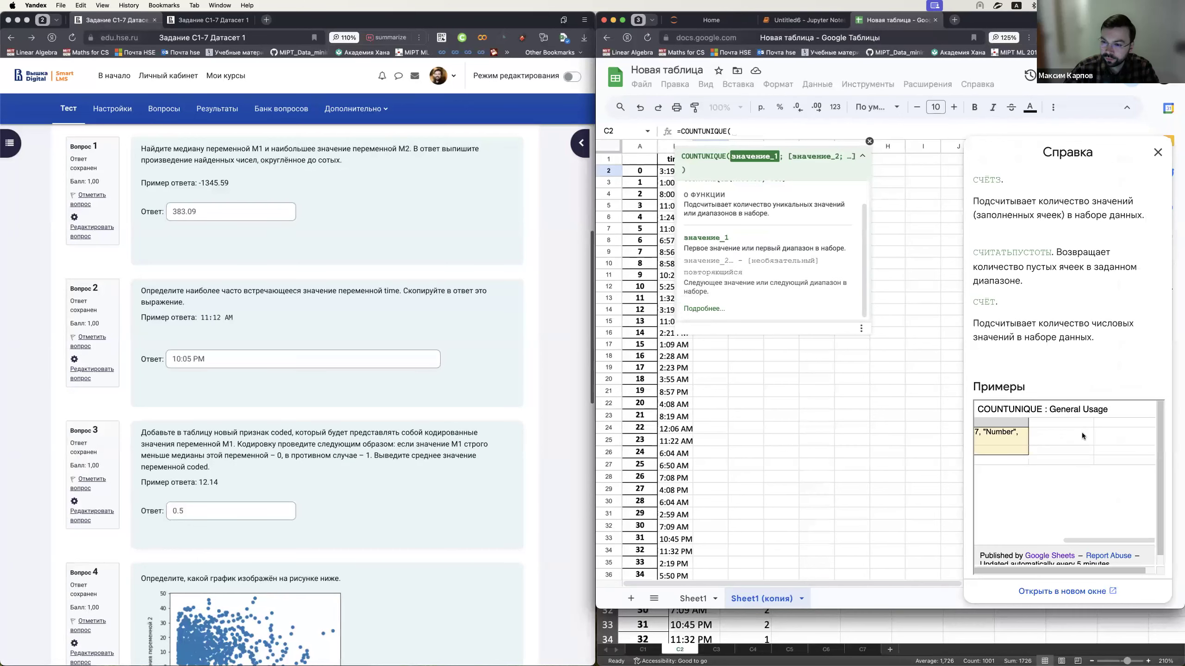
pyautogui.hscroll(-5, 1083, 436)
pyautogui.scroll(5, 1011, 307)
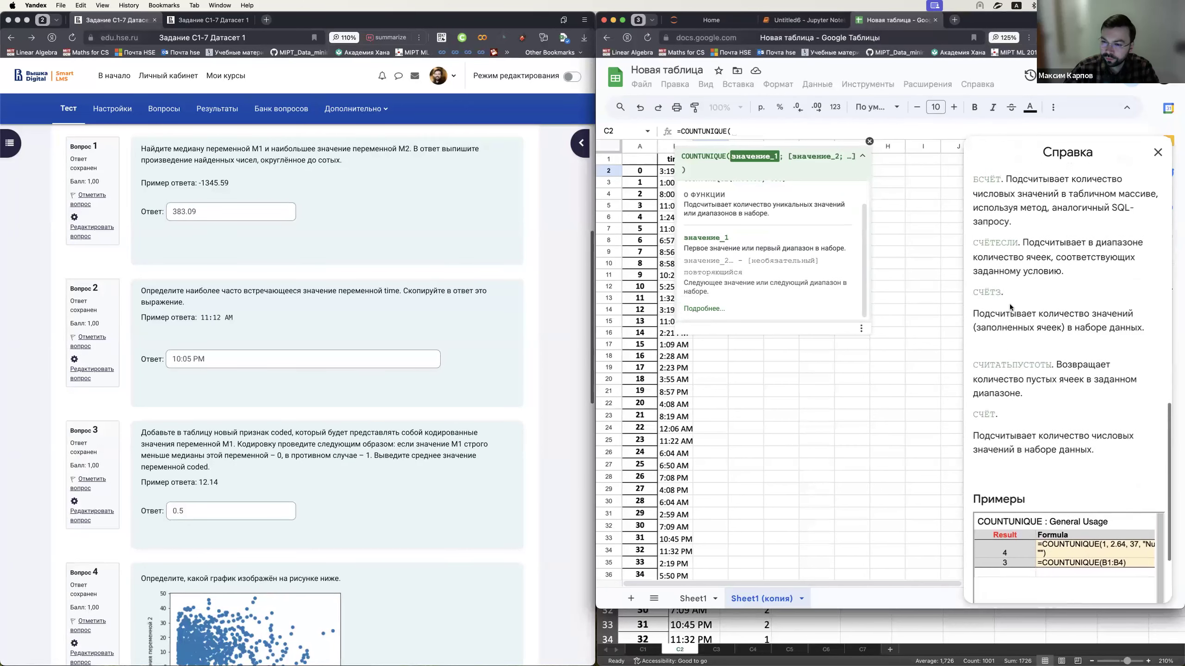
pyautogui.scroll(4, 1075, 377)
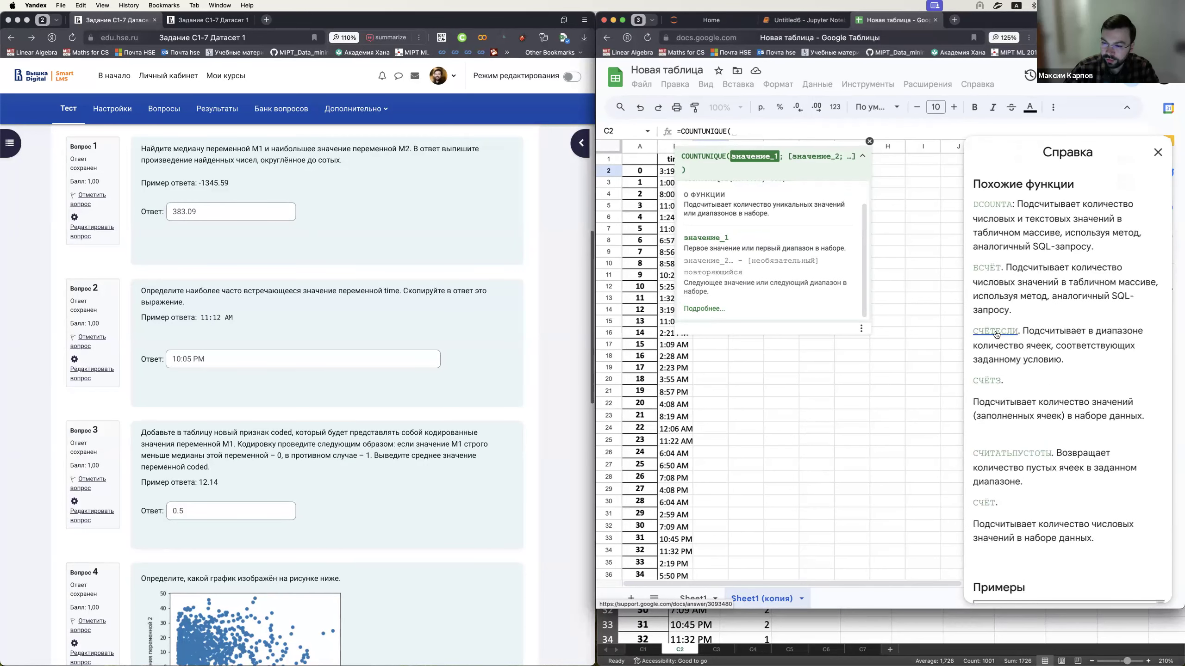
pyautogui.click(996, 332)
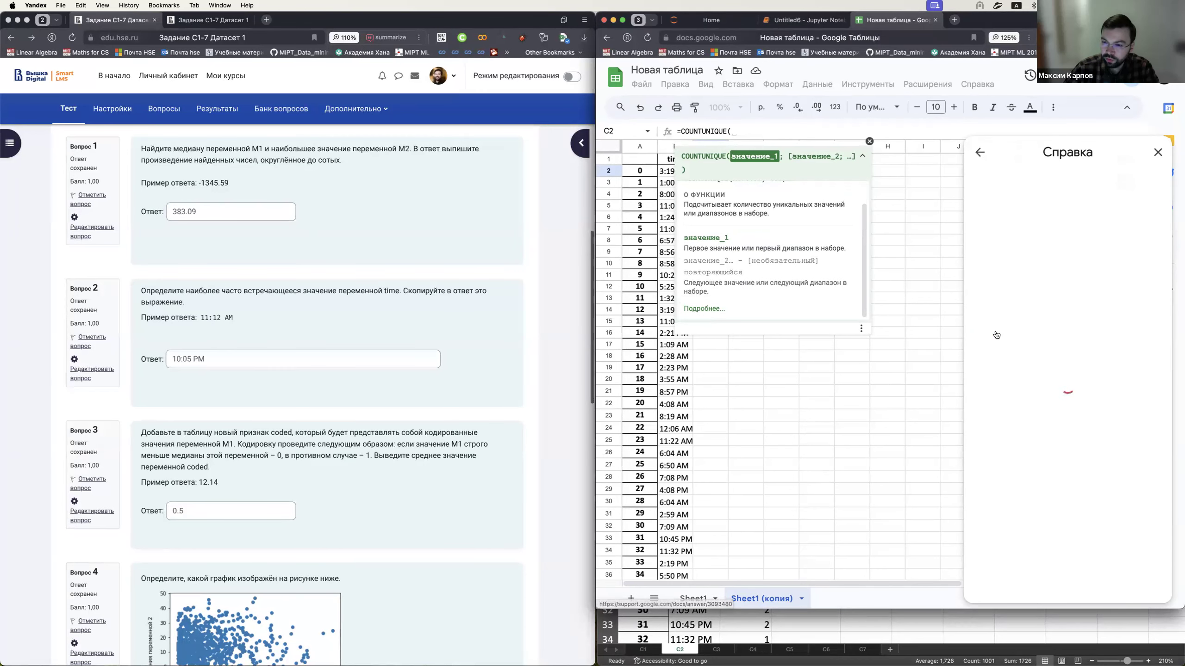
# - Replace the function name COUNTUNIQUE in the C2 formula with СЧЁТЕСЛИ
pyautogui.click(723, 130)
pyautogui.moveTo(725, 130); pyautogui.dragTo(682, 130)
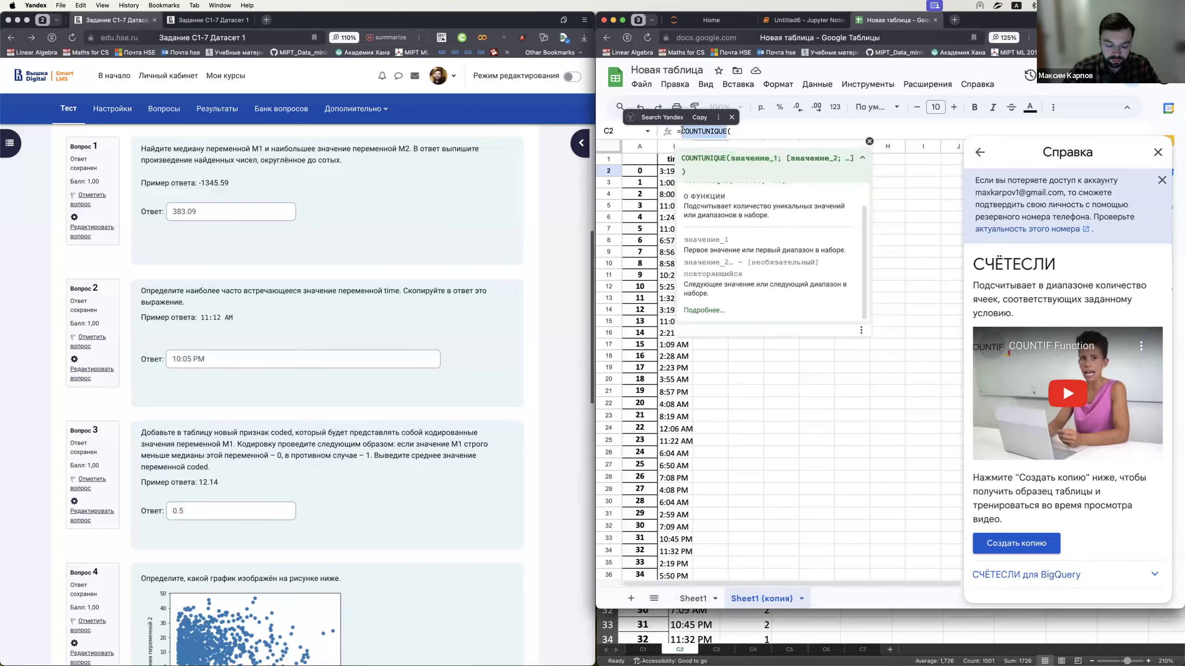
pyautogui.write('СЧЁТЕ')
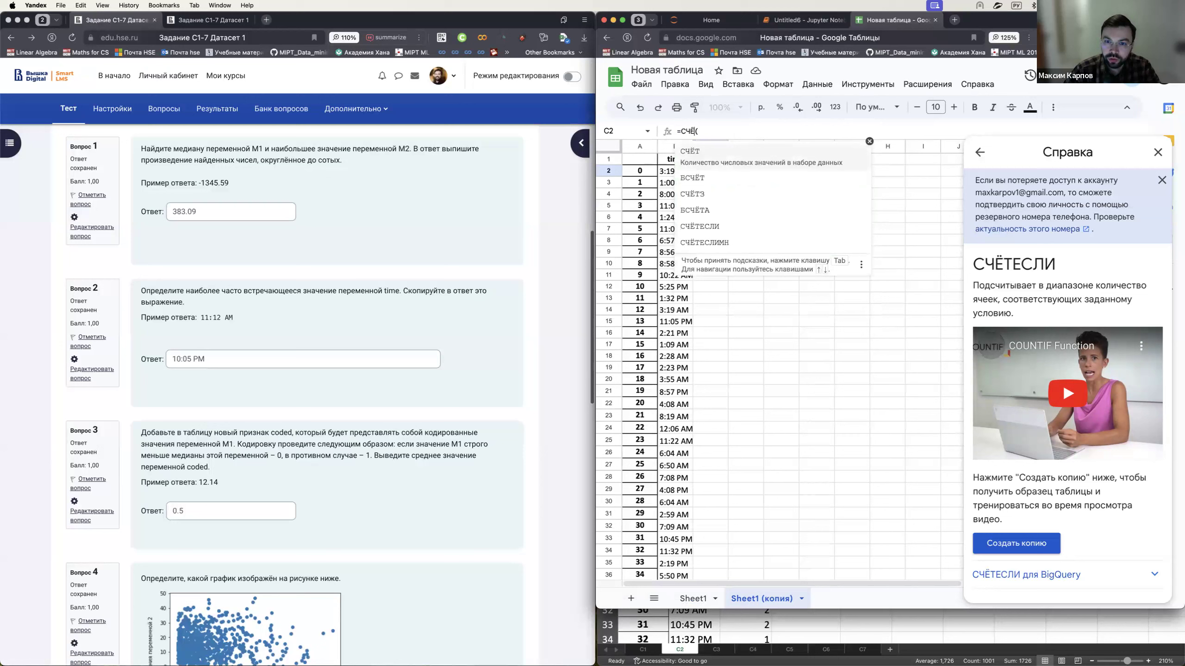
pyautogui.write('СЛИ')
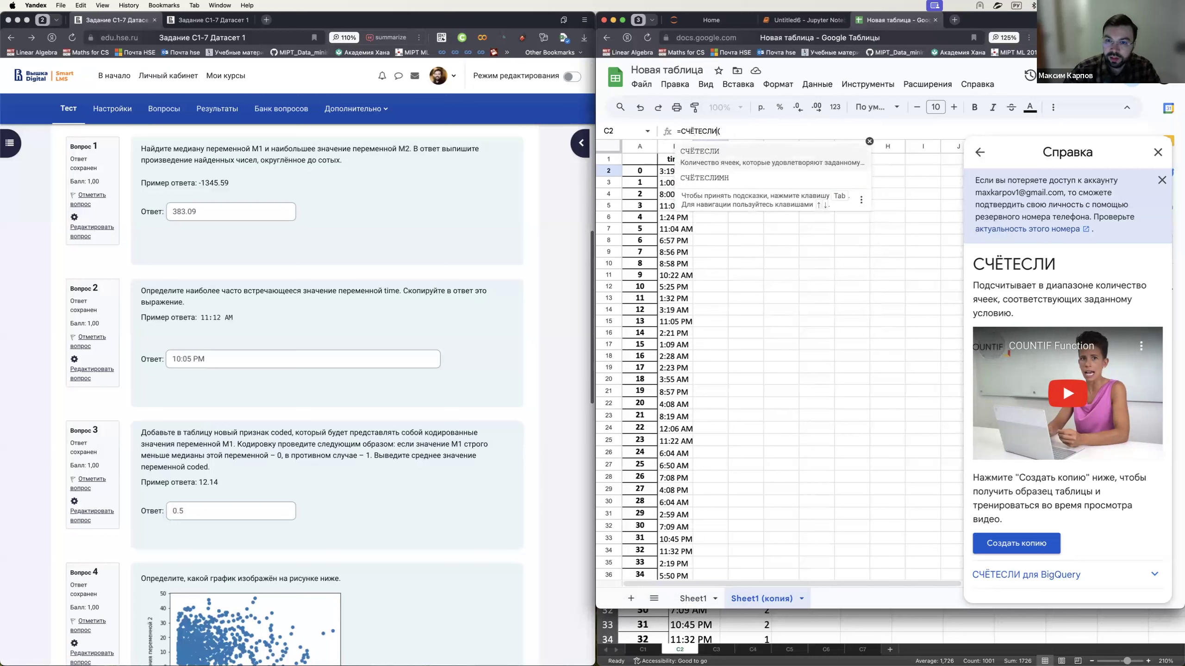
# - Close the help and complete the C2 formula as =СЧЁТЕСЛИ(B:B; B2), counting B2's time across column B
pyautogui.click(1158, 152)
pyautogui.click(726, 132)
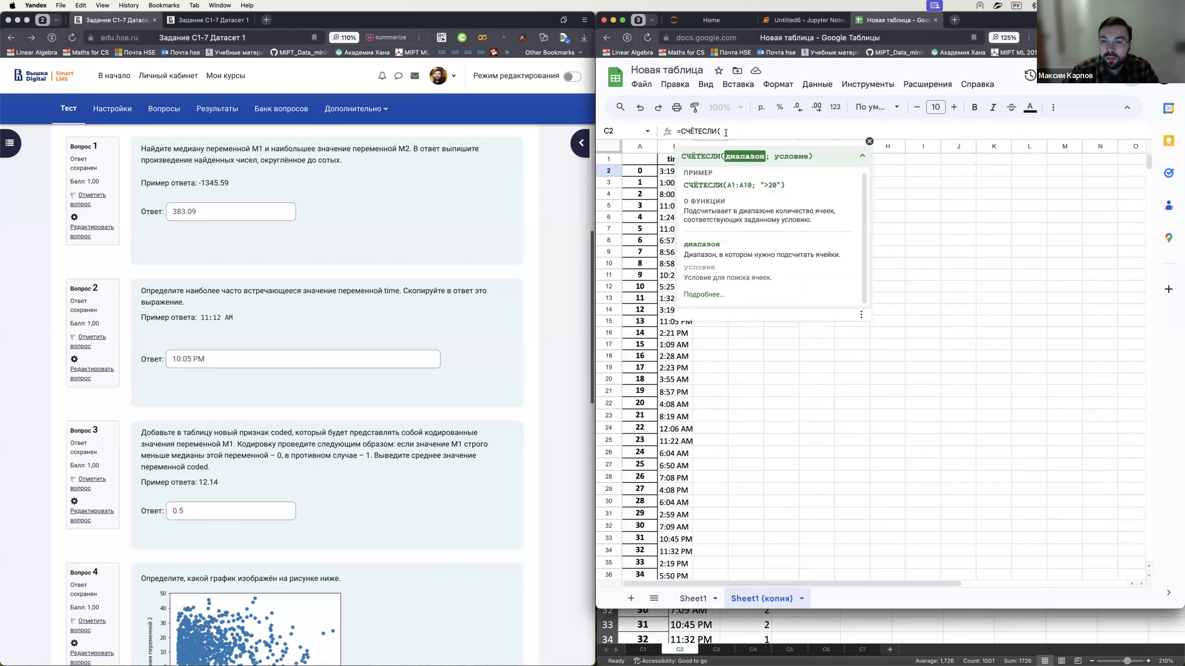
pyautogui.click(672, 147)
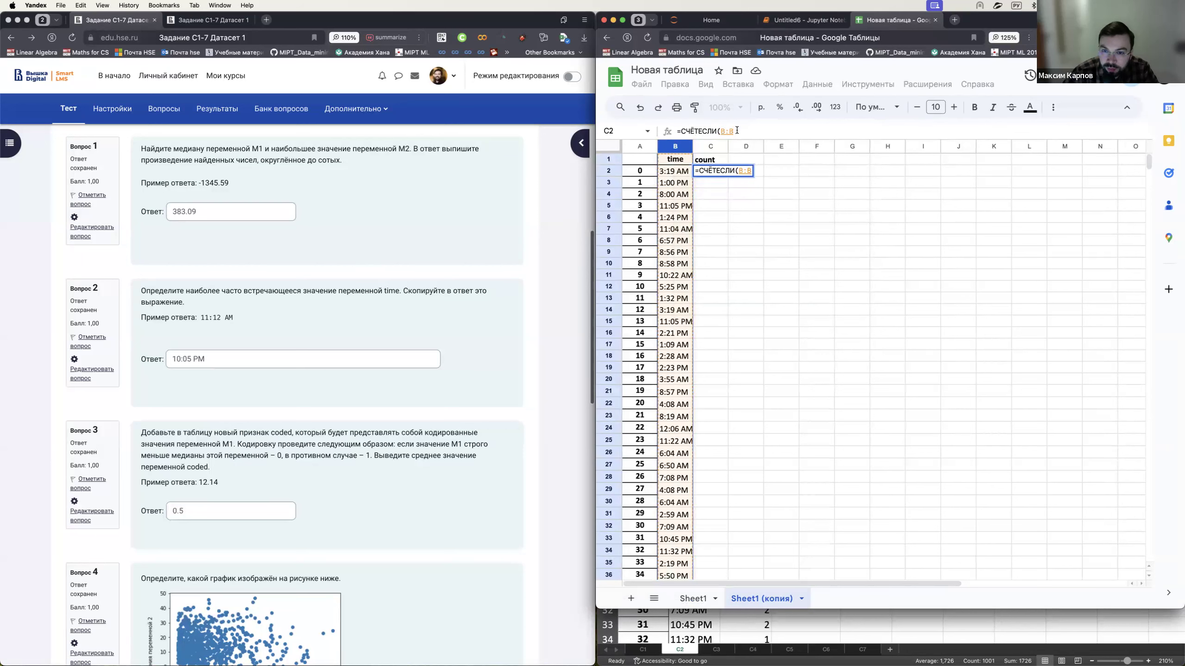
pyautogui.write(';')
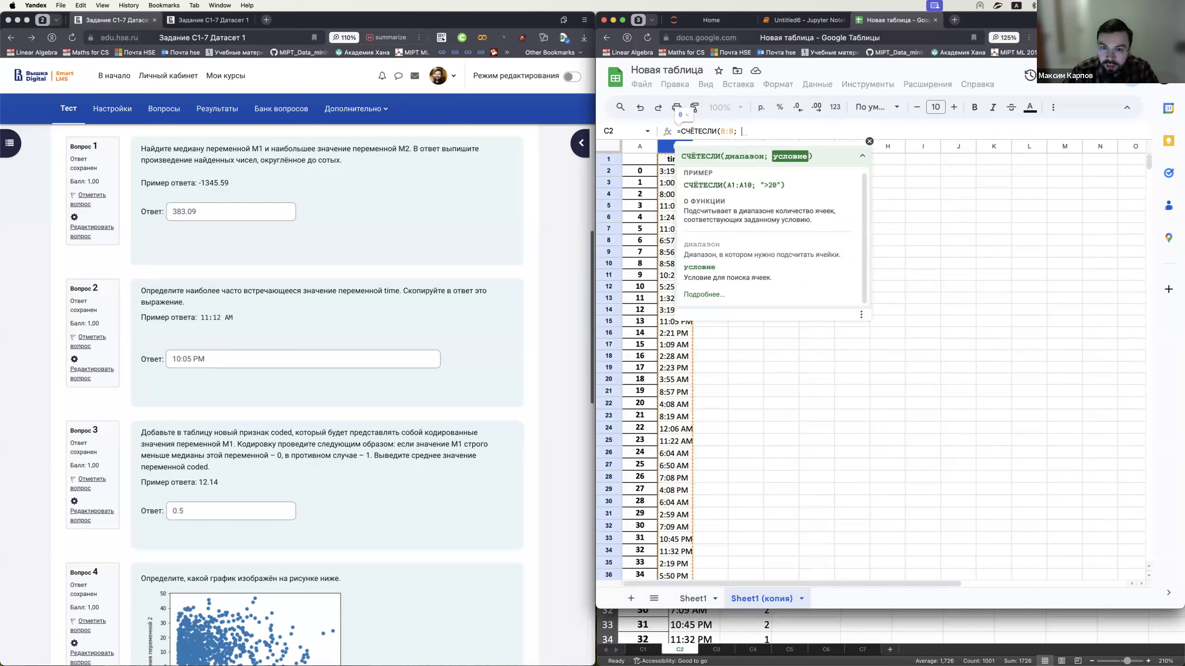
pyautogui.click(665, 171)
pyautogui.write(')')
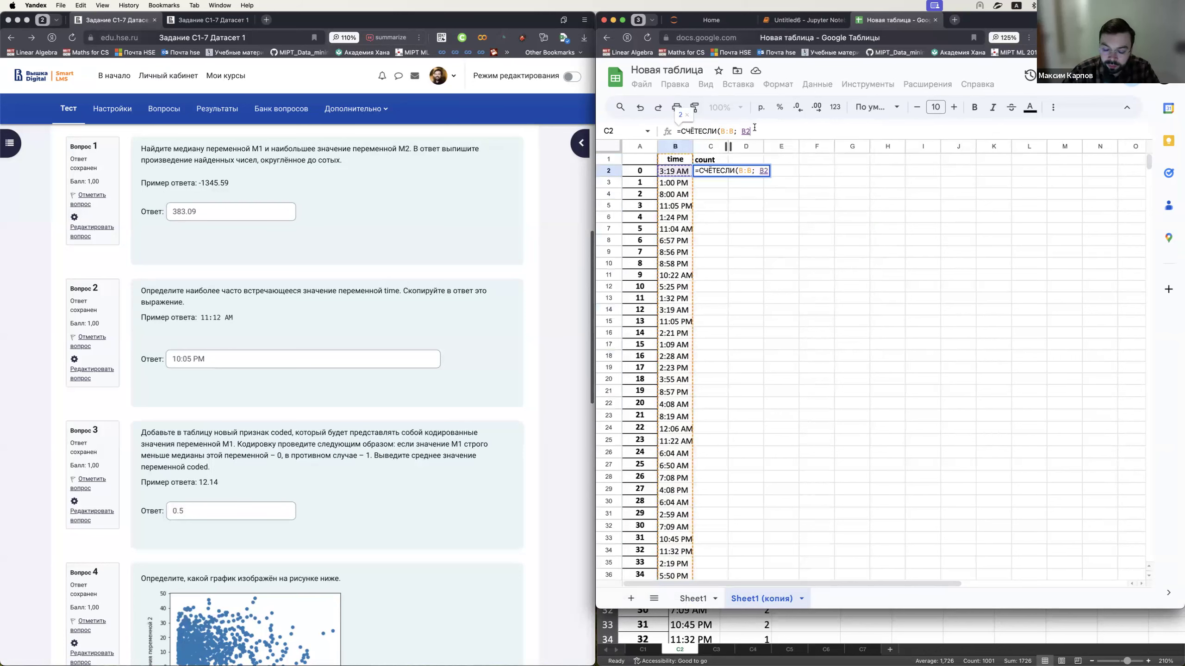
pyautogui.press('Return')
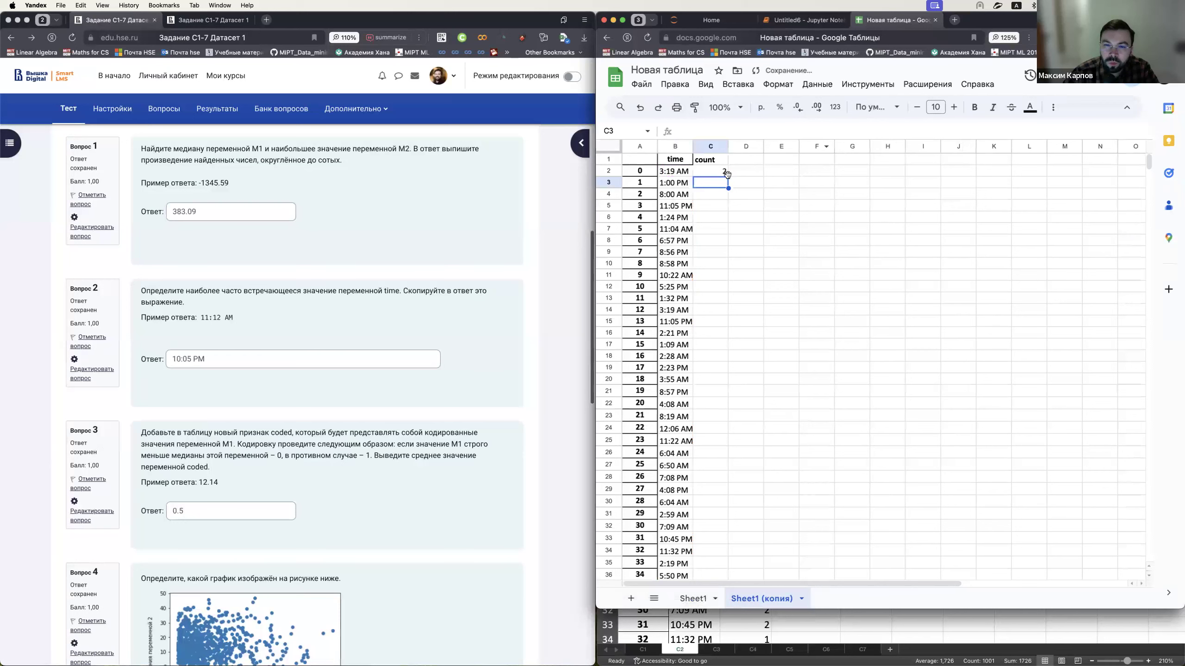
# - Fill the СЧЁТЕСЛИ formula from C2 down to C6
pyautogui.click(722, 174)
pyautogui.moveTo(728, 177); pyautogui.dragTo(710, 217)
pyautogui.click(709, 217)
# - Check the range and condition references of the formulas in the filled count cells up to C6
pyautogui.press('Left')
pyautogui.press('Right')
pyautogui.press('Up')
pyautogui.press('Up')
pyautogui.press('Up')
pyautogui.press('Up')
pyautogui.press('Down')
pyautogui.press('Down')
pyautogui.press('Down')
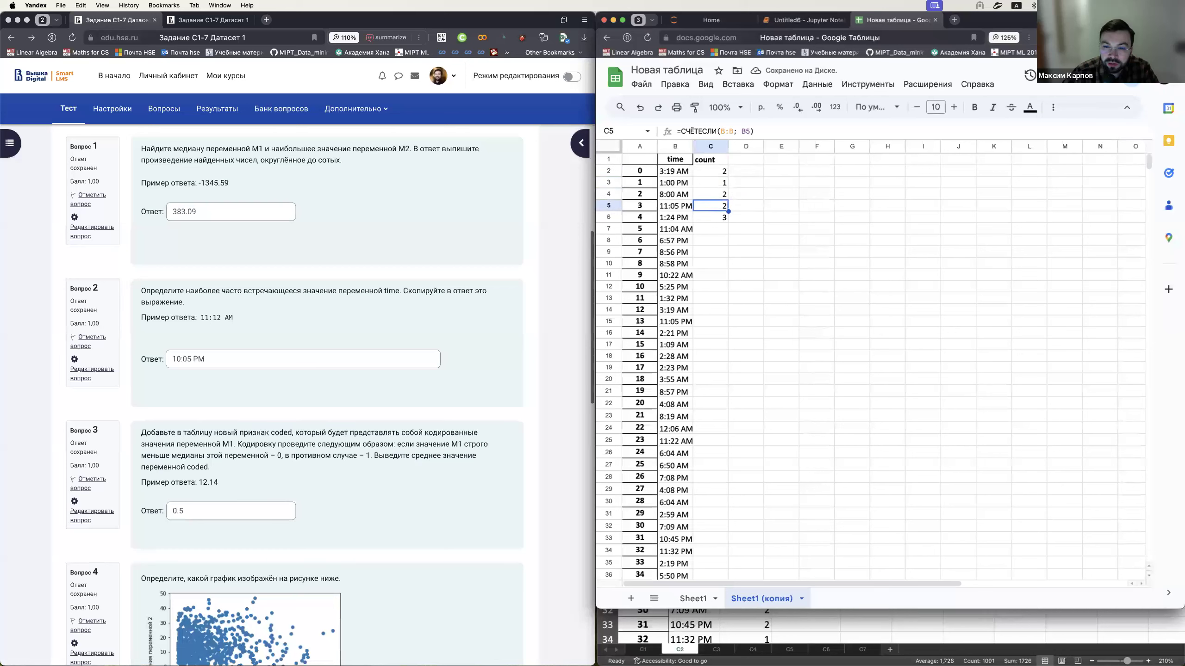
pyautogui.press('Down')
pyautogui.press('Down')
# - Extend the count formula from C6 down the rest of column C alongside all the time values
pyautogui.click(722, 216)
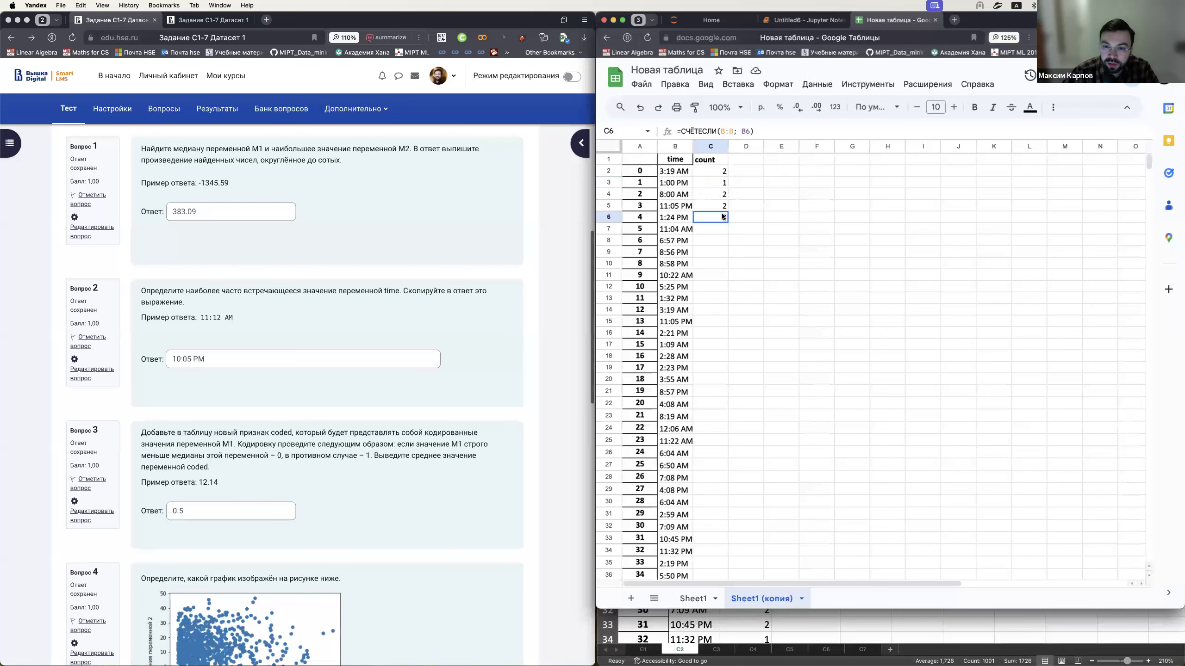
pyautogui.doubleClick(728, 222)
pyautogui.click(719, 241)
# - Search the sheet for 10:05 and inspect the count beside the 10:05 PM match in C514
pyautogui.press('super+f')
pyautogui.write('10:05')
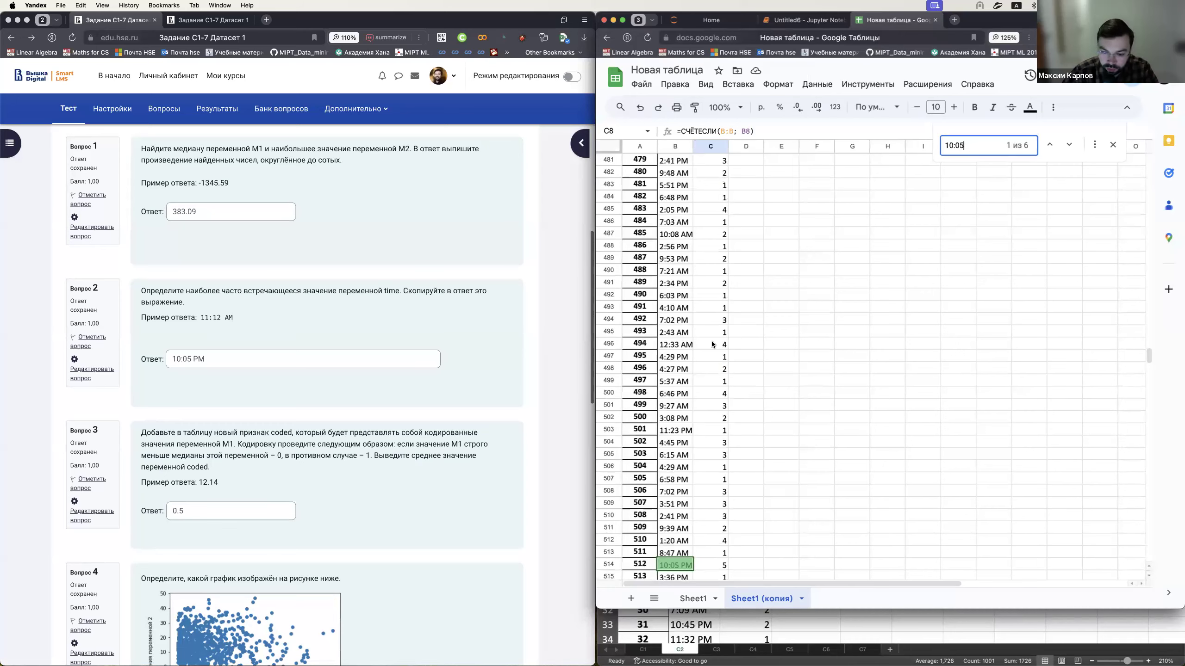
pyautogui.scroll(-2, 720, 264)
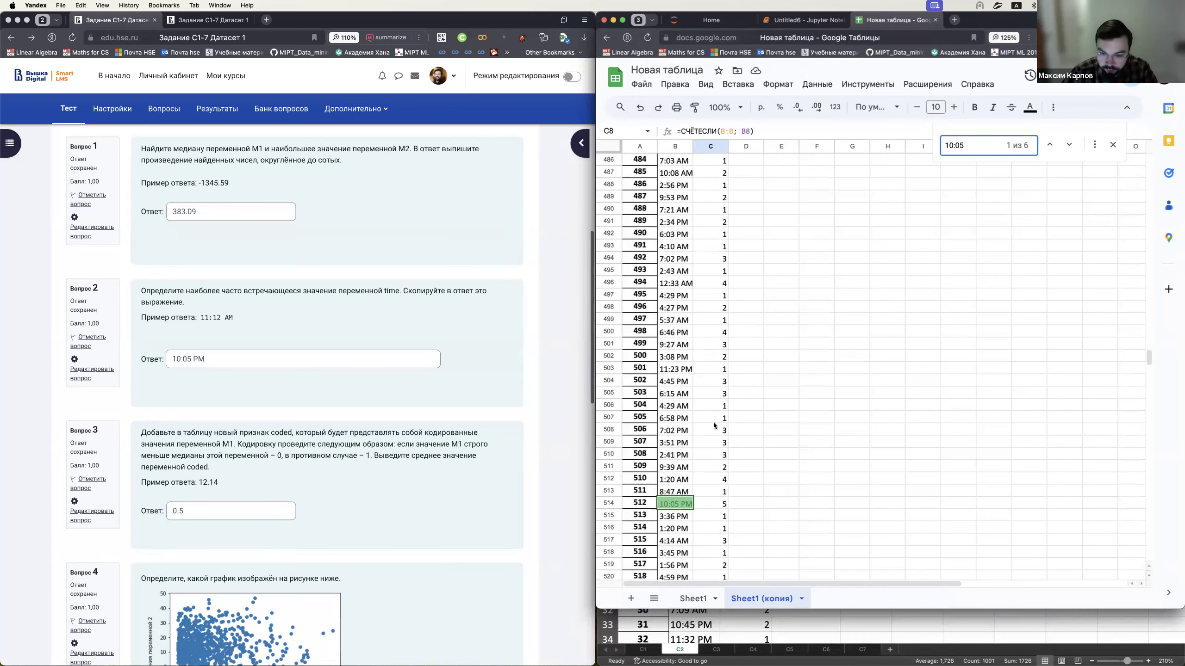
pyautogui.click(722, 504)
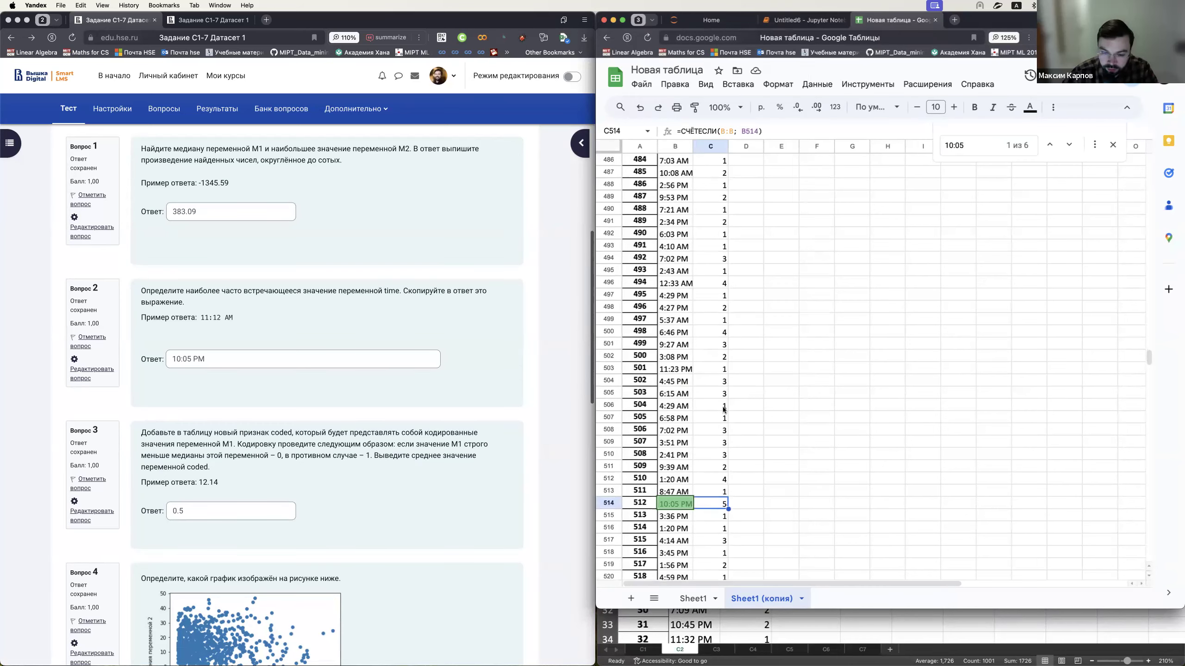
pyautogui.scroll(20, 723, 410)
pyautogui.scroll(20, 722, 409)
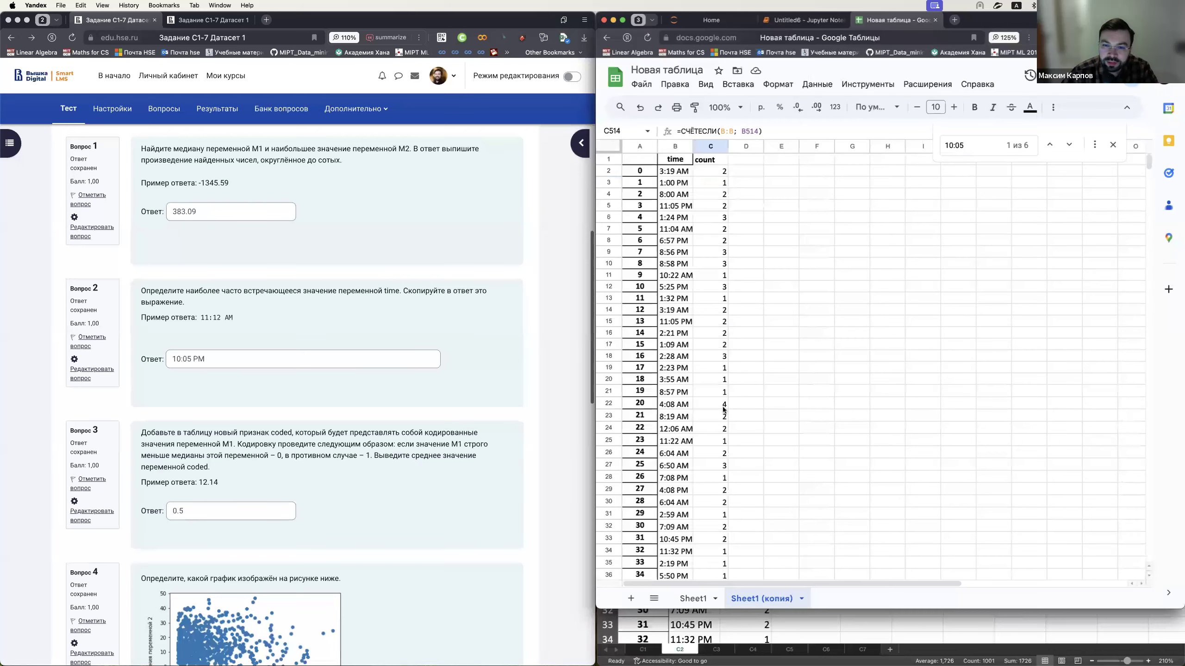
# - Close the 10:05 search and return to the count header in C1
pyautogui.click(711, 159)
pyautogui.click(1114, 145)
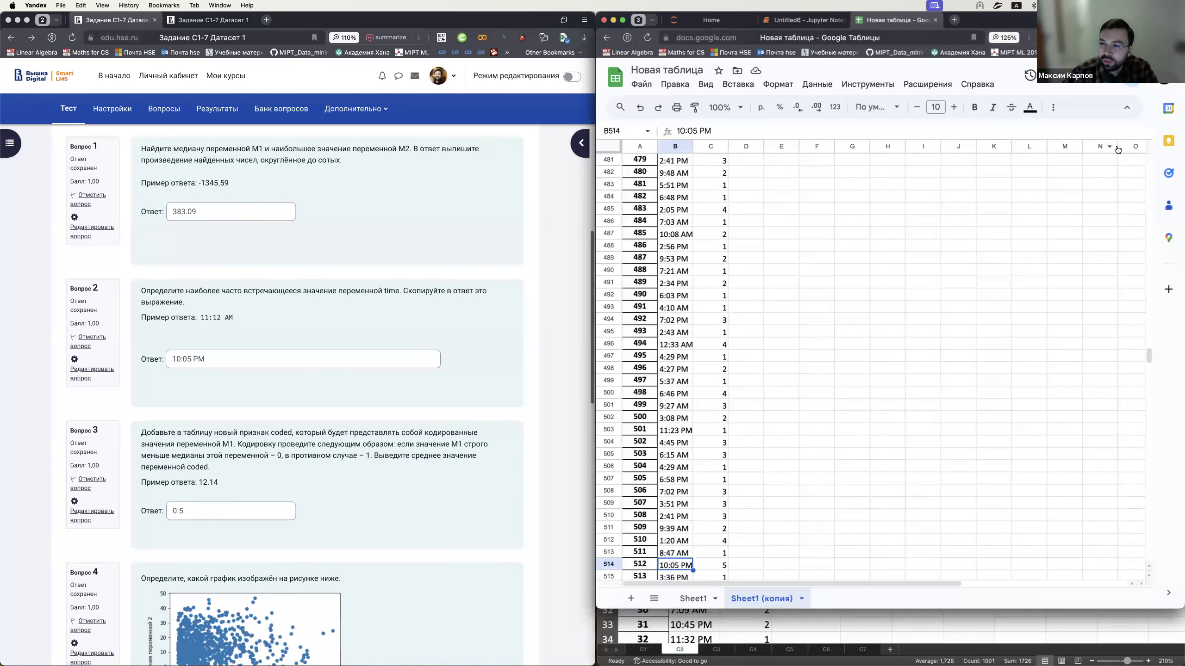
pyautogui.click(711, 185)
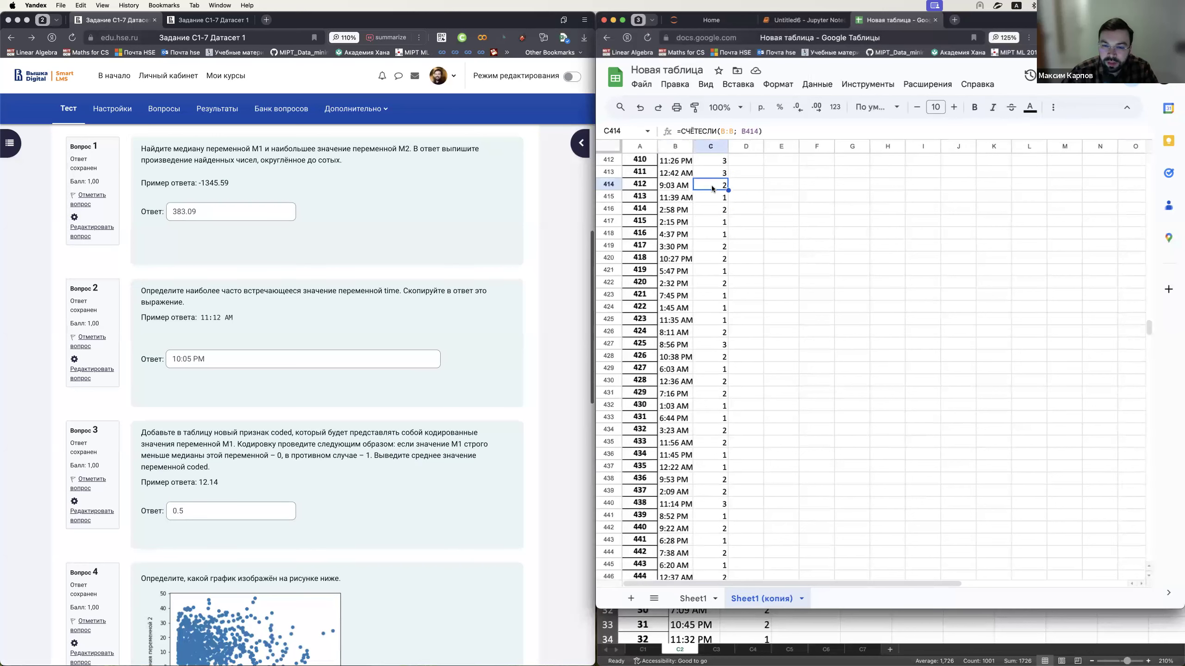
pyautogui.press('super+Up')
# - Create a filter on the table with the time and count columns
pyautogui.click(1053, 106)
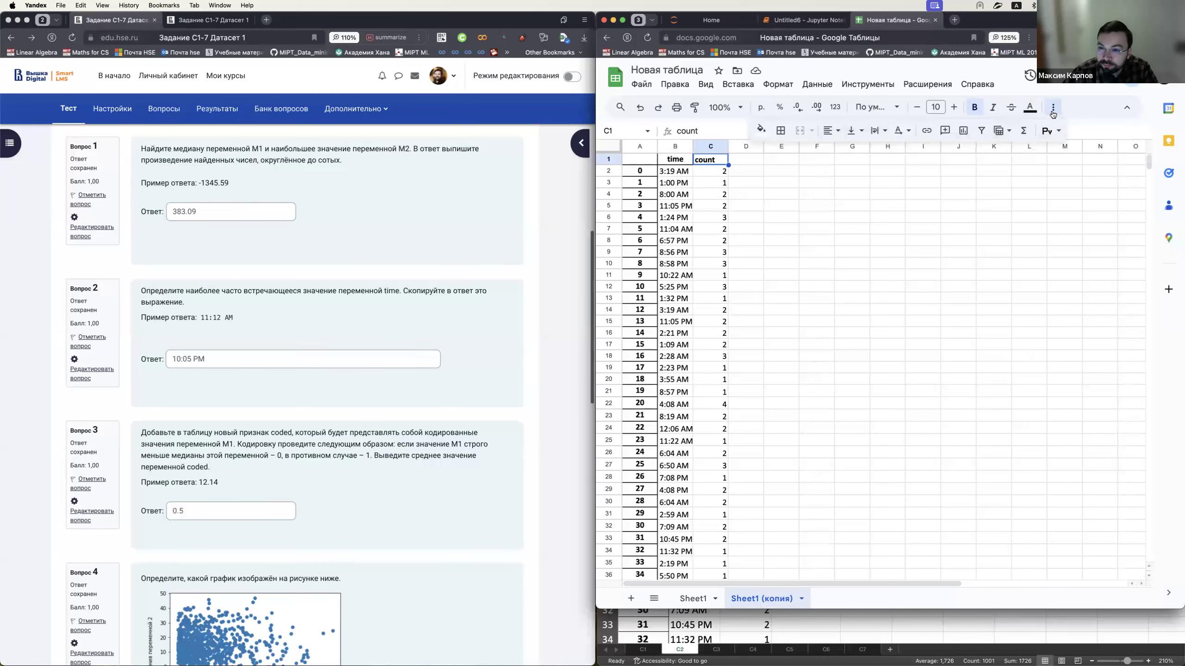
pyautogui.click(817, 92)
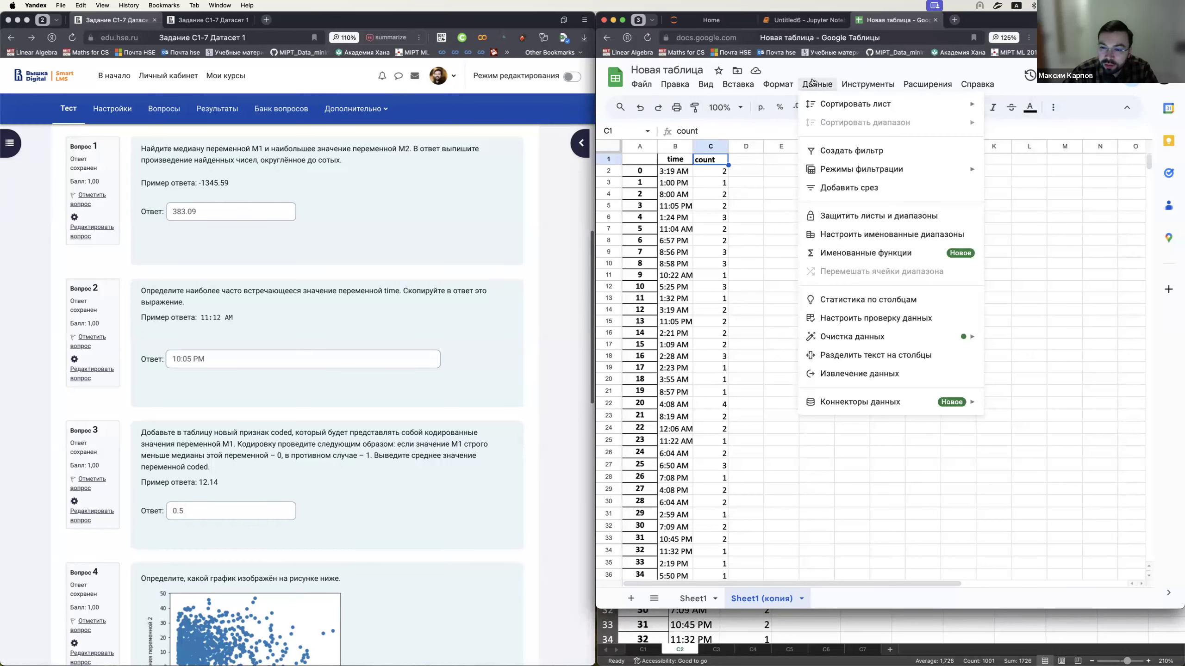
pyautogui.click(812, 82)
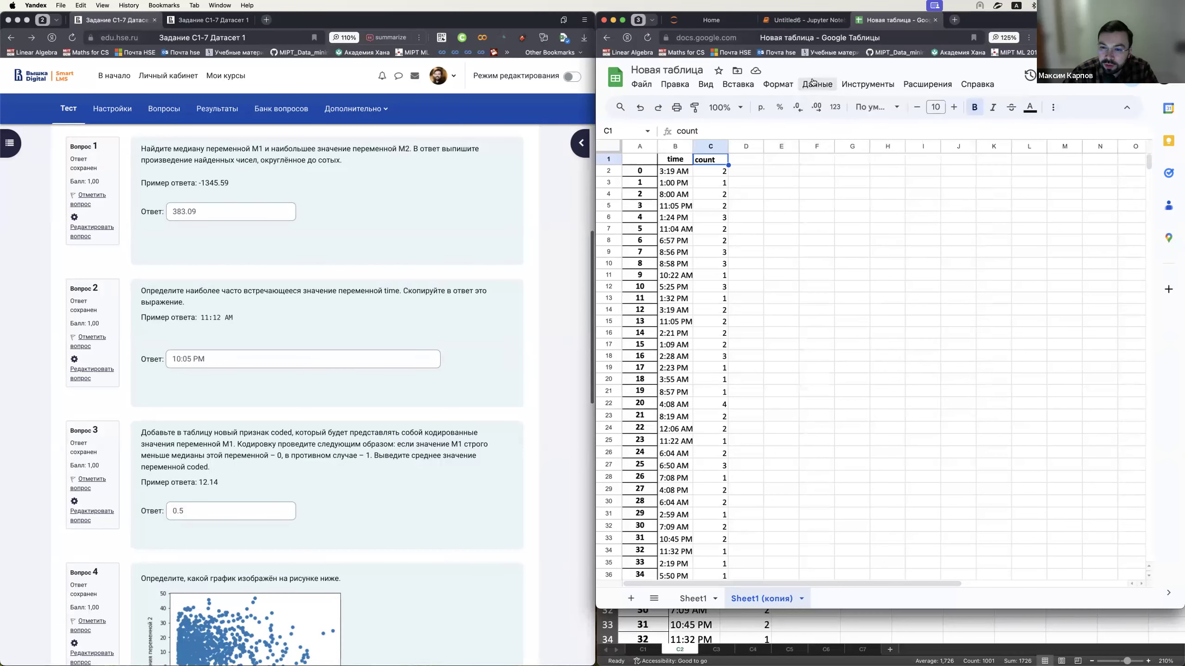
pyautogui.click(1053, 106)
pyautogui.click(990, 133)
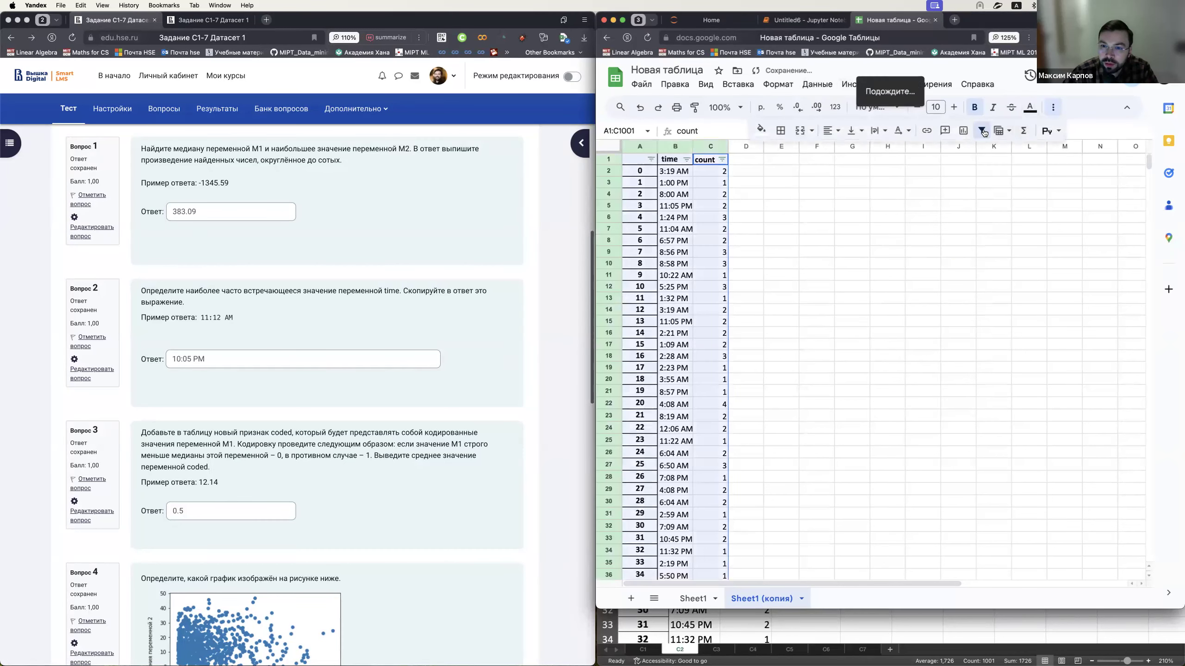
# - Sort the table by the count column in descending order and select the top rows B2:C6
pyautogui.click(723, 160)
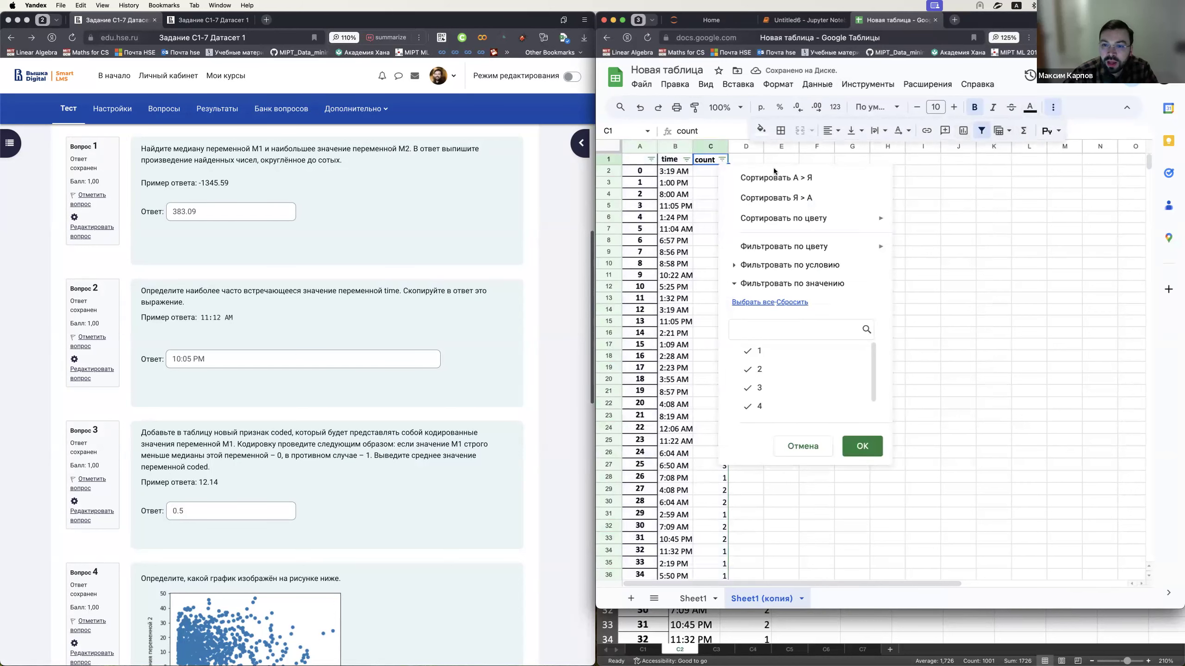
pyautogui.click(793, 199)
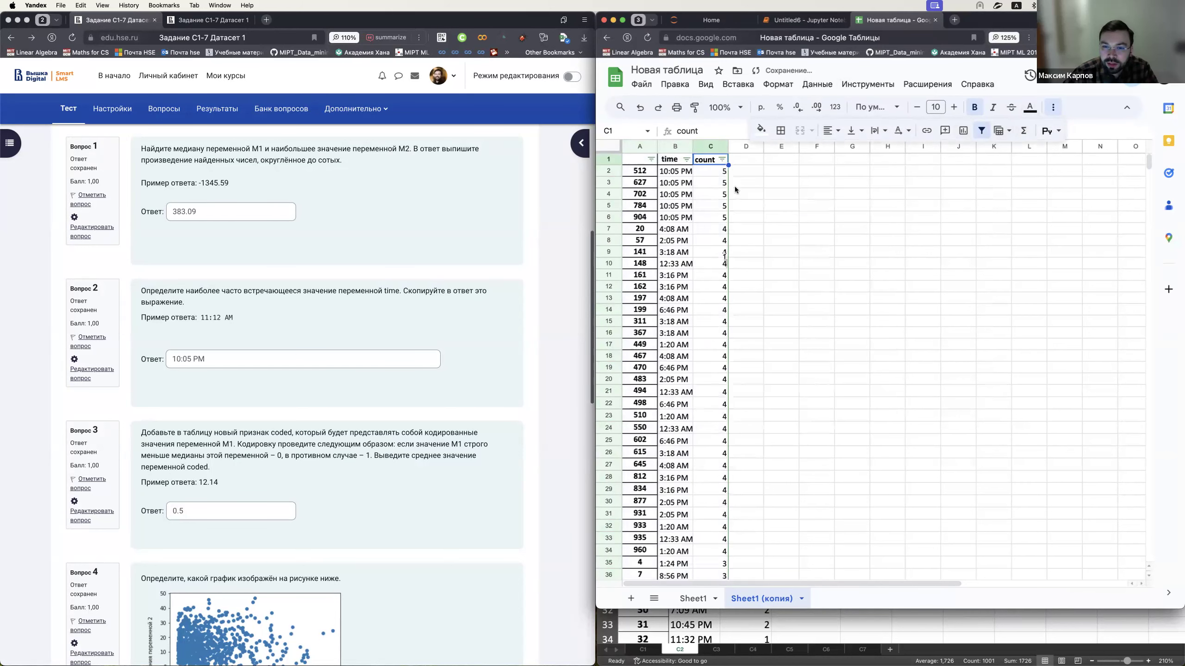
pyautogui.moveTo(676, 171); pyautogui.dragTo(722, 219)
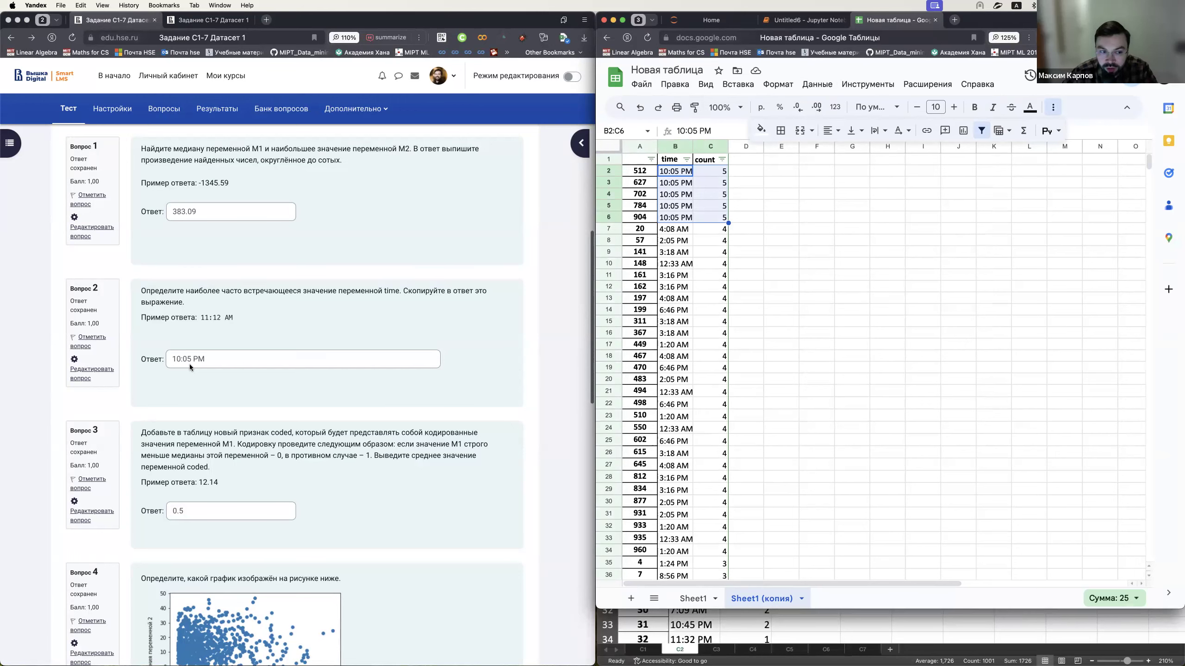
# - Switch to the Excel workbook and undo the latest fill of the count column
pyautogui.press('super+Tab')
pyautogui.press('super+Tab')
pyautogui.press('super+Tab')
pyautogui.click(810, 289)
pyautogui.press('super+z')
pyautogui.press('super+z')
pyautogui.press('super+z')
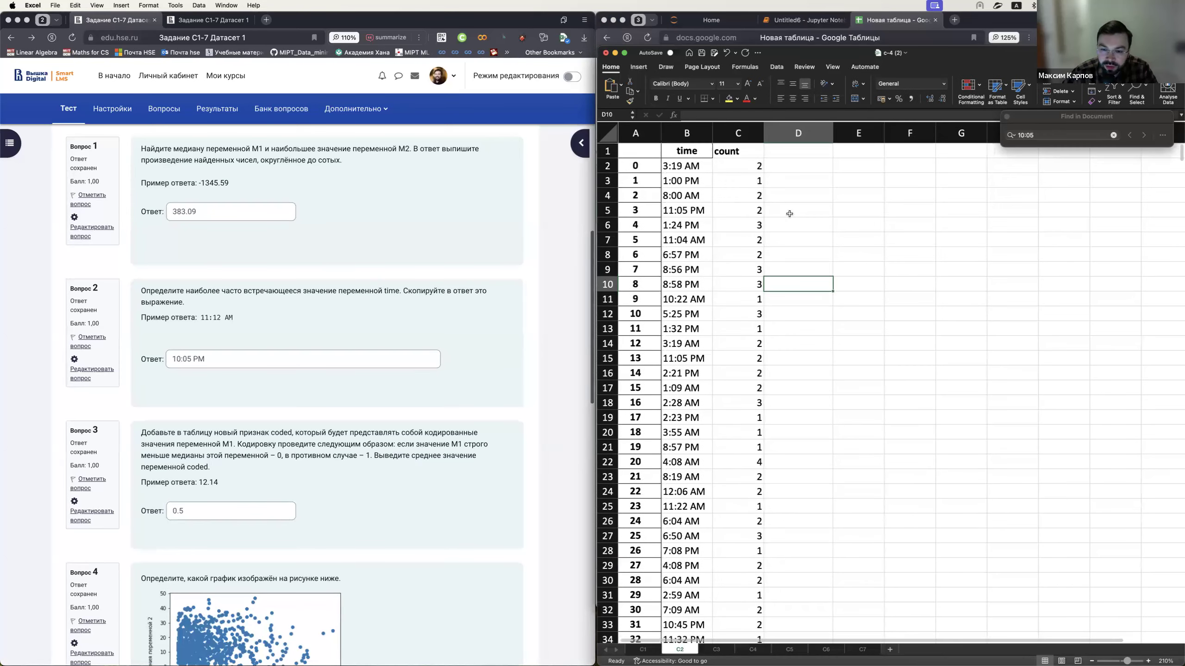
# - Undo the remaining COUNTIF entries in the count column back to an empty C2
pyautogui.click(750, 180)
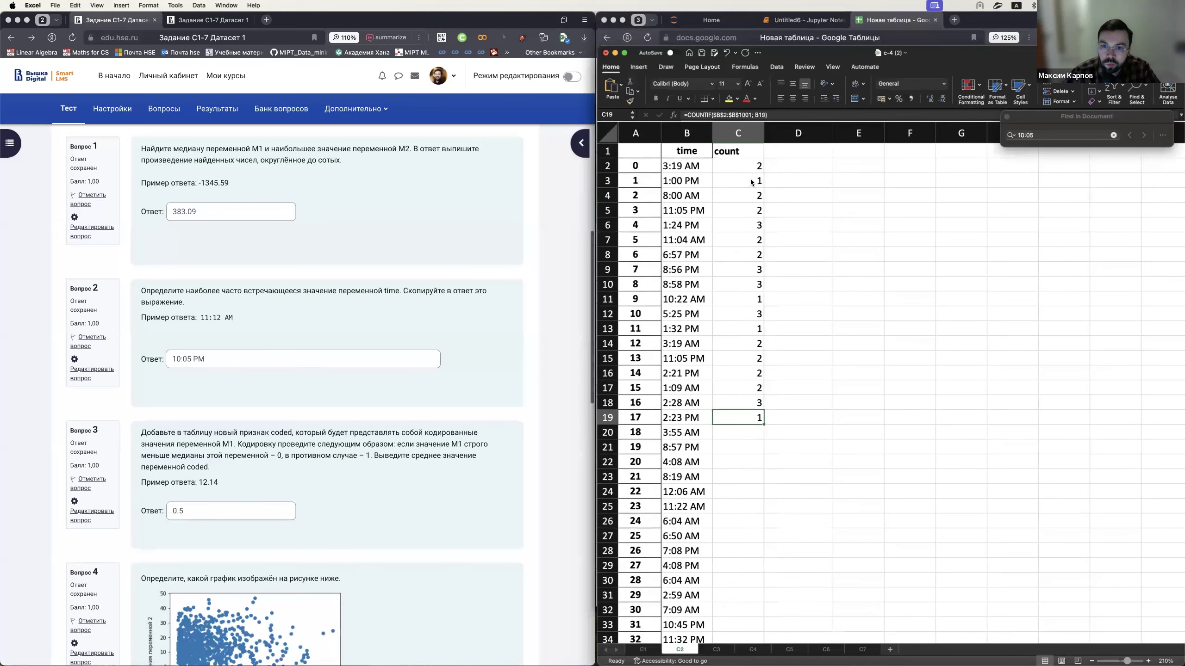
pyautogui.press('super+z')
pyautogui.click(751, 213)
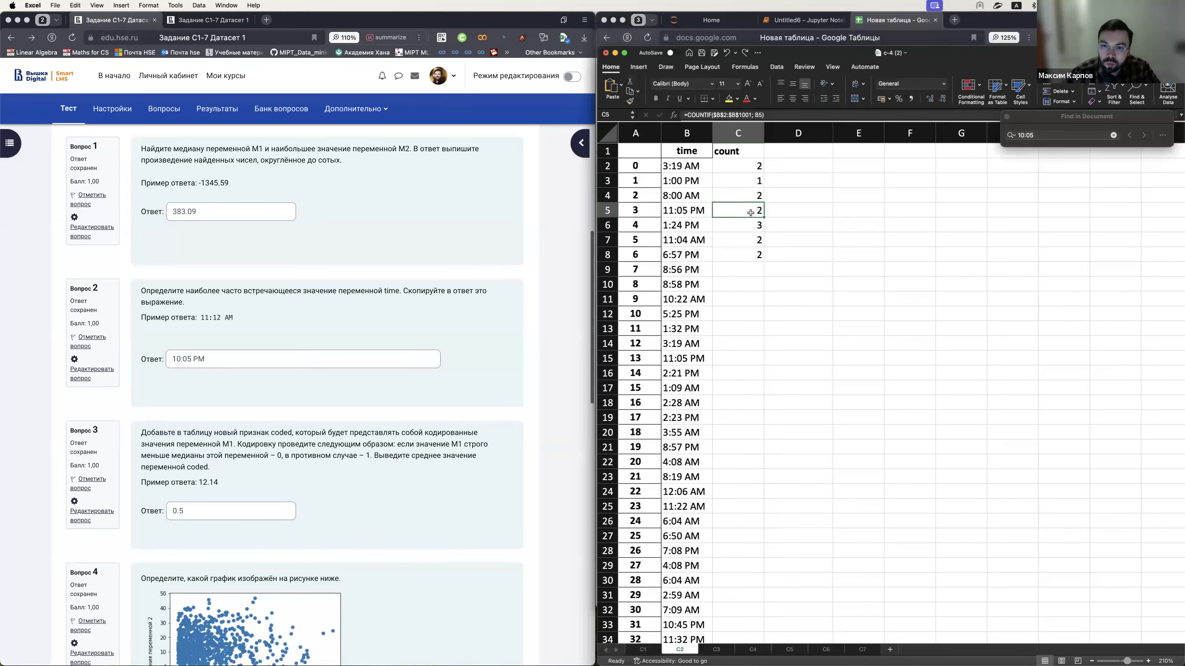
pyautogui.click(751, 242)
pyautogui.click(750, 252)
pyautogui.click(754, 186)
pyautogui.press('super+z')
# - Enter the formula =COUNTIF(B:B; B2) in C2 to count each time value across the whole column
pyautogui.click(719, 114)
pyautogui.write('=')
pyautogui.hotkey('ctrl', 'space')
pyautogui.write('СЧ')
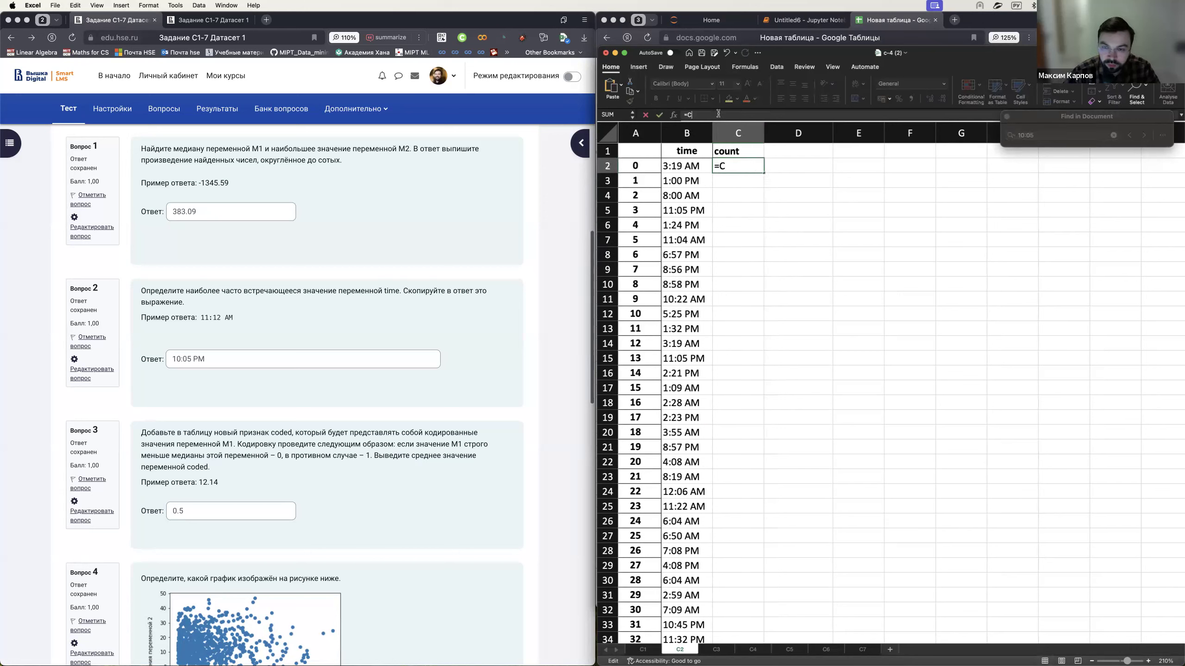
pyautogui.write('Ё')
pyautogui.press('BackSpace')
pyautogui.press('BackSpace')
pyautogui.press('BackSpace')
pyautogui.hotkey('ctrl', 'space')
pyautogui.write('COUNTI')
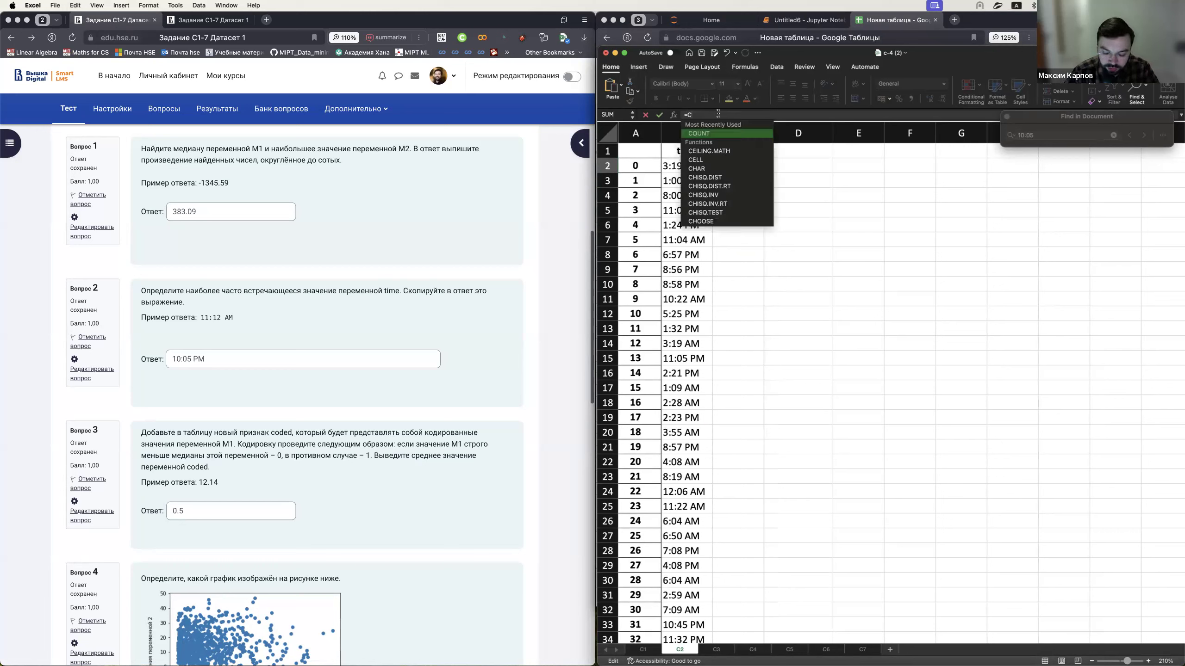
pyautogui.write('F(')
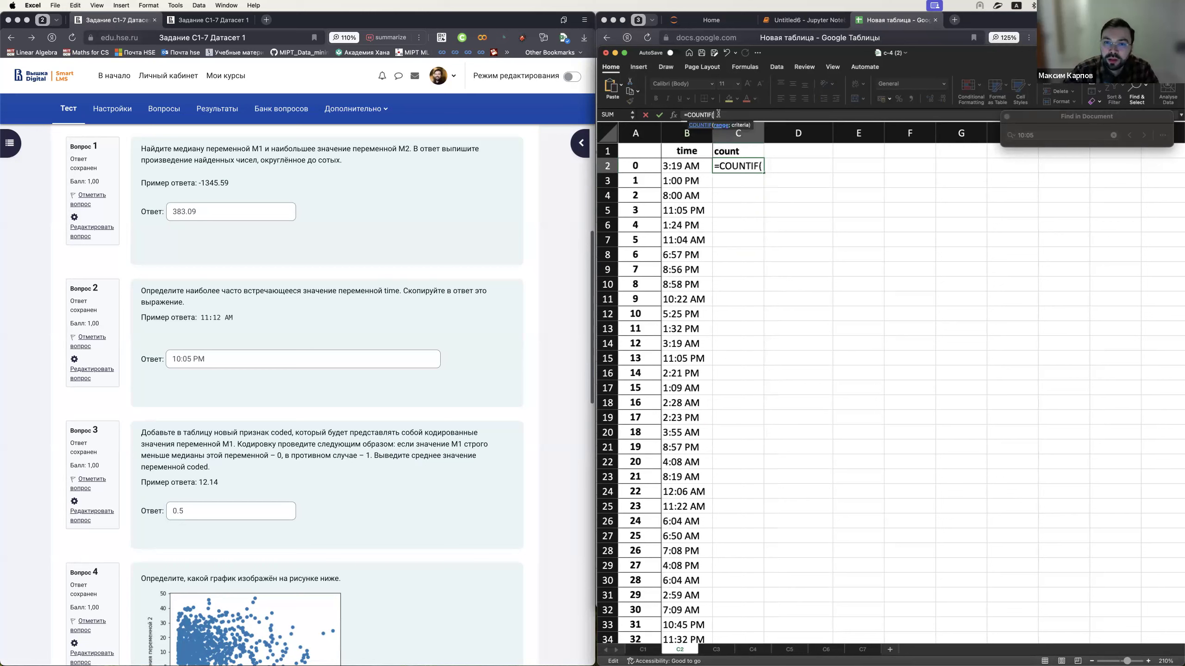
pyautogui.click(689, 133)
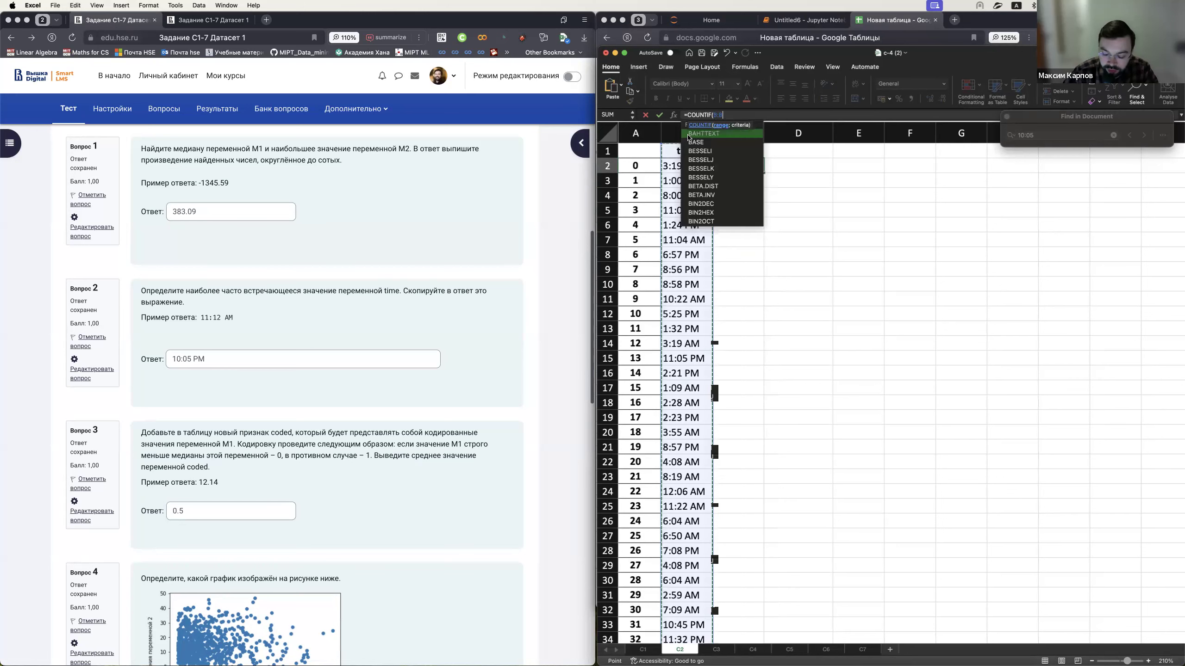
pyautogui.write(';')
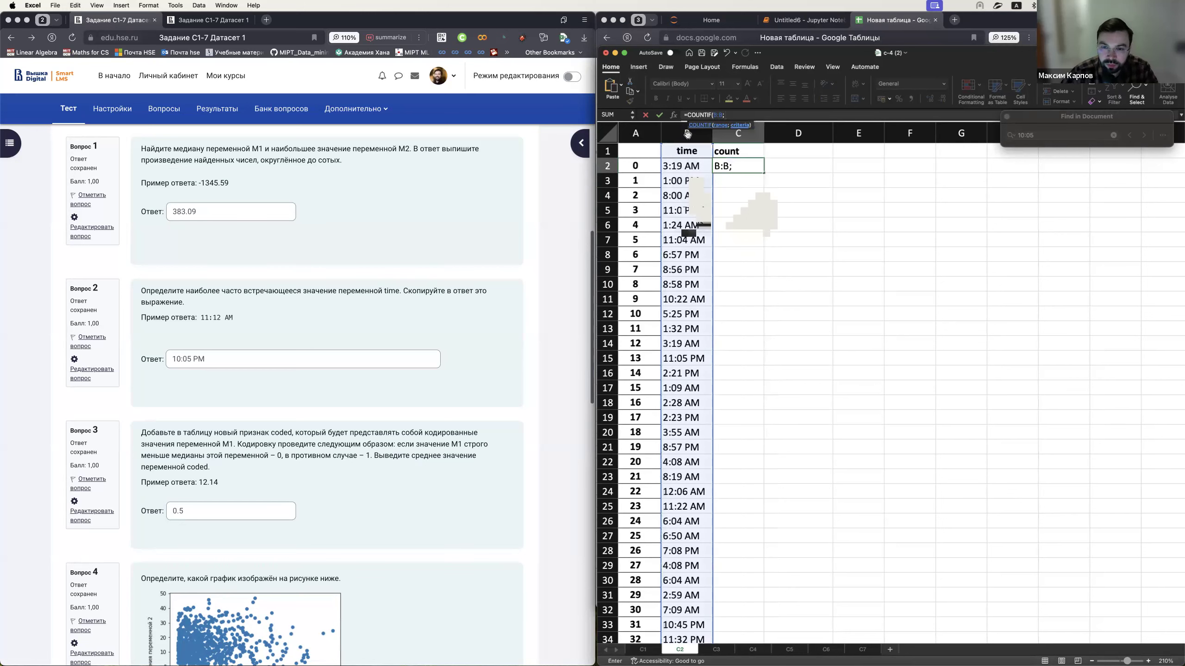
pyautogui.click(691, 167)
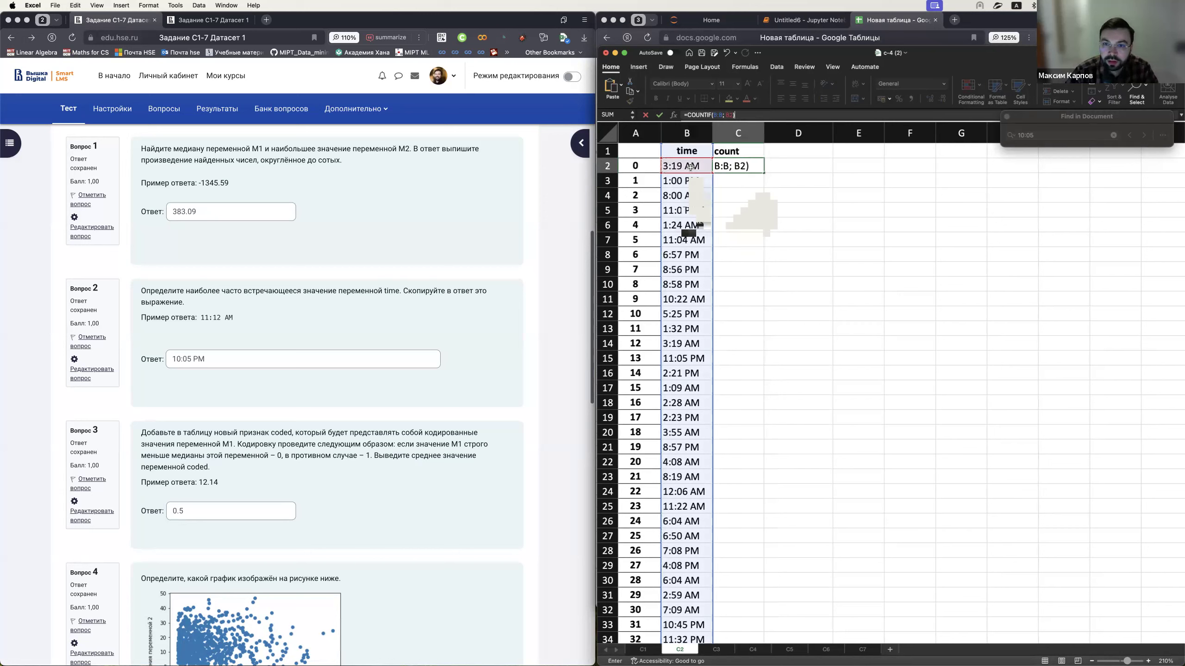
pyautogui.press('Return')
# - Fill the COUNTIF formula from C2 down to C4 and check the references in the filled cells
pyautogui.click(743, 168)
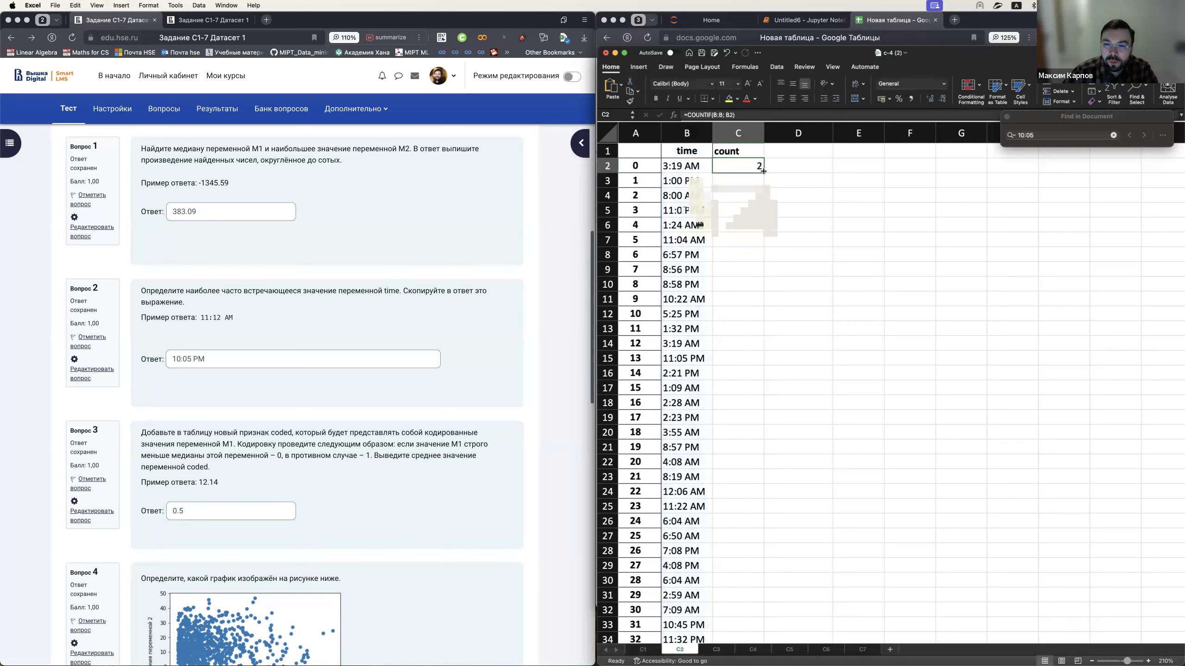
pyautogui.moveTo(763, 183); pyautogui.dragTo(763, 198)
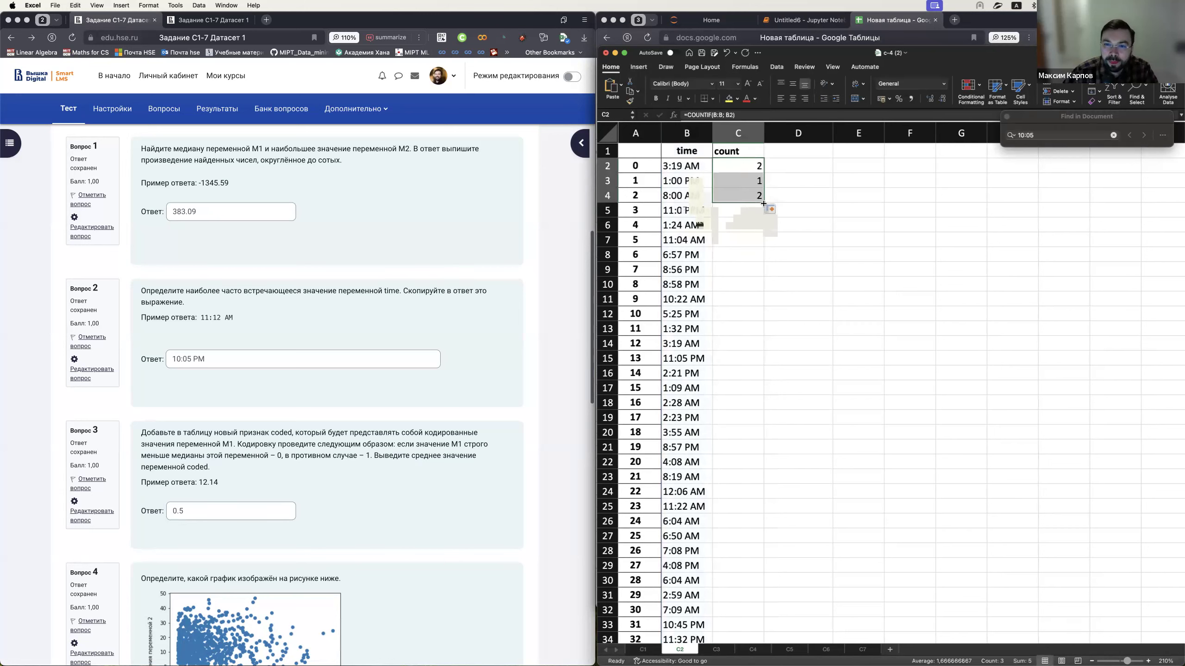
pyautogui.click(739, 181)
pyautogui.click(746, 165)
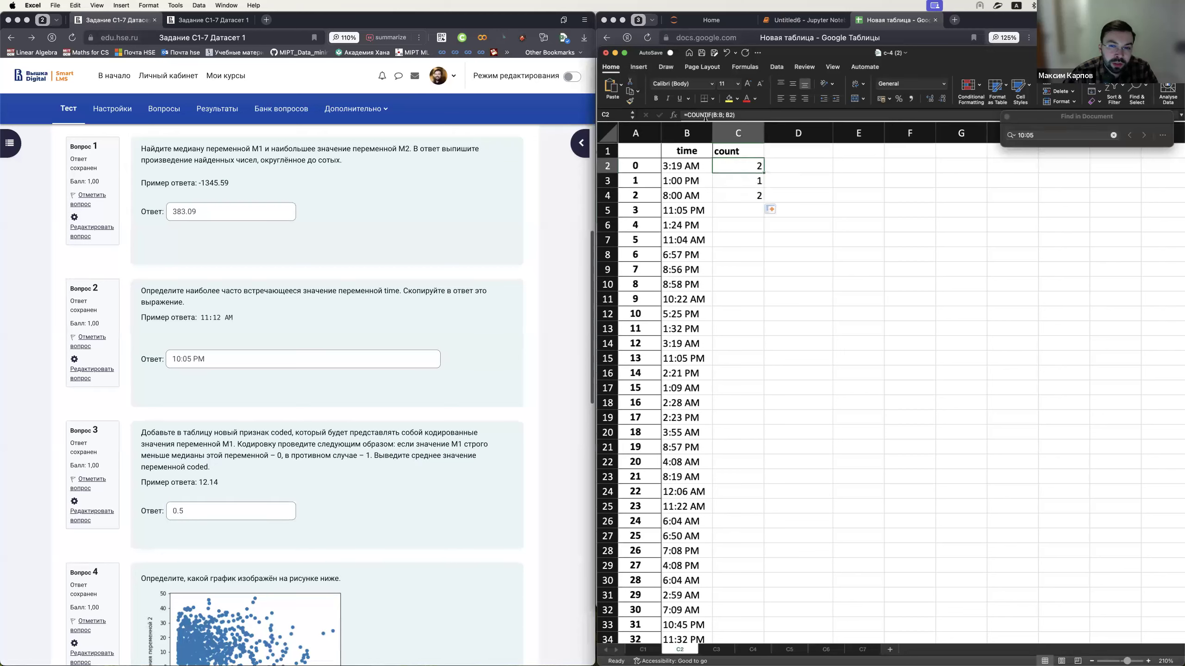
pyautogui.click(731, 112)
pyautogui.click(747, 171)
pyautogui.click(758, 204)
pyautogui.click(753, 195)
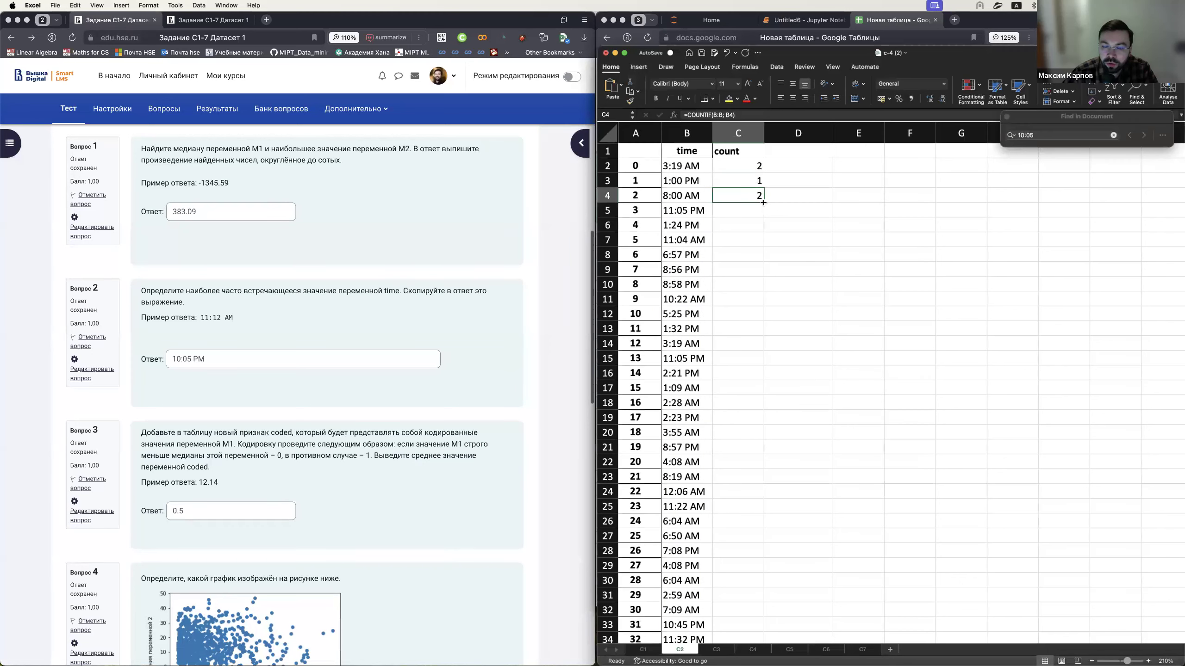
# - Extend the COUNTIF formula from C4 down the rest of column C and check the references cell by cell to C16
pyautogui.doubleClick(763, 202)
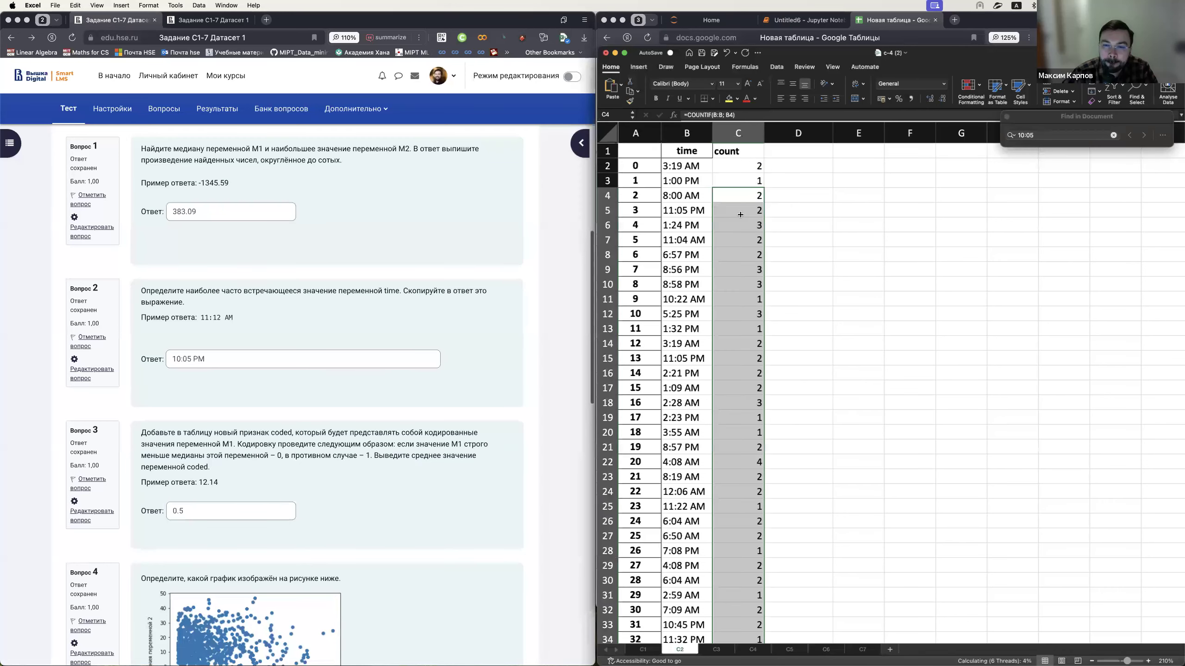
pyautogui.click(740, 215)
pyautogui.press('Down')
pyautogui.press('Down')
pyautogui.press('Down')
pyautogui.press('Down')
pyautogui.press('Down')
pyautogui.press('Down')
pyautogui.press('Down')
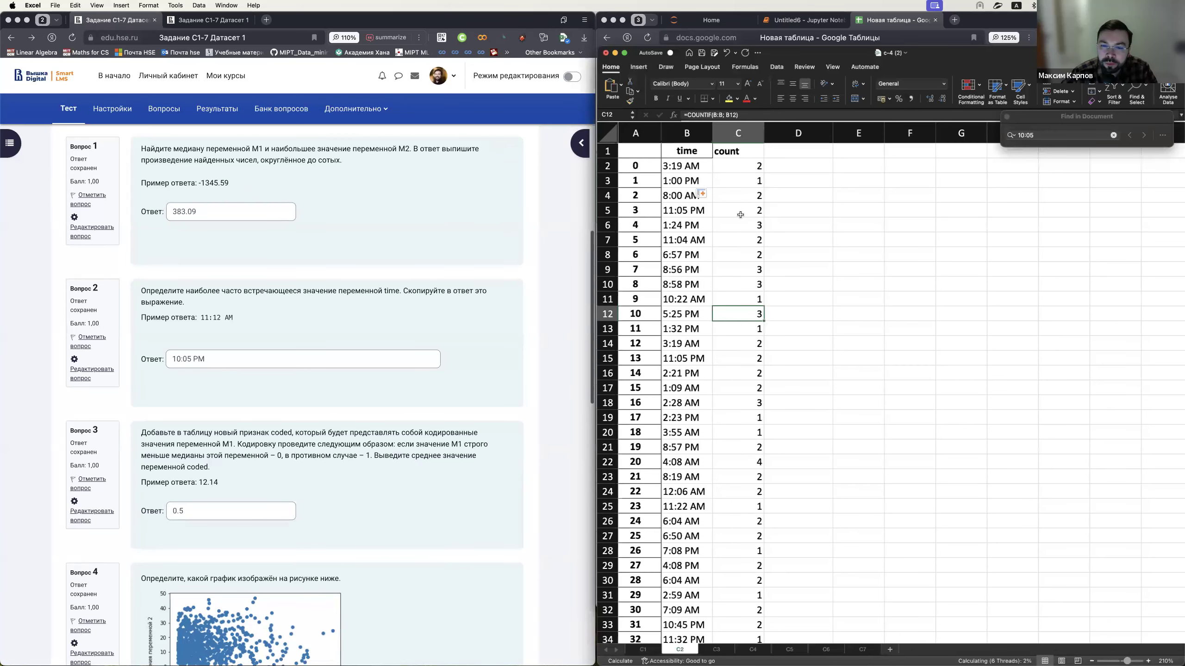
pyautogui.press('Down')
pyautogui.press('Down')
pyautogui.press('Down')
pyautogui.press('Down')
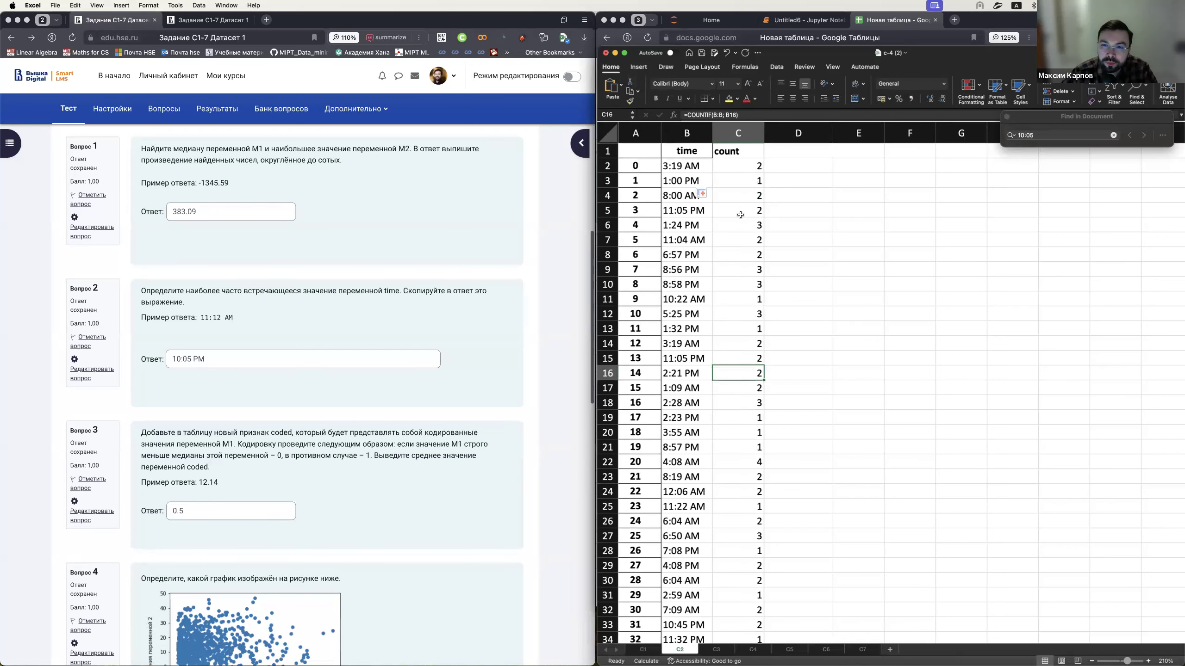
# - Search the Excel sheet for 10:05 and inspect the count beside the 10:05 PM match in C514
pyautogui.press('super+f')
pyautogui.press('Return')
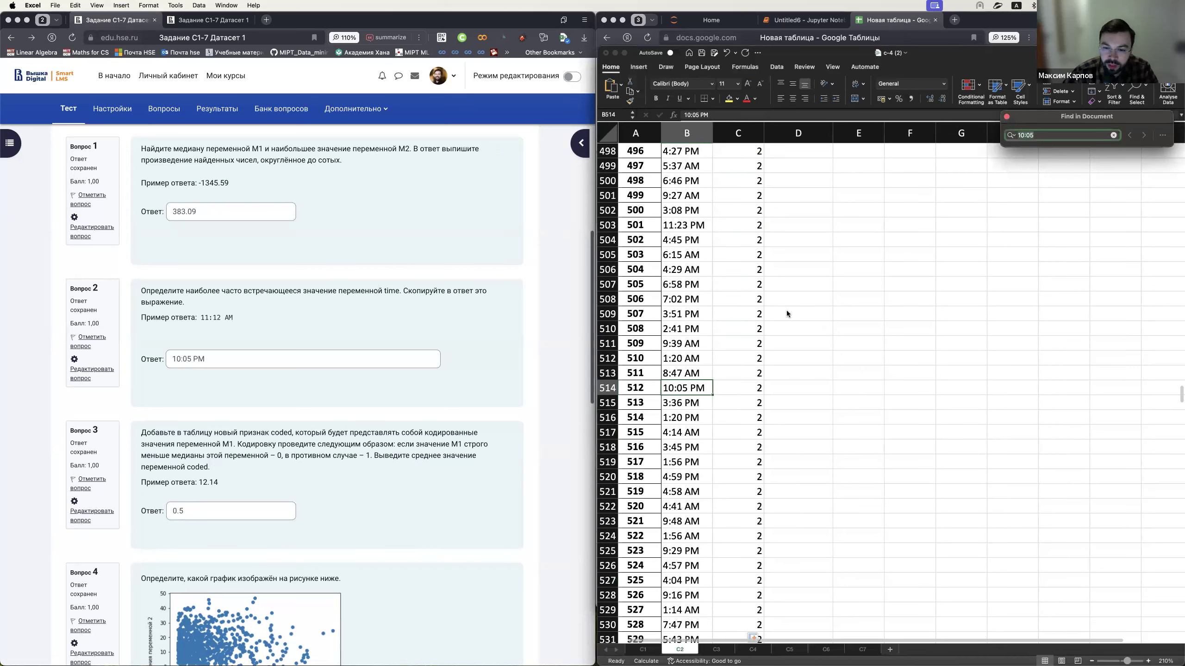
pyautogui.click(733, 390)
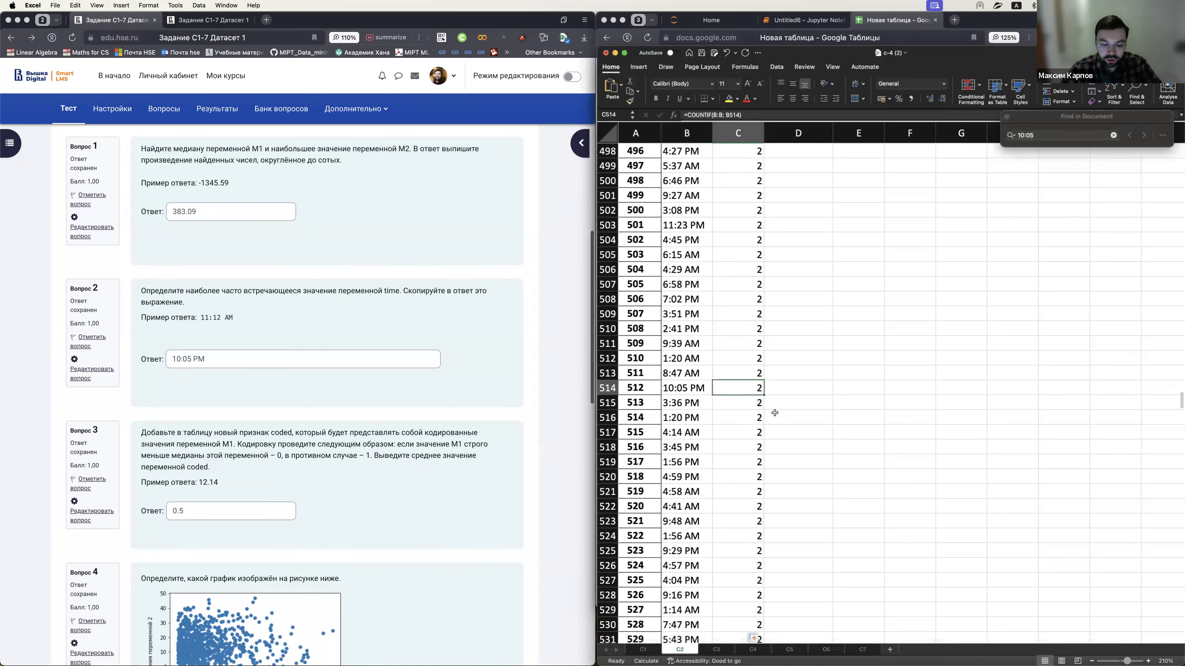
# - Switch to the Untitled6 Jupyter notebook and highlight the C2 cell's code df['time'].mode()[0] for comparison
pyautogui.hotkey('ctrl', 'Up')
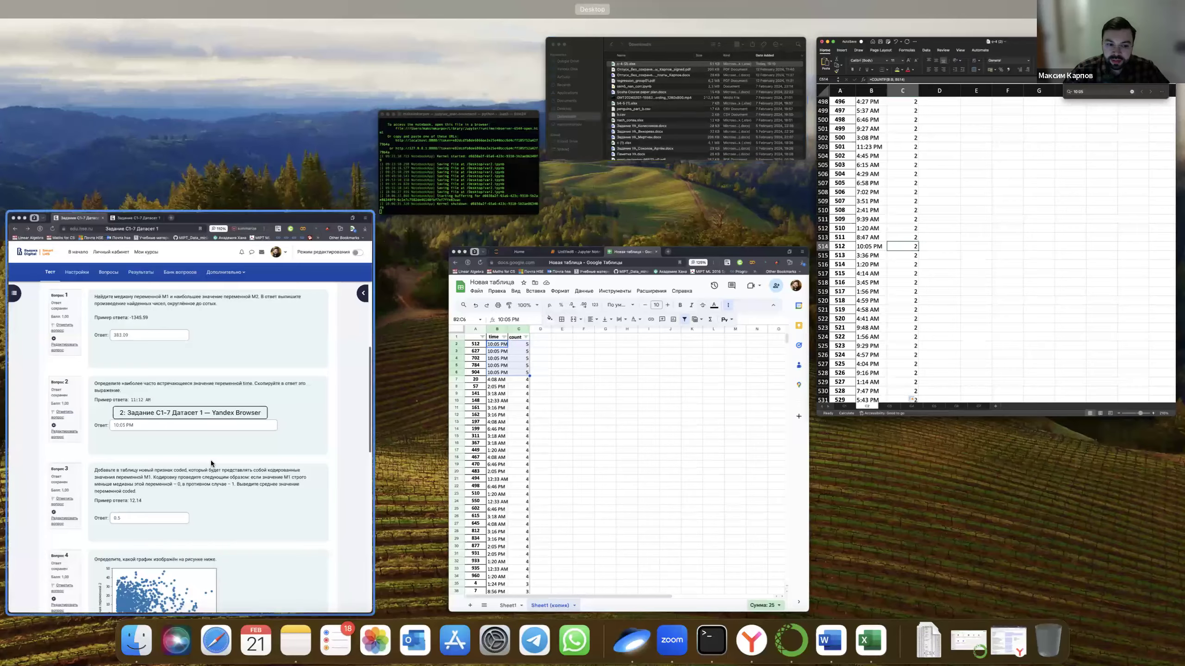
pyautogui.click(212, 463)
pyautogui.click(798, 20)
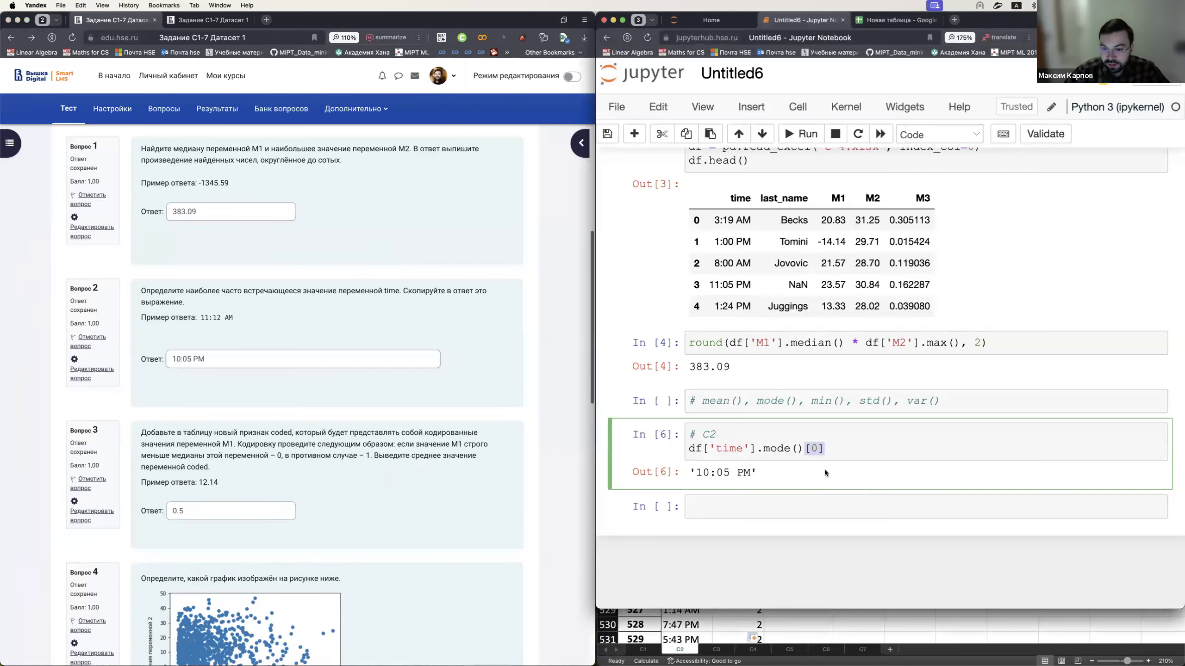
pyautogui.moveTo(831, 451); pyautogui.dragTo(643, 438)
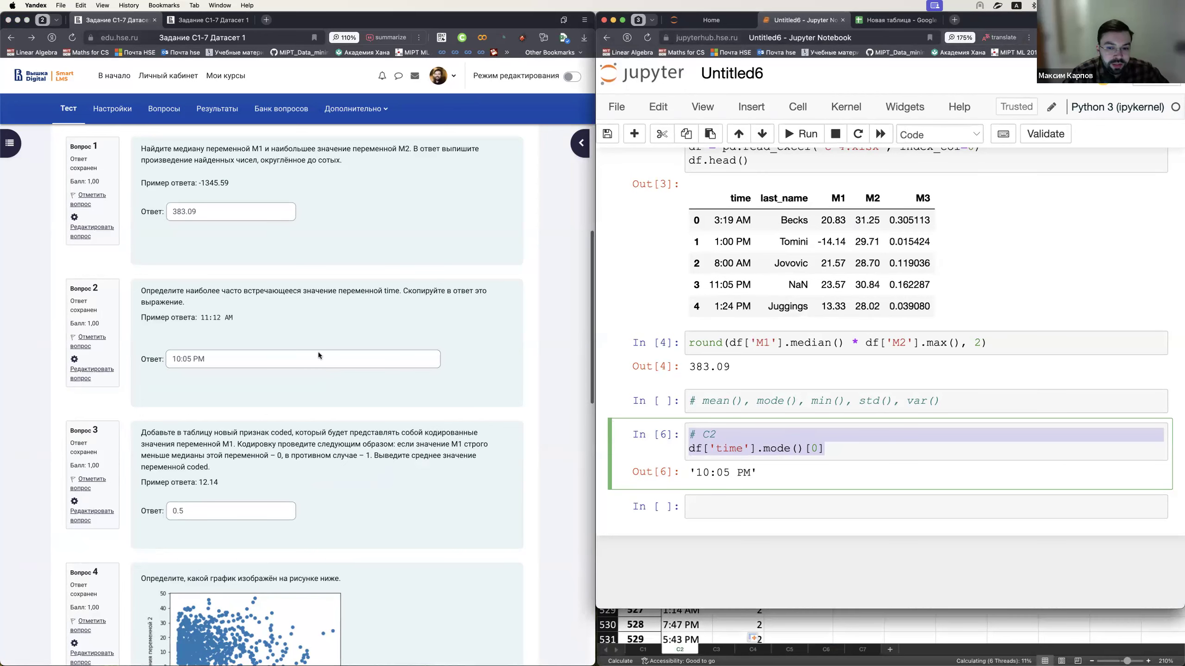
# - In the empty cell below C2, add the comment # C3 and start the assignment df['coded'] = df['M1'].apply(lambda x: )
pyautogui.scroll(-5, 334, 354)
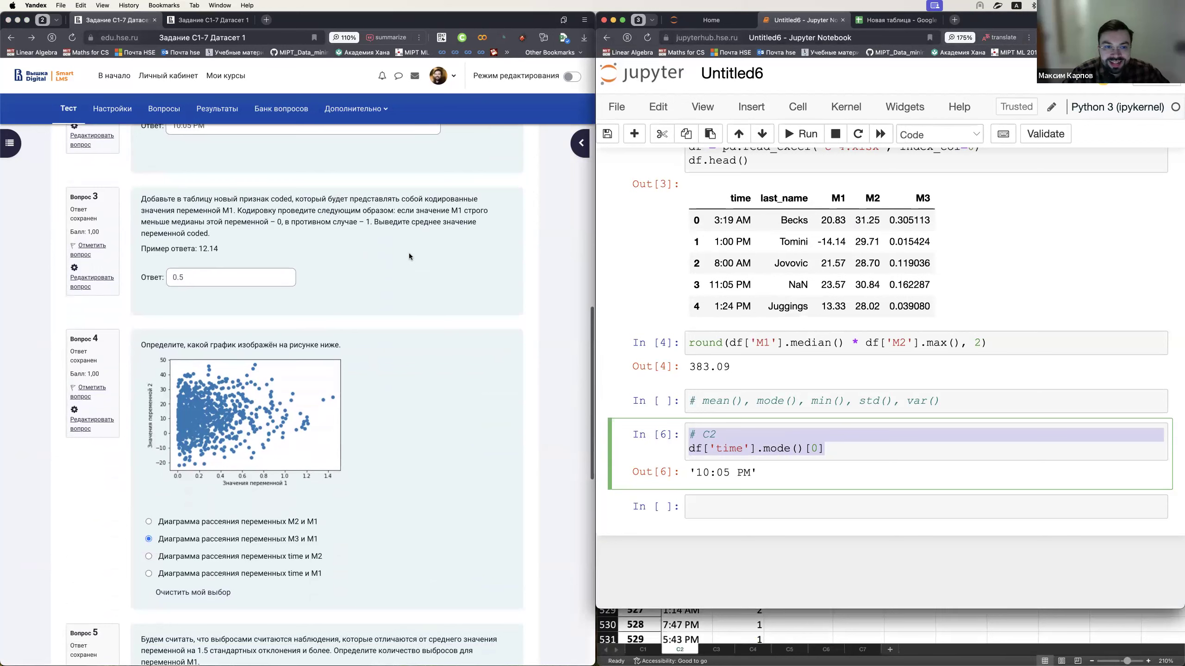
pyautogui.press('Down')
pyautogui.write('# C3')
pyautogui.press('Return')
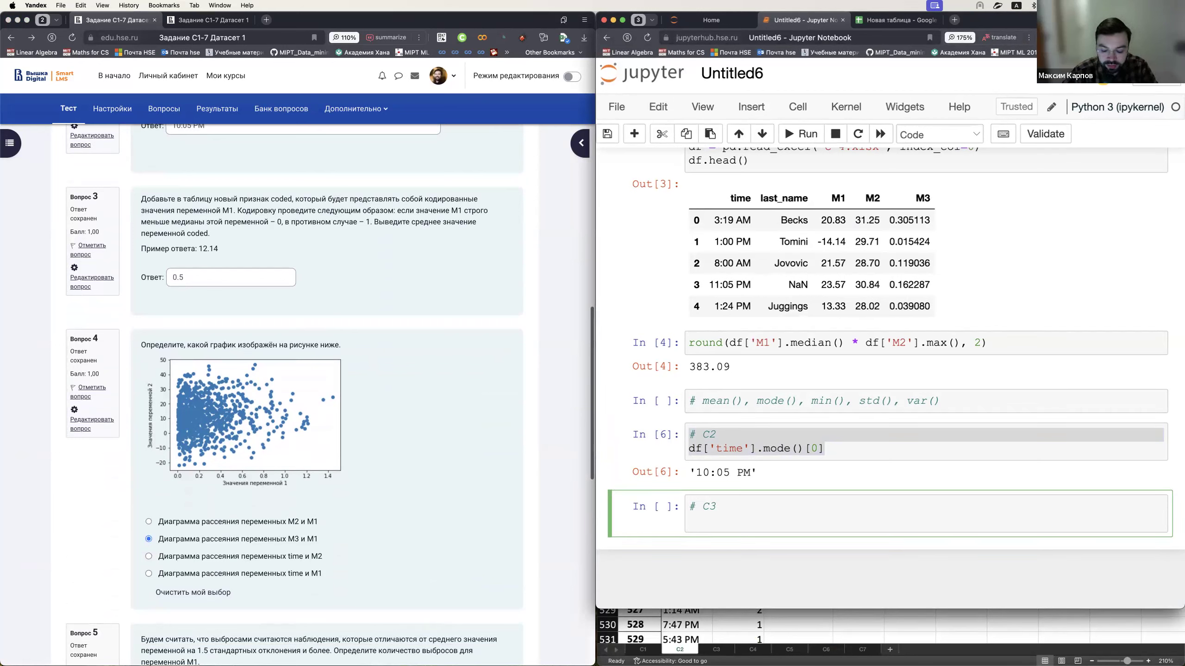
pyautogui.write("df['coded']")
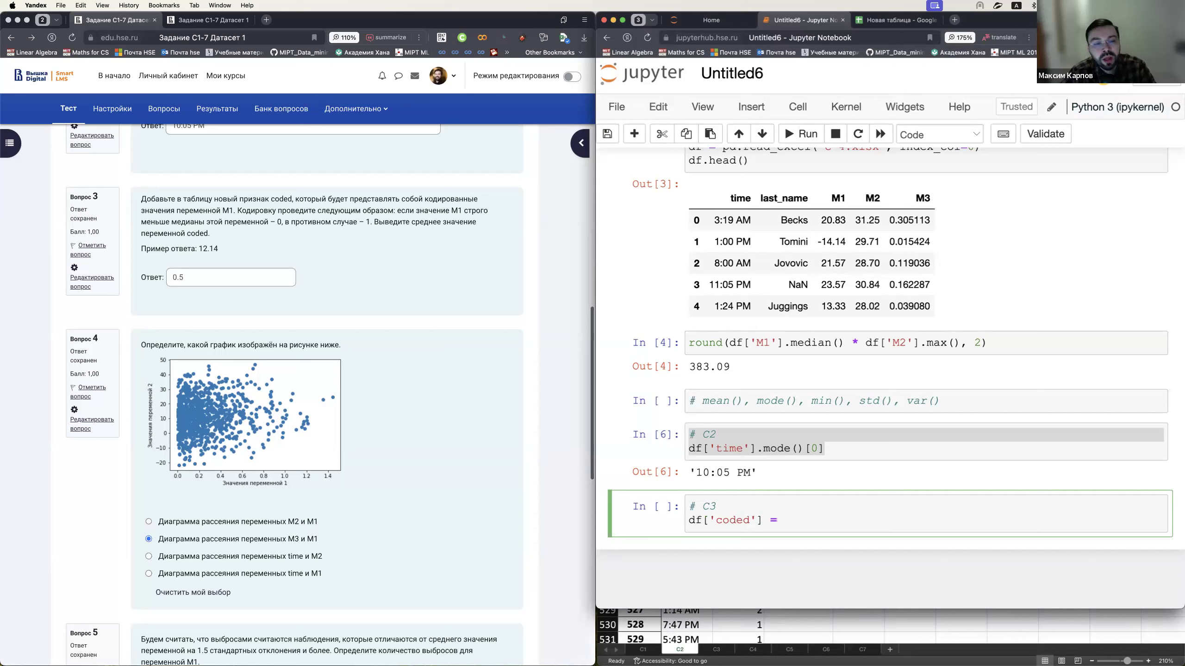
pyautogui.write("= df['M1'].app")
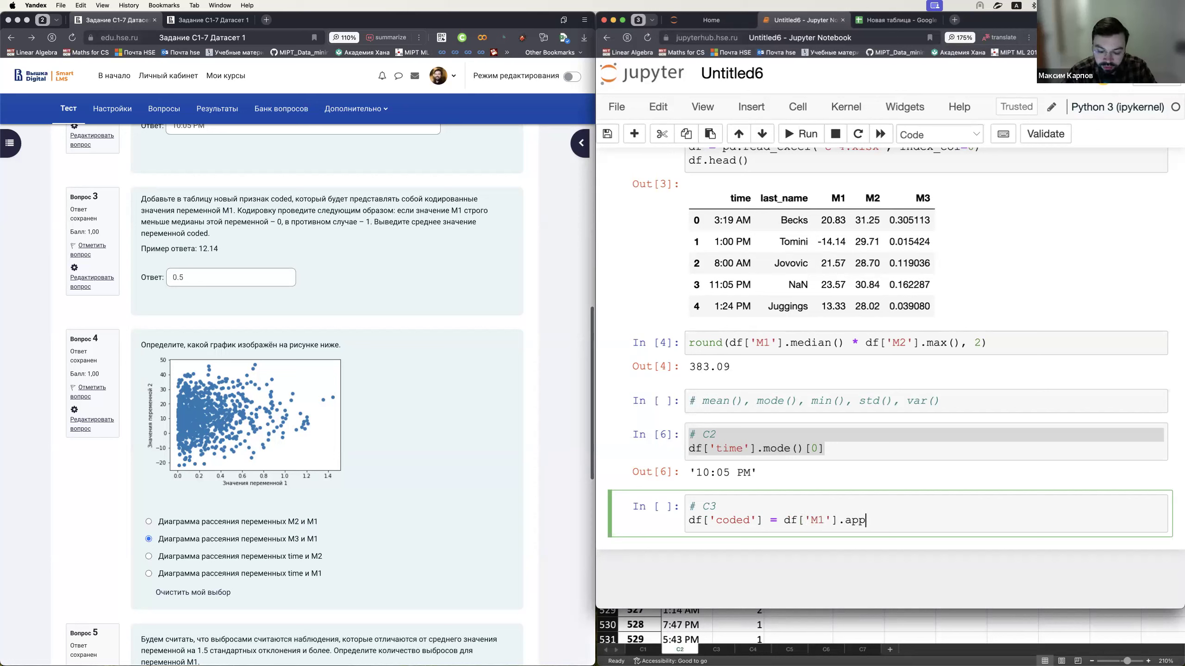
pyautogui.write('ly(la')
pyautogui.write('mbda x')
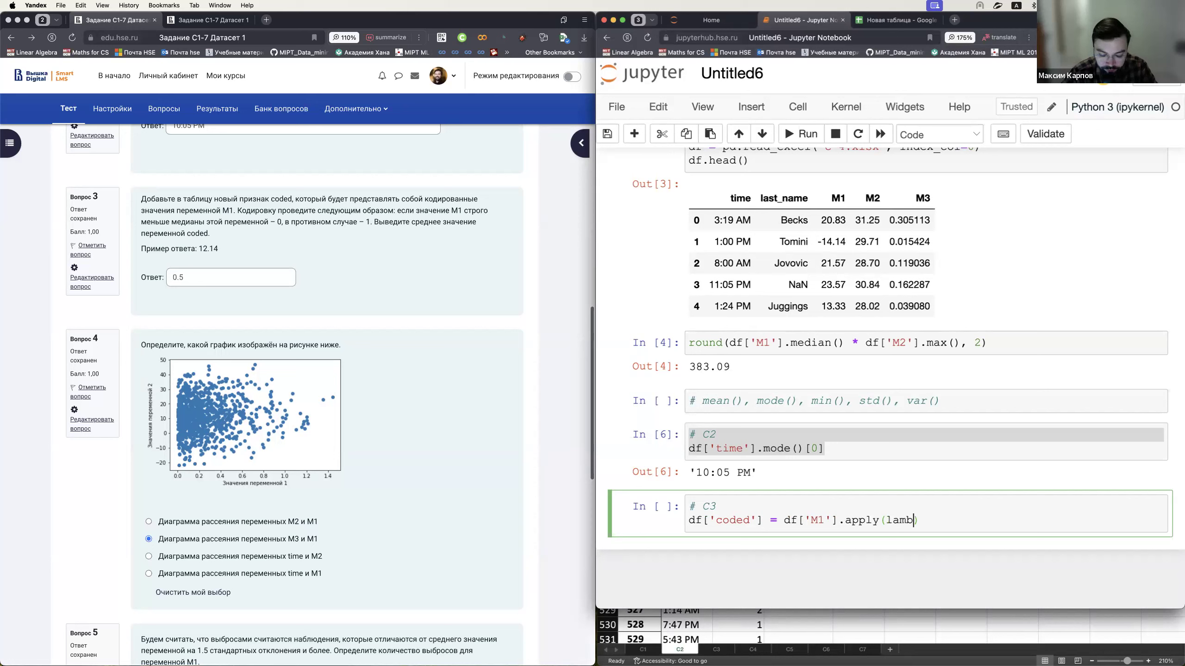
pyautogui.write(':')
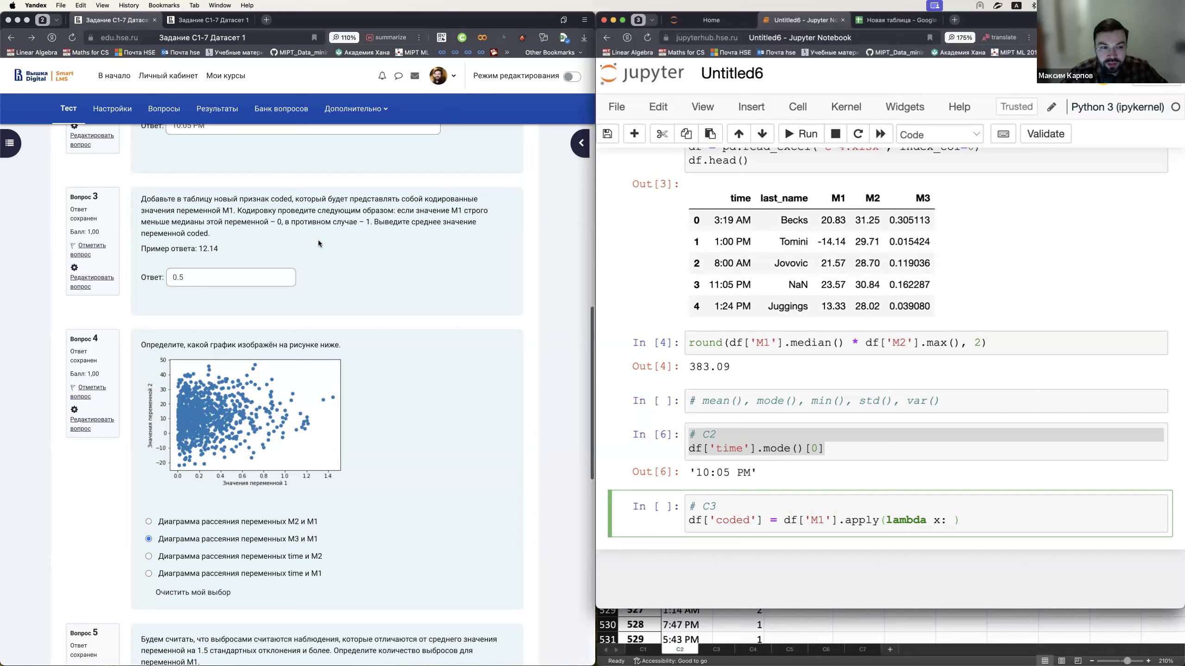
# - Complete the lambda in the C3 cell as 0 if x < x.median() else 1
pyautogui.write('0 if')
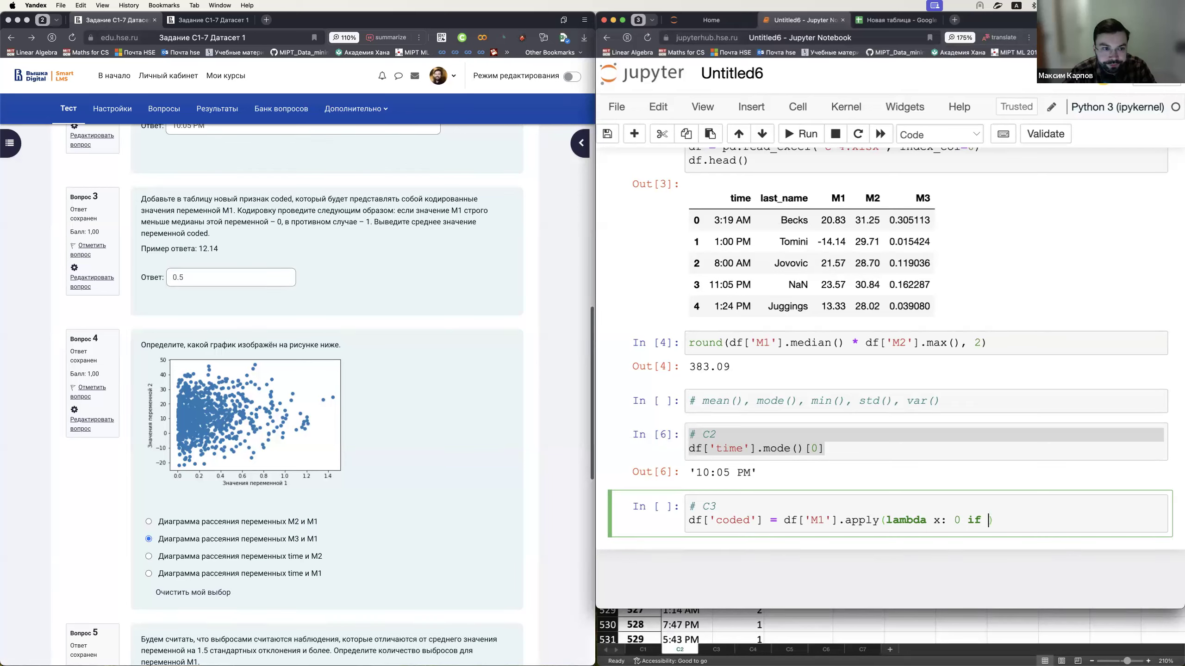
pyautogui.write('x ')
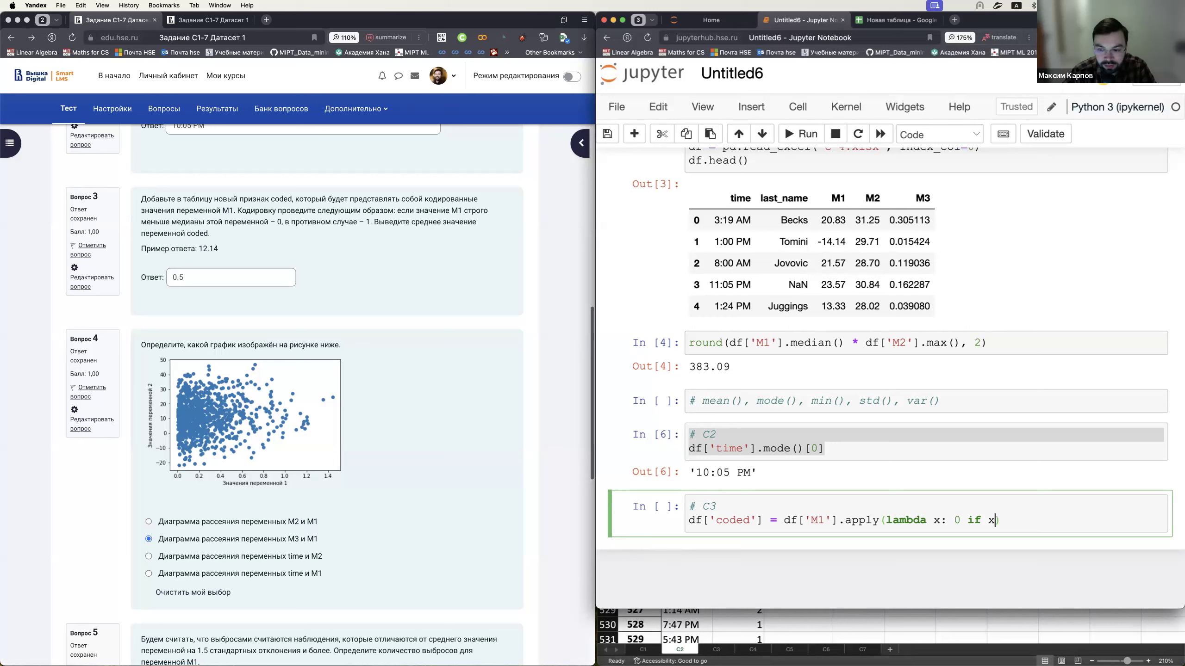
pyautogui.write('< ')
pyautogui.write('x')
pyautogui.write('.median()')
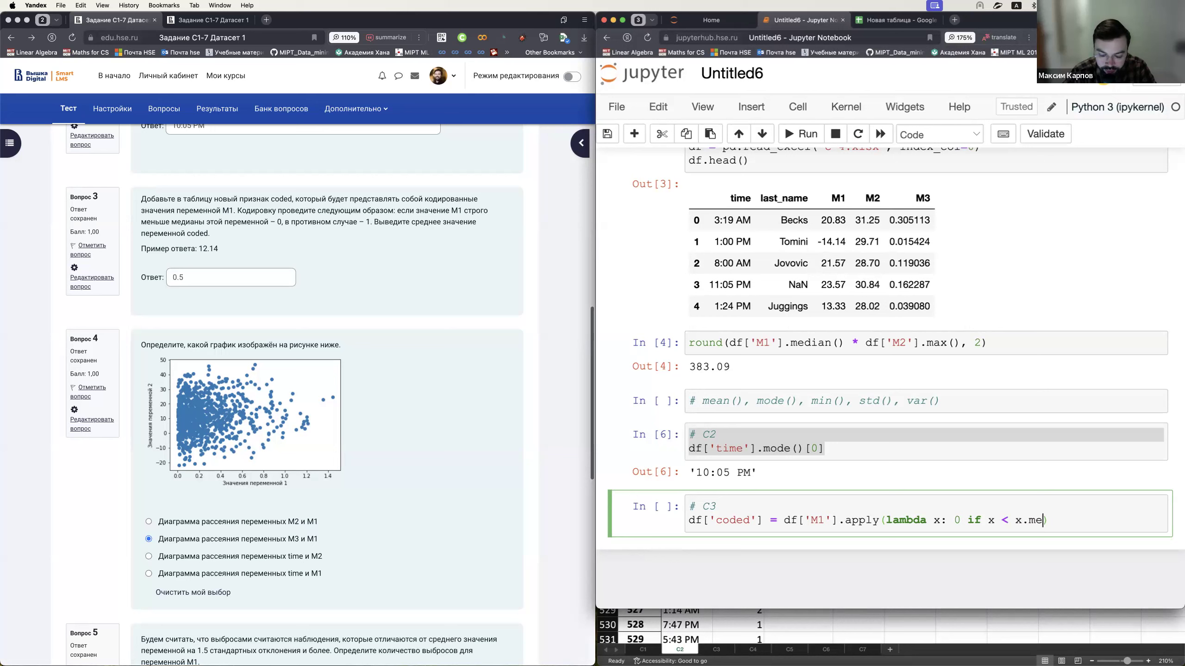
pyautogui.write(' else 1')
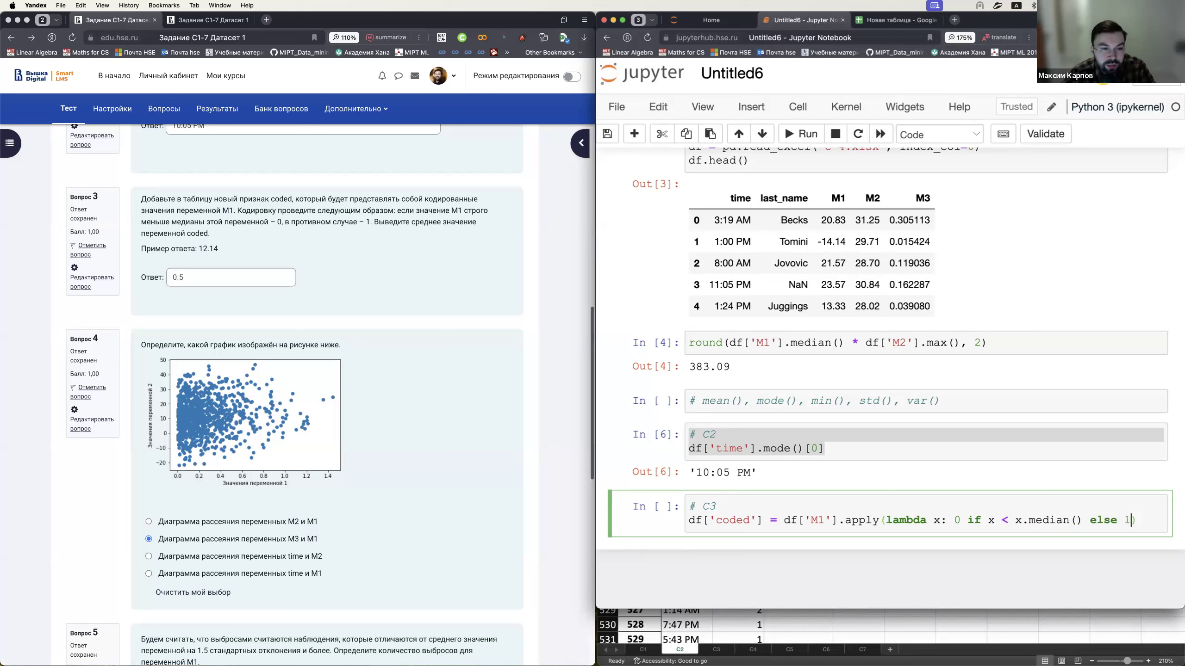
pyautogui.press('Right')
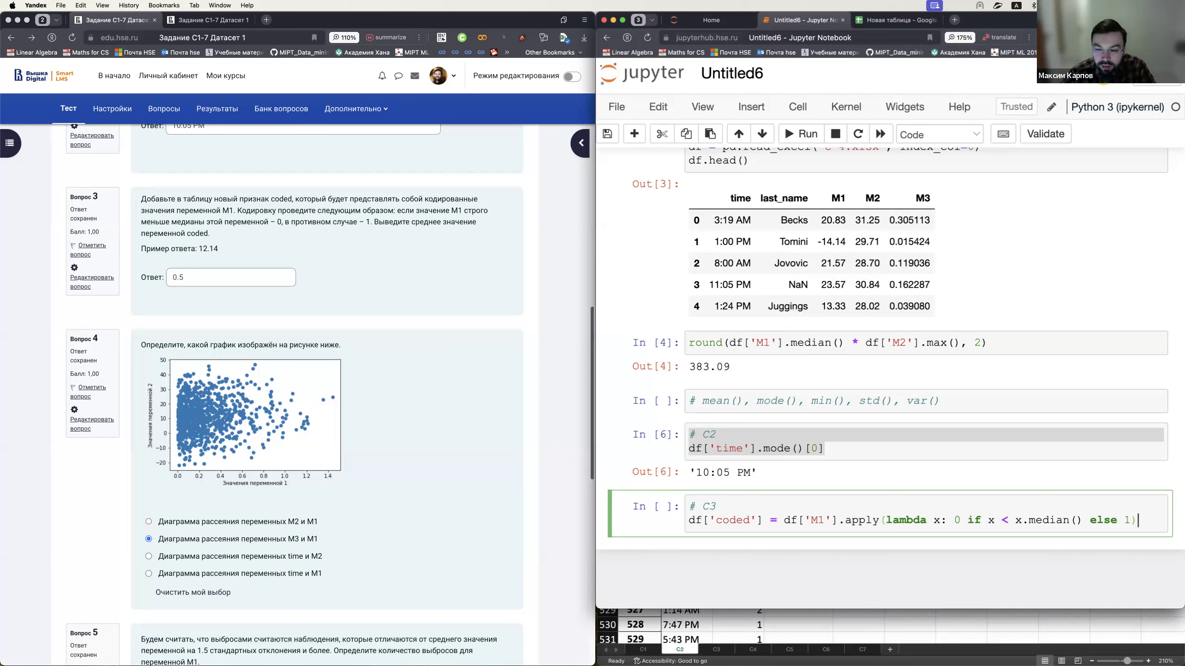
# - Add the line round(df['coded'].mean(), 2) to the C3 cell and run it
pyautogui.press('Return')
pyautogui.write("df['coded'].")
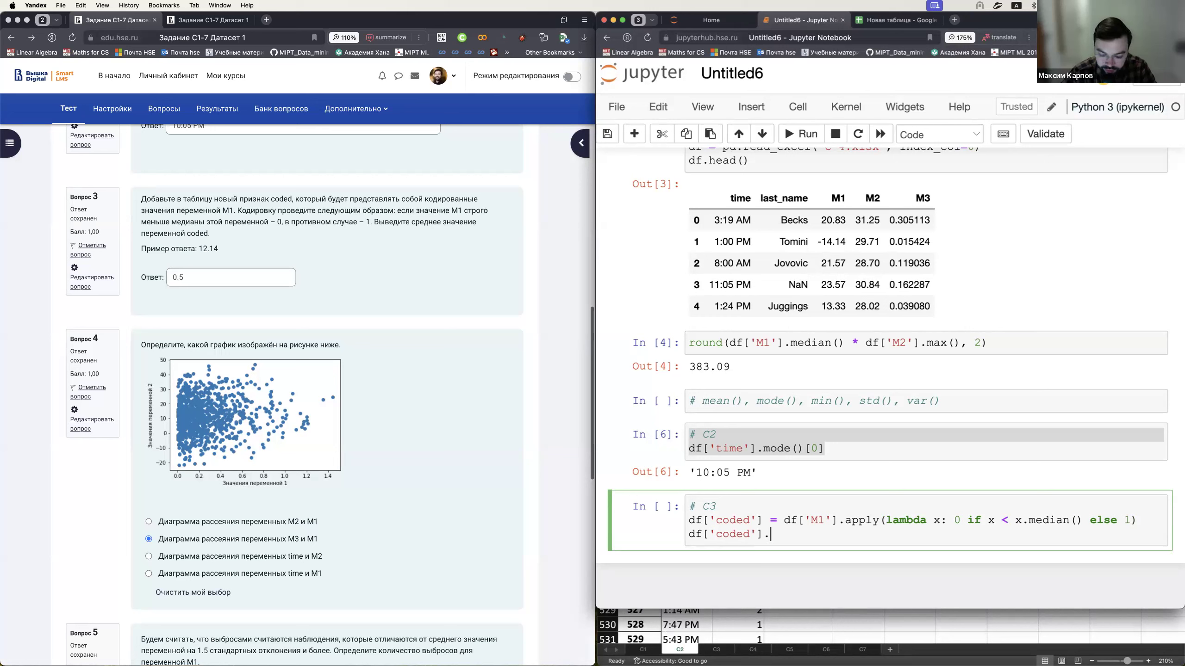
pyautogui.write('mean(')
pyautogui.press('super+Left')
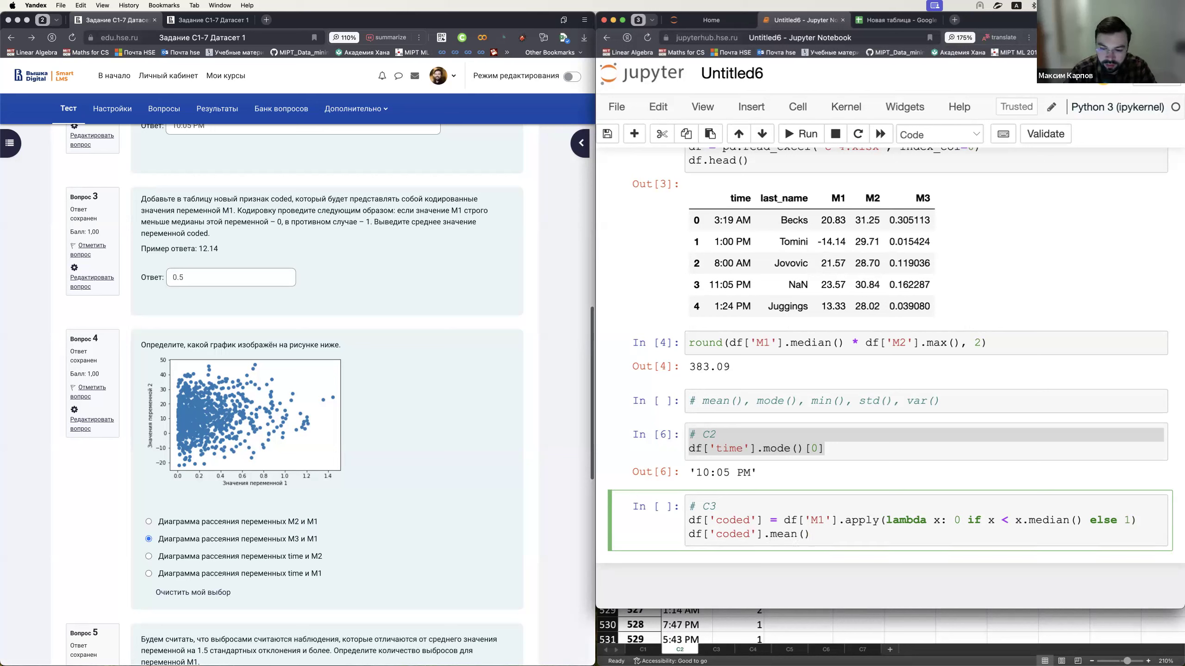
pyautogui.write('round(')
pyautogui.press('super+Right')
pyautogui.write(', 2)')
pyautogui.hotkey('shift', 'Return')
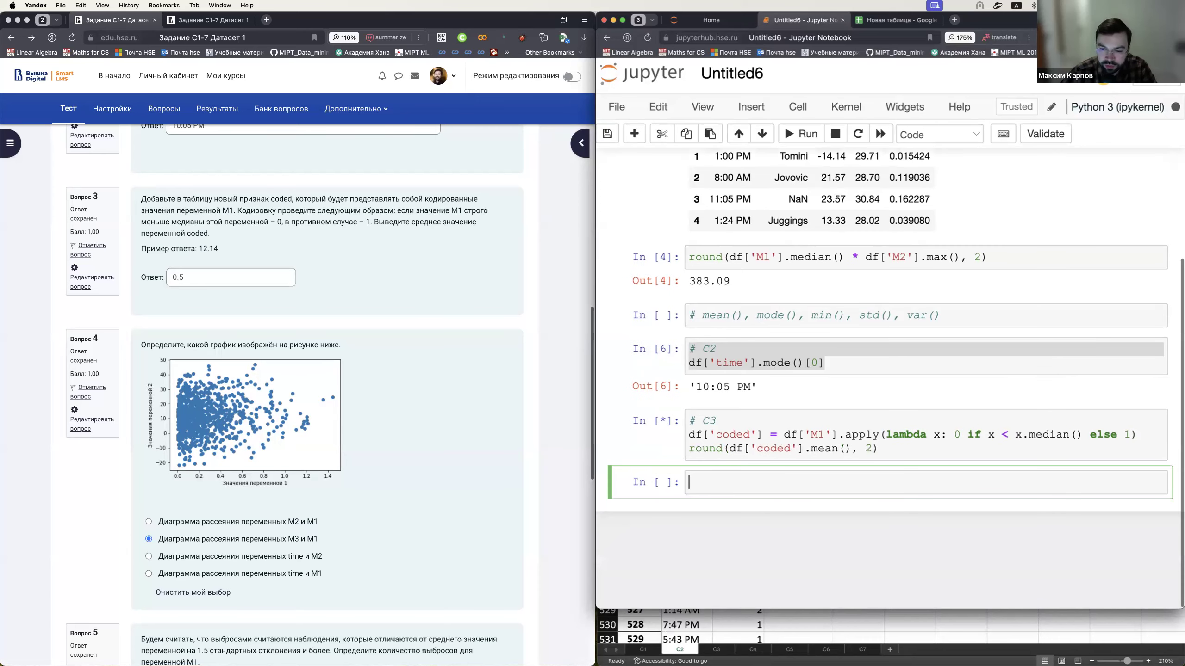
# - Replace x.median() with df['M1'].median() in the C3 lambda and rerun the cell
pyautogui.scroll(-15, 844, 416)
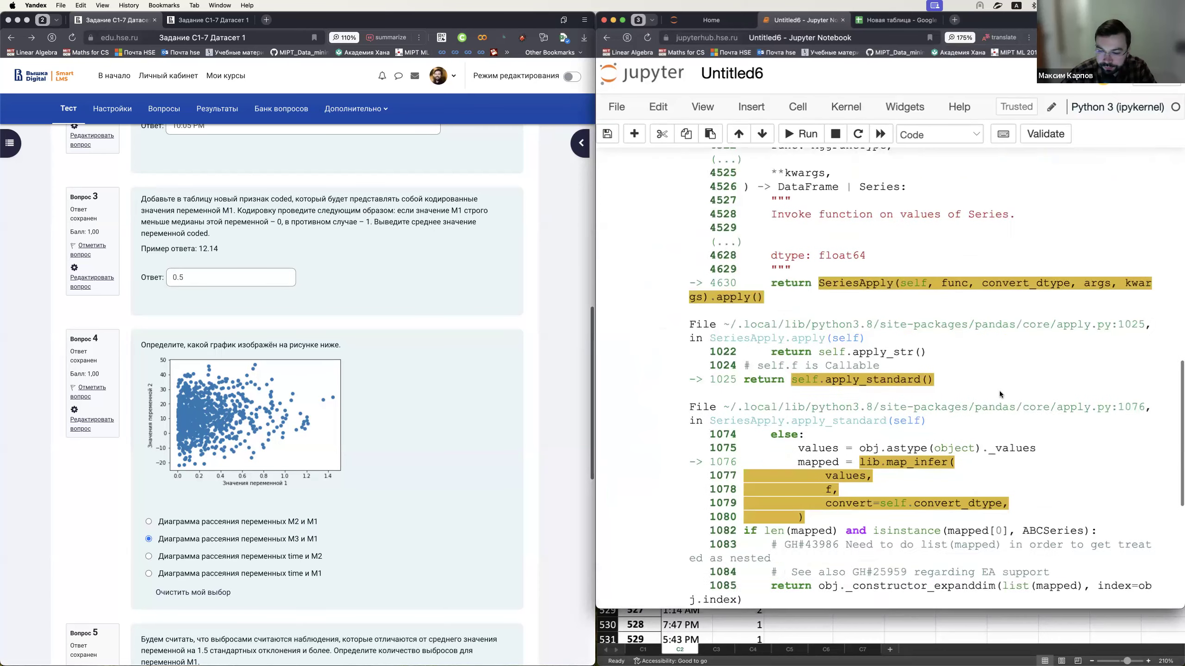
pyautogui.scroll(15, 916, 336)
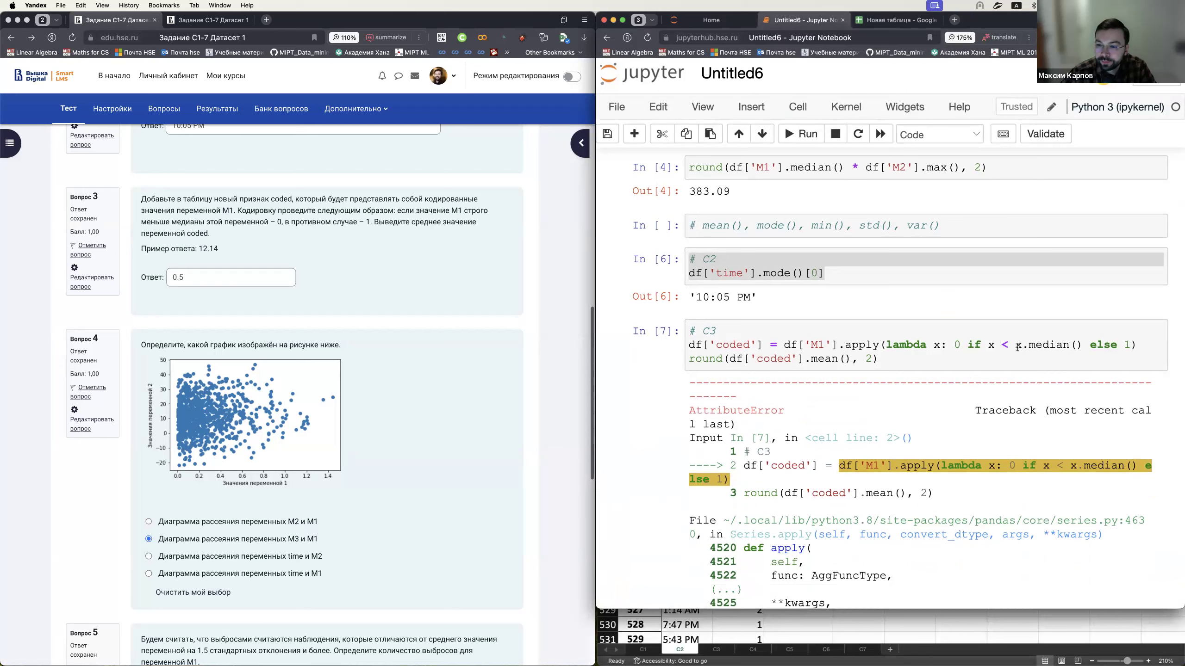
pyautogui.moveTo(784, 347); pyautogui.dragTo(837, 346)
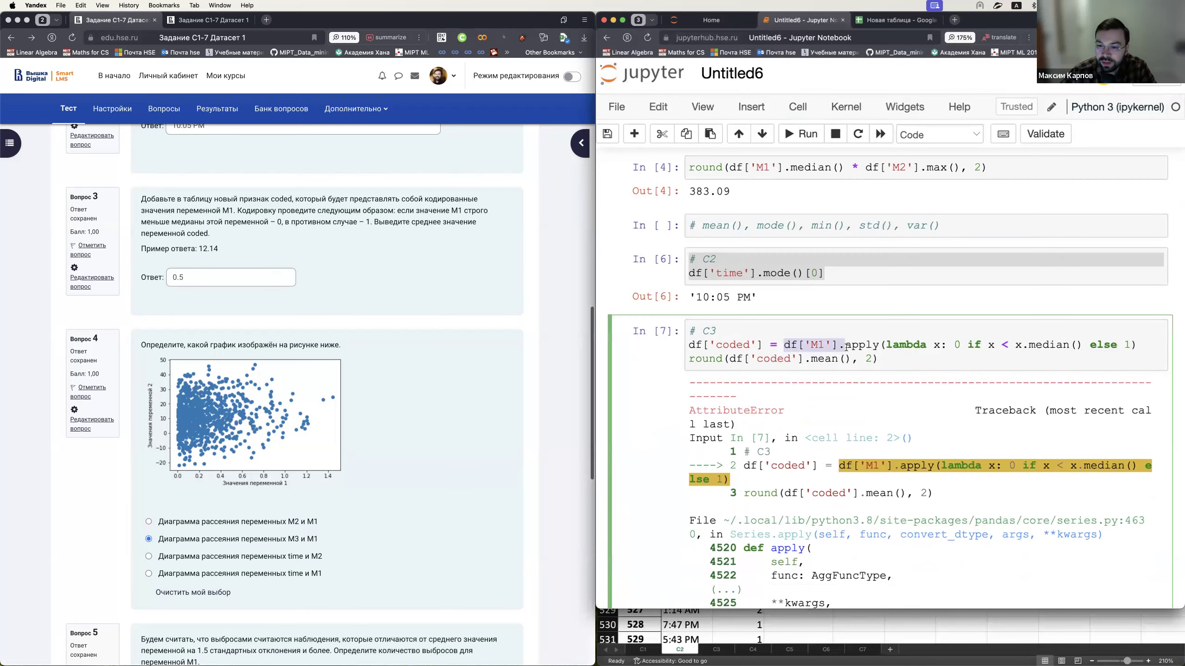
pyautogui.press('cmd+c')
pyautogui.doubleClick(1020, 345)
pyautogui.press('cmd+v')
pyautogui.hotkey('shift', 'Return')
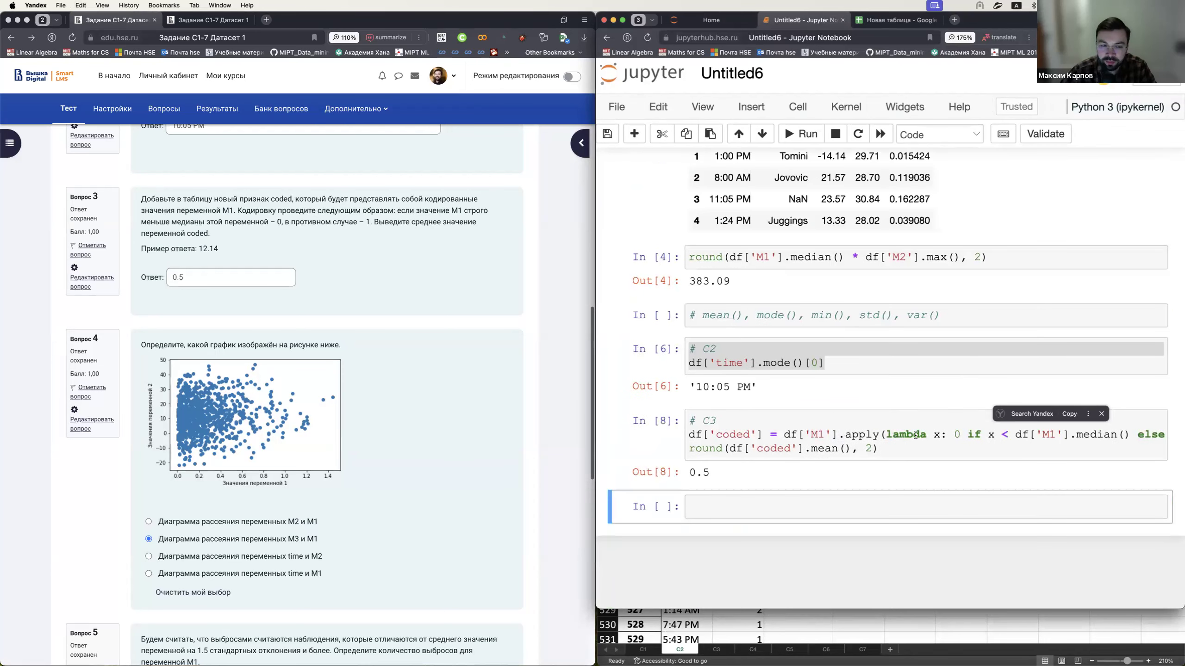
# - Zoom the notebook out to 150% and examine the C3 code's apply call, lambda expression, condition and rounding line
pyautogui.click(1004, 441)
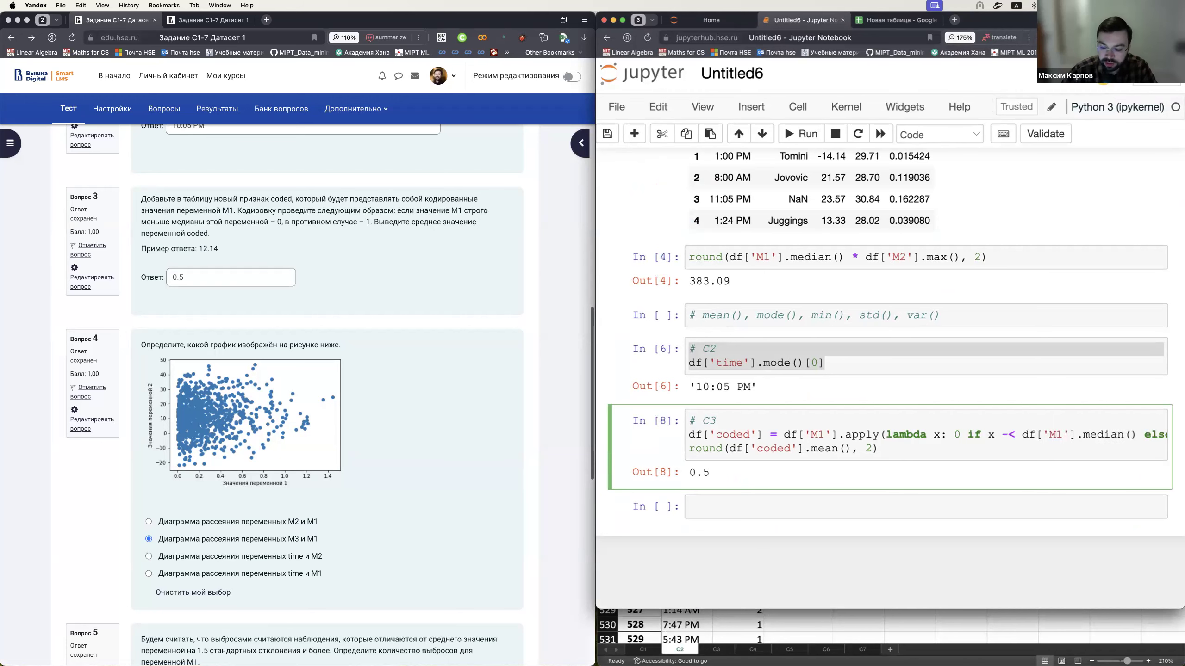
pyautogui.press('super+minus')
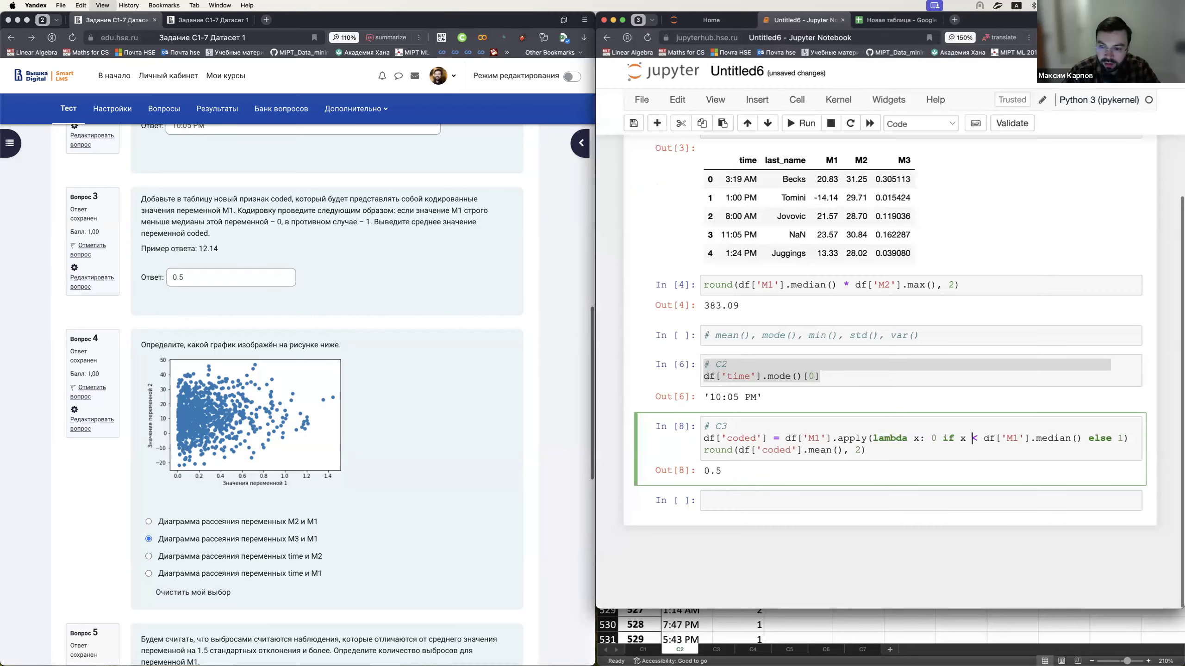
pyautogui.click(838, 439)
pyautogui.moveTo(895, 440); pyautogui.dragTo(1138, 440)
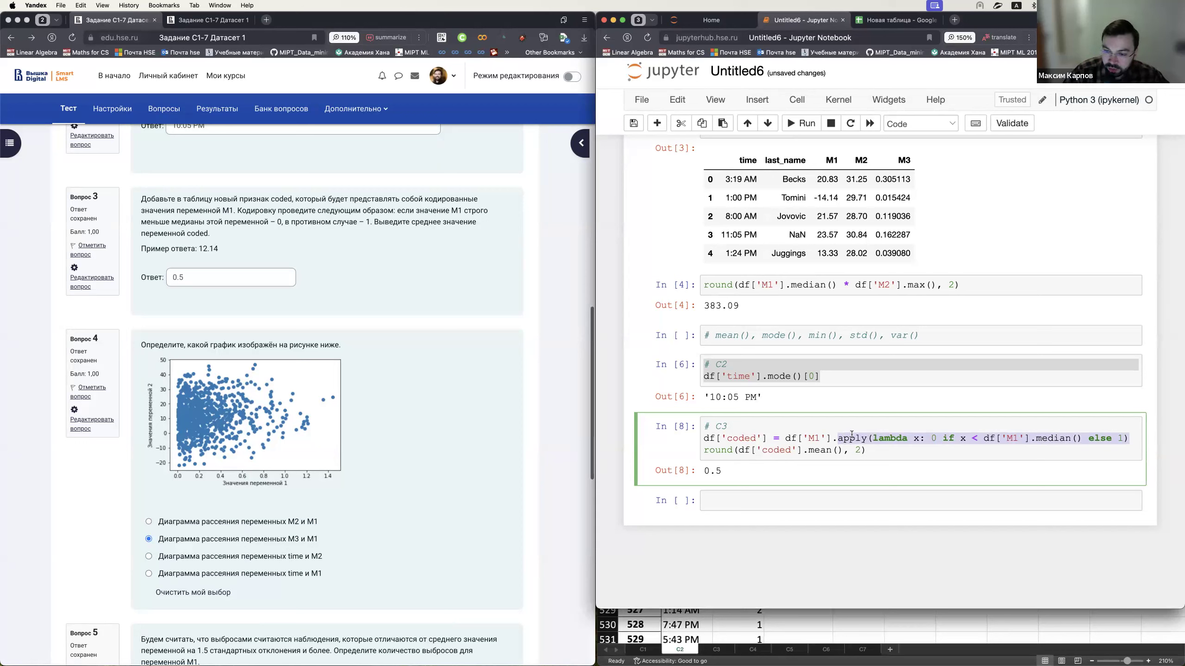
pyautogui.click(893, 434)
pyautogui.moveTo(871, 438); pyautogui.dragTo(921, 438)
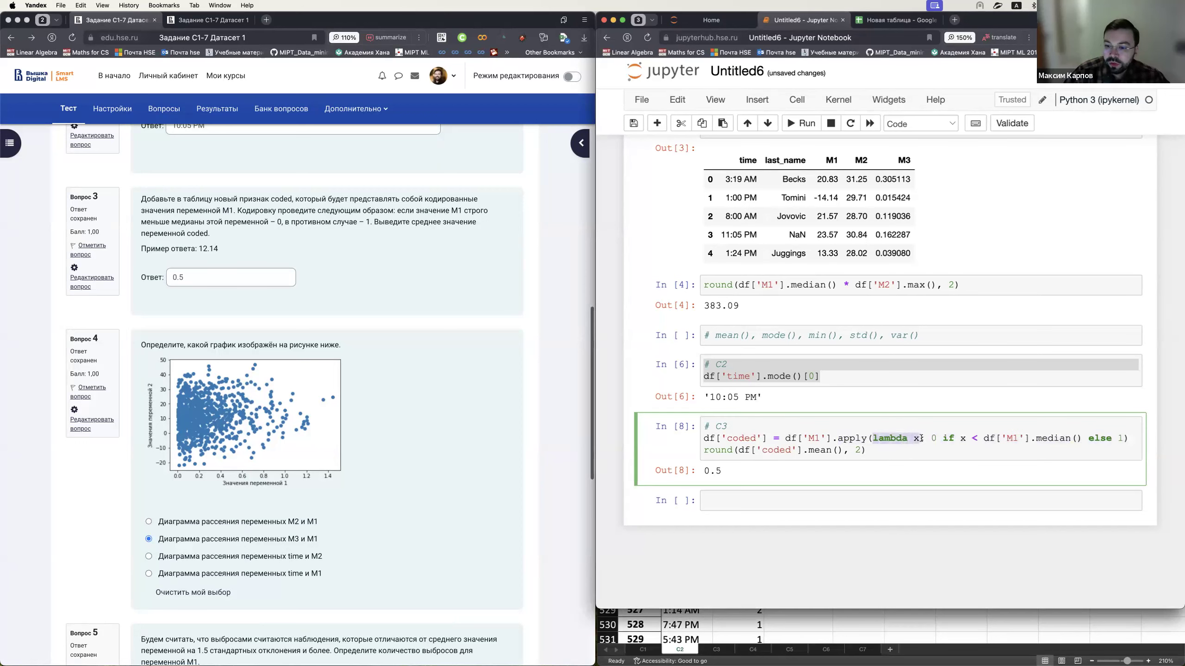
pyautogui.moveTo(1124, 439); pyautogui.dragTo(871, 439)
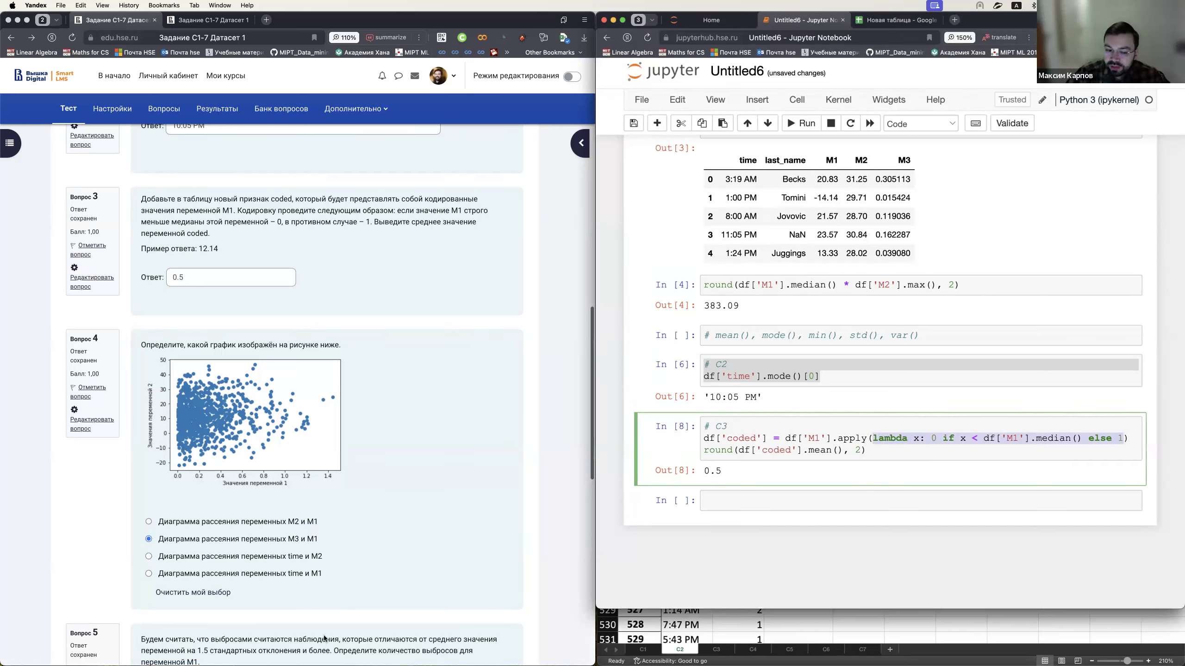
pyautogui.doubleClick(934, 438)
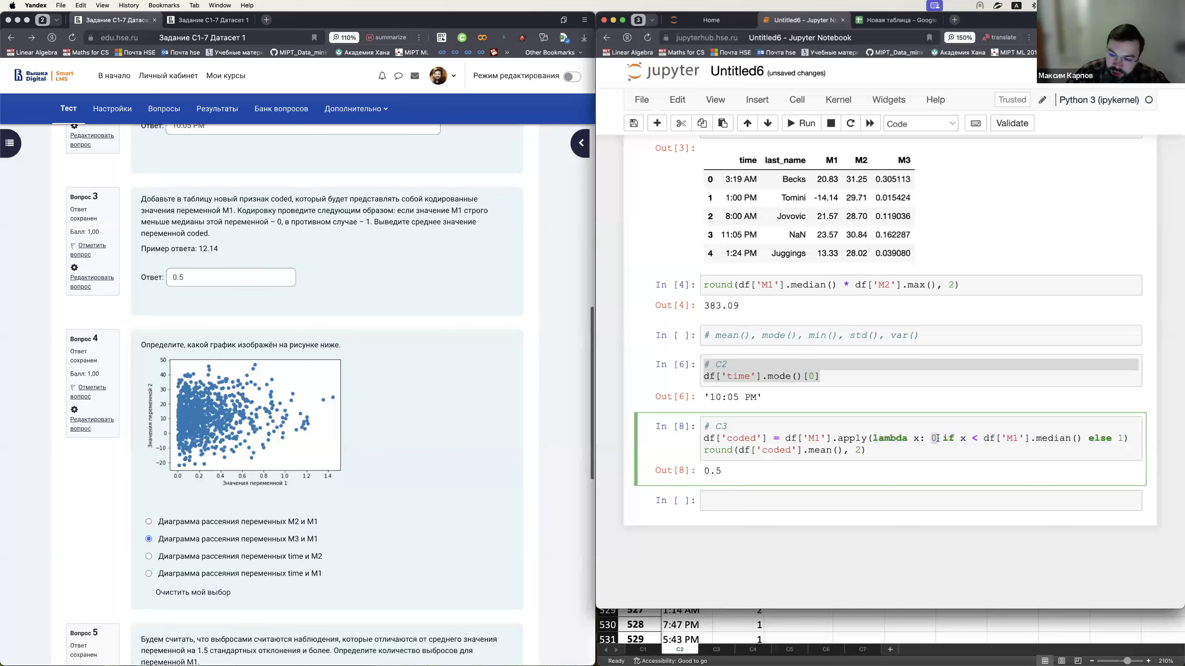
pyautogui.moveTo(941, 439); pyautogui.dragTo(1081, 438)
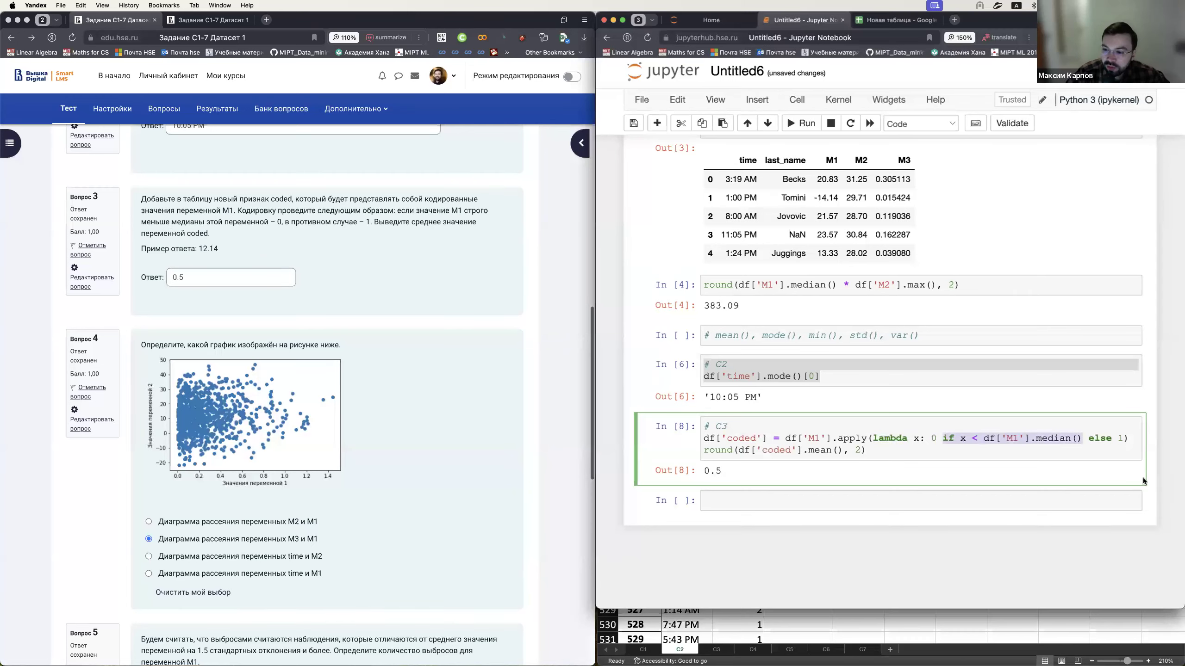
pyautogui.click(727, 450)
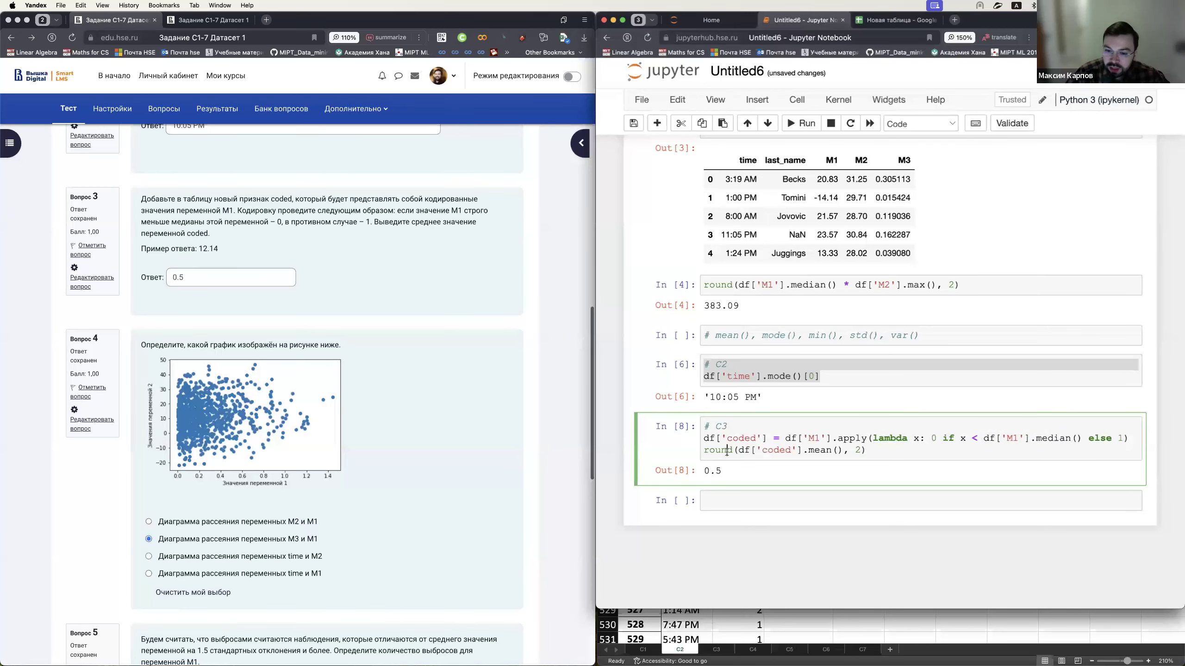
pyautogui.click(200, 280)
pyautogui.click(580, 143)
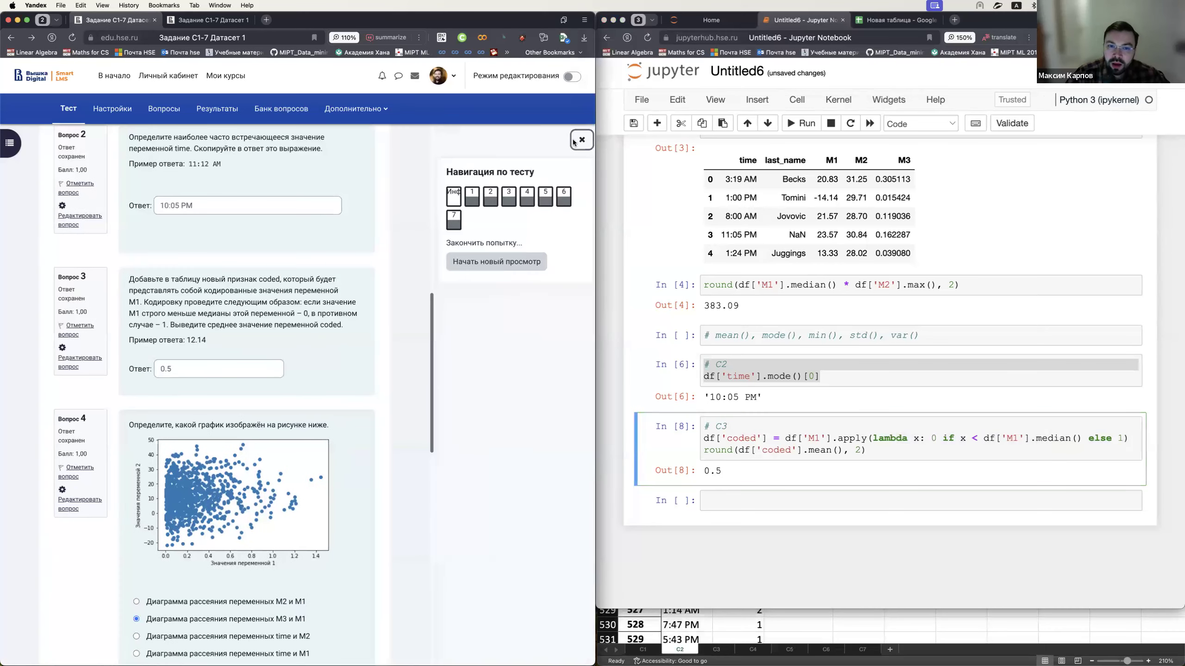
pyautogui.click(574, 141)
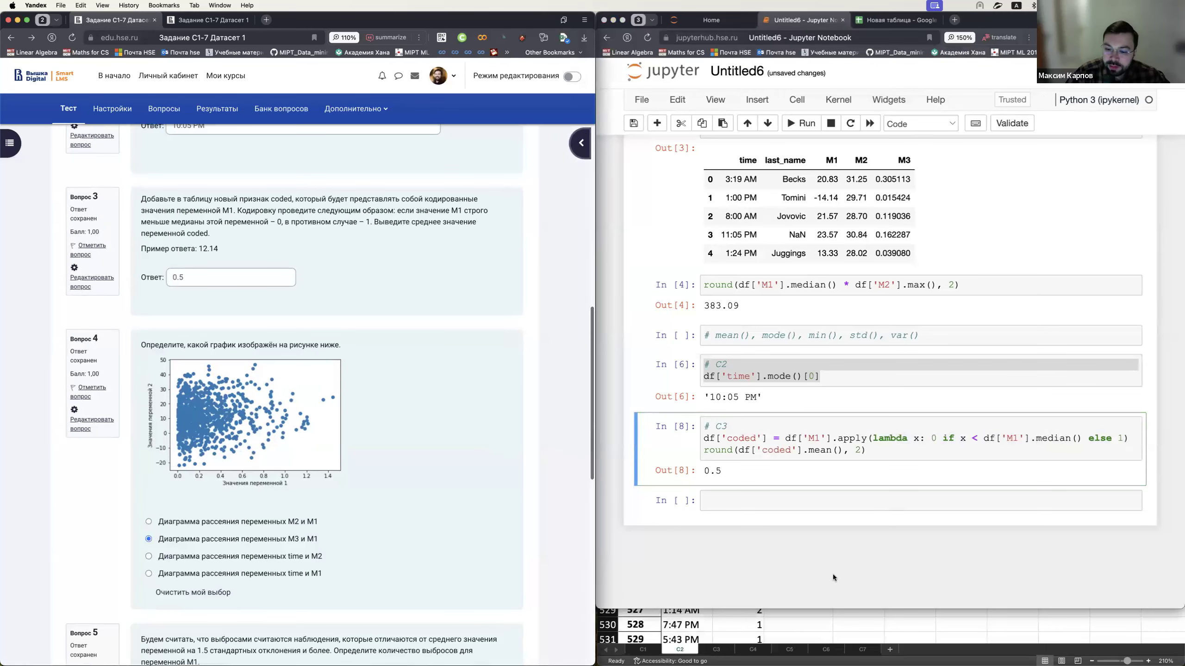
# - Switch to the Excel workbook's C3 sheet and enter the header codec in G1 beside M3
pyautogui.click(841, 619)
pyautogui.hotkey('ctrl', 'pagedown')
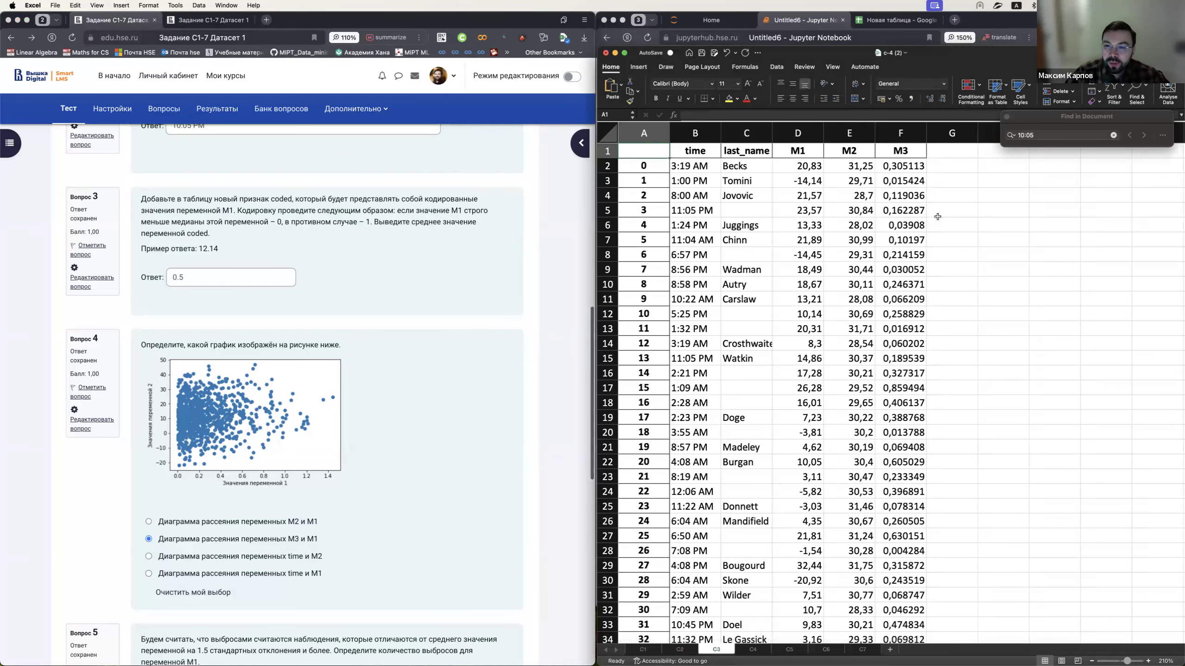
pyautogui.hscroll(2, 938, 216)
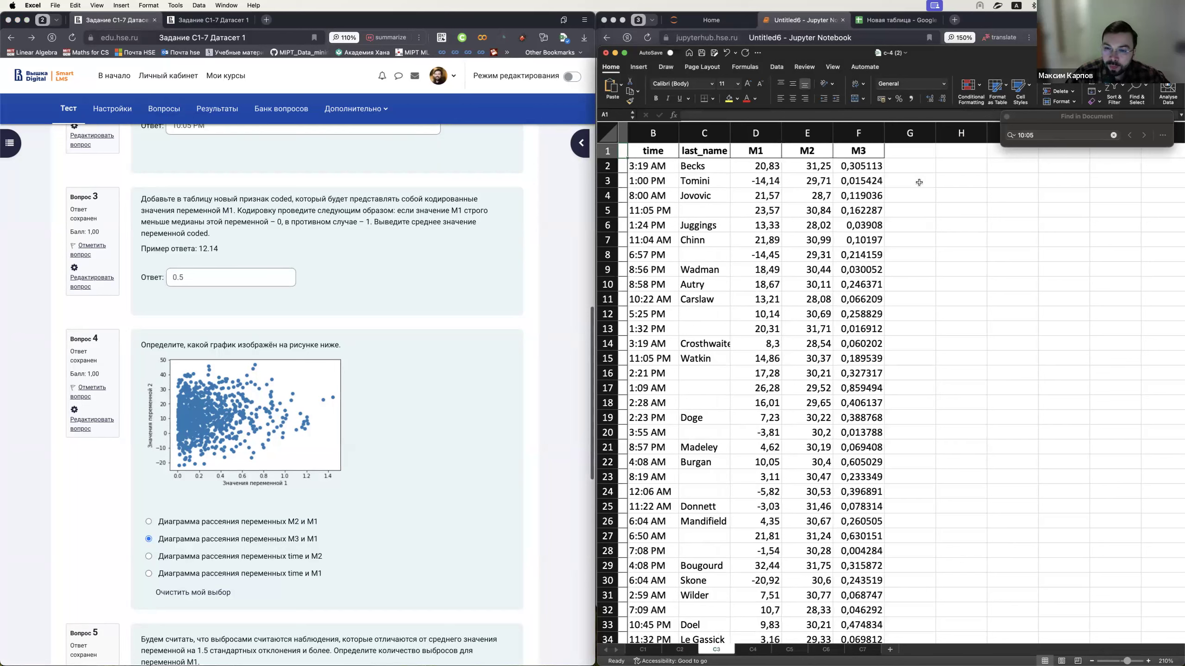
pyautogui.click(904, 169)
pyautogui.click(901, 150)
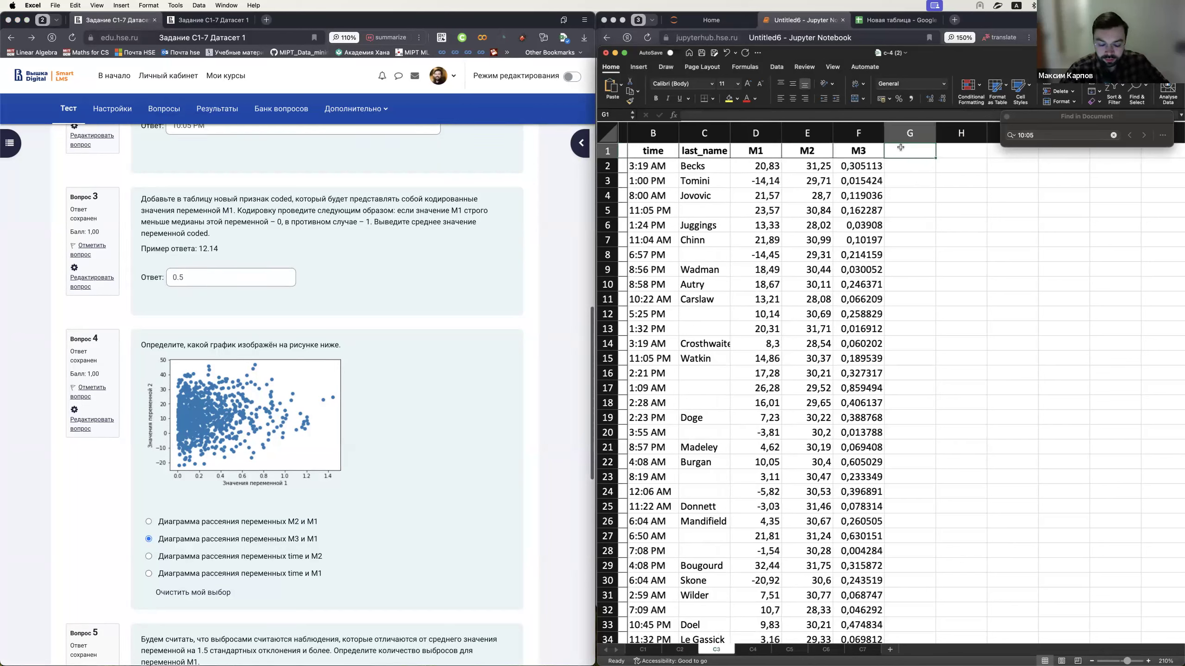
pyautogui.write('codec')
pyautogui.press('Return')
# - Correct the header in G1 to coded
pyautogui.click(900, 149)
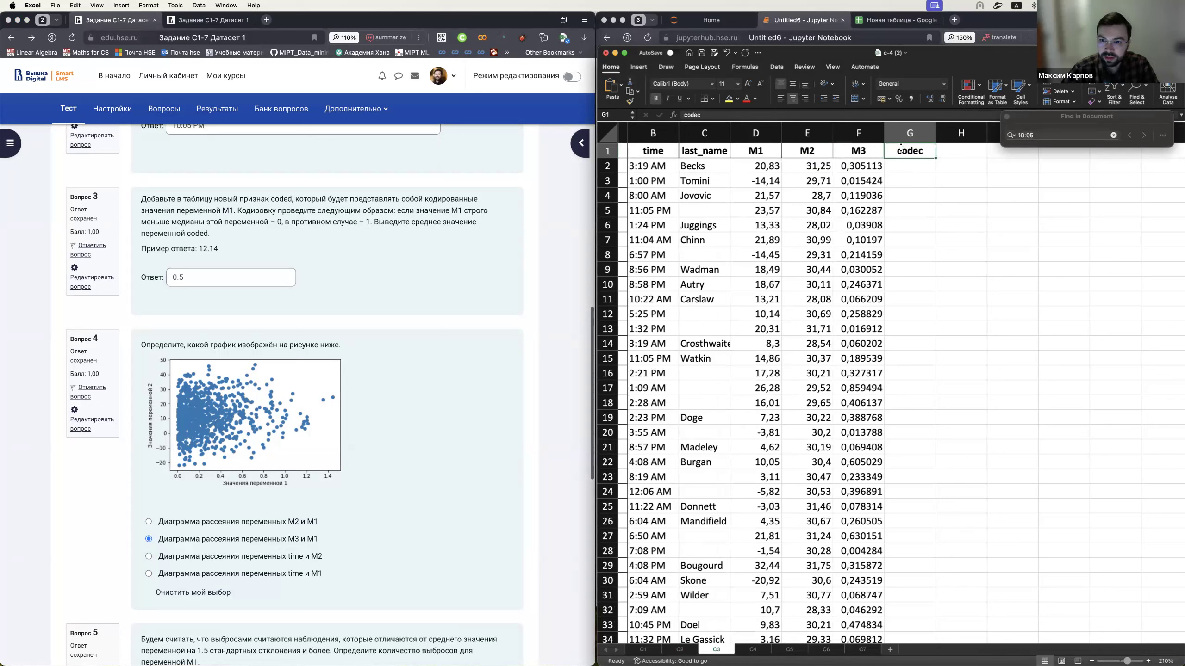
pyautogui.click(753, 115)
pyautogui.press('BackSpace')
pyautogui.write('d')
pyautogui.press('Return')
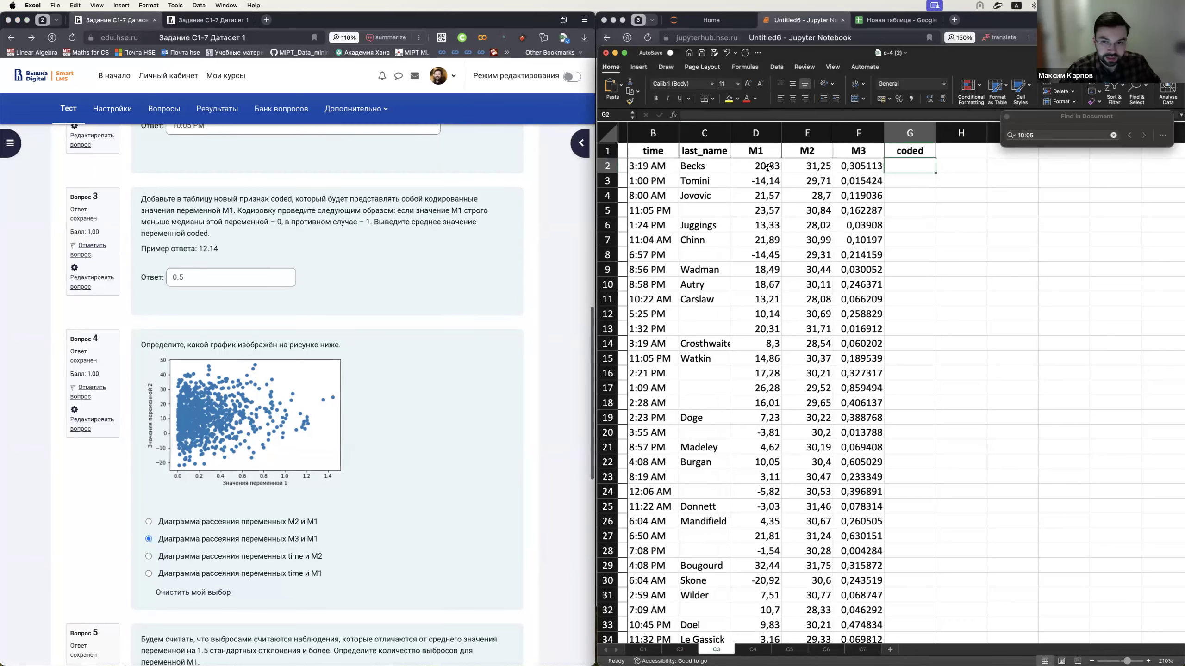
# - Enter the formula =IF(D2<MEDIAN(D:D); 0; 1) in G2 to code the first M1 value against the column median
pyautogui.write('=')
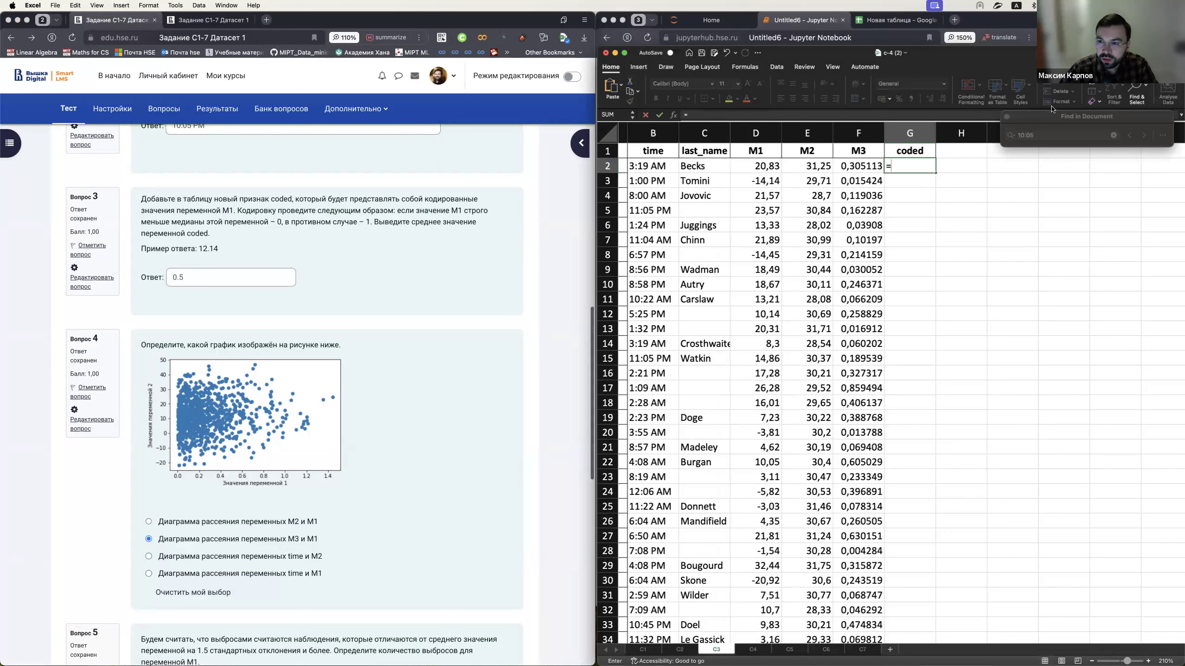
pyautogui.click(1006, 116)
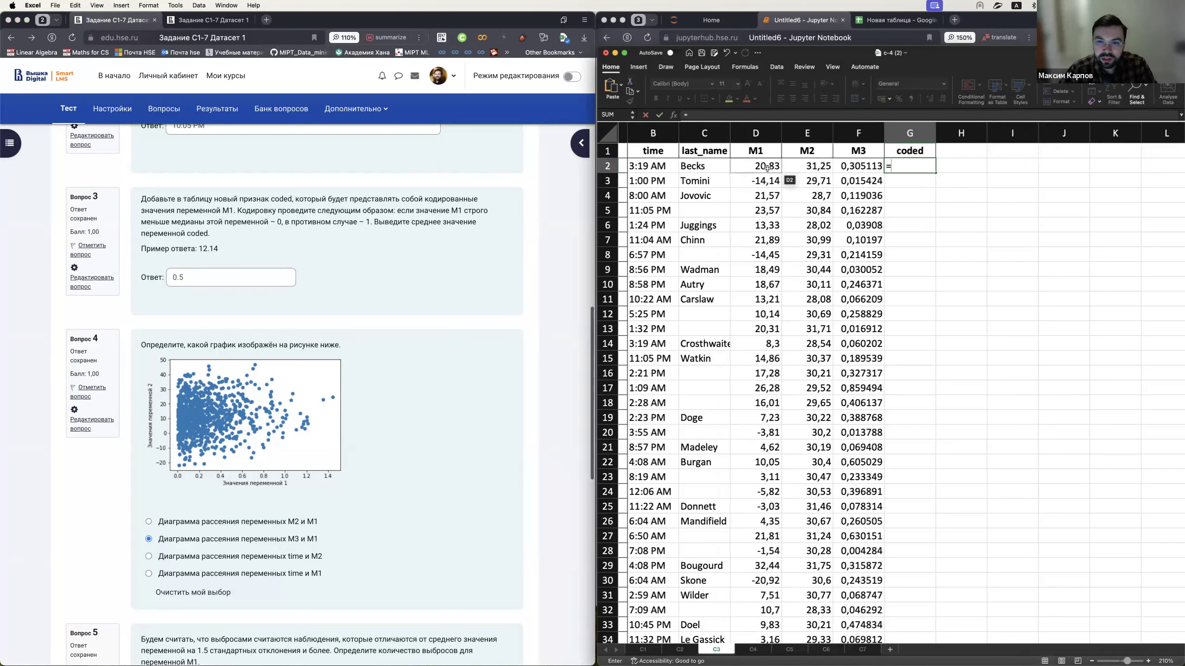
pyautogui.click(700, 115)
pyautogui.write('I')
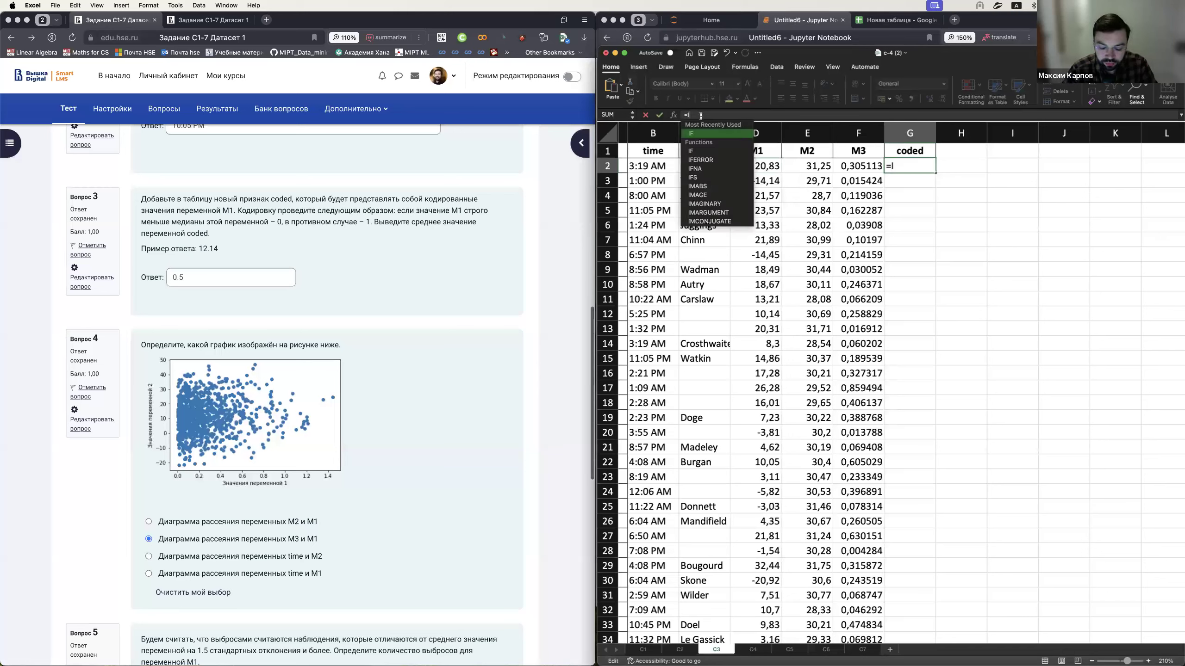
pyautogui.write('F(')
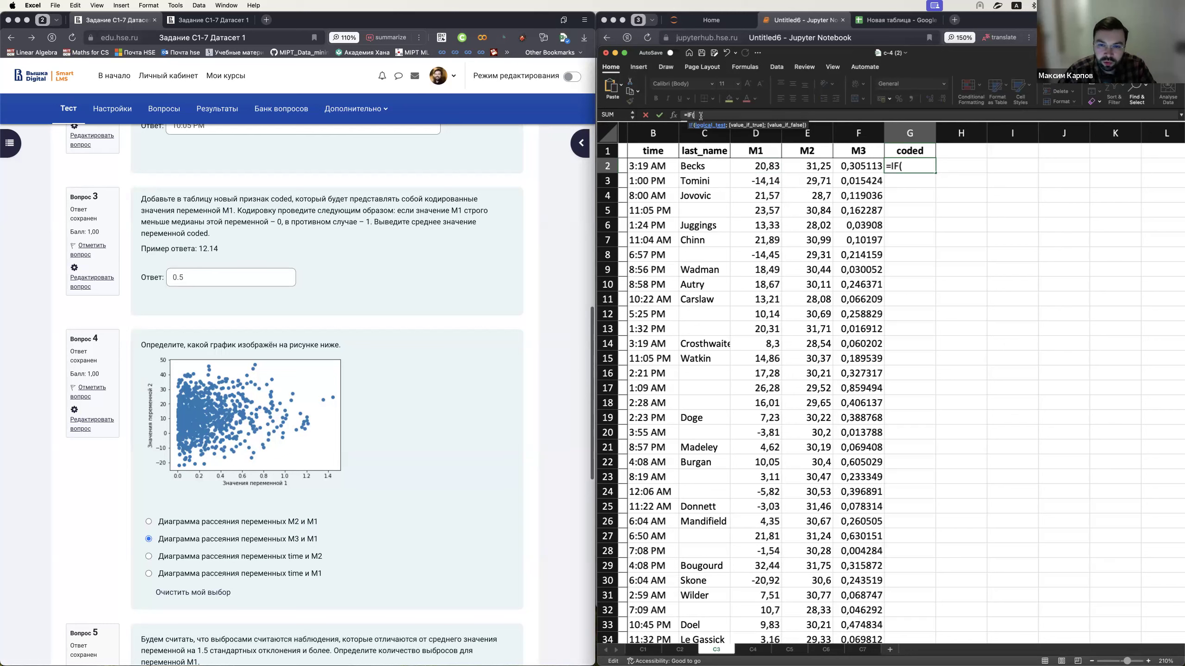
pyautogui.click(766, 165)
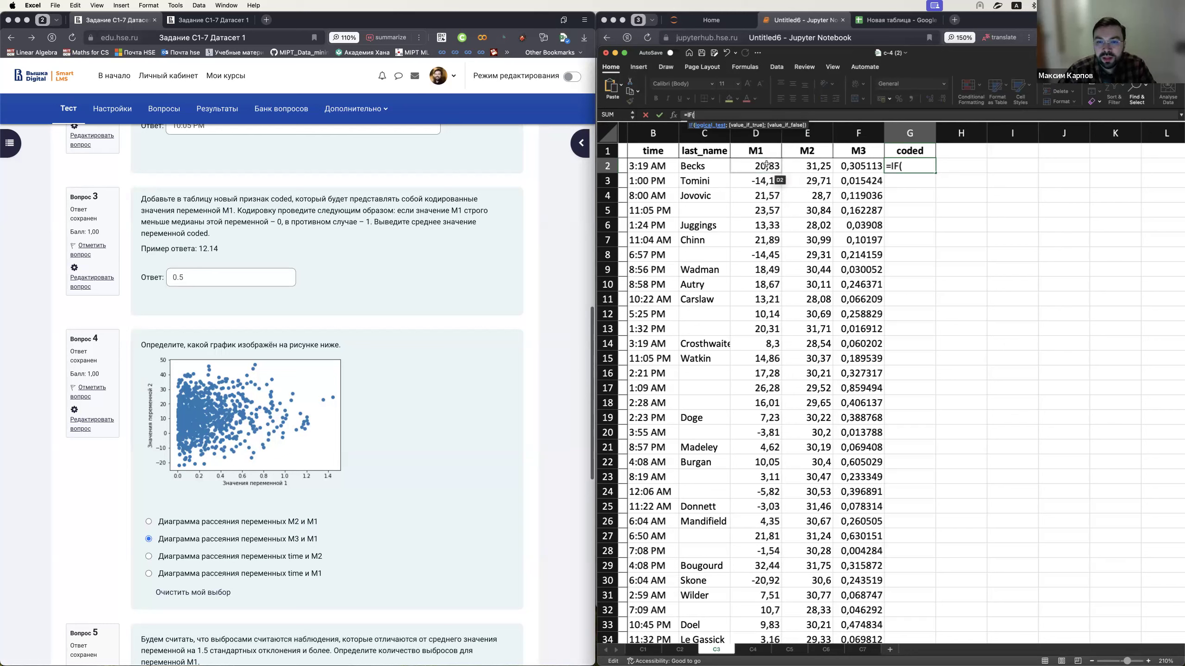
pyautogui.click(766, 164)
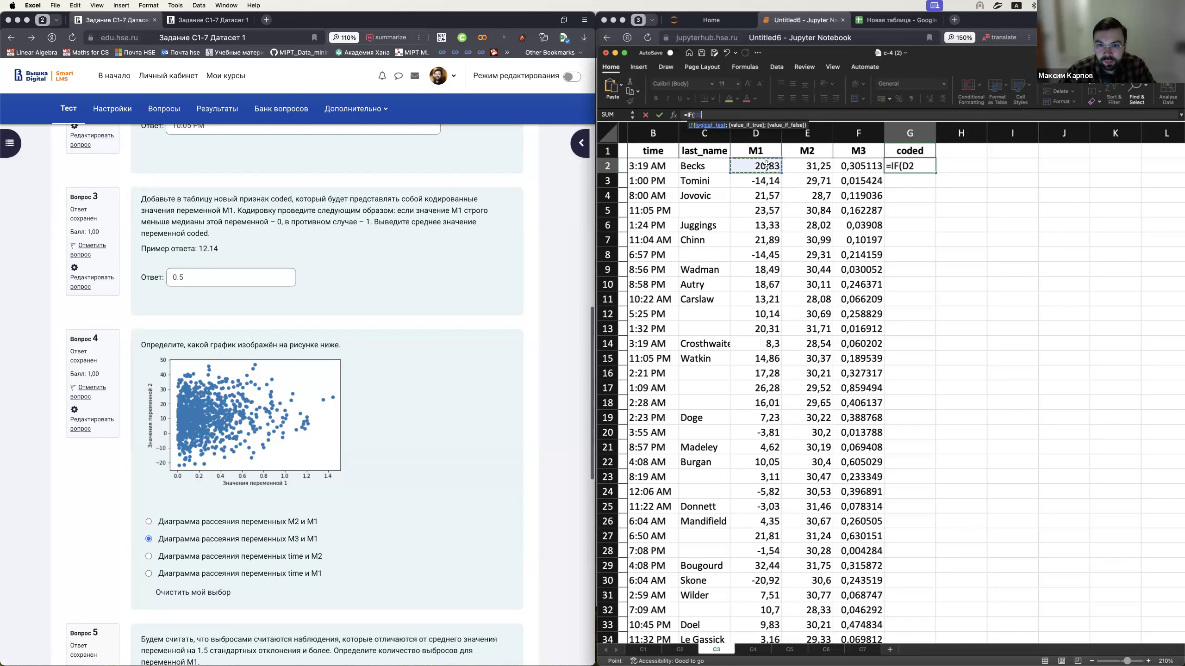
pyautogui.write('<')
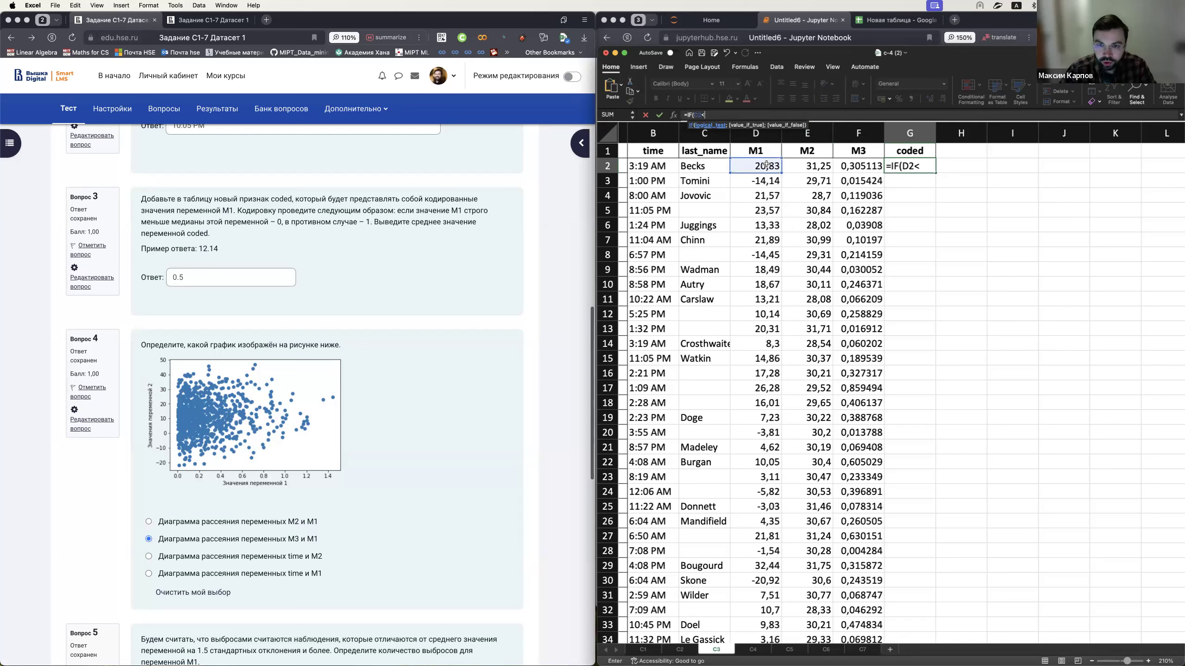
pyautogui.write('MEDIAN(')
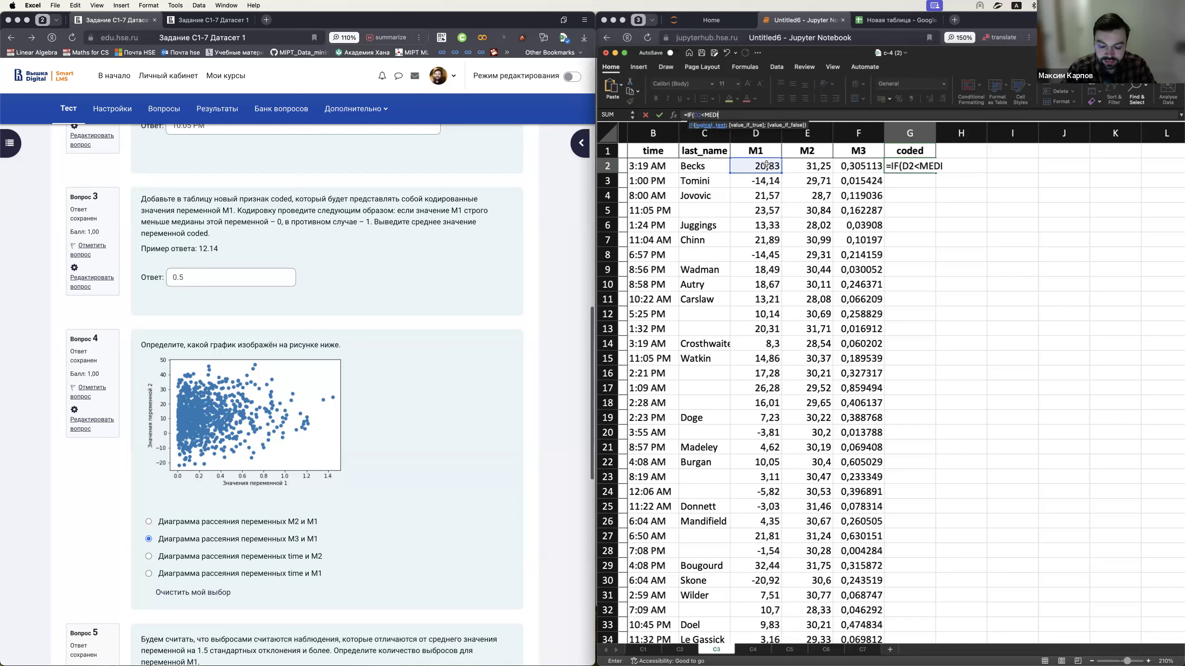
pyautogui.click(761, 134)
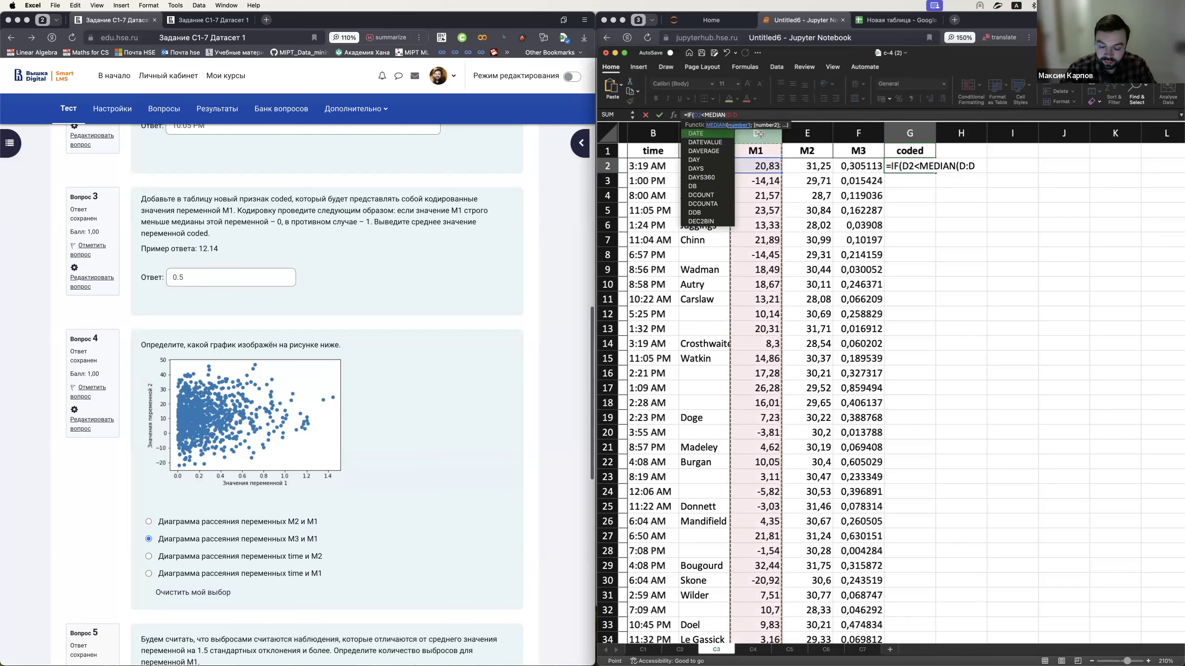
pyautogui.write(')')
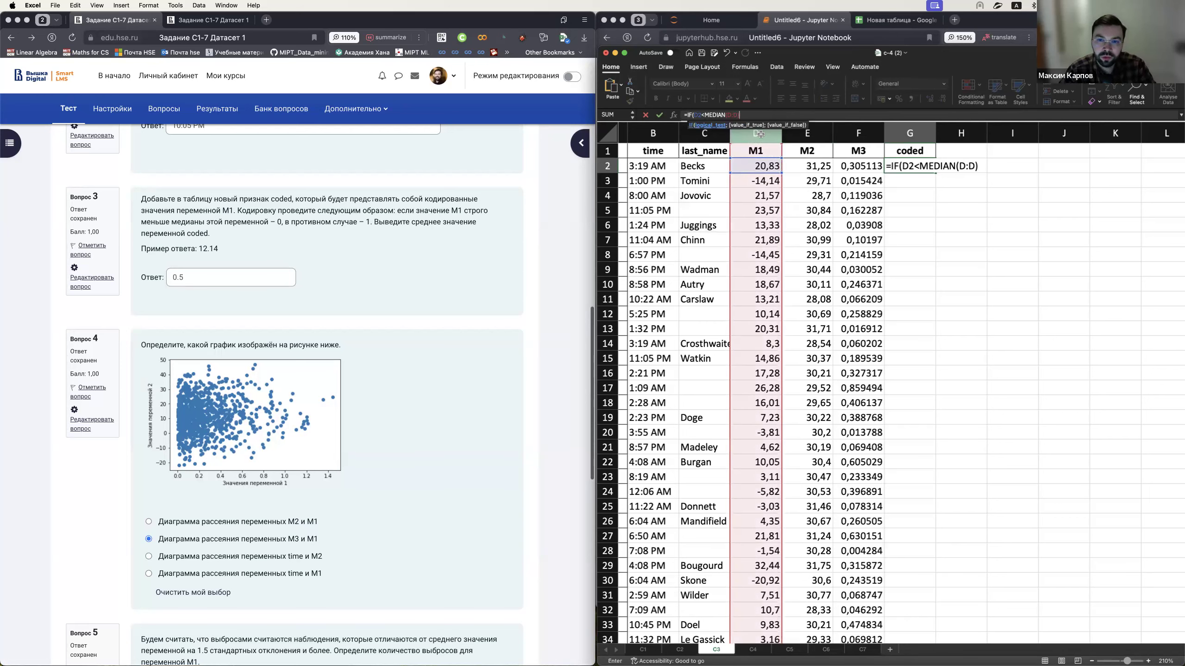
pyautogui.write(';')
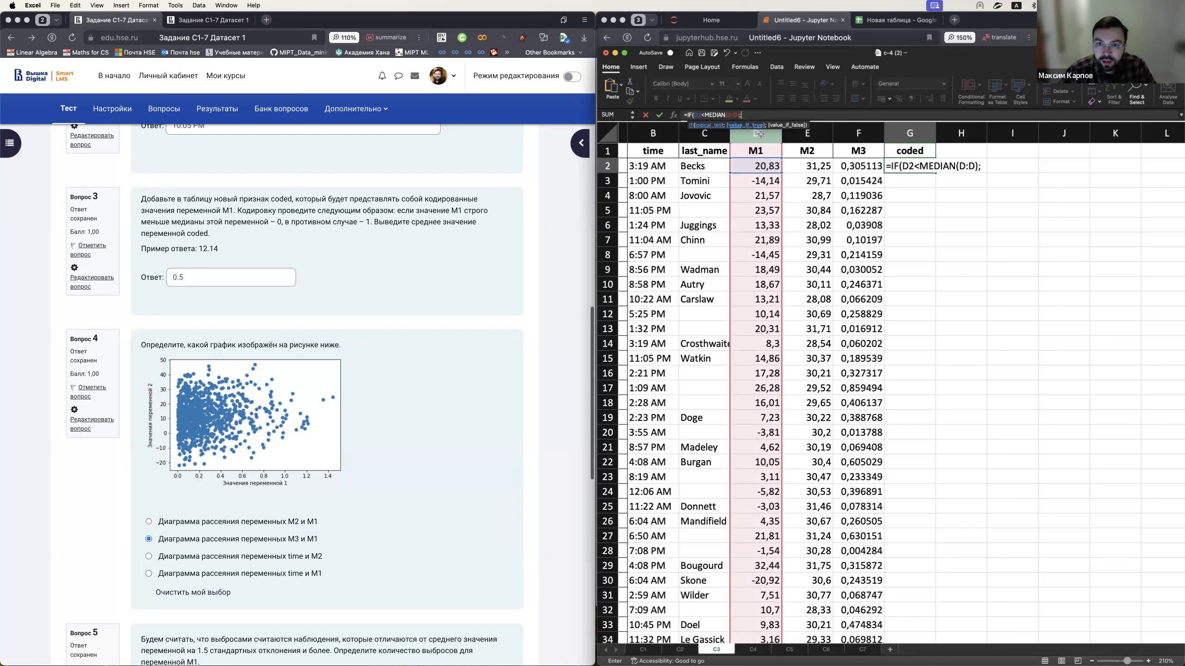
pyautogui.write(' 0; 1)')
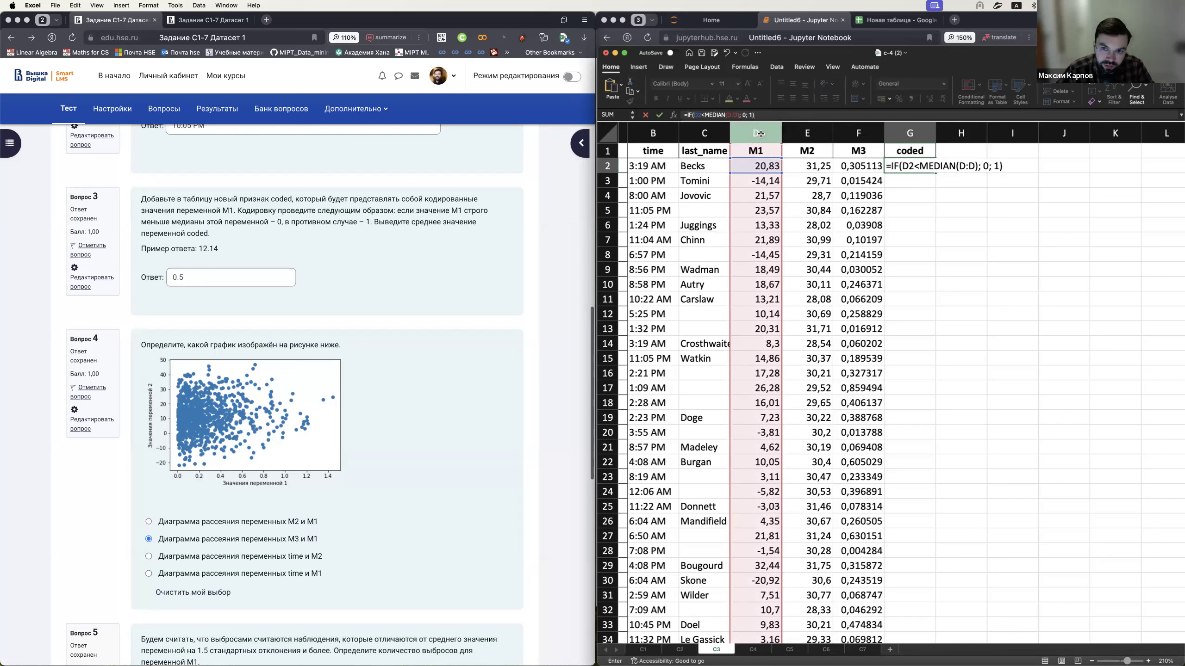
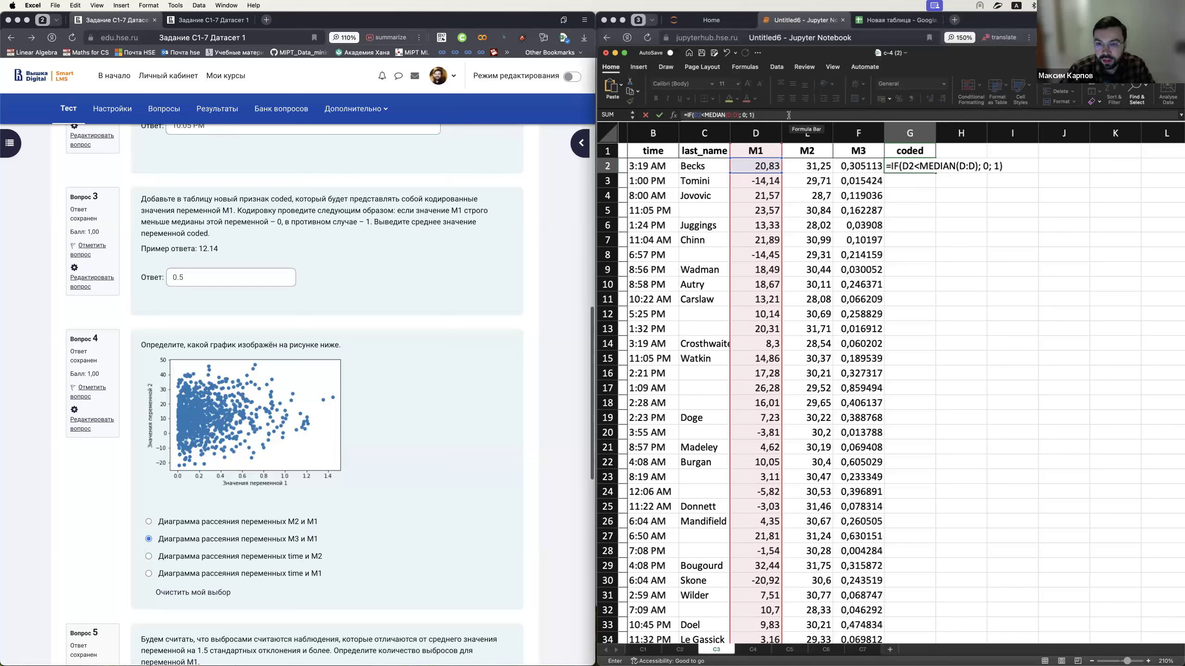
pyautogui.press('Return')
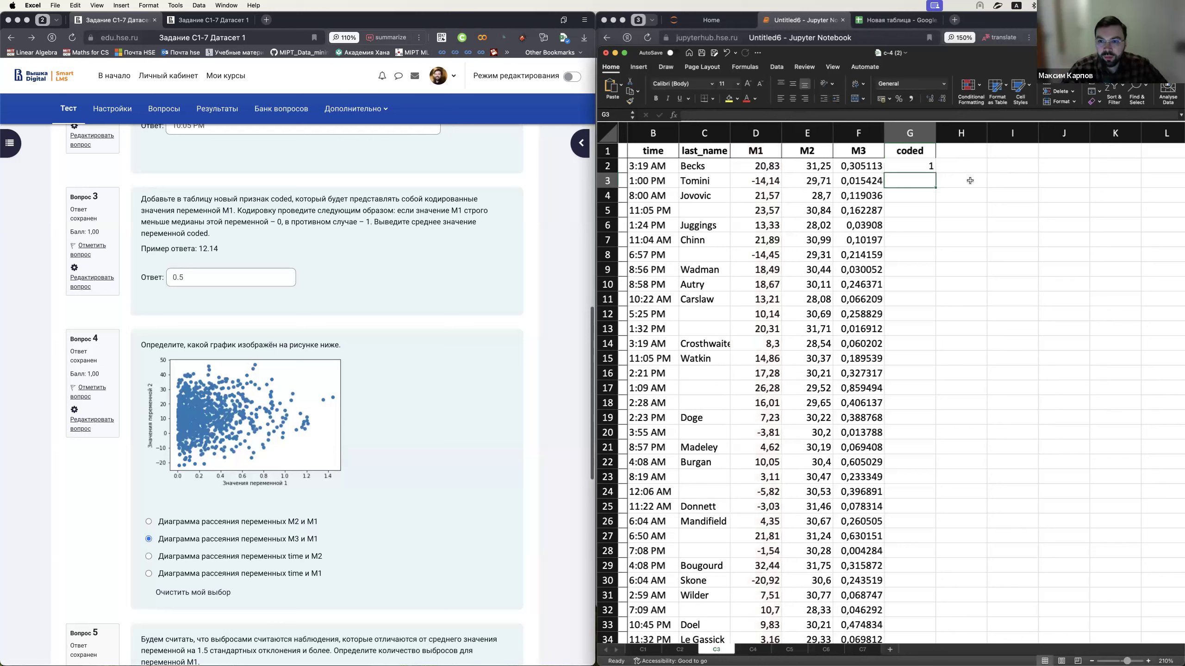
# - Check the strictly-less-than-median condition in question 3 and fill the G2 formula down the coded column to the last data row
pyautogui.click(916, 167)
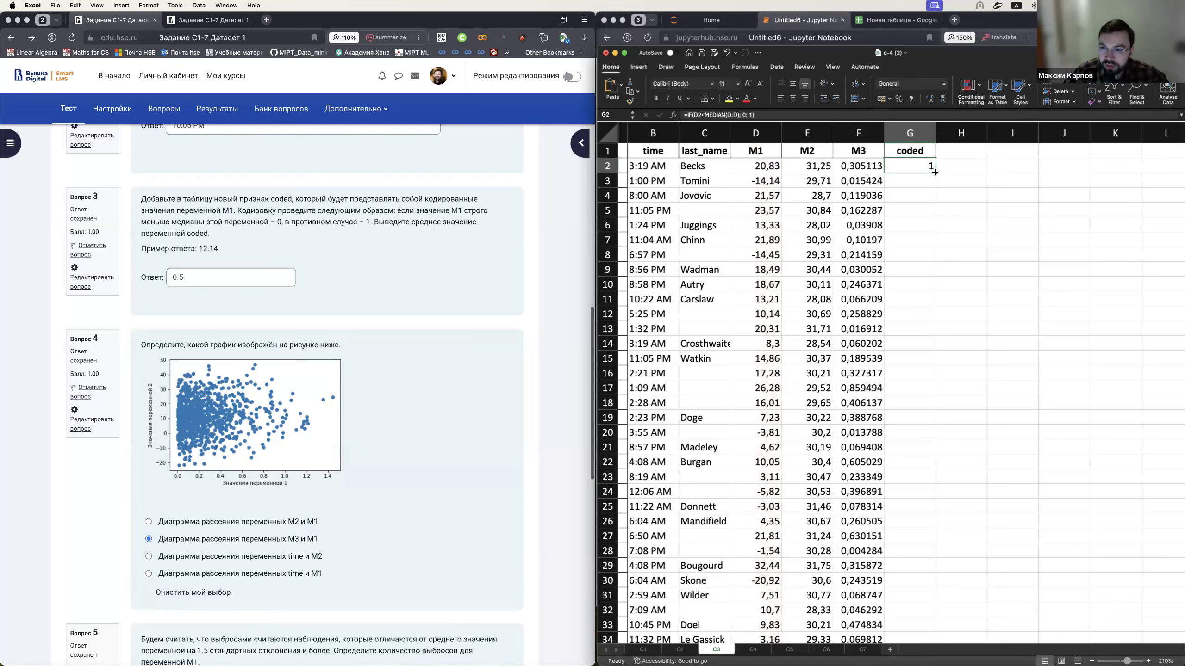
pyautogui.click(460, 213)
pyautogui.moveTo(465, 211); pyautogui.dragTo(202, 223)
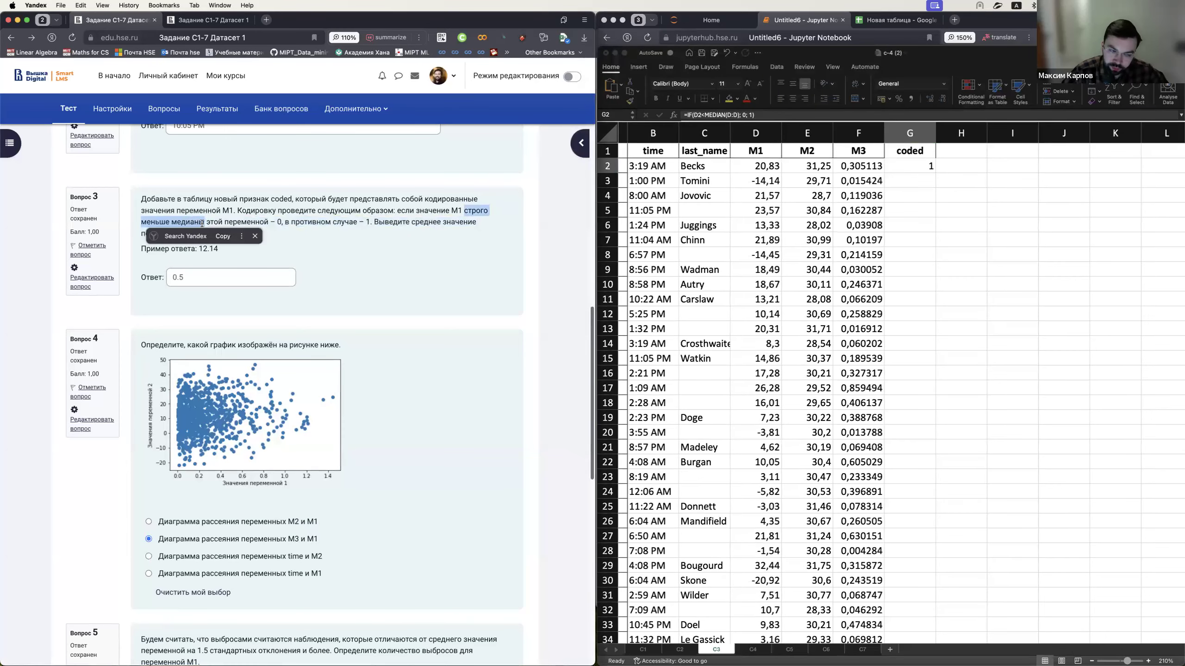
pyautogui.click(905, 155)
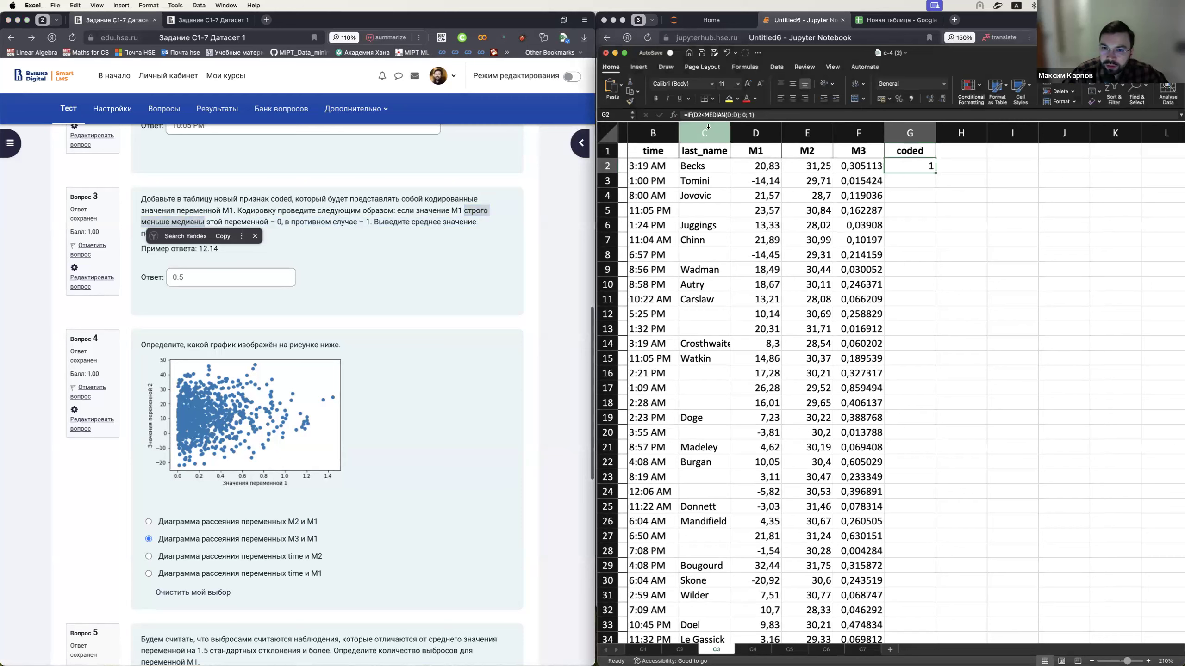
pyautogui.doubleClick(933, 172)
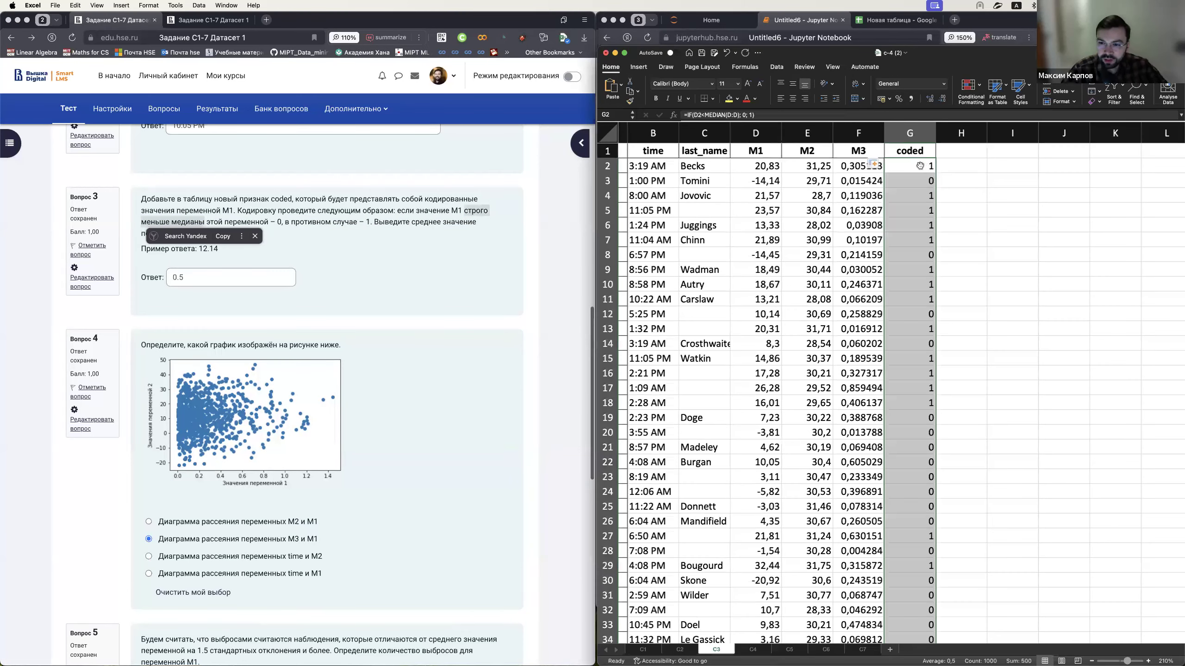
# - Enter =AVERAGE(G:G) in G1002, directly below the last coded value
pyautogui.click(919, 165)
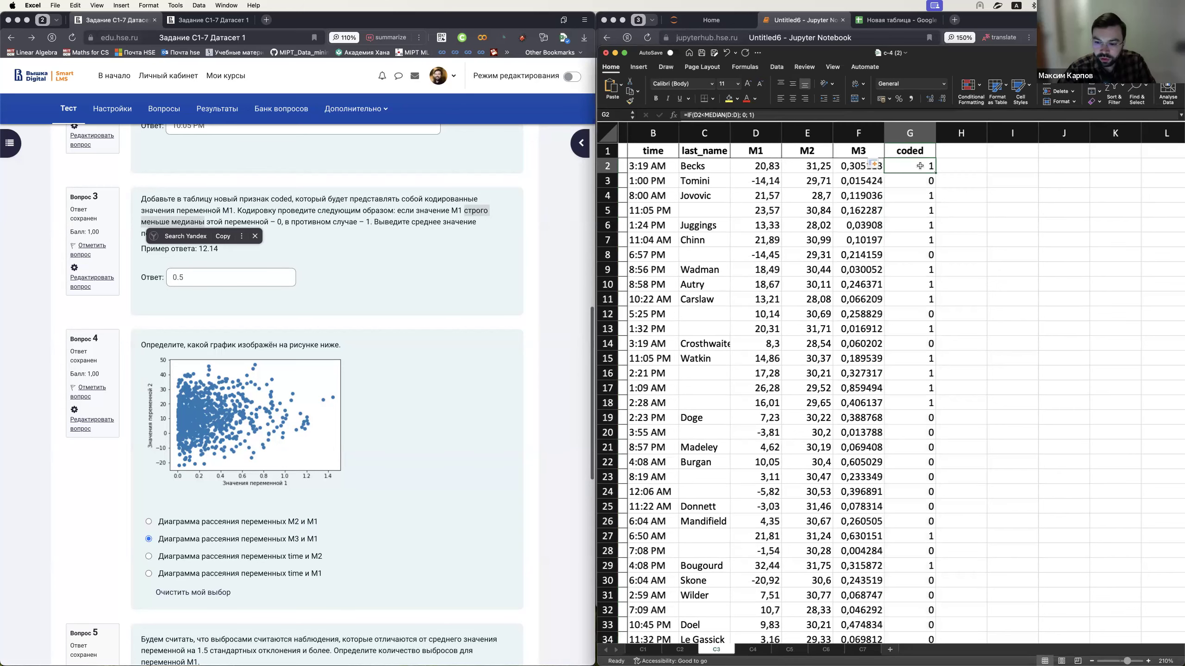
pyautogui.hotkey('ctrl', 'shift', 'Down')
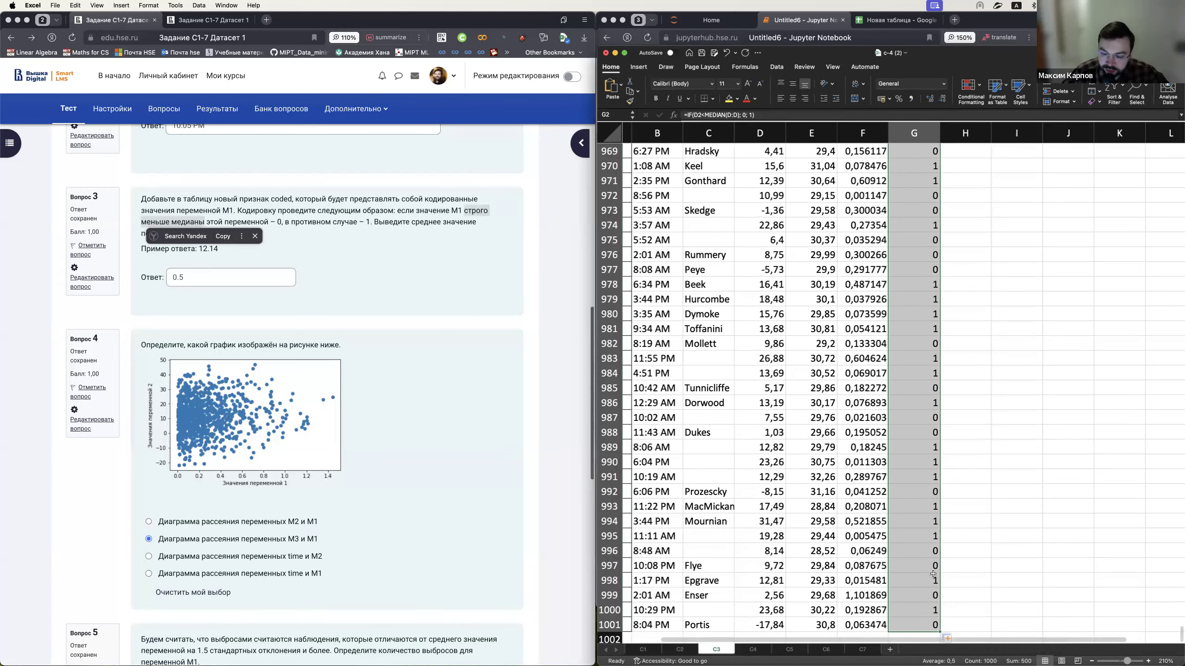
pyautogui.scroll(-1, 933, 574)
pyautogui.scroll(-5, 933, 575)
pyautogui.click(928, 474)
pyautogui.write('=AVERAH')
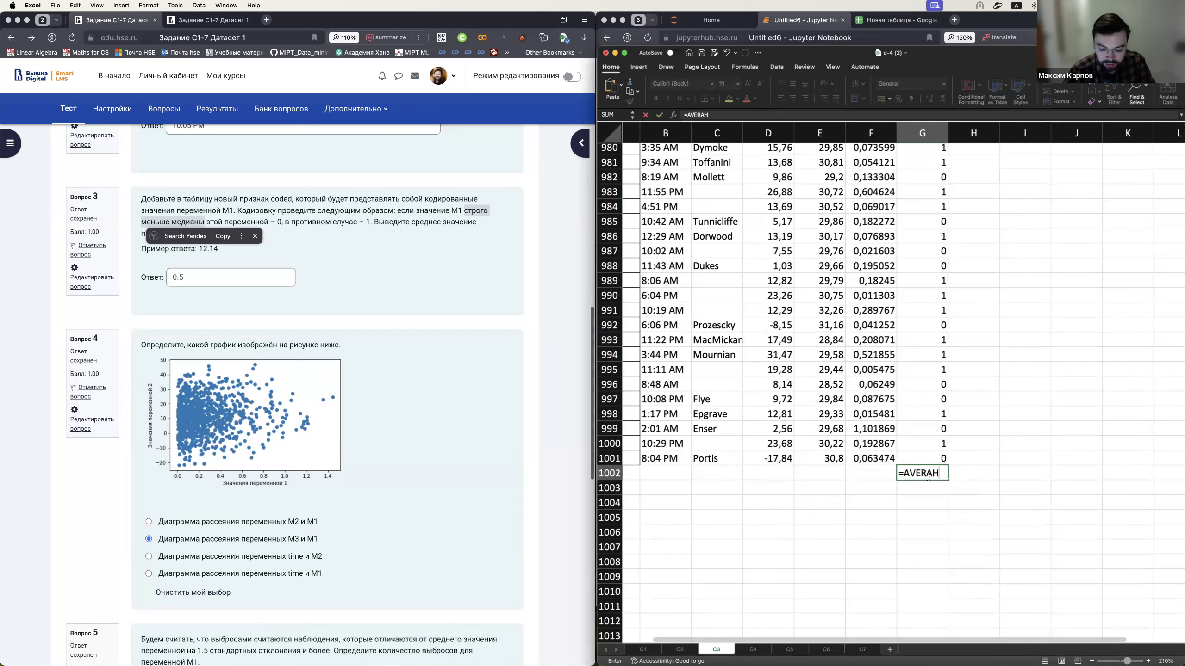
pyautogui.press('BackSpace')
pyautogui.write('GE(')
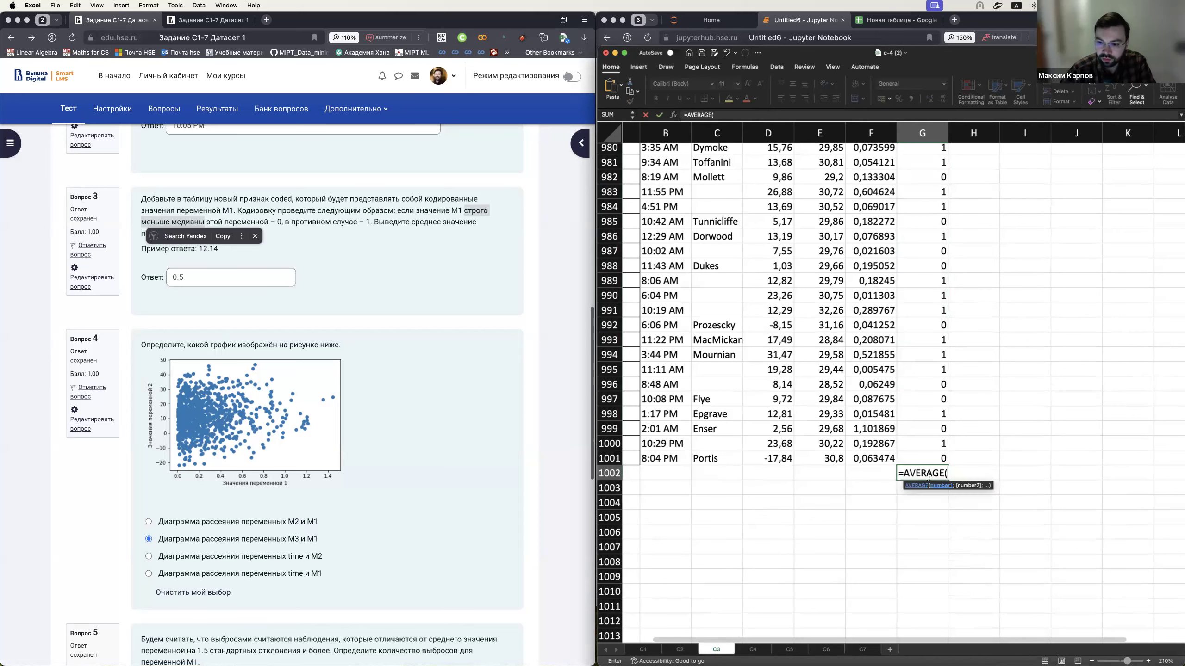
pyautogui.click(926, 134)
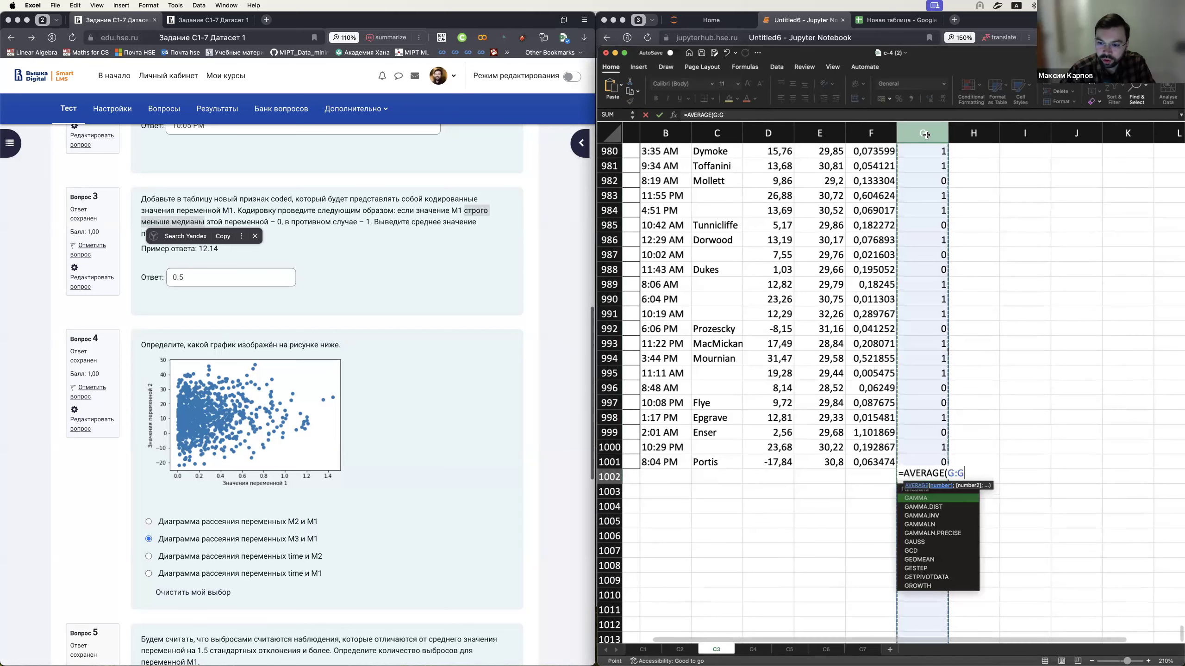
pyautogui.press('Return')
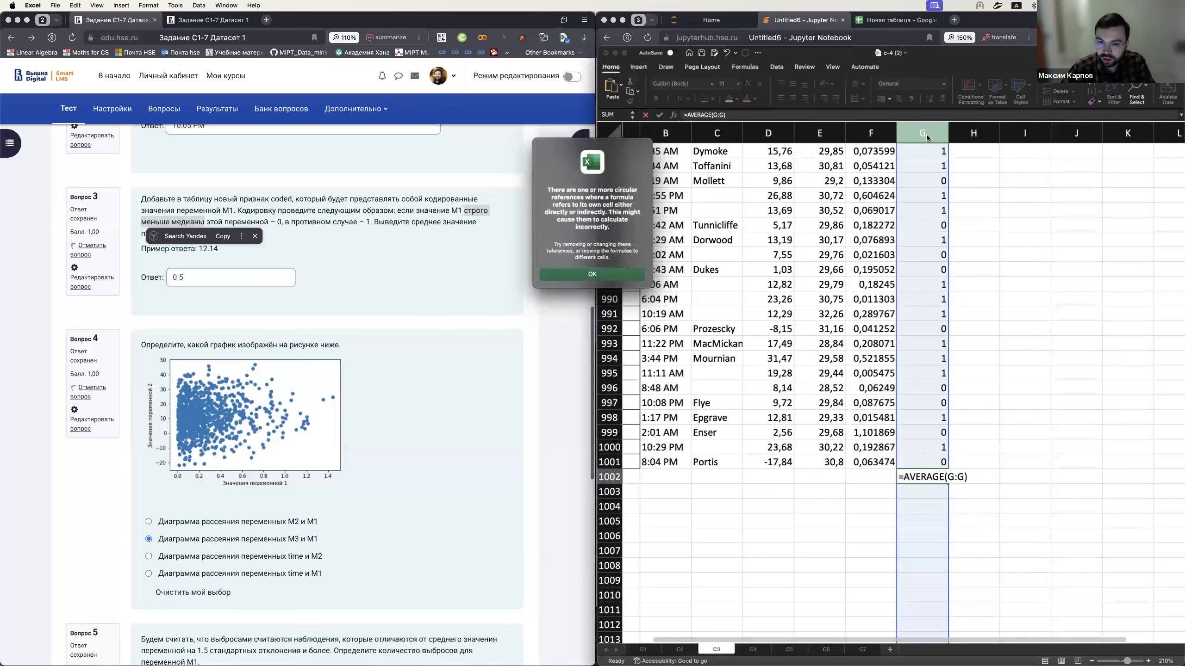
pyautogui.click(599, 280)
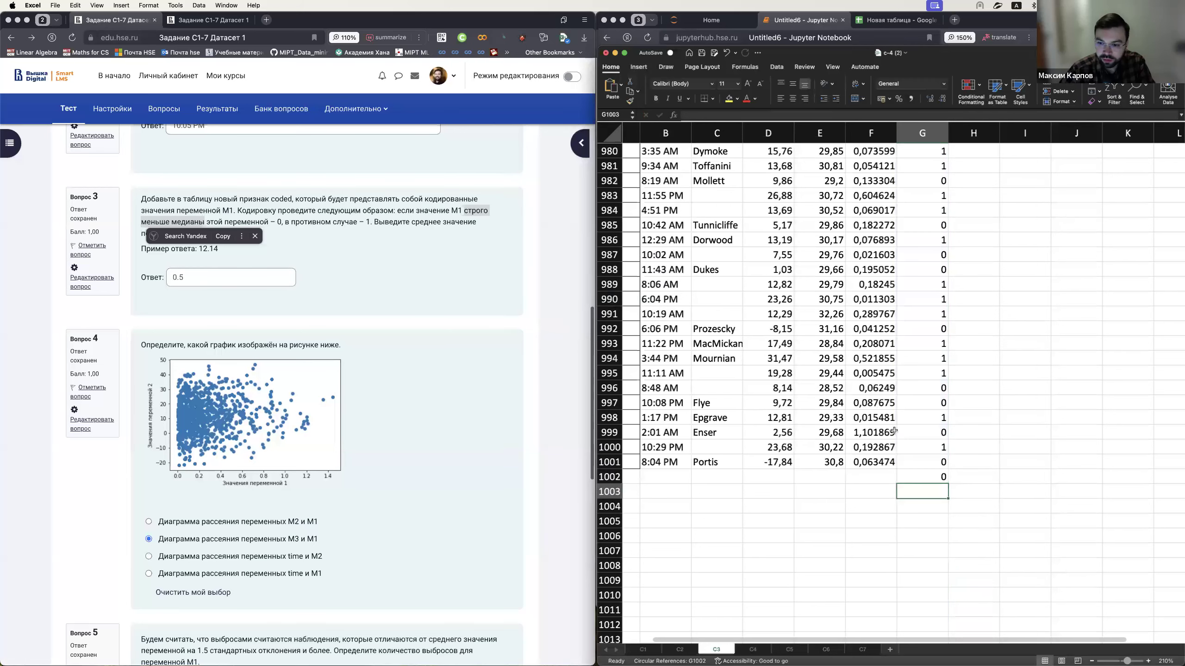
# - Change the averaged range in the G1002 formula to G2:G1001
pyautogui.click(939, 479)
pyautogui.click(717, 114)
pyautogui.write('2:G')
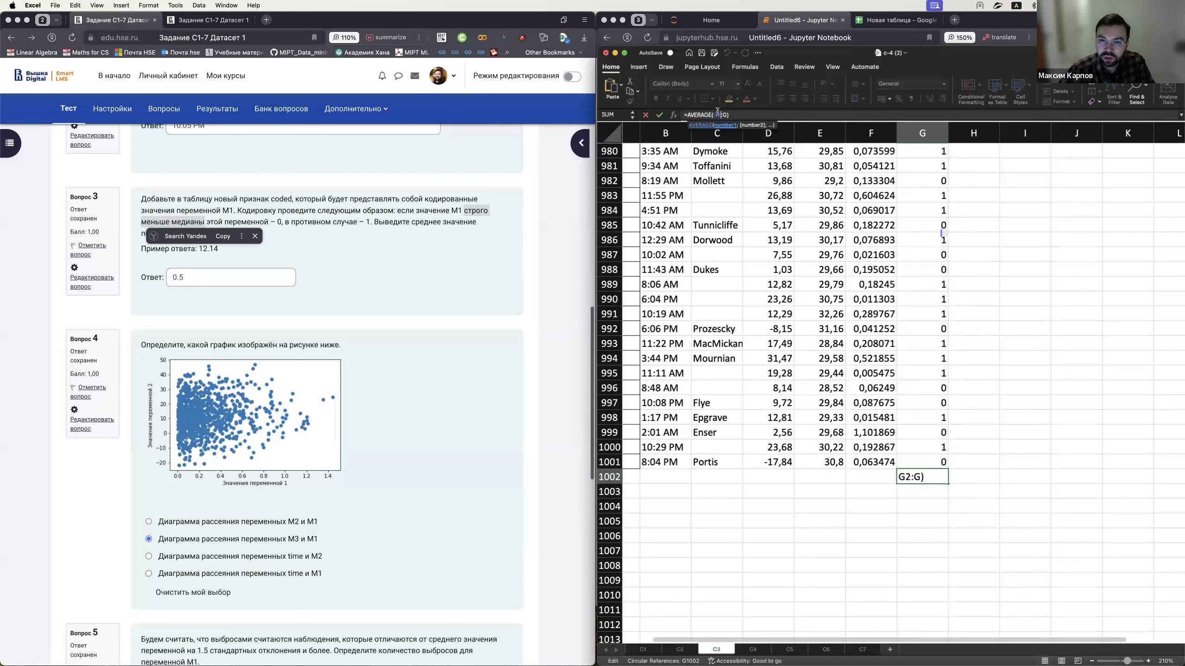
pyautogui.write('1001')
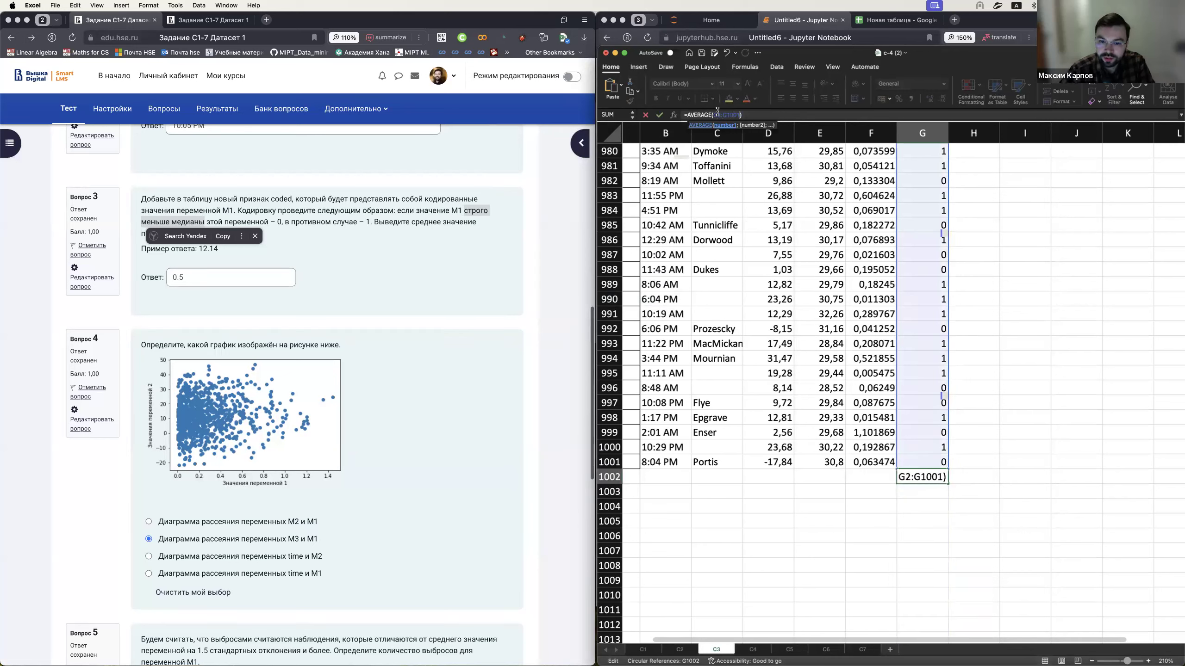
pyautogui.press('Return')
pyautogui.click(940, 477)
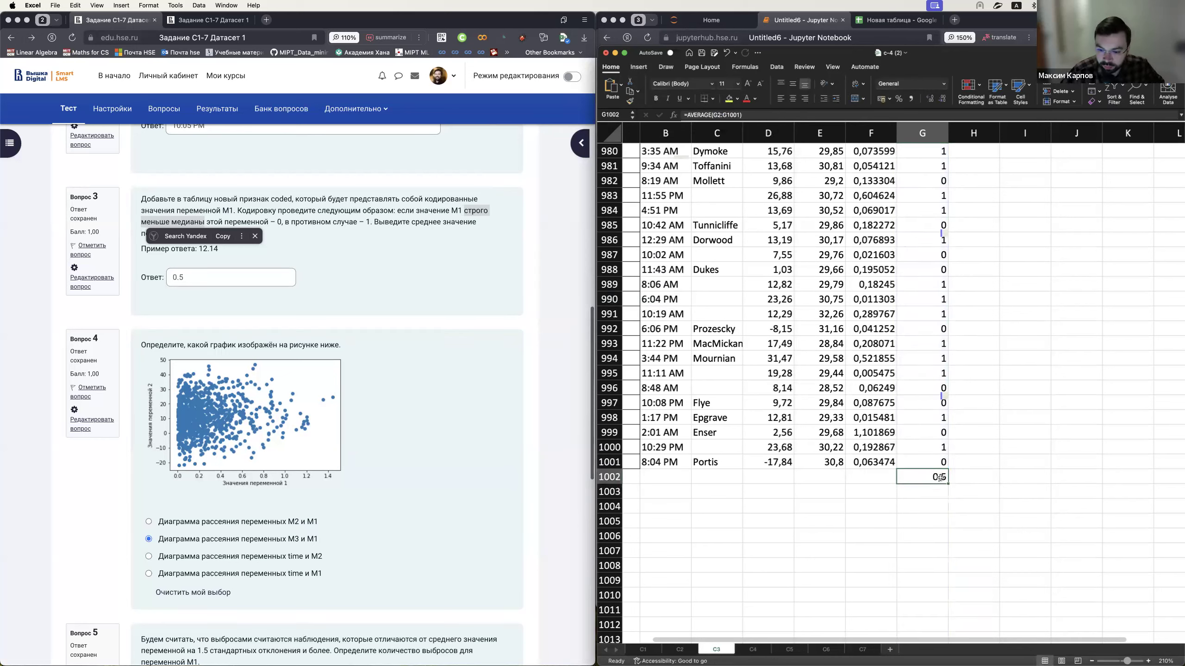
# - Bring up quiz question 4, switch to the Jupyter notebook and start the empty cell with the comment # C4
pyautogui.click(489, 387)
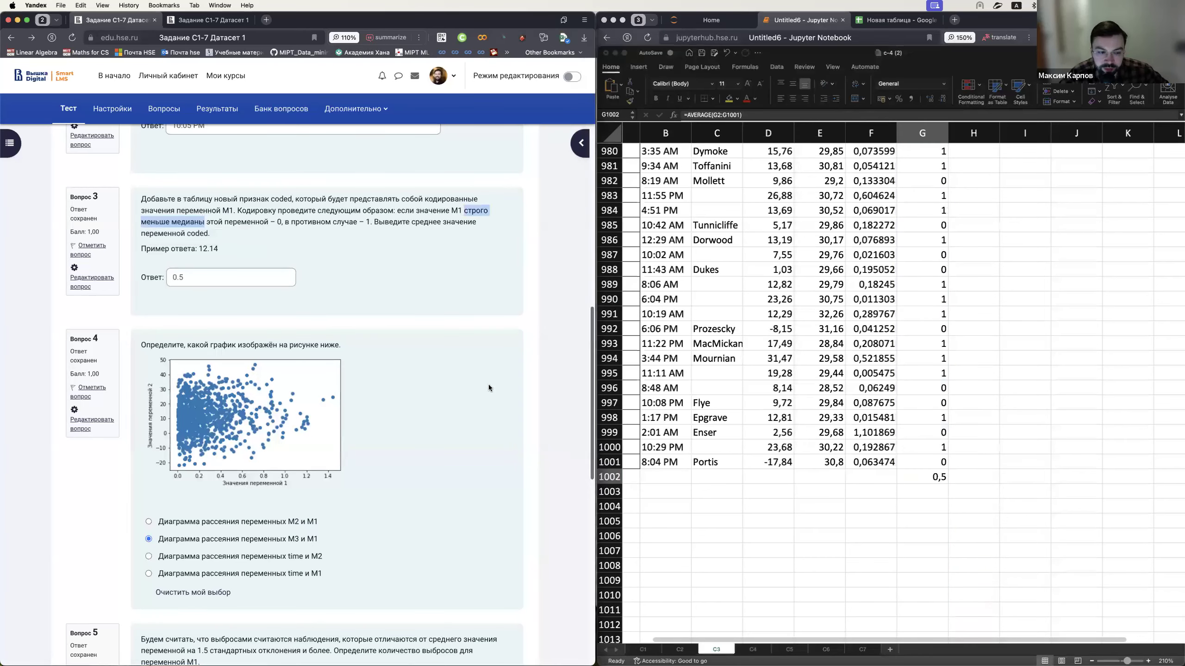
pyautogui.scroll(-5, 488, 387)
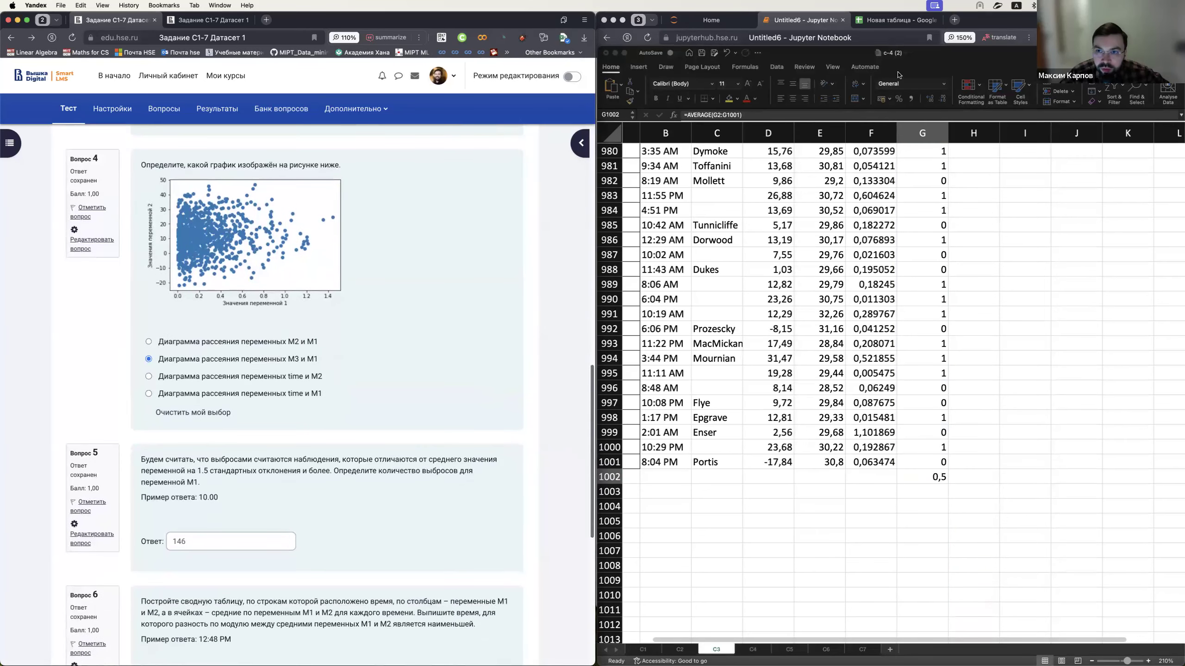
pyautogui.click(977, 19)
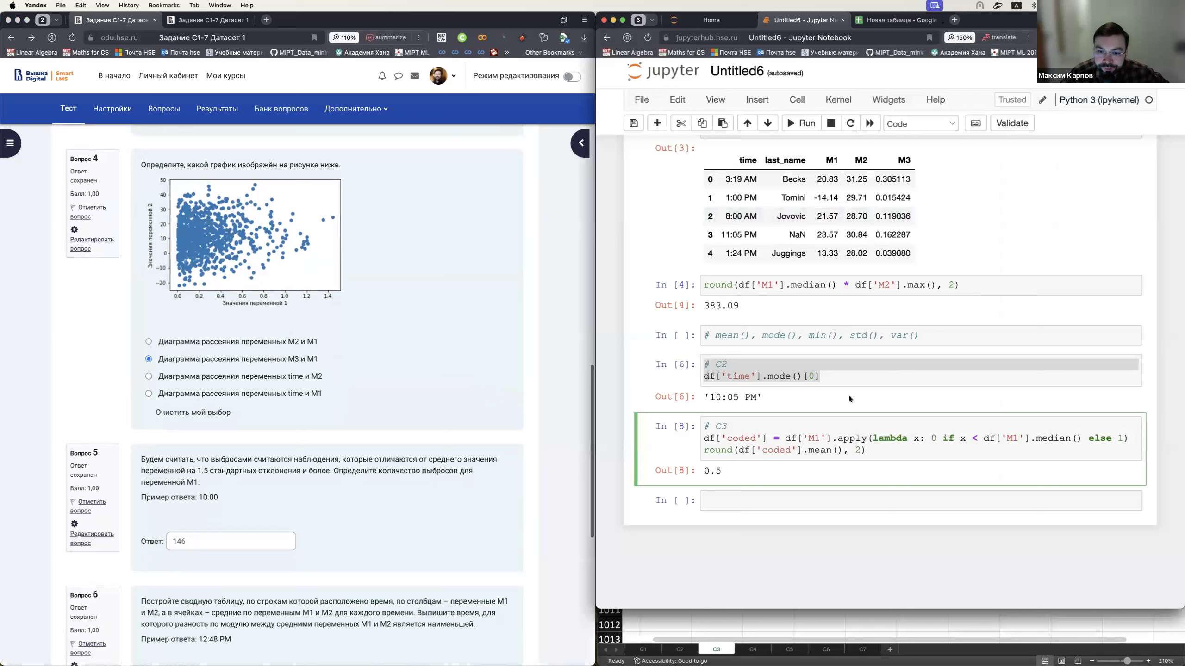
pyautogui.click(744, 498)
pyautogui.write('#')
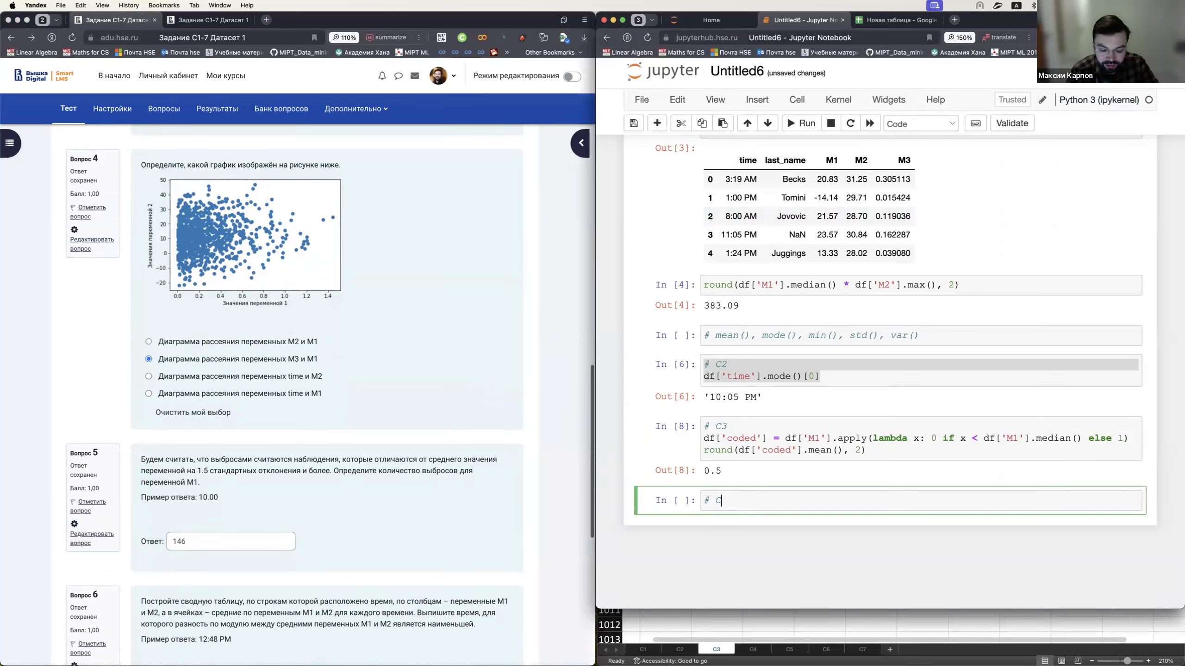
pyautogui.write(' C4')
pyautogui.press('Return')
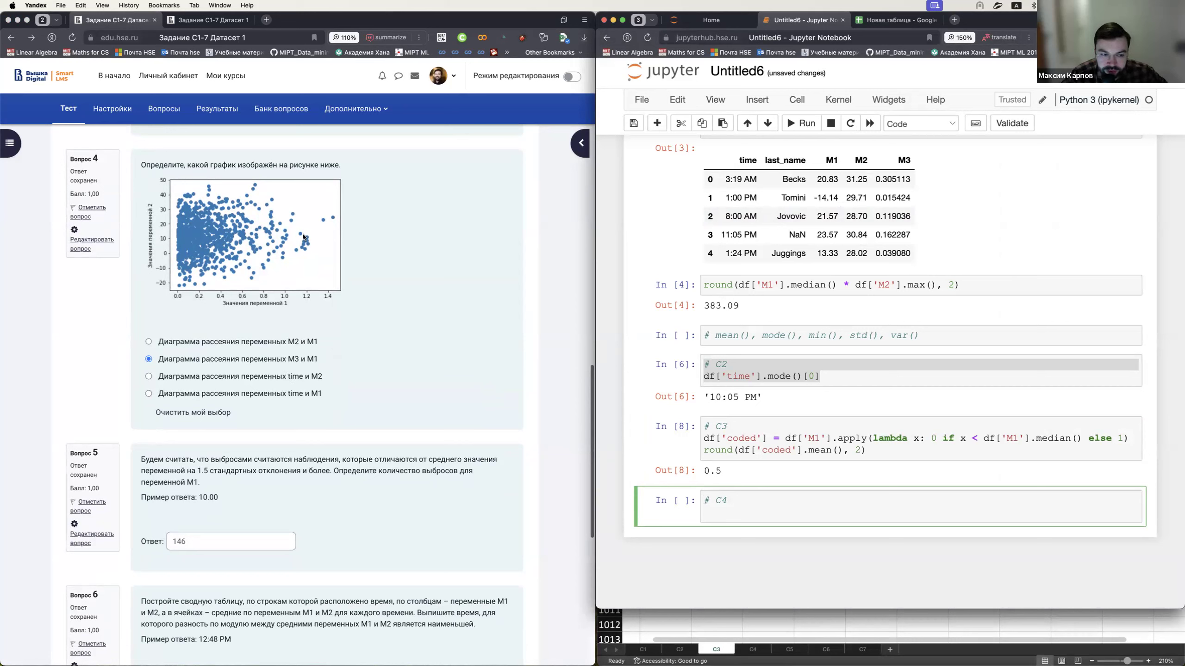
# - Compare the time values in the dataframe preview with the axes of question 4's scatter plot
pyautogui.moveTo(725, 200); pyautogui.dragTo(759, 201)
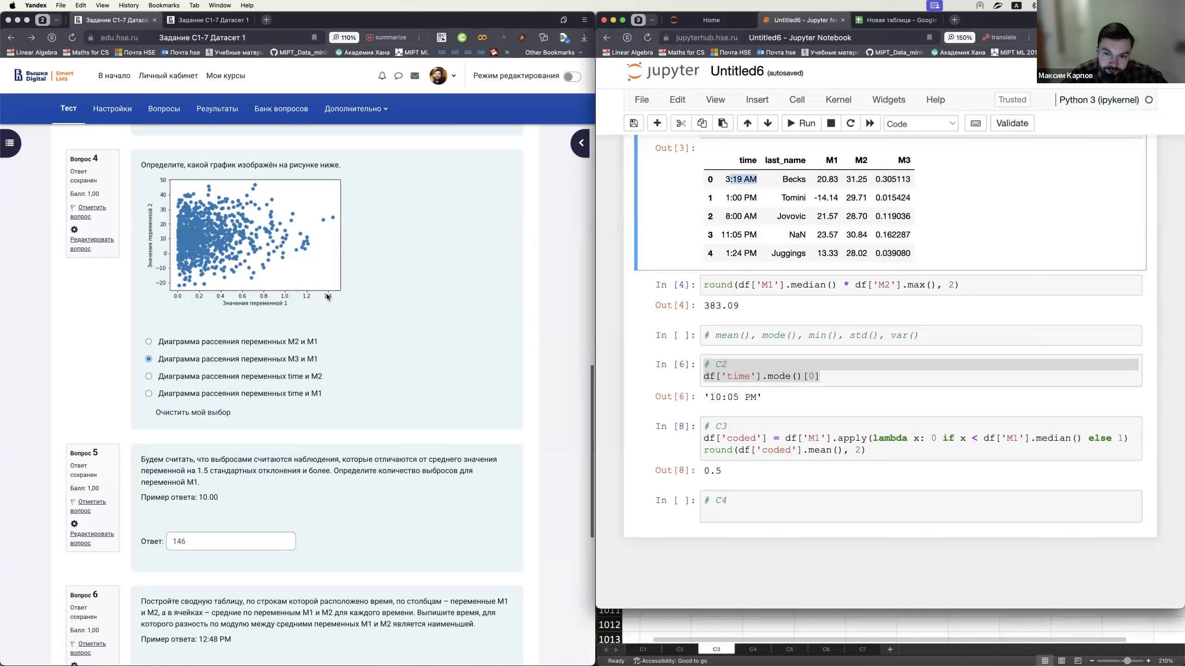
pyautogui.click(751, 194)
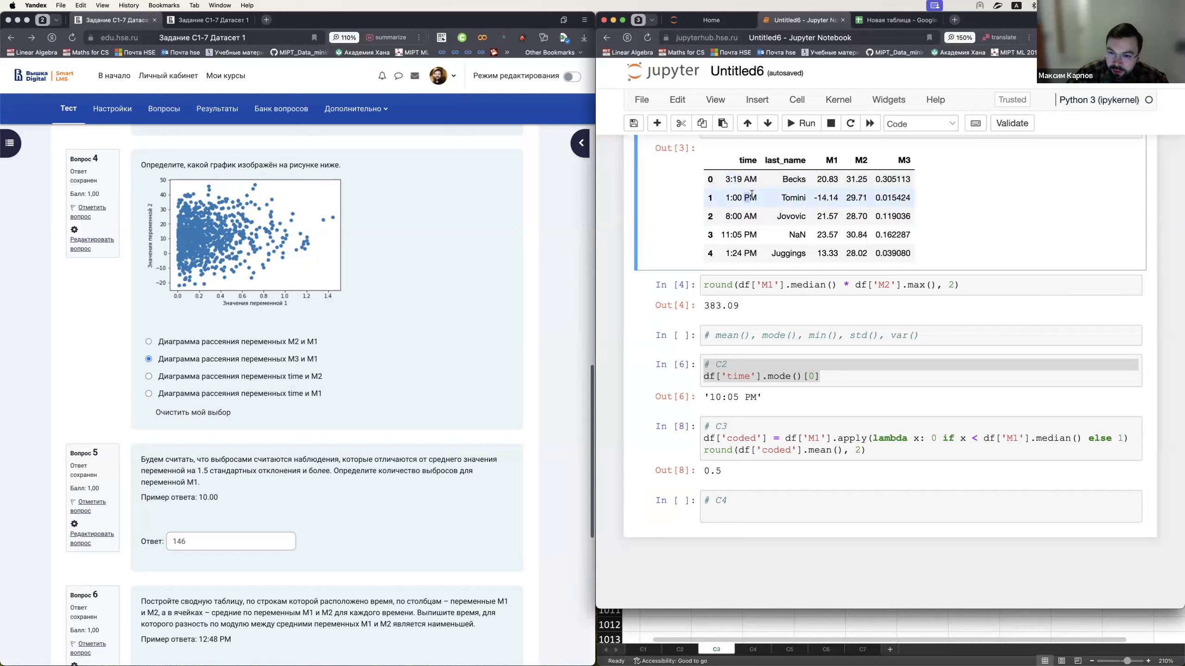
# - Add the line import matplotlib.pyplot as plt below the # C4 comment in the notebook
pyautogui.doubleClick(750, 216)
pyautogui.click(754, 232)
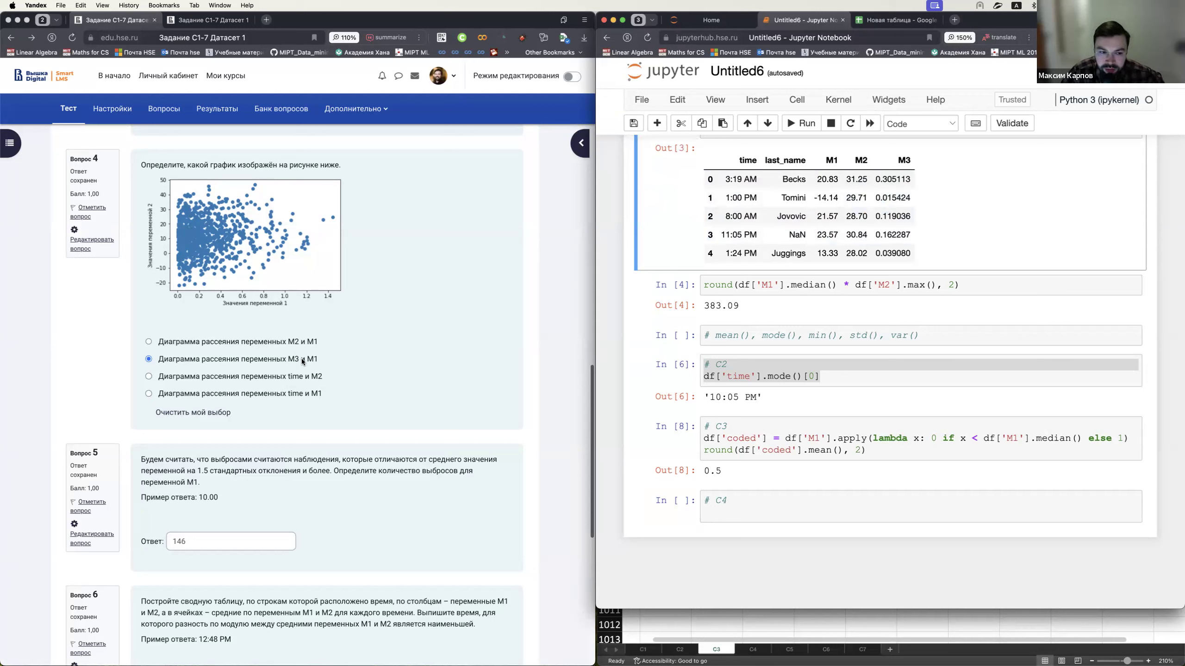
pyautogui.click(778, 512)
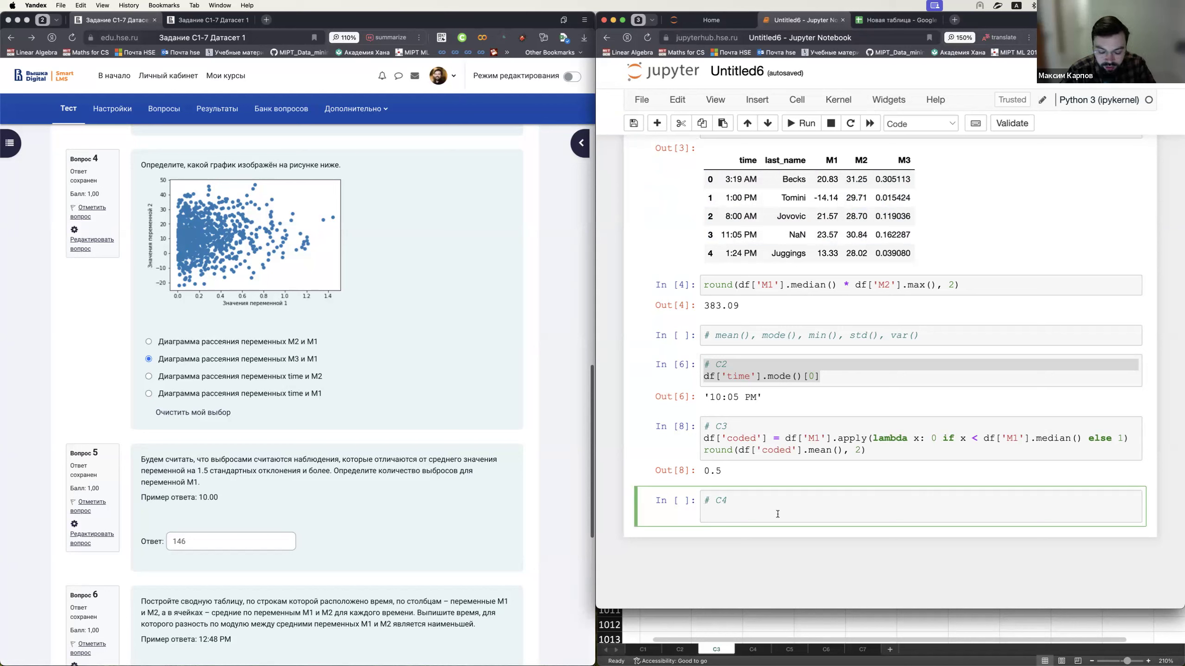
pyautogui.write('import matplotlib.pyplot as plt')
pyautogui.press('Return')
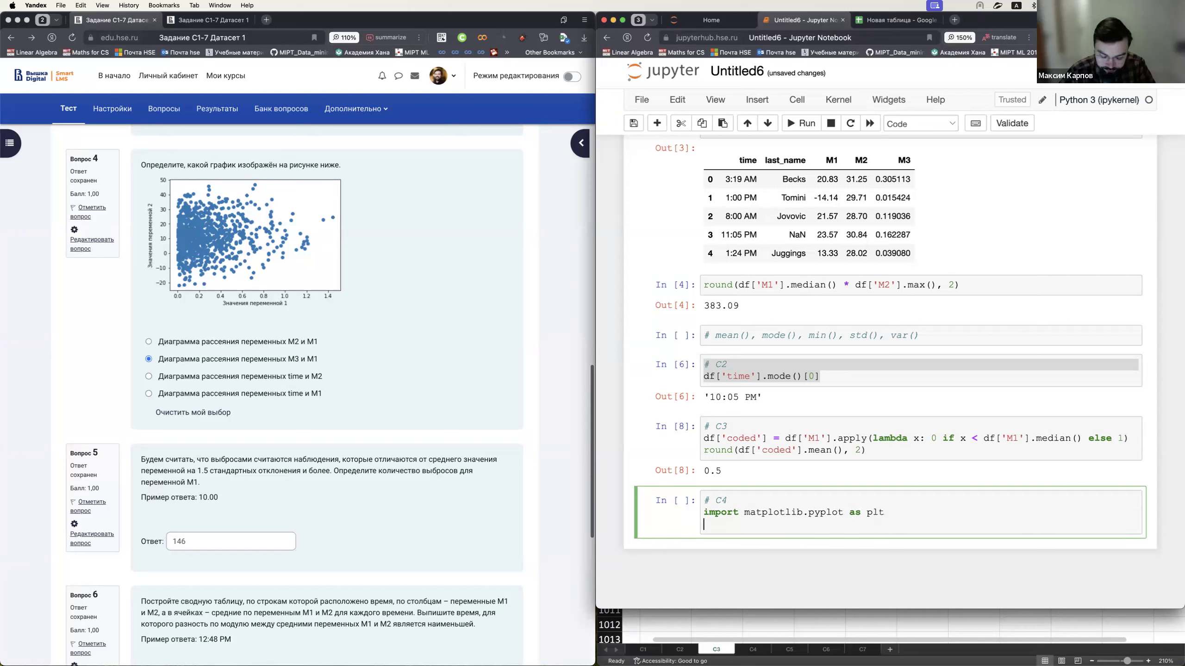
# - Add plt.scatter(df['M2'], df['M1']); to the C4 cell and run it to draw the scatter plot
pyautogui.write('plt.scatter(')
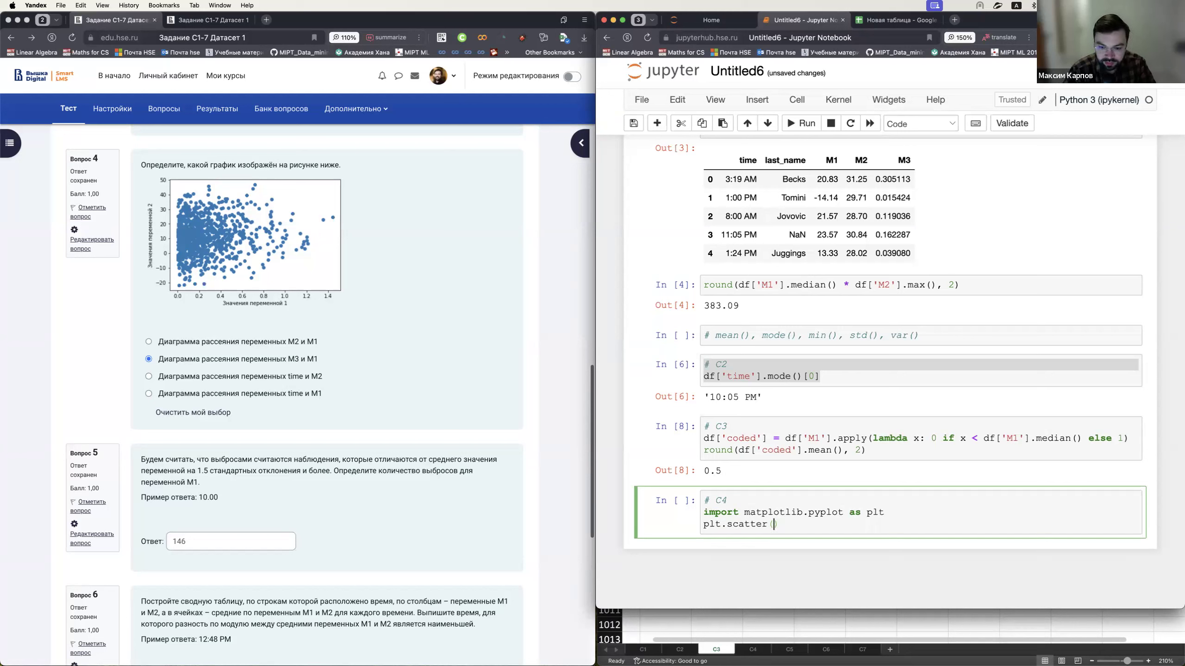
pyautogui.write("df['")
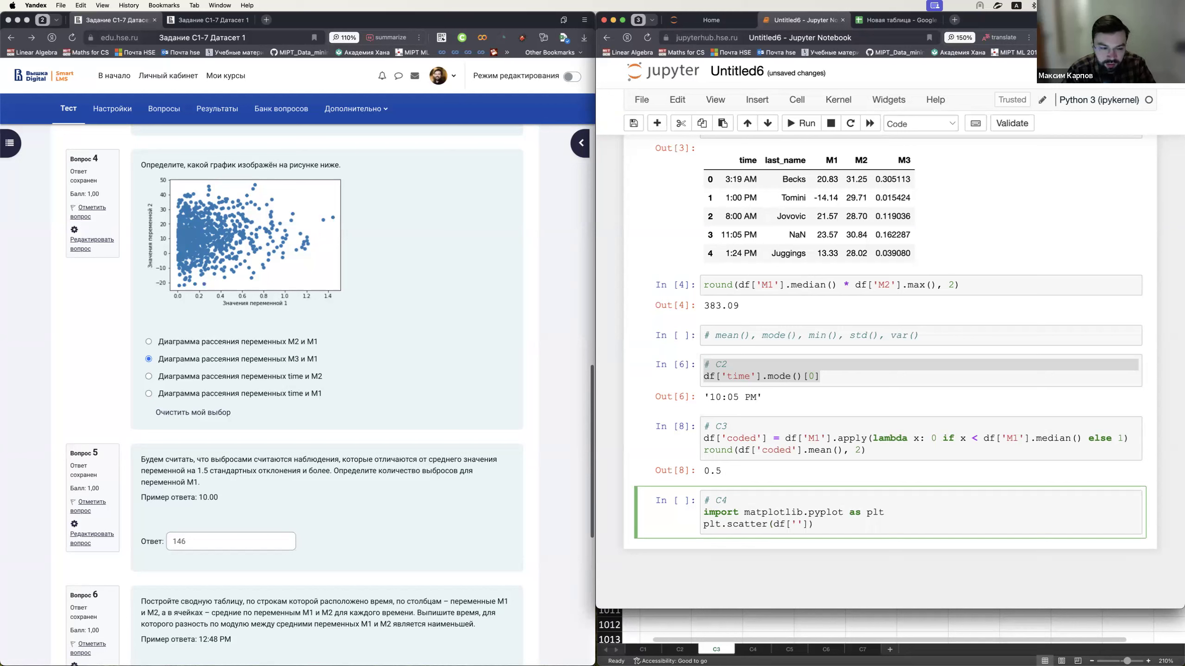
pyautogui.write("M2'], df")
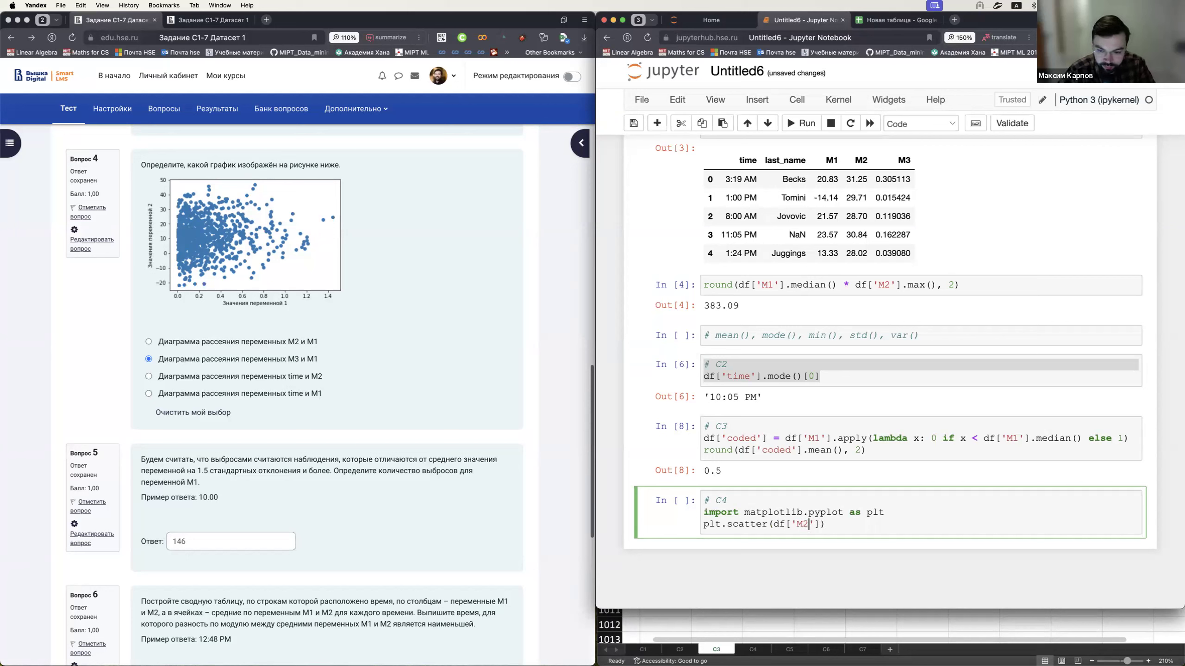
pyautogui.write("['M1")
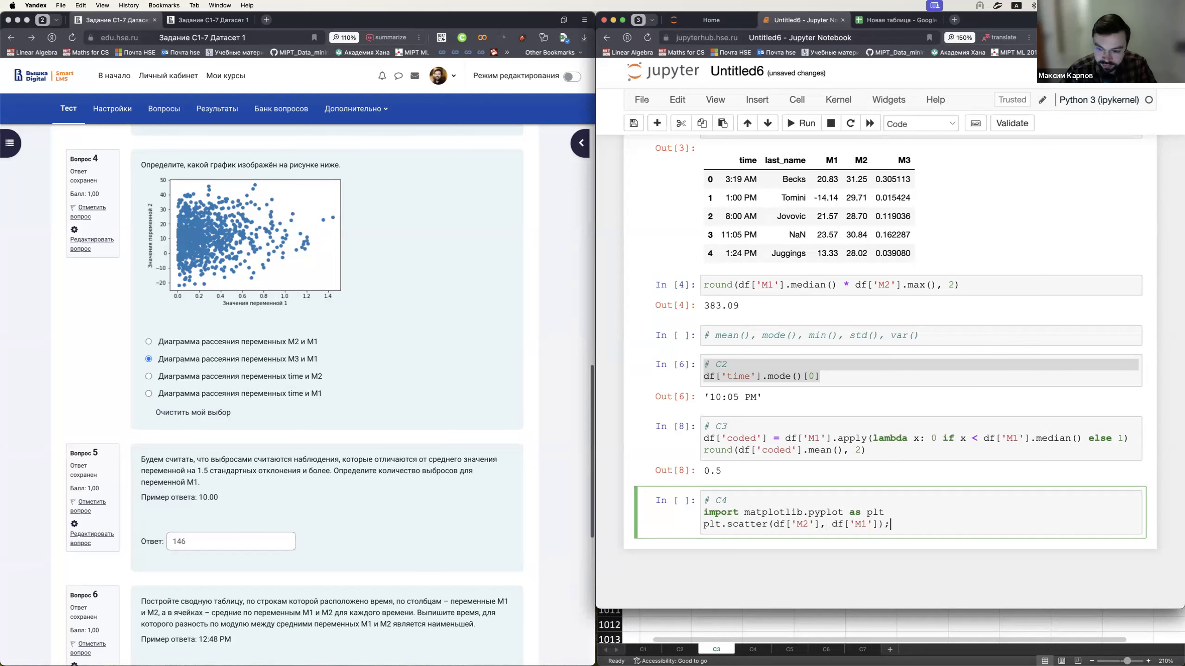
pyautogui.hotkey('shift', 'Return')
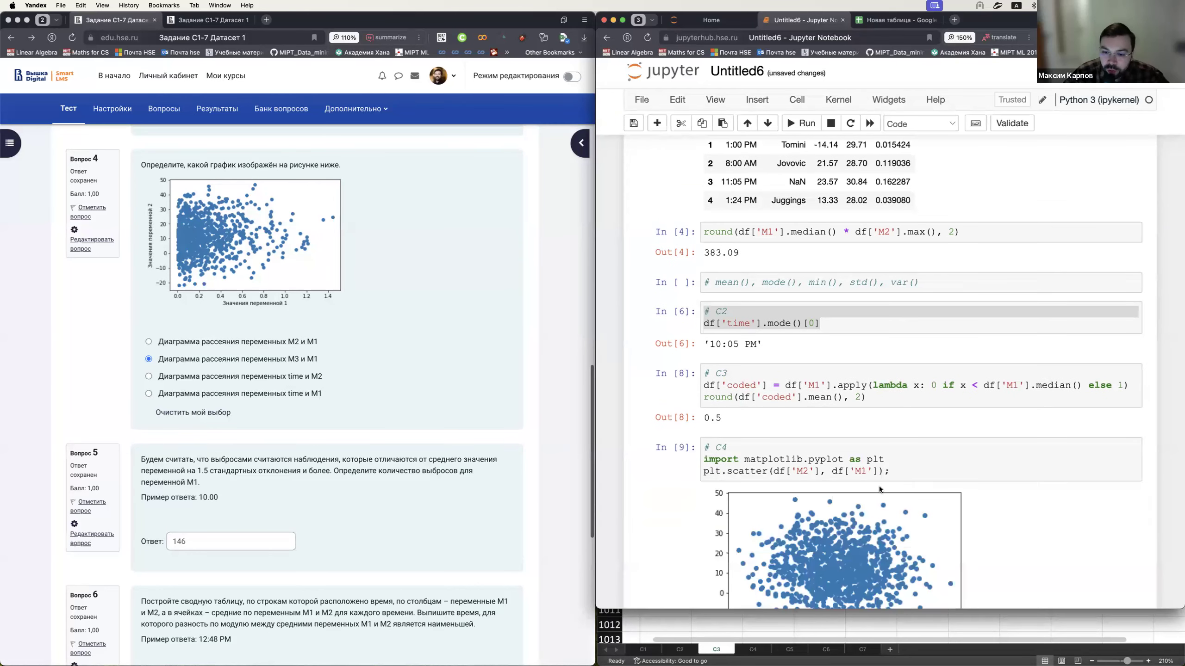
pyautogui.scroll(-3, 765, 420)
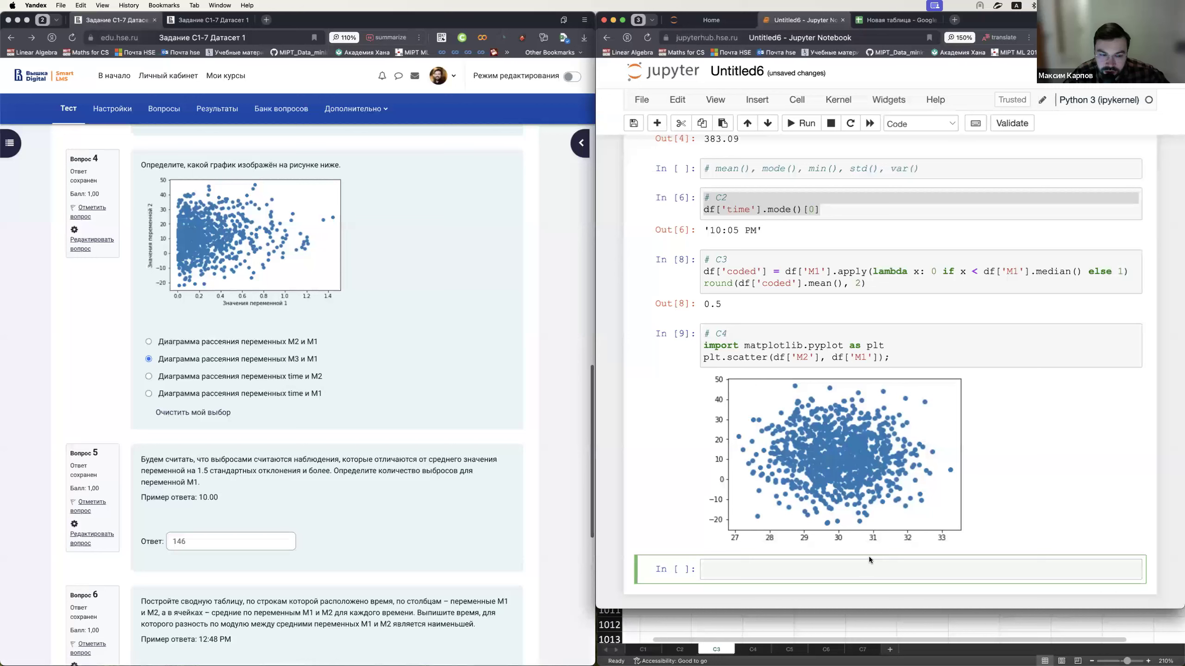
# - Change the scatter plot's first variable to M3 and rerun the C4 cell
pyautogui.click(808, 358)
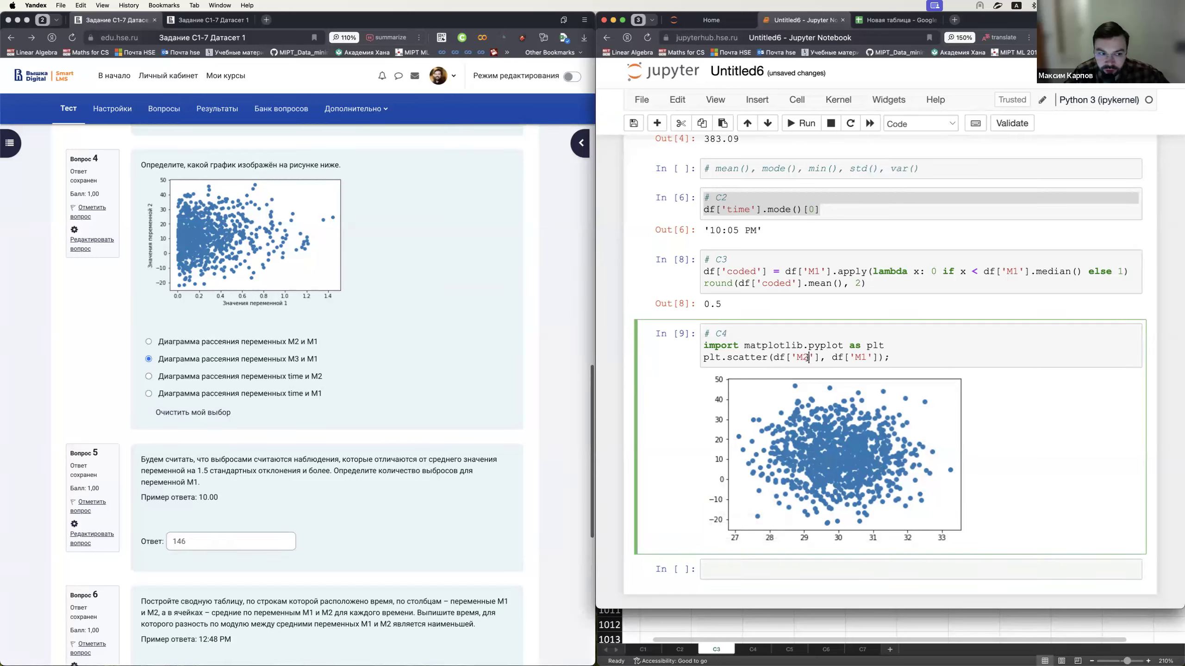
pyautogui.press('BackSpace')
pyautogui.write('3')
pyautogui.hotkey('shift', 'Return')
pyautogui.scroll(-4, 989, 489)
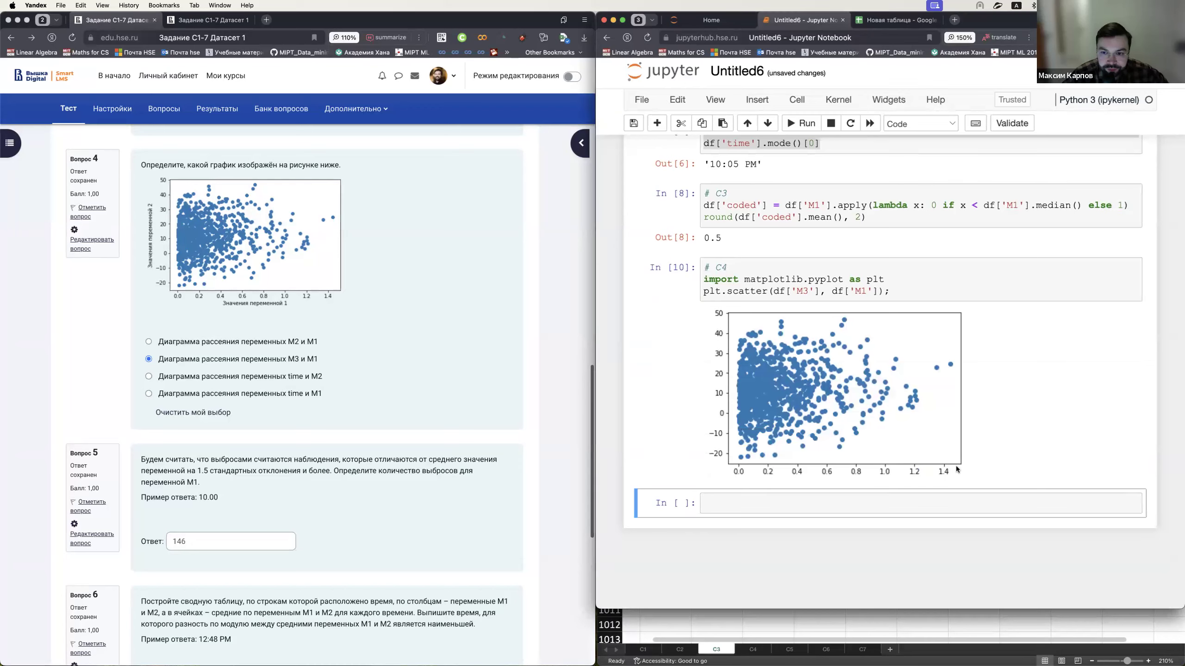
# - Switch to the Excel workbook and, on sheet C4, delete the index, time and last_name columns
pyautogui.click(749, 647)
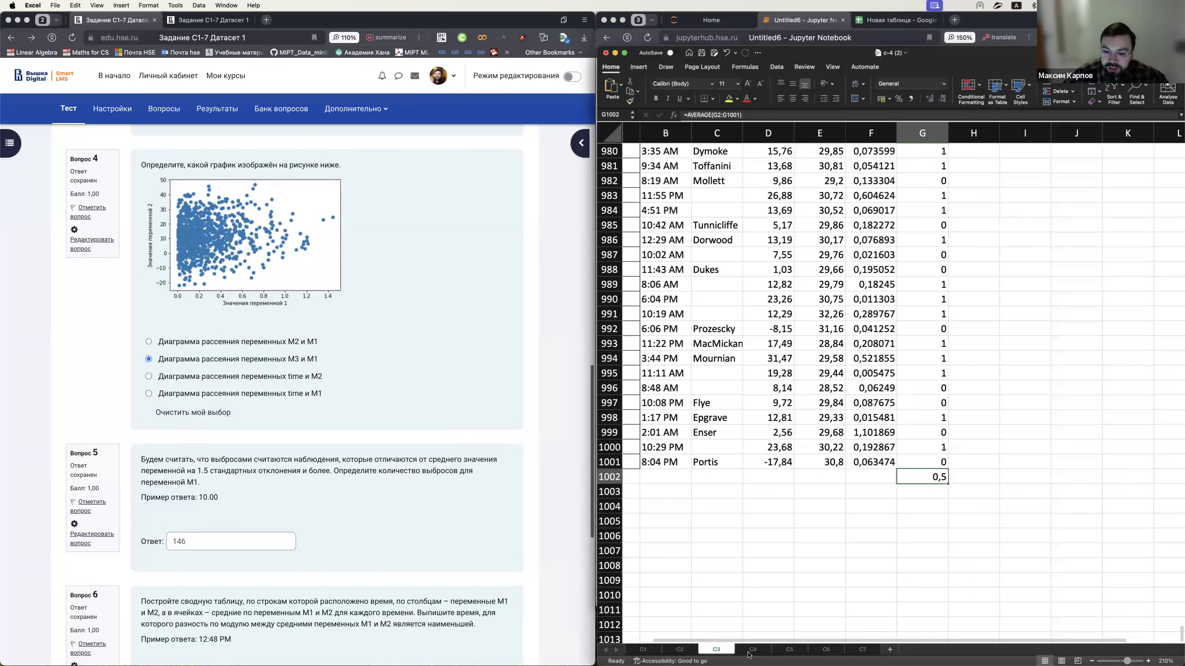
pyautogui.click(749, 648)
pyautogui.scroll(-1, 777, 360)
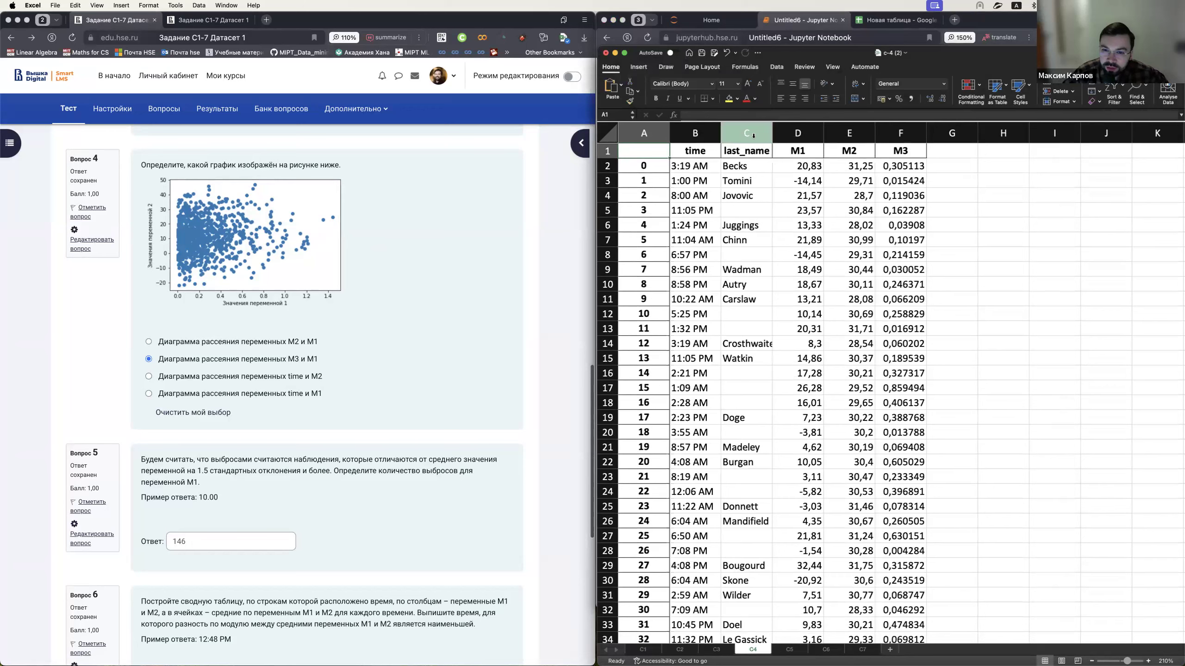
pyautogui.moveTo(753, 135); pyautogui.dragTo(658, 135)
pyautogui.rightClick(658, 135)
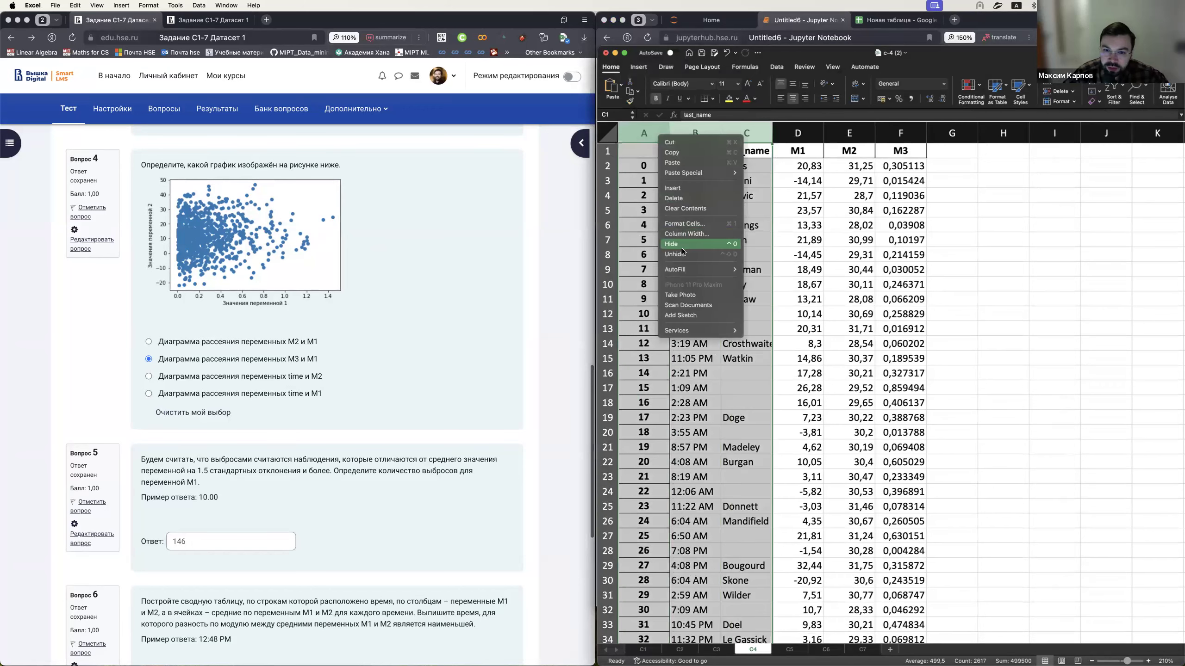
pyautogui.click(677, 198)
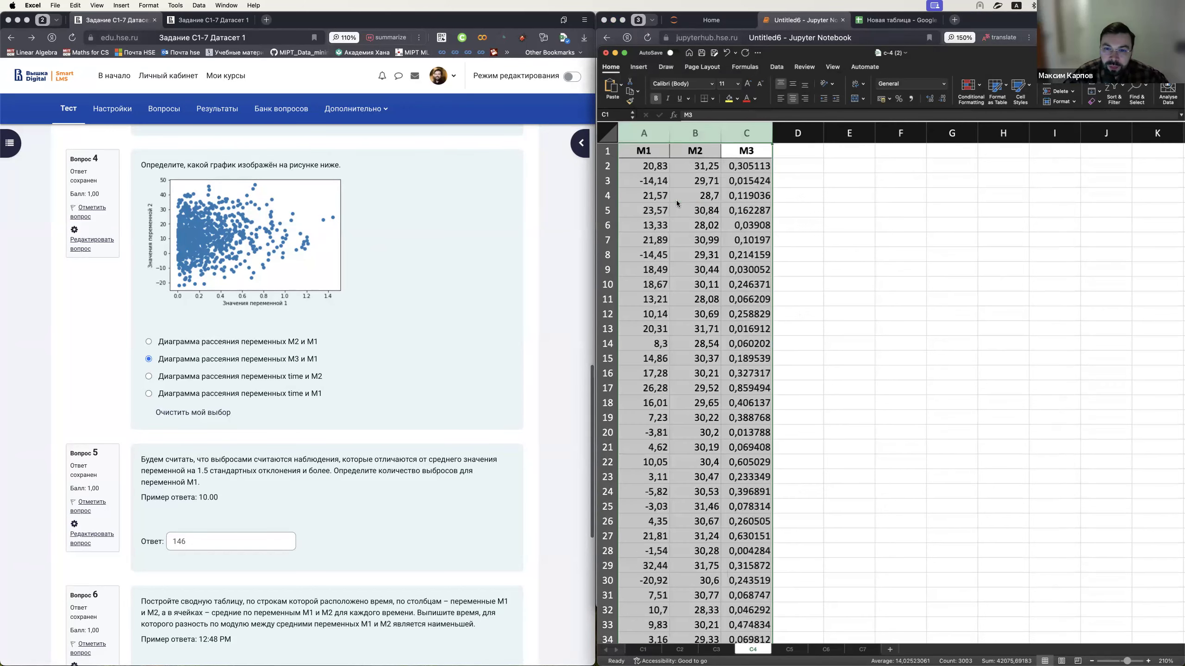
pyautogui.click(833, 203)
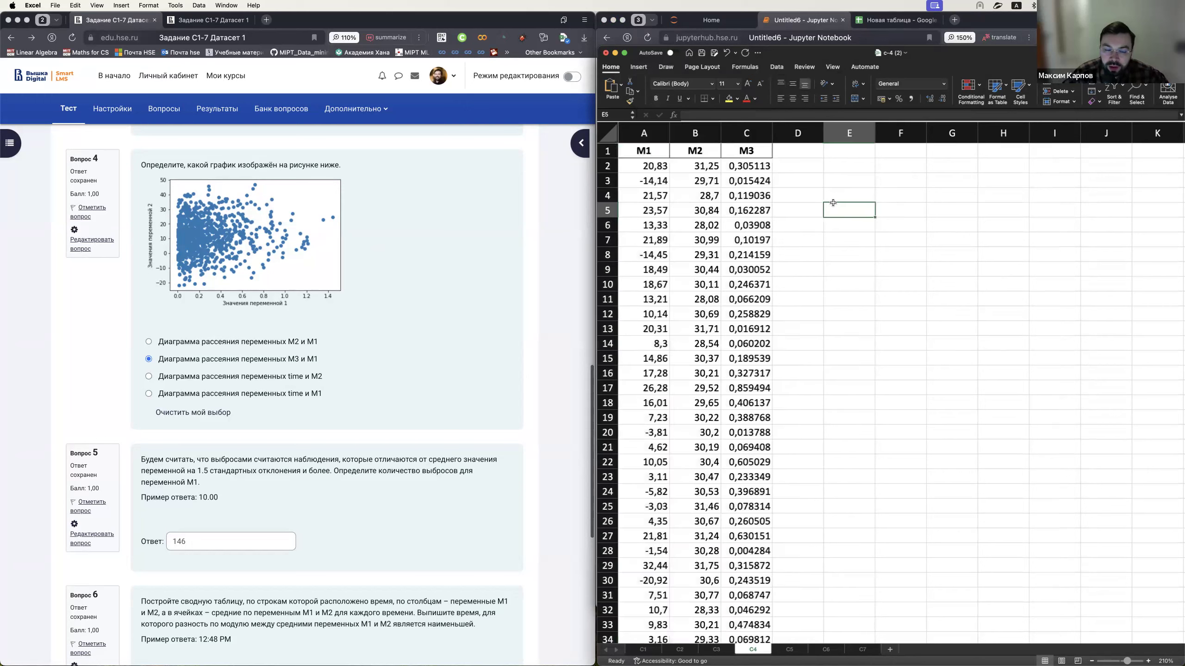
# - Compare the variable order in question 4's answer options for the M3–M1 and M2–M1 scatter plots, then return to Excel
pyautogui.click(281, 345)
pyautogui.moveTo(288, 359); pyautogui.dragTo(319, 359)
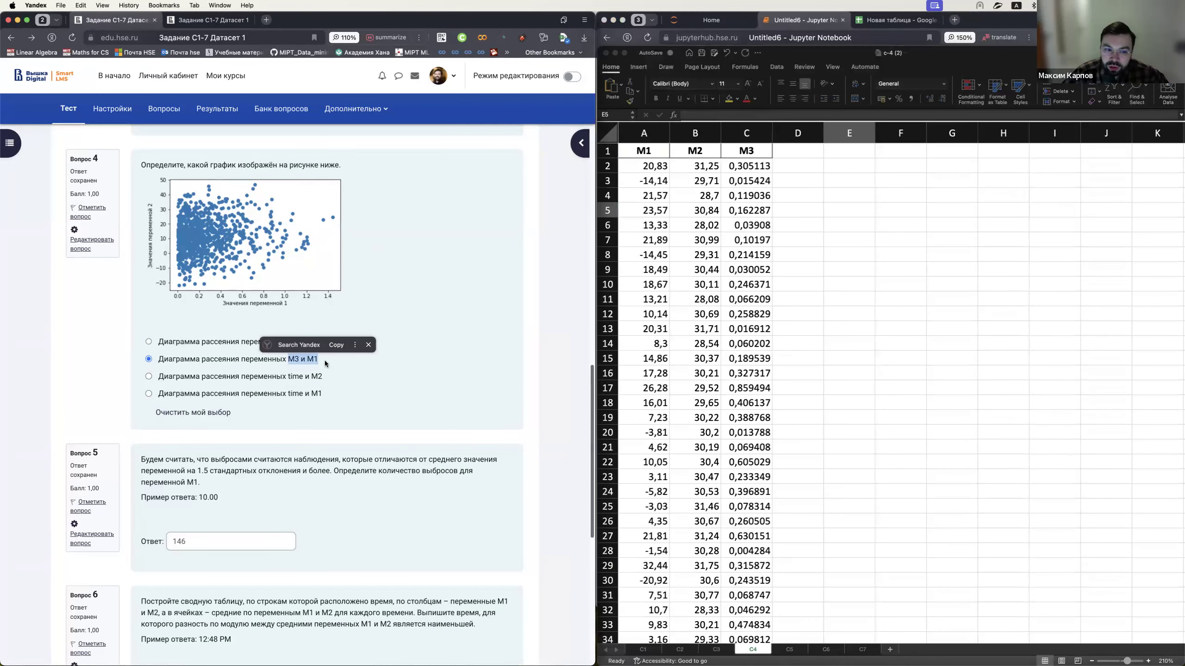
pyautogui.click(284, 363)
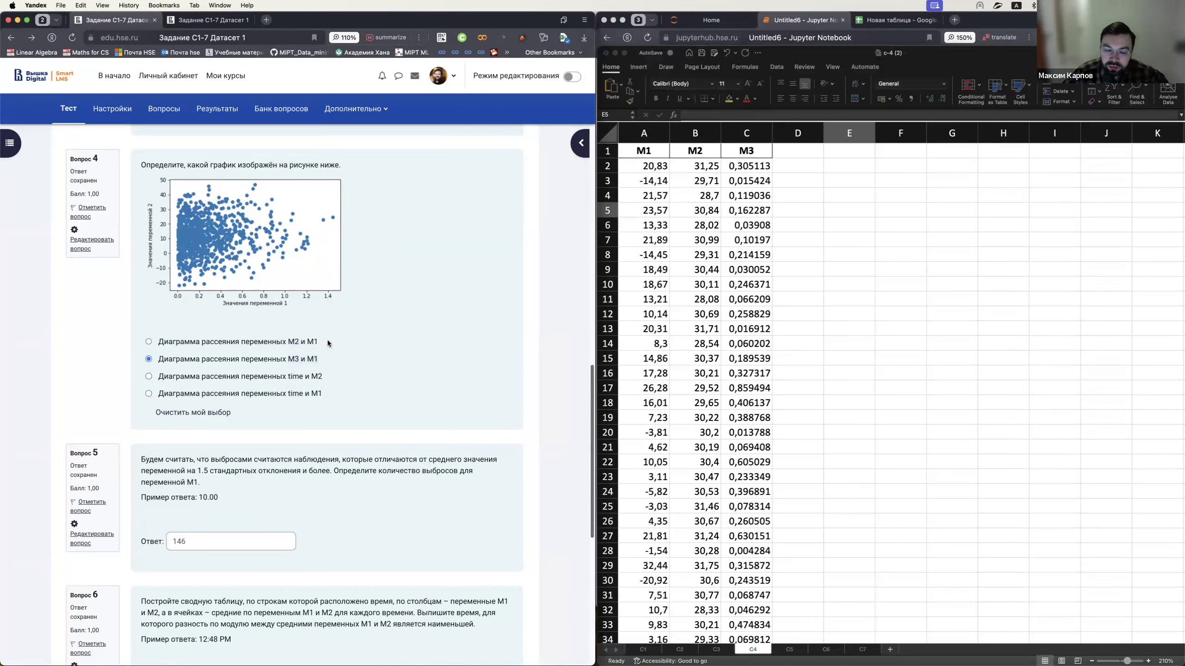
pyautogui.moveTo(328, 344); pyautogui.dragTo(288, 342)
pyautogui.press('super+Tab')
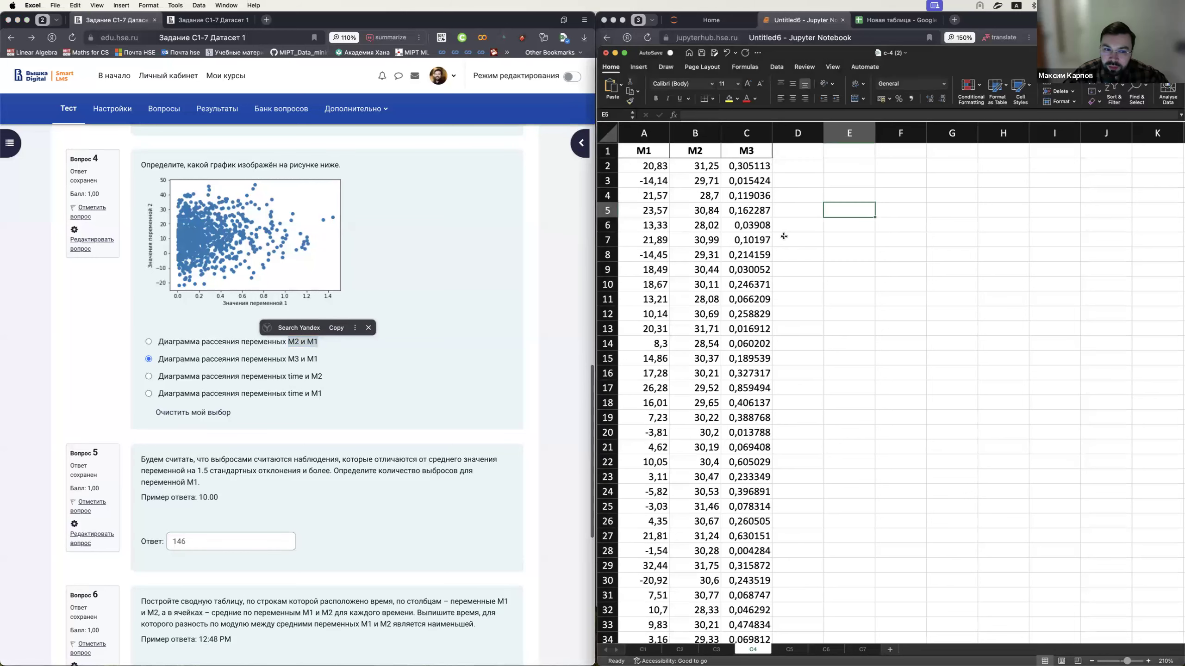
pyautogui.rightClick(699, 135)
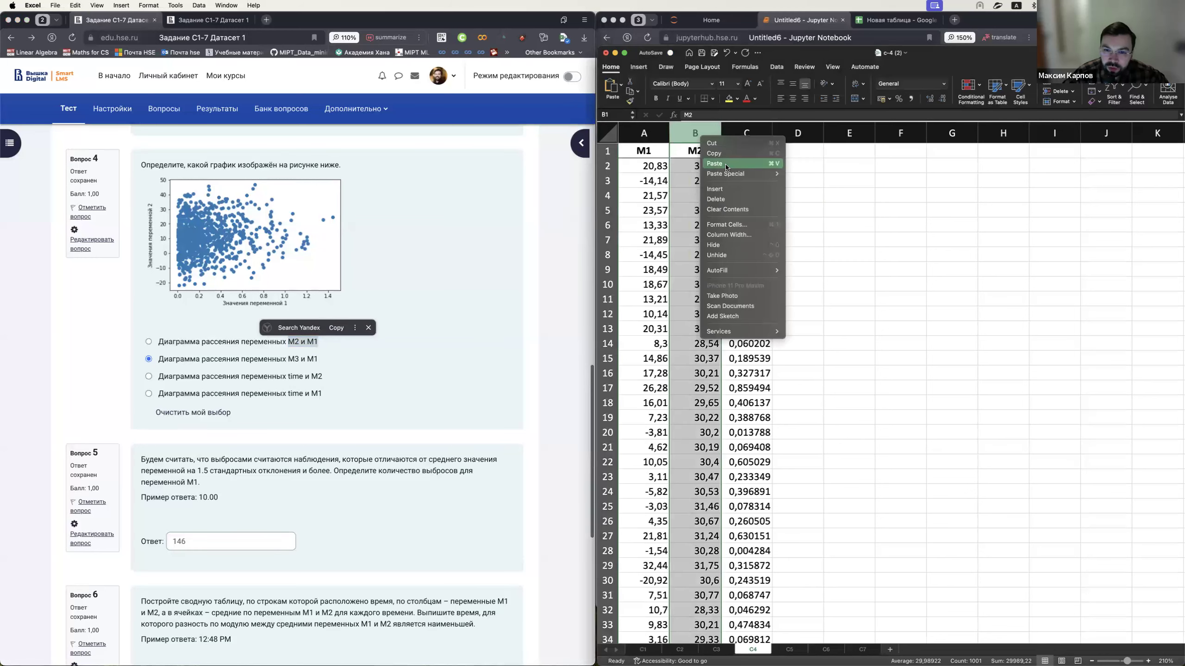
pyautogui.click(726, 190)
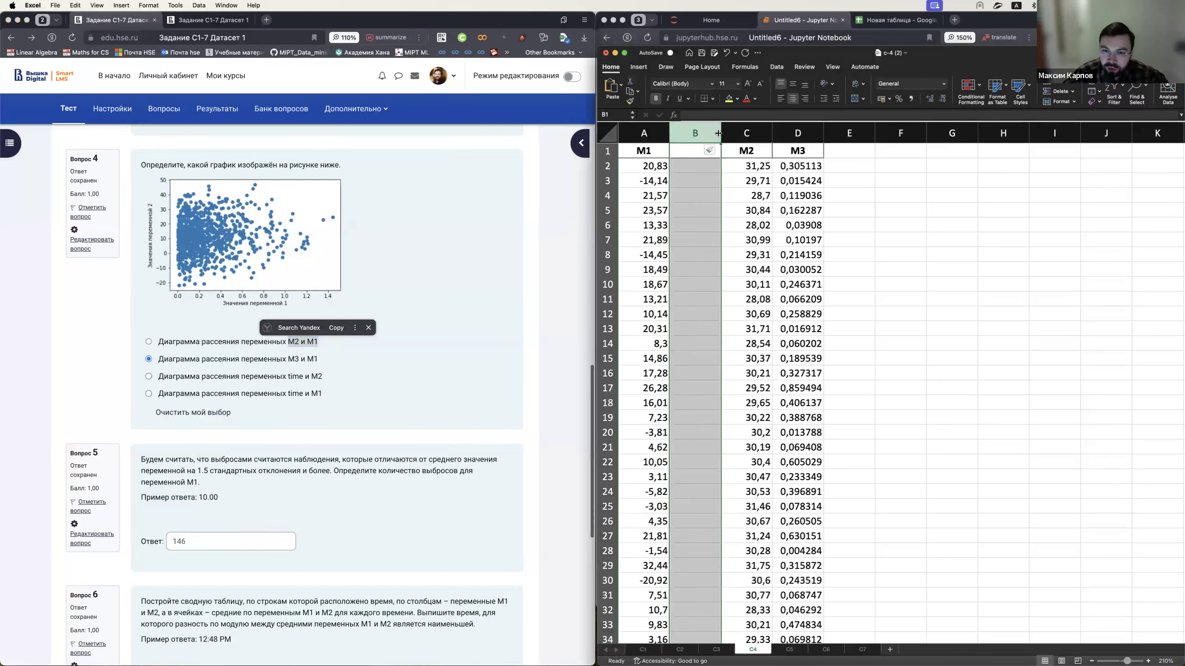
pyautogui.rightClick(696, 280)
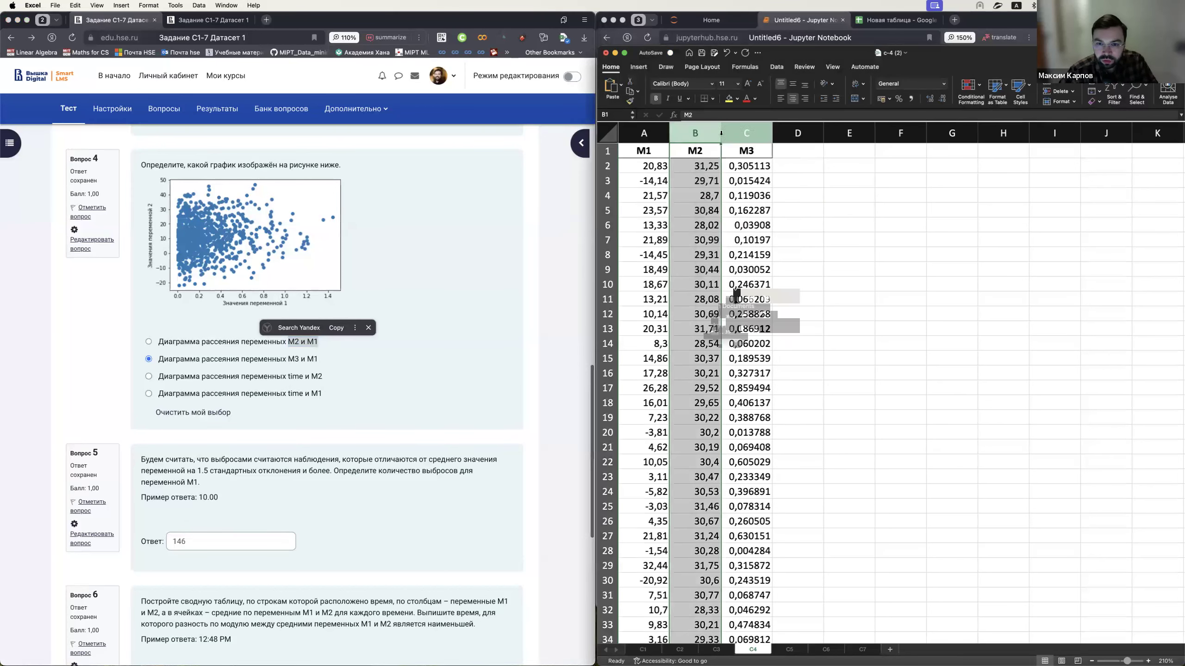
pyautogui.click(714, 336)
# - Insert a blank column between M2 and M3 and copy the M1 column into it
pyautogui.rightClick(746, 133)
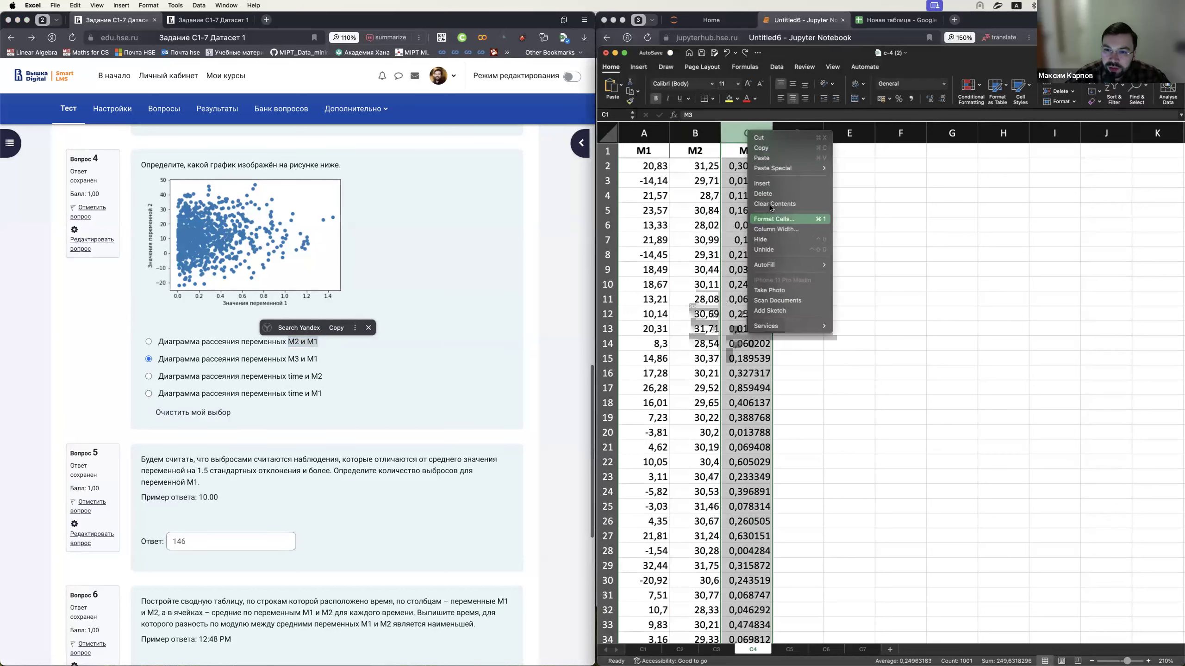
pyautogui.click(764, 184)
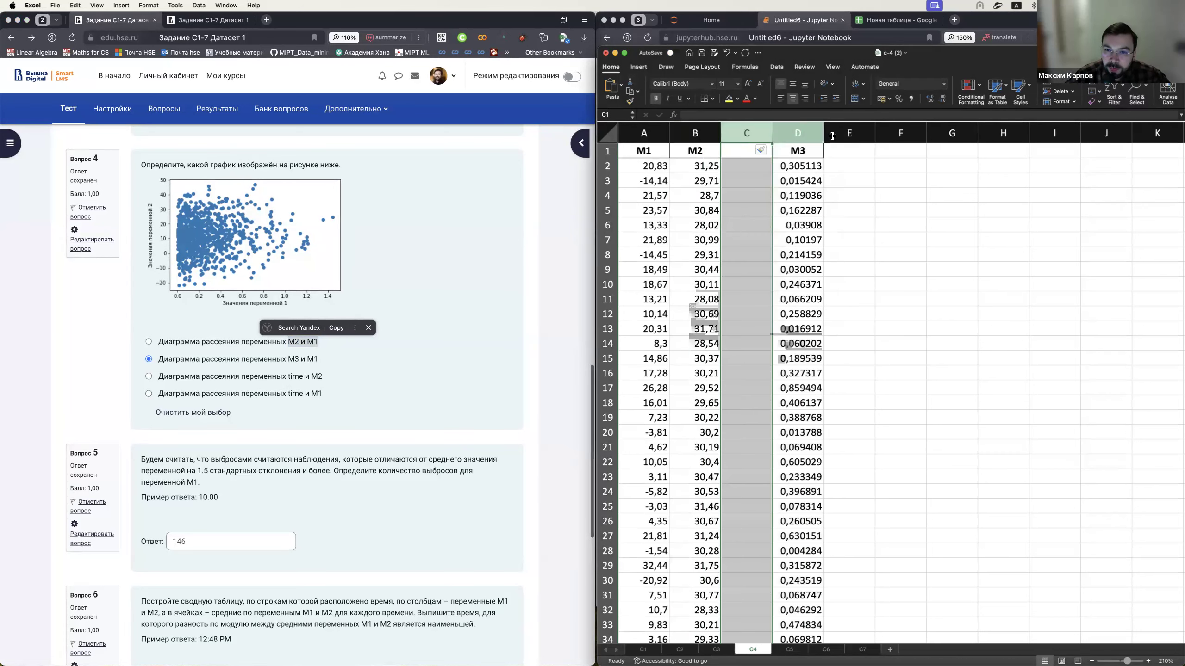
pyautogui.click(646, 135)
pyautogui.press('super+c')
pyautogui.click(740, 153)
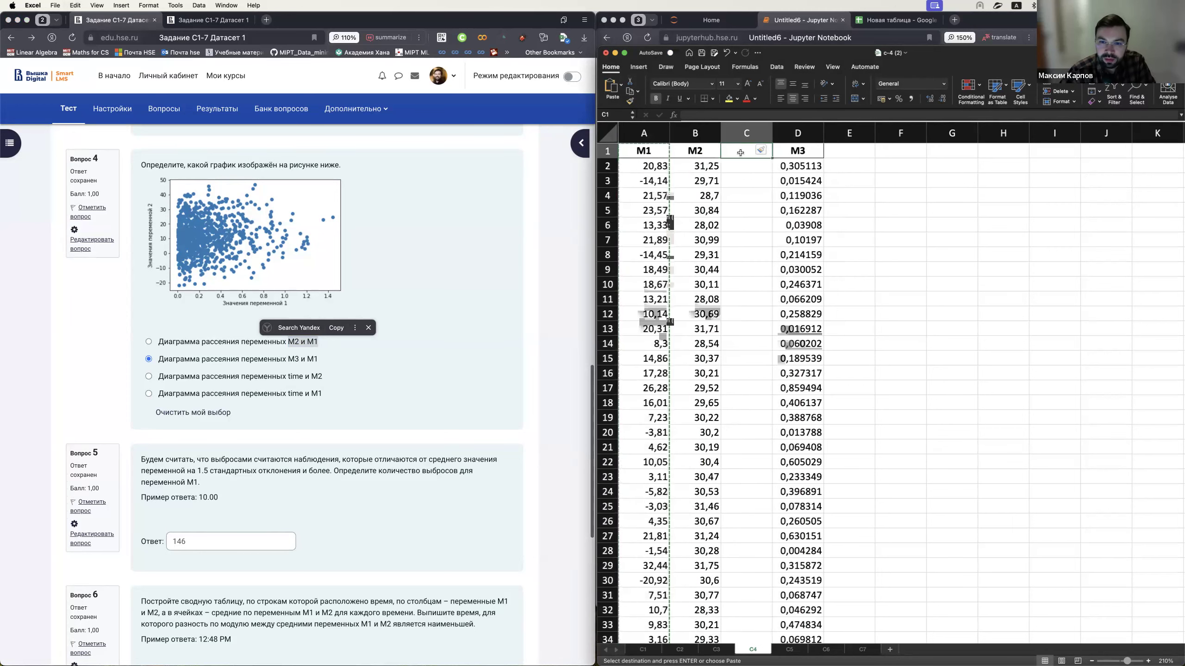
pyautogui.press('super+v')
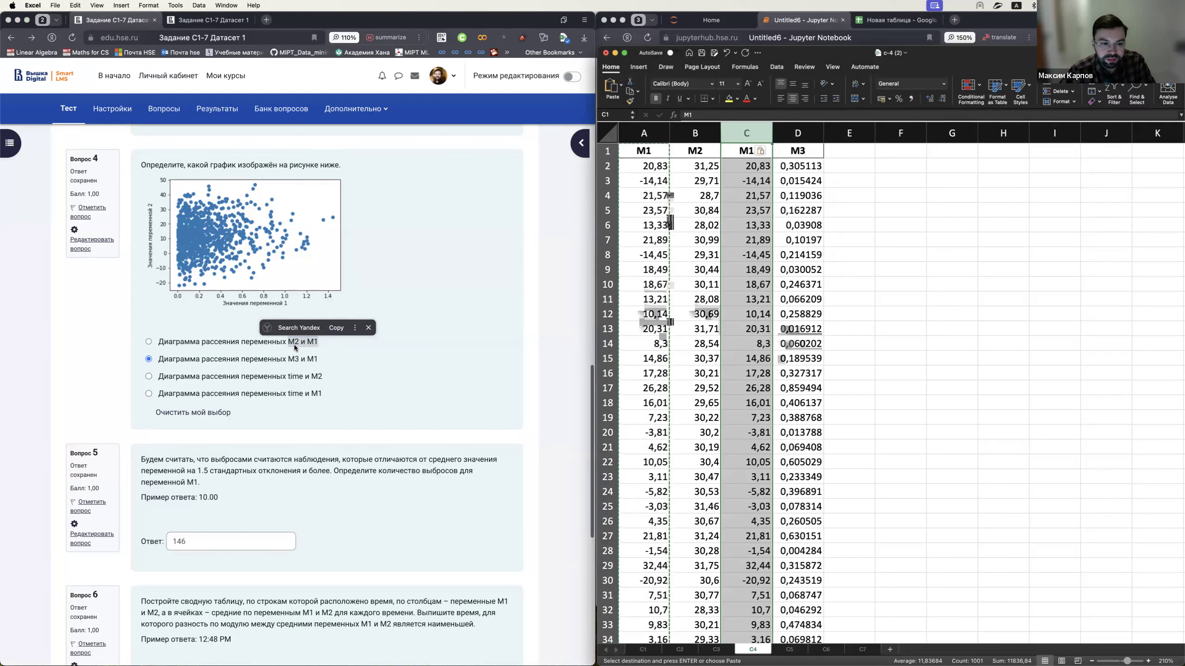
# - Delete the original M1 column A so that M2 comes directly before the copied M1
pyautogui.click(674, 161)
pyautogui.click(647, 134)
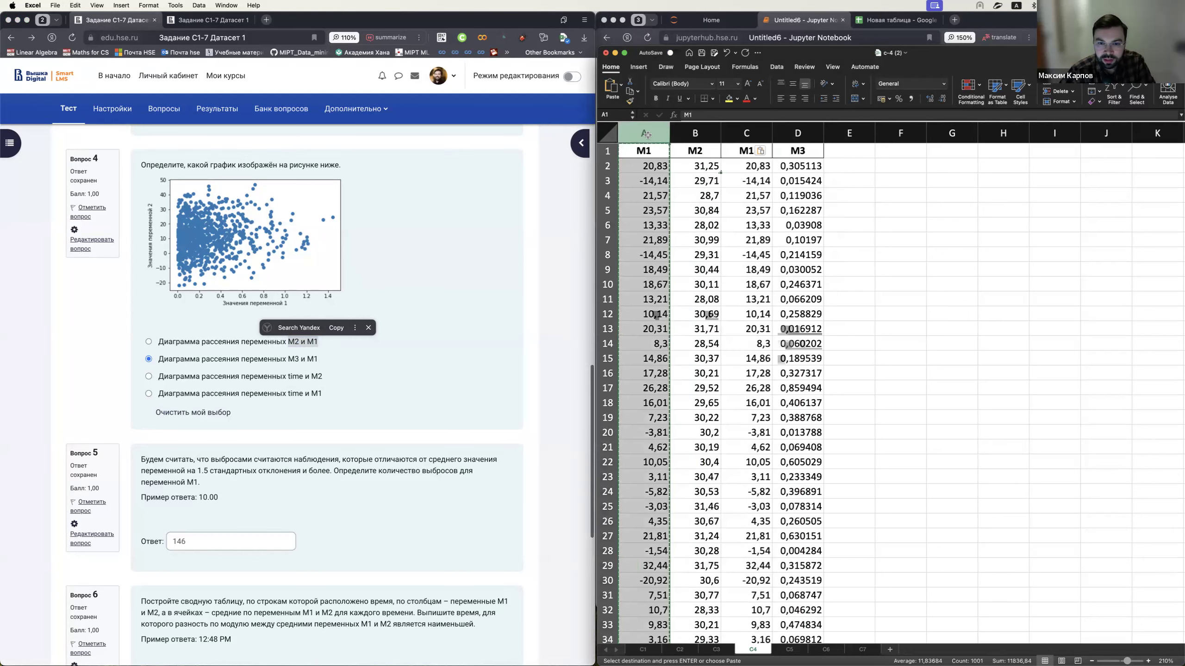
pyautogui.rightClick(649, 135)
pyautogui.click(676, 198)
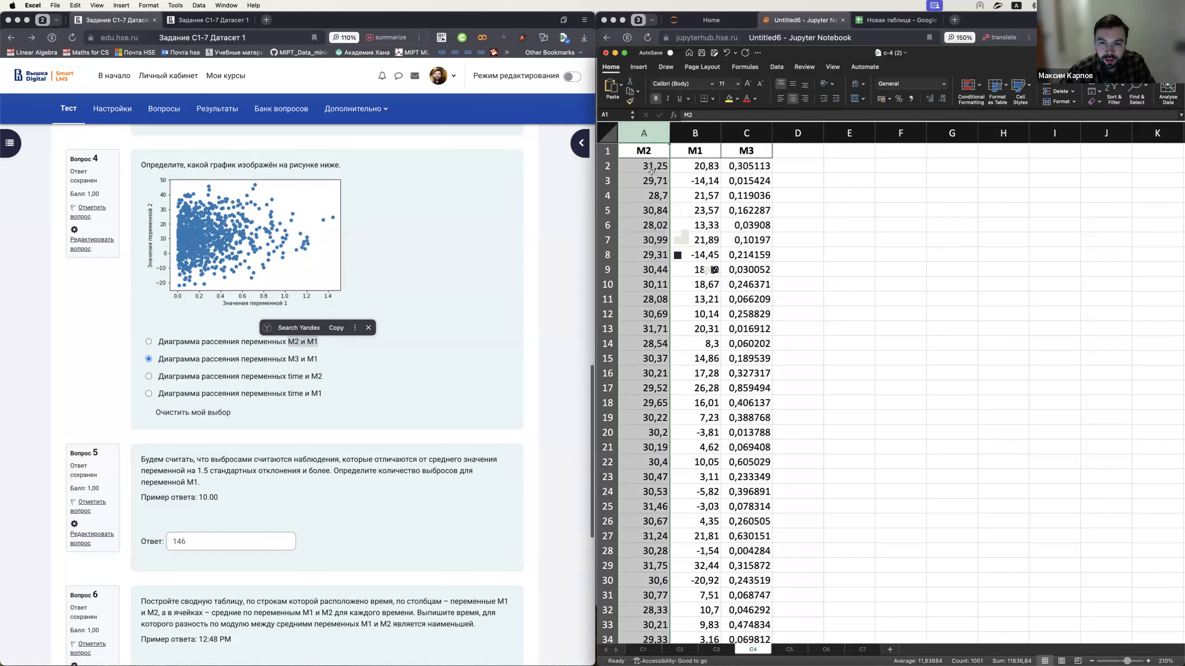
# - Copy the M1 column into column D, directly after M3, and switch back to the quiz
pyautogui.click(789, 153)
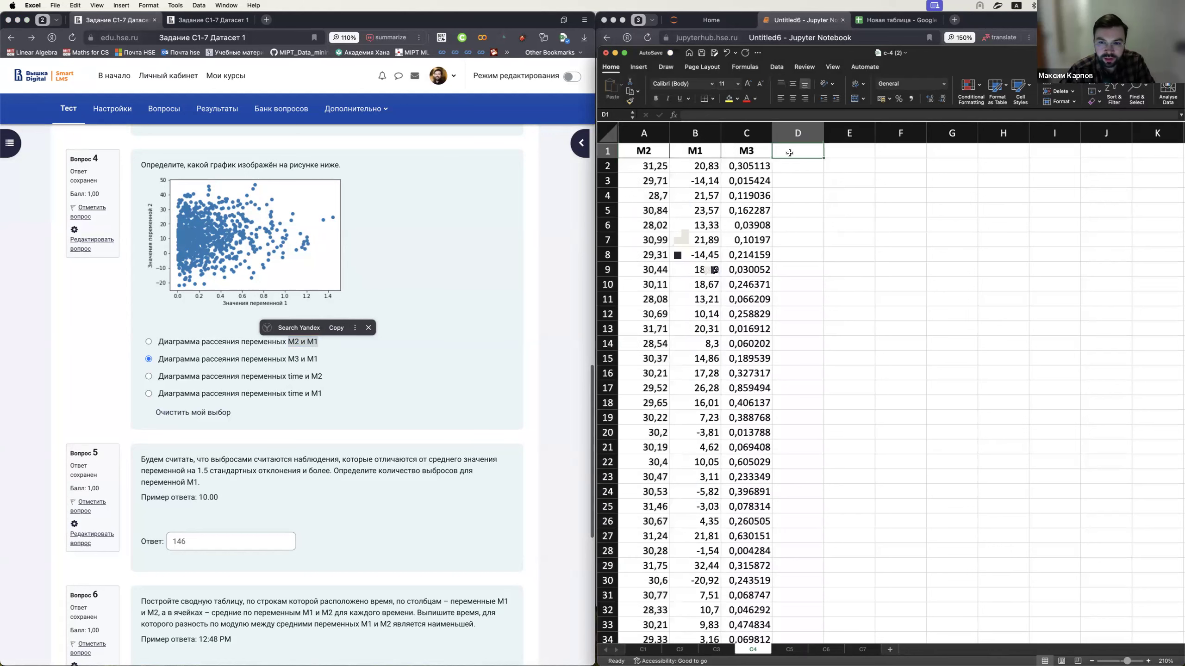
pyautogui.click(693, 147)
pyautogui.press('cmd+c')
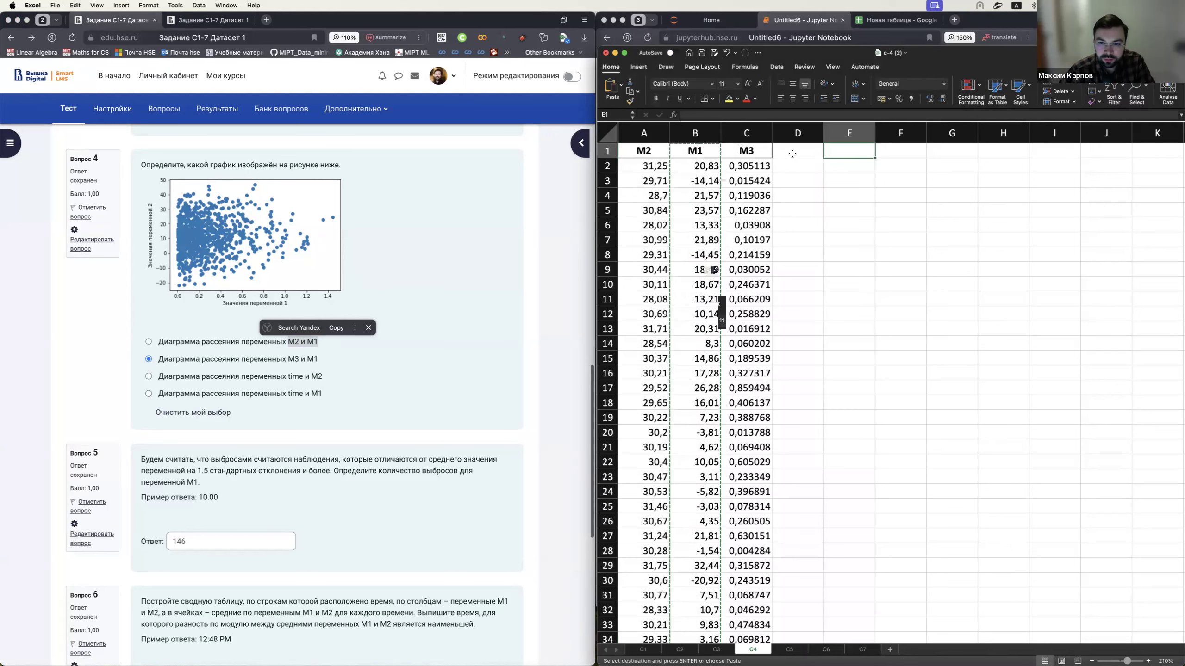
pyautogui.click(791, 156)
pyautogui.press('cmd+v')
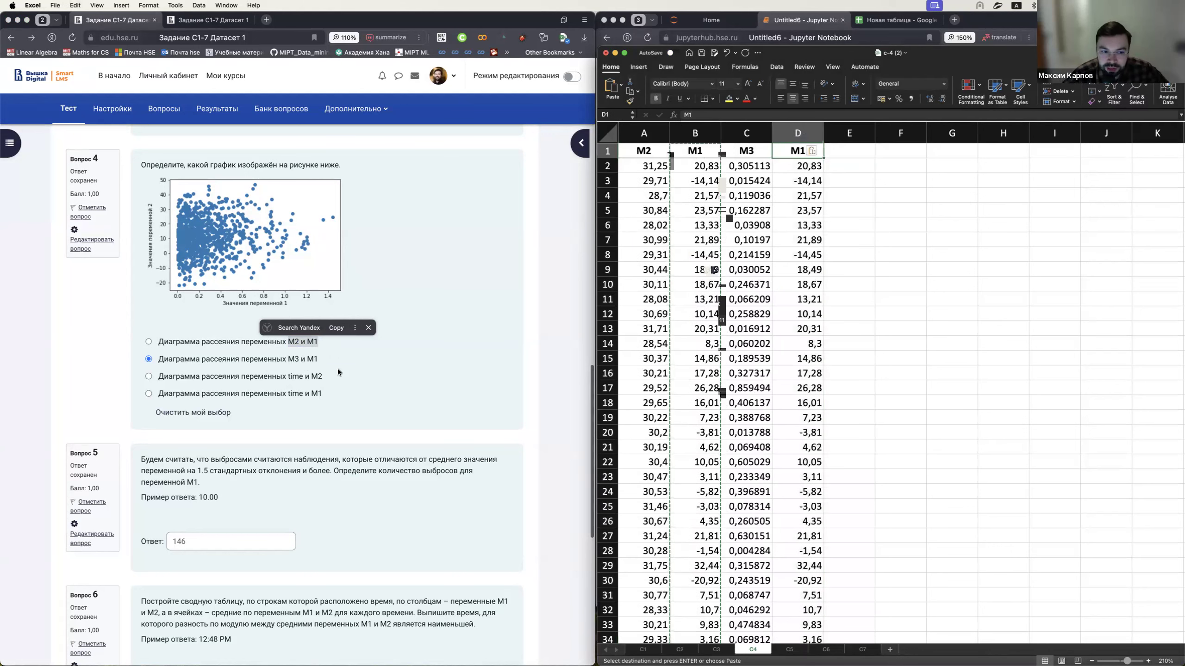
pyautogui.press('cmd+Tab')
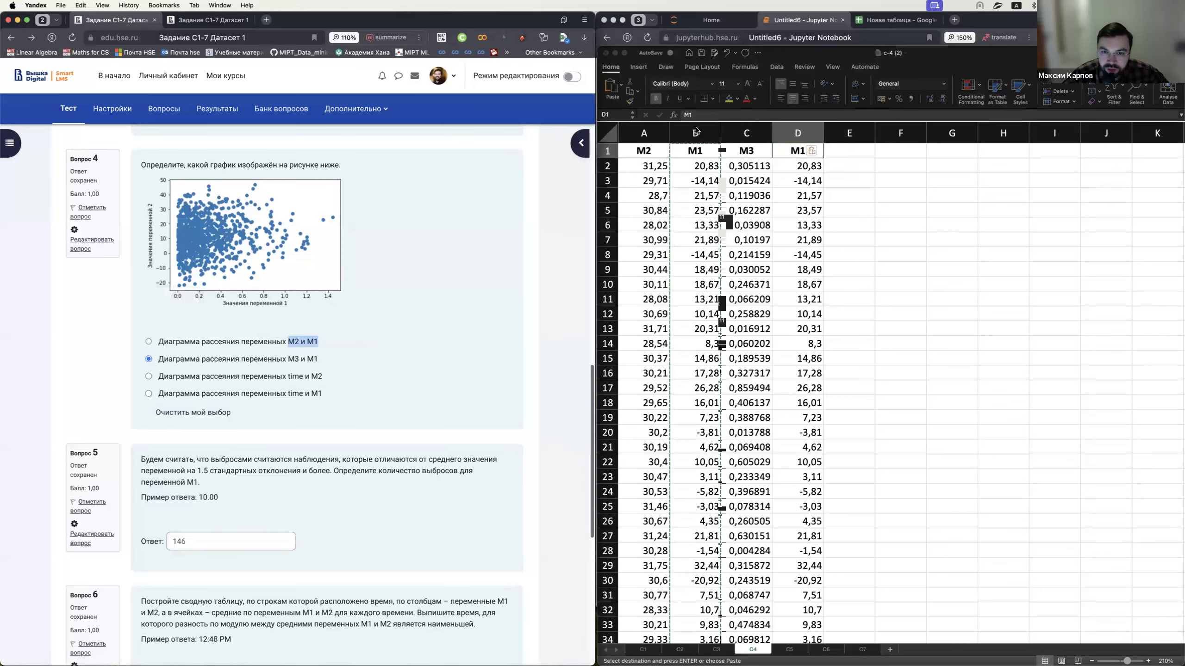
# - Switch to Excel and insert a plain scatter chart of columns A and B (M2 and M1) on sheet C4
pyautogui.press('cmd+Tab')
pyautogui.moveTo(653, 136); pyautogui.dragTo(708, 135)
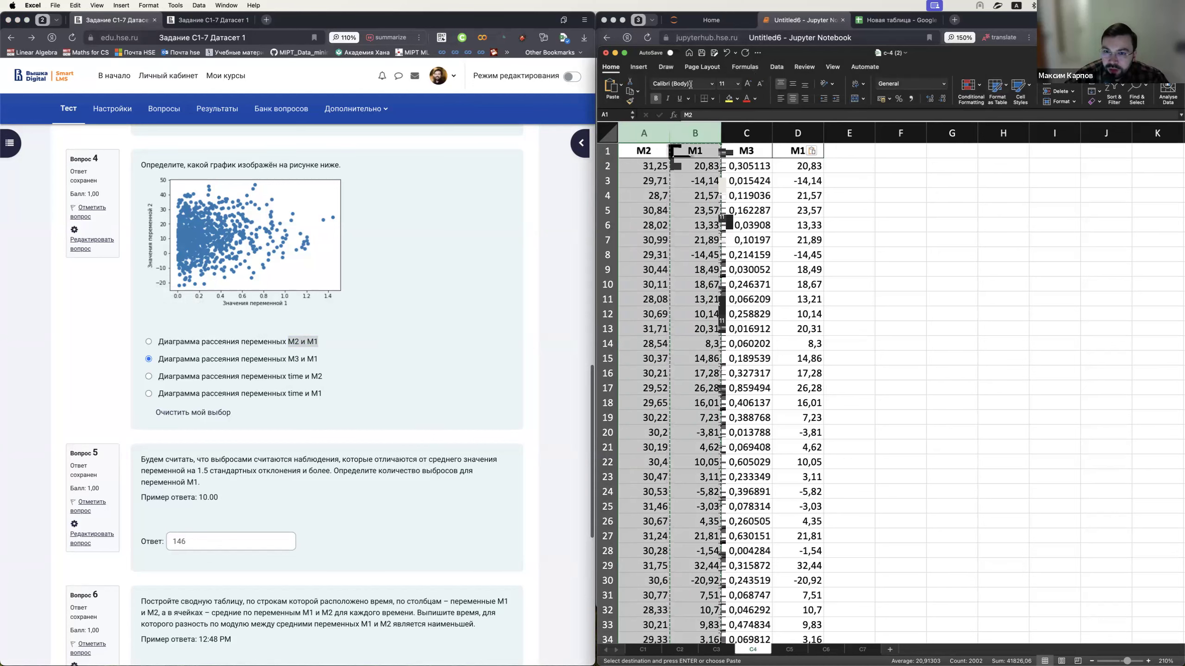
pyautogui.click(639, 68)
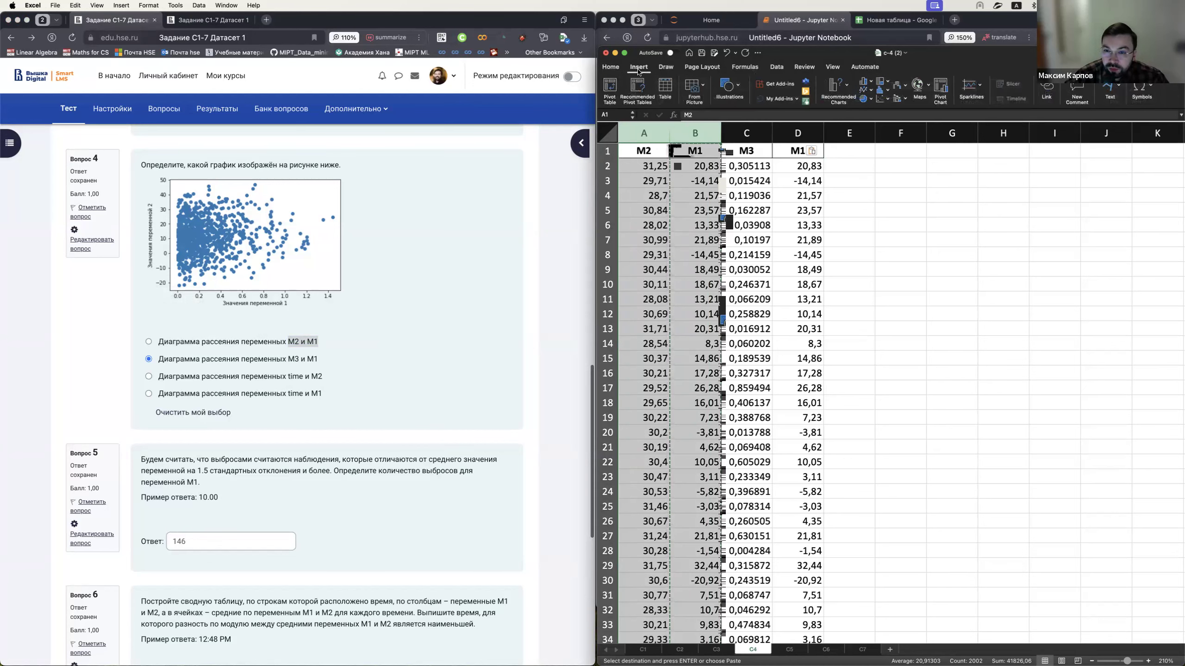
pyautogui.click(889, 100)
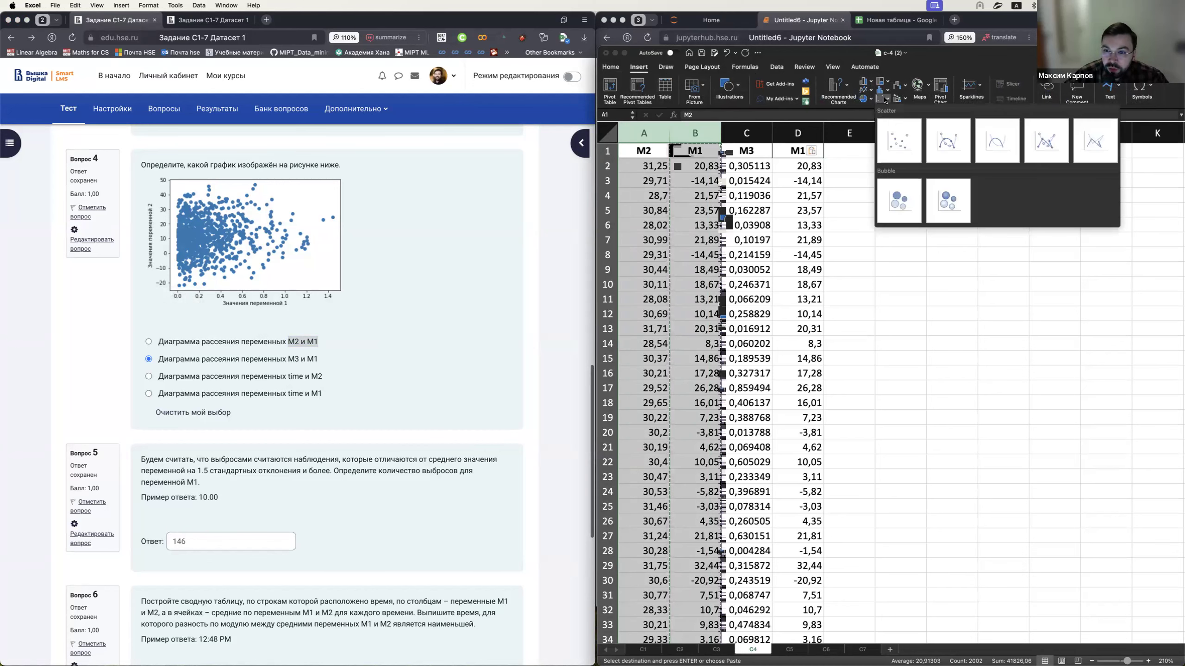
pyautogui.click(898, 140)
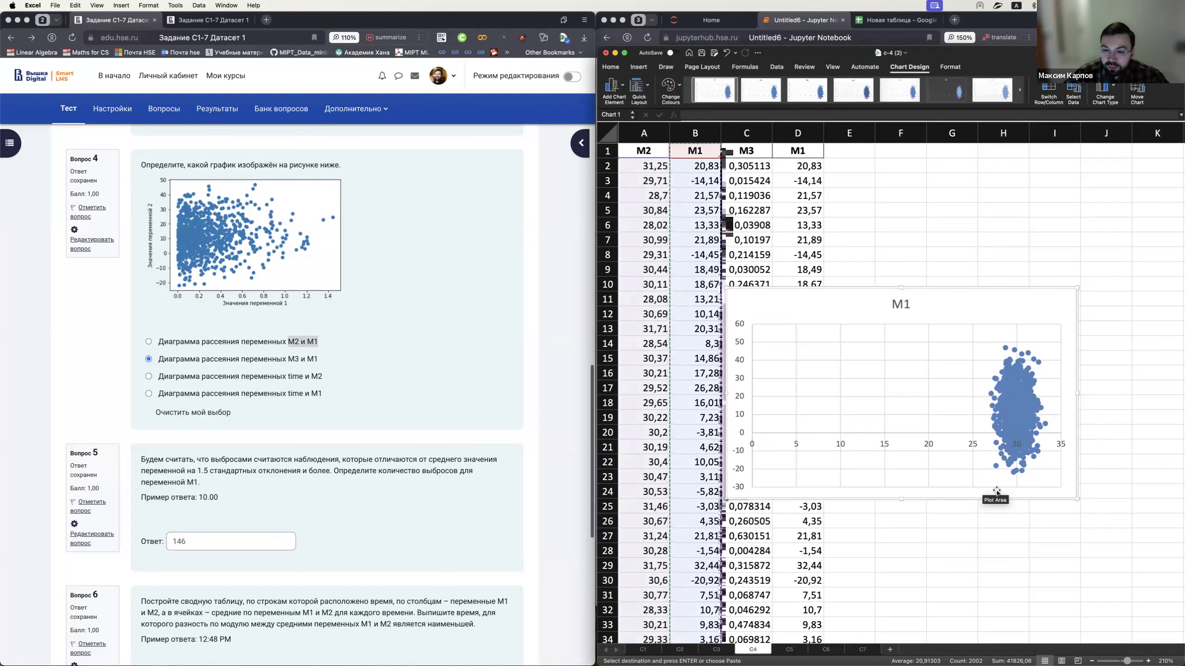
# - Try widening the M2–M1 scatter chart, undo the resize, and delete the chart
pyautogui.moveTo(1010, 465)
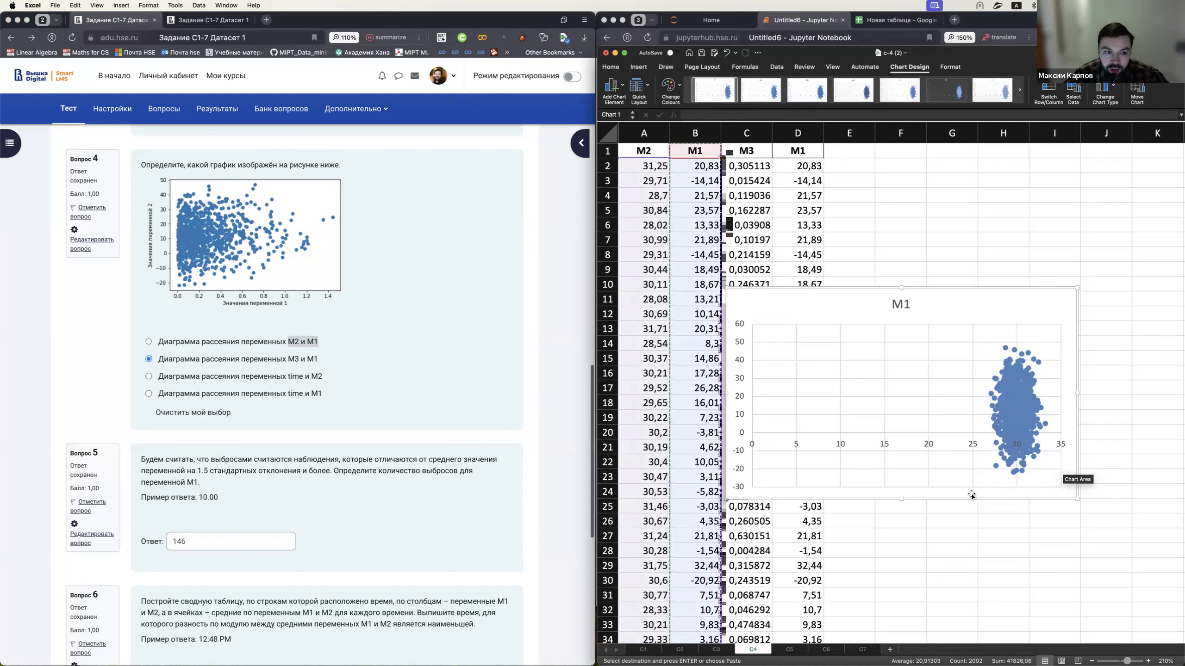
pyautogui.moveTo(1078, 392); pyautogui.dragTo(1156, 392)
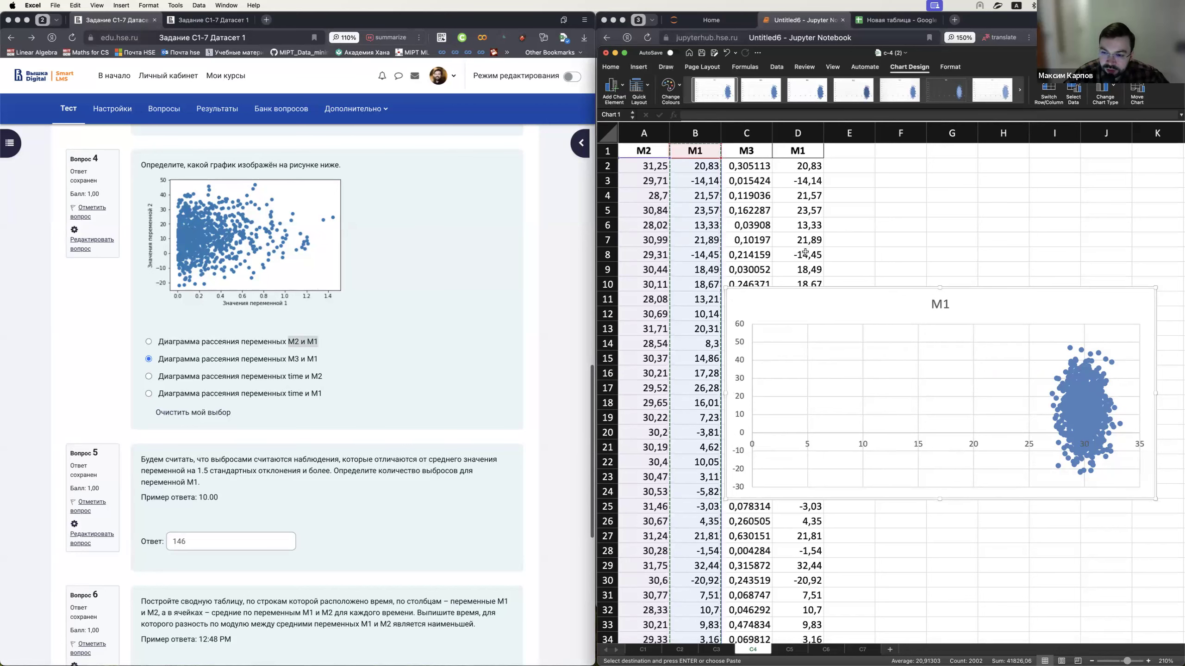
pyautogui.press('super+c')
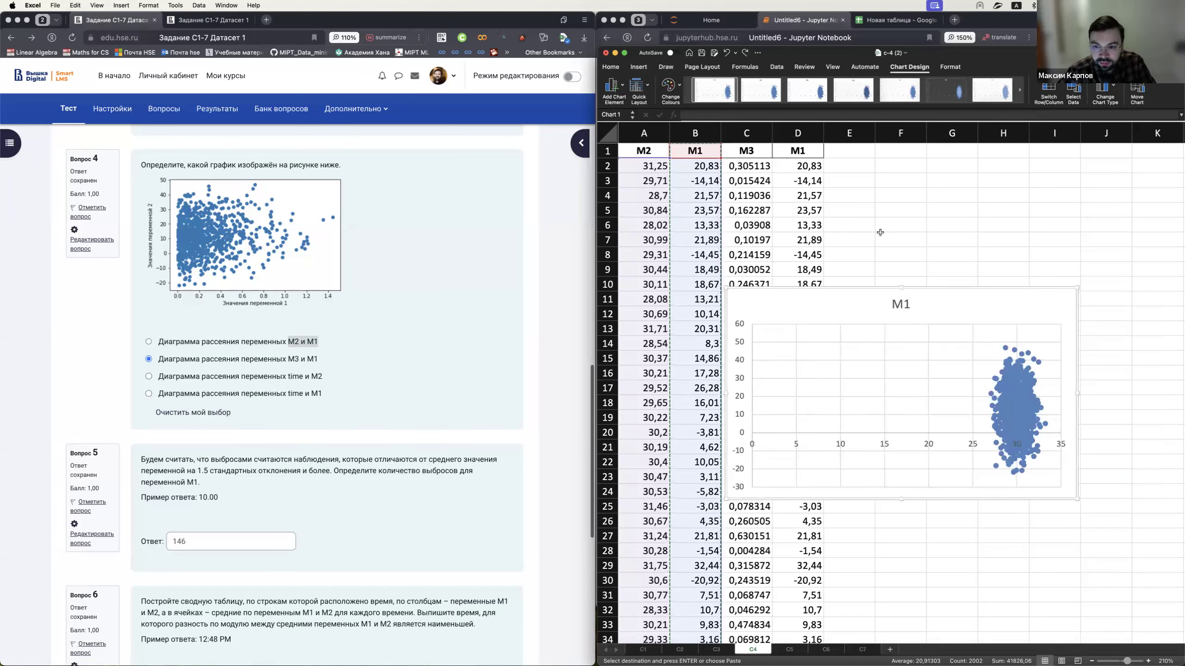
pyautogui.press('Delete')
# - Insert a plain scatter chart of columns C and D (M3 and M1) on sheet C4
pyautogui.moveTo(747, 133); pyautogui.dragTo(798, 132)
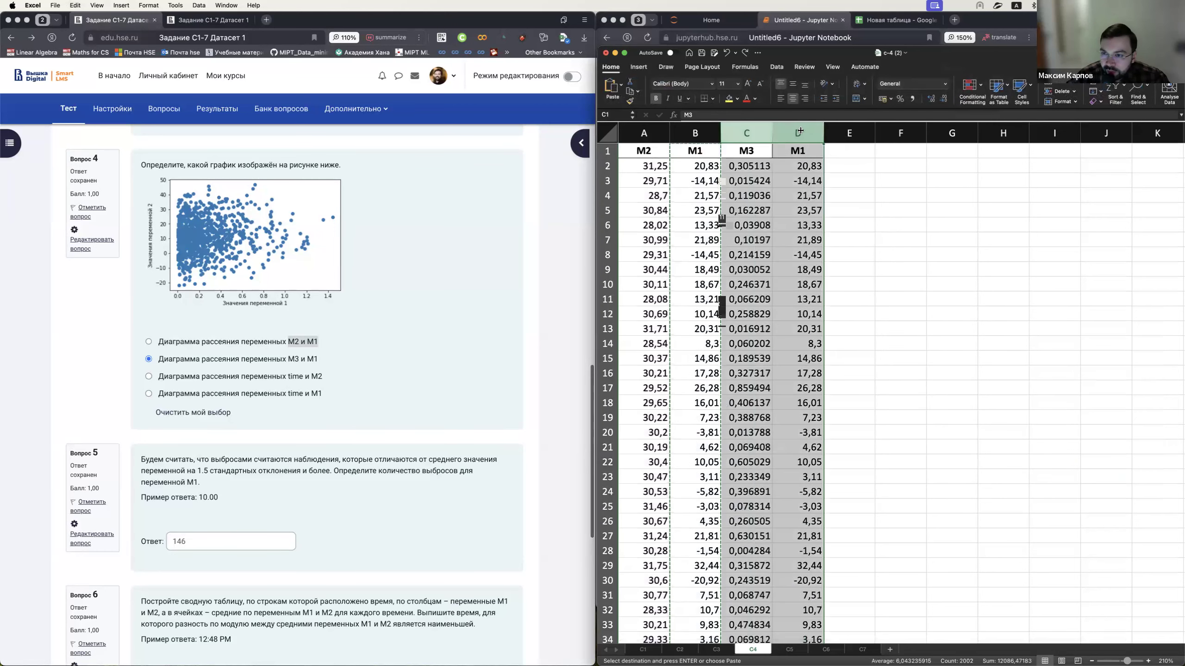
pyautogui.click(639, 67)
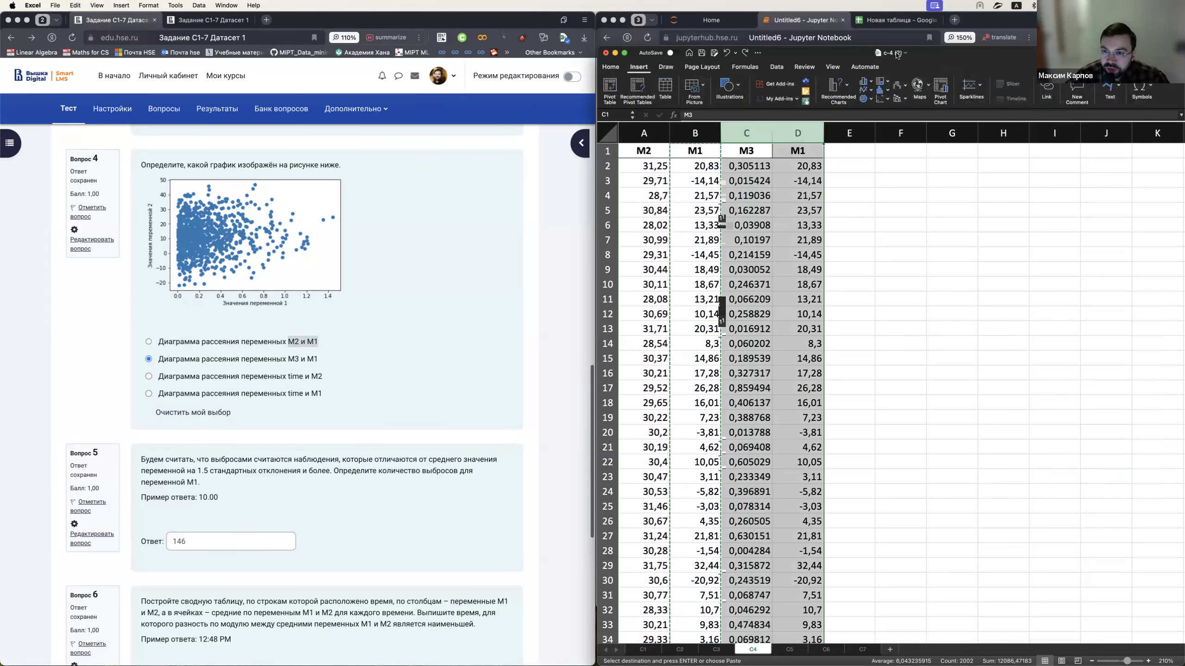
pyautogui.click(882, 99)
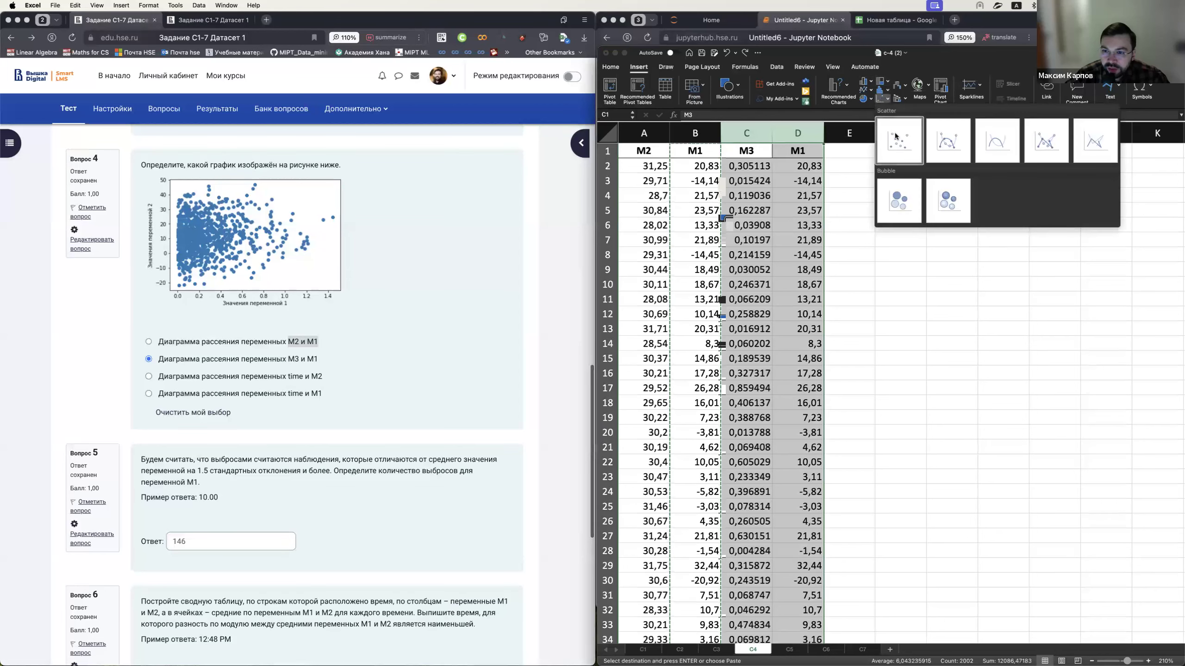
pyautogui.click(896, 136)
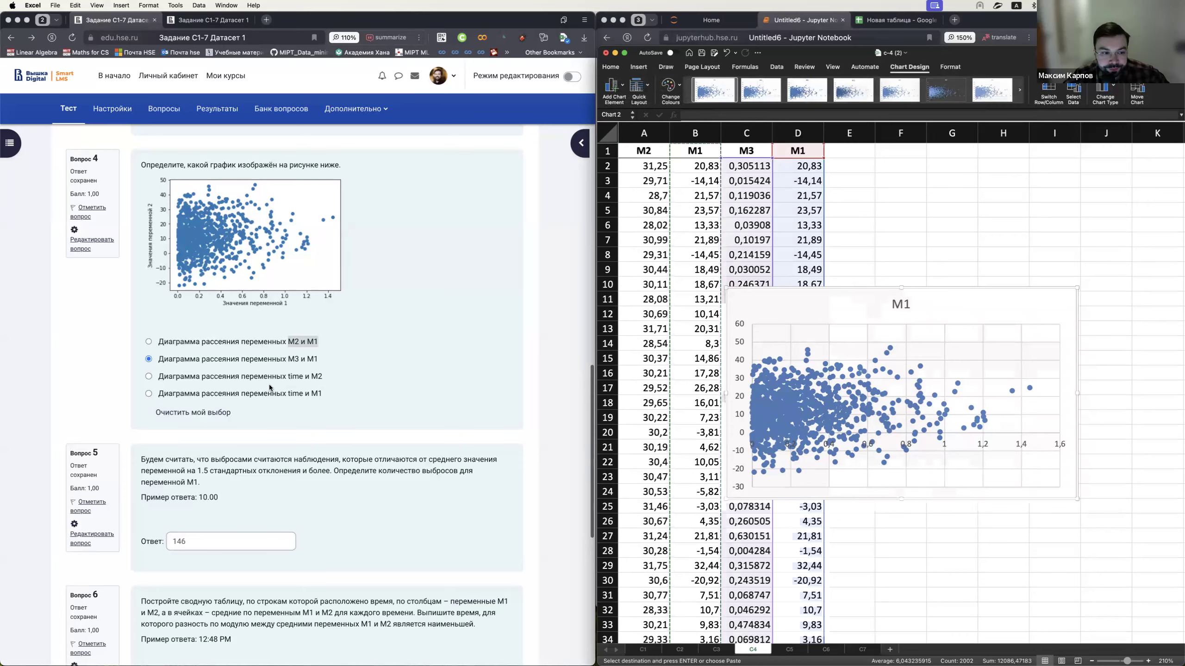
# - Read question 5 on the quiz page, switch to the Jupyter notebook, and start the empty cell with the comment # C5
pyautogui.scroll(-7, 268, 385)
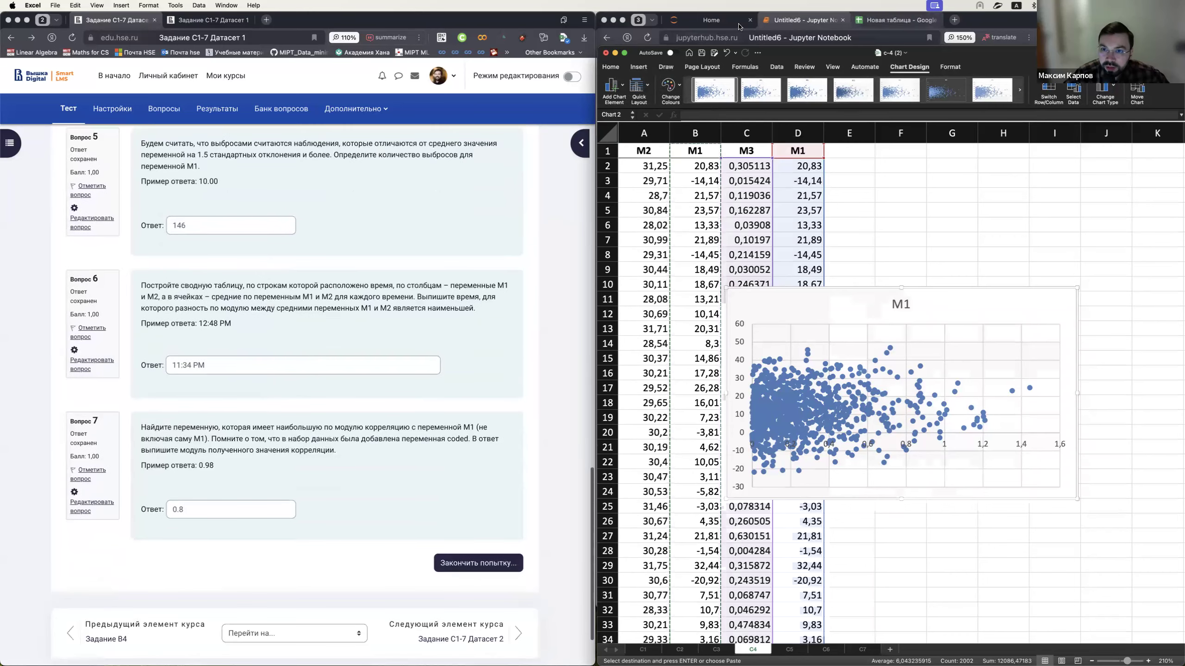
pyautogui.press('cmd+Tab')
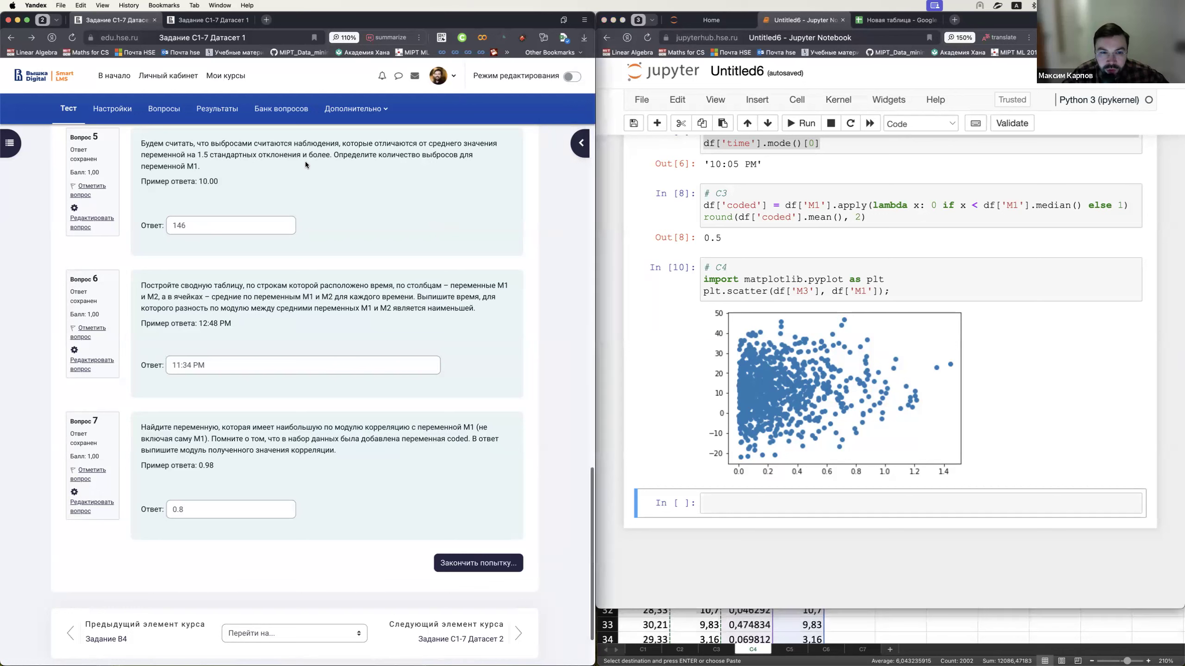
pyautogui.moveTo(195, 156); pyautogui.dragTo(343, 156)
pyautogui.click(356, 173)
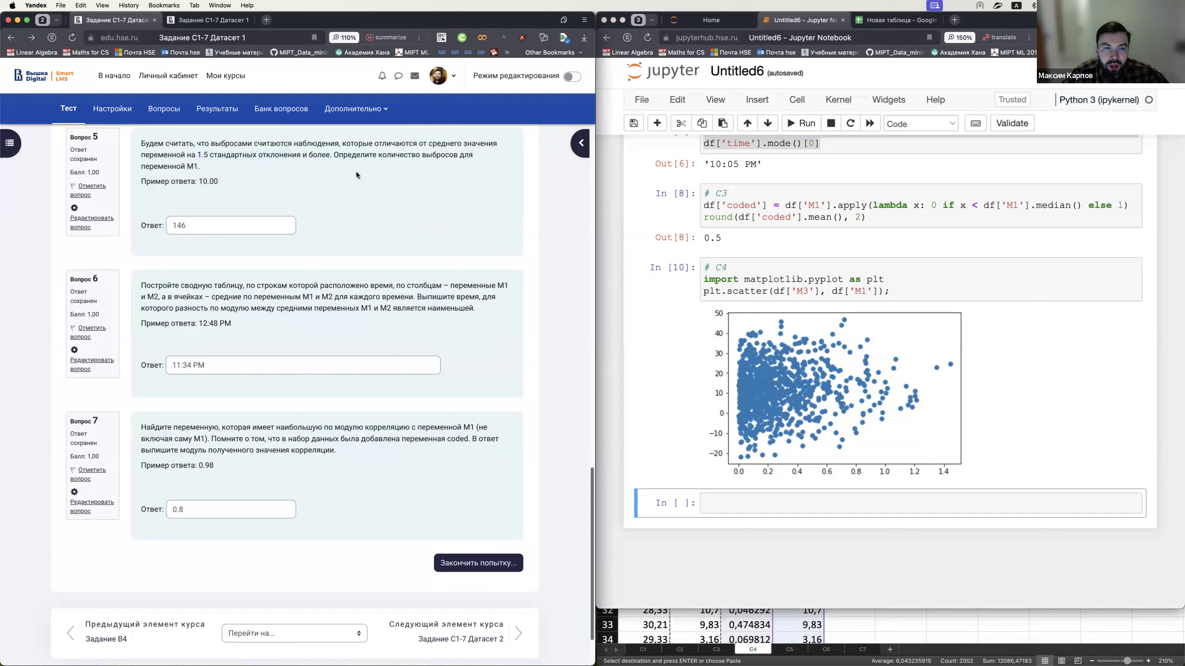
pyautogui.click(774, 498)
pyautogui.write('# ')
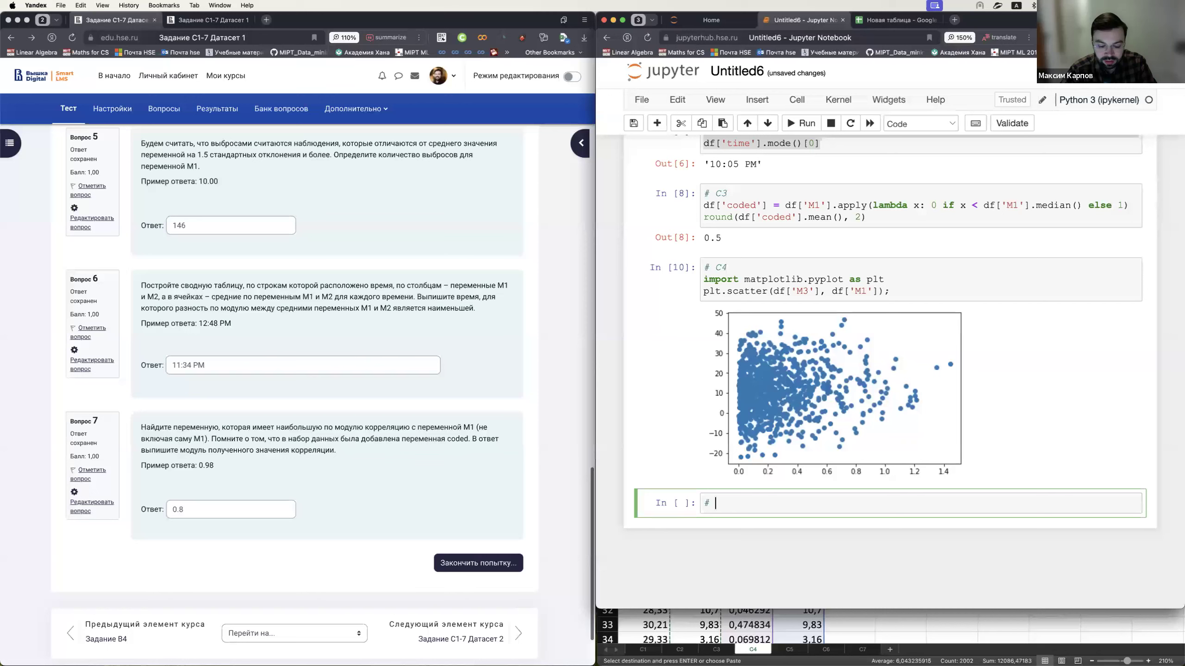
pyautogui.write('C5')
pyautogui.press('Return')
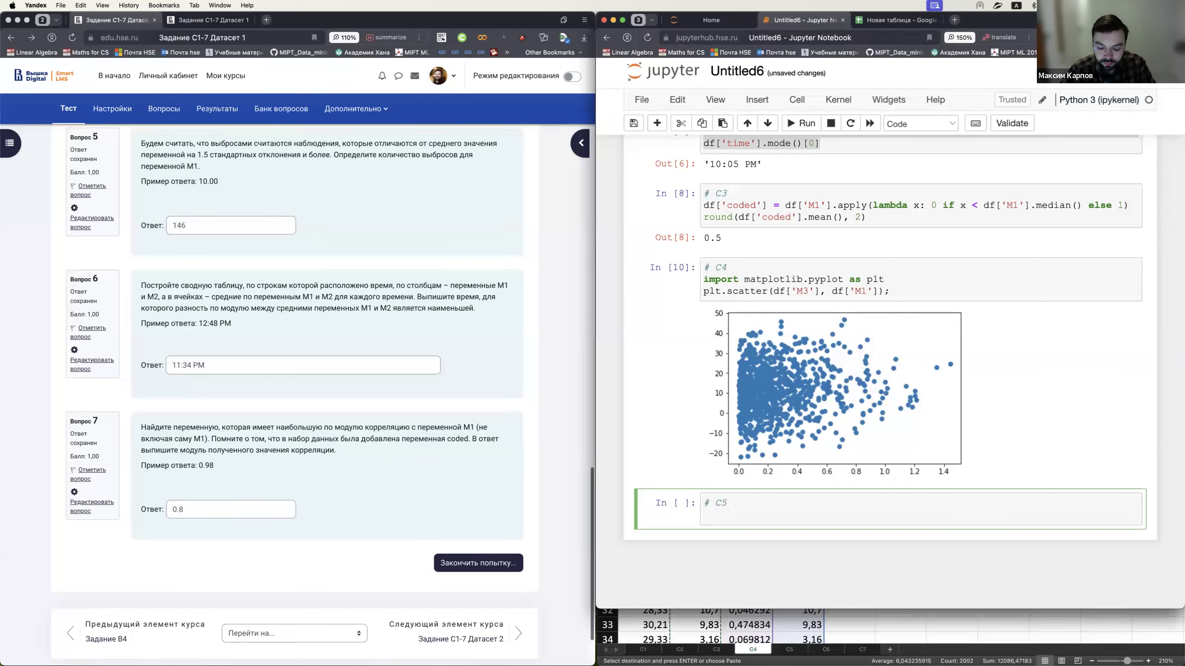
# - Begin the lower-outlier filter in the C5 cell: df[(df['M1'] < df['M1'].mean() - 1.5
pyautogui.write('df[')
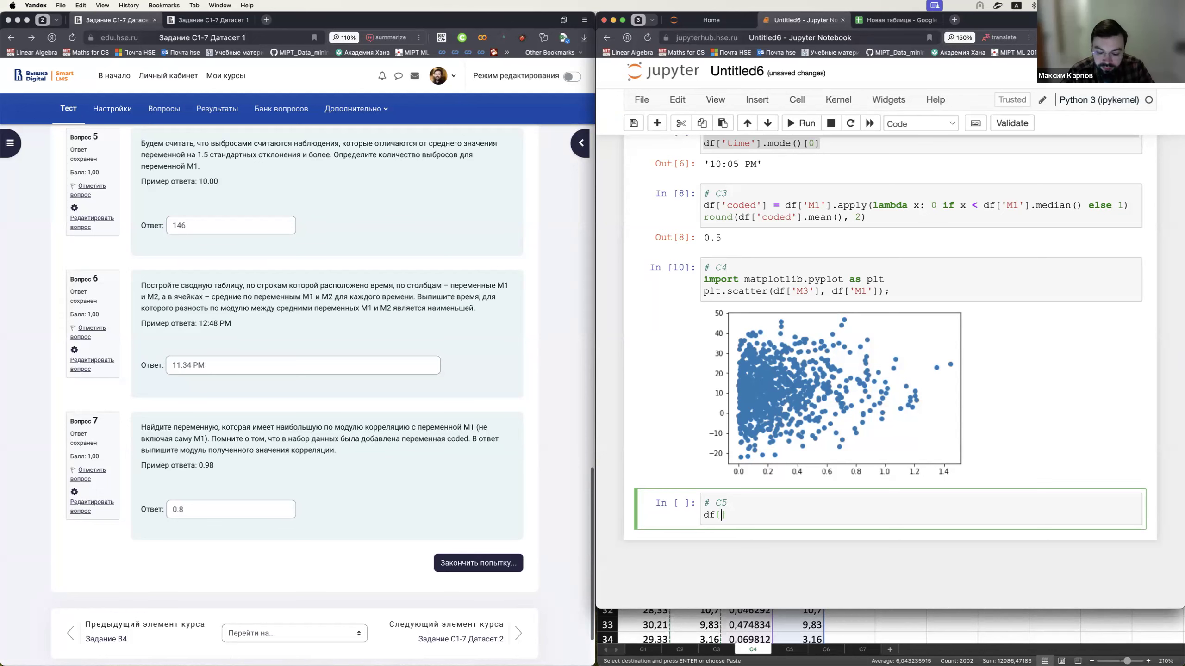
pyautogui.press('super+equal')
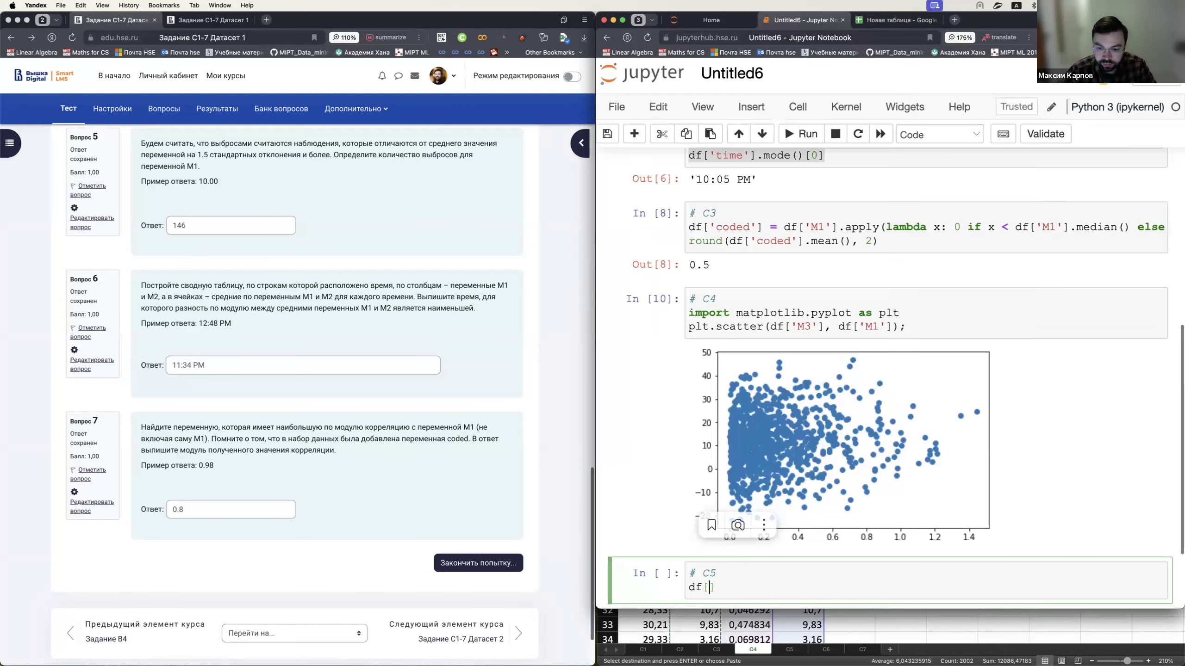
pyautogui.scroll(-2, 788, 506)
pyautogui.write('(')
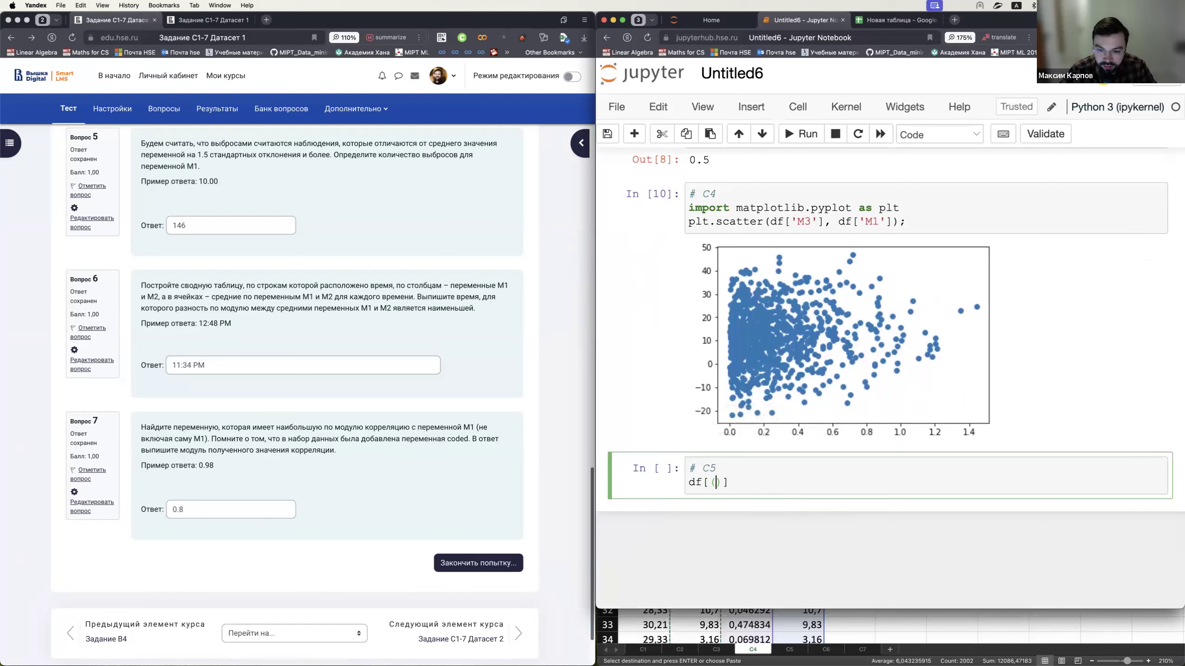
pyautogui.write("df['")
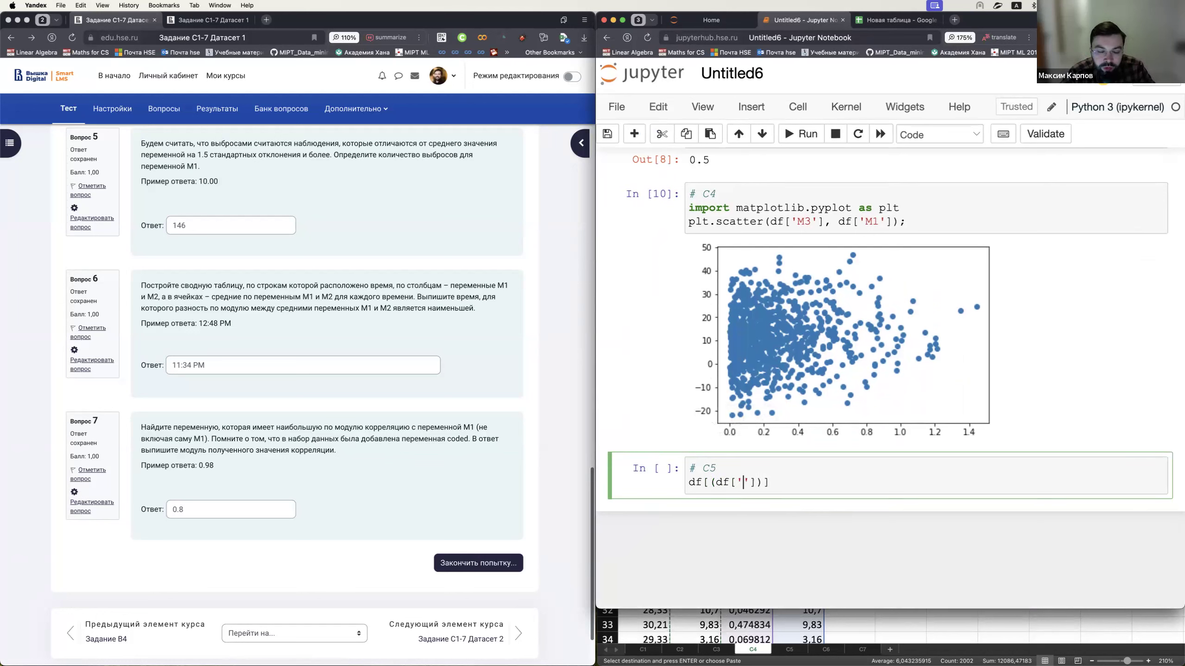
pyautogui.write("M1'] ")
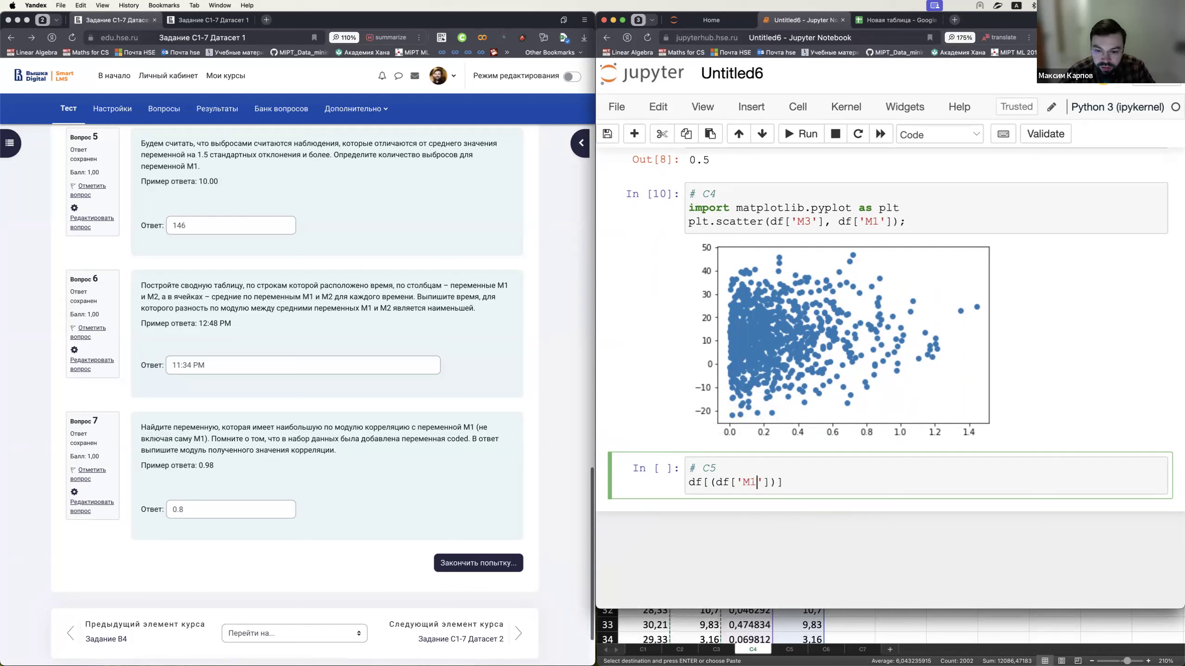
pyautogui.write('< ')
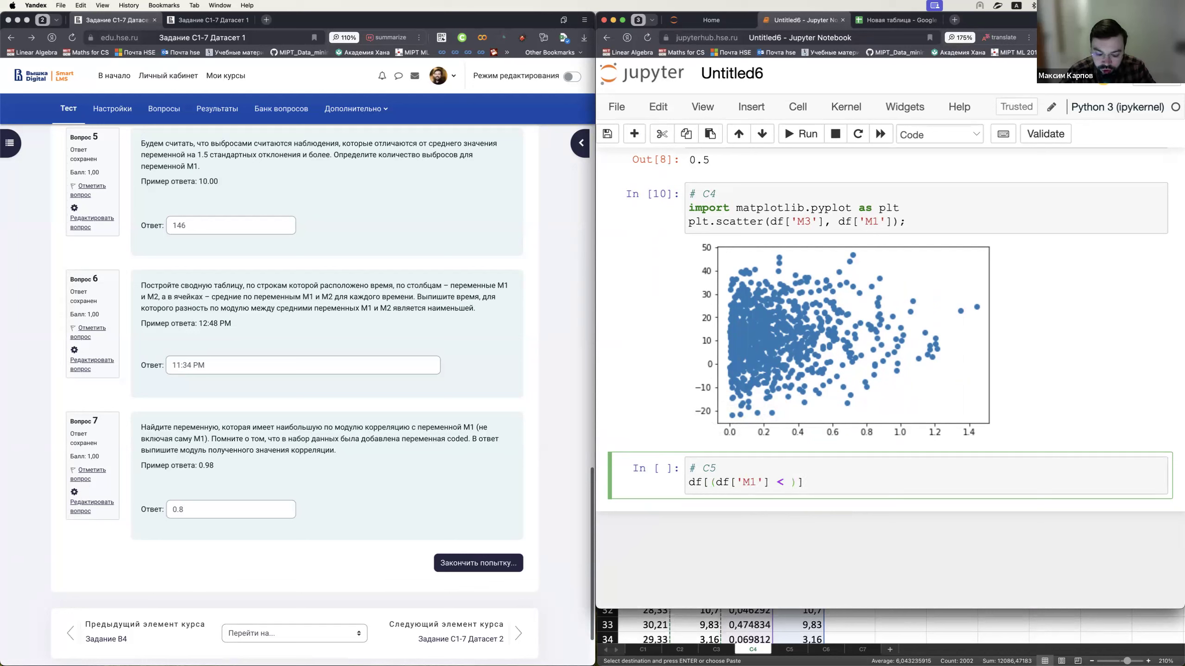
pyautogui.write("df['")
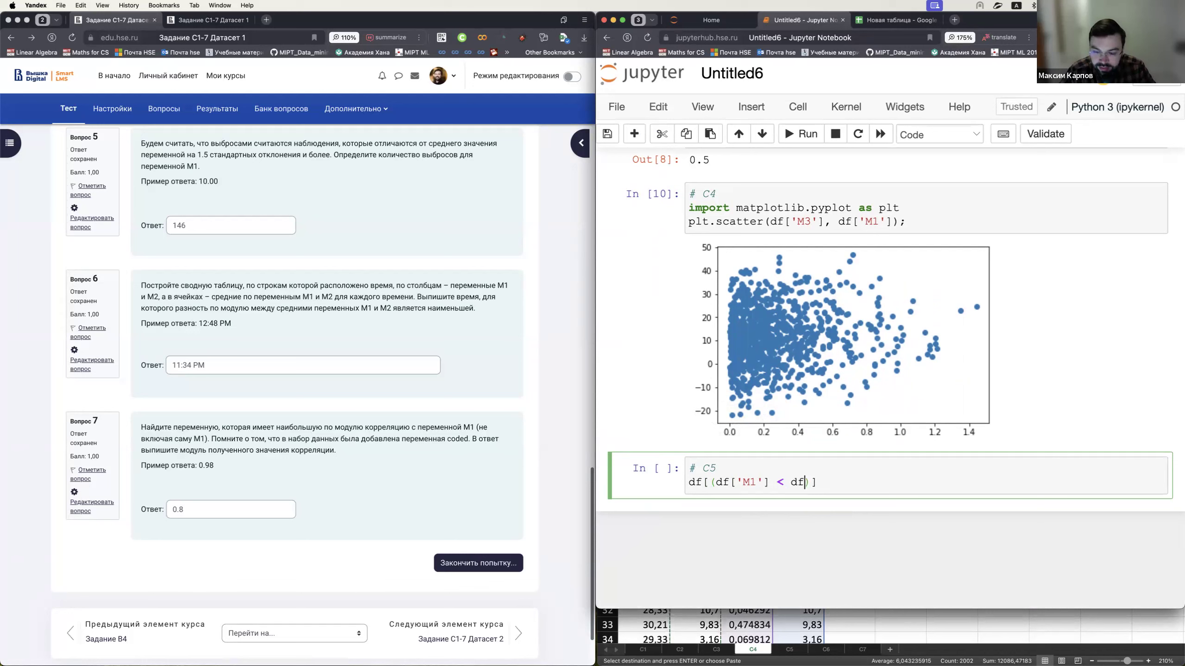
pyautogui.write("M1'].")
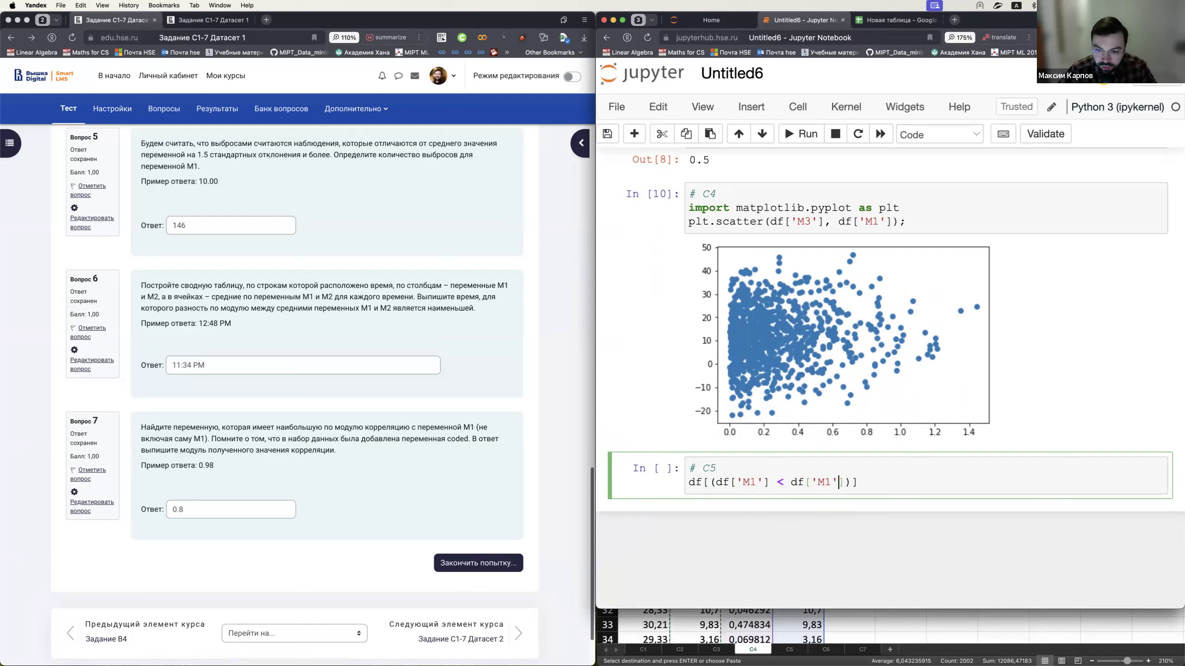
pyautogui.write('mean() - 1.5')
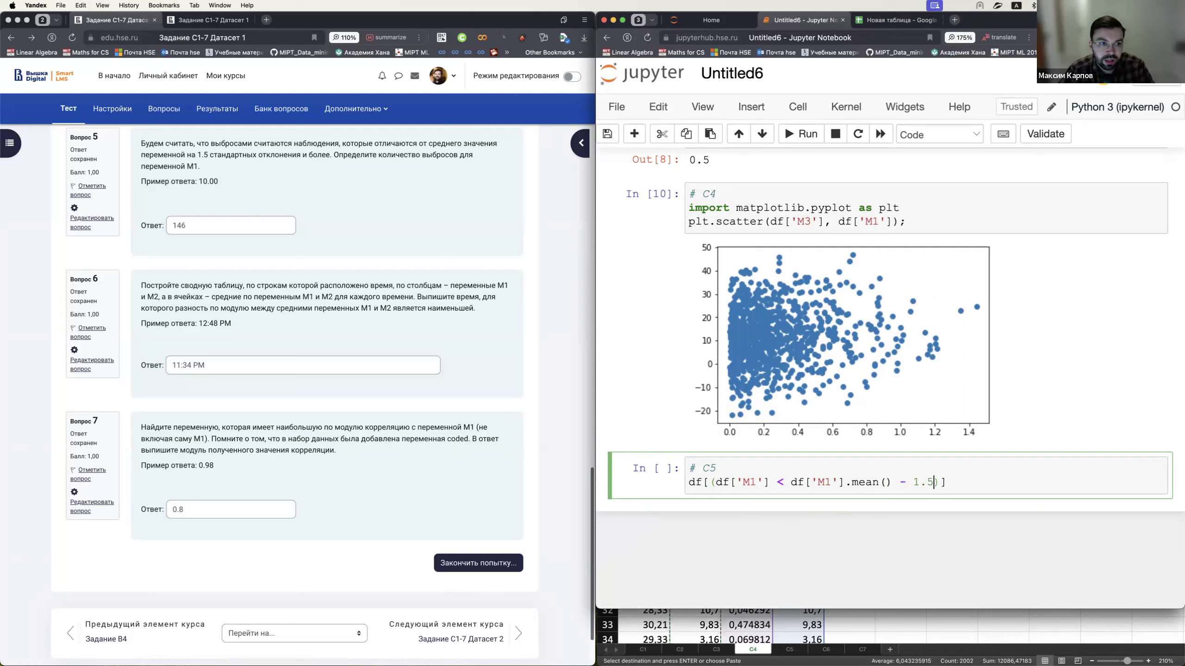
# - Complete the lower bound by multiplying 1.5 by the standard deviation of M1, df['M1'].std()
pyautogui.moveTo(791, 484); pyautogui.dragTo(846, 484)
pyautogui.press('super+c')
pyautogui.click(940, 482)
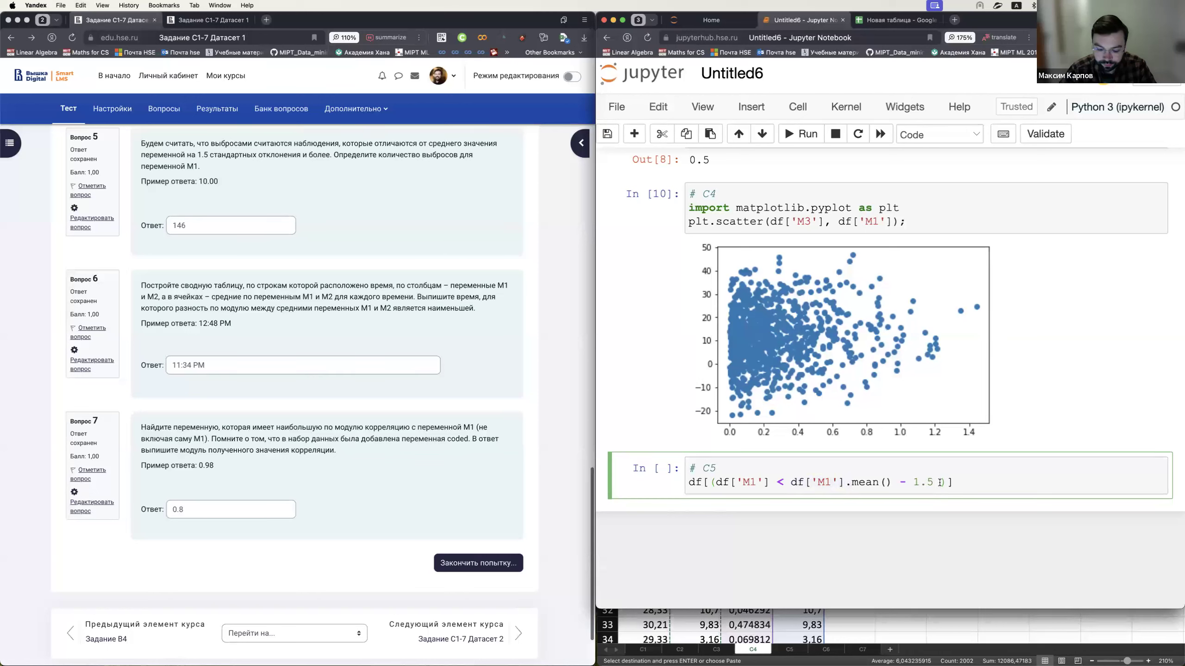
pyautogui.write('*')
pyautogui.press('super+v')
pyautogui.write('.')
pyautogui.write('std()')
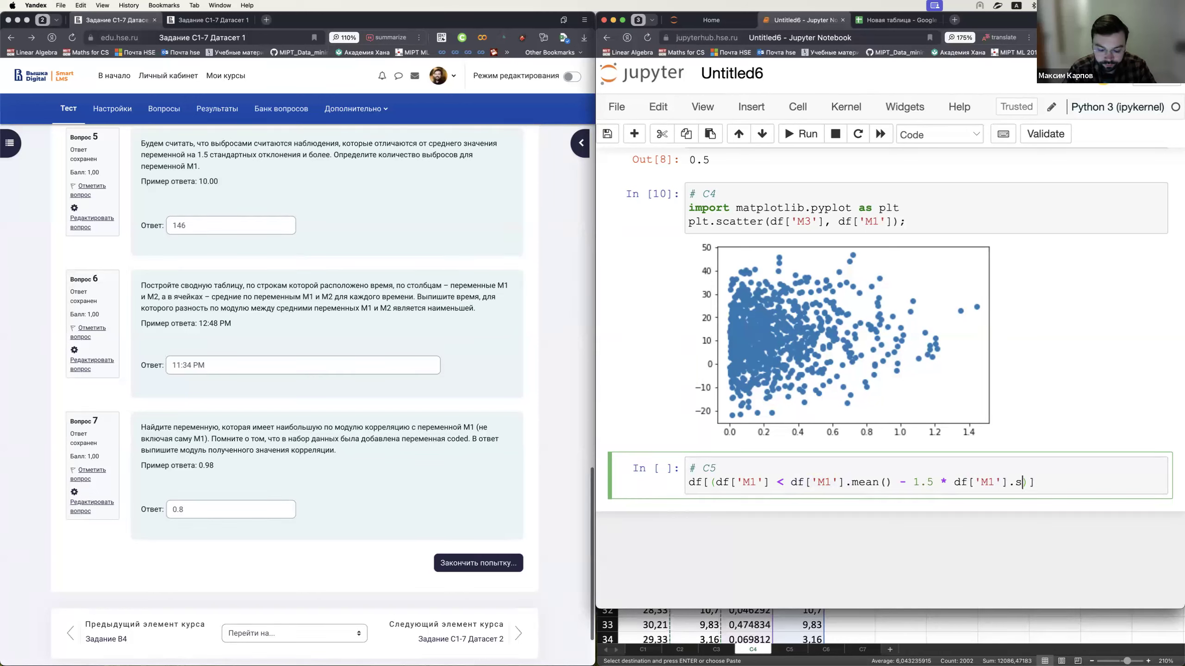
pyautogui.press('Right')
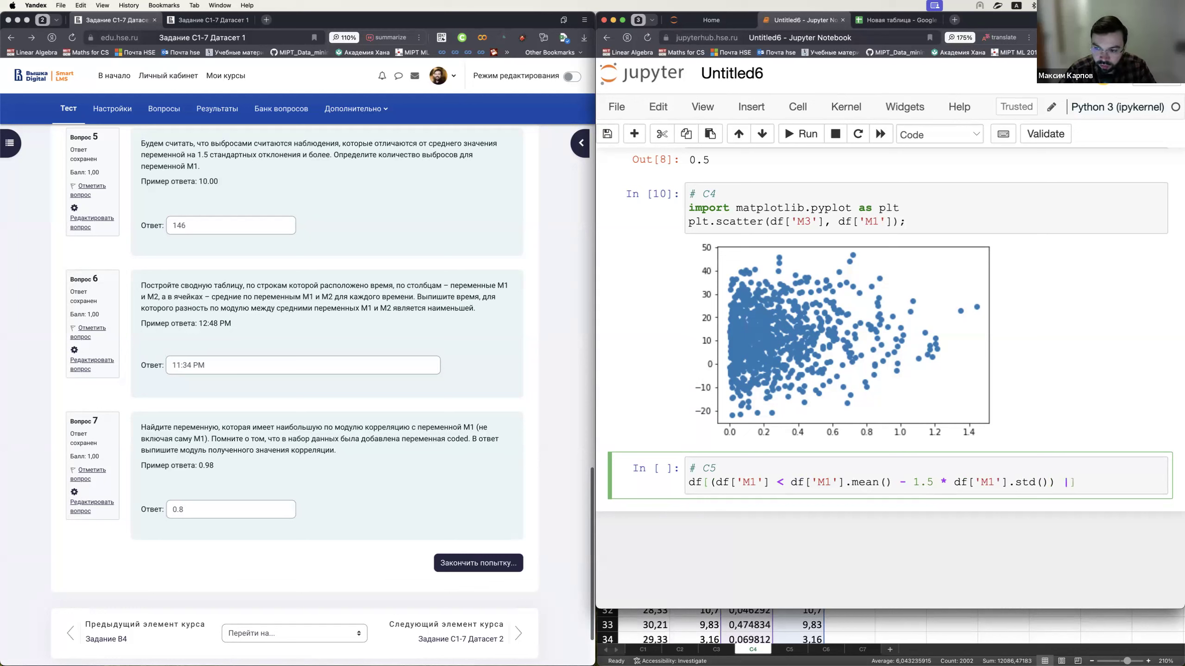
# - Add an OR operator (|) and a second parenthesised condition on a new line, filled with a copy of the first condition
pyautogui.write('| (')
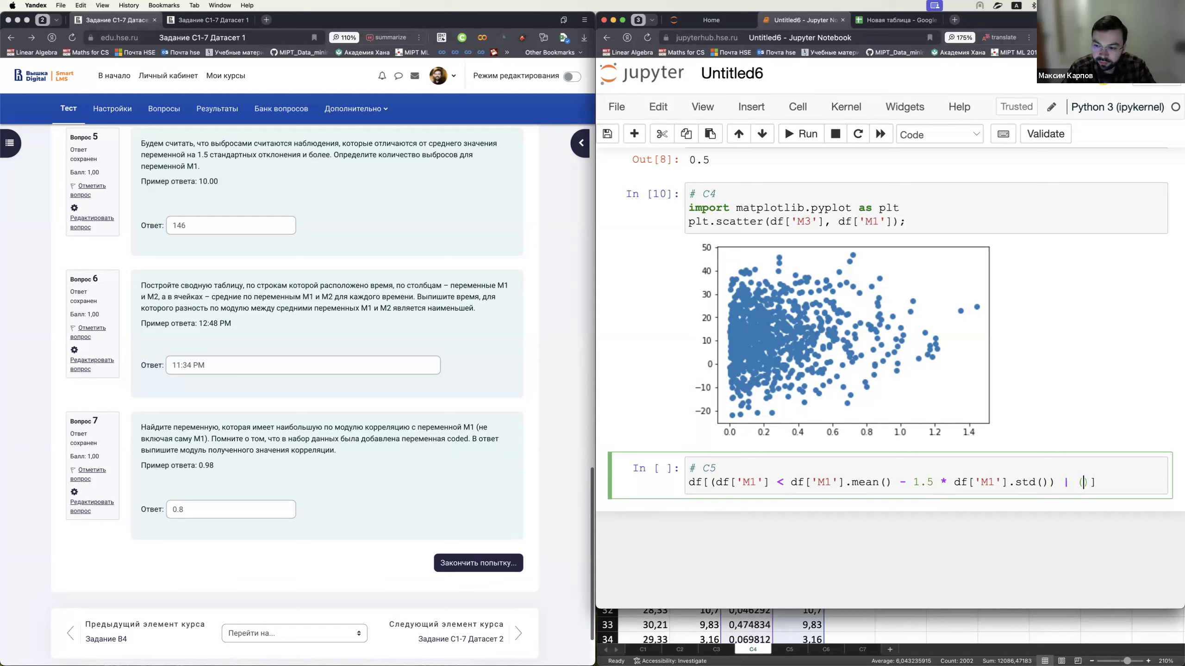
pyautogui.click(1080, 483)
pyautogui.press('Return')
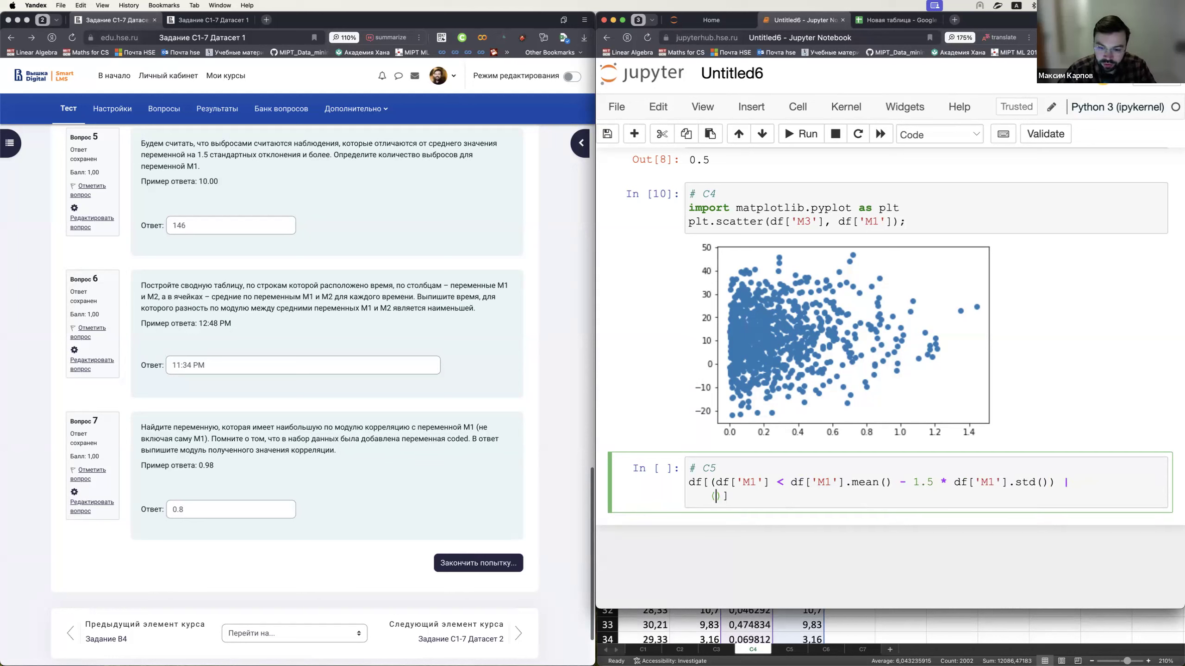
pyautogui.click(715, 496)
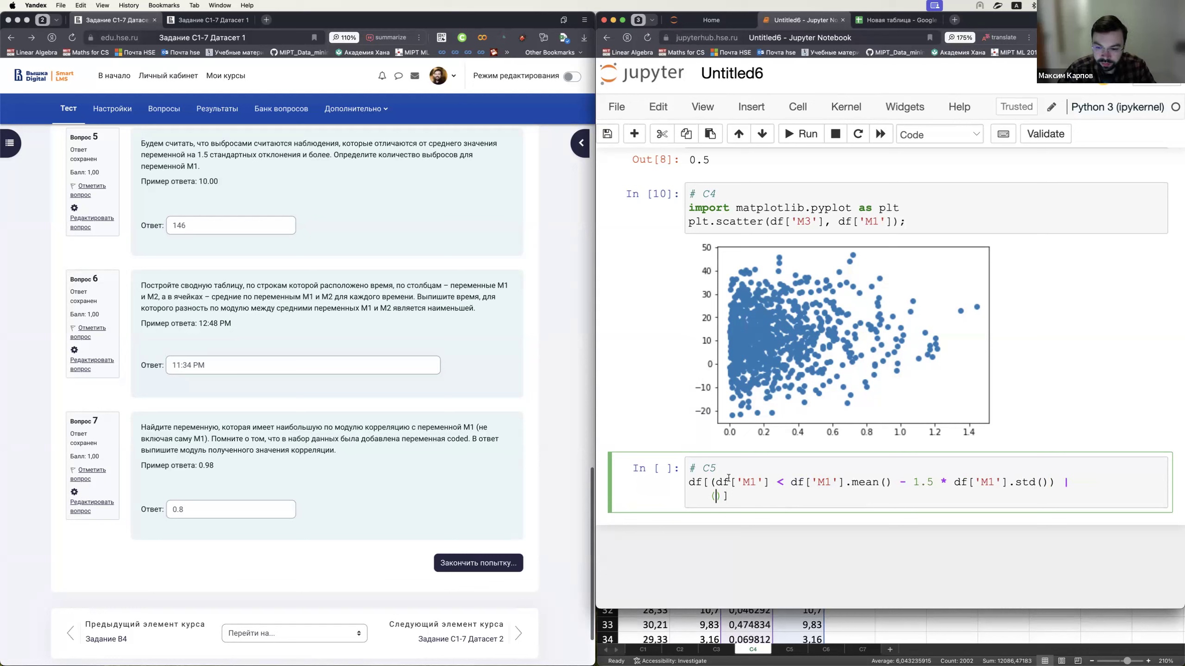
pyautogui.moveTo(717, 483); pyautogui.dragTo(1053, 481)
pyautogui.press('cmd+c')
pyautogui.click(716, 496)
pyautogui.press('cmd+v')
# - Turn the second condition into the upper bound by changing < to > and the minus before 1.5 to a plus
pyautogui.click(783, 496)
pyautogui.press('BackSpace')
pyautogui.write('>')
pyautogui.click(906, 496)
pyautogui.press('BackSpace')
pyautogui.write('+')
# - Append .shape[0] to the filter to count the matching rows and run the cell
pyautogui.click(1063, 496)
pyautogui.write('.shape[0]')
pyautogui.hotkey('shift', 'Return')
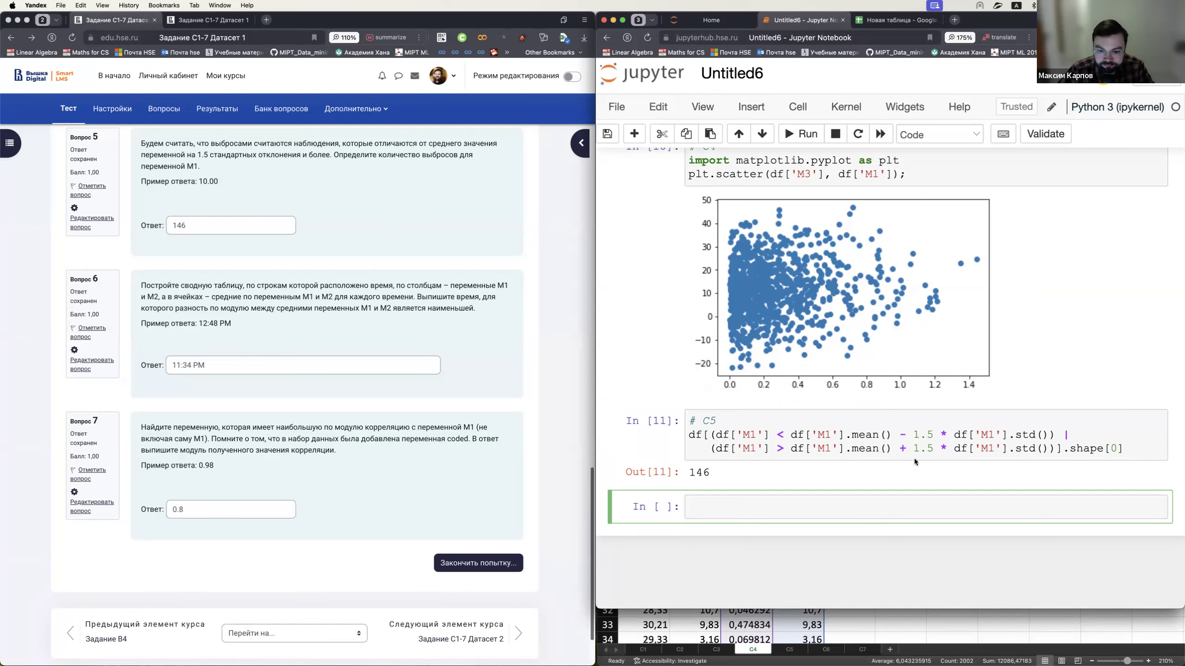
# - Switch to sheet C5 of the Excel workbook and delete columns A to C (index, time and last_name)
pyautogui.click(798, 652)
pyautogui.click(798, 653)
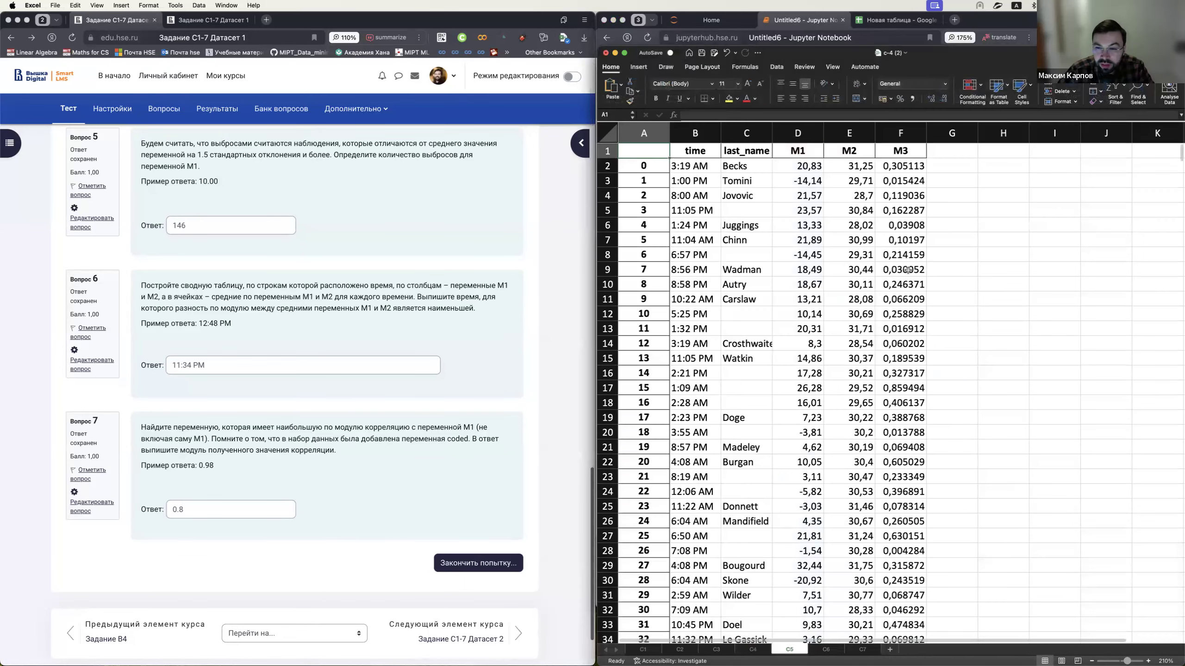
pyautogui.moveTo(646, 133); pyautogui.dragTo(756, 133)
pyautogui.rightClick(756, 134)
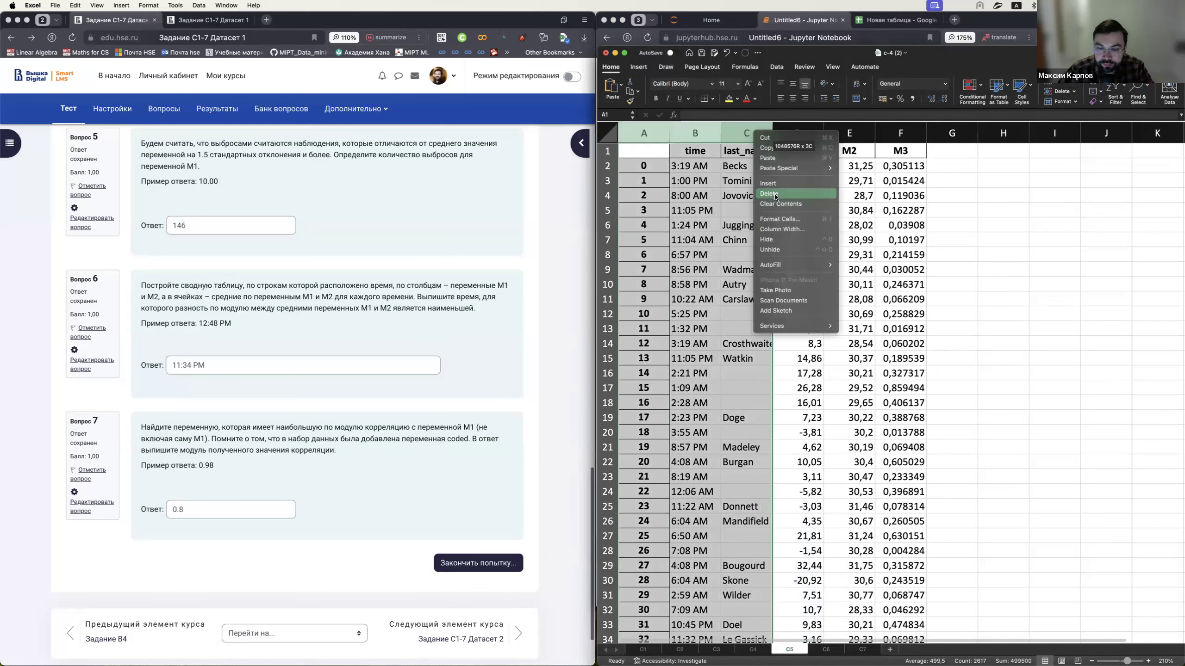
pyautogui.click(768, 193)
# - Delete the M2 and M3 columns from sheet C5 so that only the M1 data is kept
pyautogui.moveTo(700, 133); pyautogui.dragTo(736, 134)
pyautogui.rightClick(736, 134)
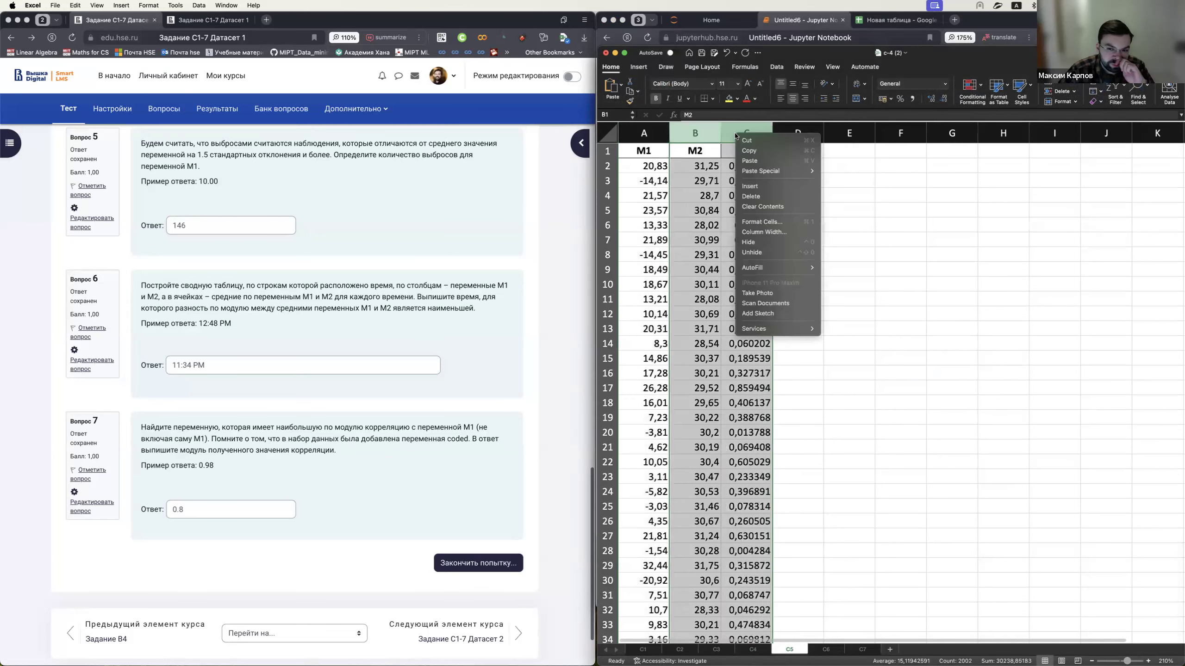
pyautogui.click(752, 197)
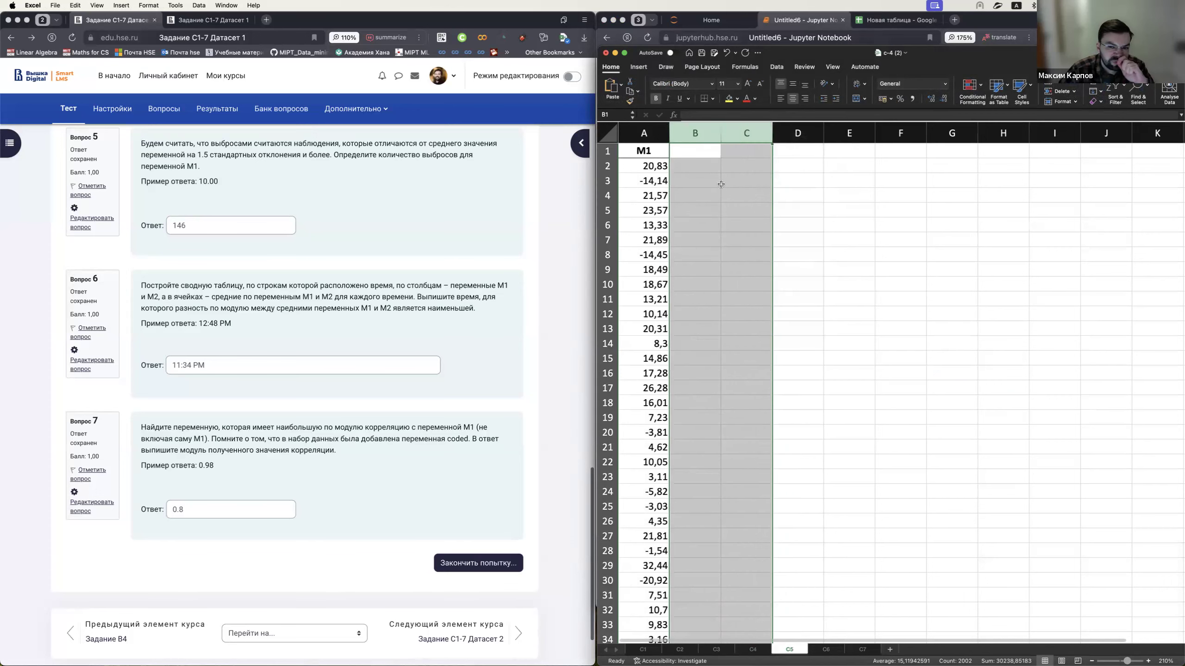
# - Enter the header outliers in cell B1, next to M1
pyautogui.click(684, 153)
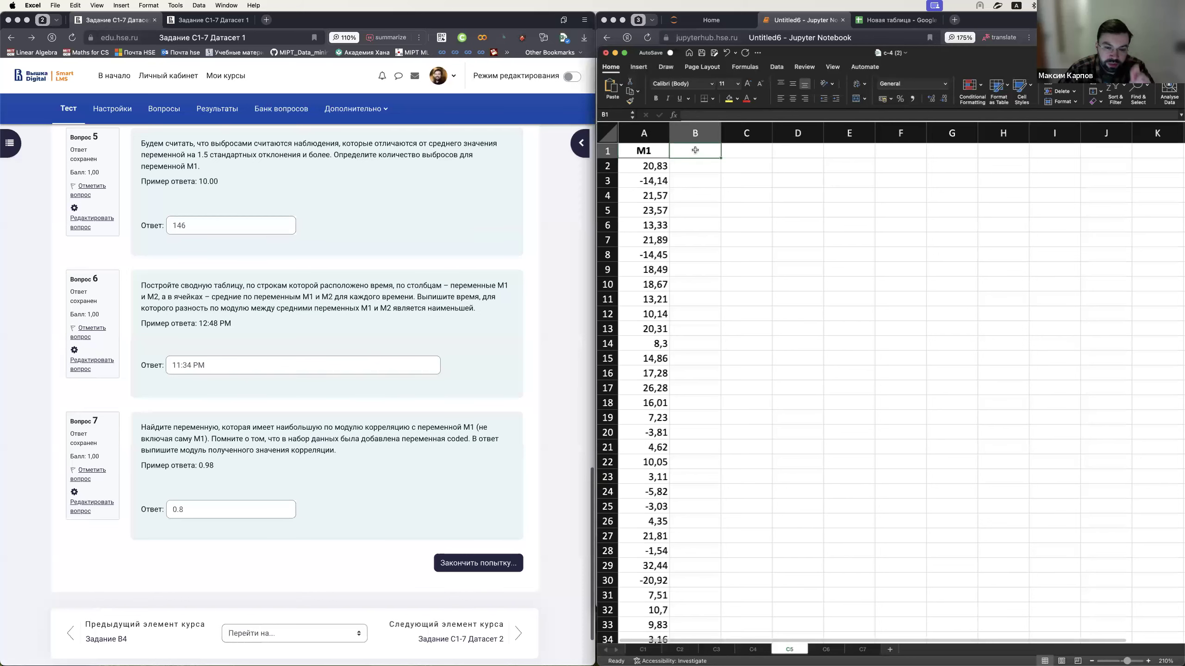
pyautogui.write('outliers')
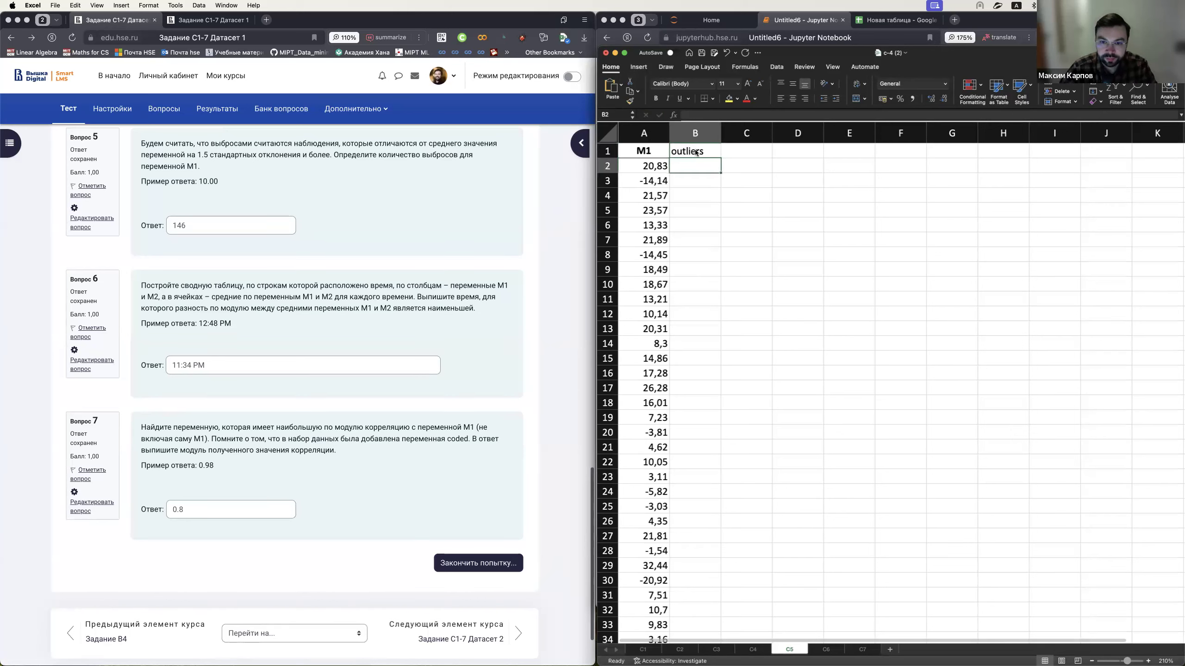
pyautogui.press('Return')
# - Start a formula in B2 with an IF containing an OR that compares A2 with the column mean: =IF(OR(A2<AVERAGE(A:A)
pyautogui.click(691, 114)
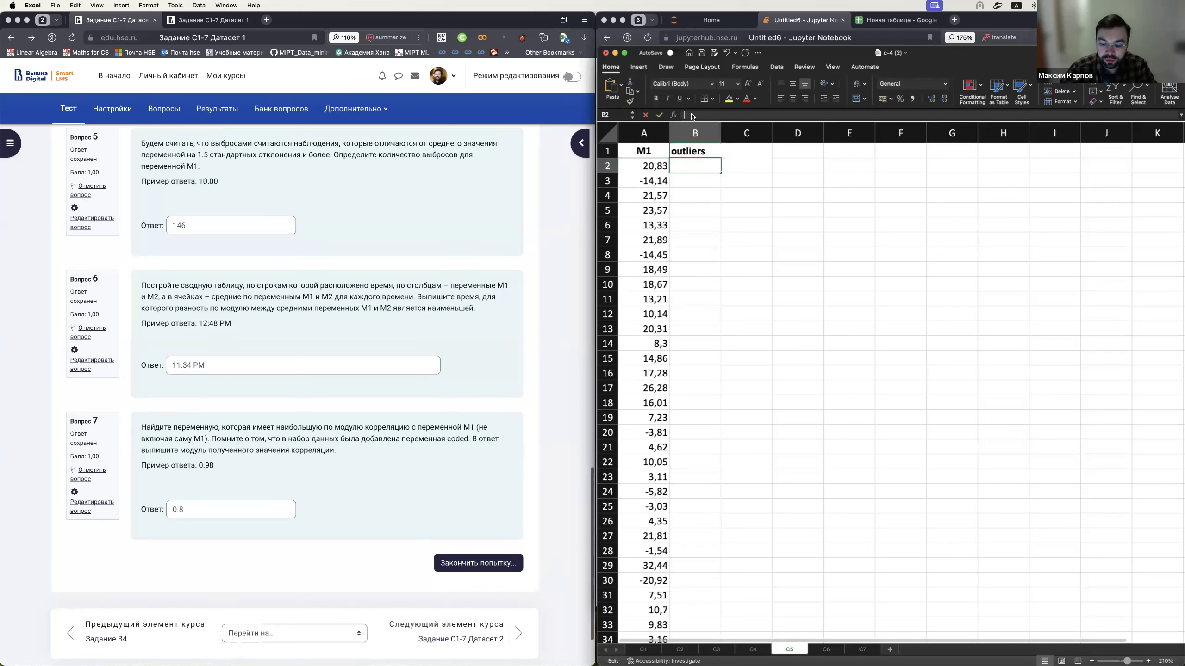
pyautogui.write('=I')
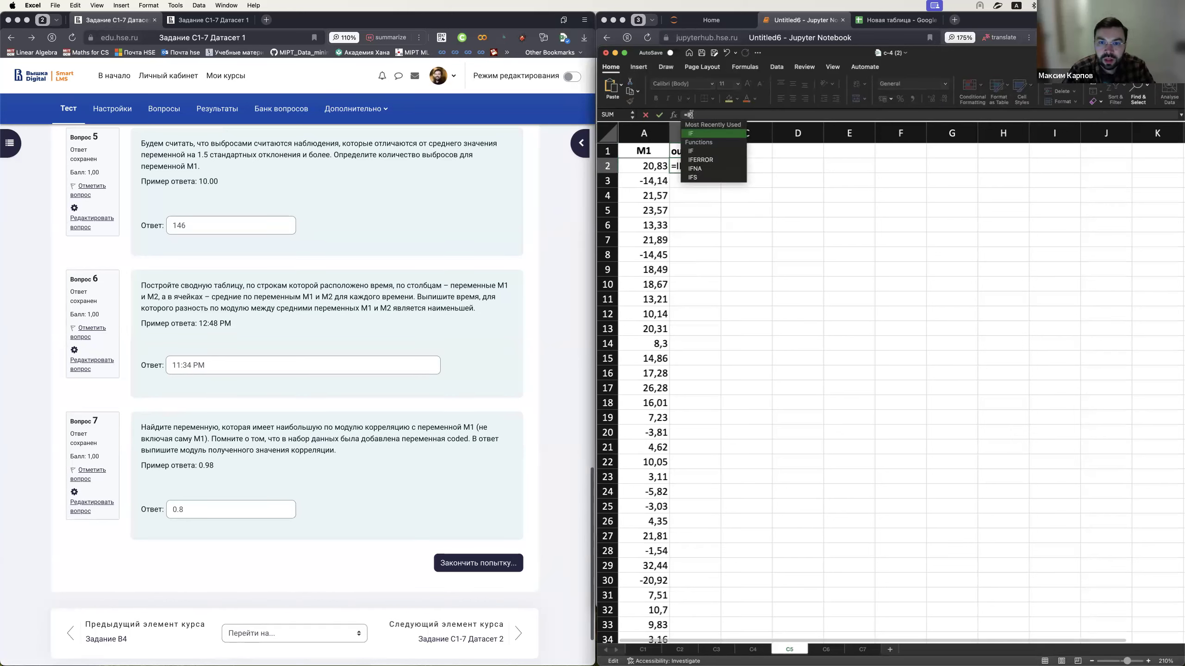
pyautogui.write('F(')
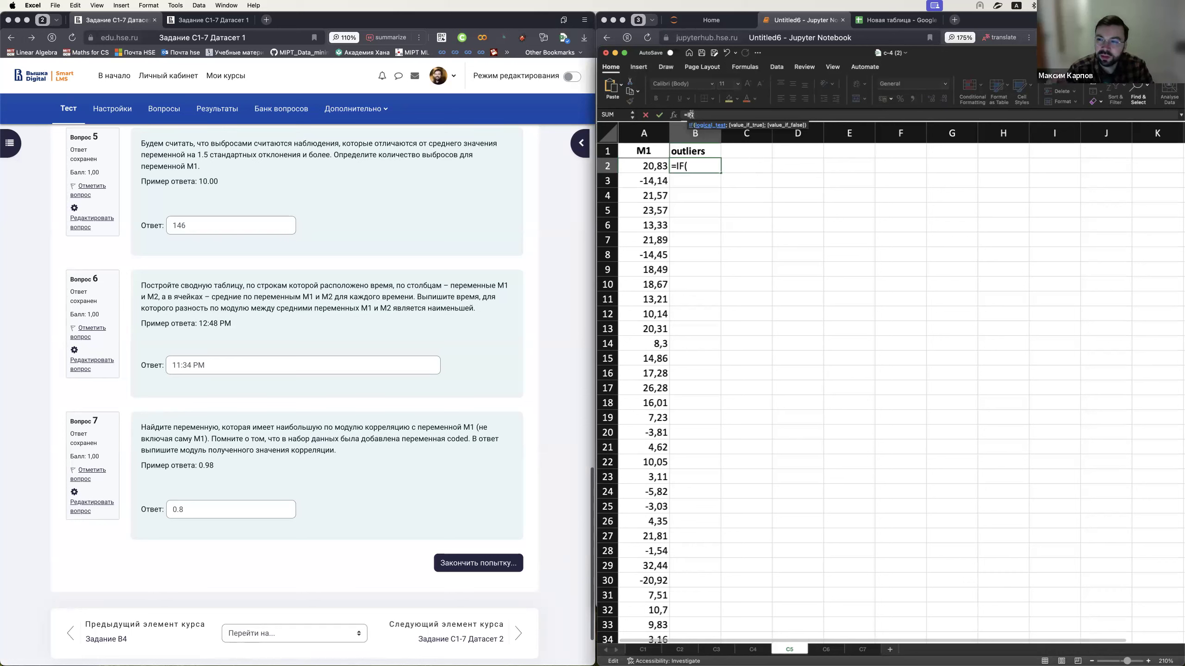
pyautogui.write('OR')
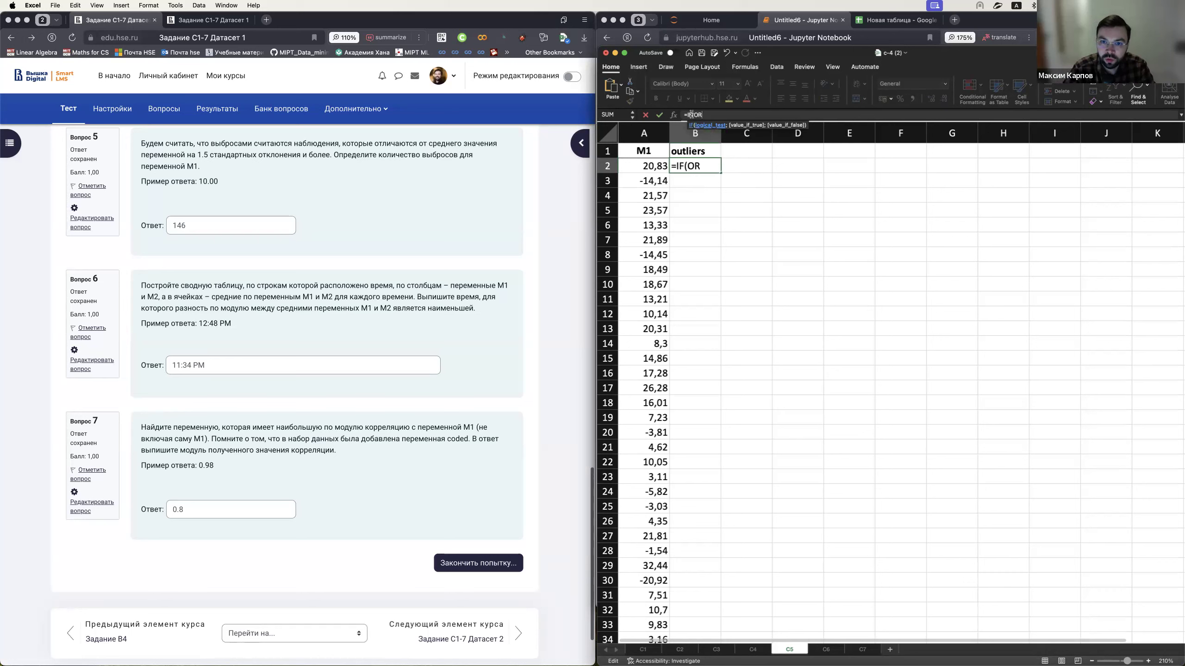
pyautogui.write('(')
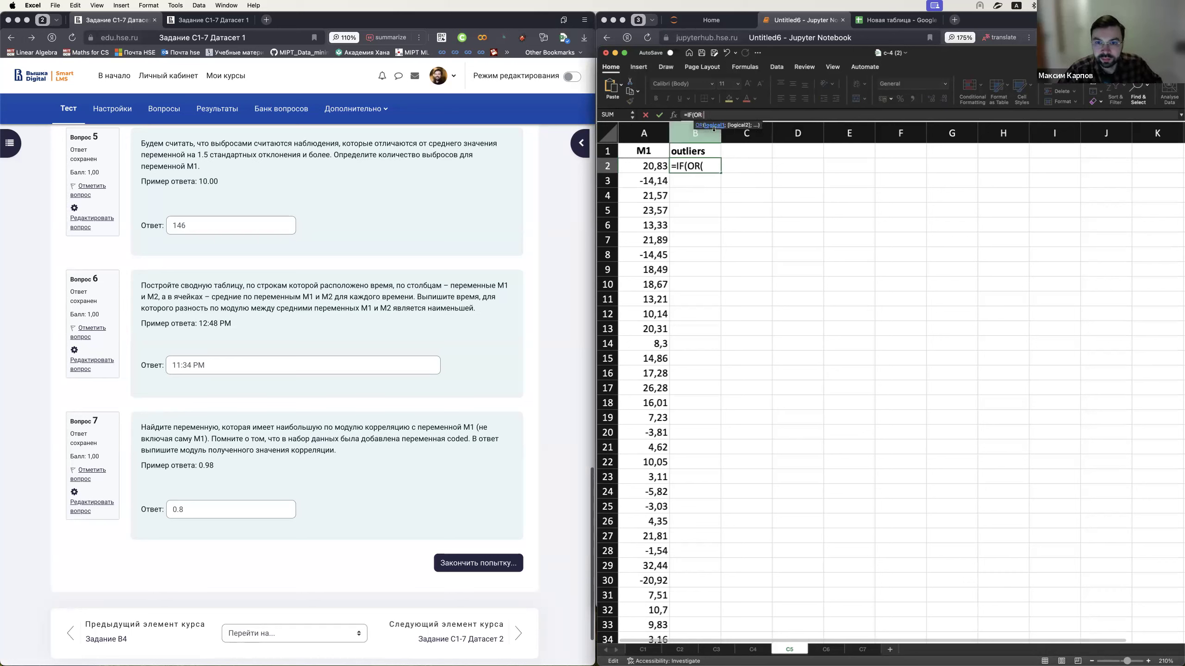
pyautogui.click(655, 167)
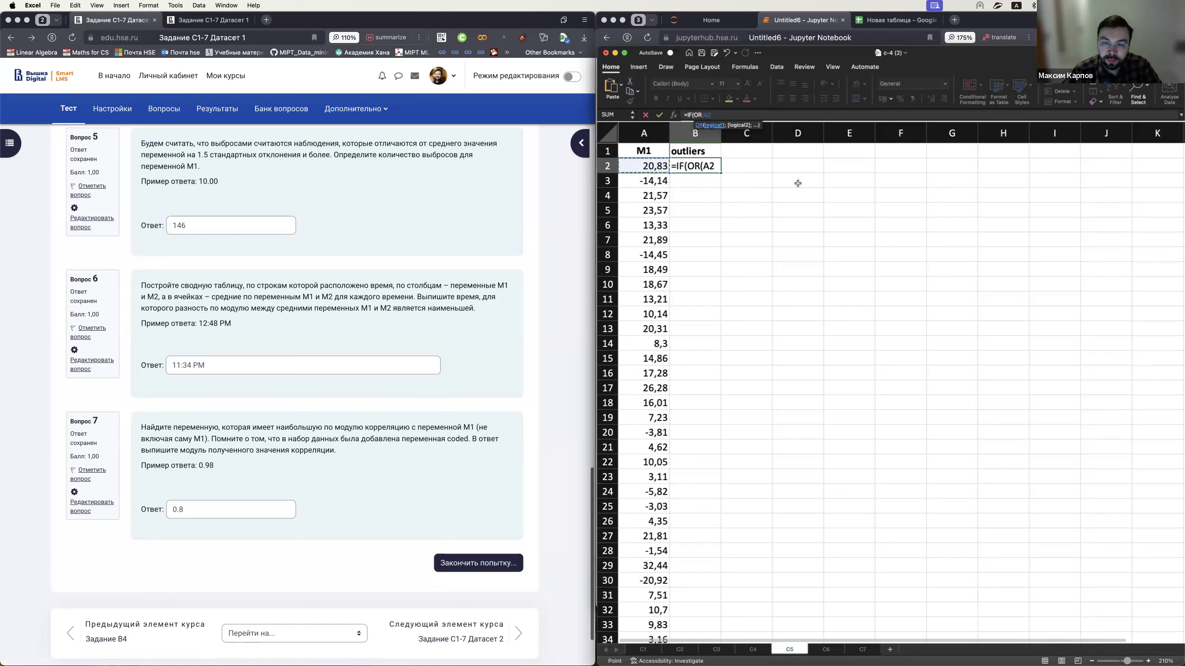
pyautogui.write('<')
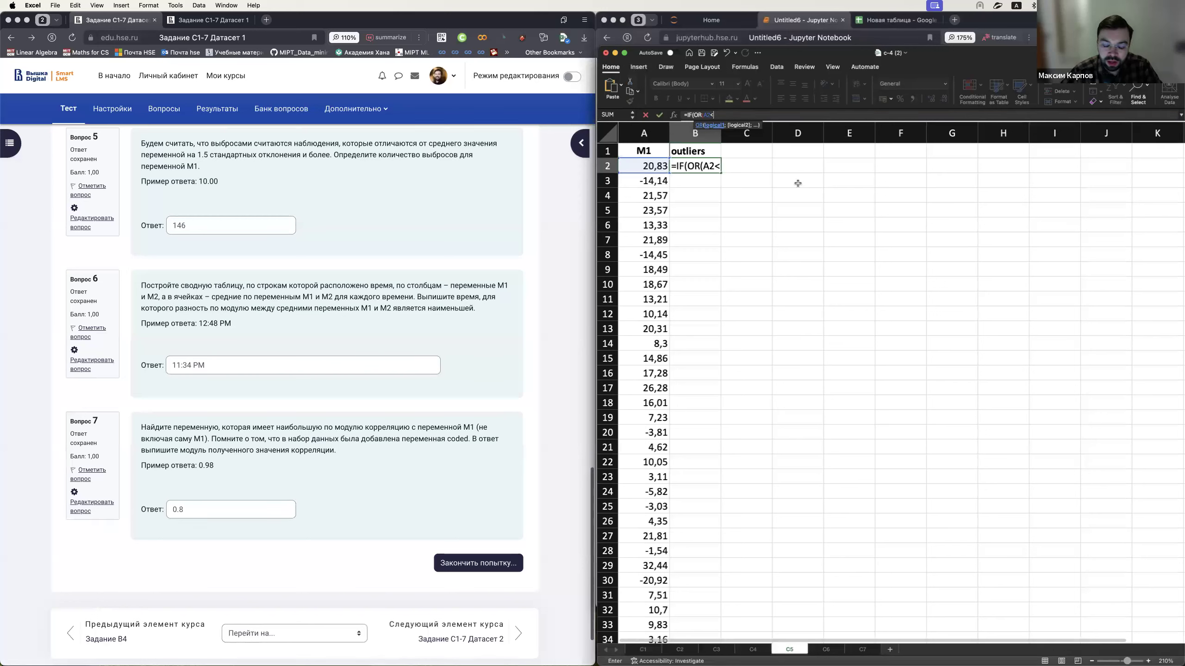
pyautogui.write('ave')
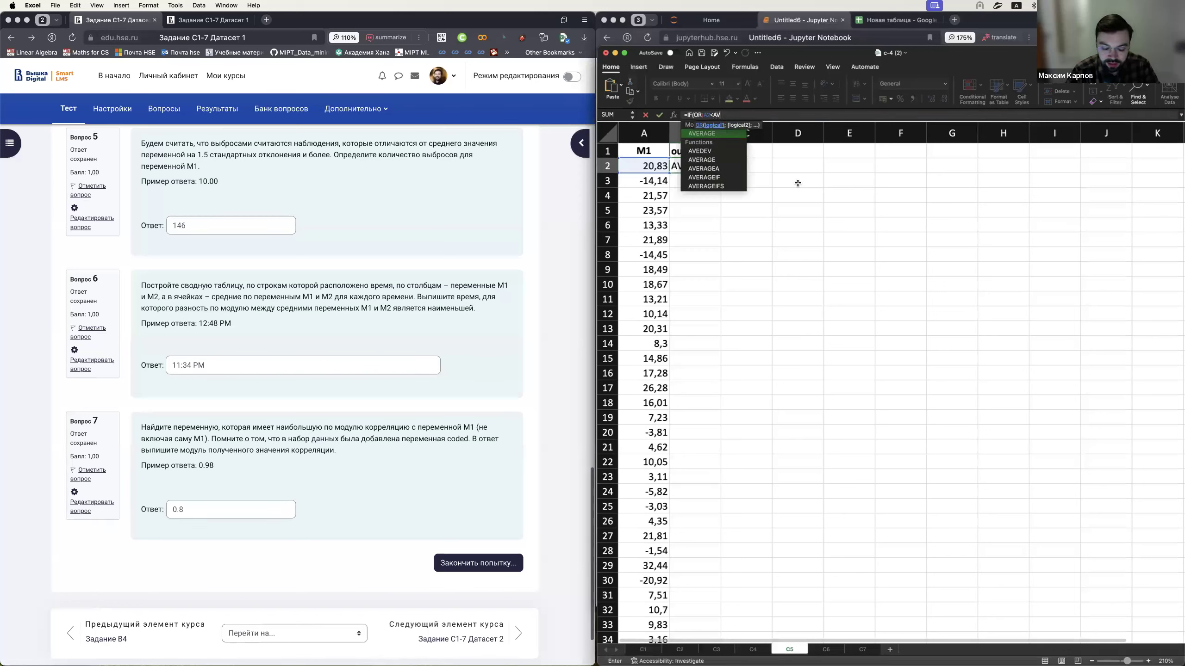
pyautogui.press('Tab')
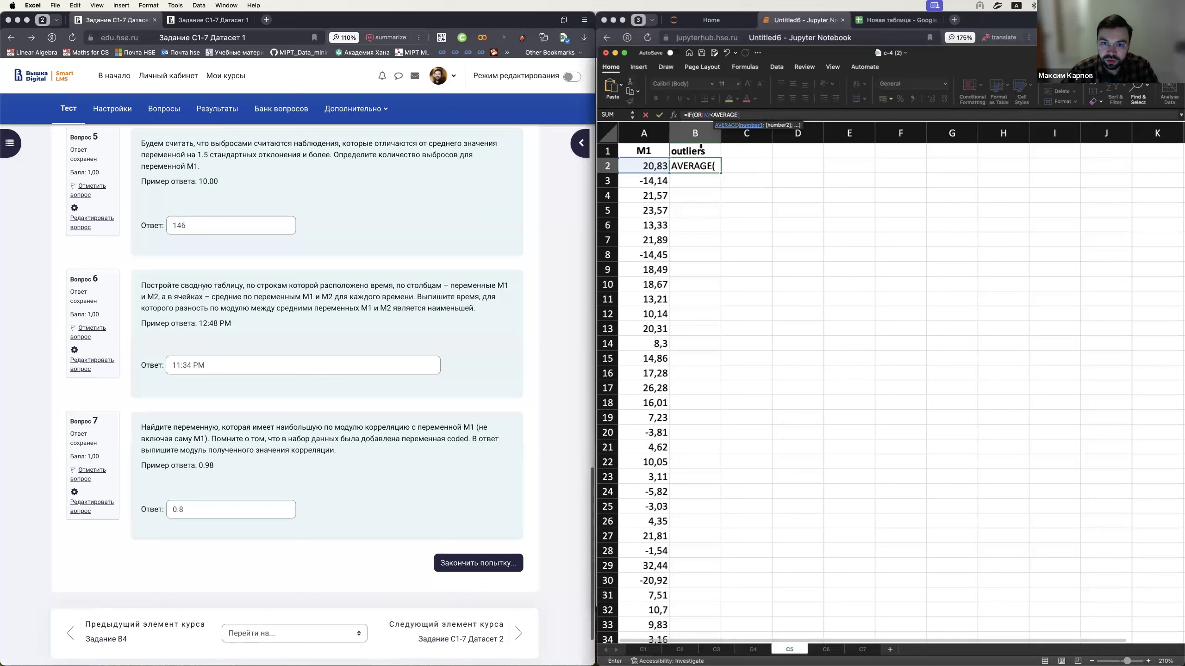
pyautogui.click(646, 133)
pyautogui.write(')')
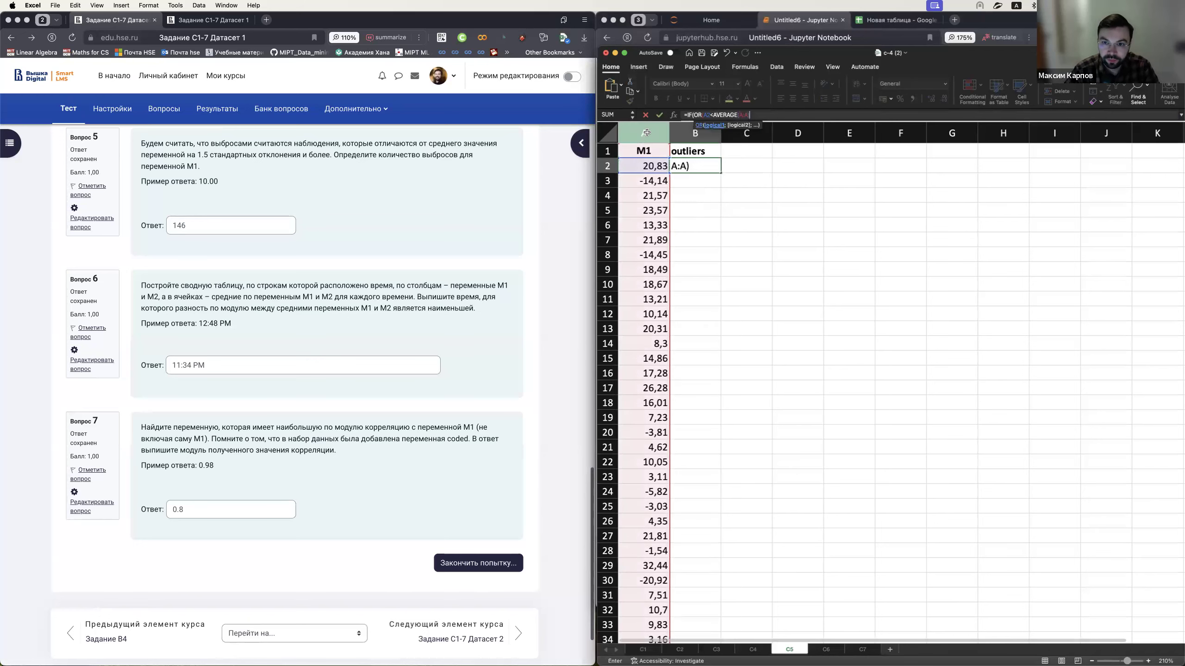
# - Complete the lower bound condition with -1,5*STDEV(A:A) and add a semicolon for the second OR argument
pyautogui.write('-1,5')
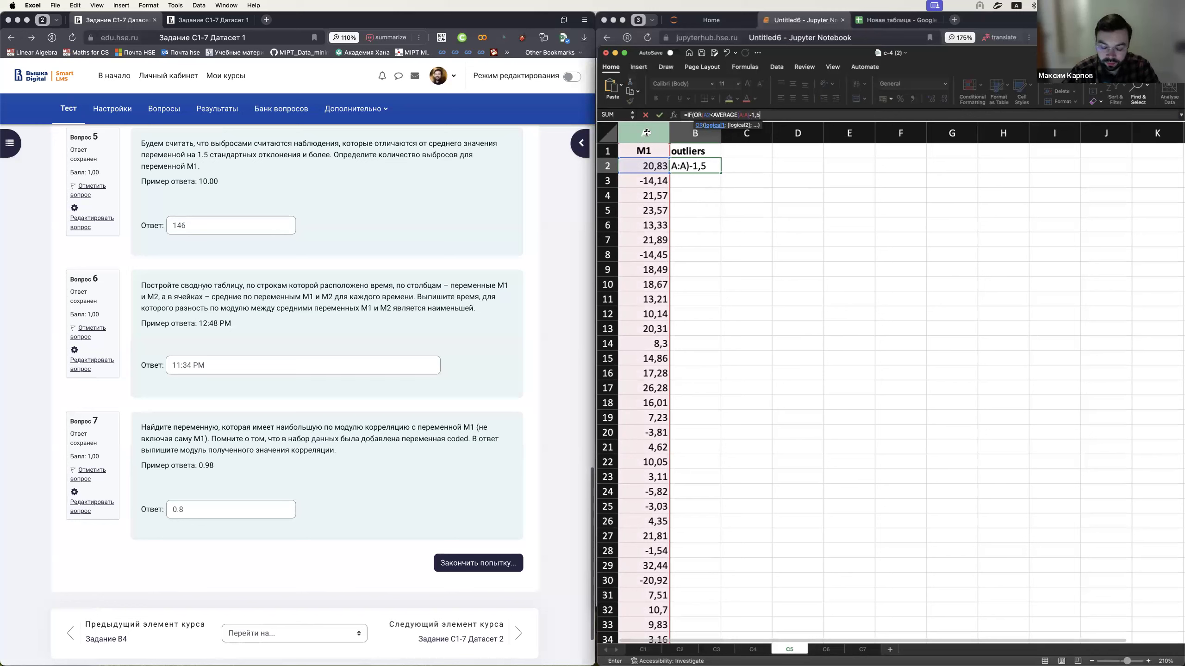
pyautogui.write('*')
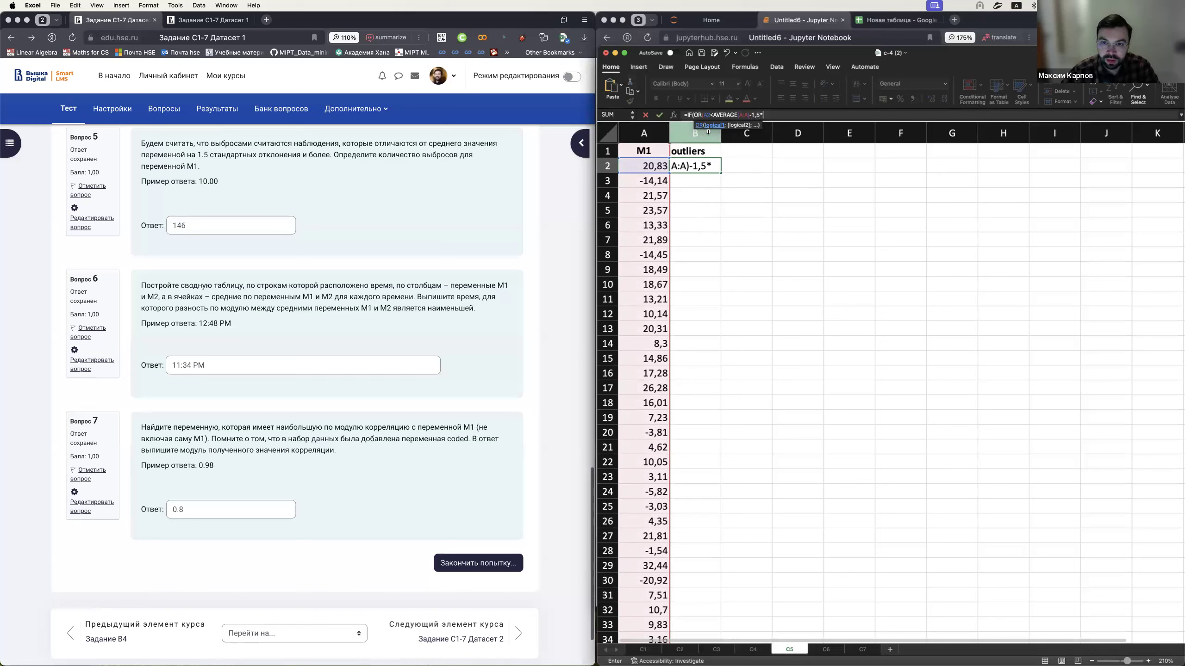
pyautogui.write('STD')
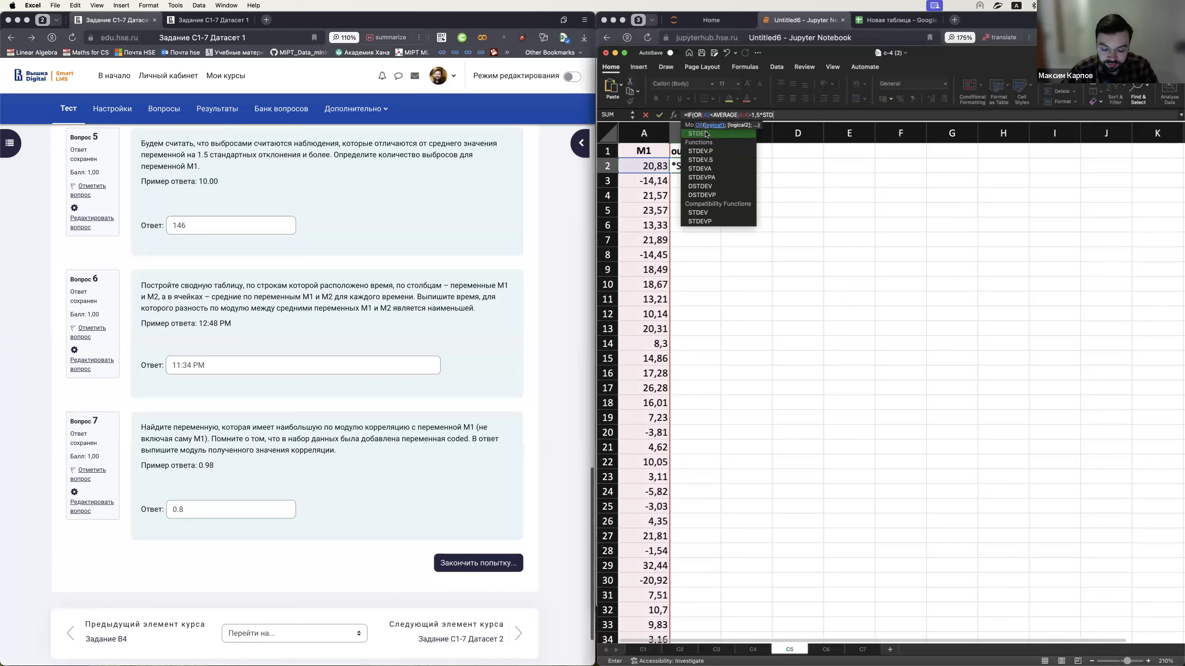
pyautogui.press('Tab')
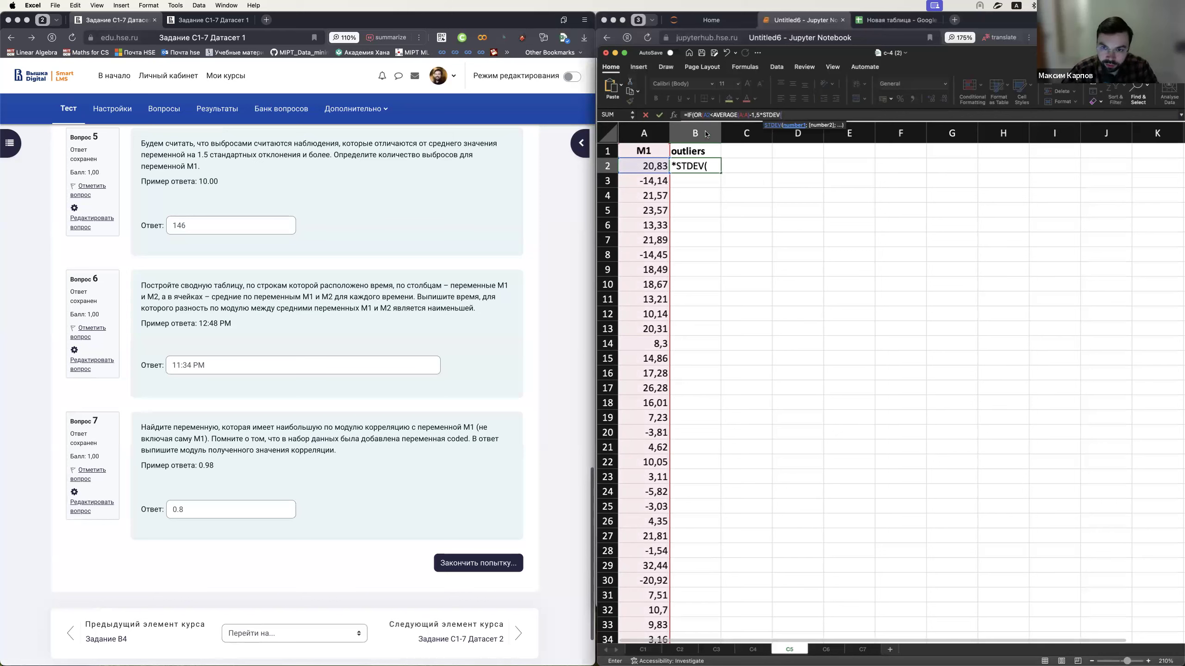
pyautogui.click(649, 133)
pyautogui.write(')')
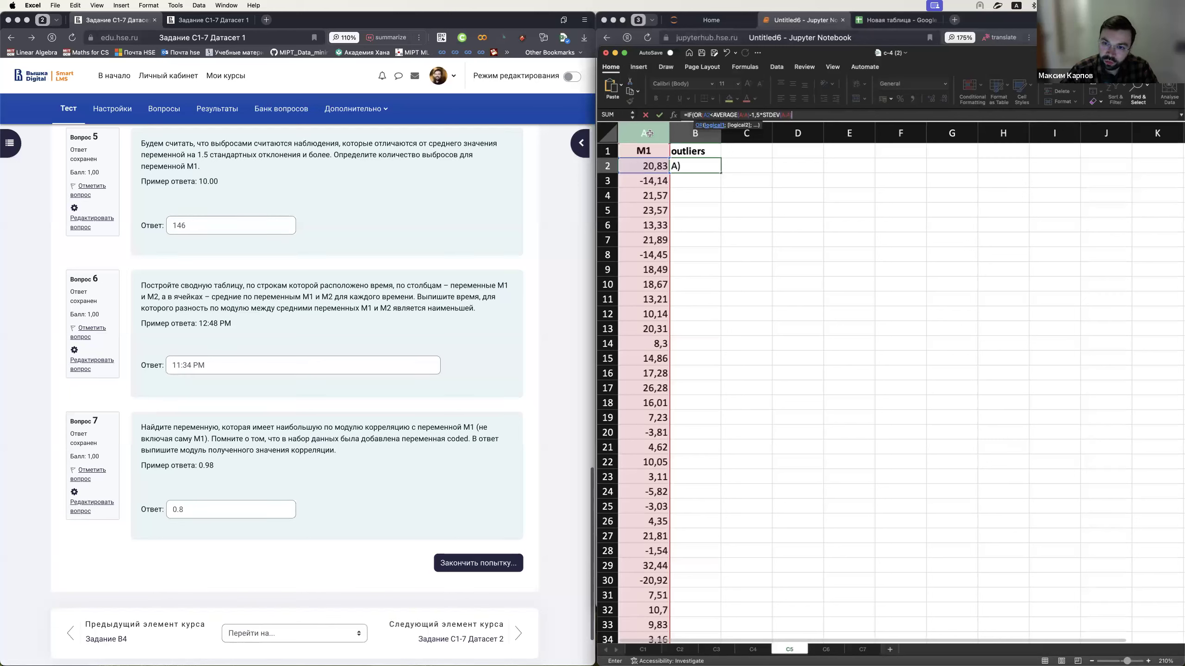
pyautogui.write(';')
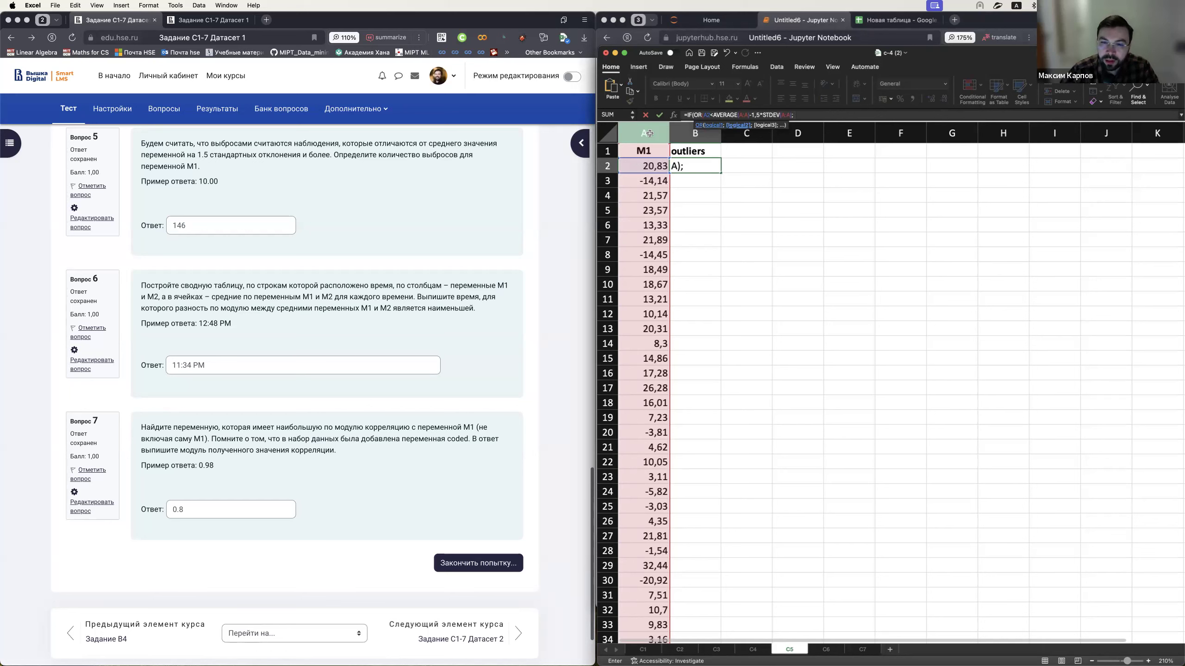
# - Add a copy of the first condition as the second OR argument, altered to the upper bound A2>AVERAGE(A:A)+1,5*STDEV(A:A)
pyautogui.doubleClick(705, 114)
pyautogui.click(792, 115)
pyautogui.write('A2<AVERAGE(A:A)-1,5*STDEV(A:A)')
pyautogui.click(806, 115)
pyautogui.press('BackSpace')
pyautogui.write('>')
pyautogui.click(845, 116)
pyautogui.press('BackSpace')
pyautogui.write('+')
pyautogui.press('End')
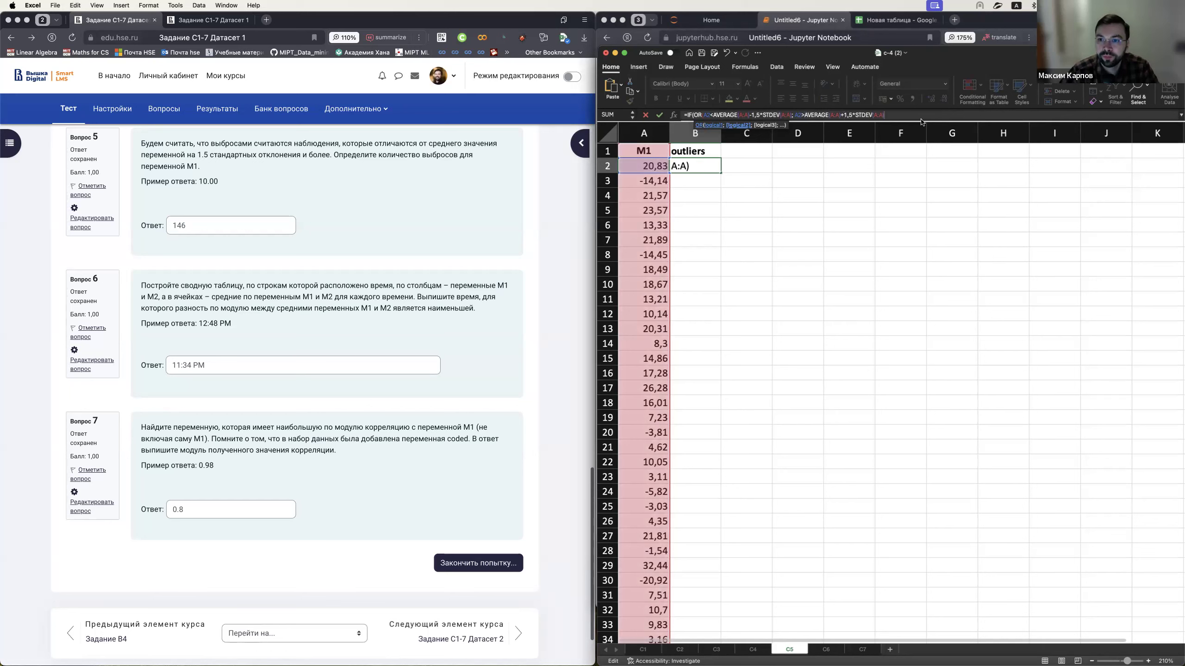
# - Close the OR, set the IF to return 1 when true and 0 otherwise, and confirm the B2 formula
pyautogui.write(')')
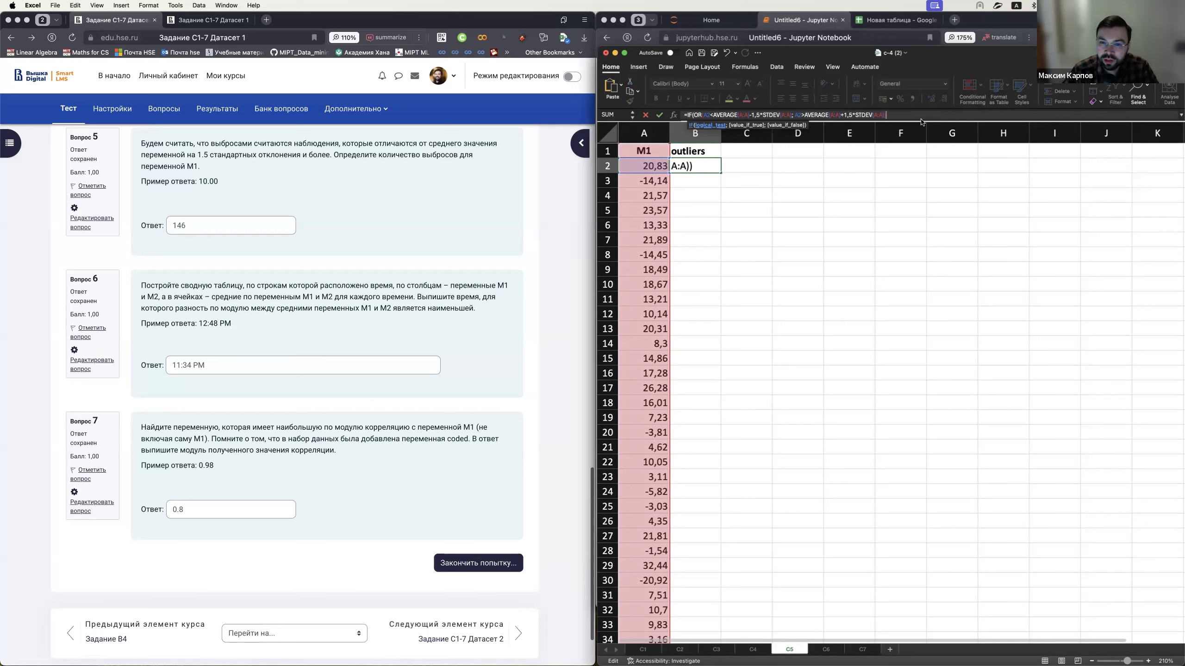
pyautogui.write(';')
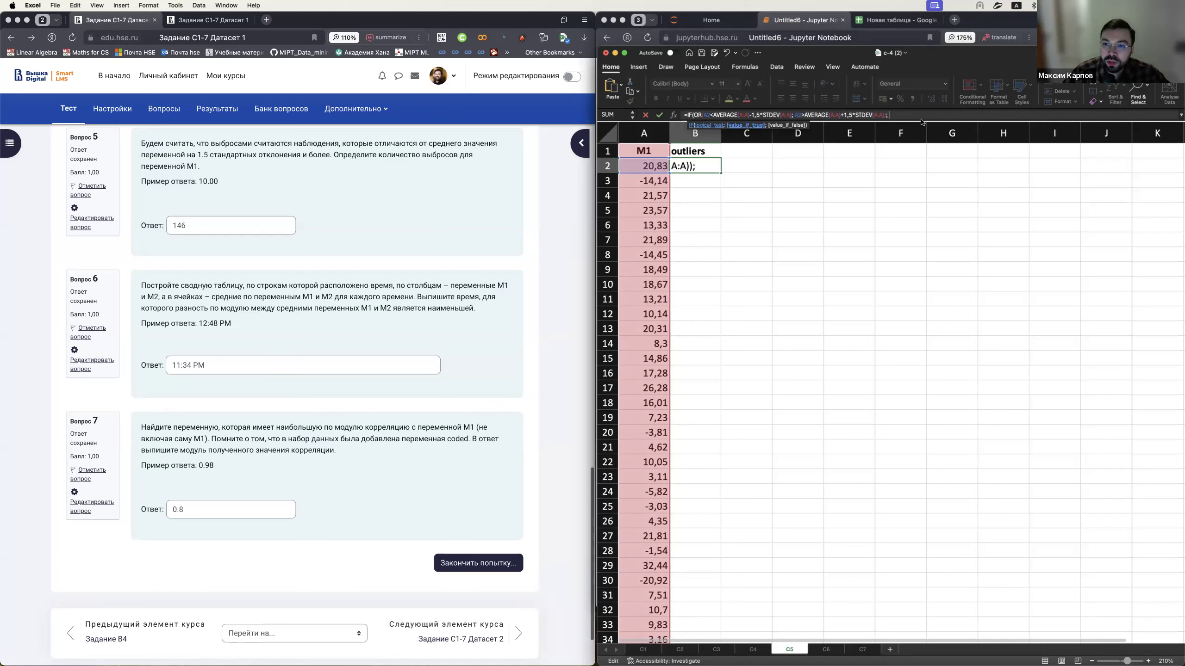
pyautogui.write('1')
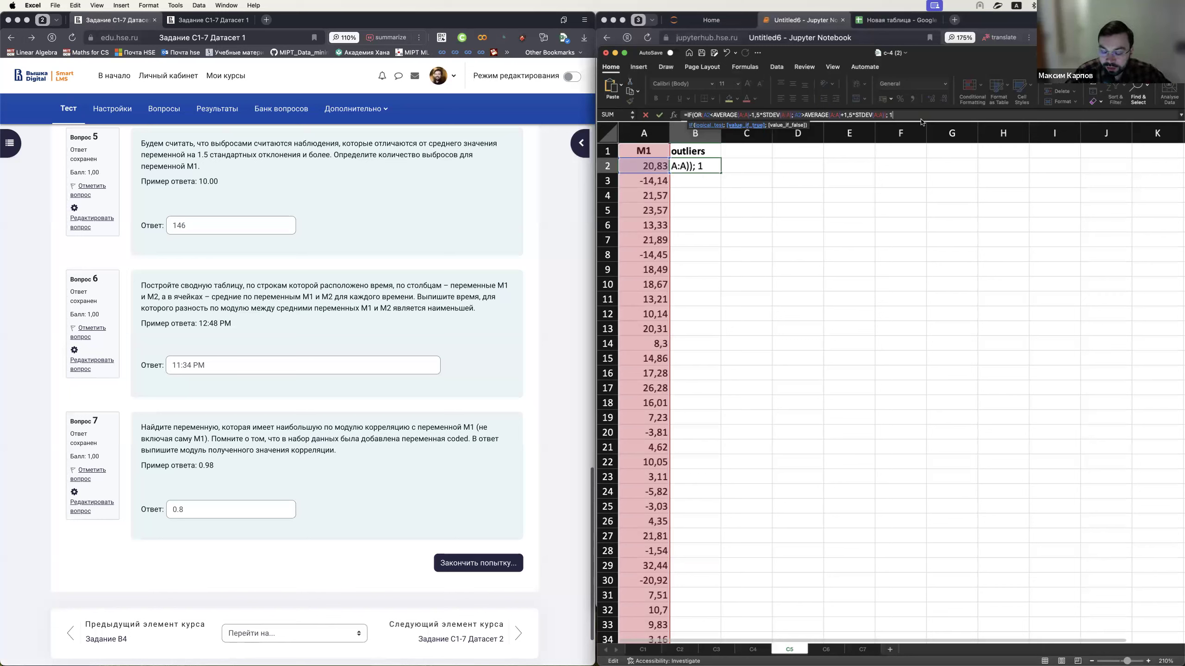
pyautogui.write('; ')
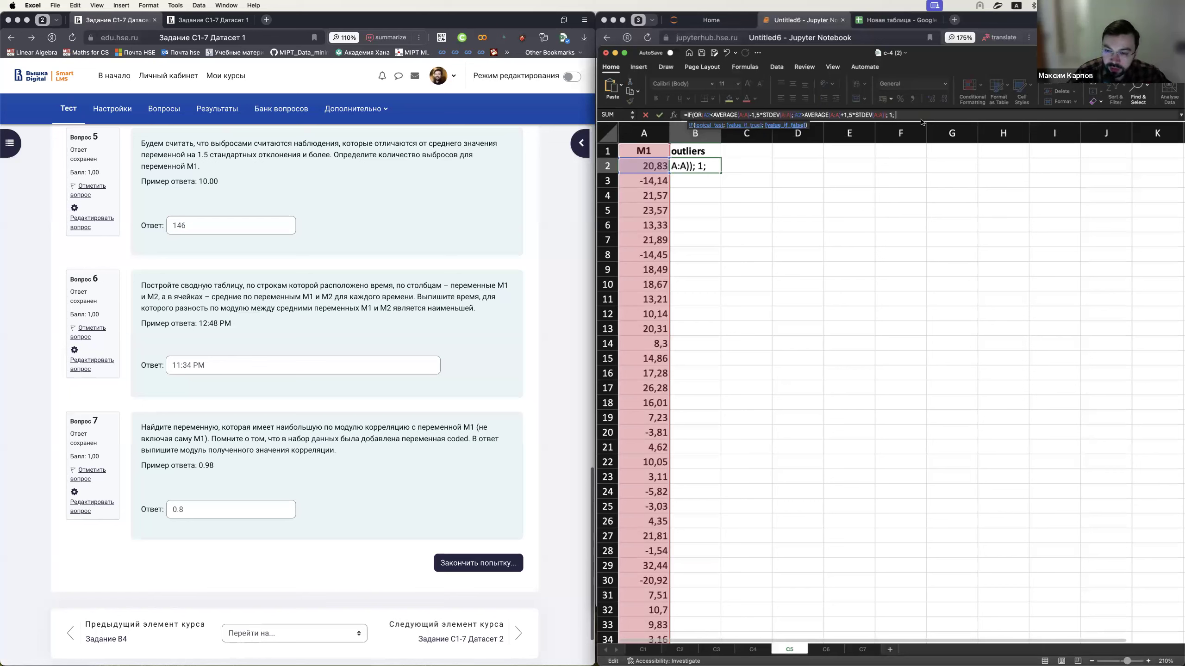
pyautogui.write('0)')
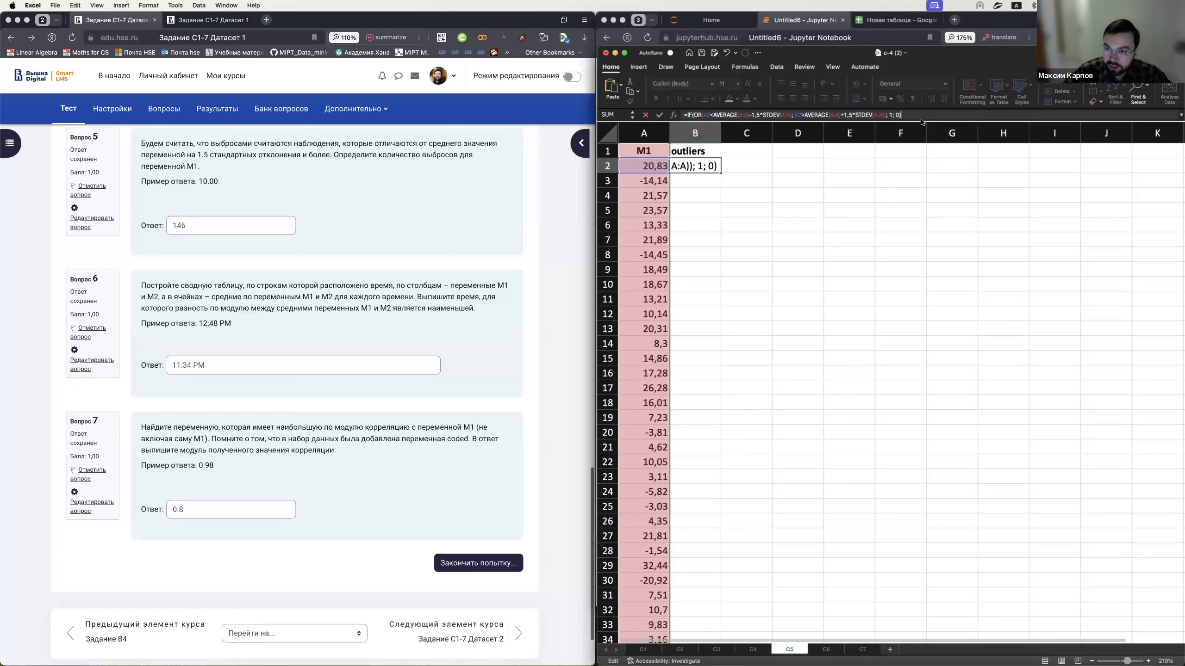
pyautogui.press('Return')
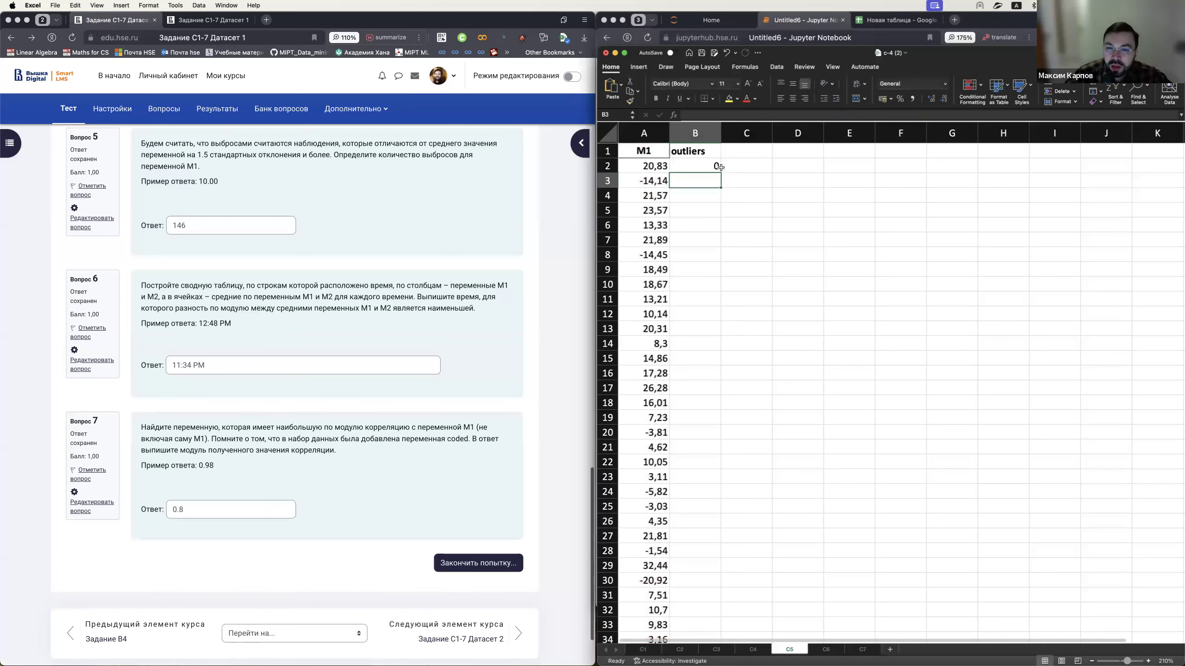
# - Fill the B2 outlier formula down column B for all M1 rows
pyautogui.click(714, 167)
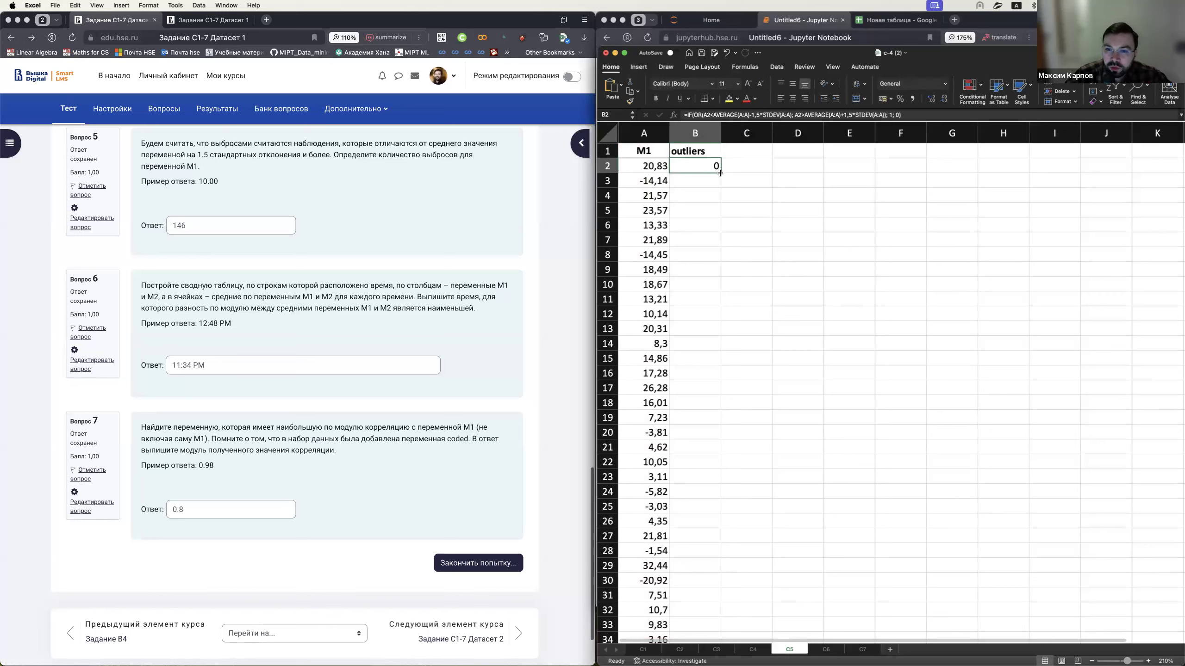
pyautogui.doubleClick(721, 173)
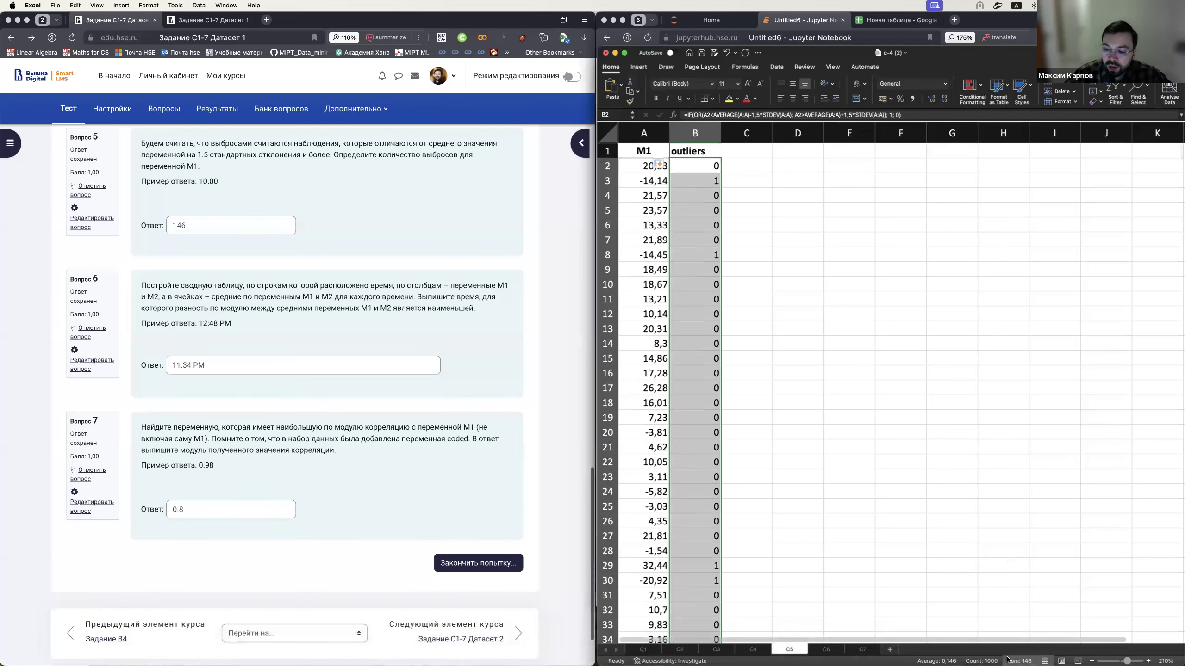
pyautogui.click(752, 592)
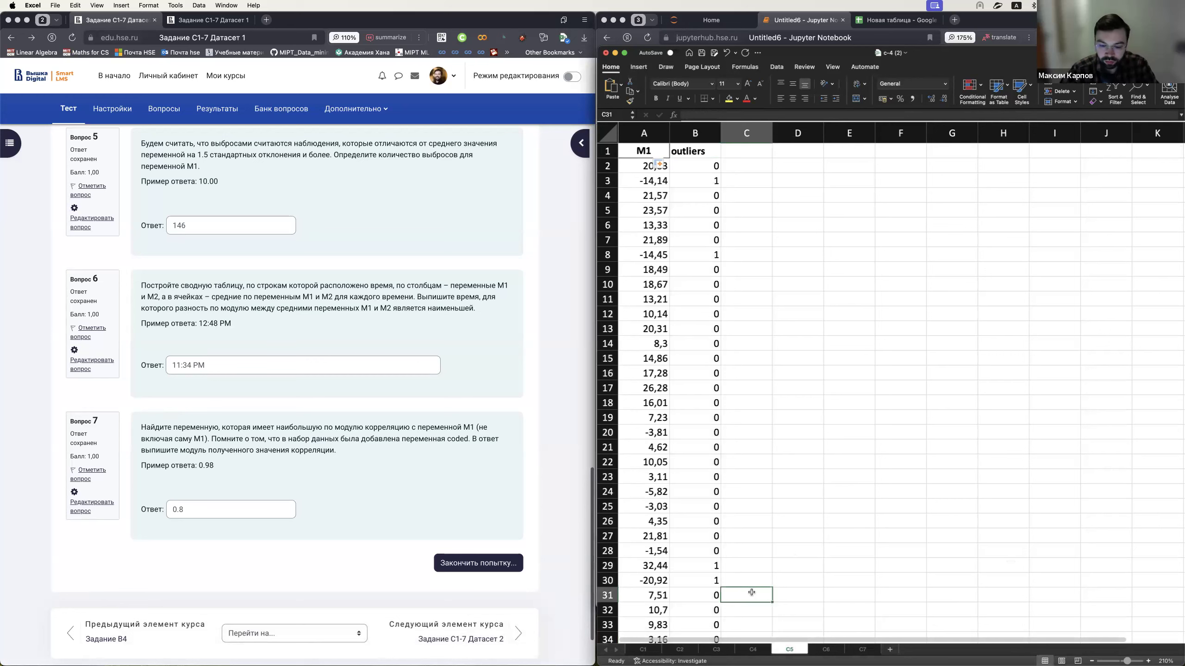
# - Add up the outlier flags in cell B1002, below the last row, with =SUM(B2:B1001)
pyautogui.press('Left')
pyautogui.press('super+Down')
pyautogui.press('Down')
pyautogui.write('=SUM(')
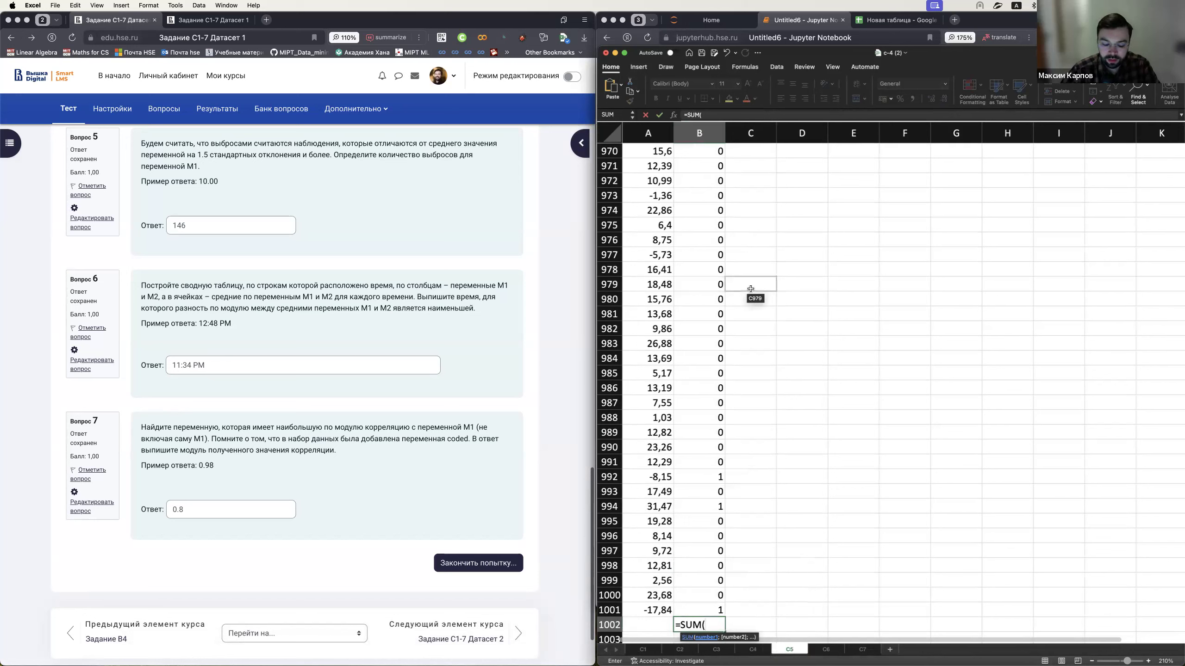
pyautogui.write('B2:B1001)')
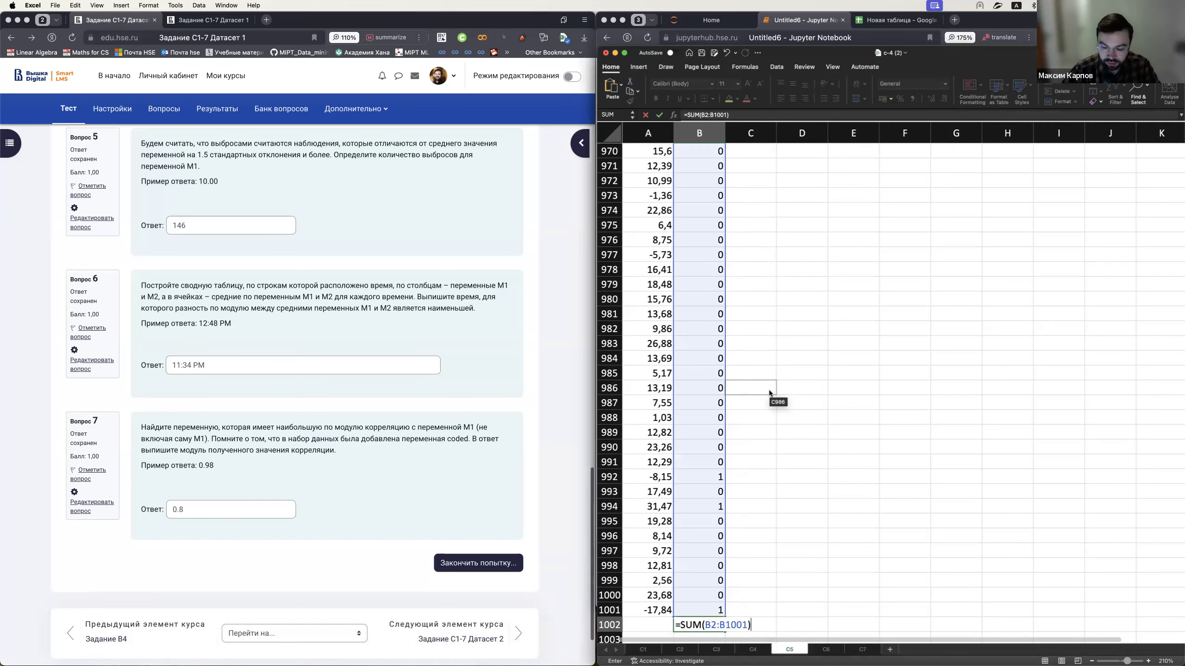
pyautogui.press('Return')
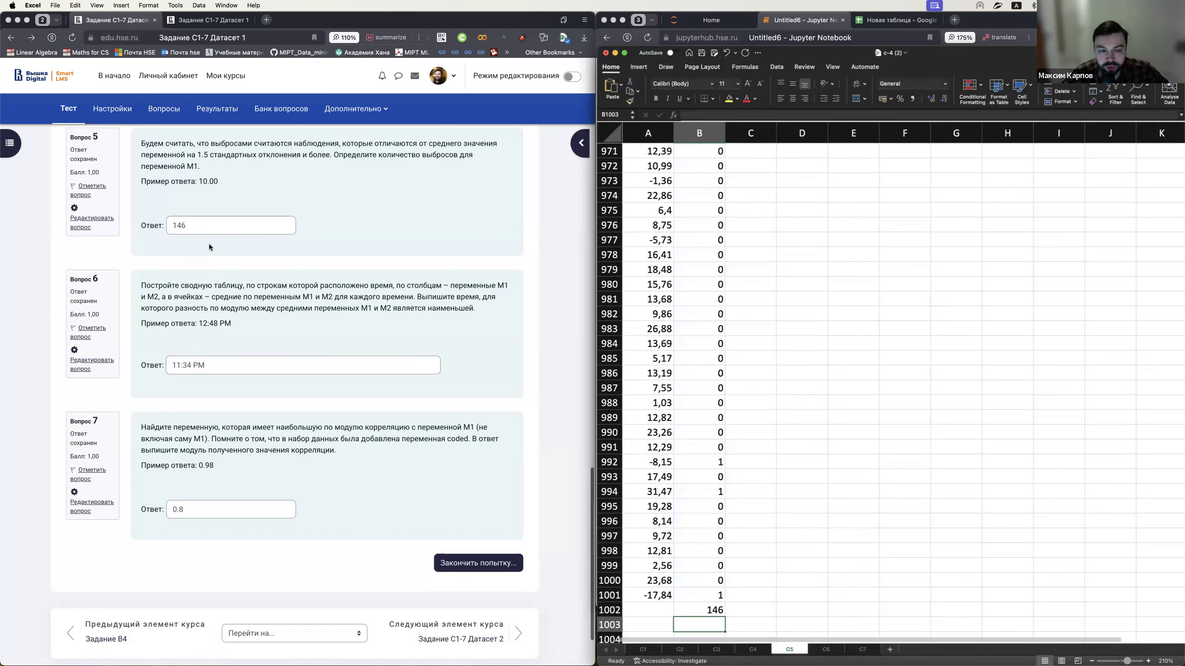
# - Switch back to the browser with the Jupyter notebook and go to question 6 of the quiz
pyautogui.press('super+Tab')
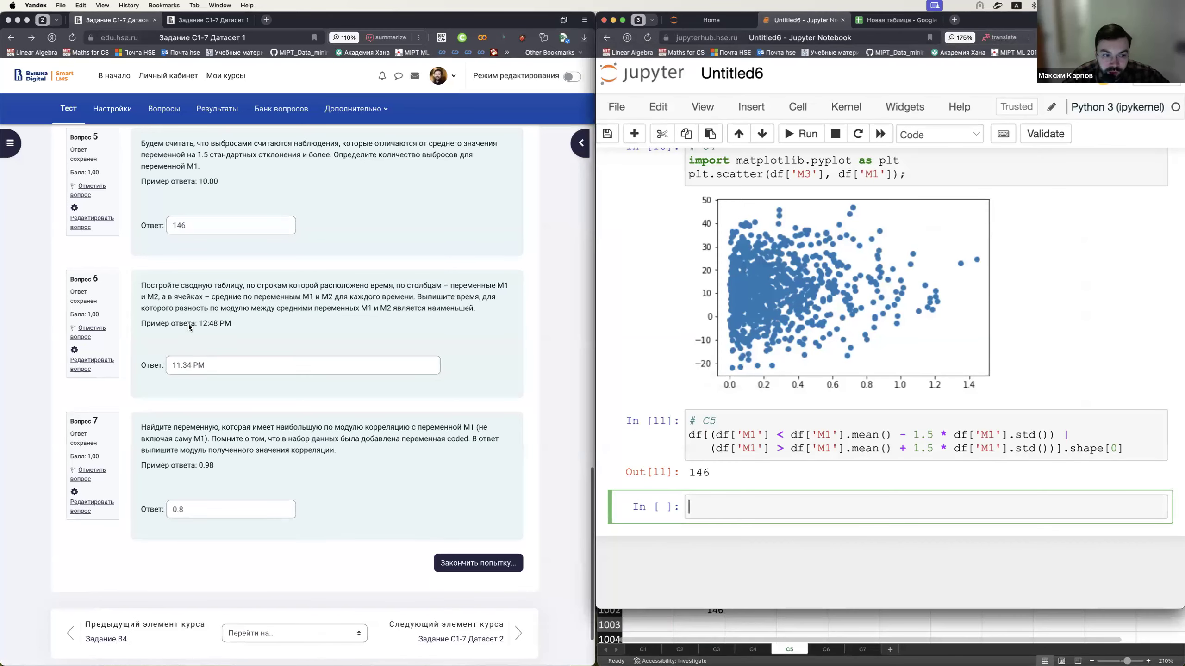
pyautogui.click(244, 320)
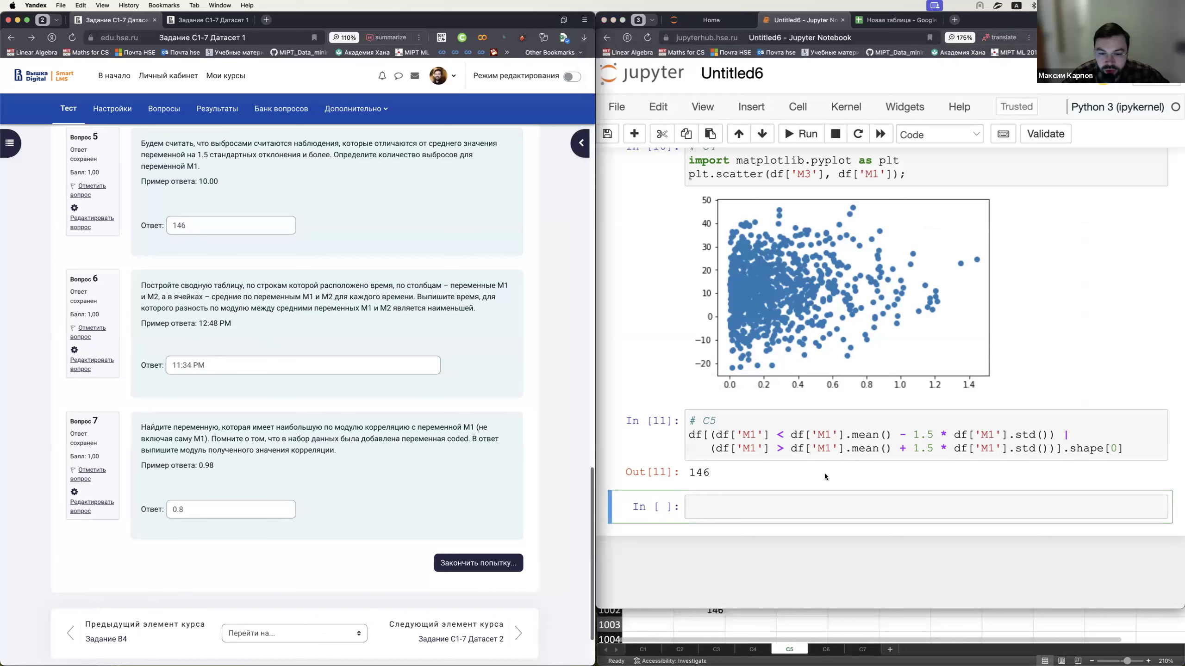
# - Head the empty notebook cell with the comment # C6 and begin assigning a pivot table call on pd to the variable pivot
pyautogui.click(826, 507)
pyautogui.write('# C6')
pyautogui.press('Return')
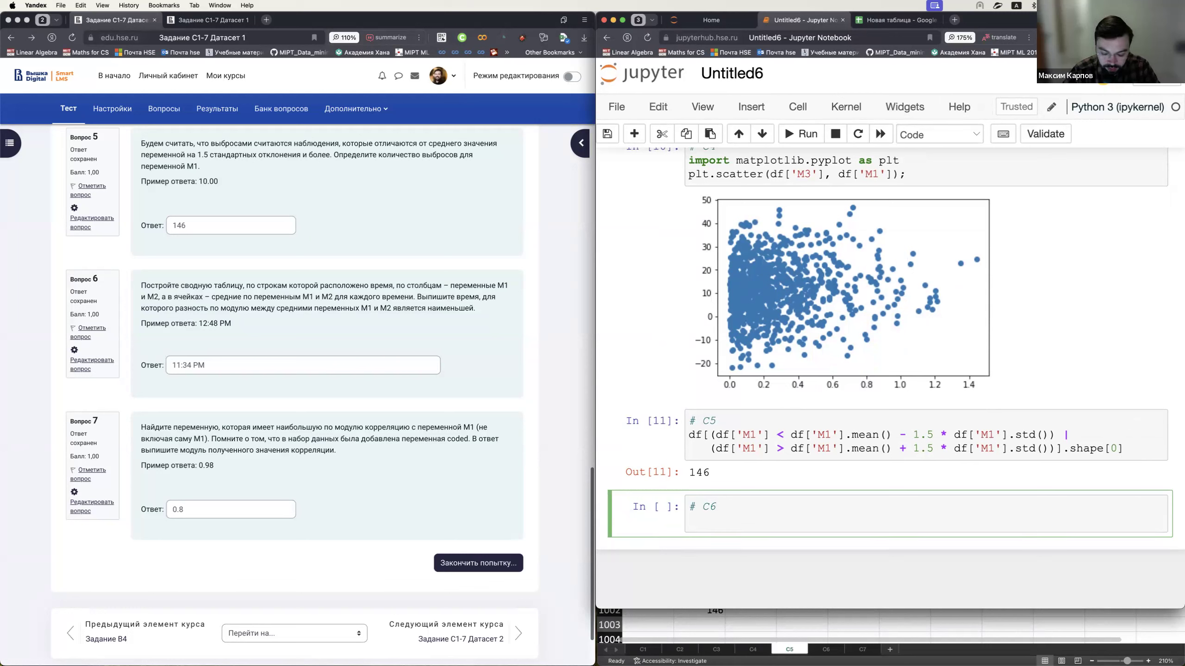
pyautogui.write('pivot')
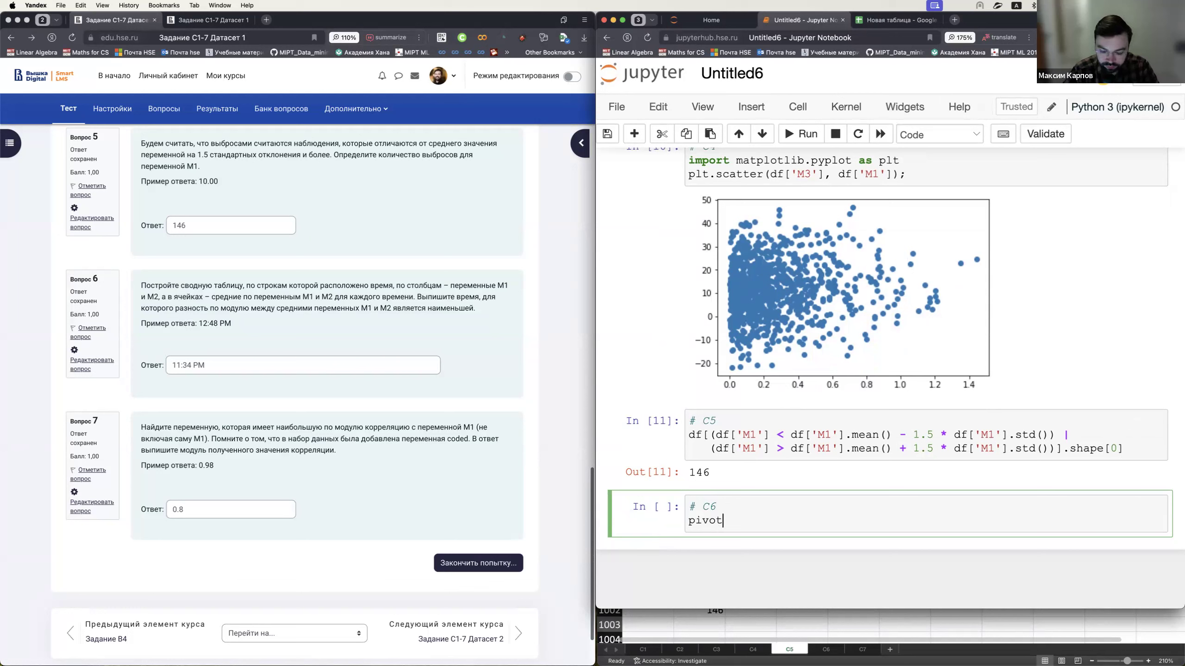
pyautogui.write(' = pd.pivo')
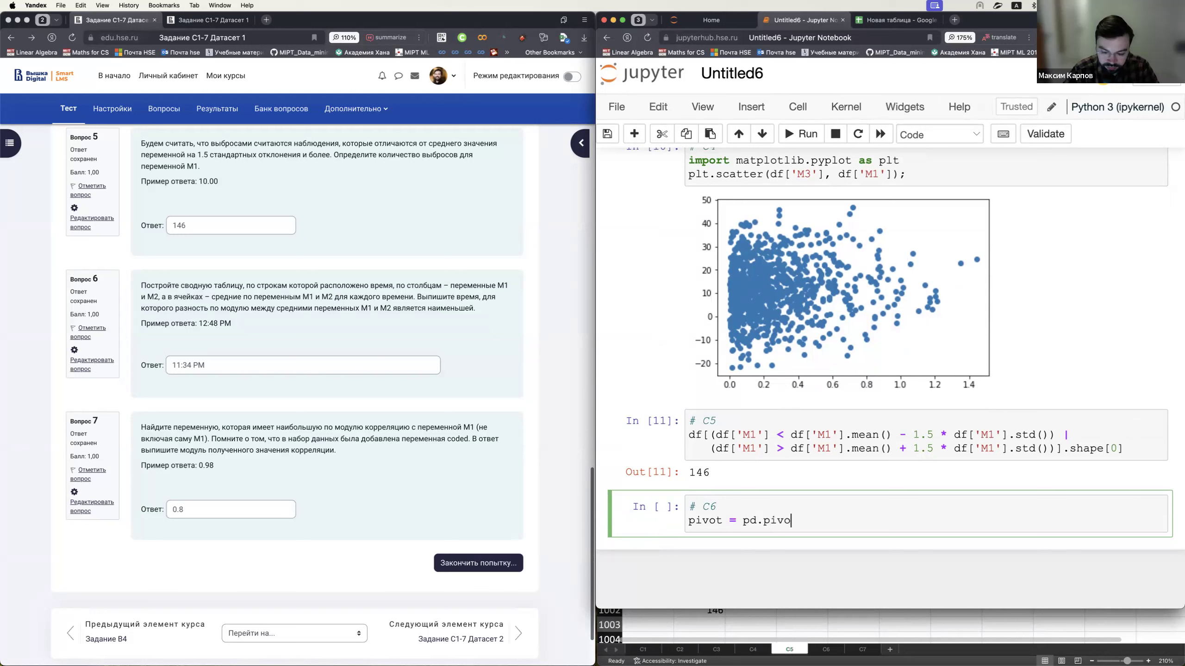
pyautogui.press('BackSpace')
pyautogui.press('BackSpace')
pyautogui.press('BackSpace')
pyautogui.press('BackSpace')
pyautogui.press('BackSpace')
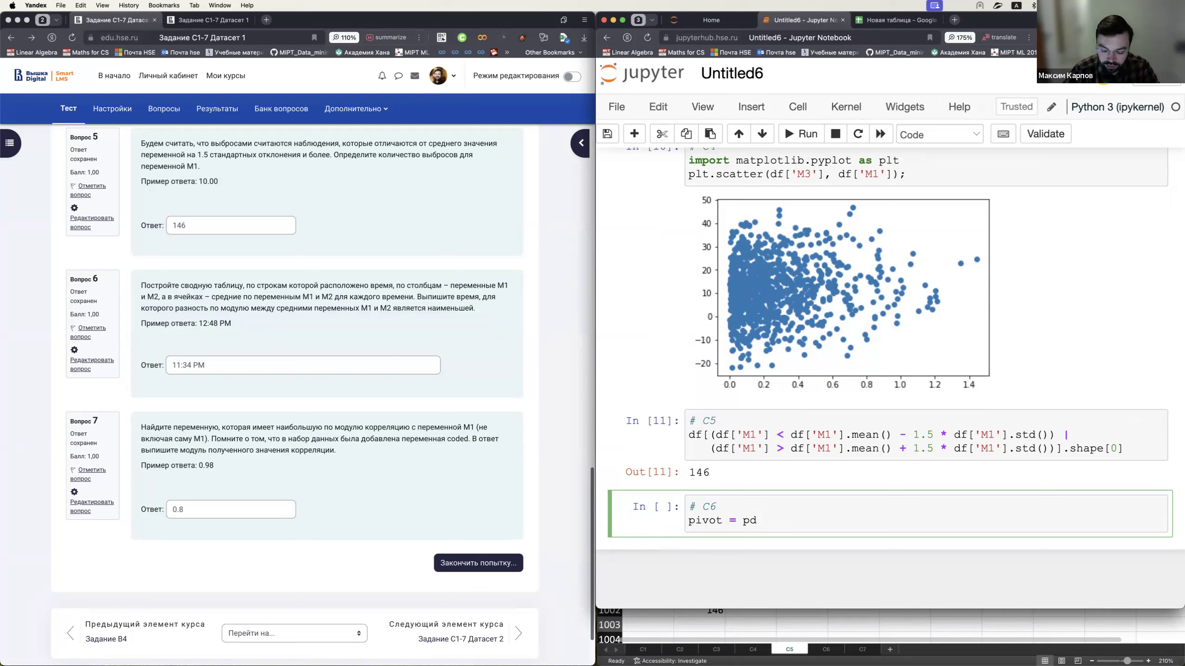
pyautogui.write('.pivot_tavle(')
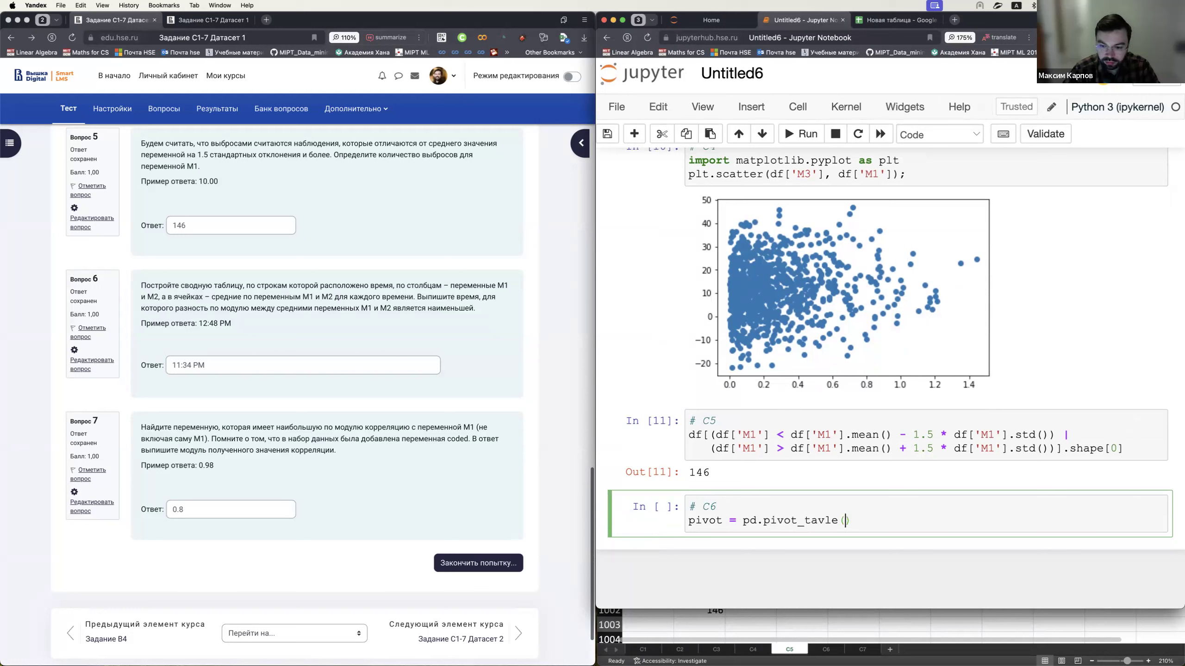
# - Correct the call to df.pivot_table(), replacing pd with df and fixing the misspelled method name
pyautogui.doubleClick(745, 521)
pyautogui.write('df')
pyautogui.press('End')
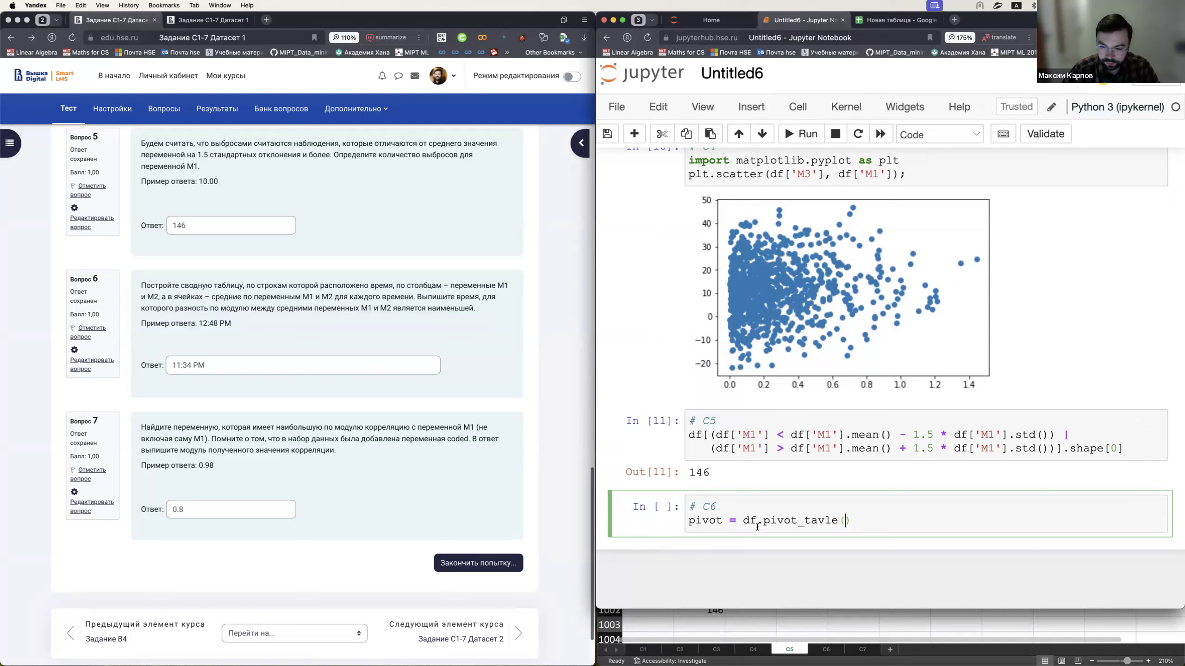
pyautogui.click(814, 521)
pyautogui.press('Delete')
pyautogui.write('b')
pyautogui.click(845, 520)
# - Consult the pivot_table signature and pass values=['M1', 'M2'] as the first argument
pyautogui.hotkey('shift', 'Tab')
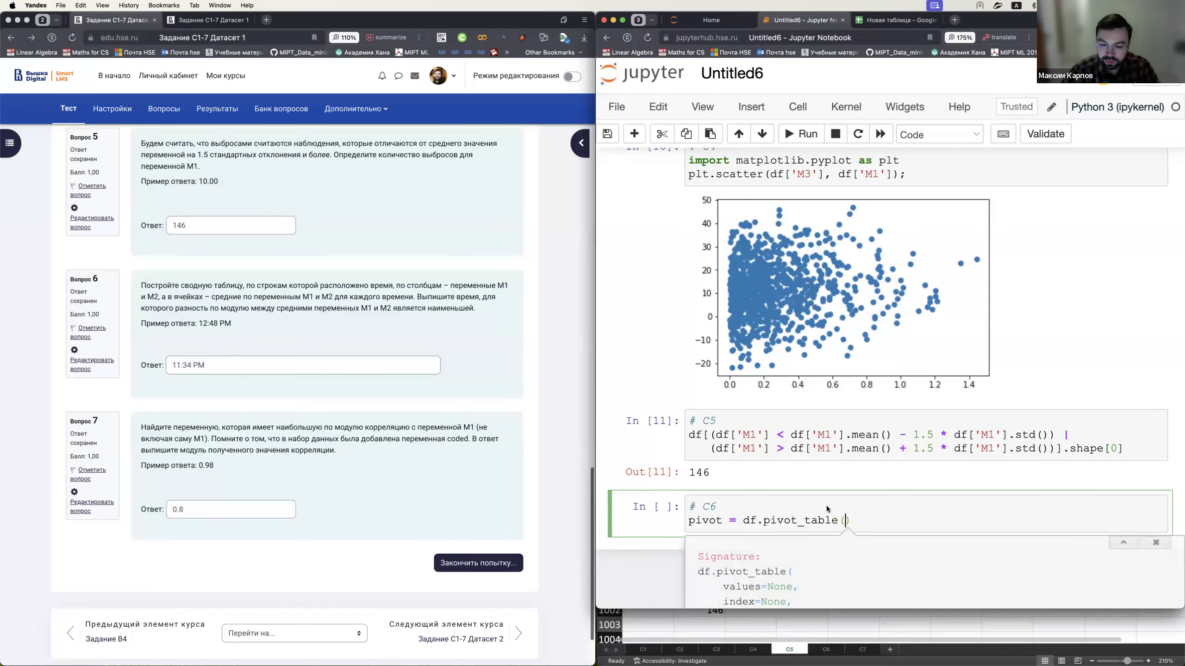
pyautogui.scroll(-2, 844, 467)
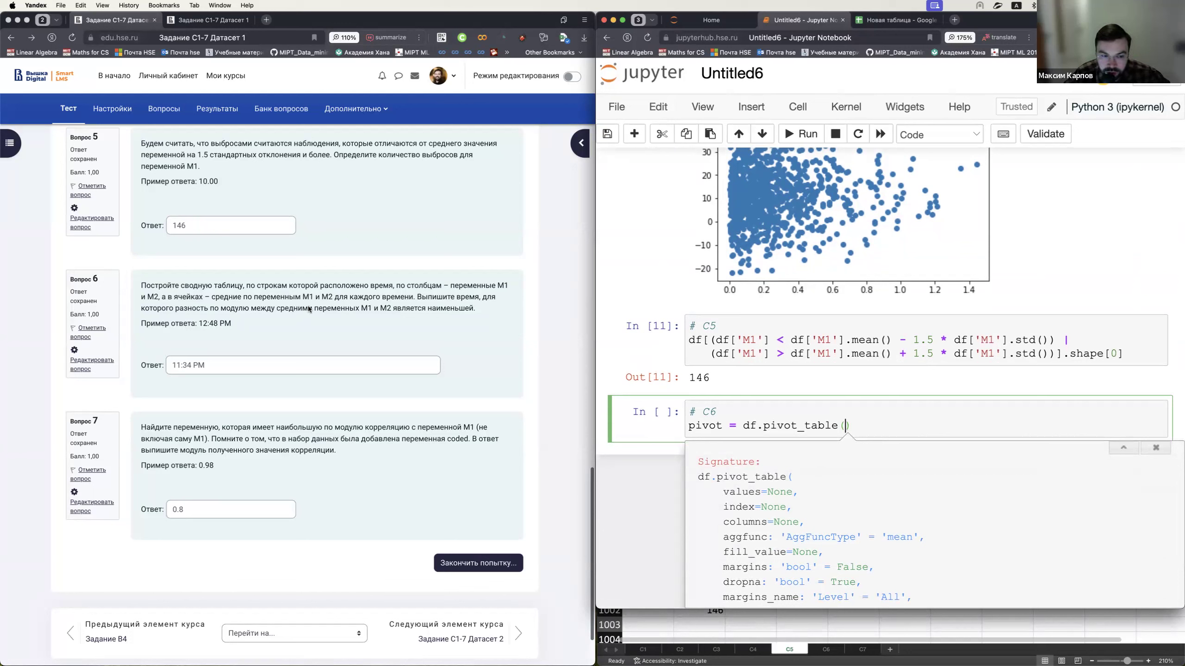
pyautogui.click(844, 427)
pyautogui.write("alues=['")
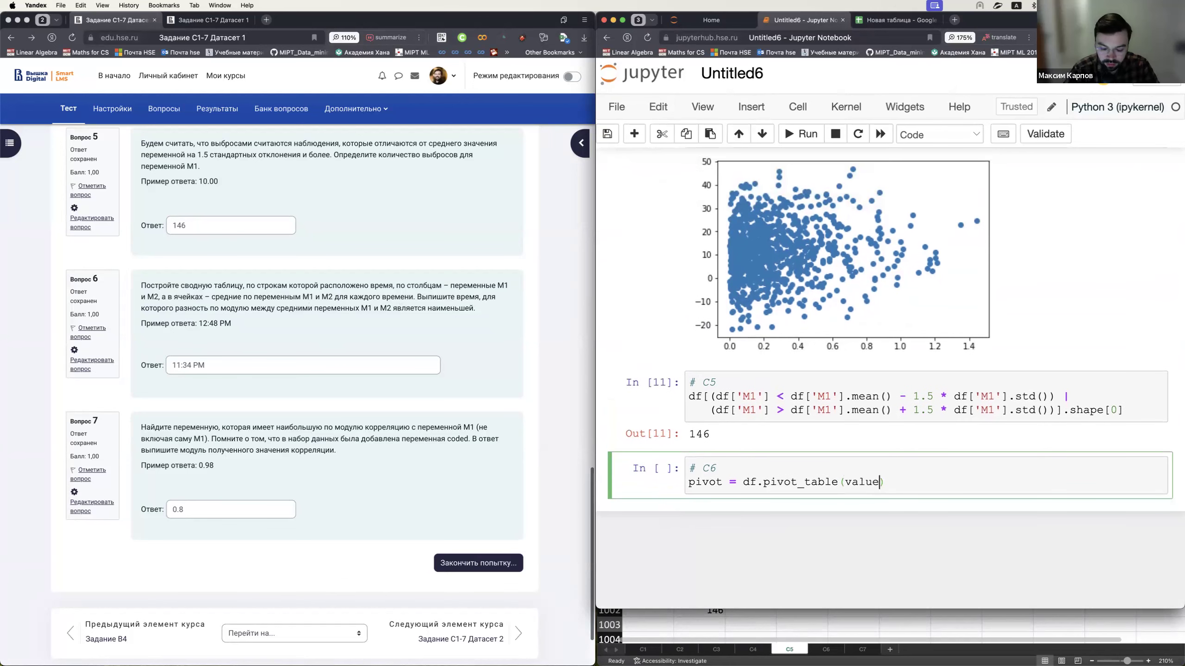
pyautogui.write("M1', '")
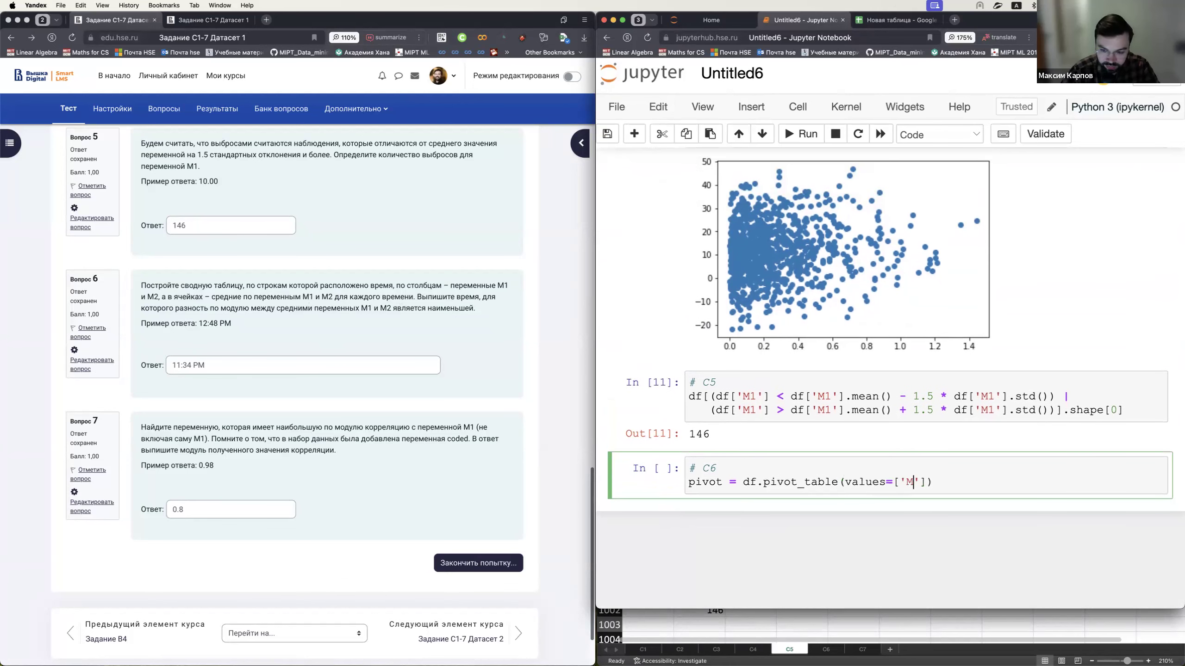
pyautogui.write("M2']")
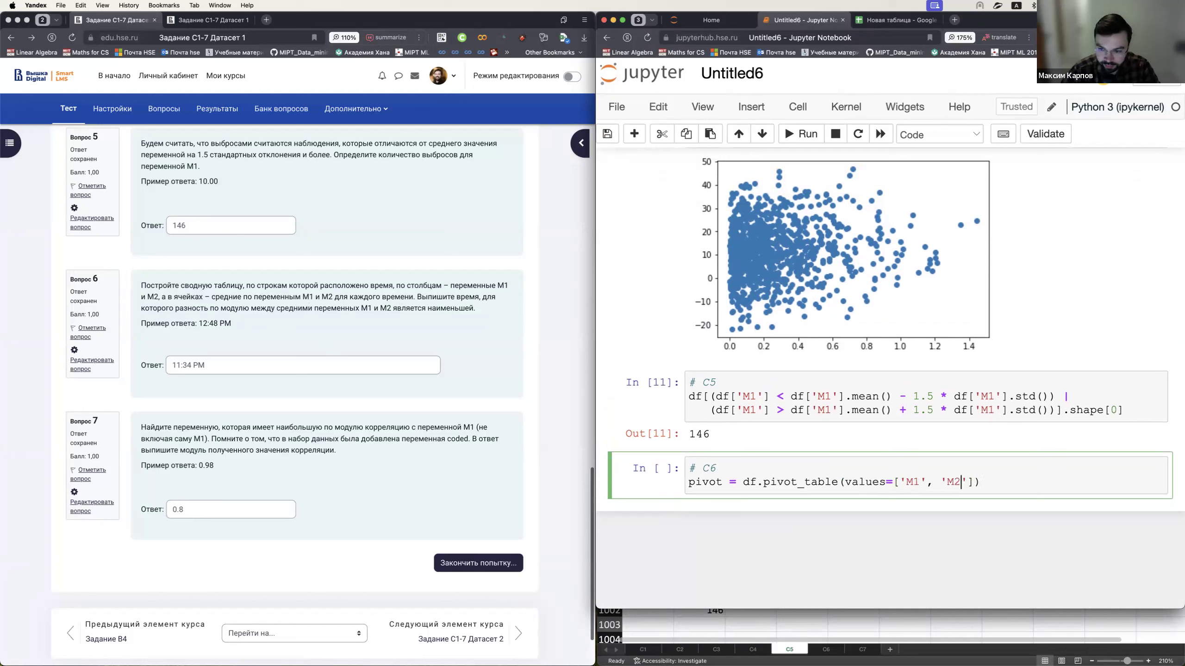
# - Add index='time', on a second line of the pivot_table call, checking the row requirement in question 6
pyautogui.write(',')
pyautogui.press('Return')
pyautogui.write('index=')
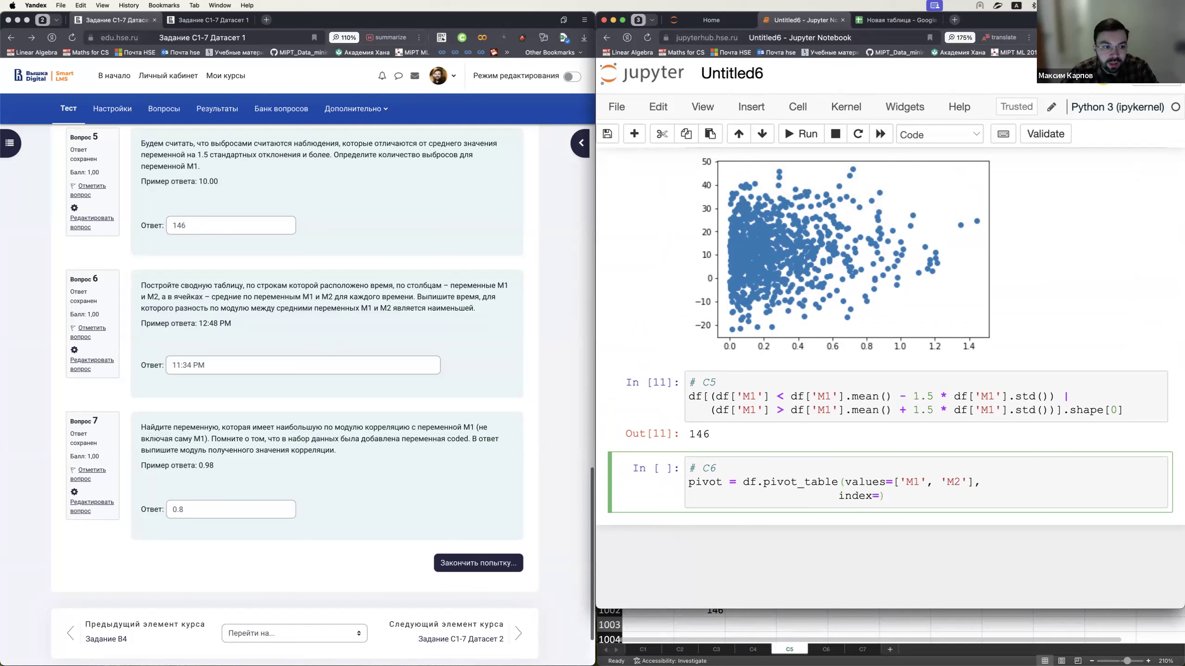
pyautogui.click(913, 482)
pyautogui.hotkey('shift', 'Tab')
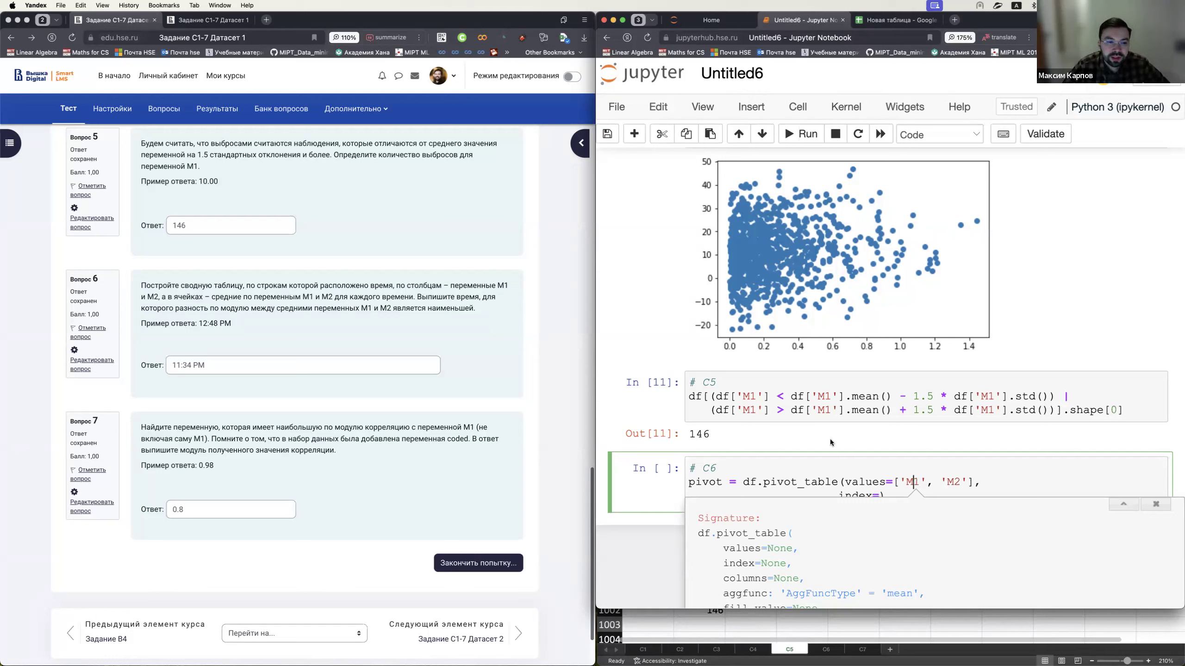
pyautogui.click(303, 287)
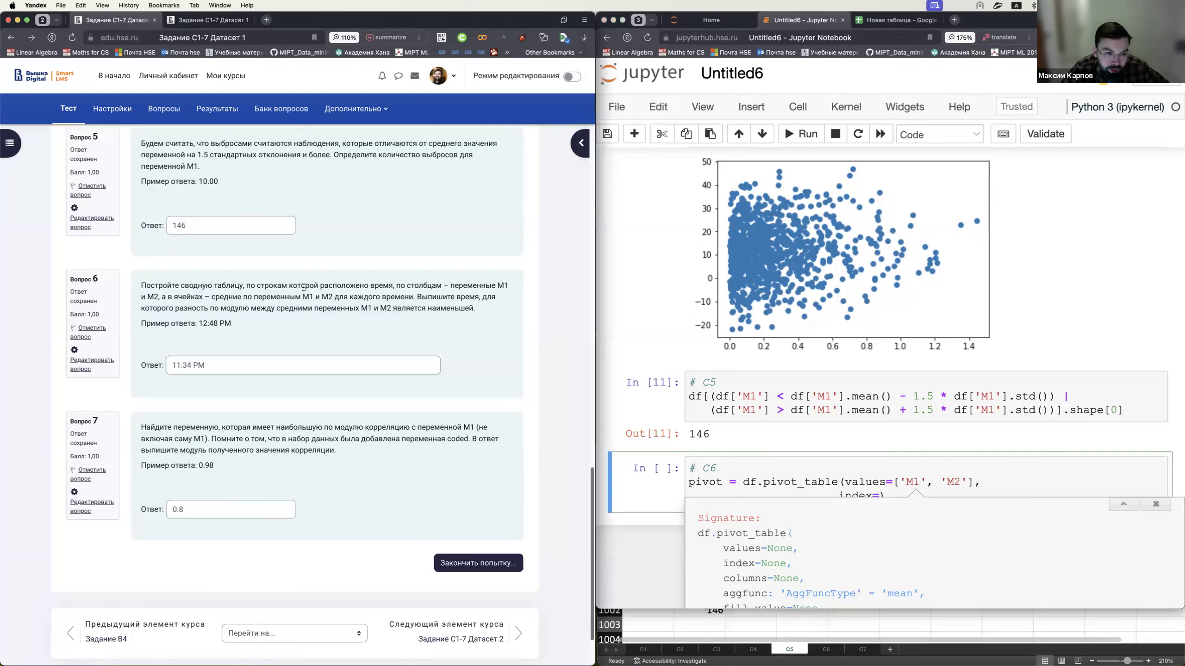
pyautogui.moveTo(316, 285); pyautogui.dragTo(431, 285)
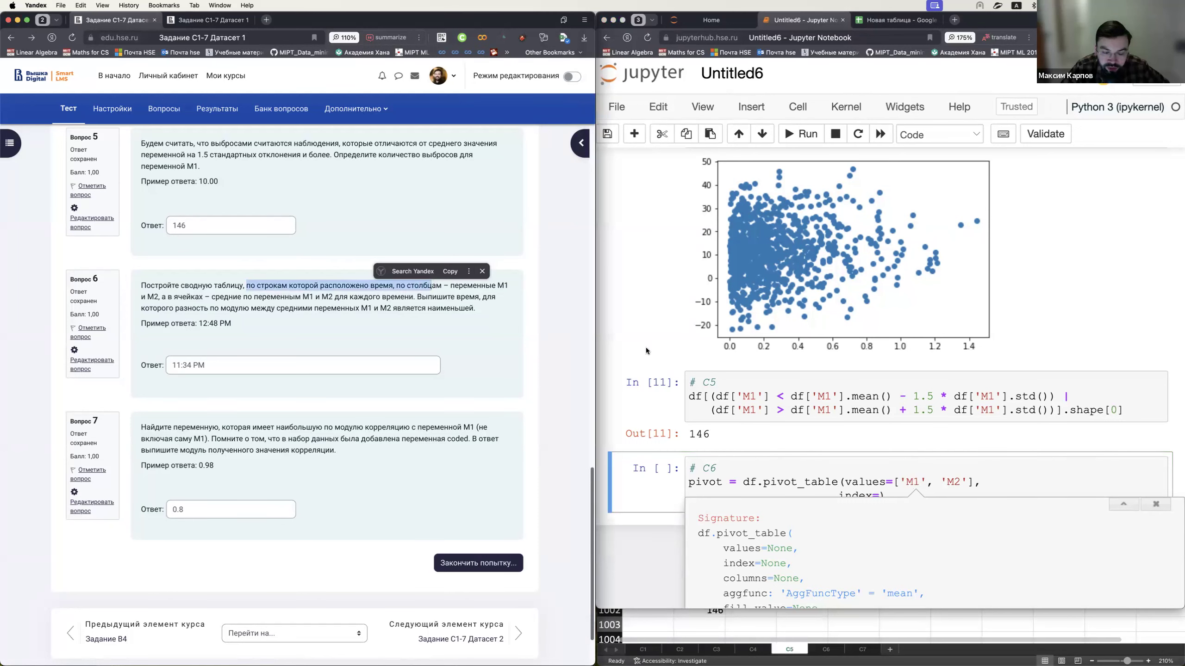
pyautogui.scroll(-1, 880, 474)
pyautogui.click(879, 474)
pyautogui.write("'")
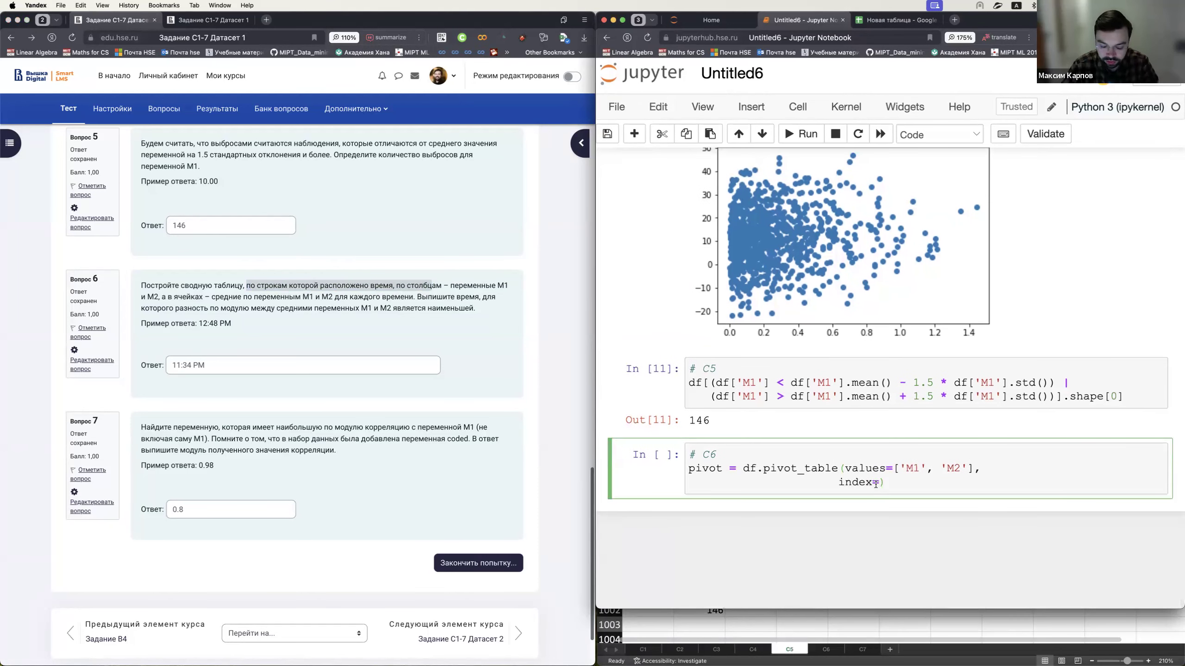
pyautogui.write("time',")
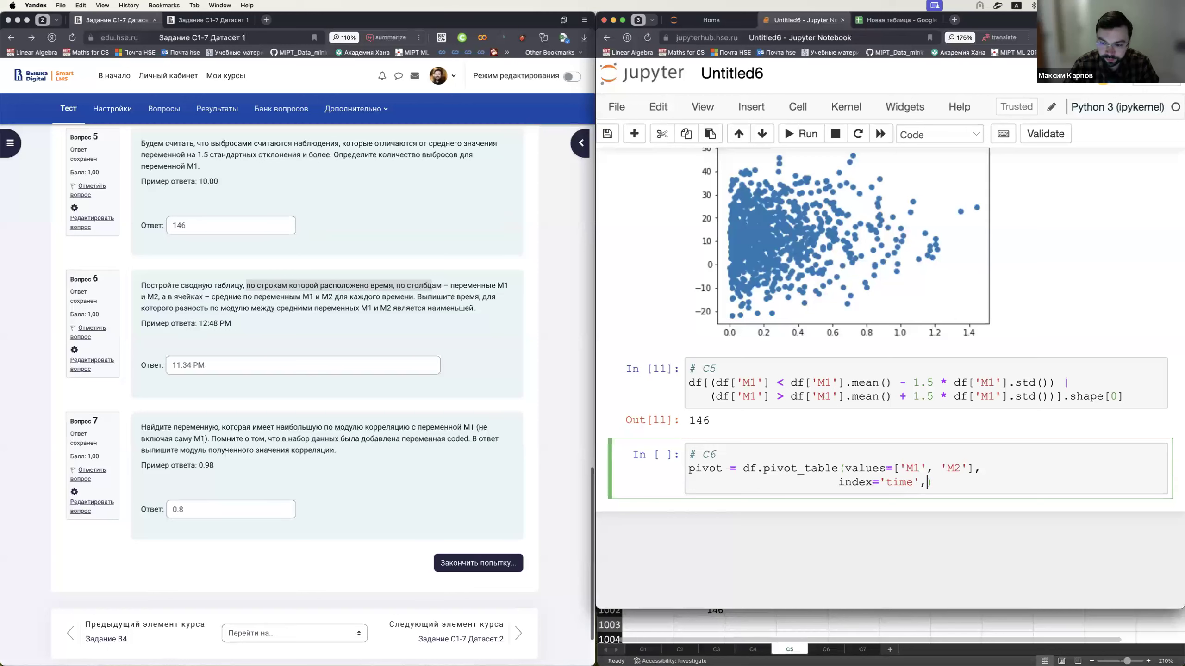
# - Move the closing parenthesis to a new line after index='time', and indent that line for another argument
pyautogui.press('Return')
pyautogui.press('BackSpace')
pyautogui.press('BackSpace')
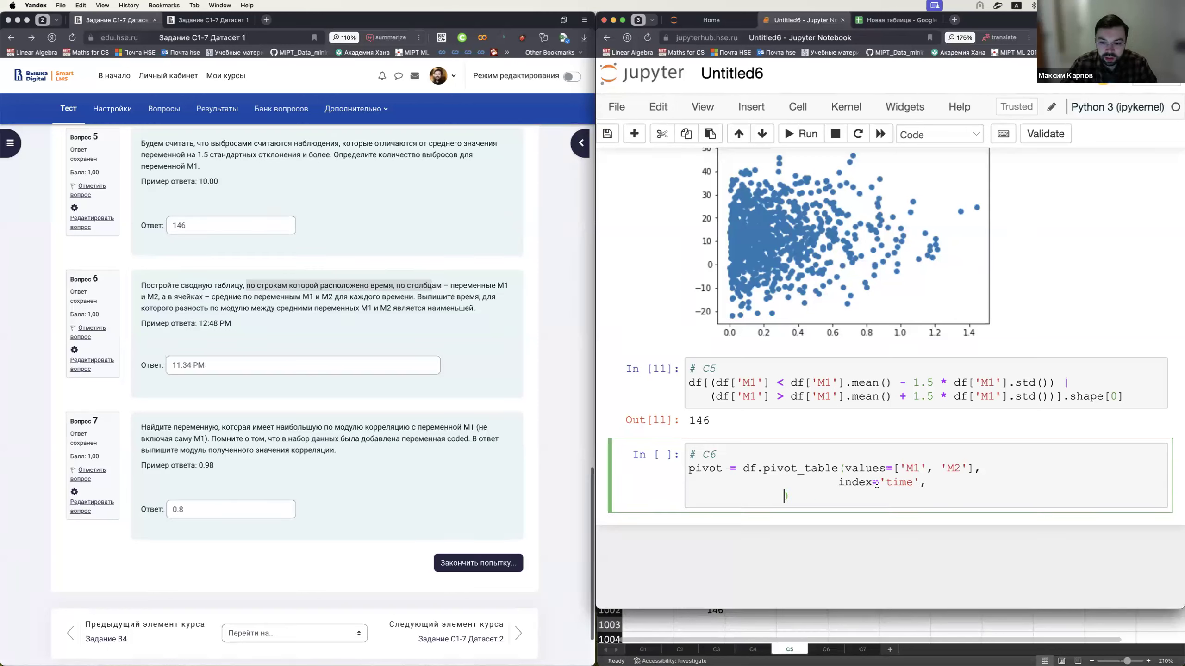
pyautogui.press('Tab')
pyautogui.press('Tab')
pyautogui.press('Tab')
pyautogui.press('Tab')
pyautogui.press('Tab')
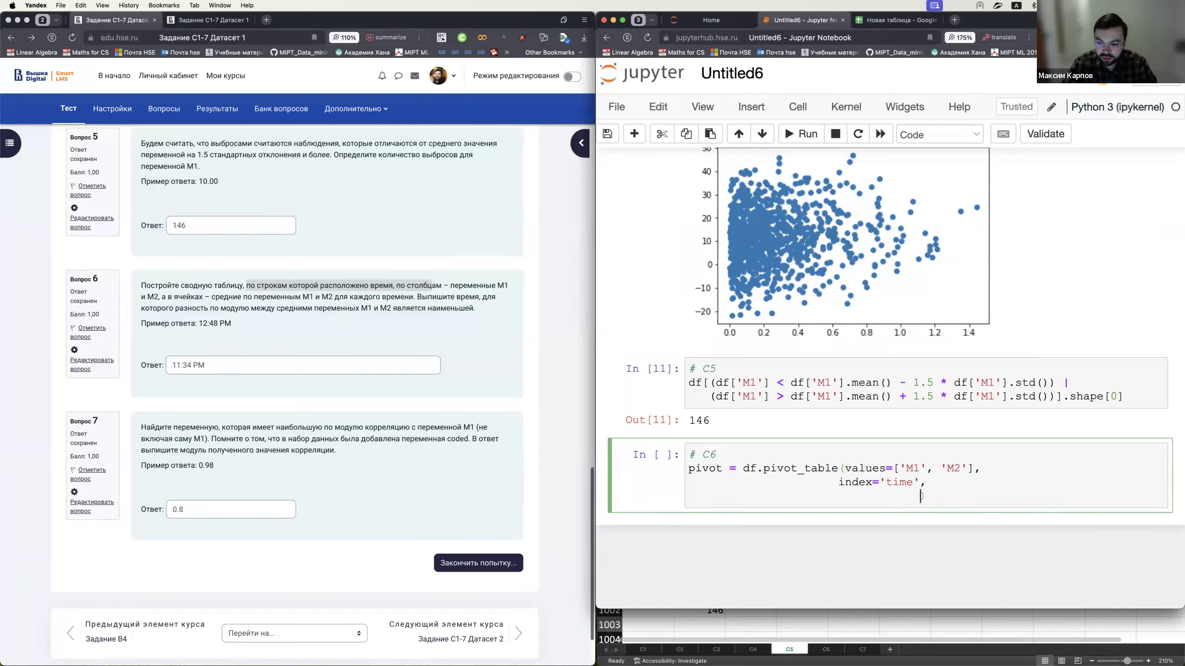
pyautogui.press('BackSpace')
pyautogui.press('BackSpace')
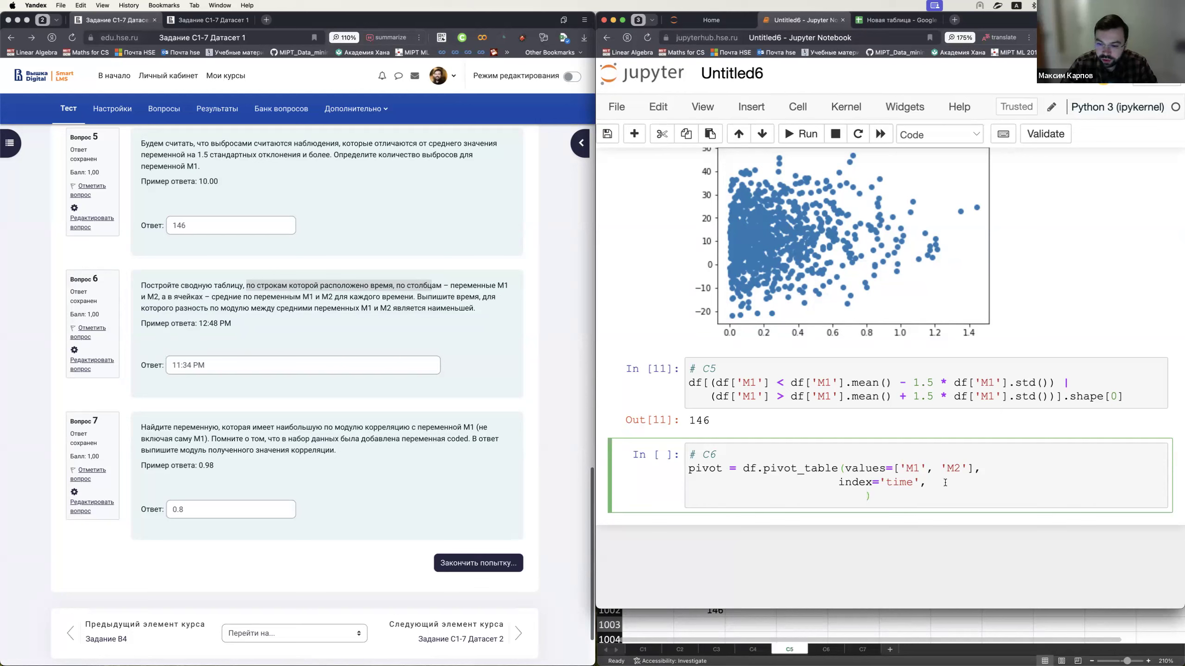
# - Examine the pivot_table documentation for the aggfunc parameter and its default value
pyautogui.hotkey('shift', 'Tab')
pyautogui.hotkey('shift', 'Tab')
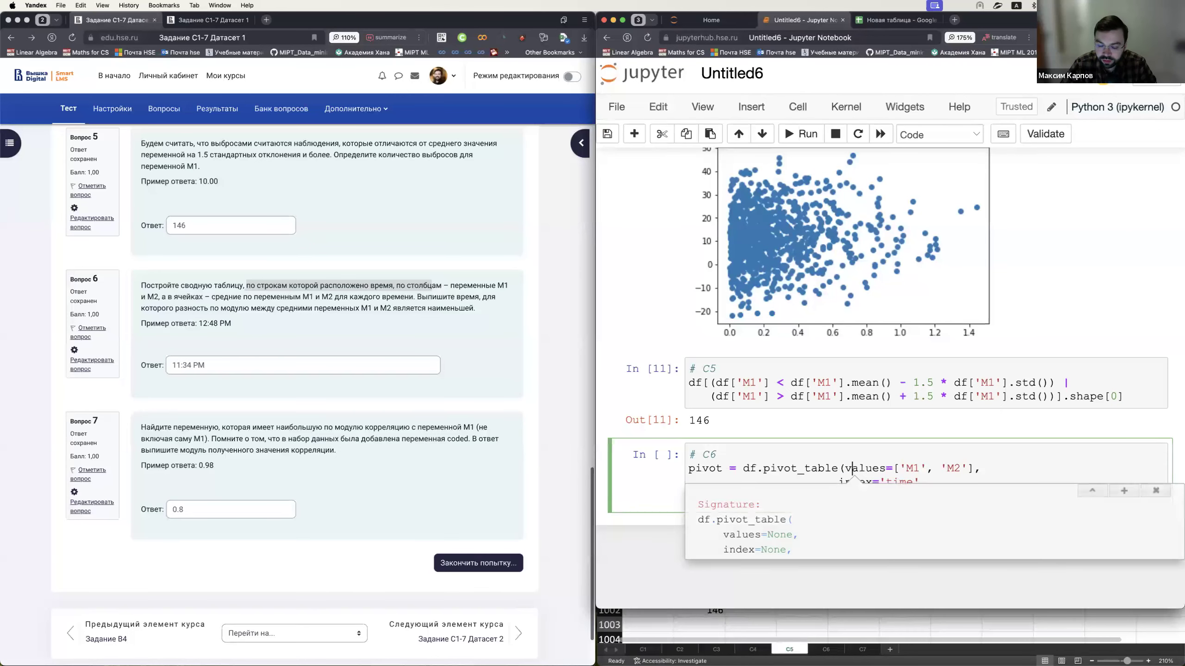
pyautogui.scroll(-3, 803, 561)
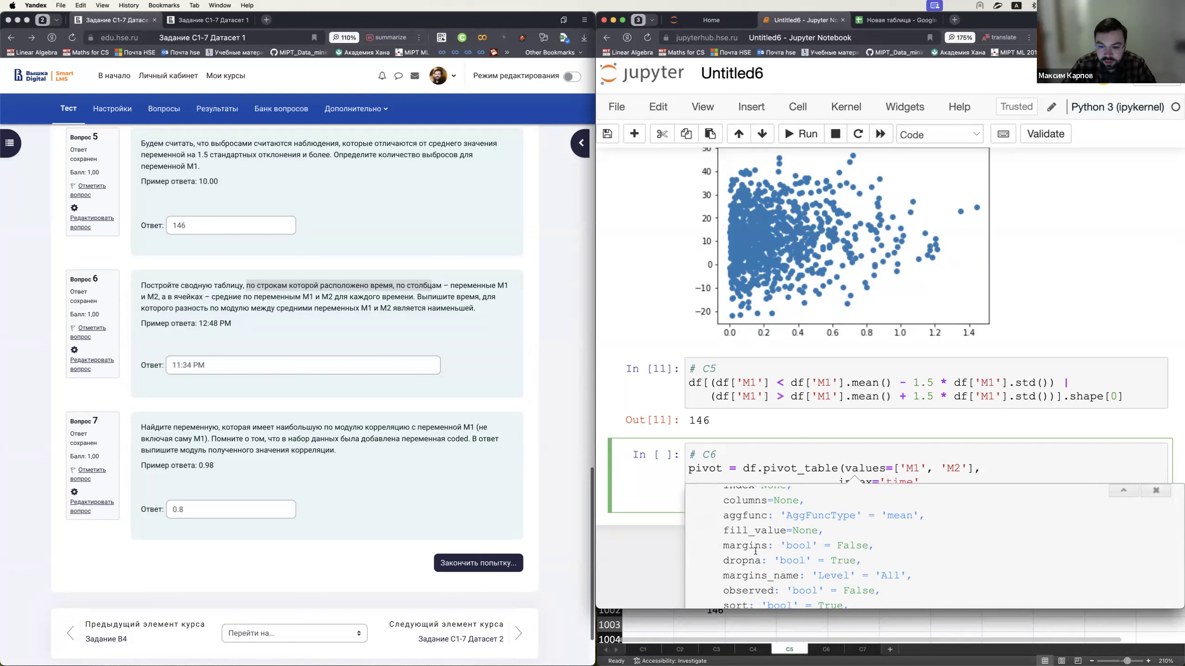
pyautogui.scroll(-5, 756, 552)
pyautogui.scroll(2, 781, 547)
pyautogui.scroll(4, 782, 547)
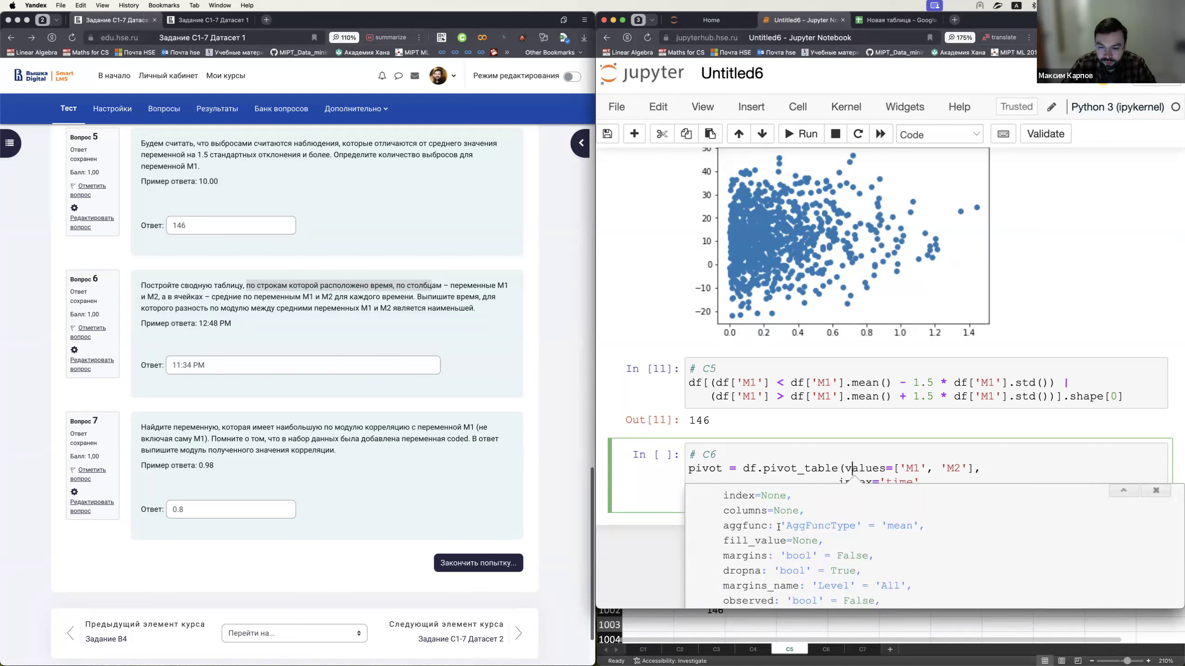
pyautogui.moveTo(779, 527); pyautogui.dragTo(919, 527)
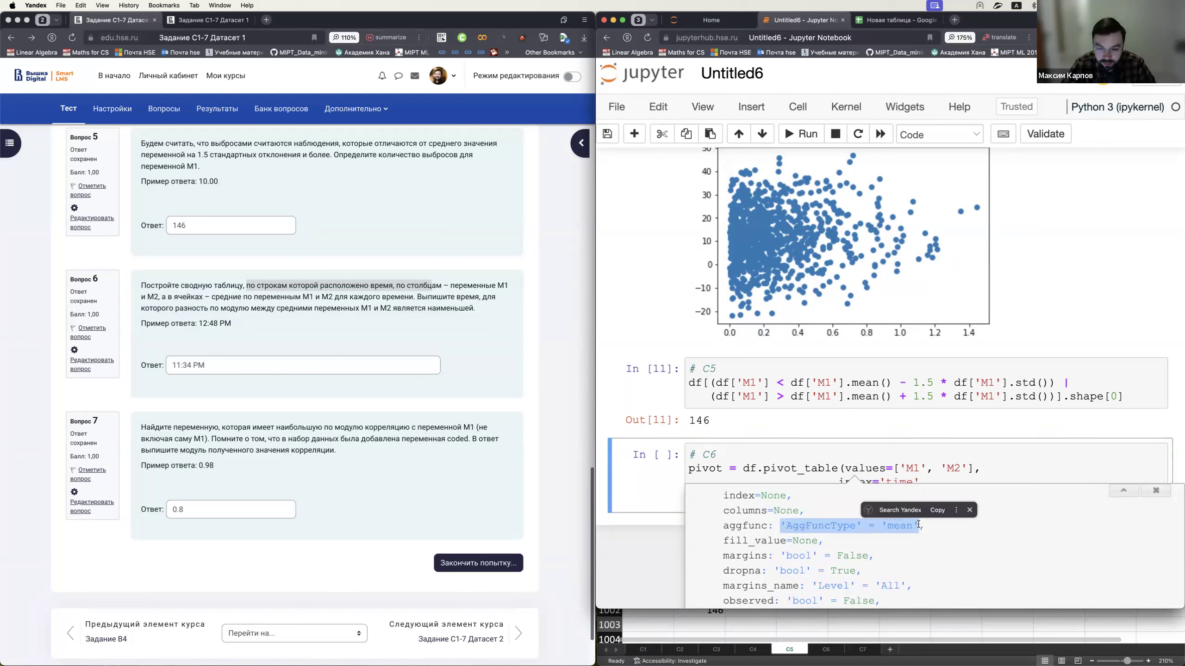
pyautogui.scroll(-5, 806, 567)
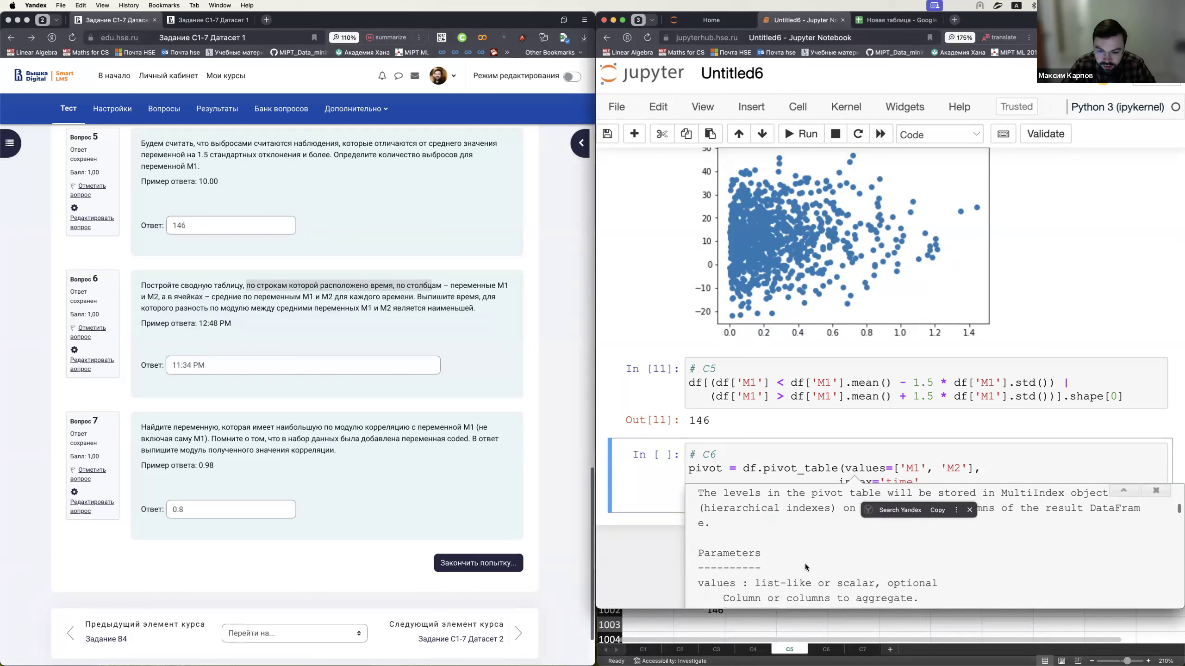
pyautogui.scroll(-3, 806, 567)
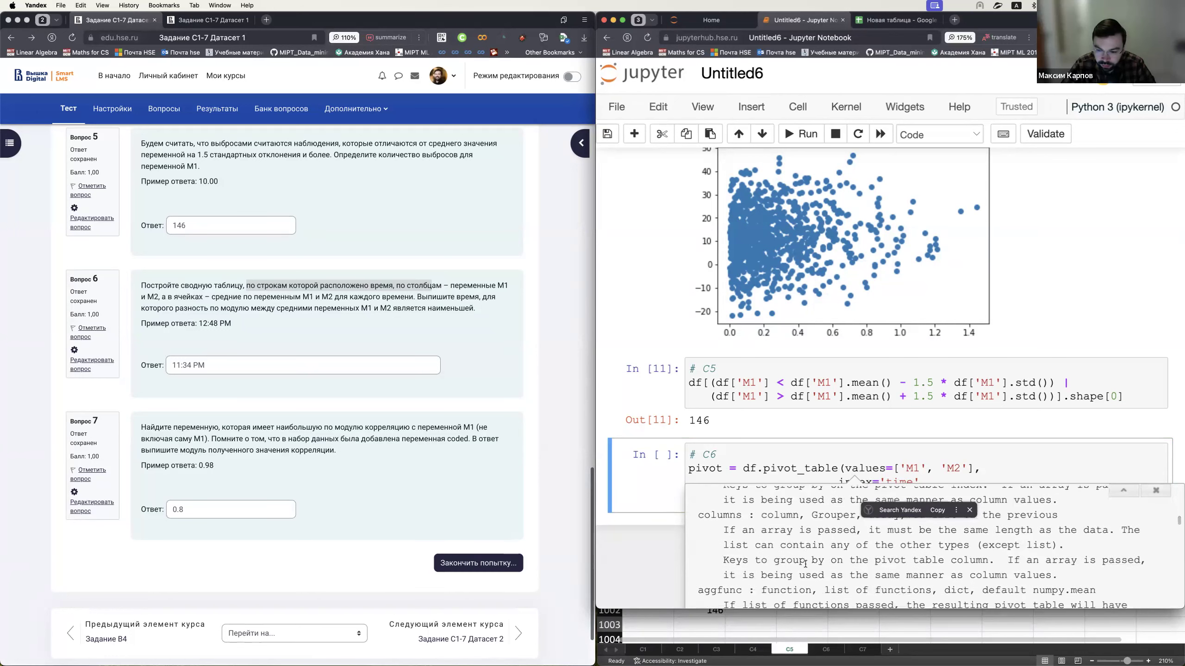
pyautogui.rightClick(806, 564)
pyautogui.press('Escape')
pyautogui.press('Escape')
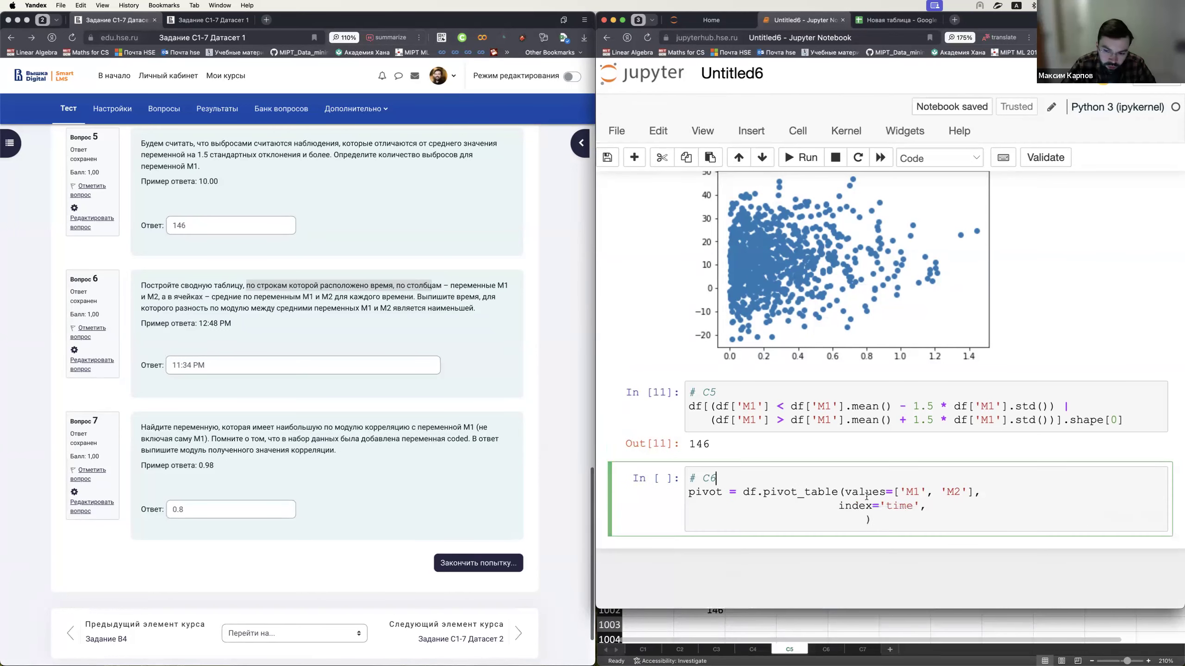
# - Adjust the indentation of the third line and begin the argument aggfunc={} with an empty dictionary
pyautogui.click(866, 519)
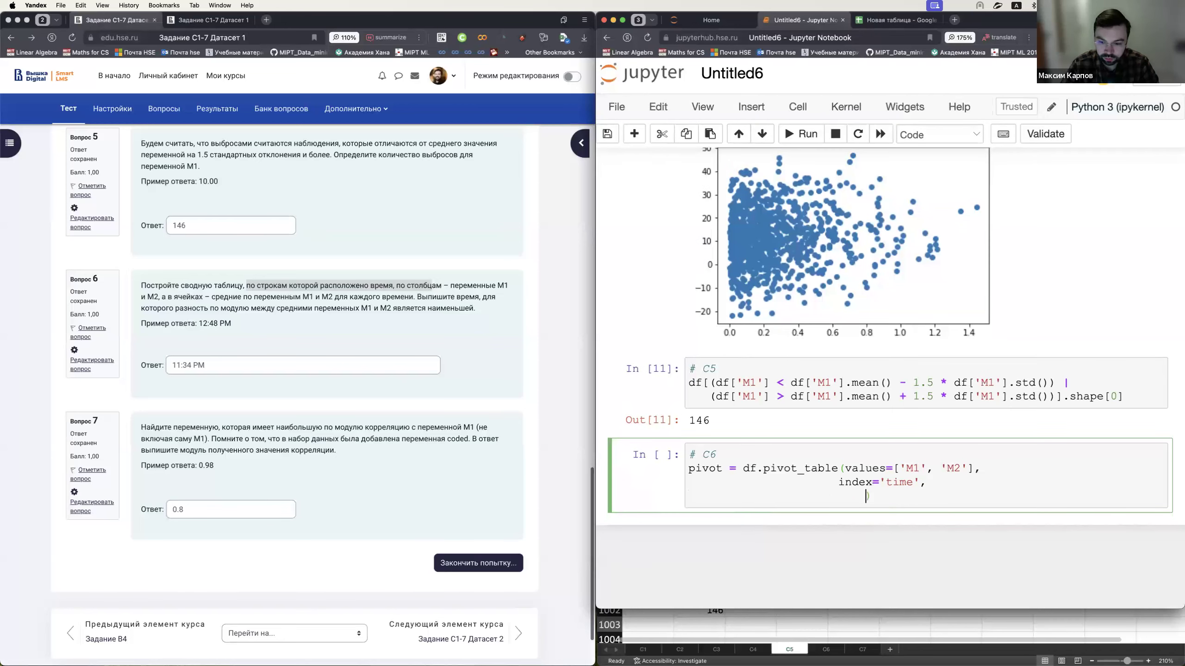
pyautogui.press('BackSpace')
pyautogui.press('BackSpace')
pyautogui.press('BackSpace')
pyautogui.press('BackSpace')
pyautogui.press('BackSpace')
pyautogui.press('BackSpace')
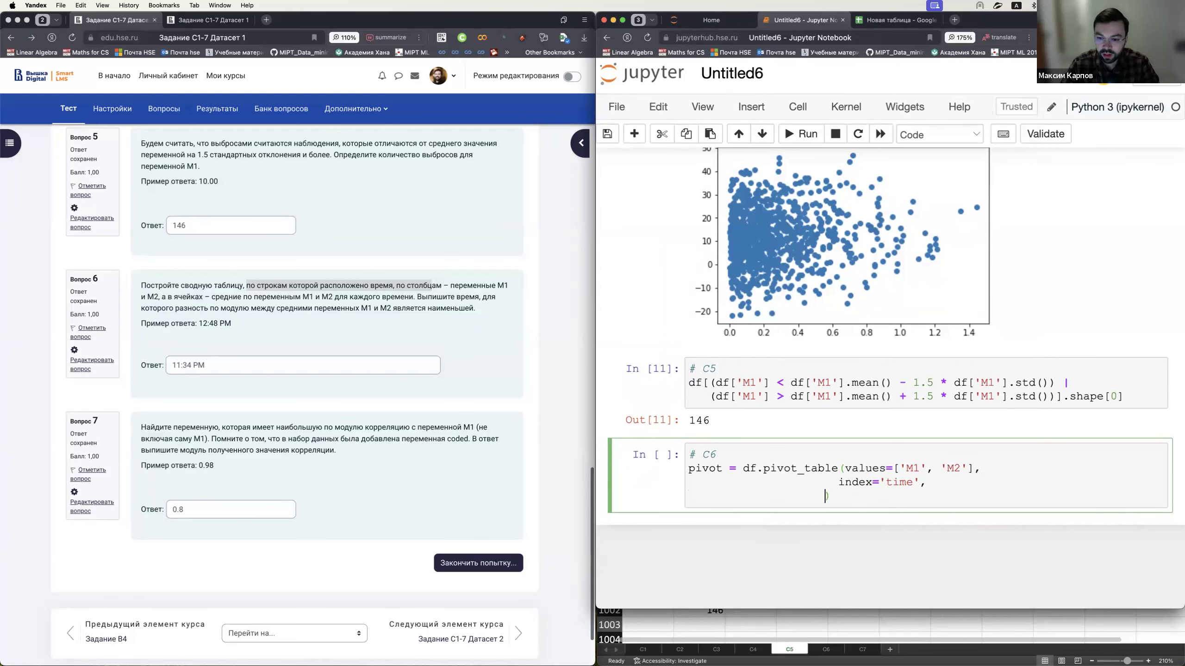
pyautogui.press('Tab')
pyautogui.write('a')
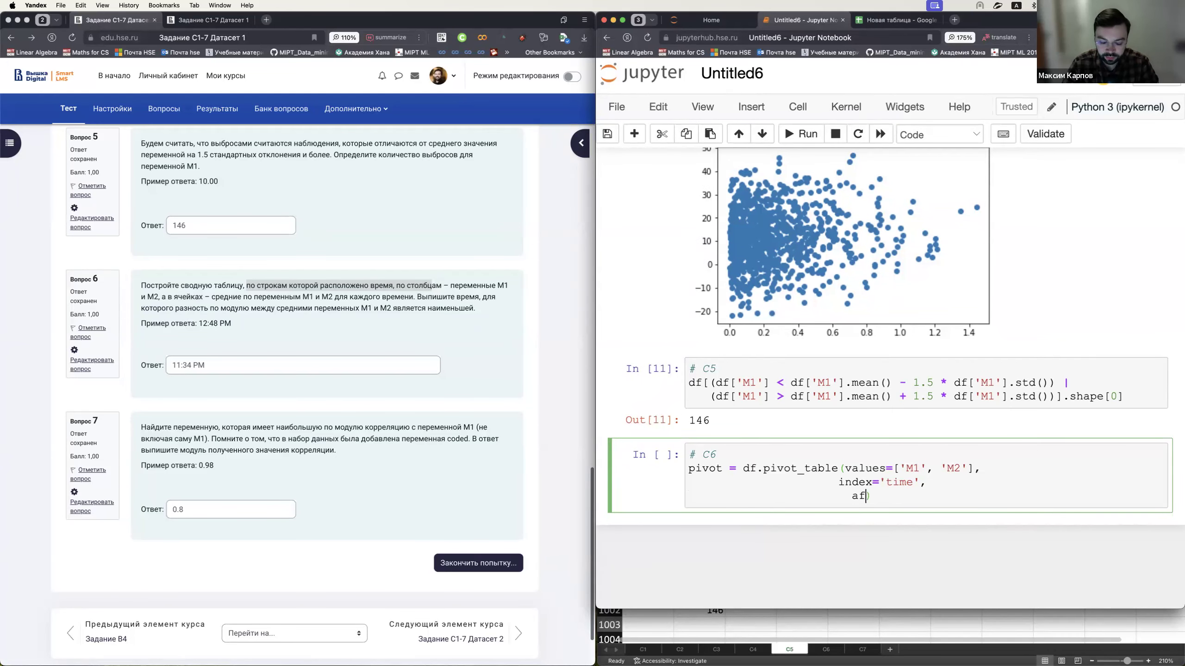
pyautogui.write('ggfunc')
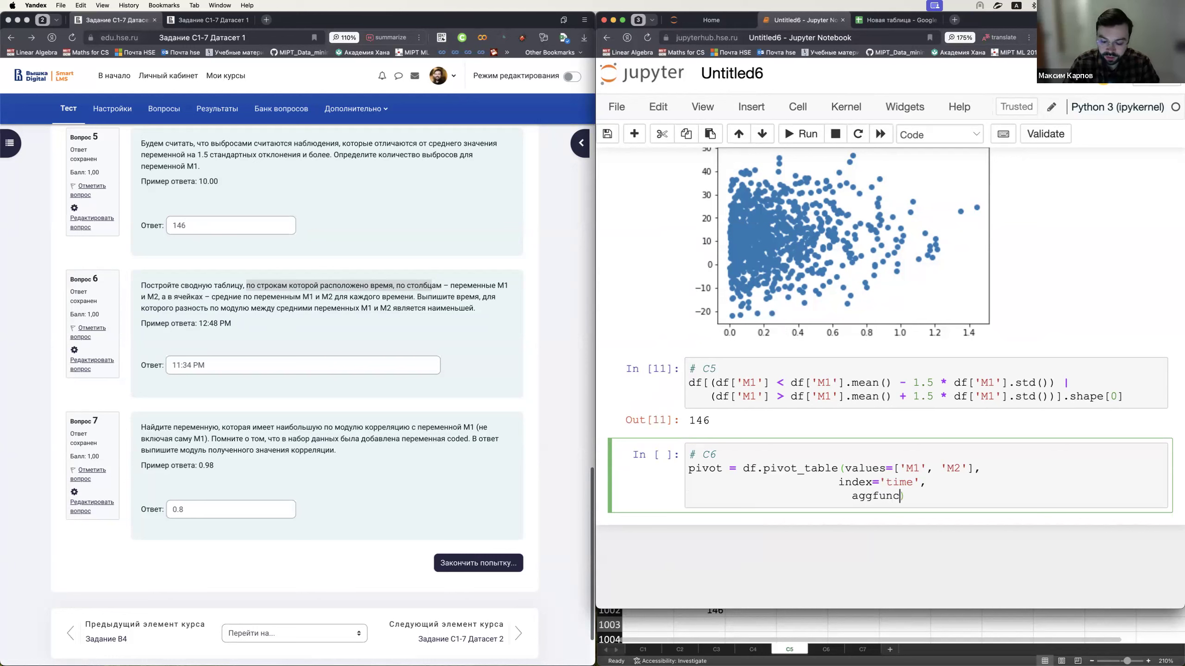
pyautogui.write('={')
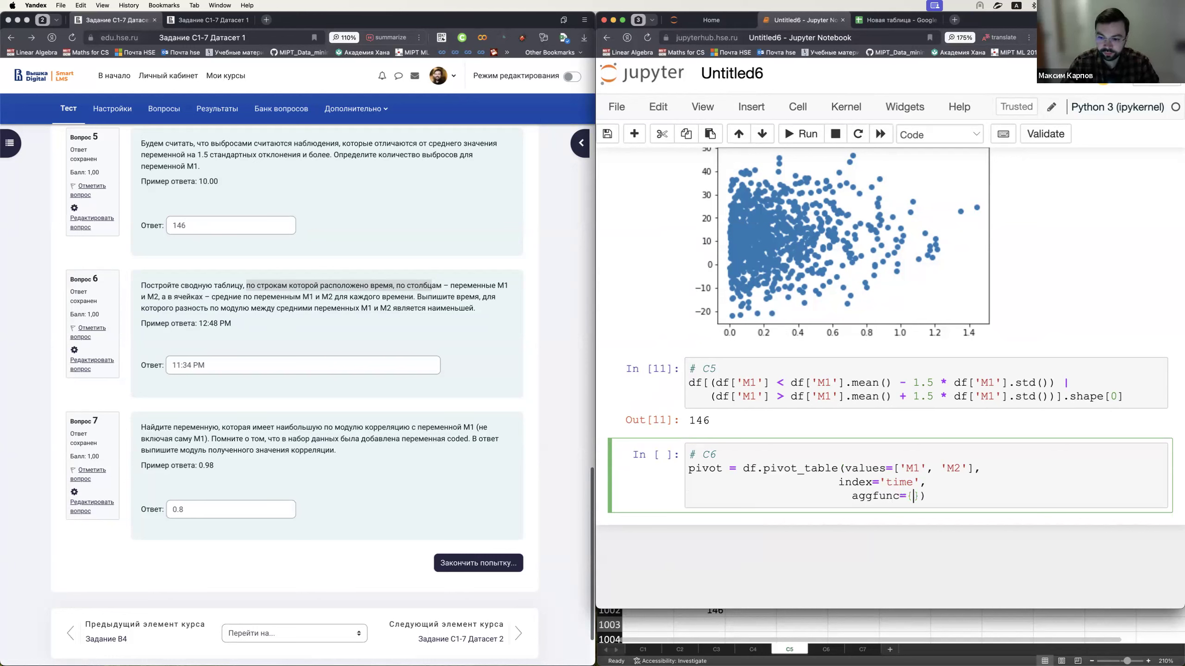
# - Examine the examples in the pivot_table documentation to see how a function is passed to aggfunc
pyautogui.hotkey('shift', 'Tab')
pyautogui.scroll(-10, 830, 588)
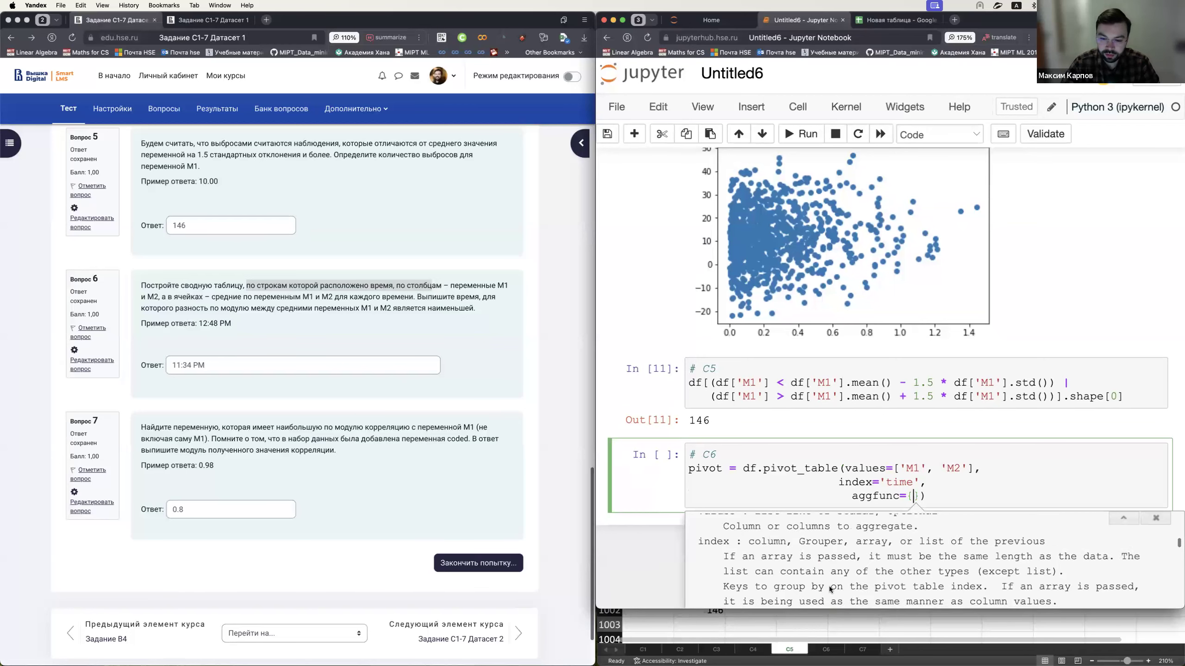
pyautogui.scroll(-15, 830, 587)
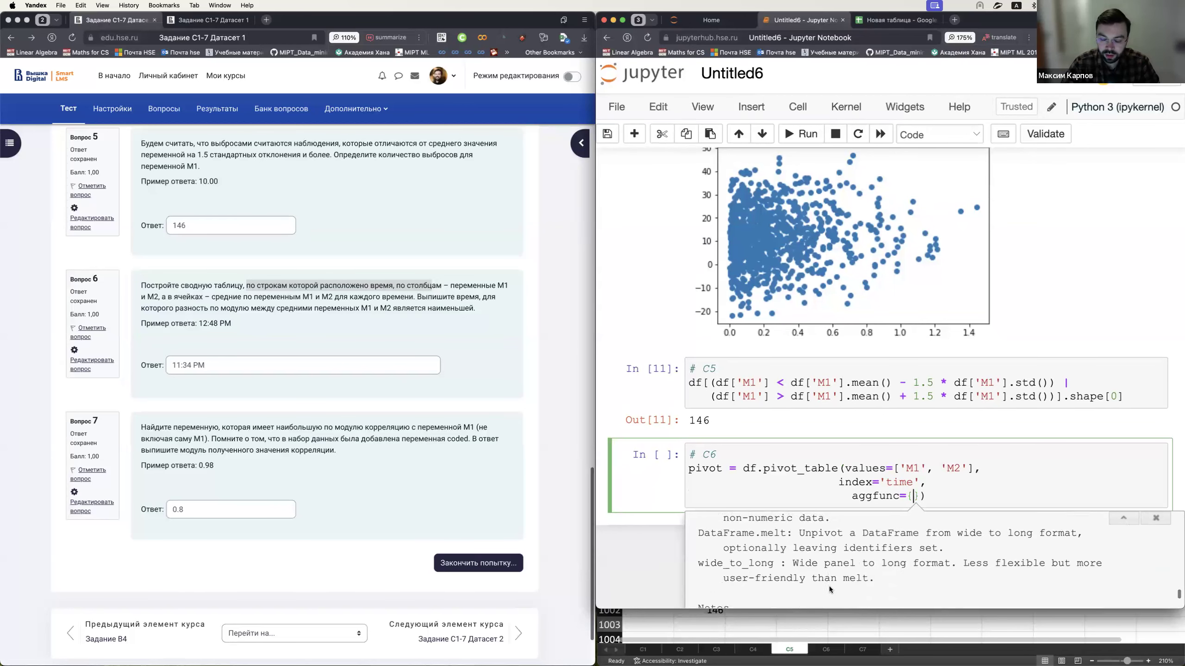
pyautogui.scroll(-6, 830, 588)
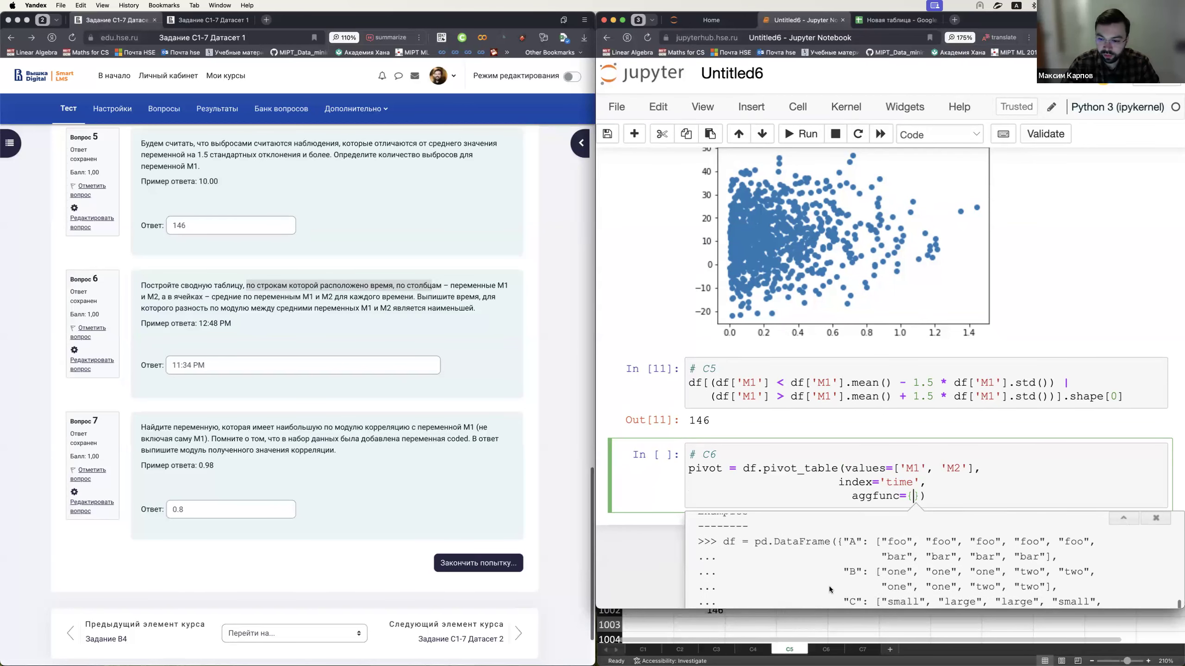
pyautogui.scroll(-3, 830, 589)
pyautogui.scroll(-5, 830, 588)
pyautogui.scroll(1, 829, 588)
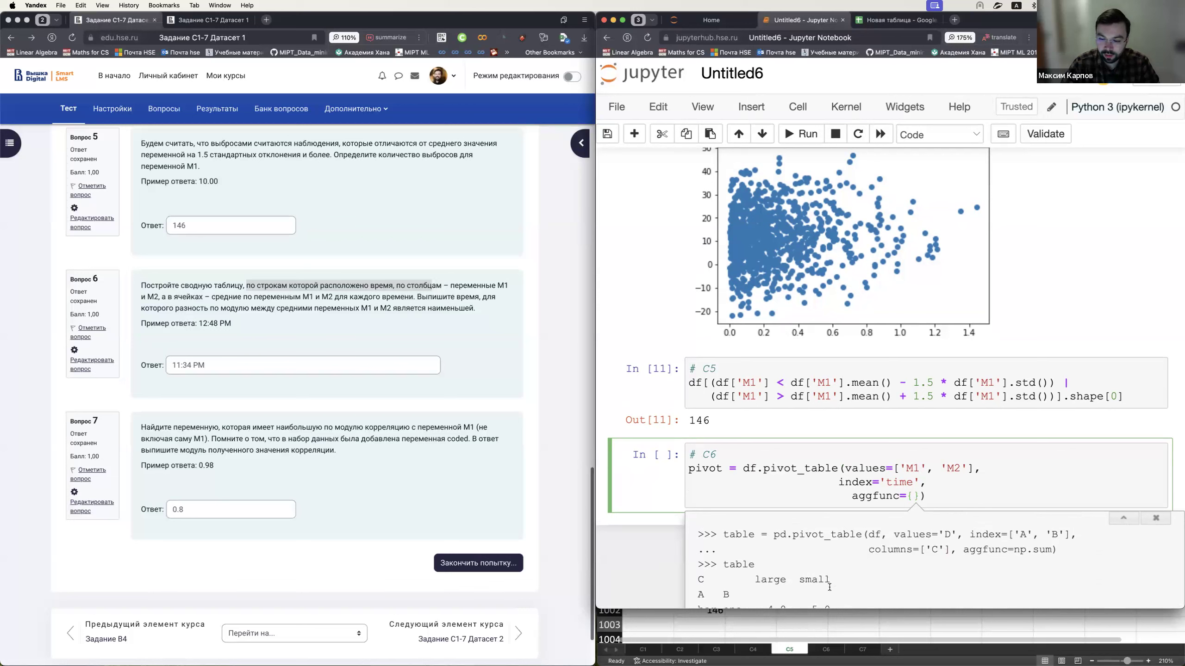
pyautogui.moveTo(1012, 551); pyautogui.dragTo(1058, 551)
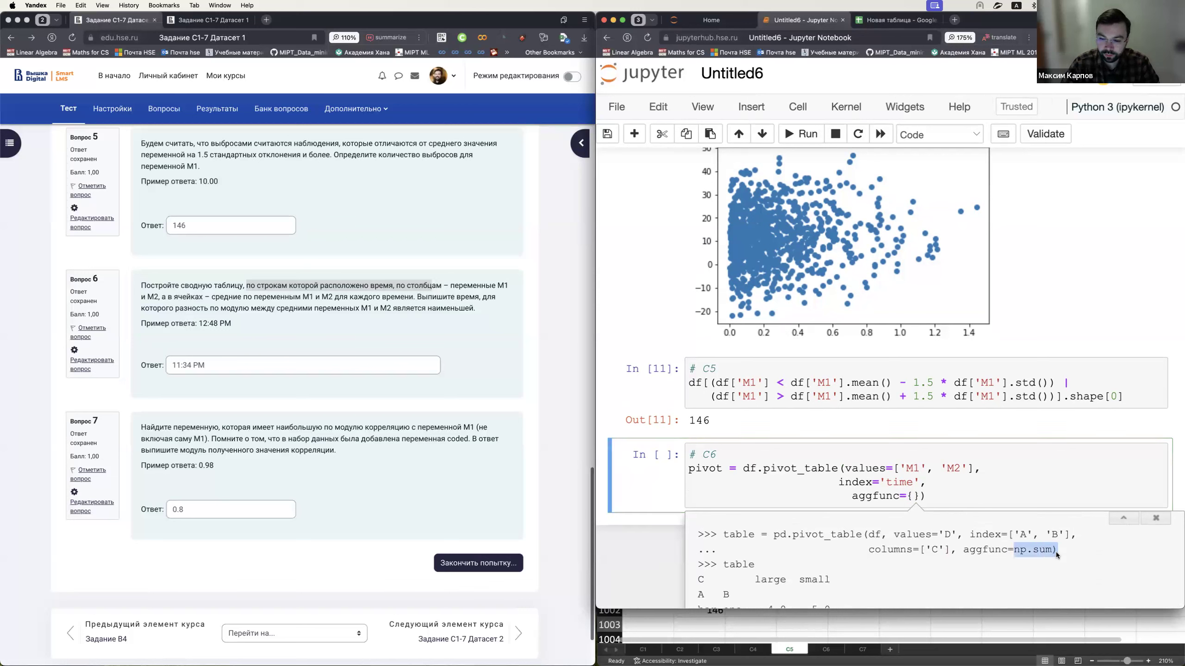
# - Replace the empty dictionary in the aggfunc argument with np.mean
pyautogui.click(911, 497)
pyautogui.press('BackSpace')
pyautogui.write('np.mean')
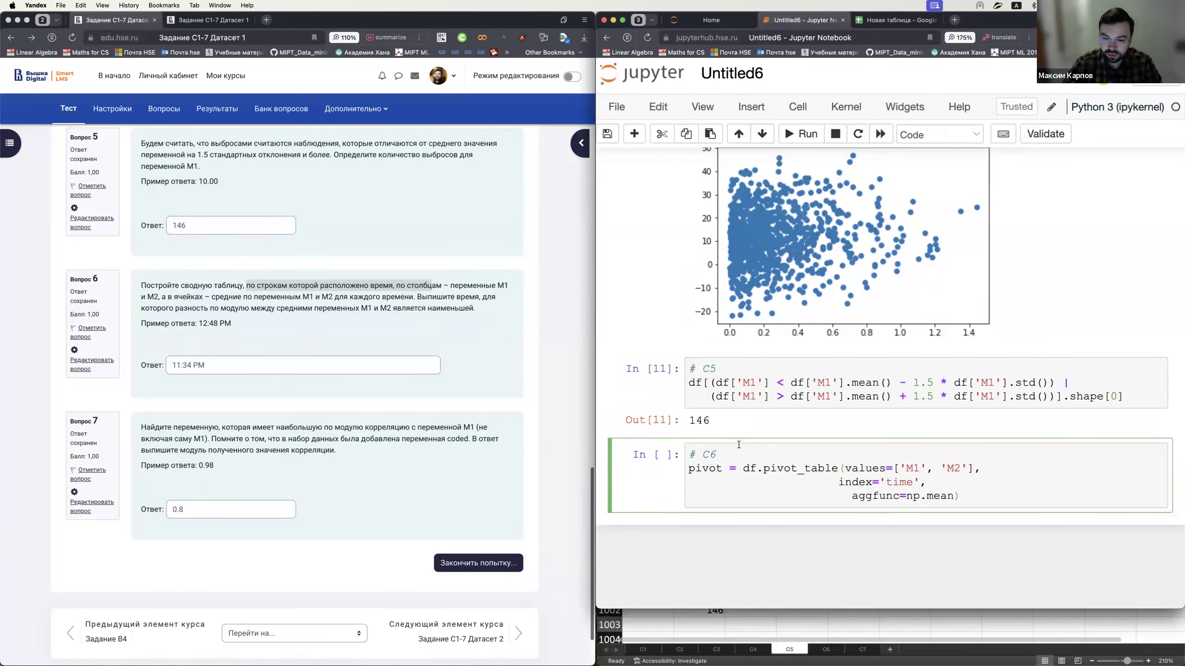
# - Add the line import numpy as np directly beneath the # C6 comment
pyautogui.click(723, 453)
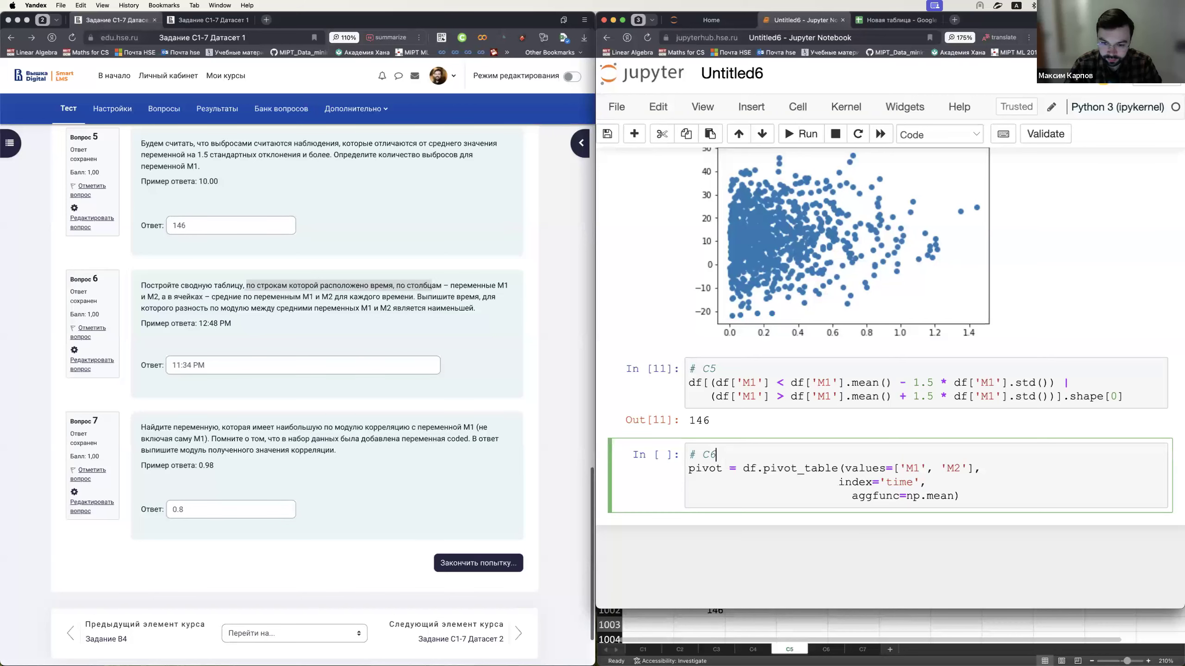
pyautogui.press('Return')
pyautogui.write('import')
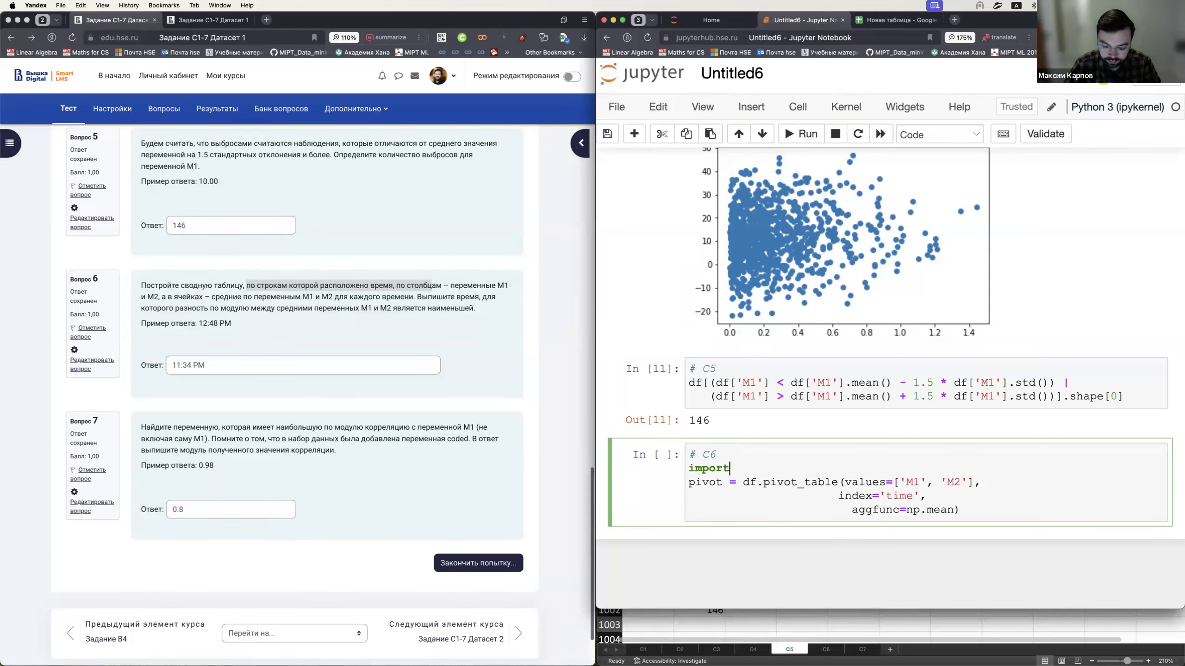
pyautogui.write(' numpy ')
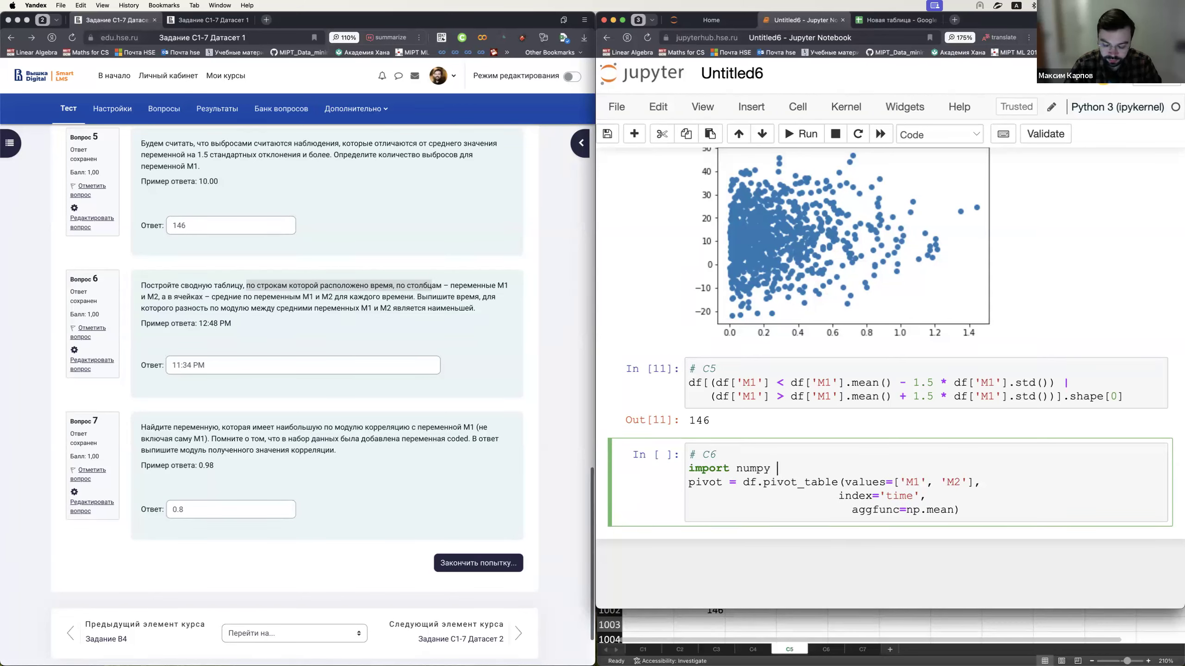
pyautogui.write('as np')
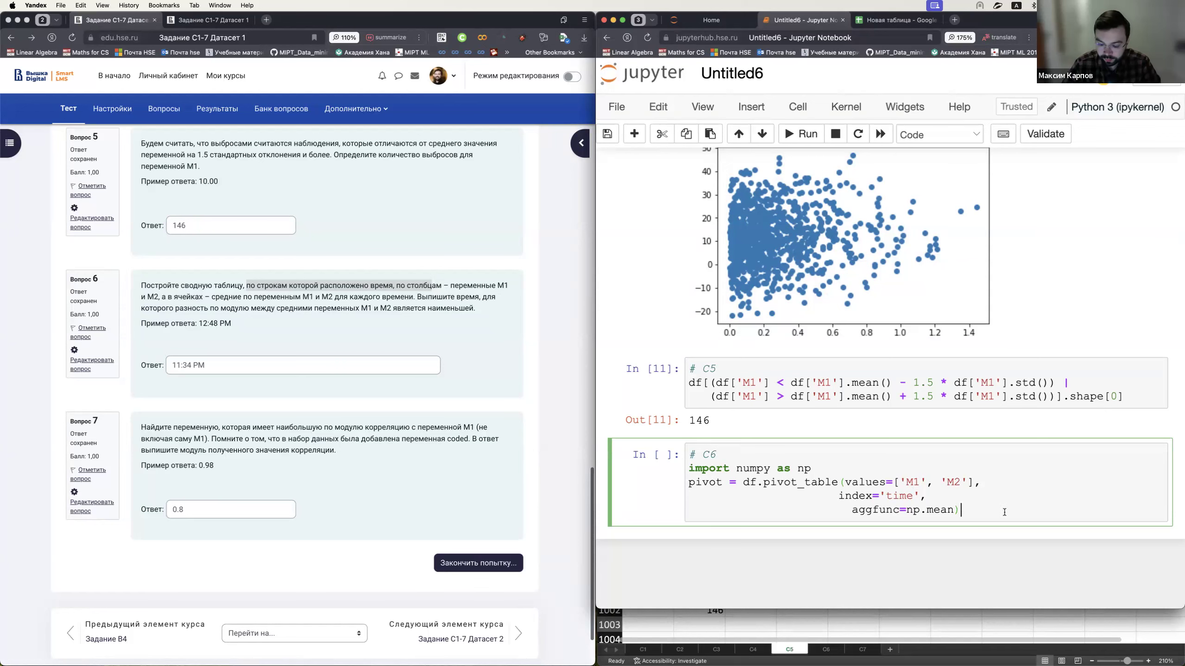
# - Run the C6 cell and display the pivot table by running pivot in the following cell
pyautogui.hotkey('shift', 'Return')
pyautogui.write('pivot')
pyautogui.hotkey('shift', 'Return')
pyautogui.scroll(-3, 777, 439)
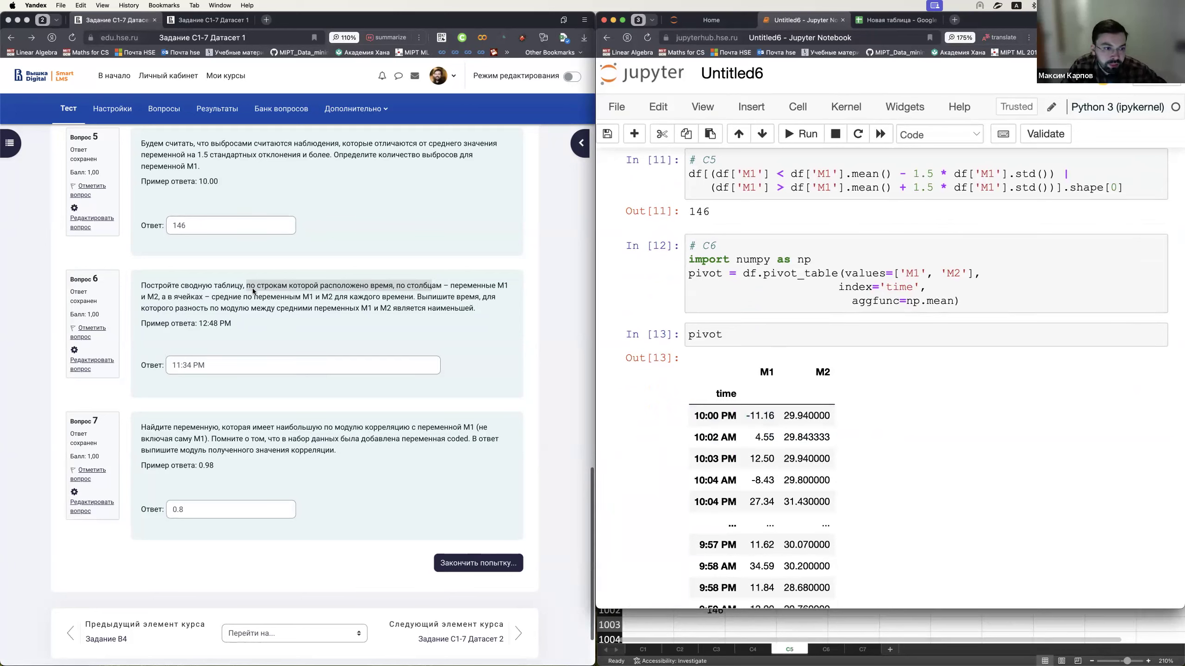
# - Check question 6's difference requirement and change the pivot cell's code to pivot['Module'] = pivot['M1'] - pivot['M2']
pyautogui.moveTo(197, 306); pyautogui.dragTo(322, 309)
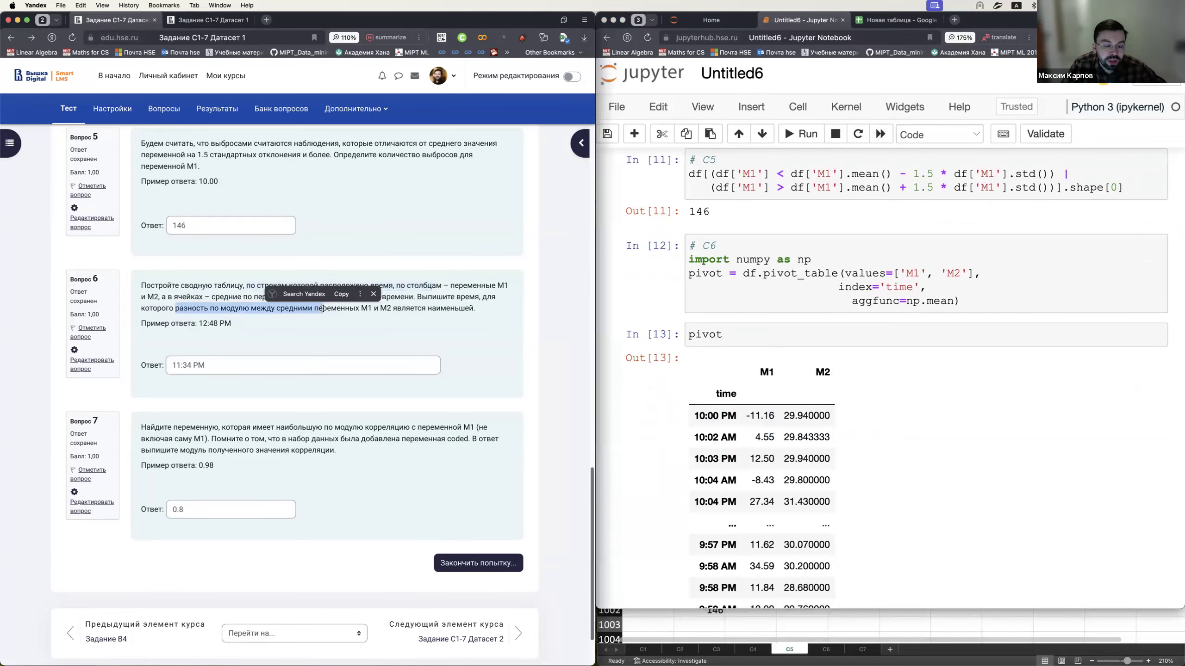
pyautogui.click(241, 311)
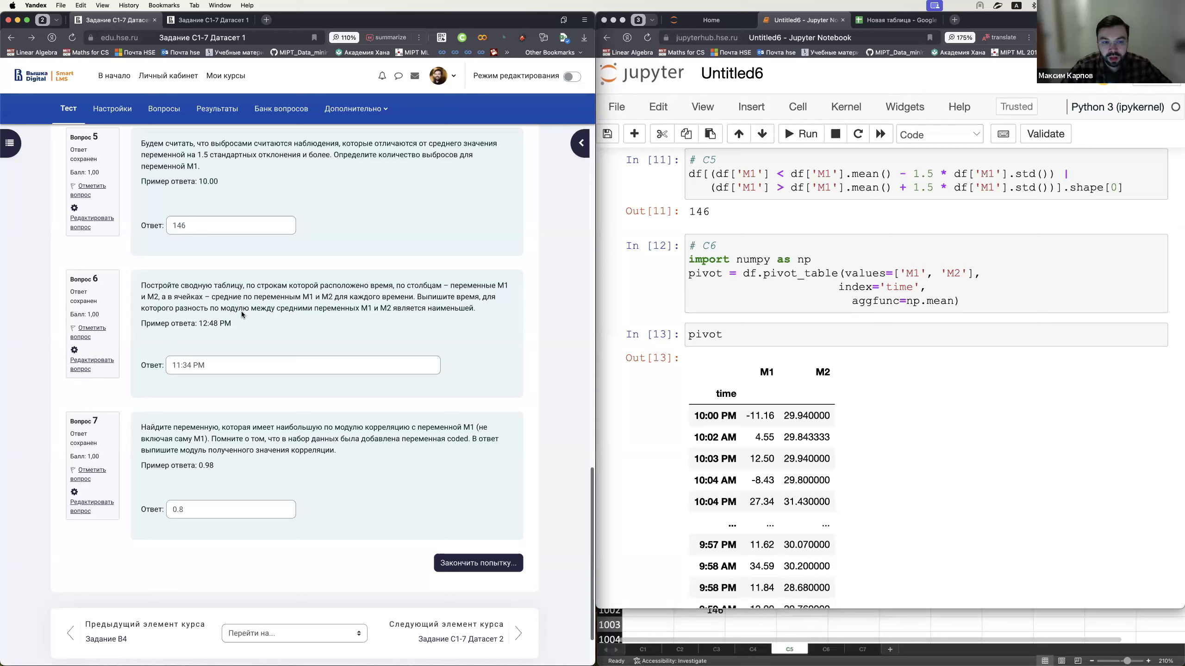
pyautogui.click(774, 343)
pyautogui.write("['")
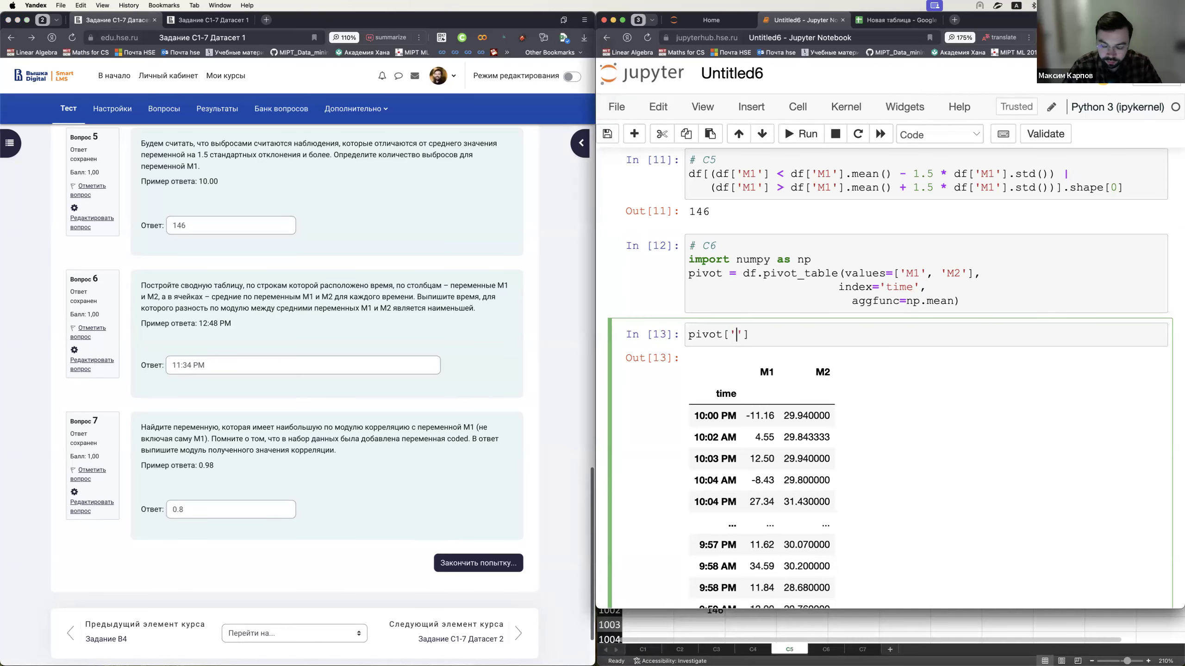
pyautogui.write("Module'] = ")
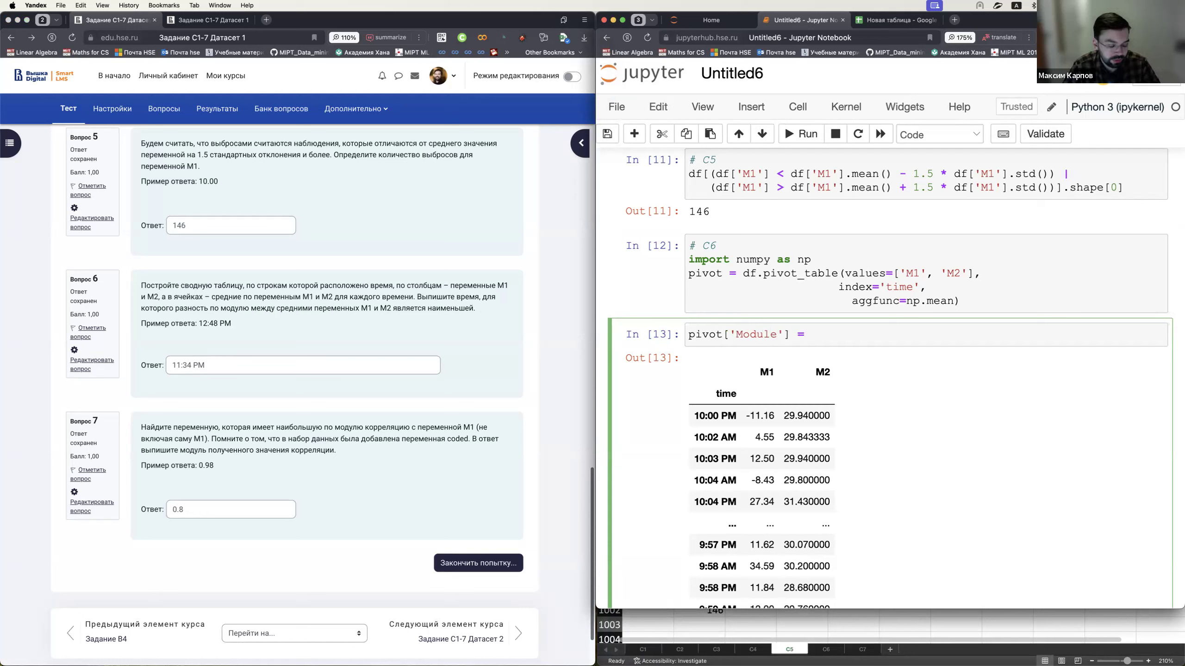
pyautogui.write('pivot')
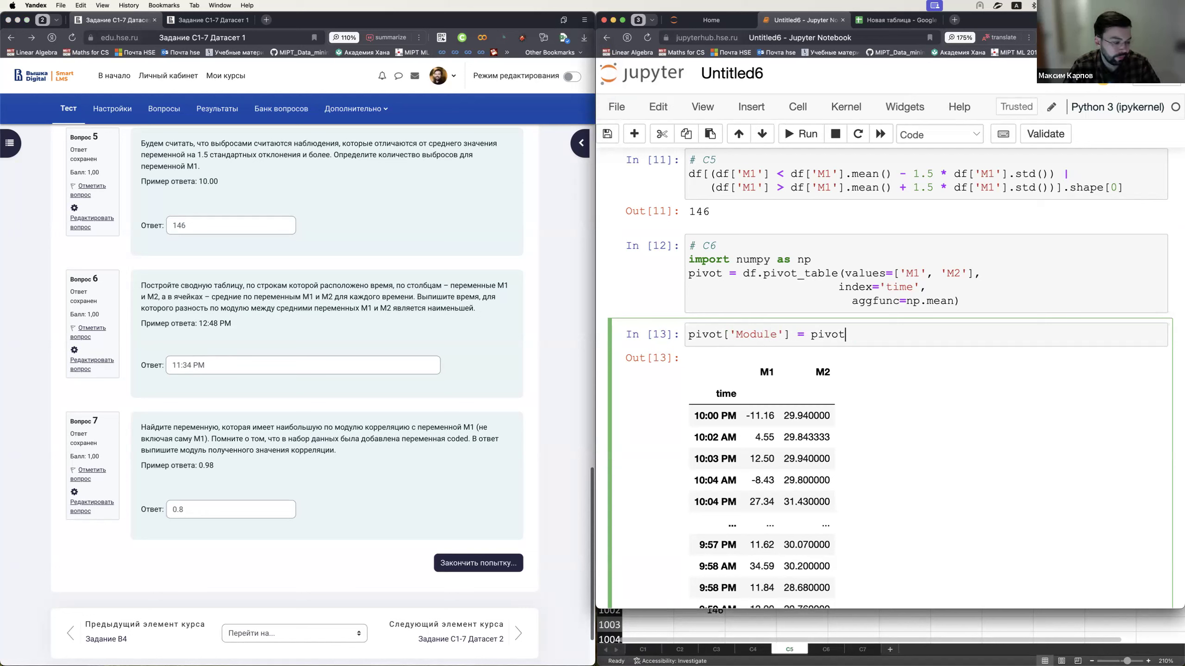
pyautogui.write("(['M1'] -")
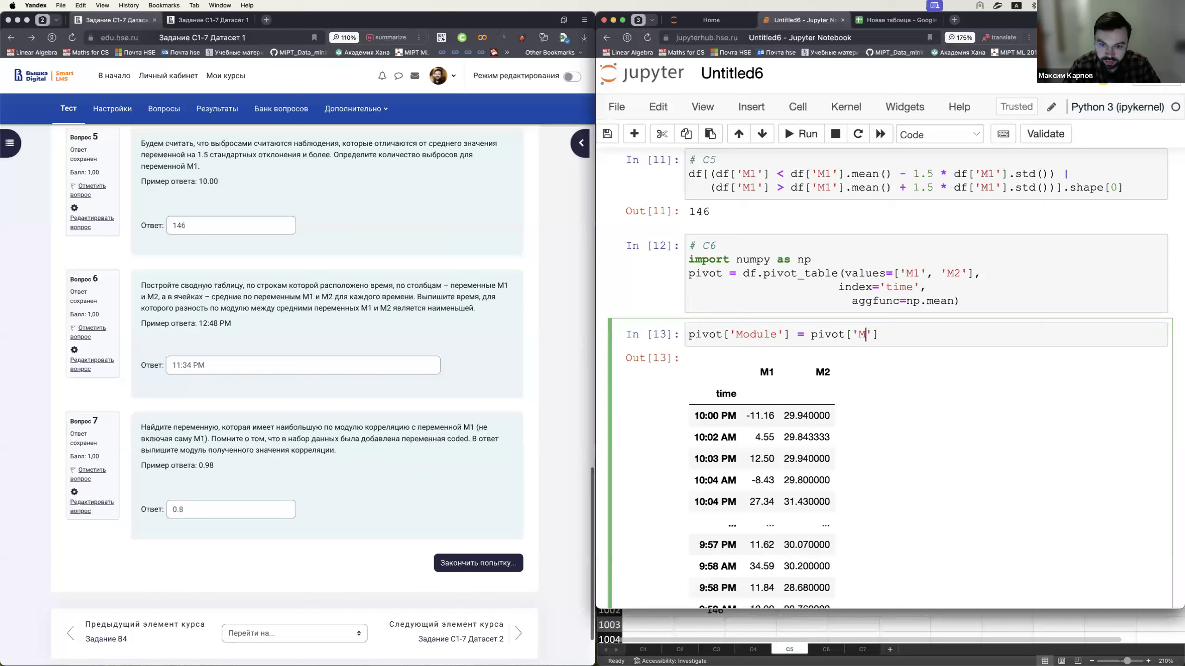
pyautogui.write(" pivot['")
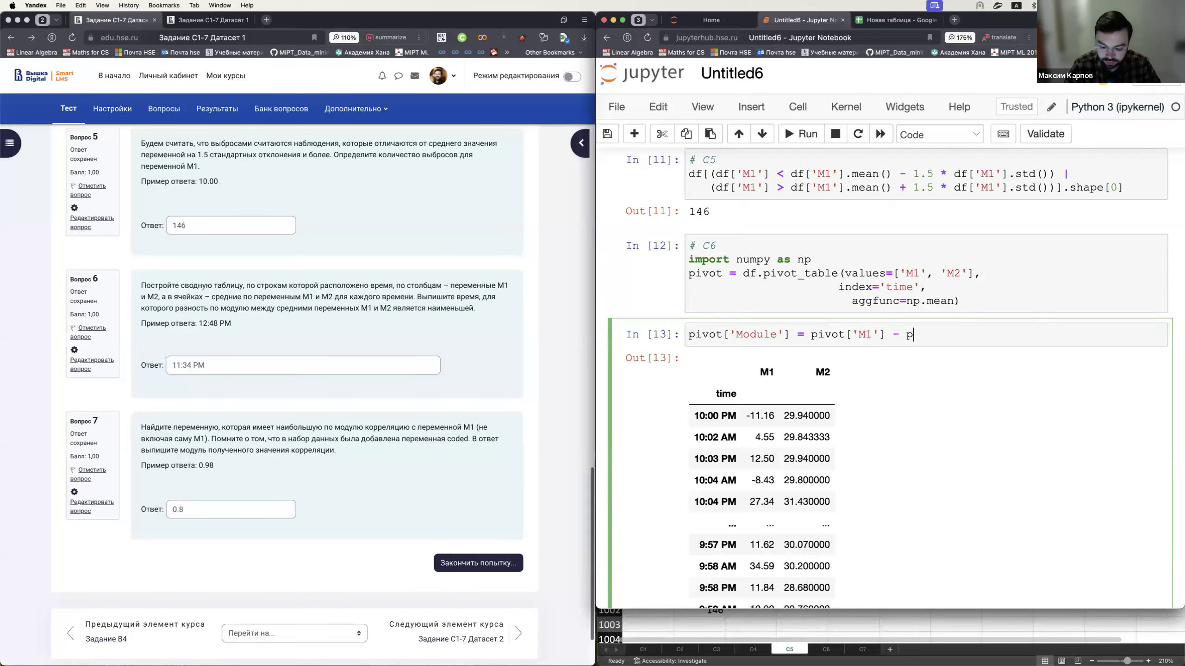
pyautogui.write('M2')
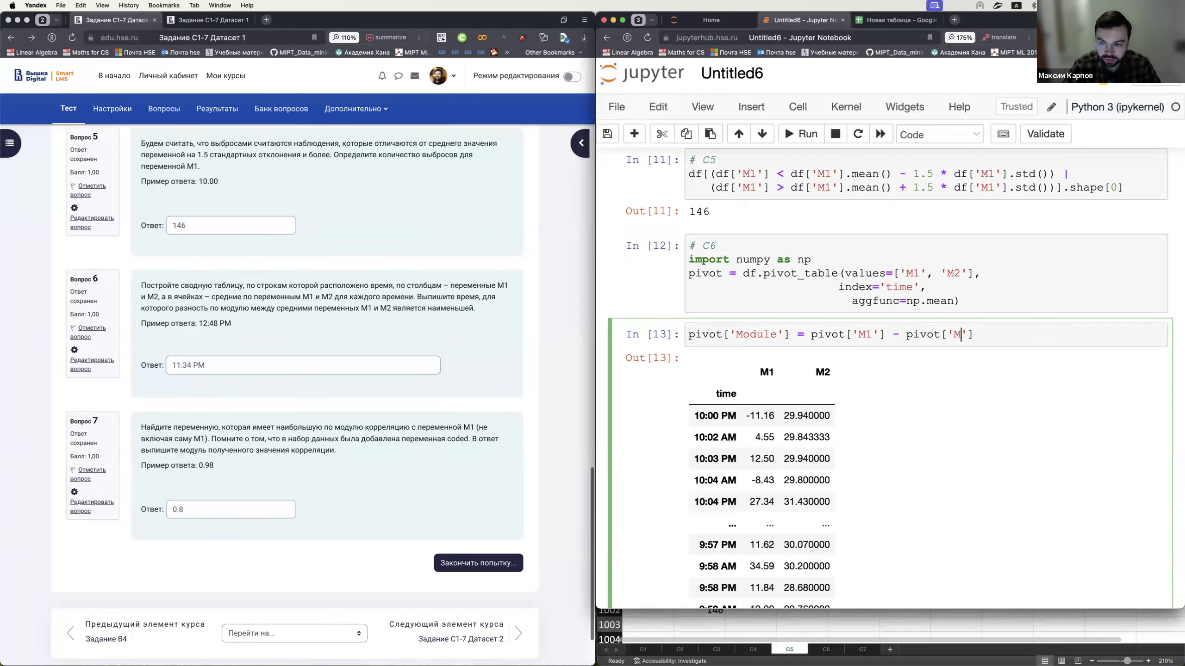
# - Wrap the M1 minus M2 difference in abs(), add an empty line below it, and run the cell
pyautogui.click(812, 339)
pyautogui.write('(')
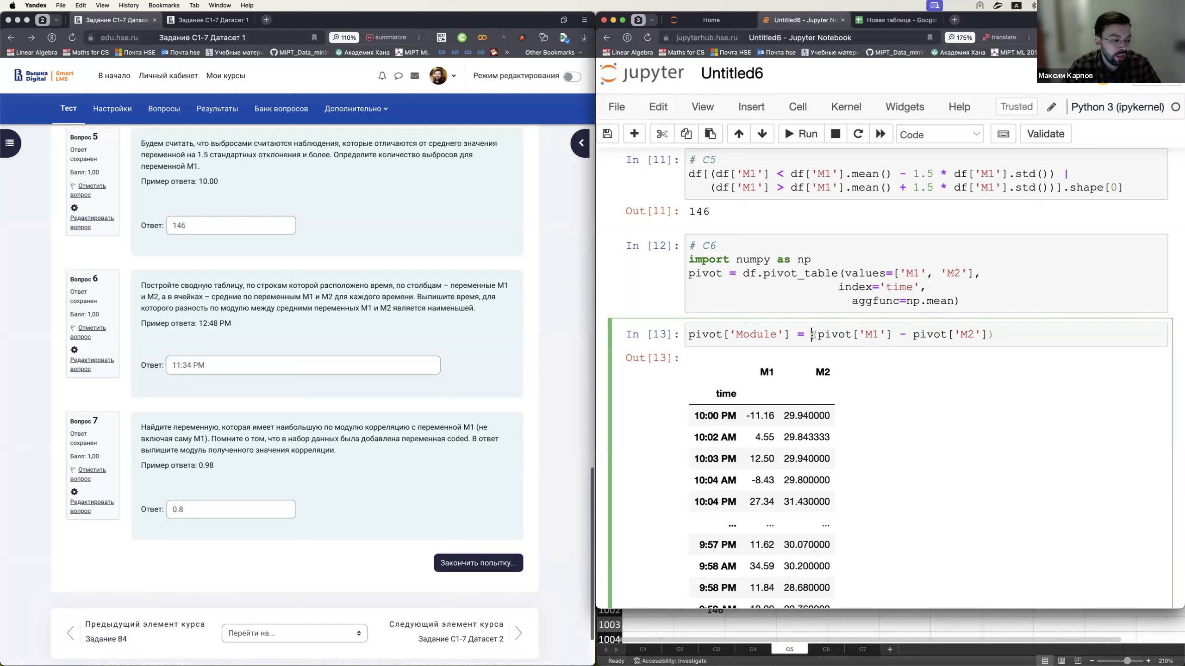
pyautogui.write('abs')
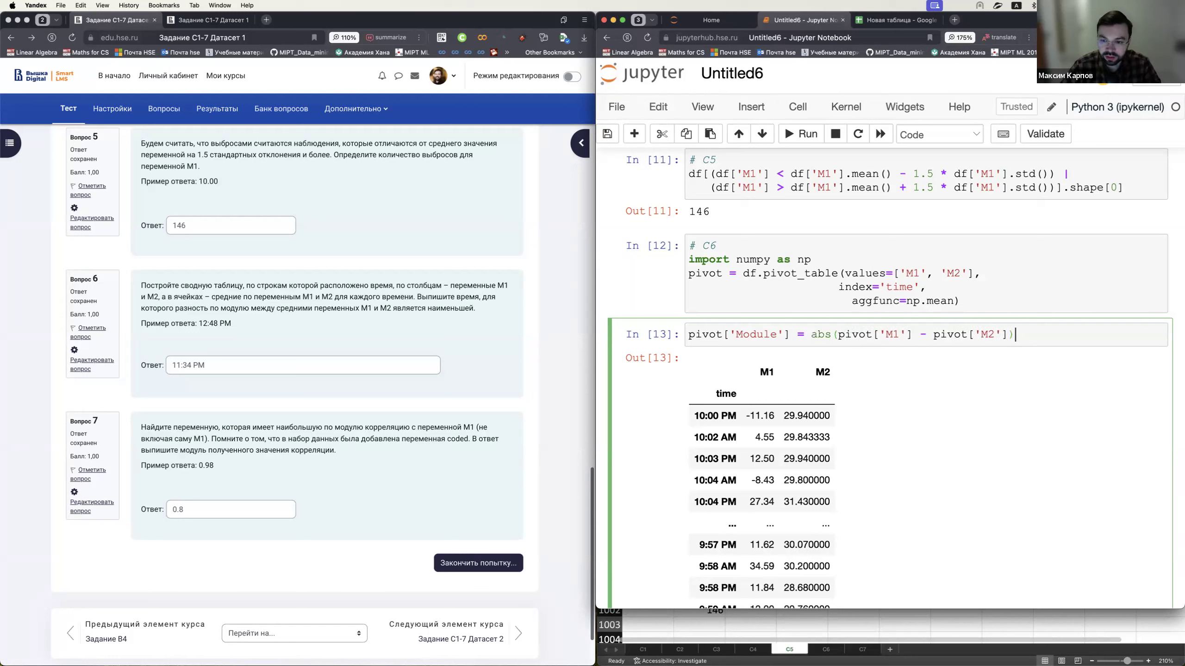
pyautogui.press('Return')
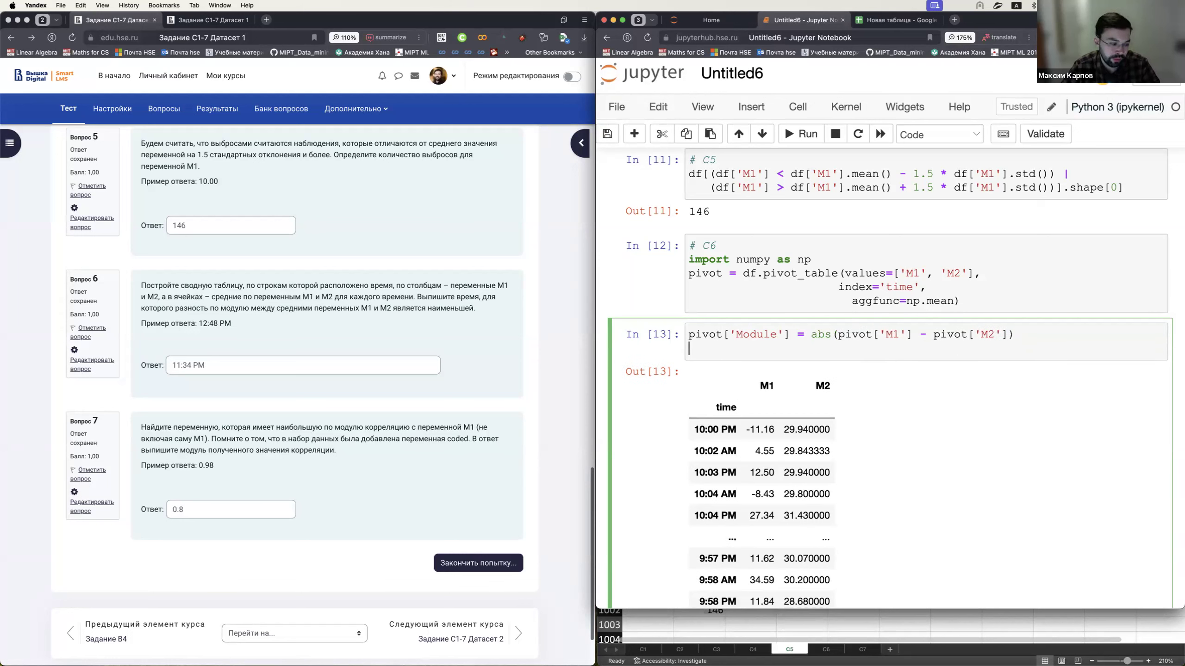
pyautogui.hotkey('shift', 'Return')
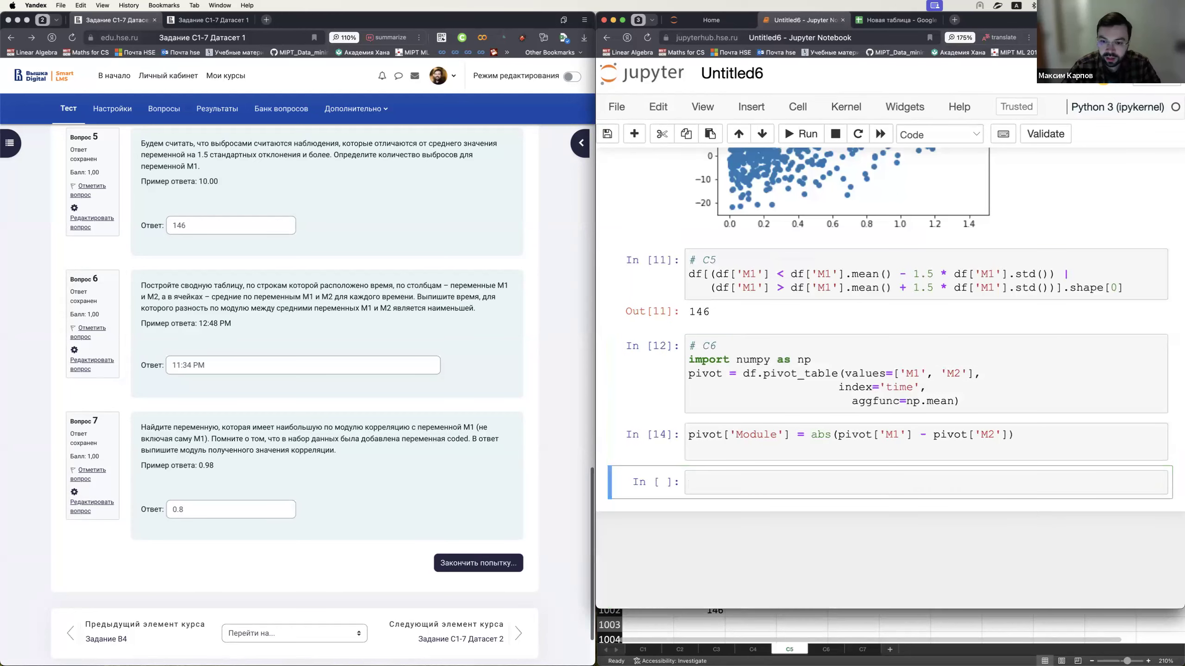
# - Put pivot on the cell's second line and rerun it to display the table with the Module column
pyautogui.click(726, 447)
pyautogui.write('p')
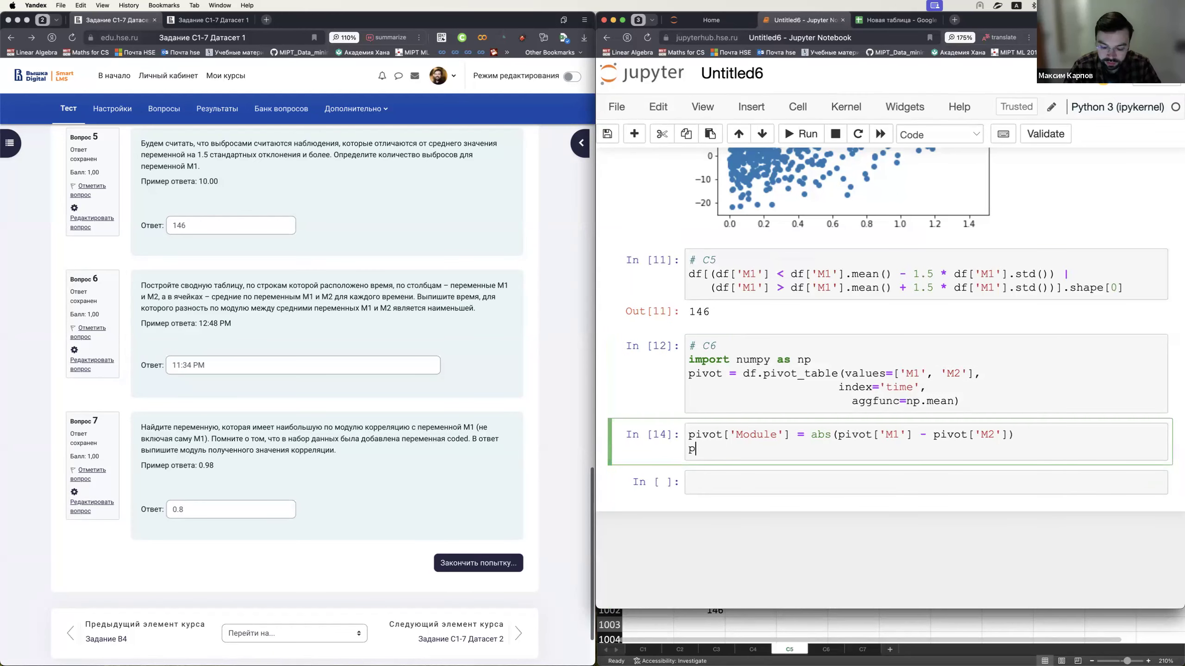
pyautogui.write('ivot')
pyautogui.hotkey('shift', 'Return')
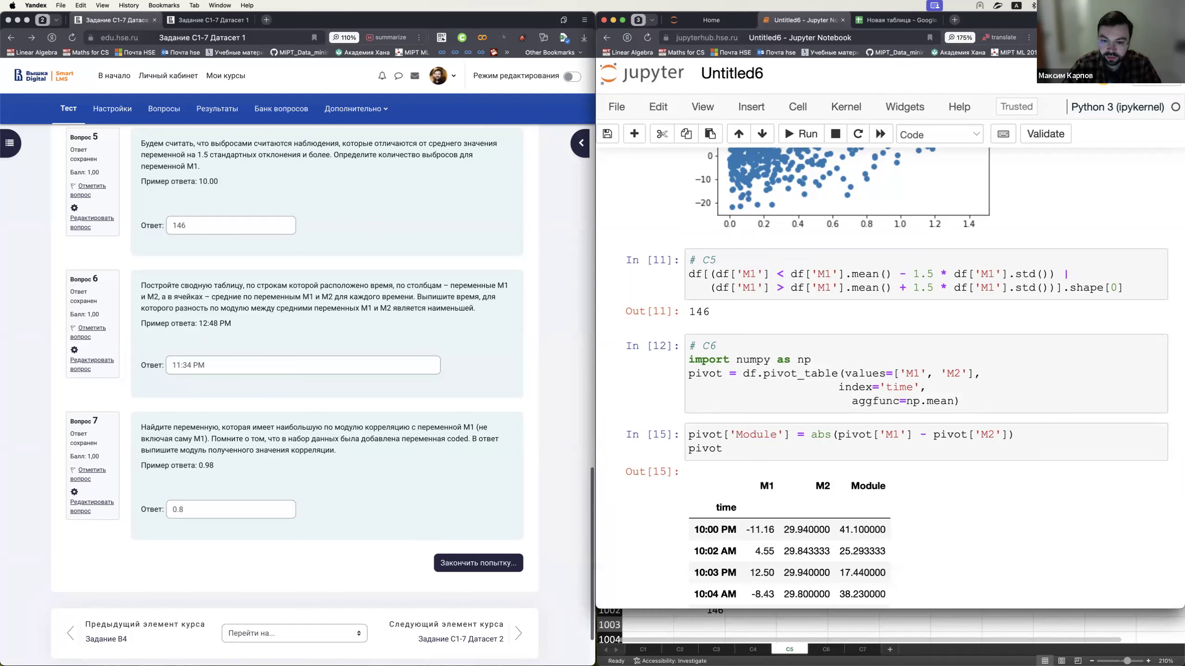
pyautogui.scroll(-2, 780, 445)
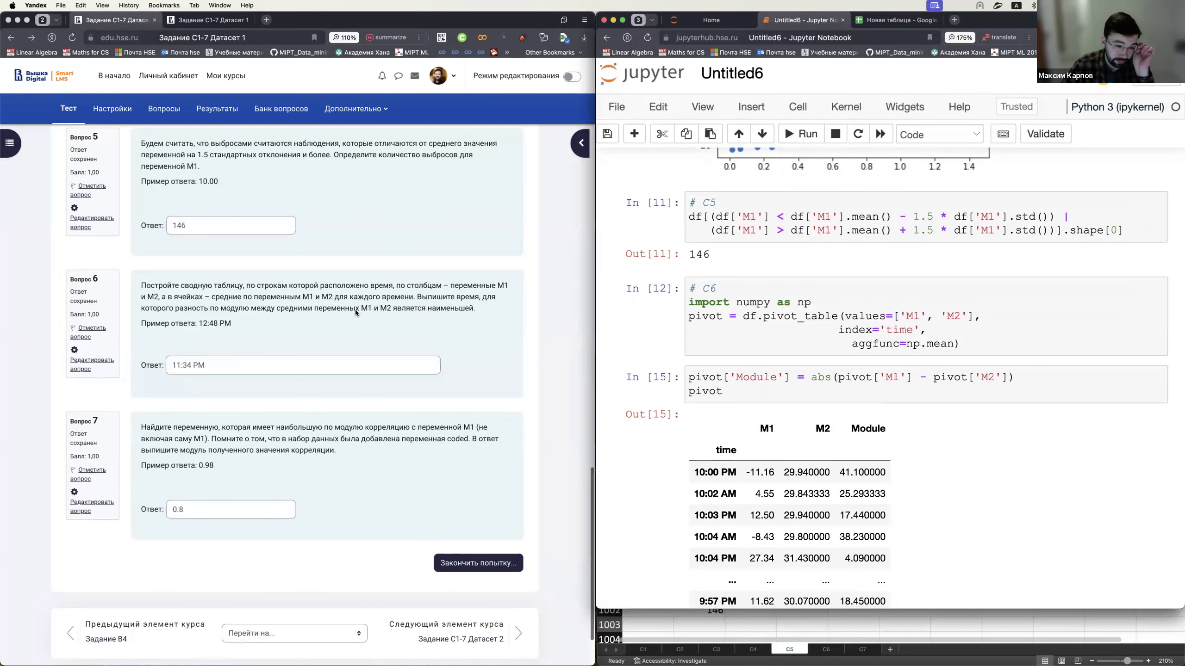
# - Check which time question 6 asks for, and extend the second line to pivot.sort_values(by=['Module'])
pyautogui.moveTo(372, 309); pyautogui.dragTo(496, 313)
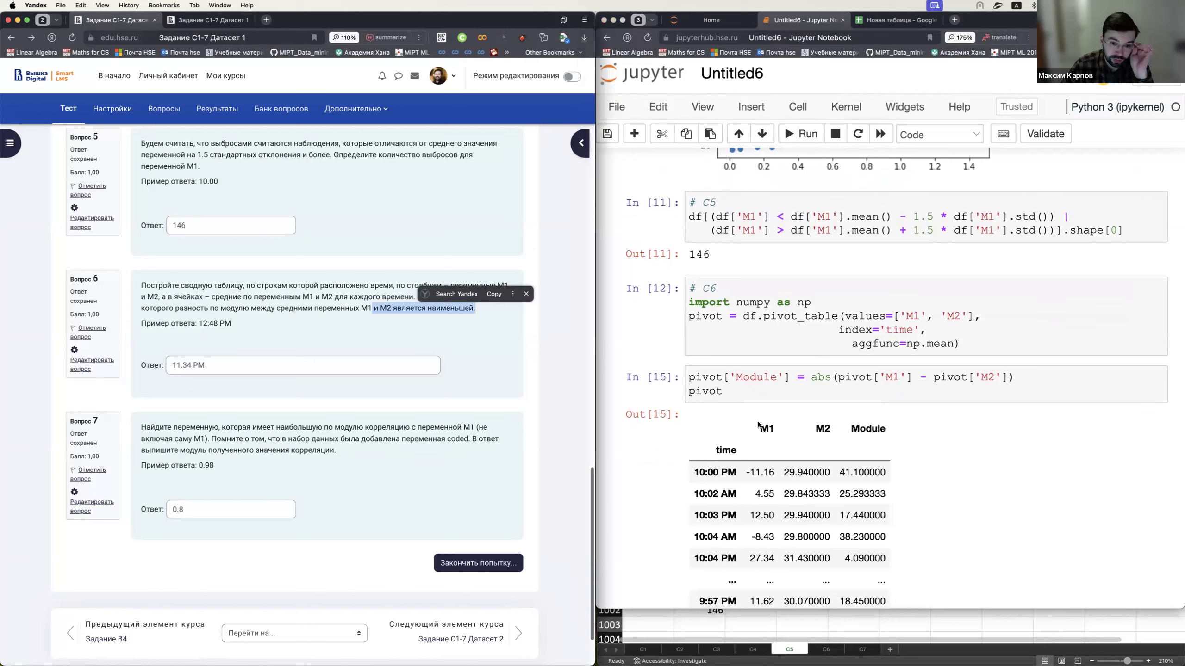
pyautogui.click(341, 328)
pyautogui.moveTo(495, 299); pyautogui.dragTo(416, 298)
pyautogui.click(718, 384)
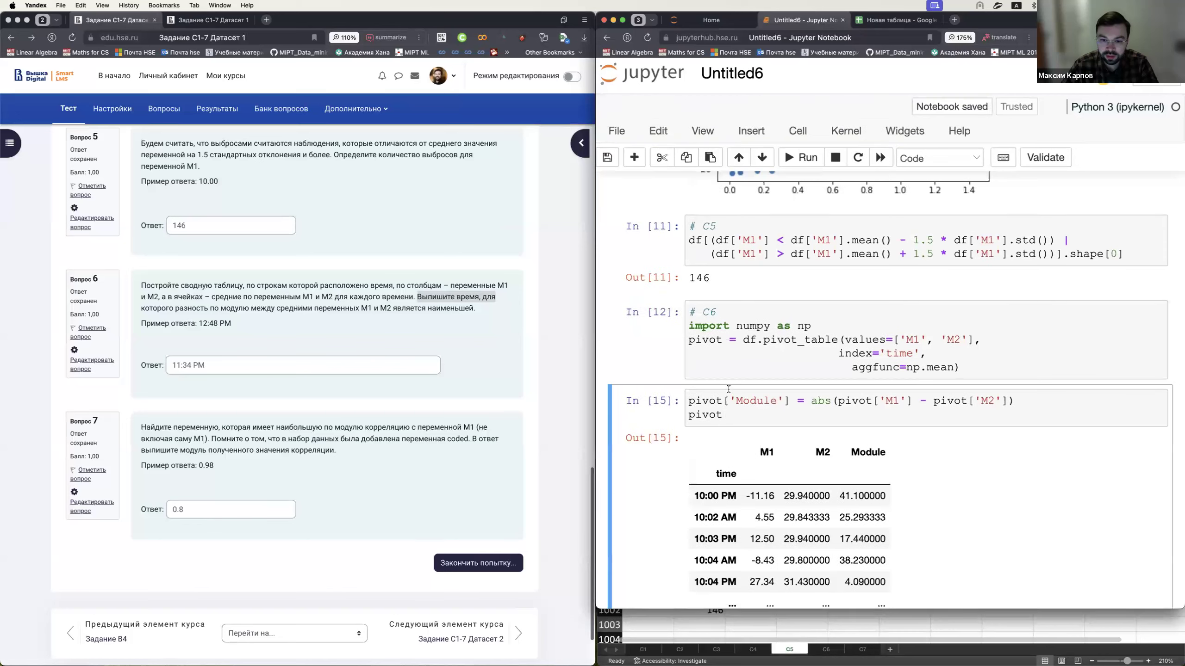
pyautogui.click(728, 413)
pyautogui.write('.sort')
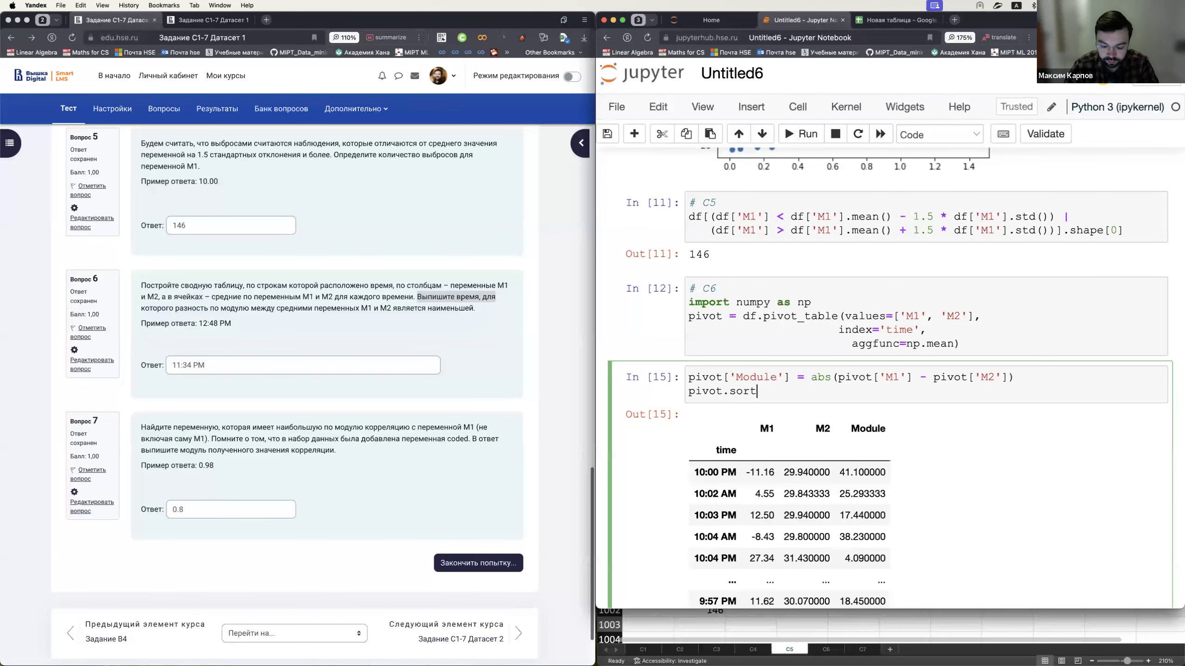
pyautogui.write('_values')
pyautogui.write("['")
pyautogui.write('by=')
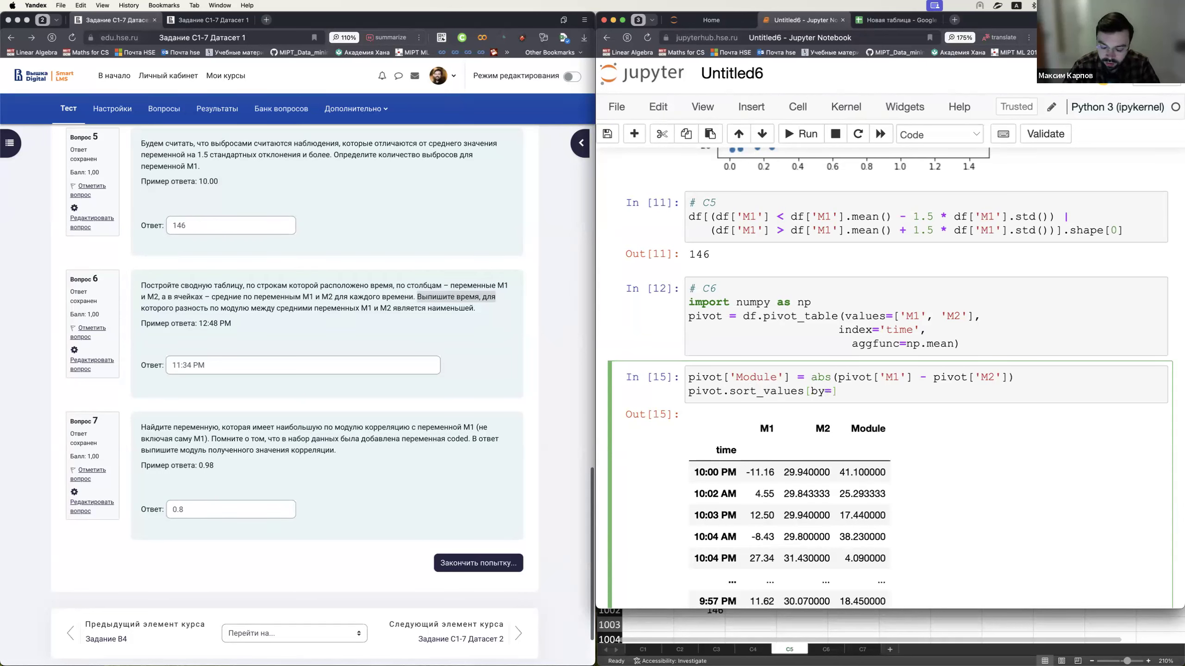
pyautogui.press('BackSpace')
pyautogui.press('BackSpace')
pyautogui.press('BackSpace')
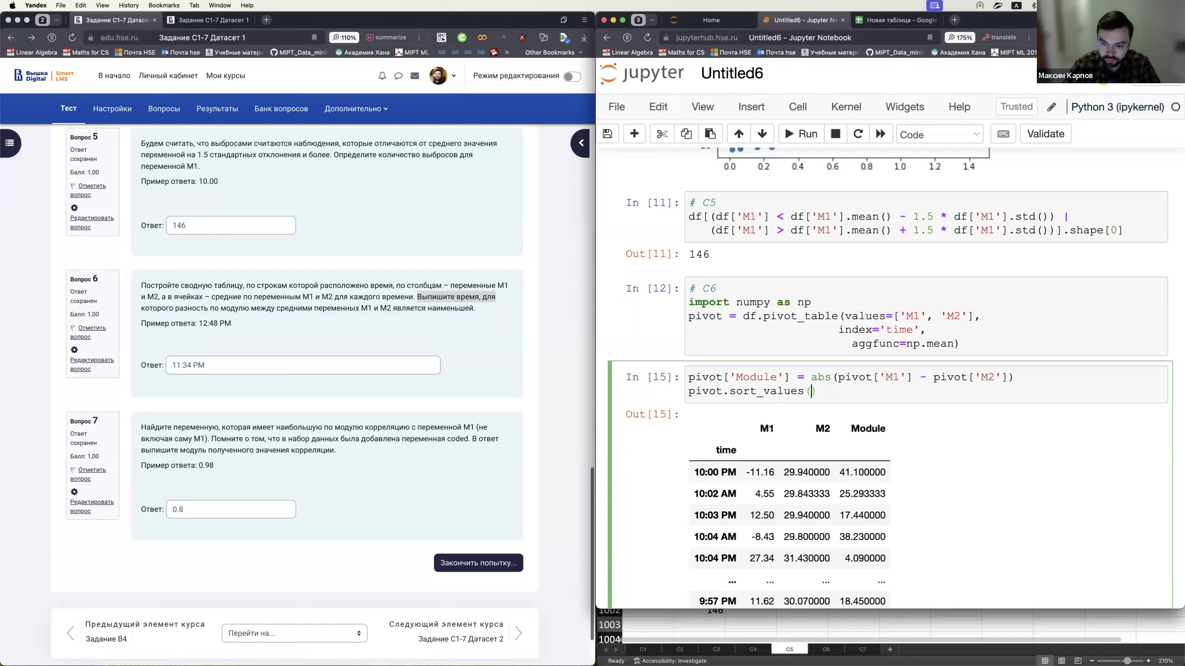
pyautogui.write("(by=['")
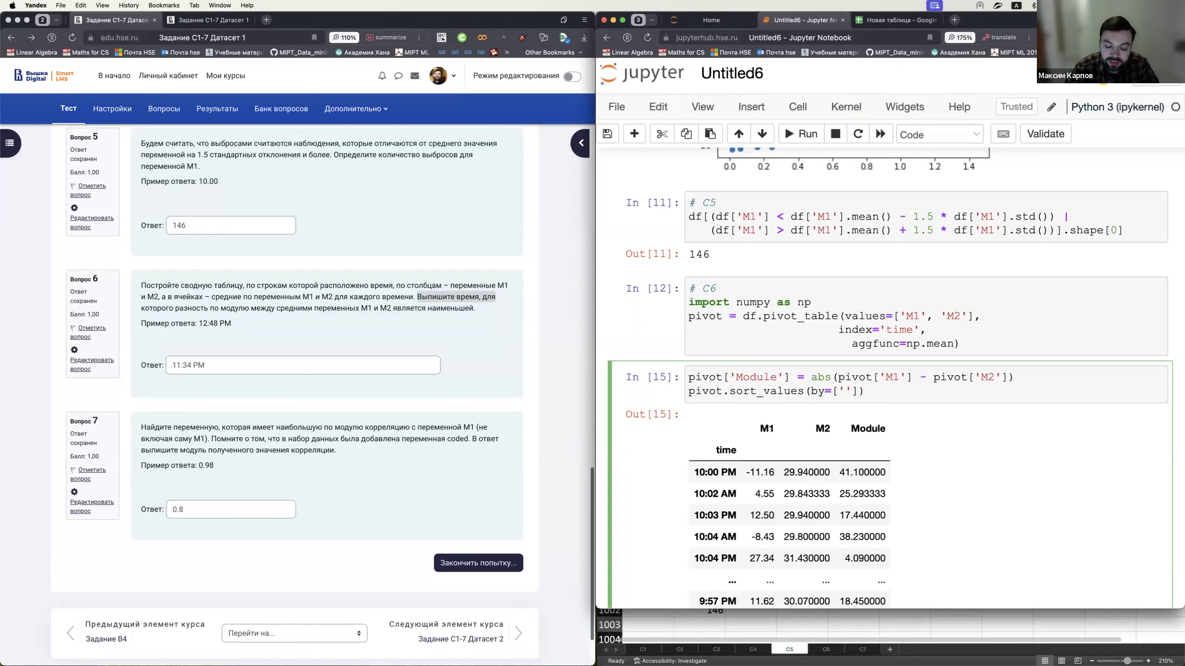
pyautogui.write('Module')
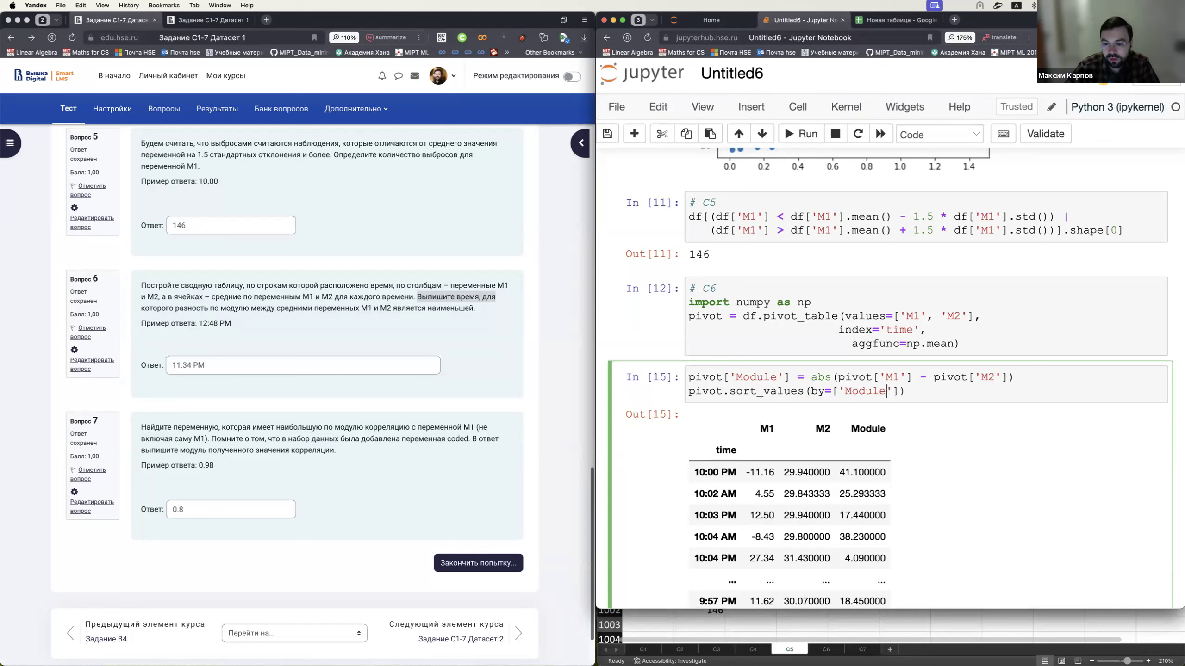
# - Run the sorting cell and highlight the time with the smallest Module value in the output
pyautogui.hotkey('shift', 'Return')
pyautogui.scroll(-3, 744, 423)
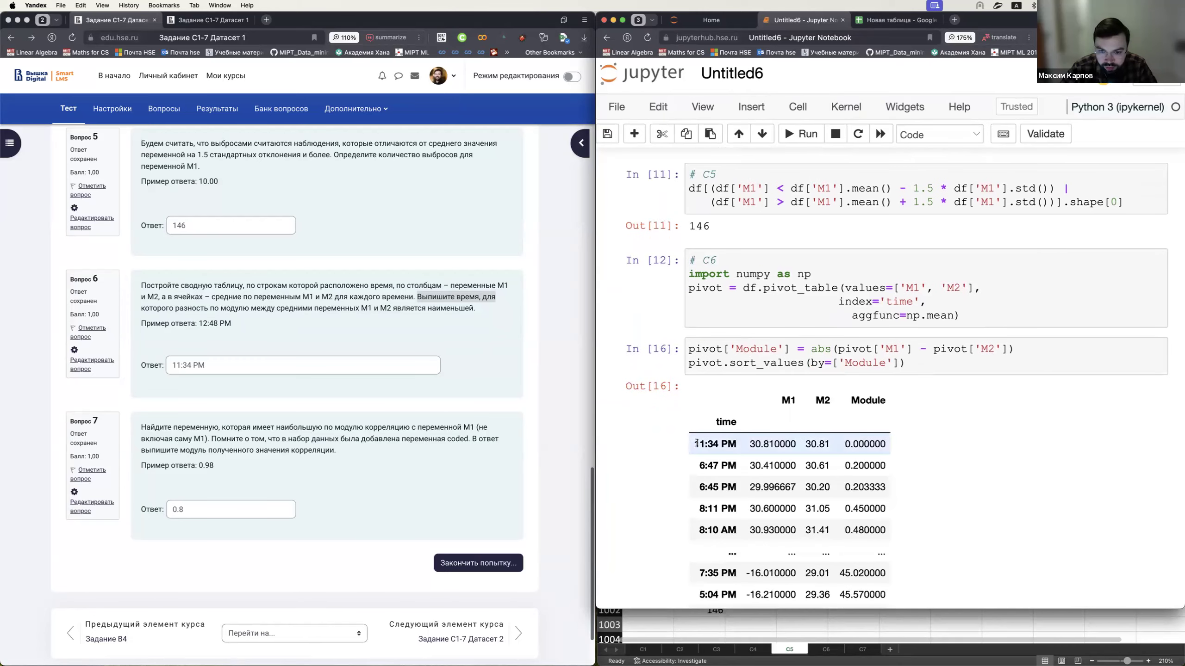
pyautogui.moveTo(696, 444); pyautogui.dragTo(738, 443)
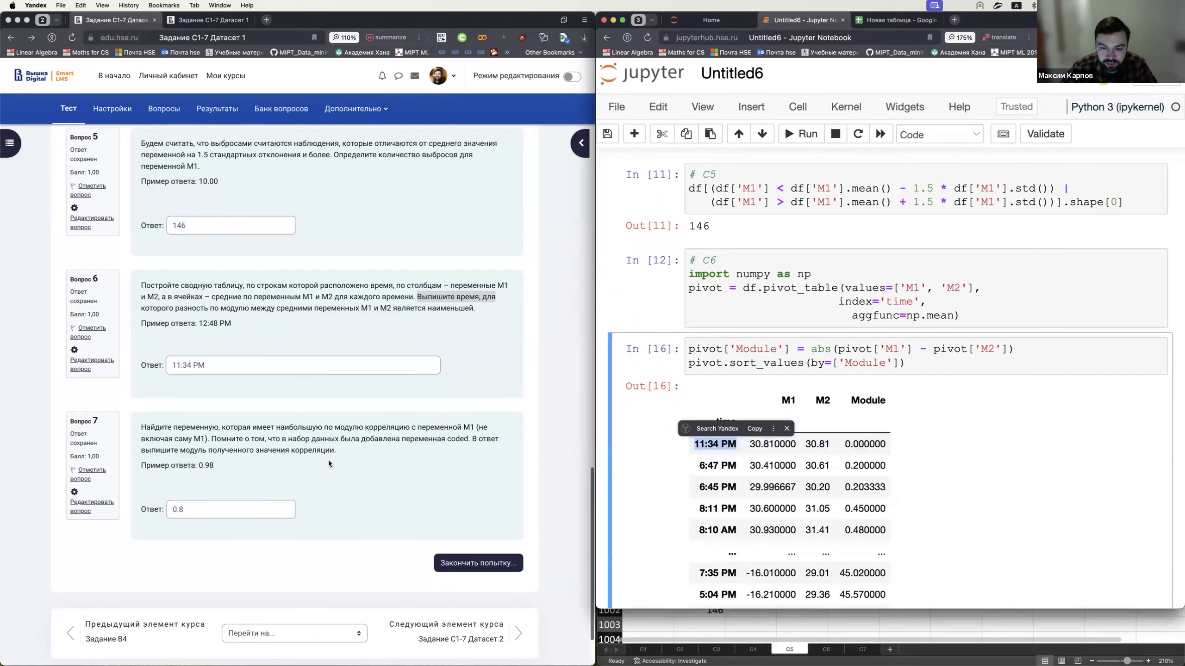
# - Compare the saved answer to question 6 with the time found in the notebook, and review the pivot table code
pyautogui.moveTo(208, 365); pyautogui.dragTo(159, 368)
pyautogui.click(321, 400)
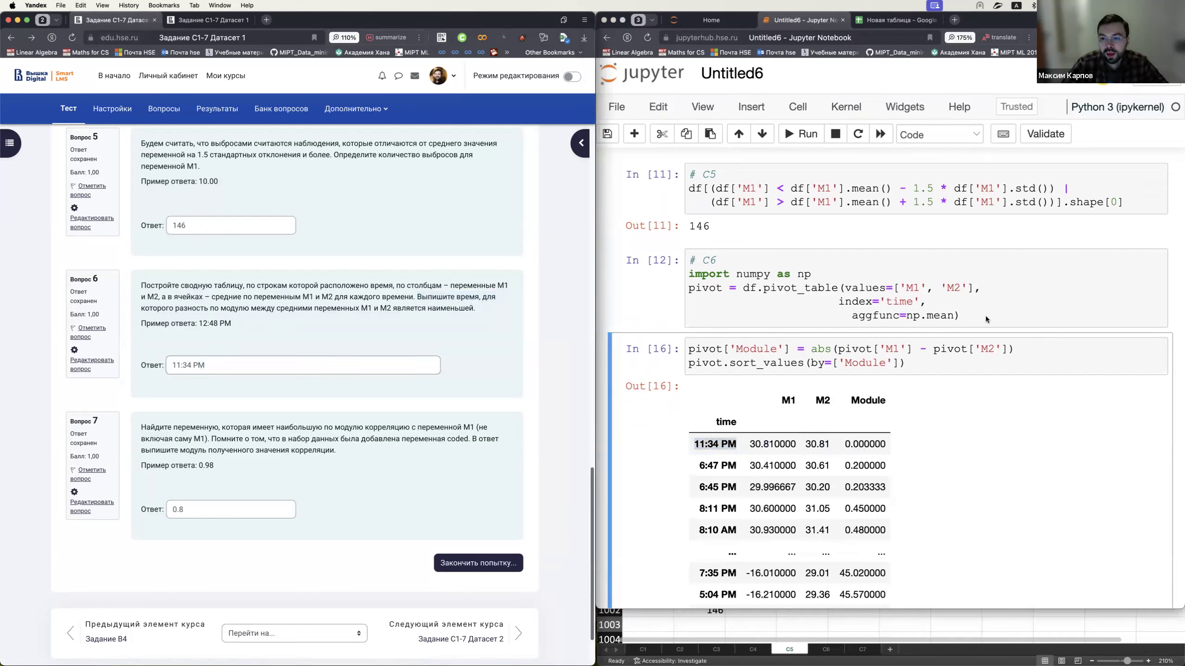
pyautogui.click(854, 318)
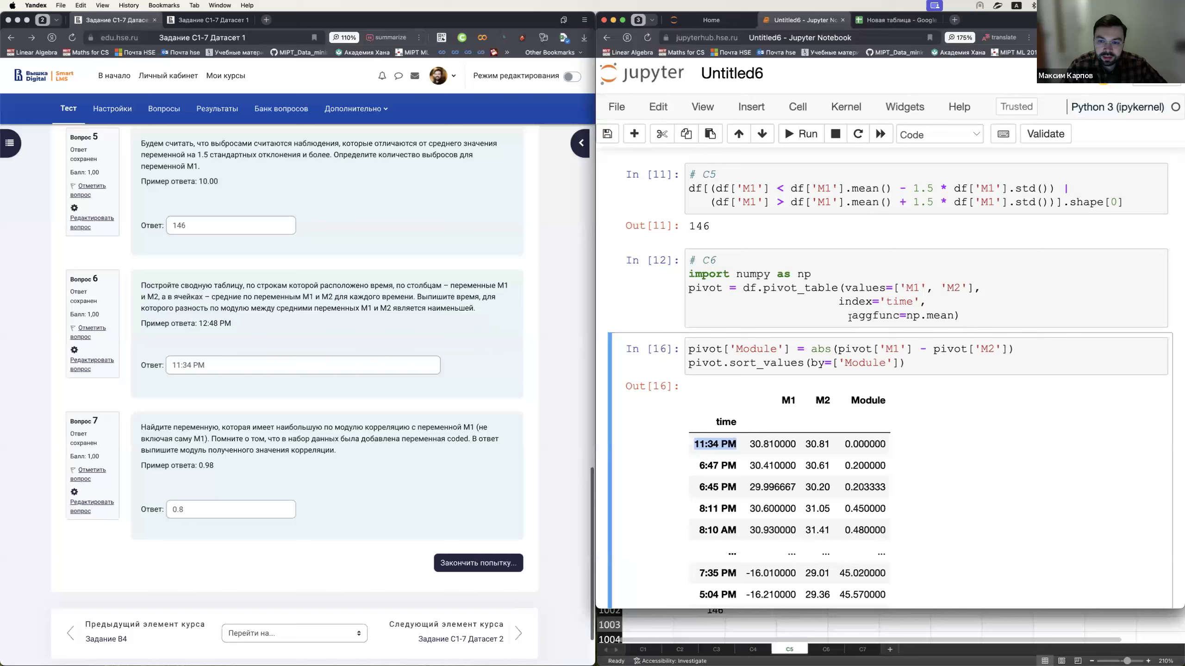
pyautogui.click(850, 318)
# - Switch to the Excel workbook, open sheet C6, and delete the last_name column
pyautogui.click(909, 620)
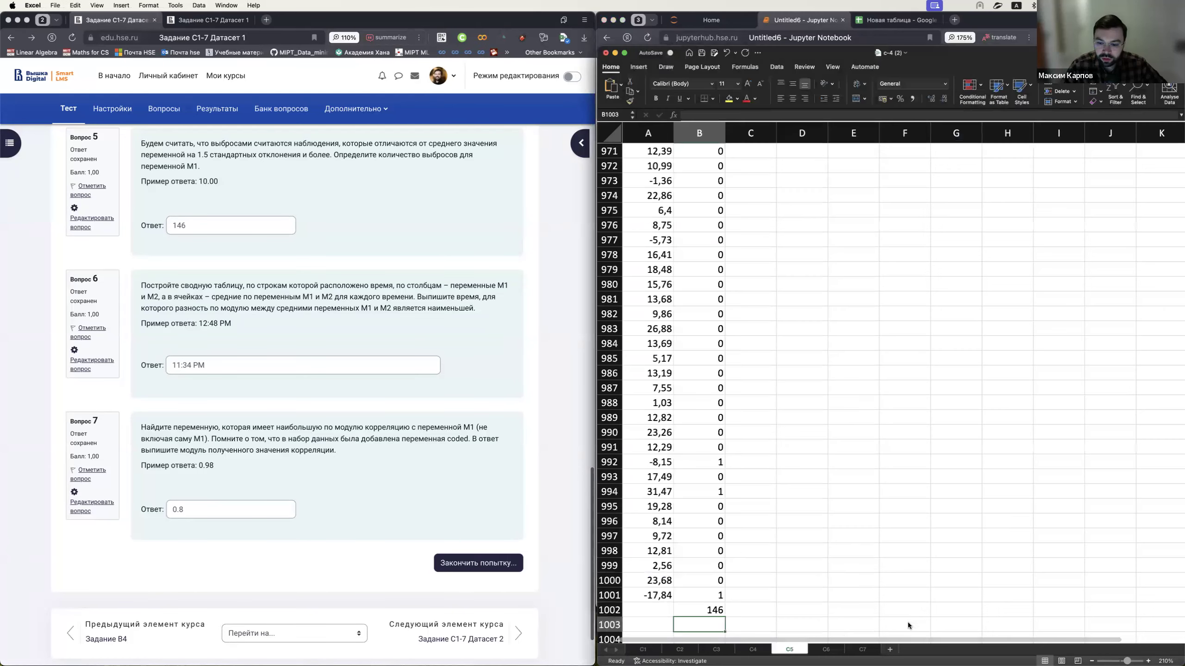
pyautogui.click(825, 650)
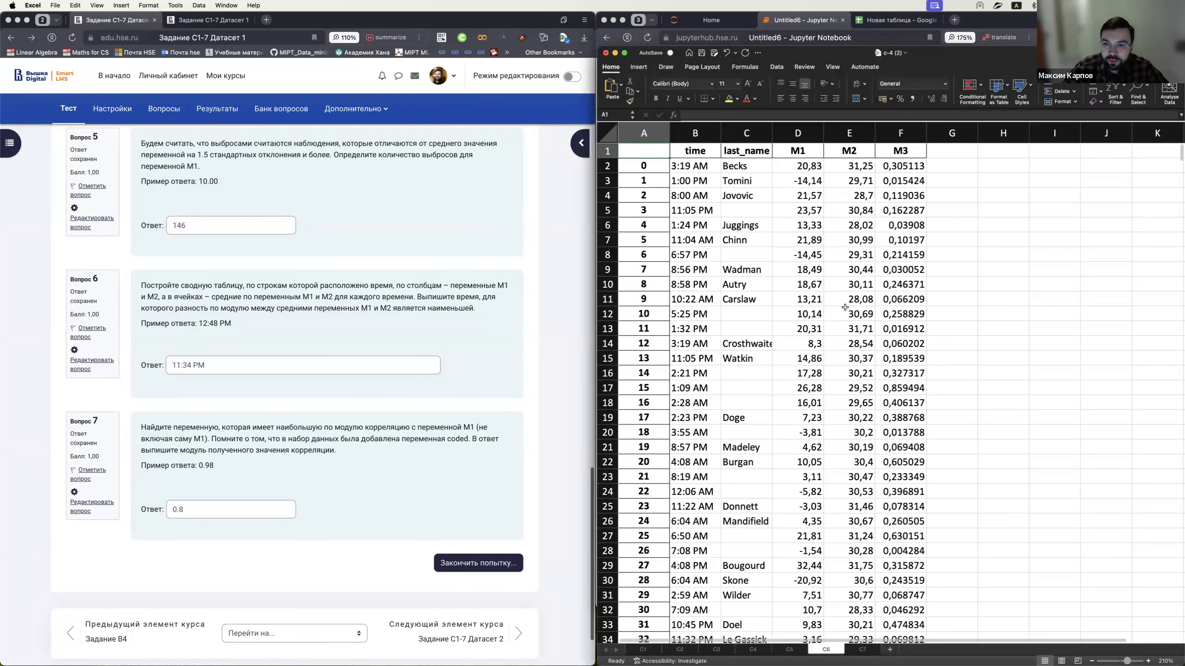
pyautogui.moveTo(695, 133); pyautogui.dragTo(756, 133)
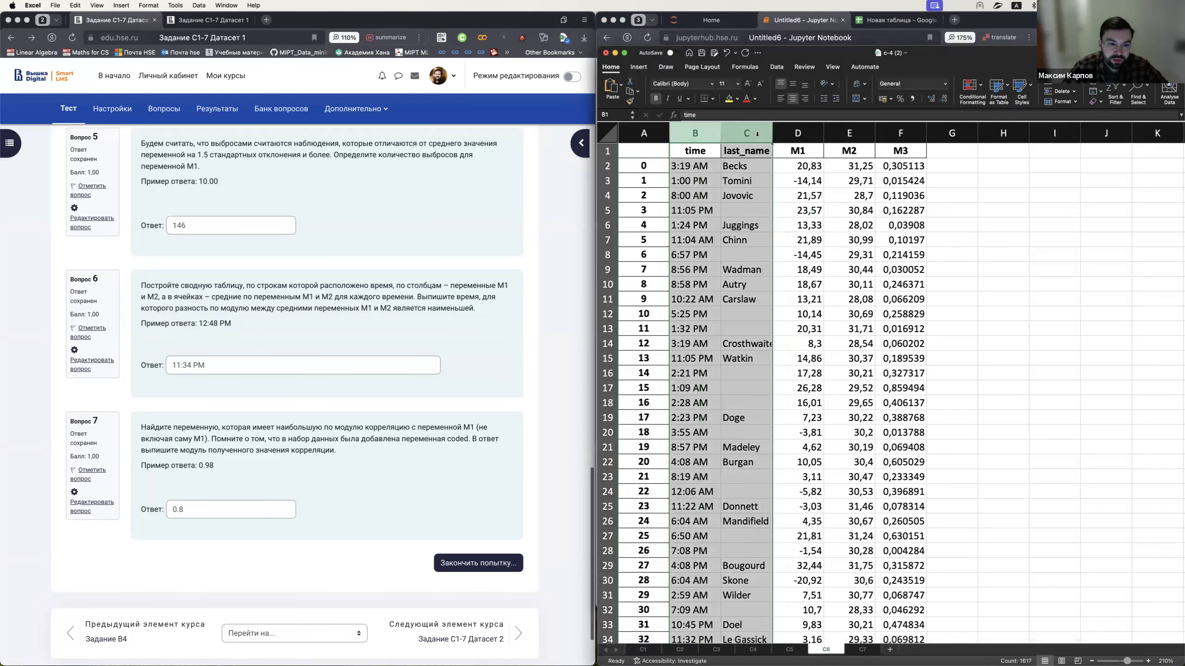
pyautogui.click(731, 132)
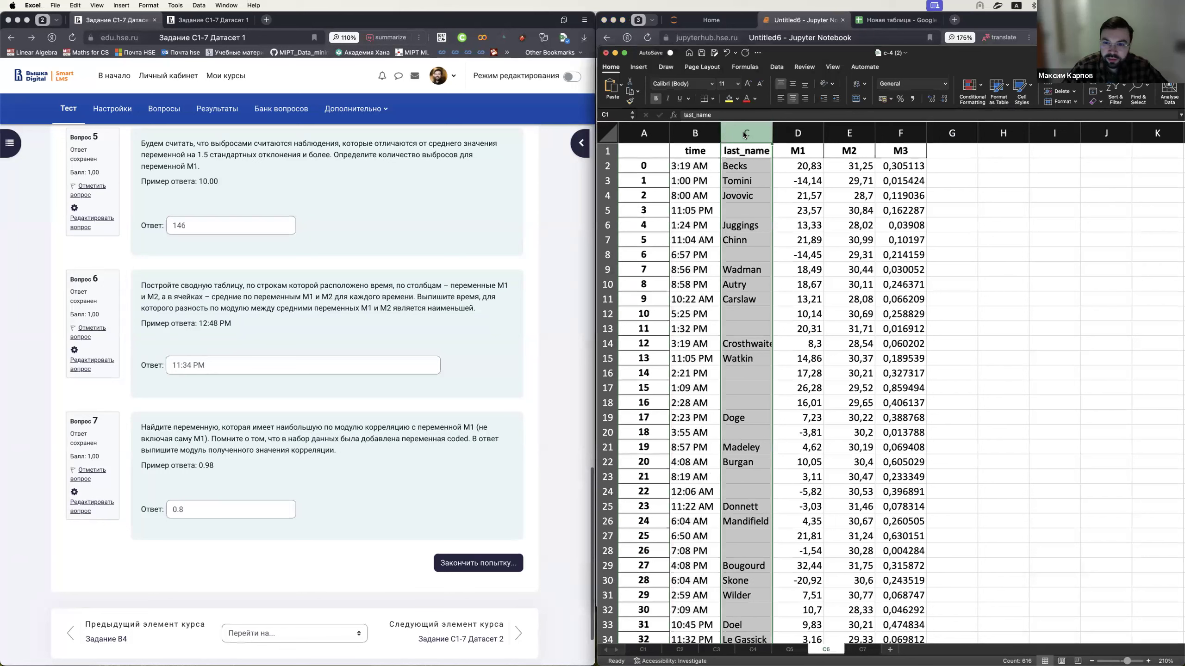
pyautogui.rightClick(745, 135)
pyautogui.press('Escape')
pyautogui.press('super+minus')
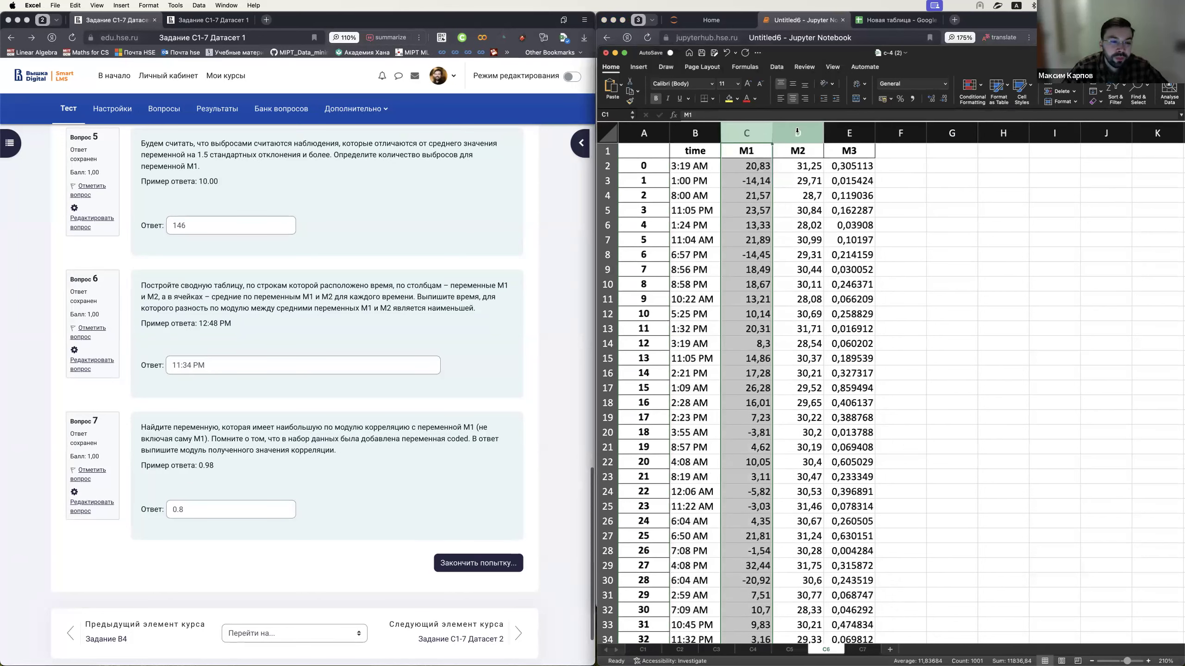
# - Delete the M3 column and the row-number column from sheet C6, leaving time, M1 and M2
pyautogui.rightClick(835, 133)
pyautogui.click(845, 197)
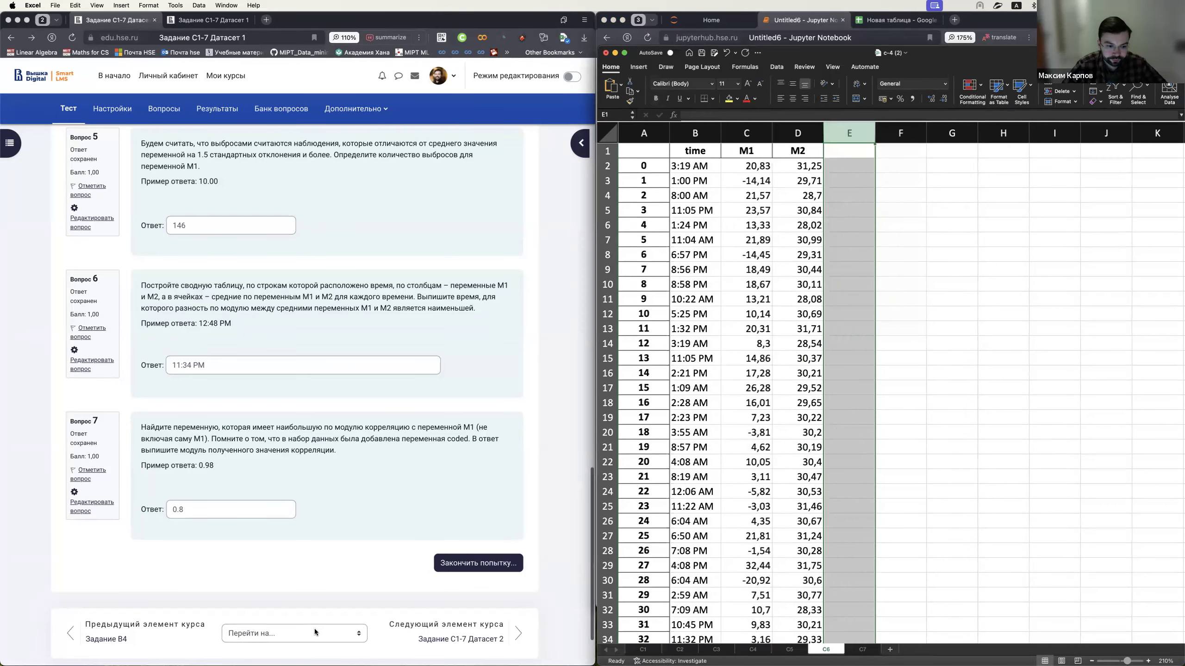
pyautogui.click(839, 168)
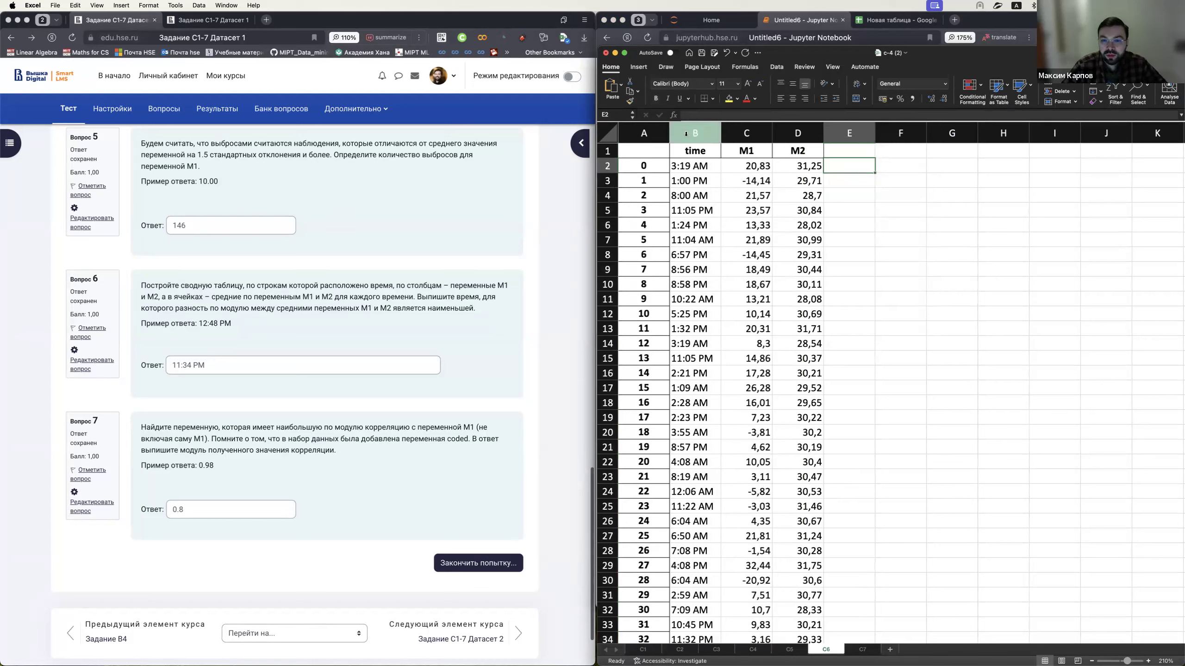
pyautogui.rightClick(633, 134)
pyautogui.click(649, 196)
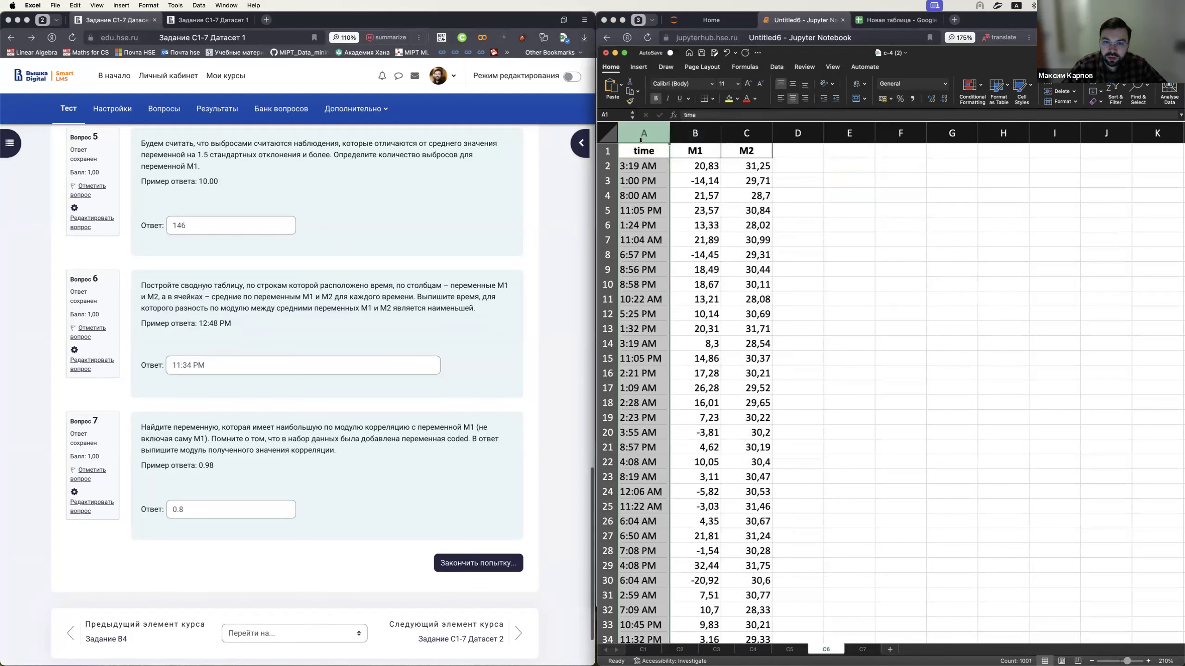
# - Create a pivot table on a new worksheet from columns A to C of sheet C6
pyautogui.moveTo(702, 132); pyautogui.dragTo(733, 132)
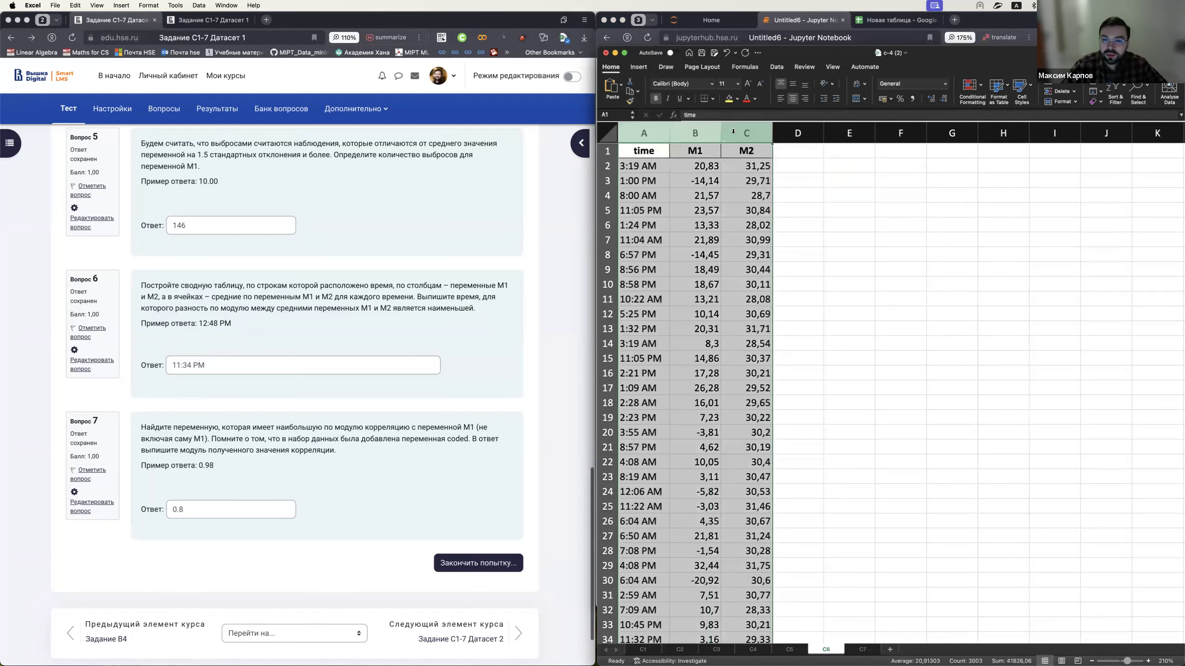
pyautogui.click(638, 67)
pyautogui.click(611, 89)
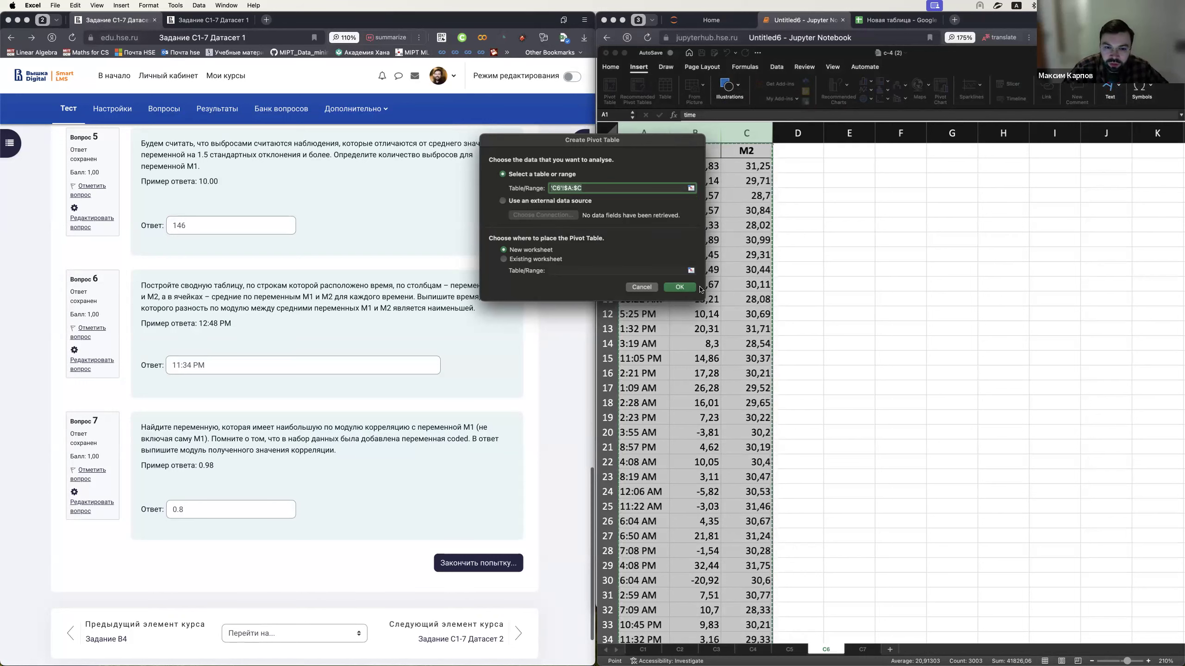
pyautogui.click(680, 288)
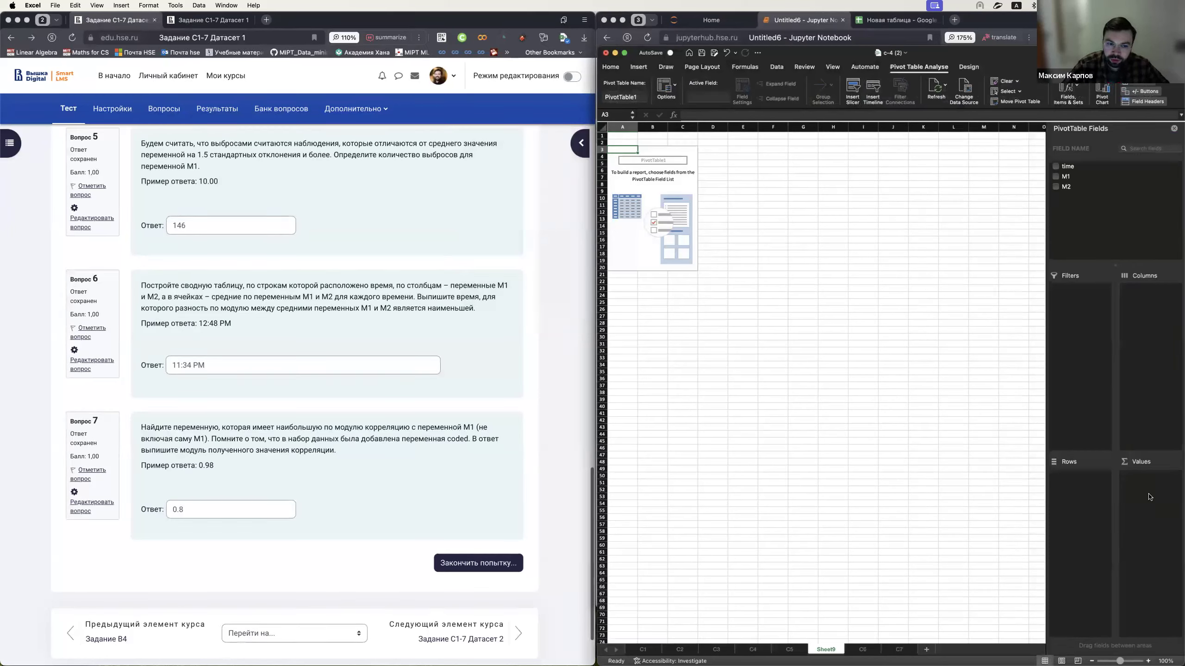
# - Add M1 and M2 to the pivot table's values and summarise M1 by Average
pyautogui.click(1066, 176)
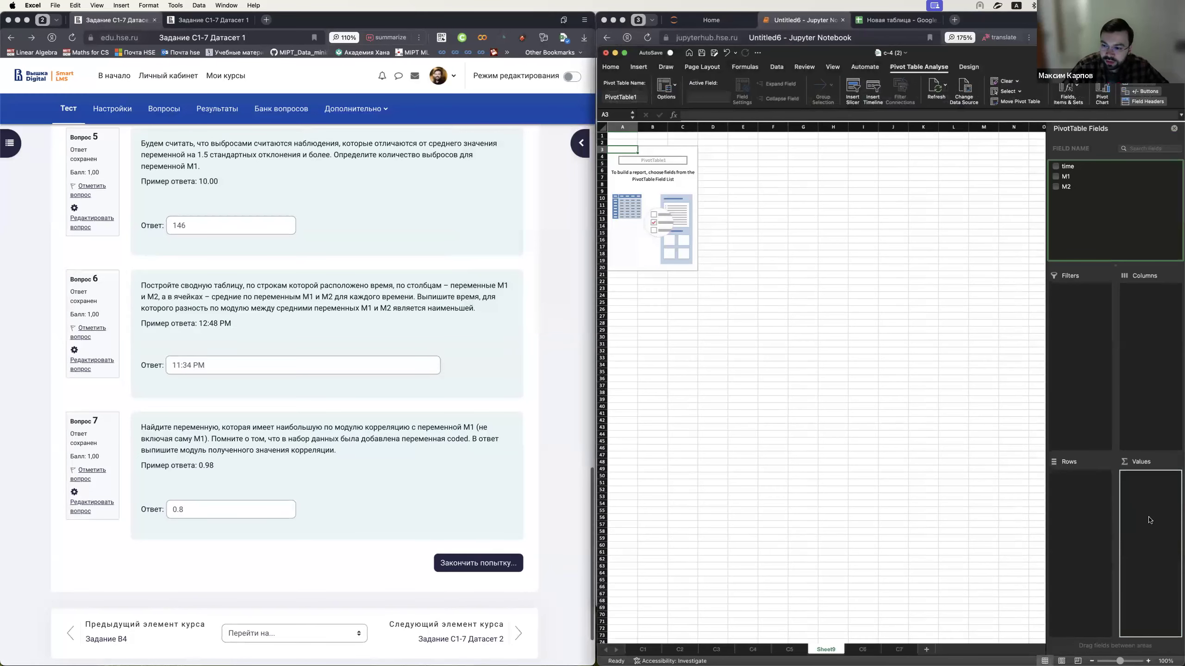
pyautogui.click(1066, 186)
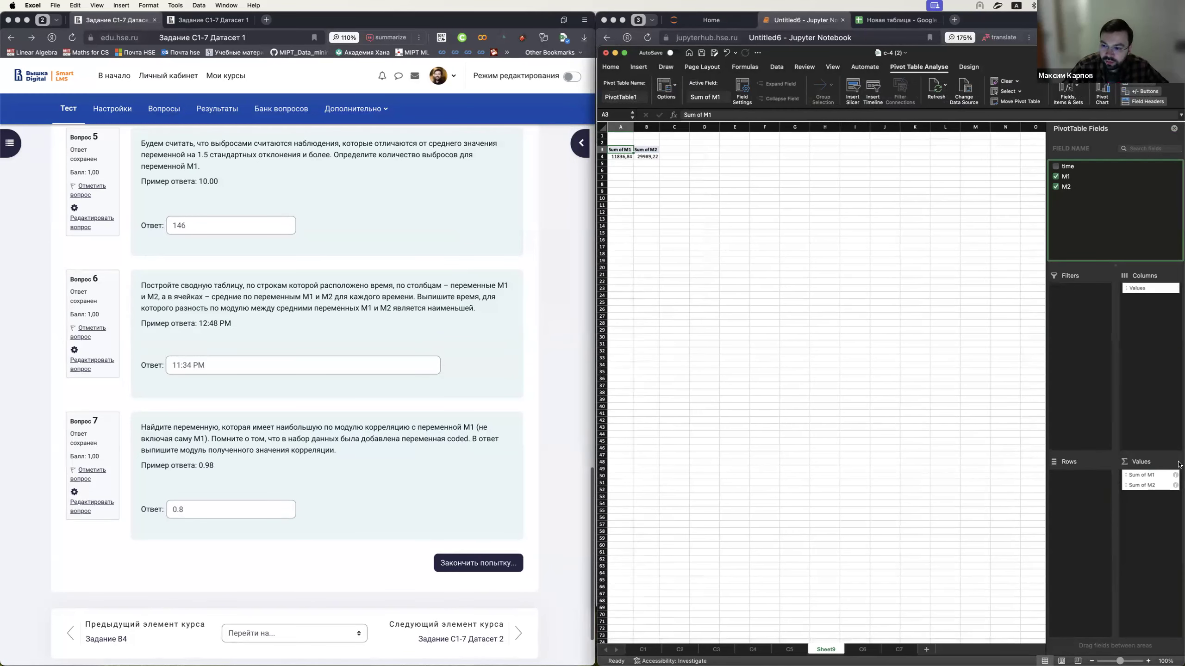
pyautogui.click(1174, 476)
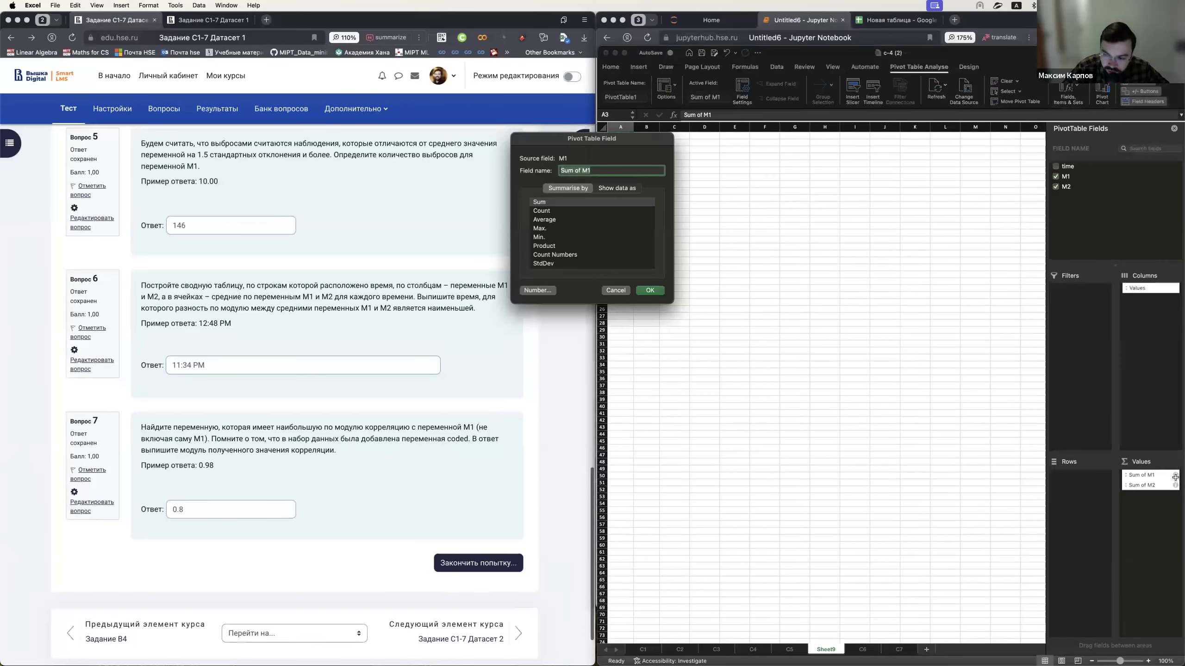
pyautogui.click(544, 219)
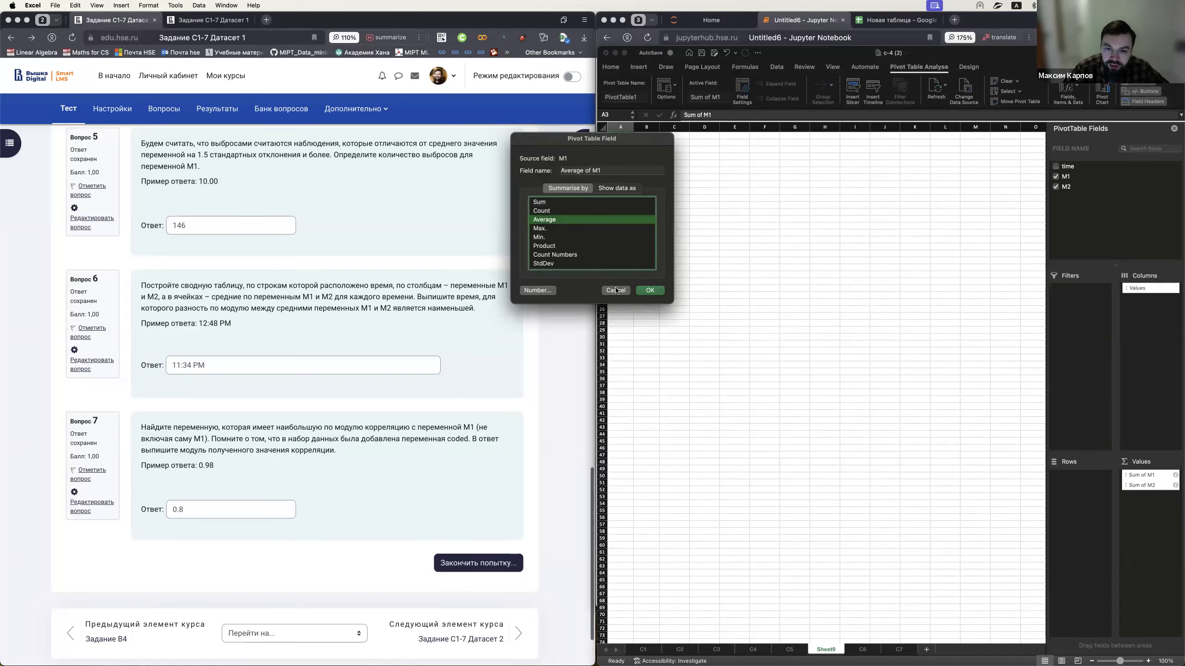
pyautogui.click(659, 294)
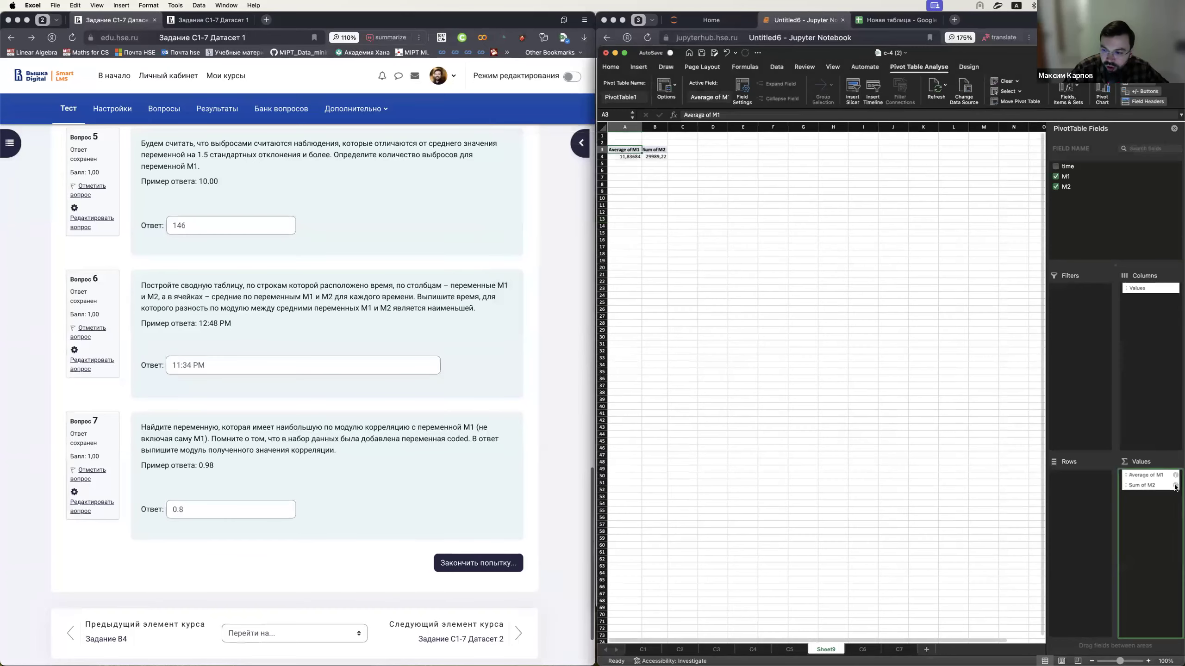
# - Summarise M2 by Average and place the time field in the pivot table's rows
pyautogui.click(1175, 486)
pyautogui.click(553, 220)
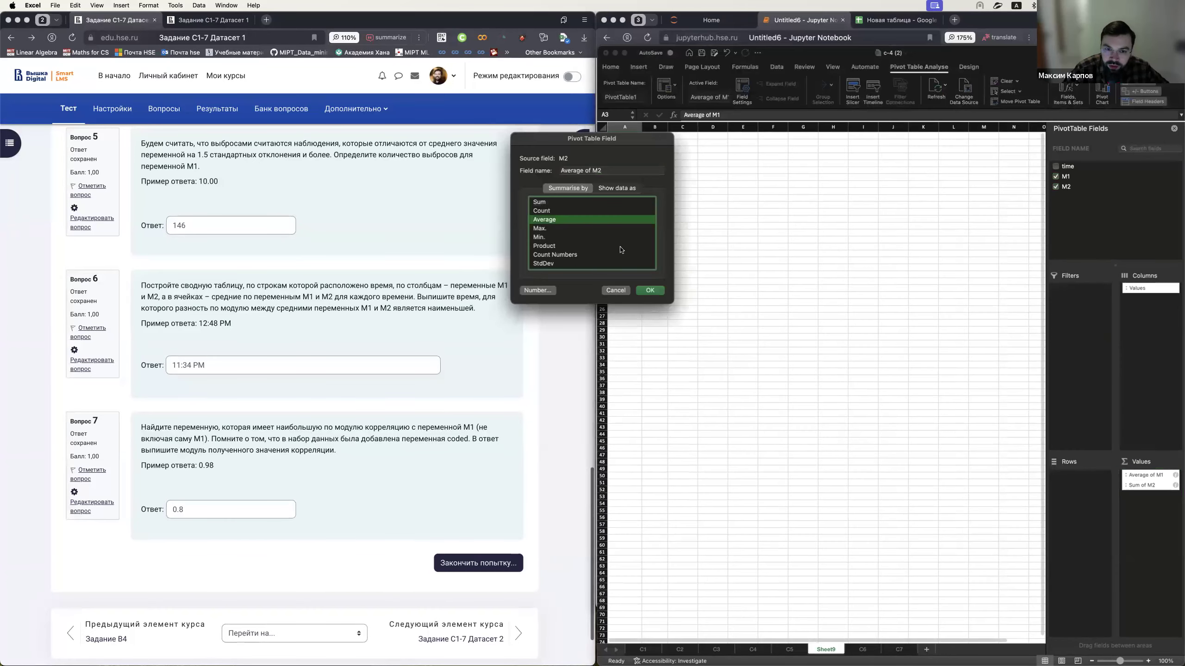
pyautogui.click(649, 291)
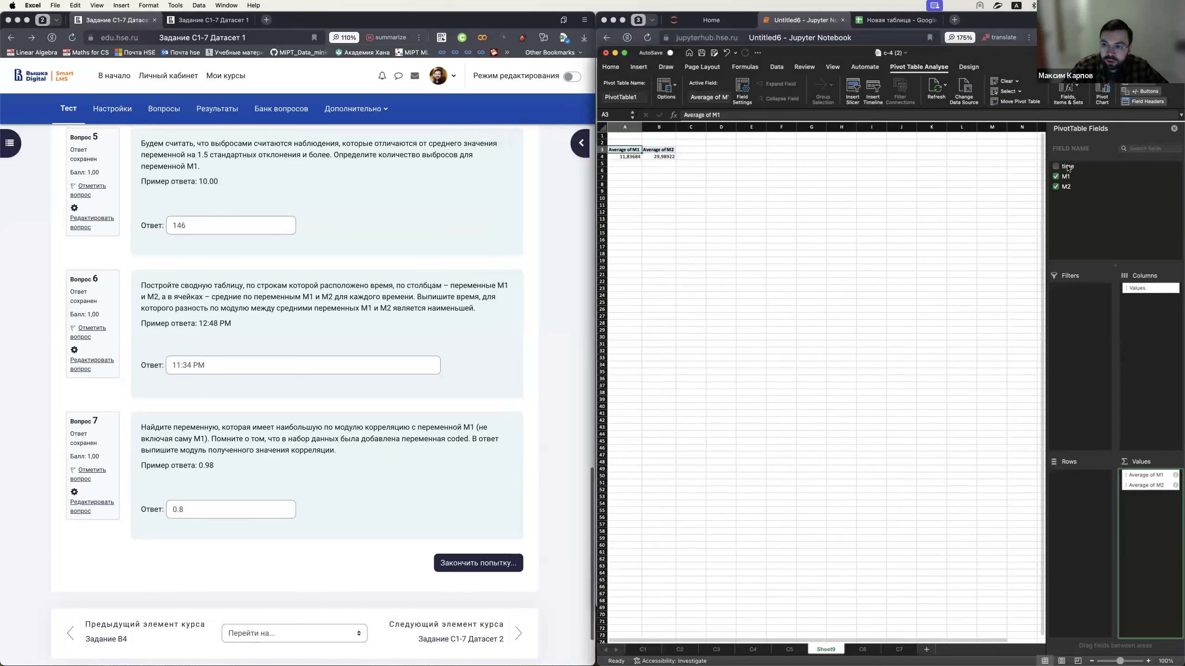
pyautogui.moveTo(1068, 168); pyautogui.dragTo(1087, 515)
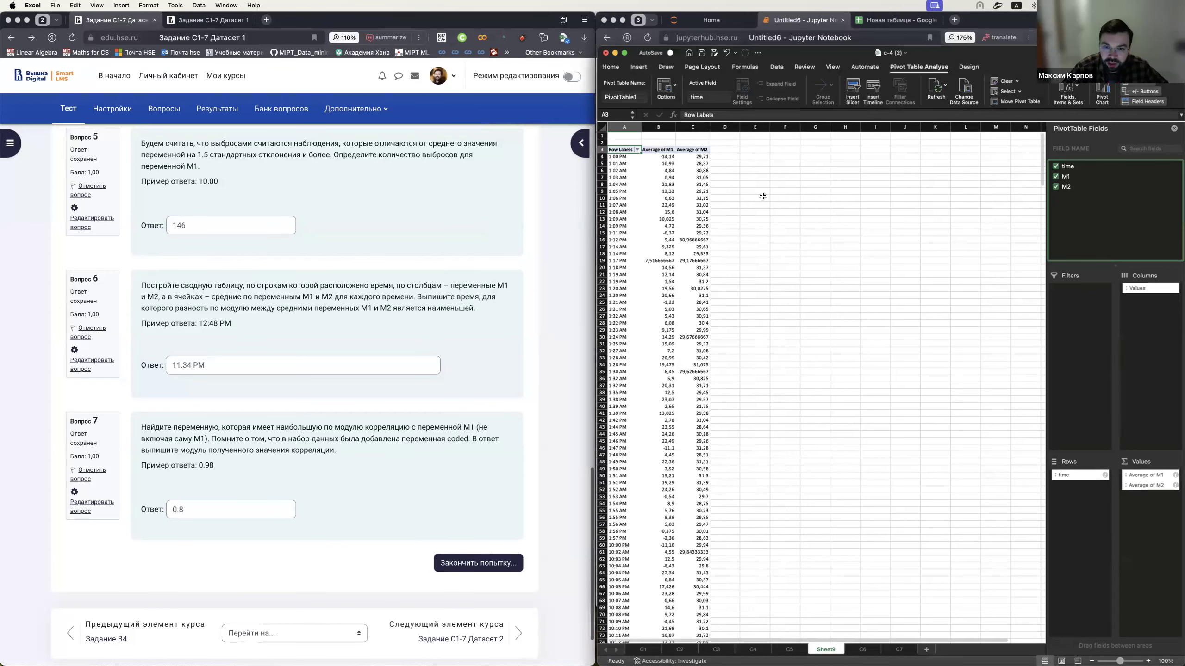
# - Enter a formula in E4 subtracting the 1:00 PM M2 average from the M1 average, referencing the pivot table cells
pyautogui.click(660, 150)
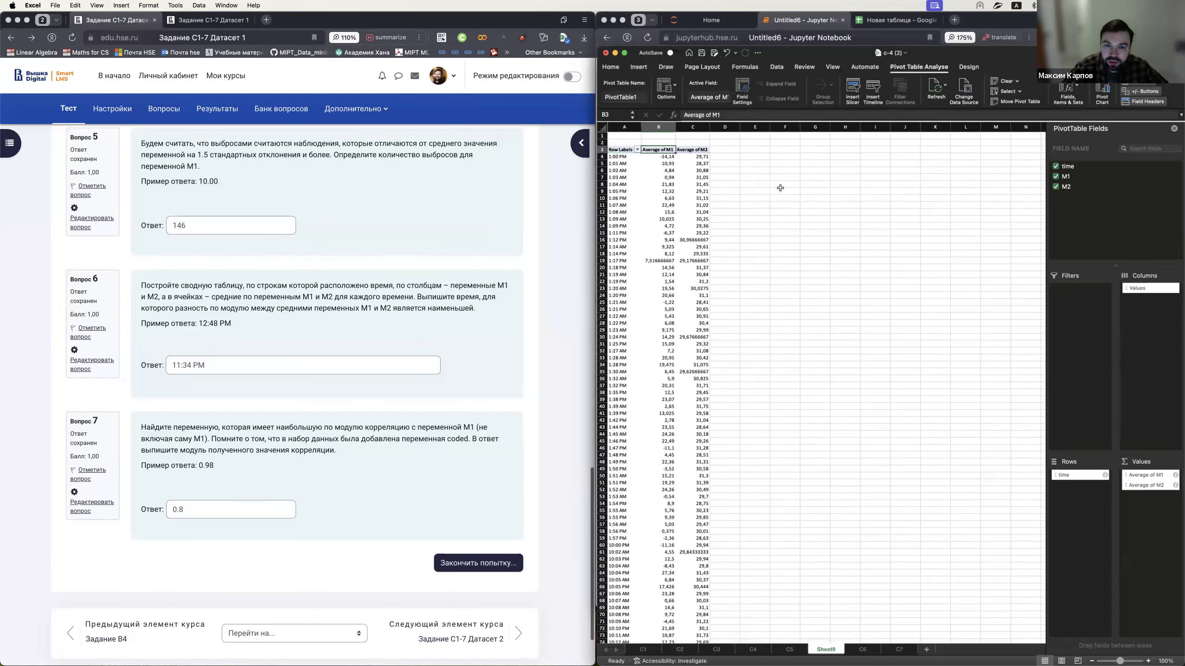
pyautogui.scroll(-2, 743, 206)
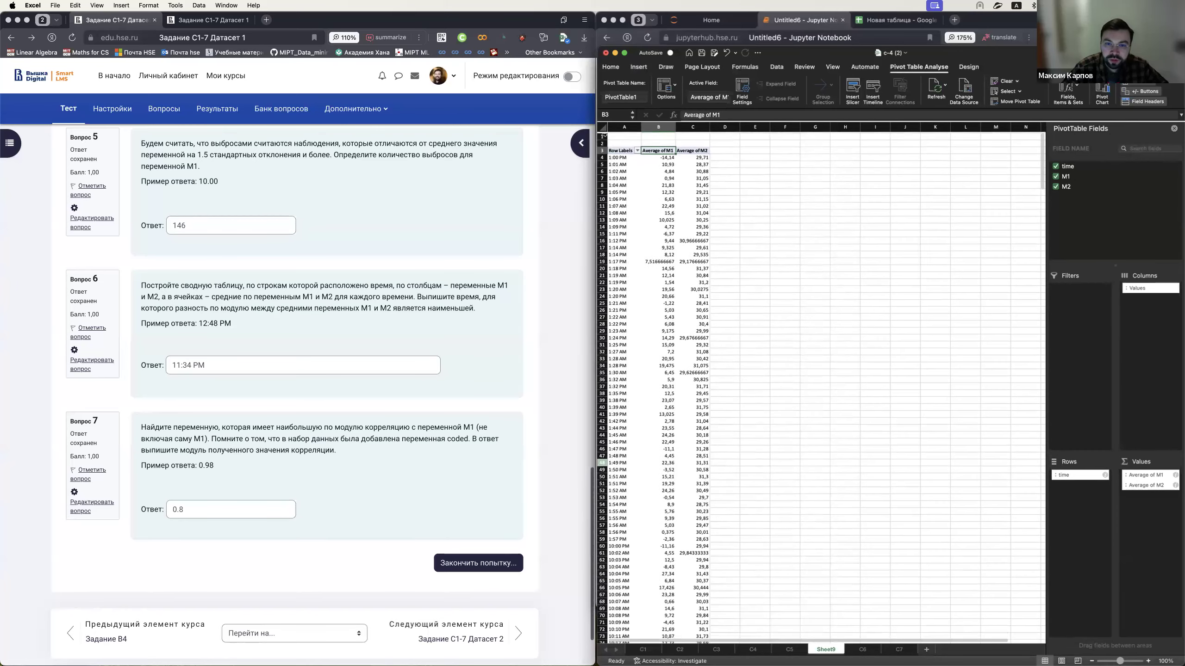
pyautogui.click(725, 144)
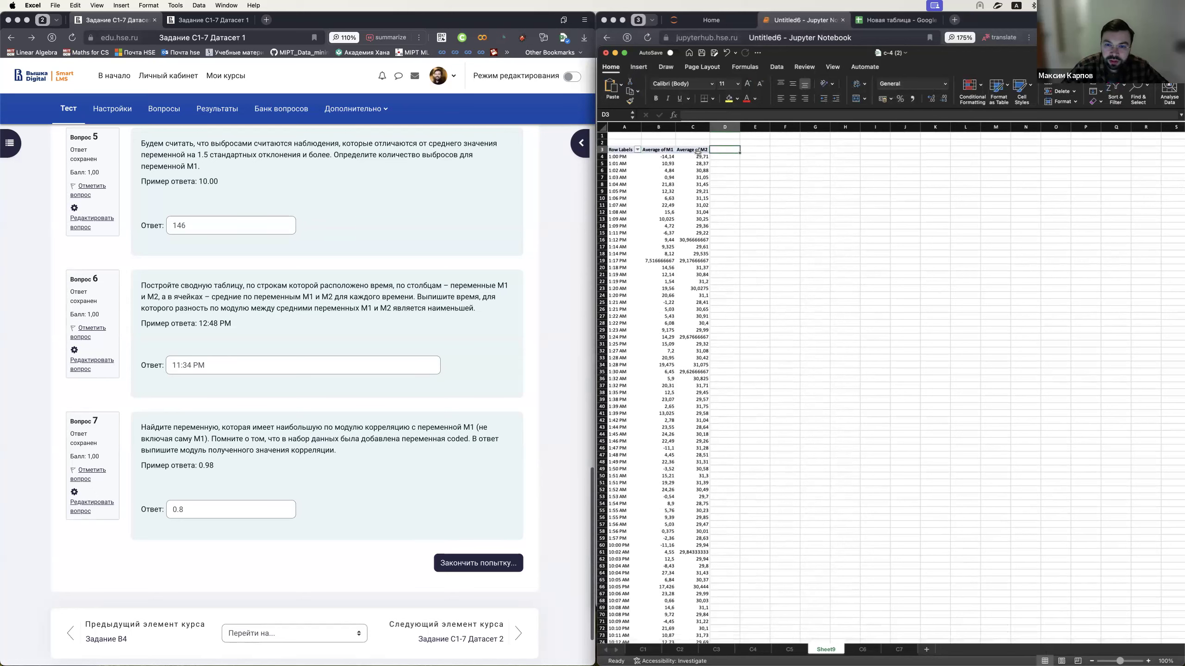
pyautogui.click(751, 150)
pyautogui.click(752, 157)
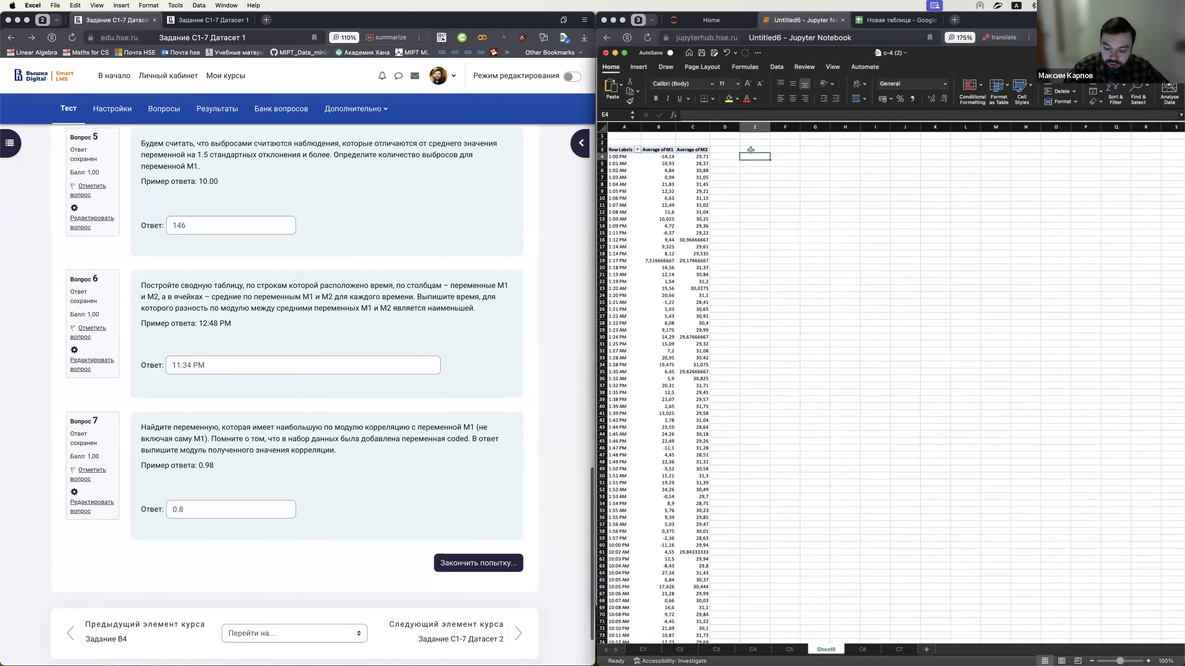
pyautogui.write('=')
pyautogui.click(666, 157)
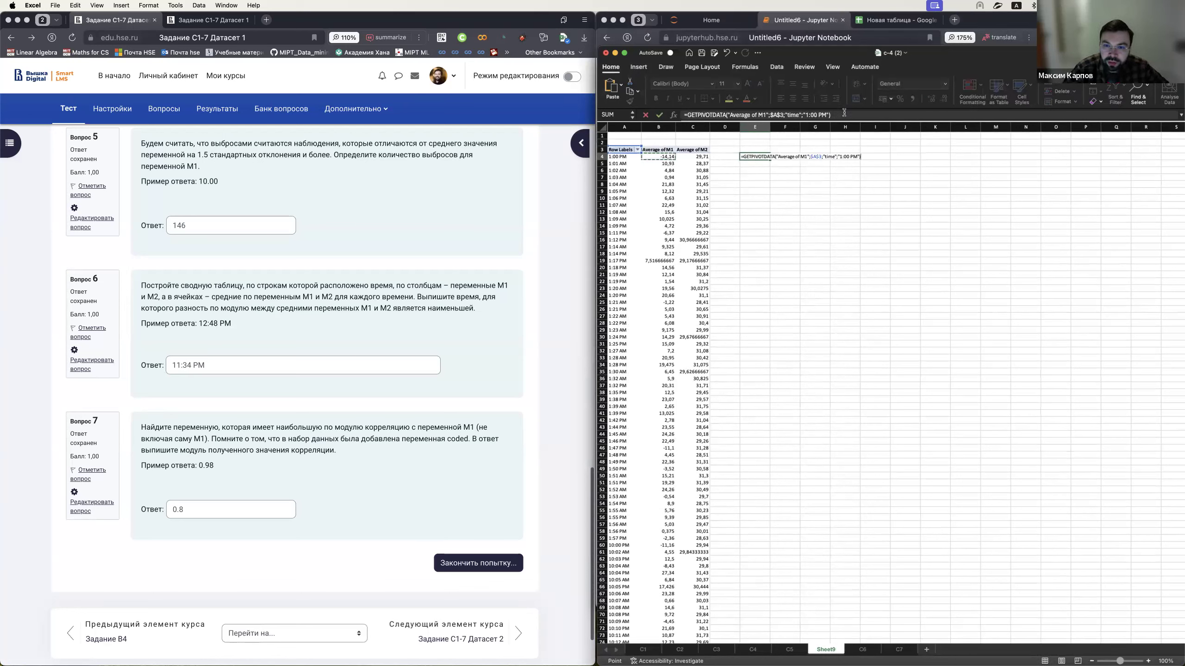
pyautogui.click(690, 114)
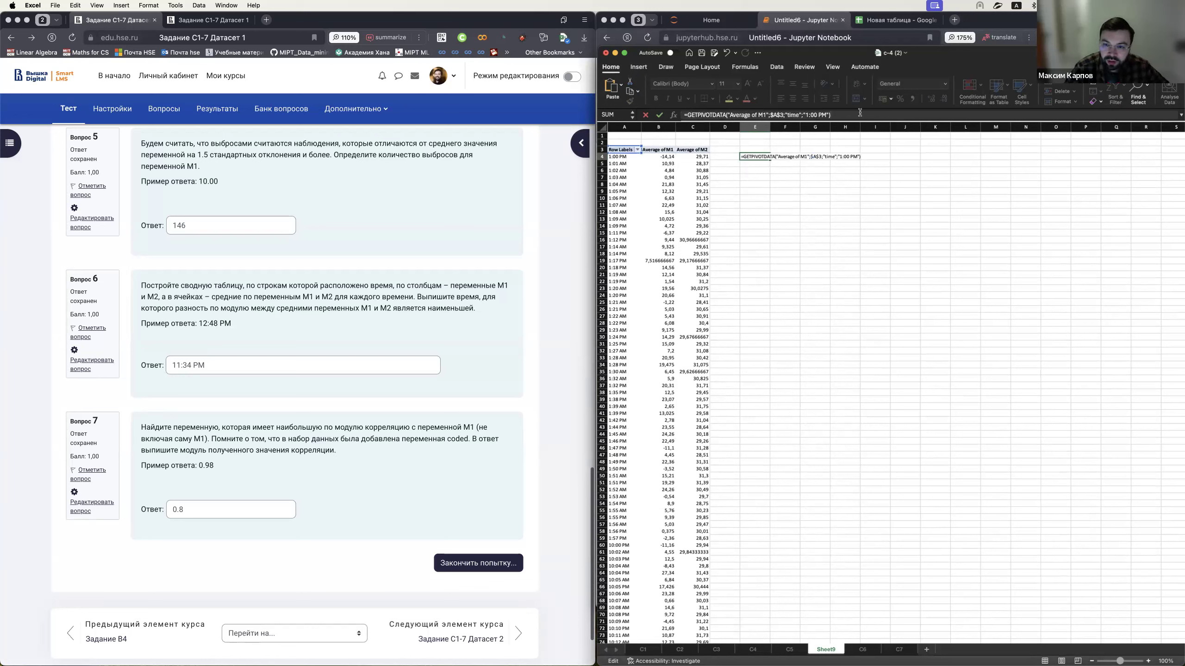
pyautogui.write('-')
pyautogui.click(686, 157)
pyautogui.press('Return')
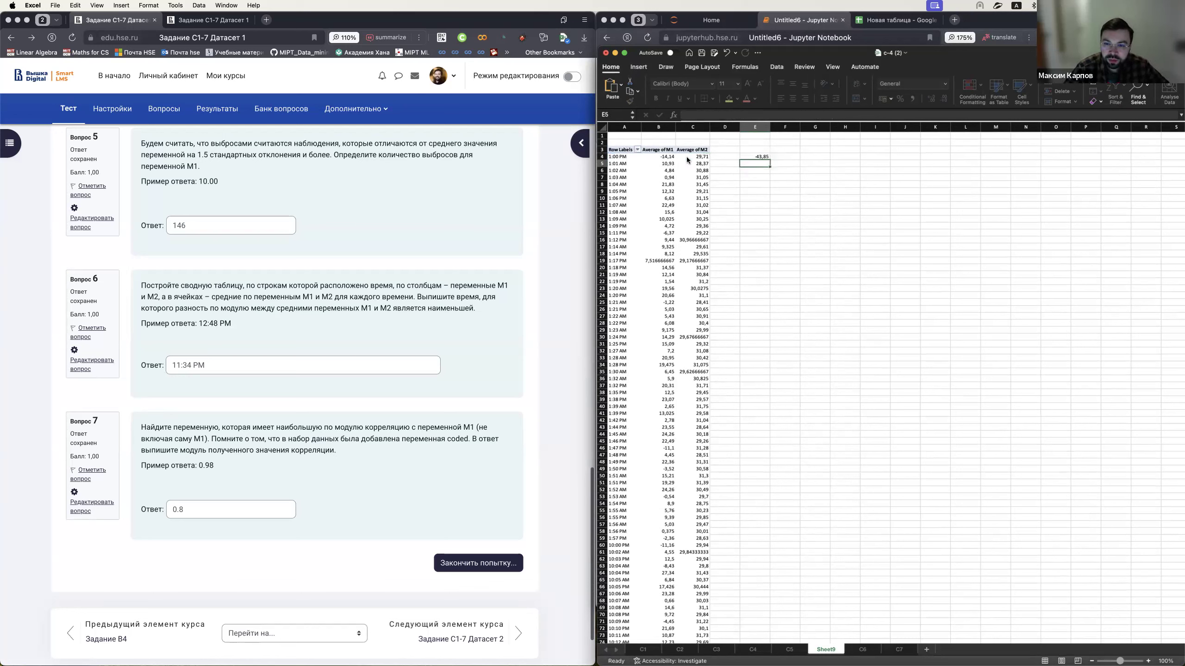
# - Try to fill the difference formula down from E4 to E17, and check the references in the copied formulas
pyautogui.press('Up')
pyautogui.moveTo(770, 159); pyautogui.dragTo(774, 252)
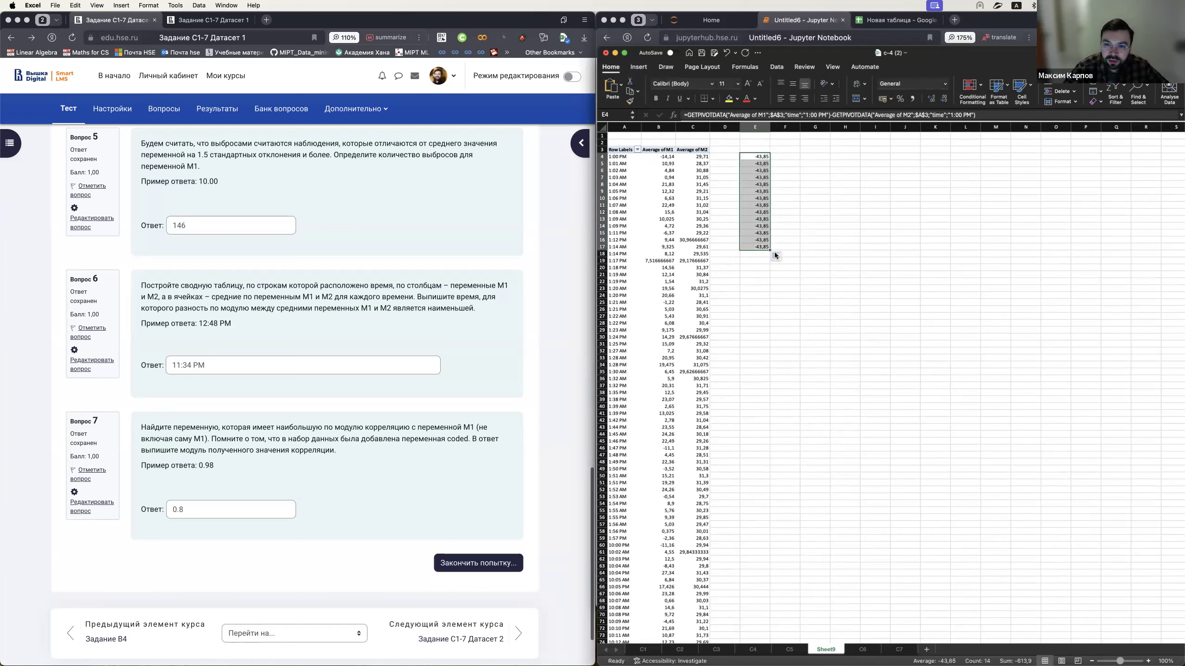
pyautogui.click(761, 162)
pyautogui.press('Down')
pyautogui.press('Down')
pyautogui.press('Down')
pyautogui.press('Down')
pyautogui.press('Down')
pyautogui.press('Down')
pyautogui.press('Down')
pyautogui.press('Down')
pyautogui.press('Down')
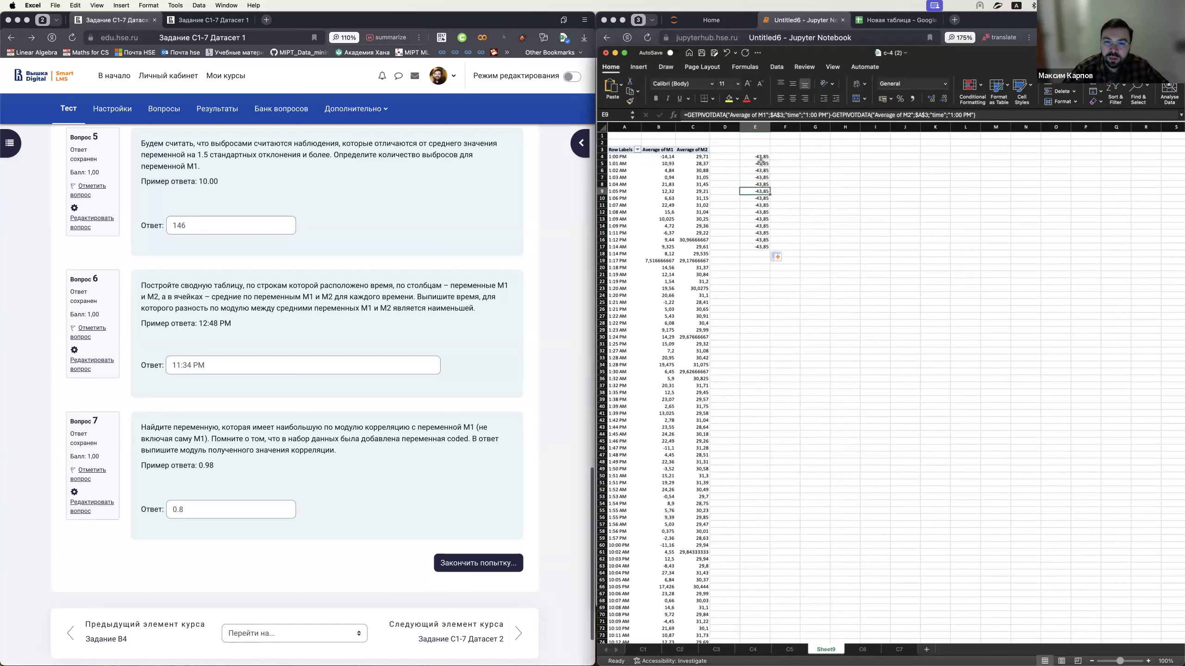
pyautogui.press('Down')
pyautogui.press('Down')
pyautogui.press('Up')
pyautogui.press('Up')
pyautogui.press('Up')
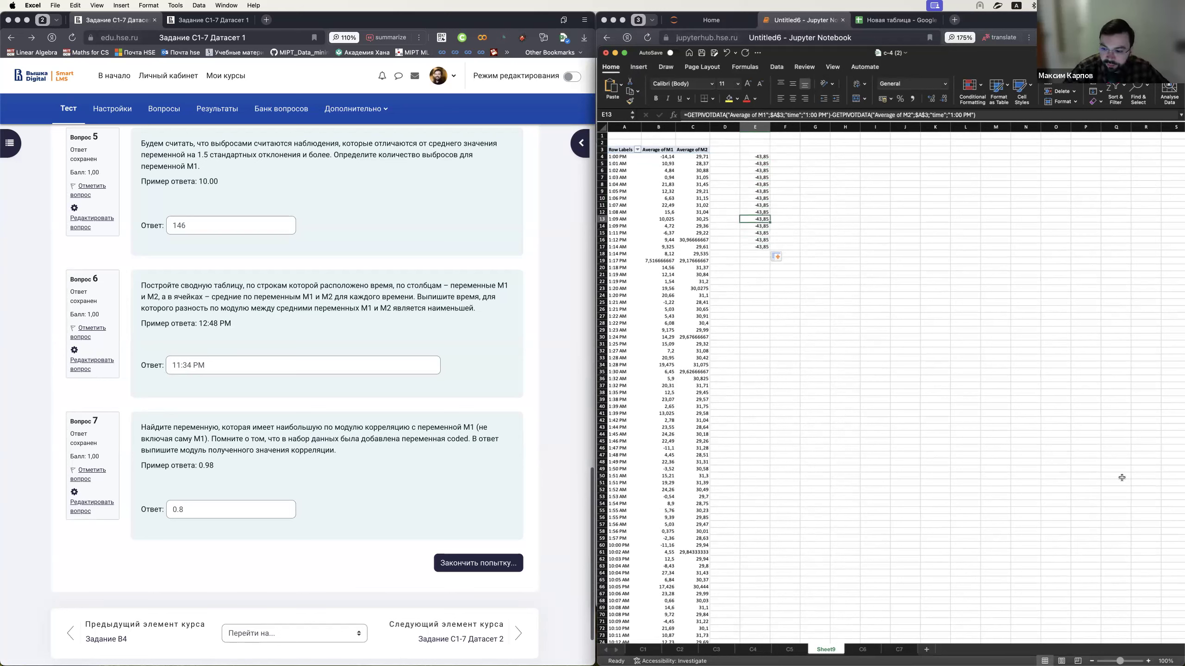
# - Clear the difference formulas filled into column E beside the pivot table
pyautogui.click(1147, 660)
pyautogui.click(1147, 660)
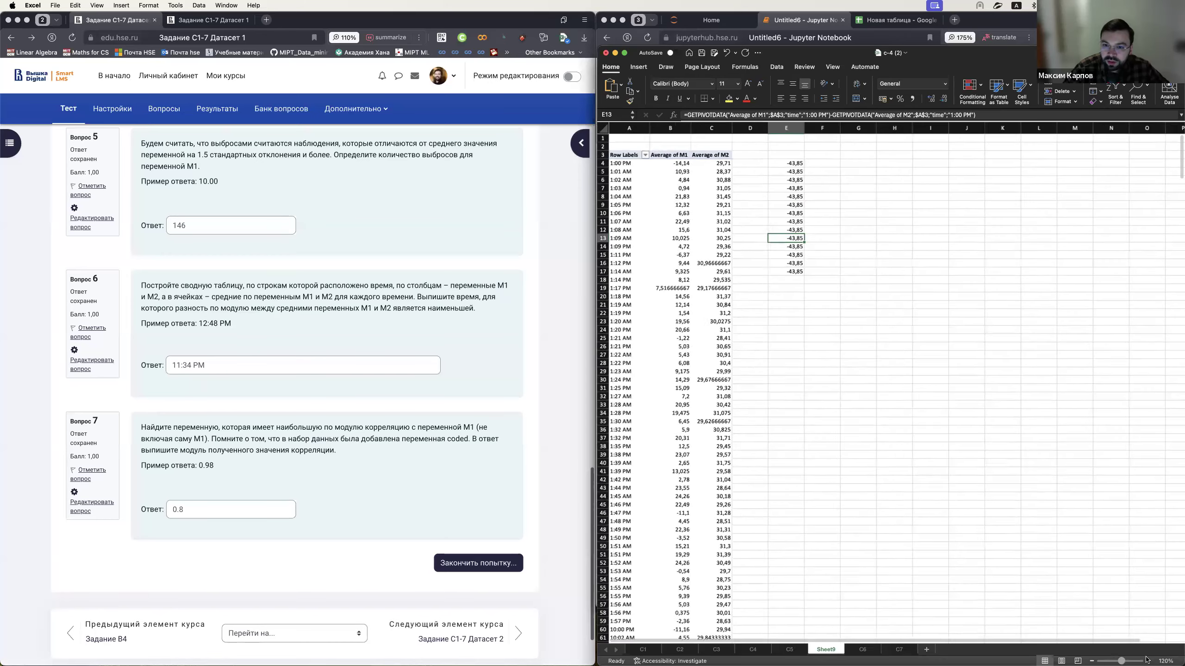
pyautogui.click(1146, 660)
pyautogui.click(1147, 660)
pyautogui.moveTo(818, 171); pyautogui.dragTo(840, 326)
pyautogui.press('Delete')
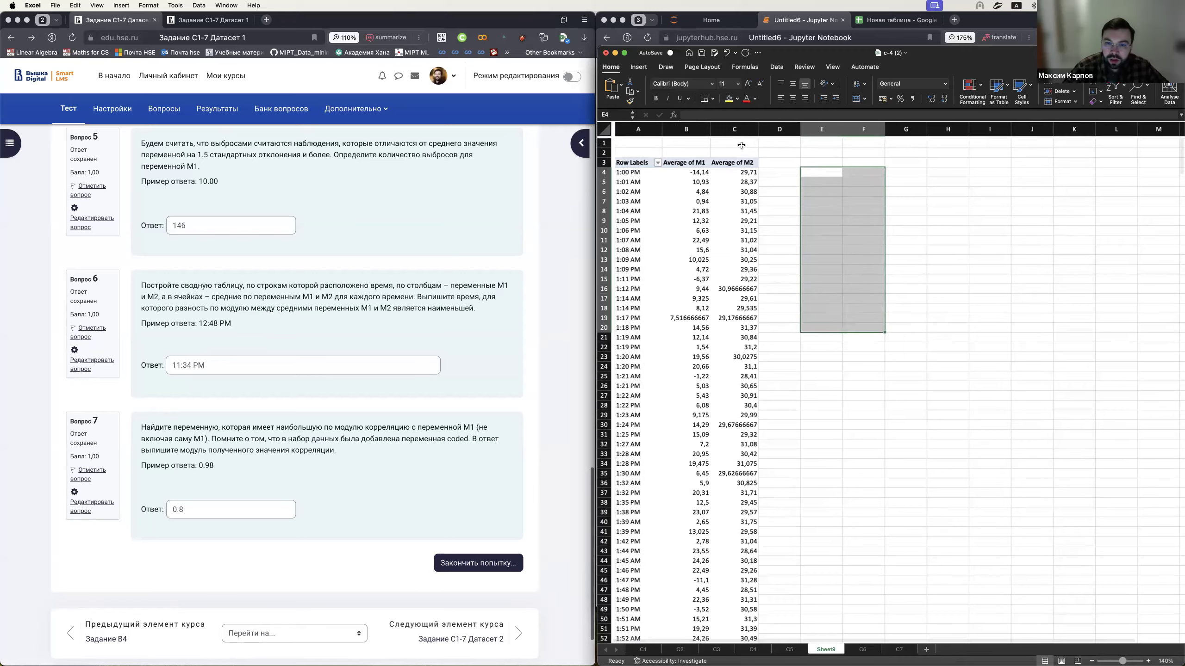
# - Delete the two empty rows above the pivot table
pyautogui.moveTo(604, 141); pyautogui.dragTo(604, 150)
pyautogui.rightClick(604, 151)
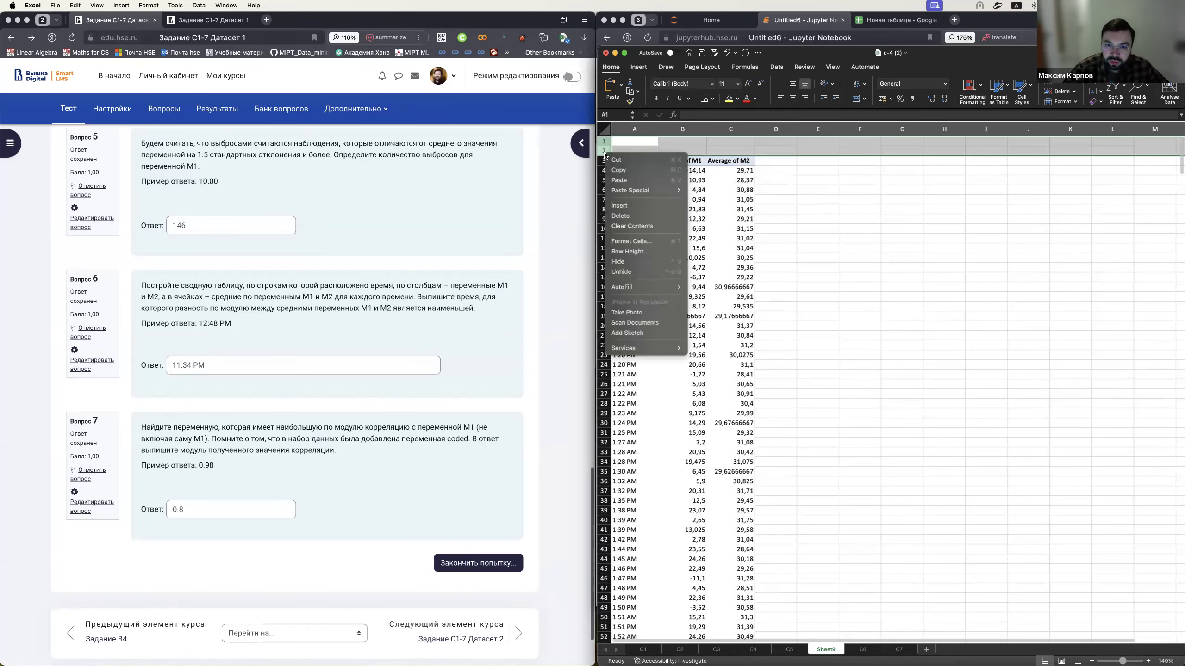
pyautogui.click(621, 217)
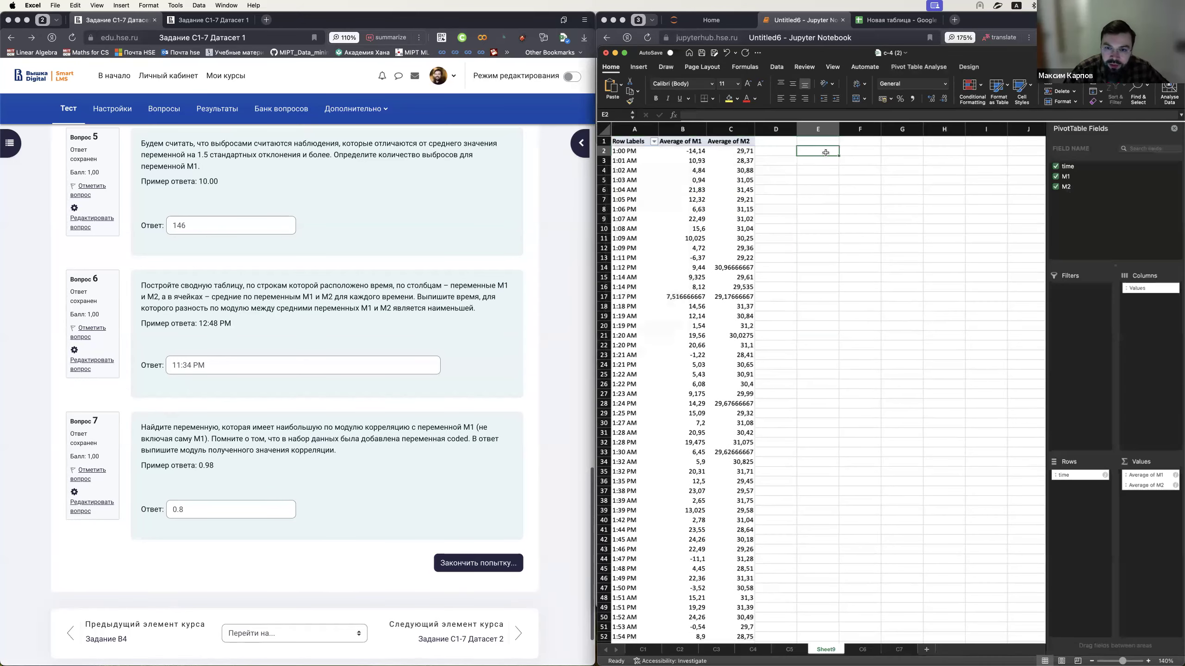
# - Copy the pivot table's Average of M1 column into the empty column D beside the table
pyautogui.click(781, 152)
pyautogui.click(683, 129)
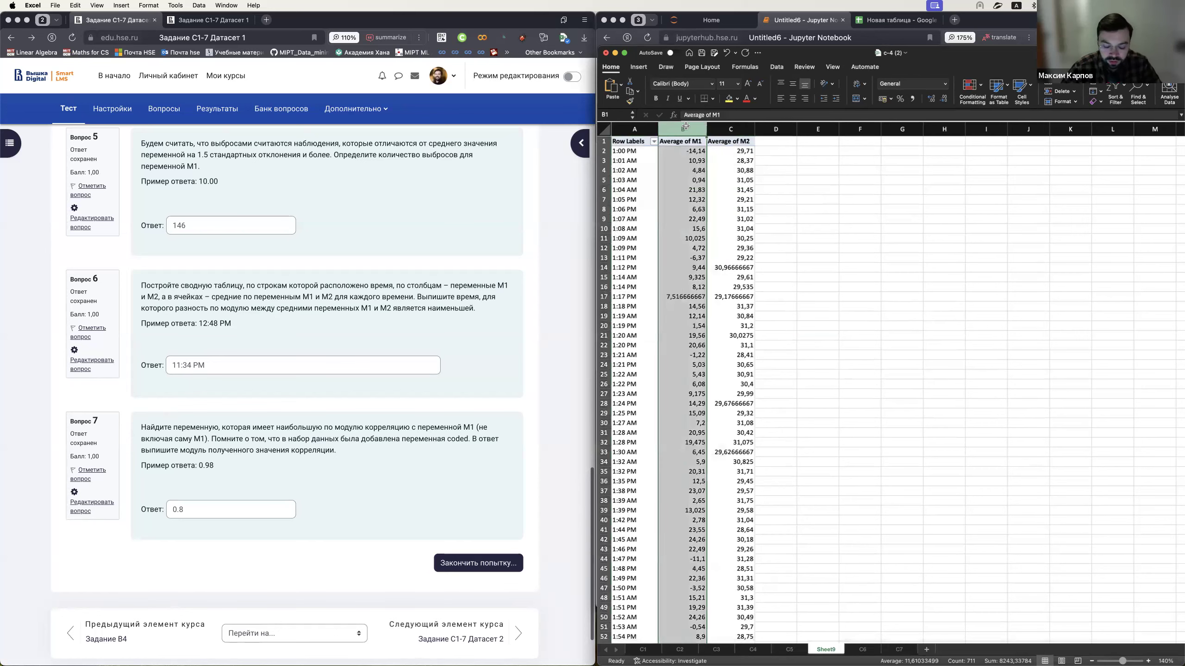
pyautogui.press('cmd+c')
pyautogui.click(775, 129)
pyautogui.press('cmd+v')
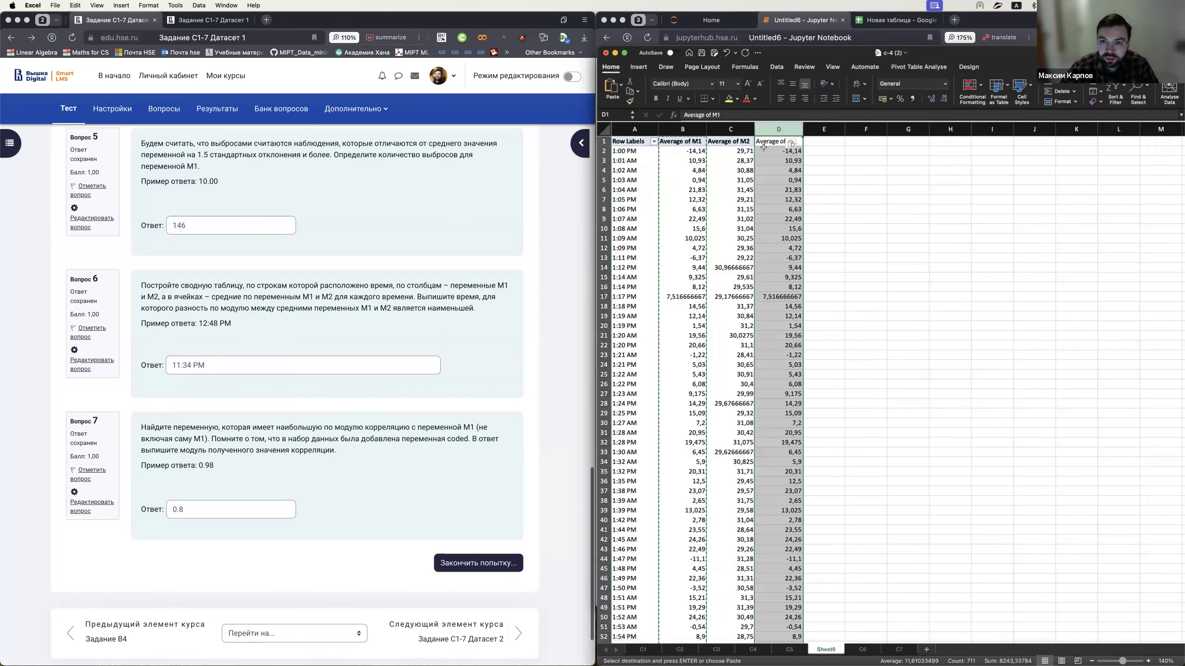
# - Copy the pivot table's Average of M2 column into column E, and compare the copied cells with the pivot cells
pyautogui.click(731, 129)
pyautogui.press('cmd+c')
pyautogui.click(824, 128)
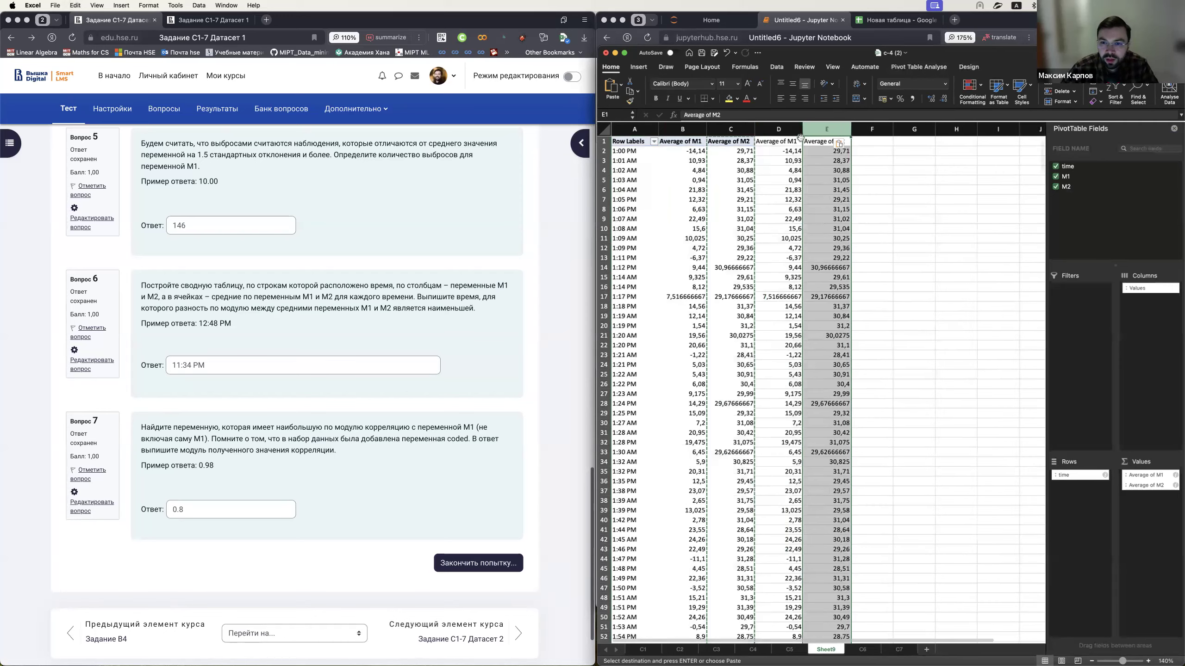
pyautogui.press('cmd+v')
pyautogui.click(792, 147)
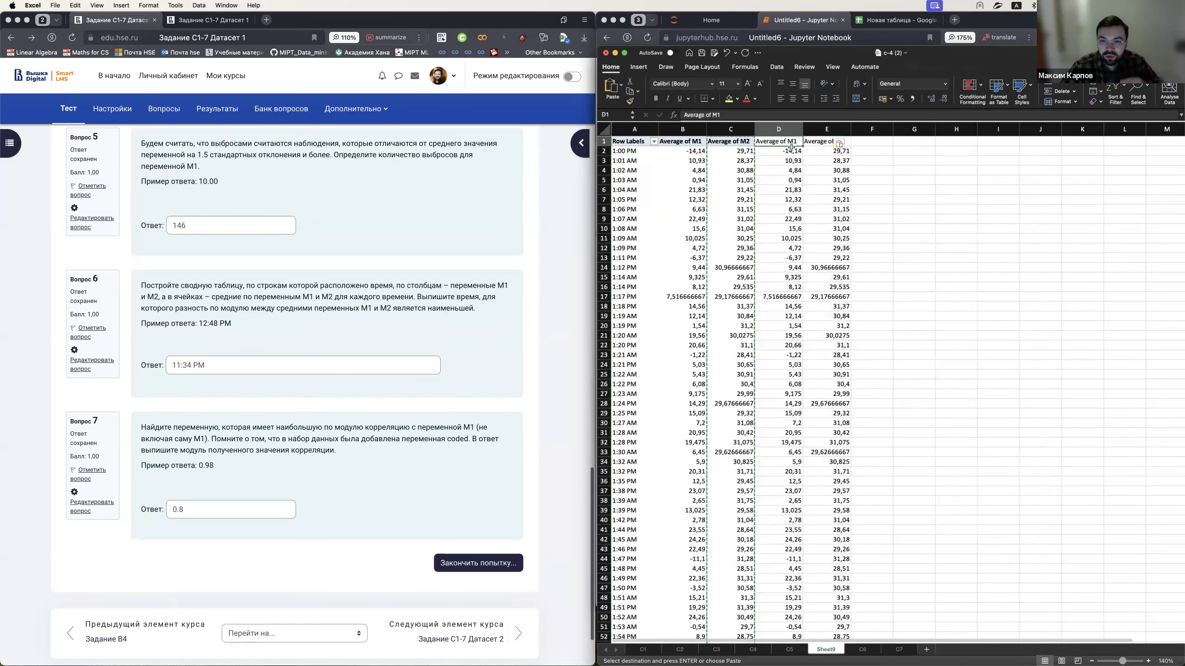
pyautogui.click(831, 152)
pyautogui.click(675, 154)
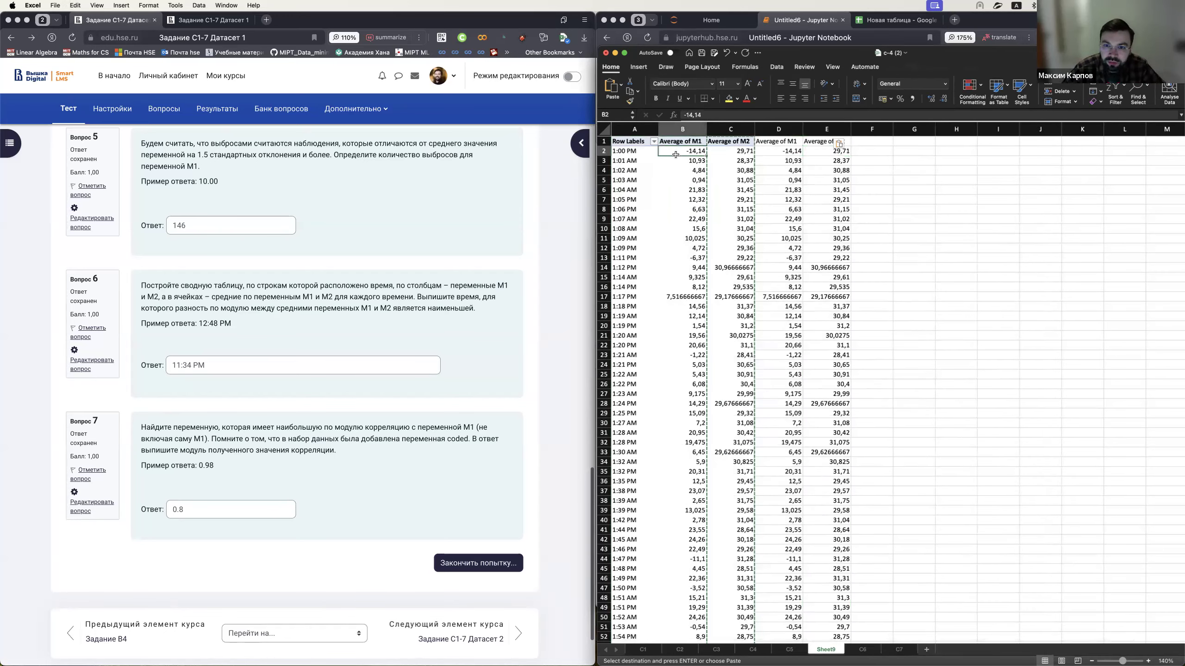
pyautogui.press('Right')
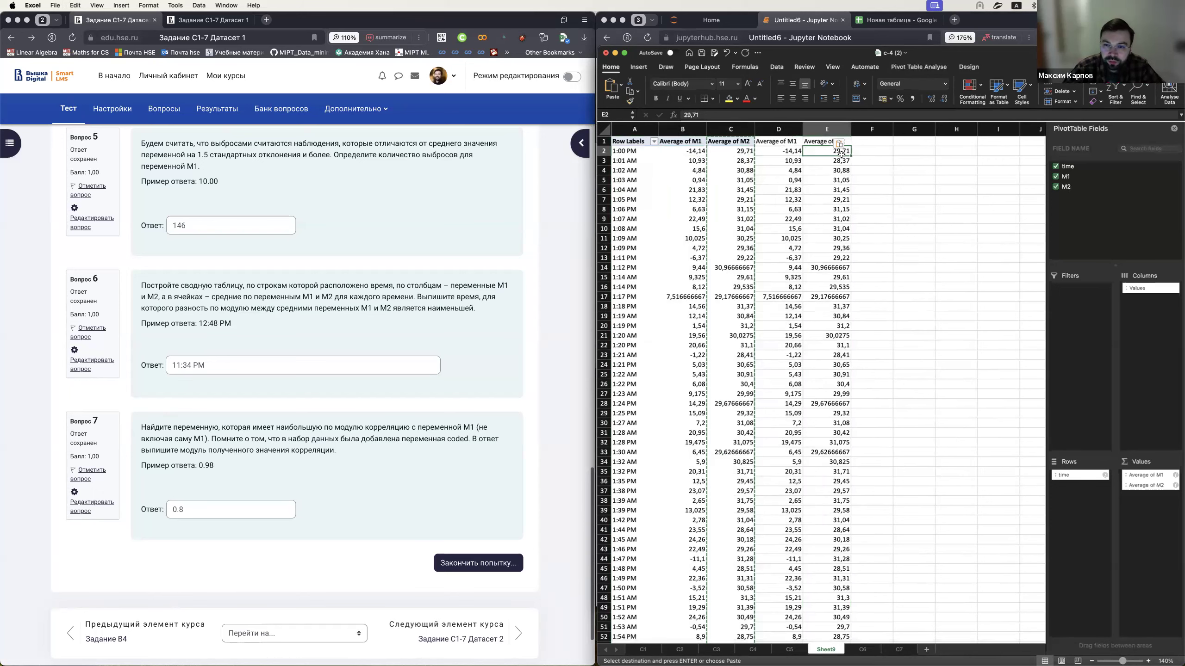
pyautogui.click(872, 151)
pyautogui.write('=')
pyautogui.click(686, 151)
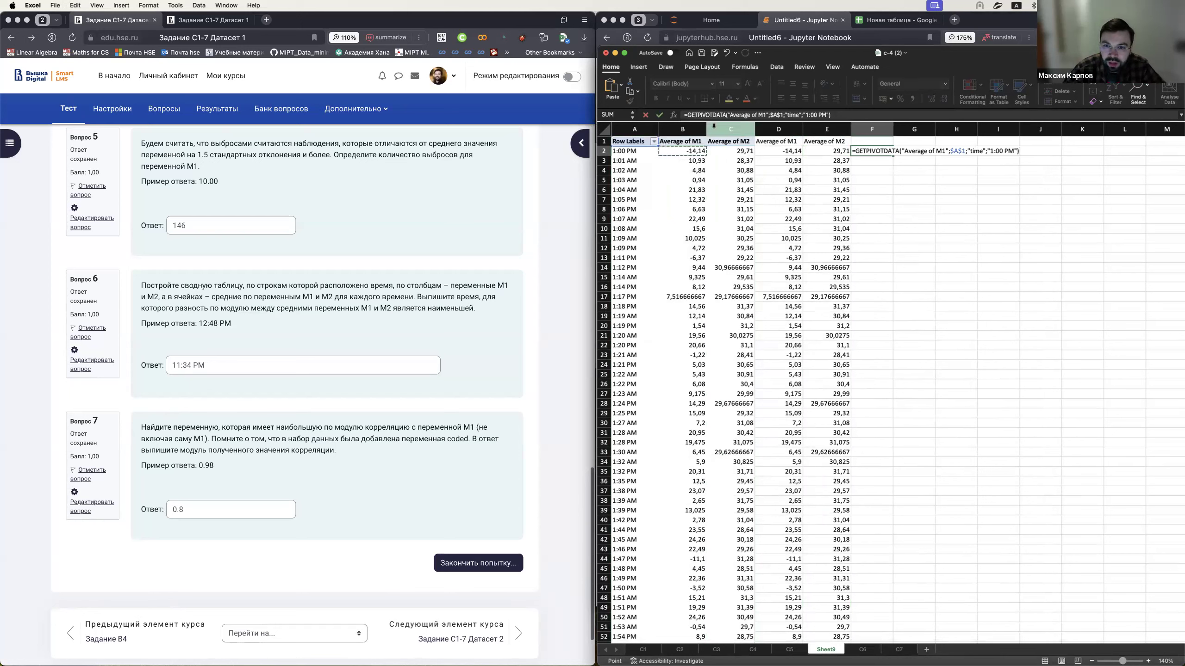
pyautogui.click(943, 117)
pyautogui.press('super+a')
# - Enter the formula =ABS(D2-E2) in F2 for the absolute difference of the copied averages
pyautogui.write('=')
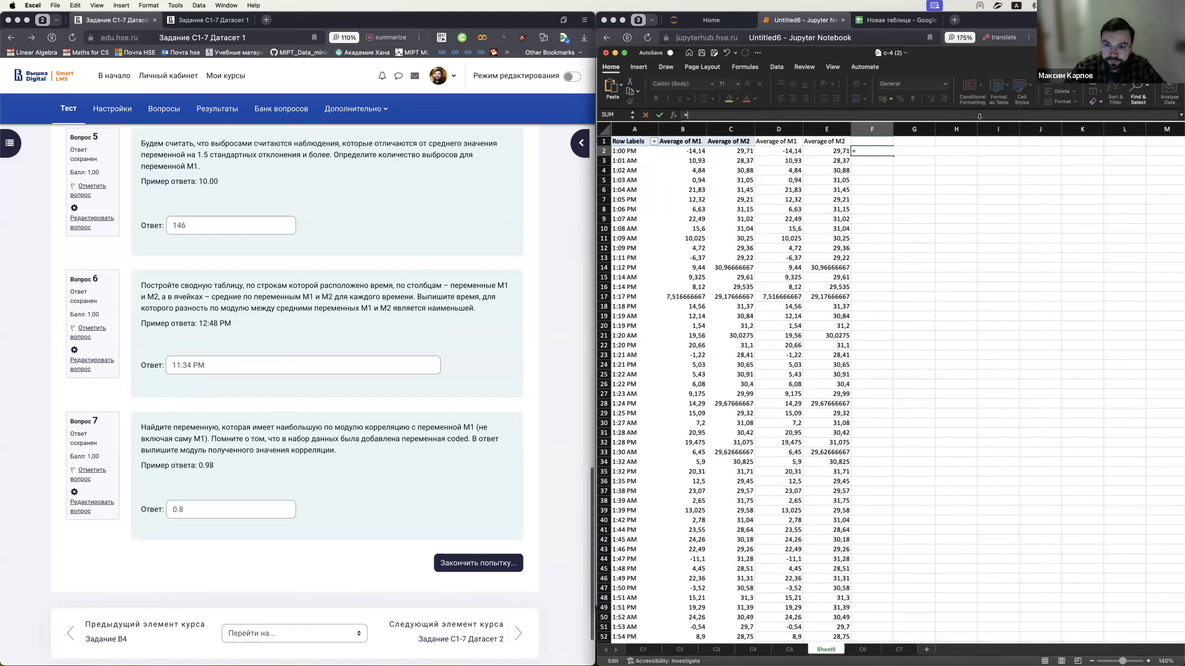
pyautogui.click(781, 151)
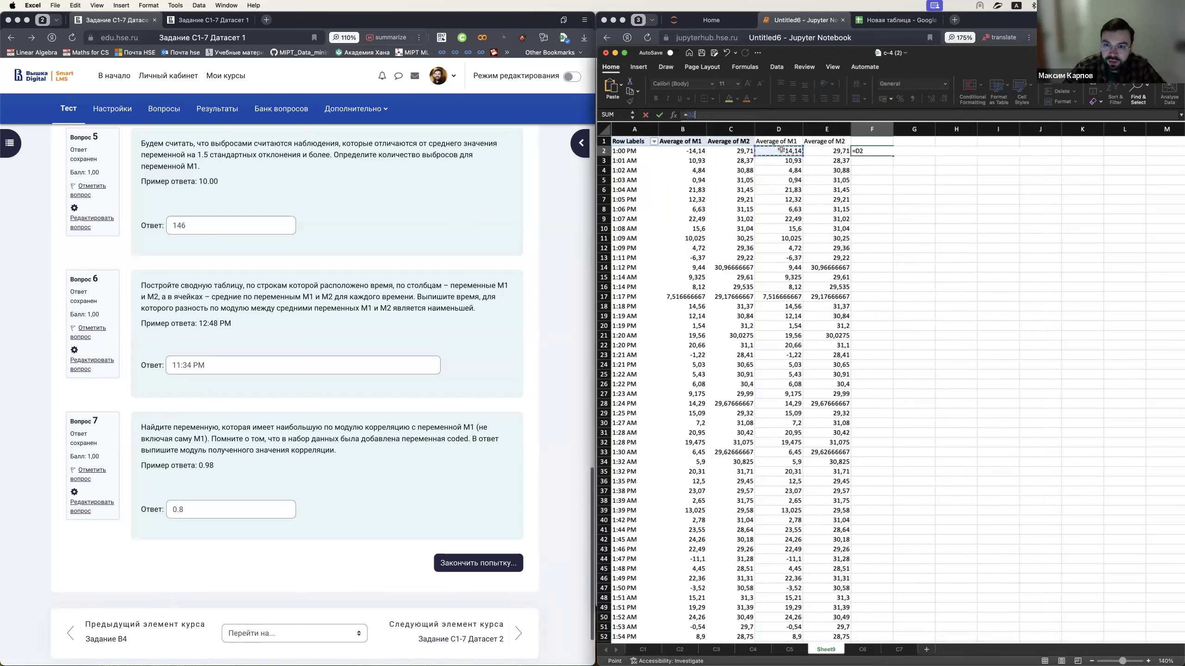
pyautogui.click(715, 114)
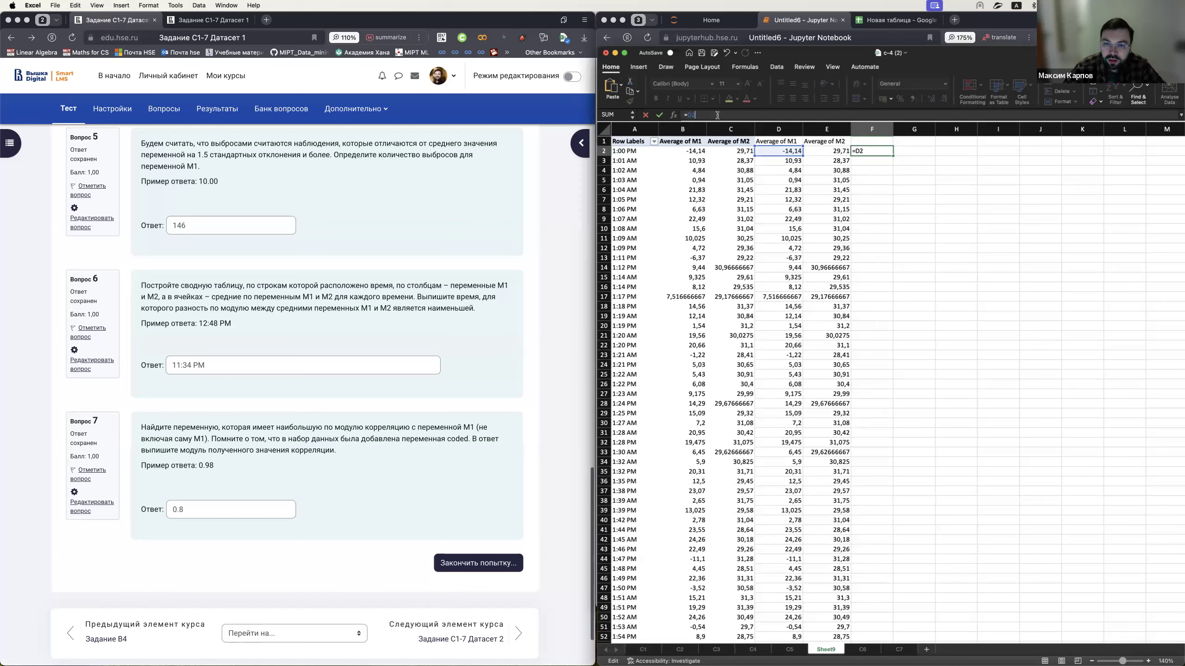
pyautogui.write('-E2')
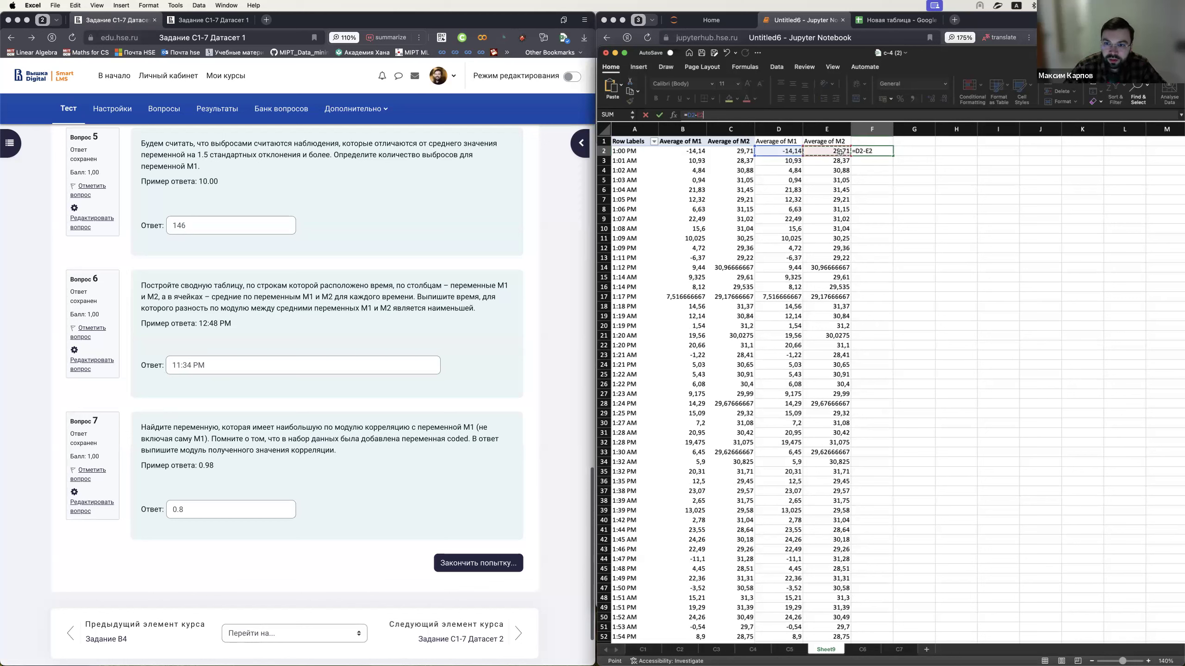
pyautogui.click(688, 114)
pyautogui.write('(')
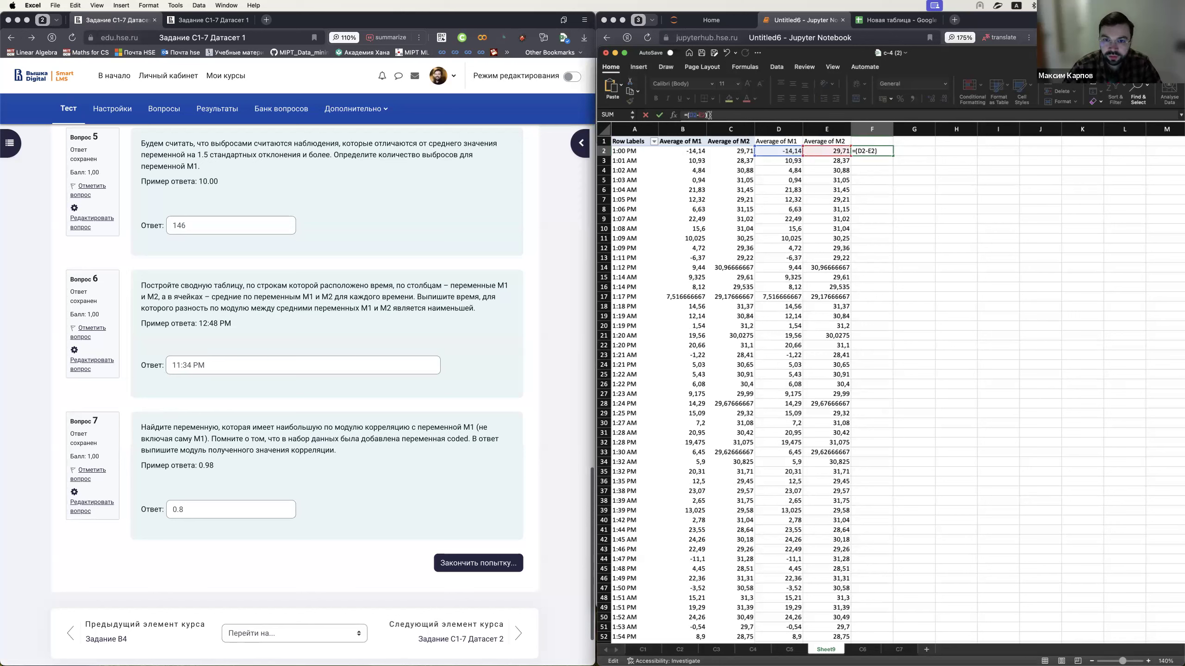
pyautogui.write('abs')
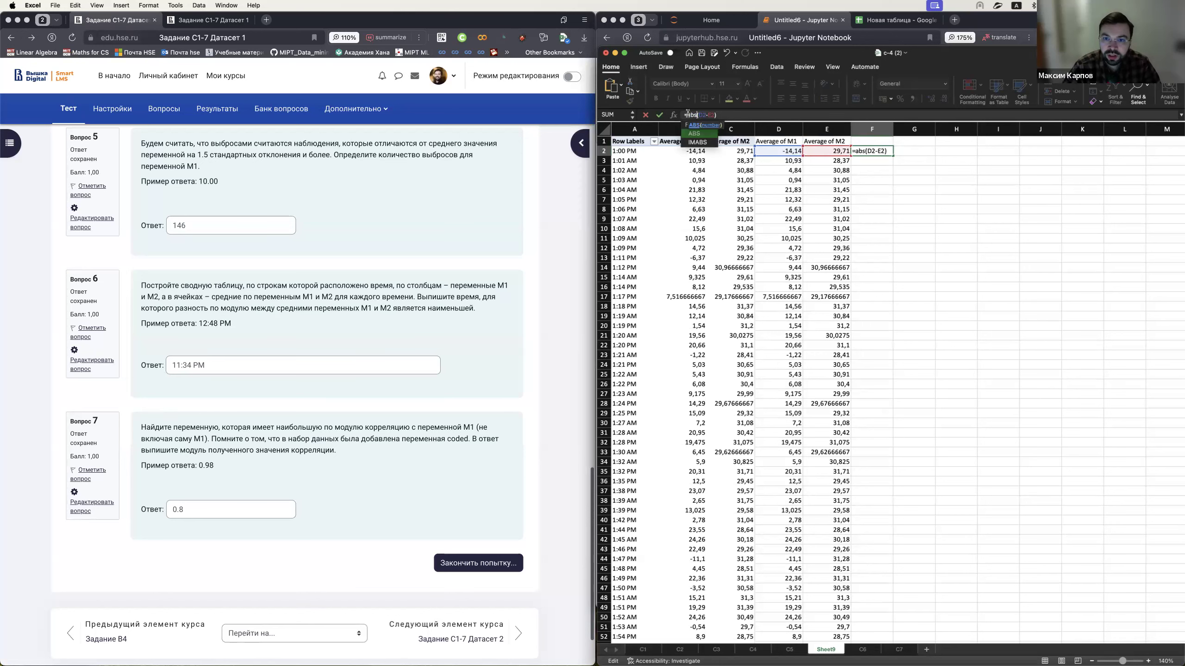
pyautogui.press('Return')
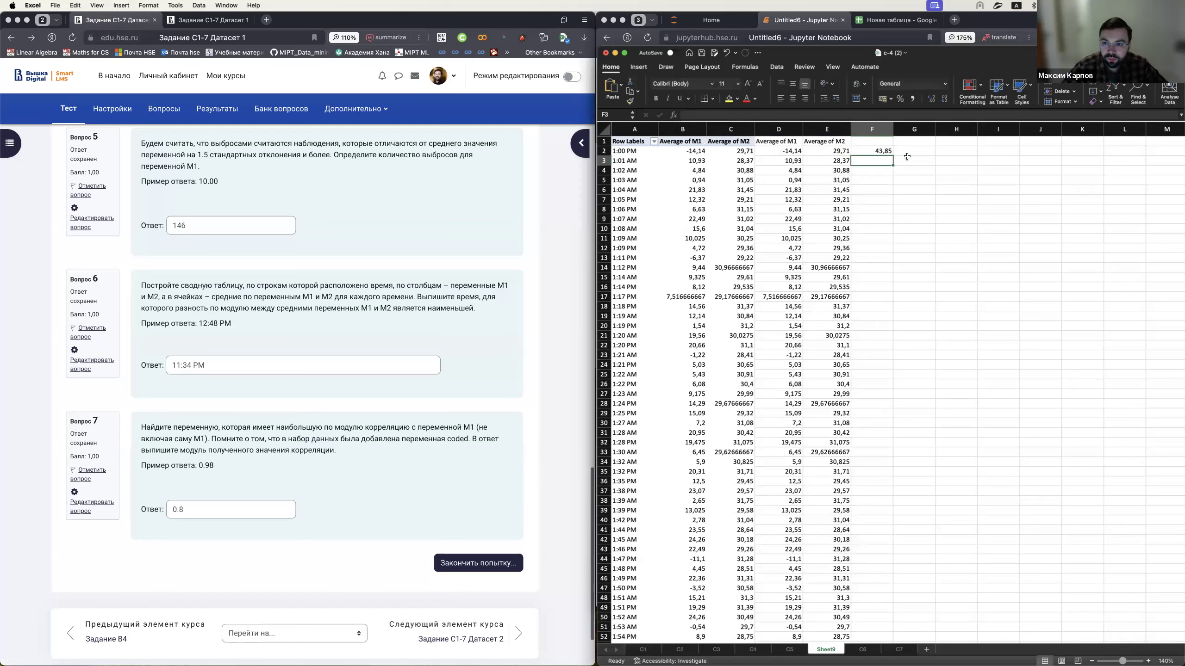
# - Fill the absolute difference formula from F2 down the whole column, and title the column module in F1
pyautogui.click(877, 149)
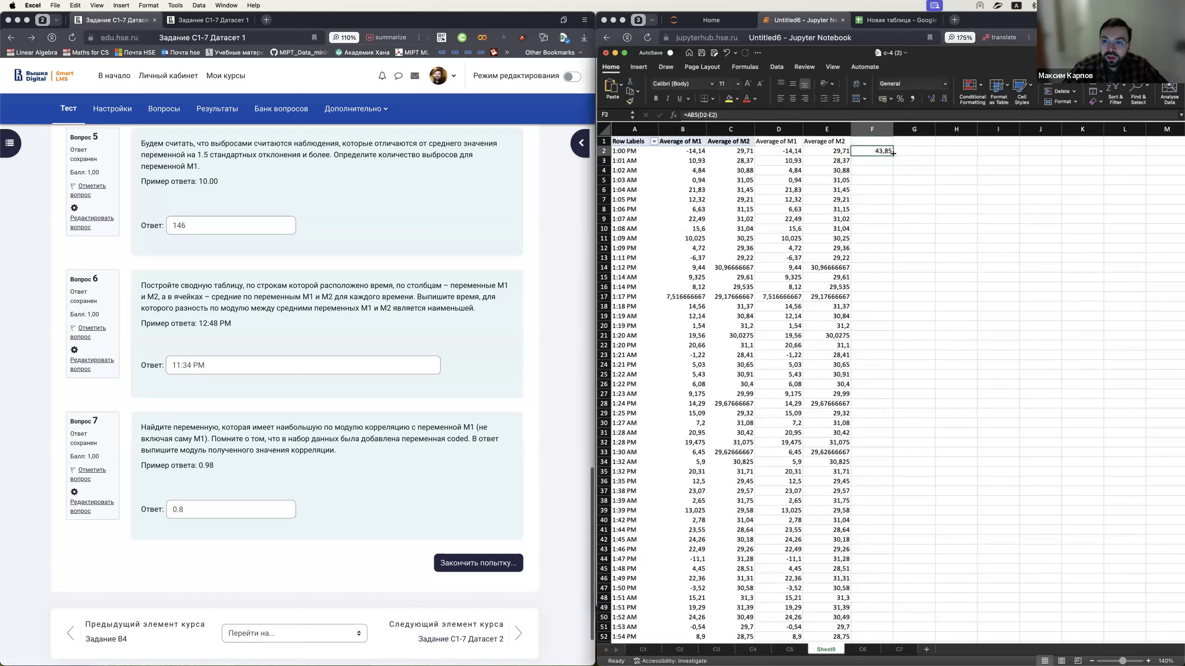
pyautogui.doubleClick(892, 155)
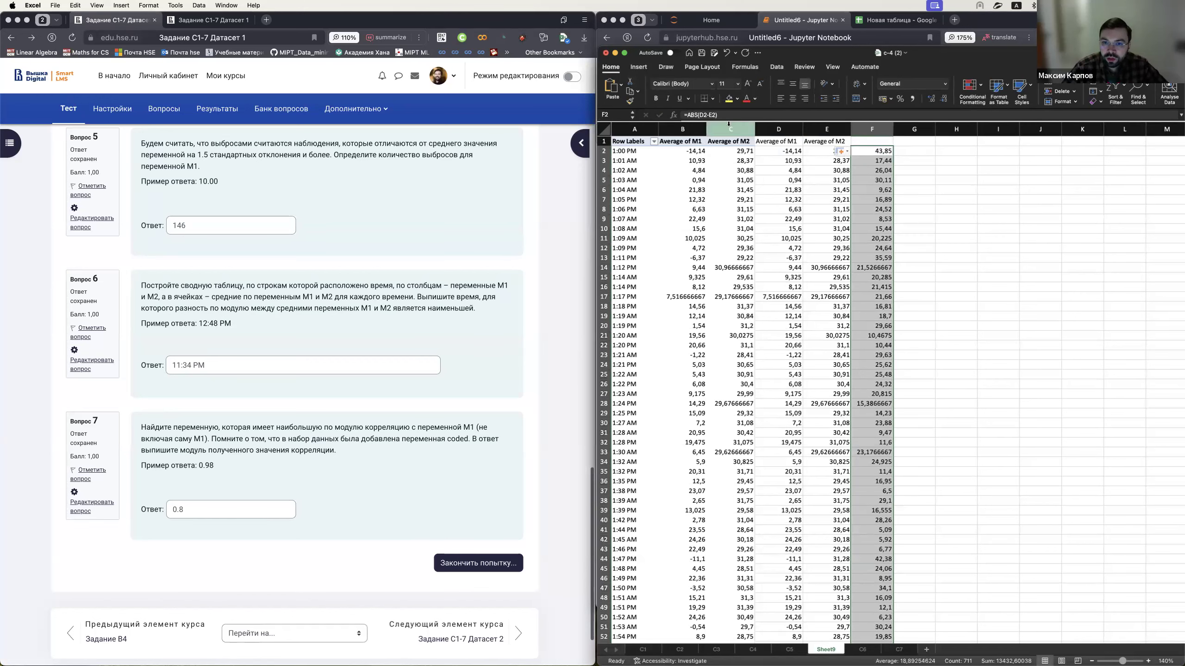
pyautogui.click(871, 141)
pyautogui.write('module')
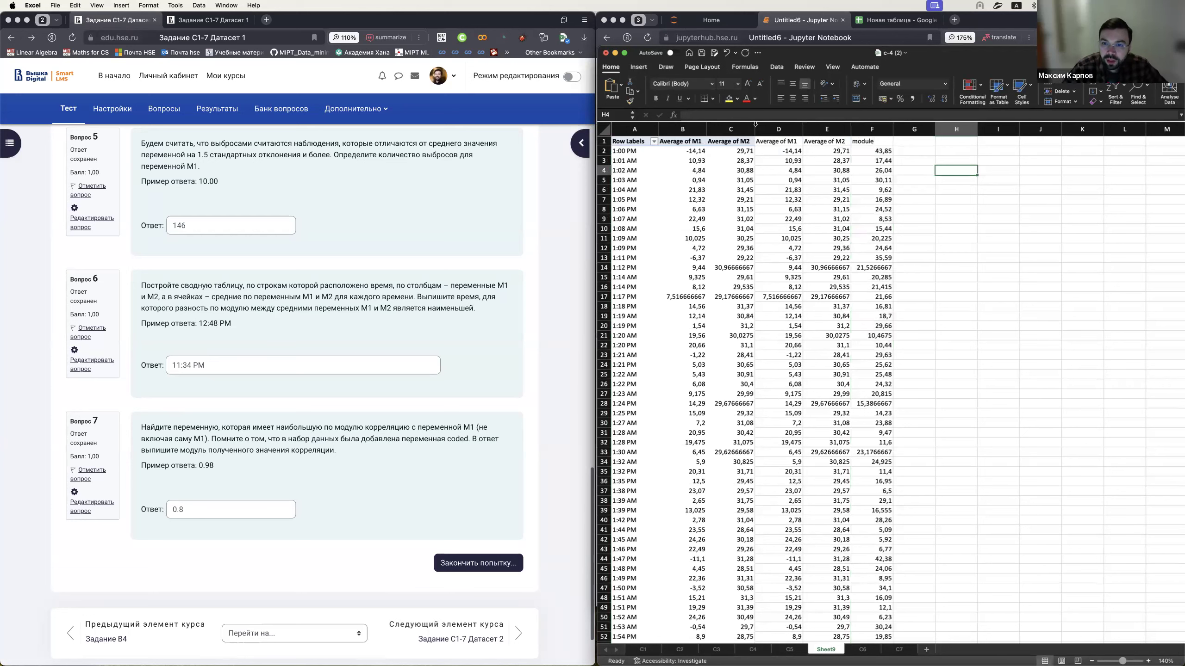
# - Insert an empty column before the copied averages, and add filters to the headers in E1:G1
pyautogui.click(785, 129)
pyautogui.rightClick(786, 133)
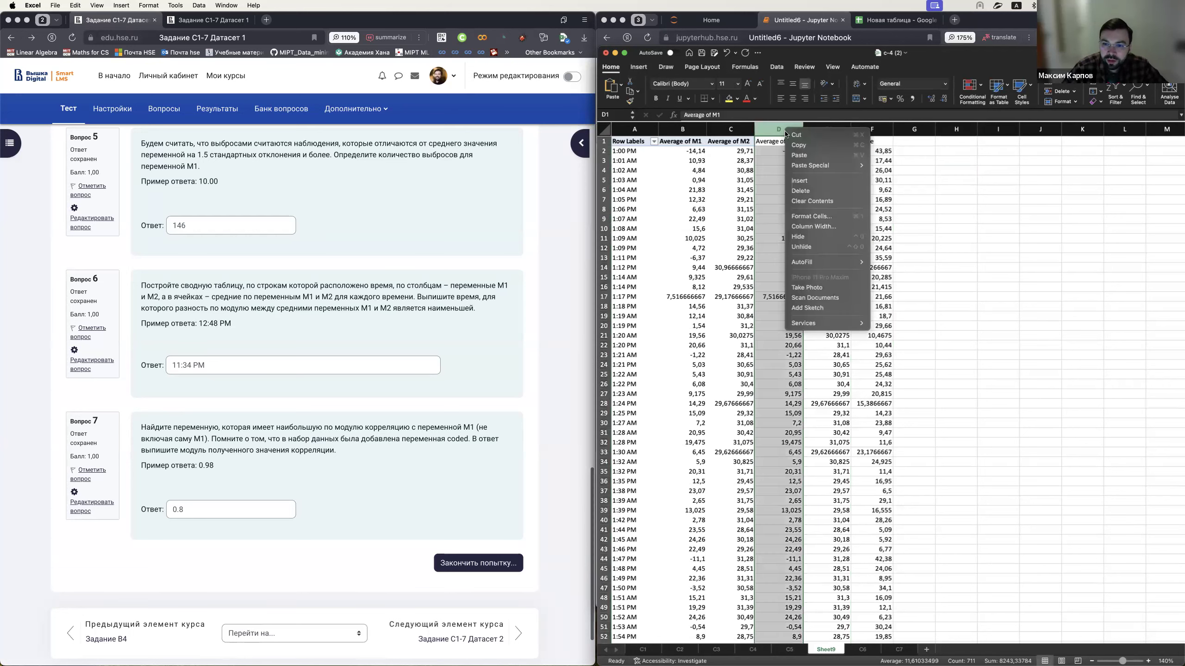
pyautogui.click(807, 181)
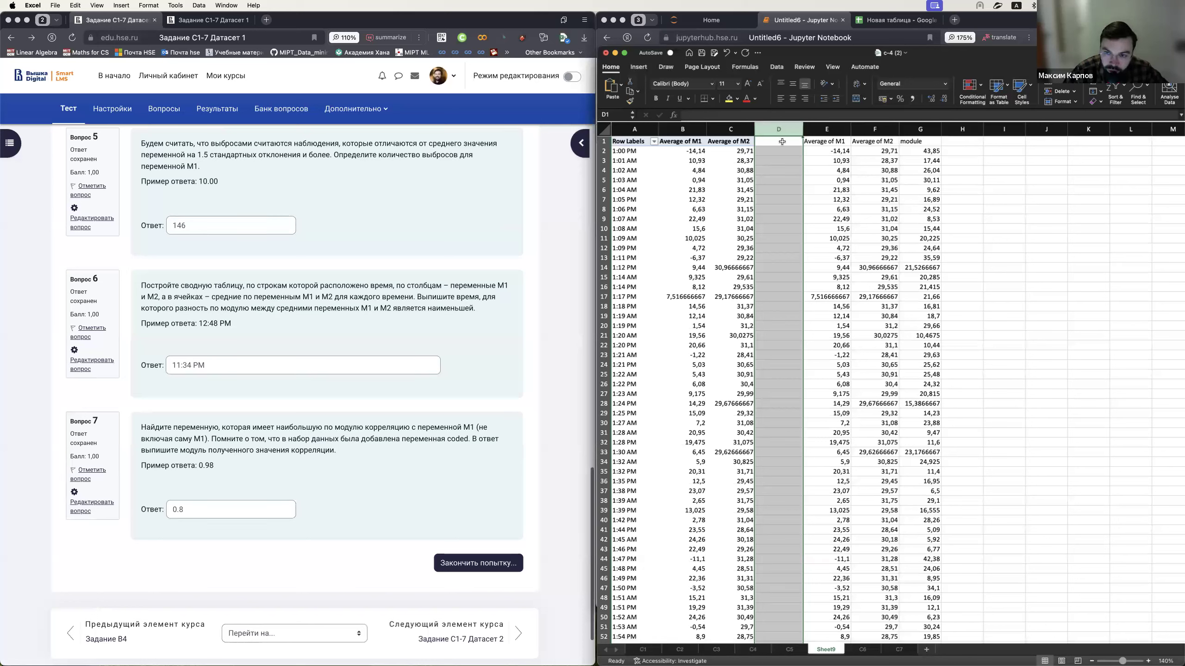
pyautogui.moveTo(822, 141); pyautogui.dragTo(912, 141)
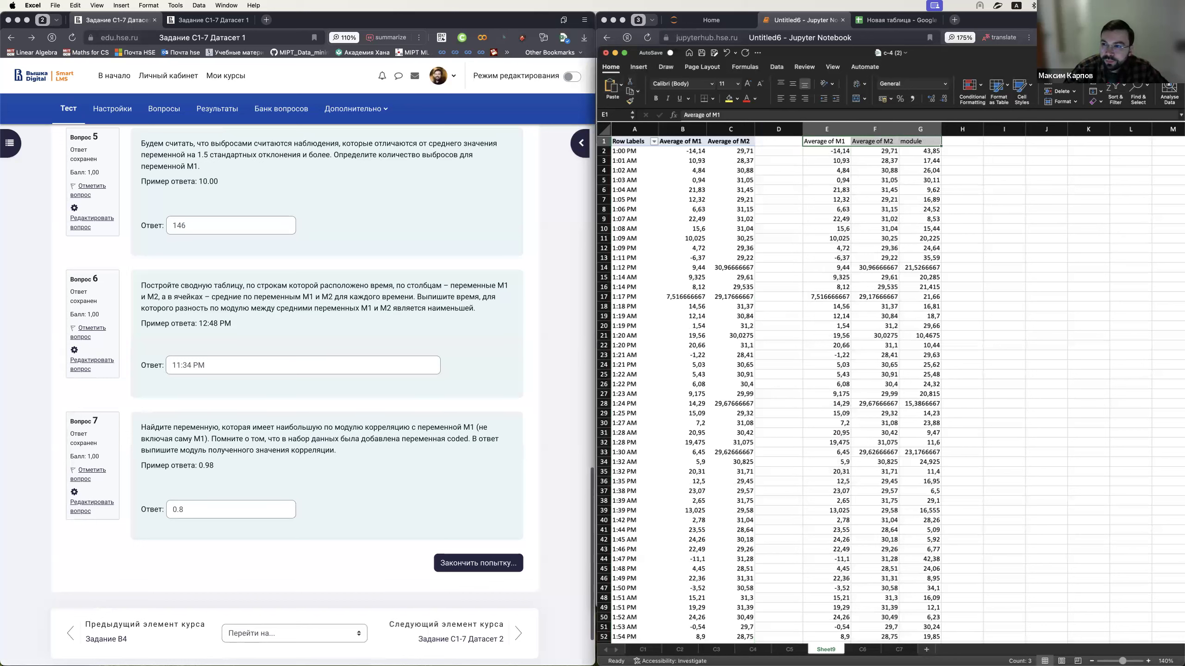
pyautogui.click(1125, 90)
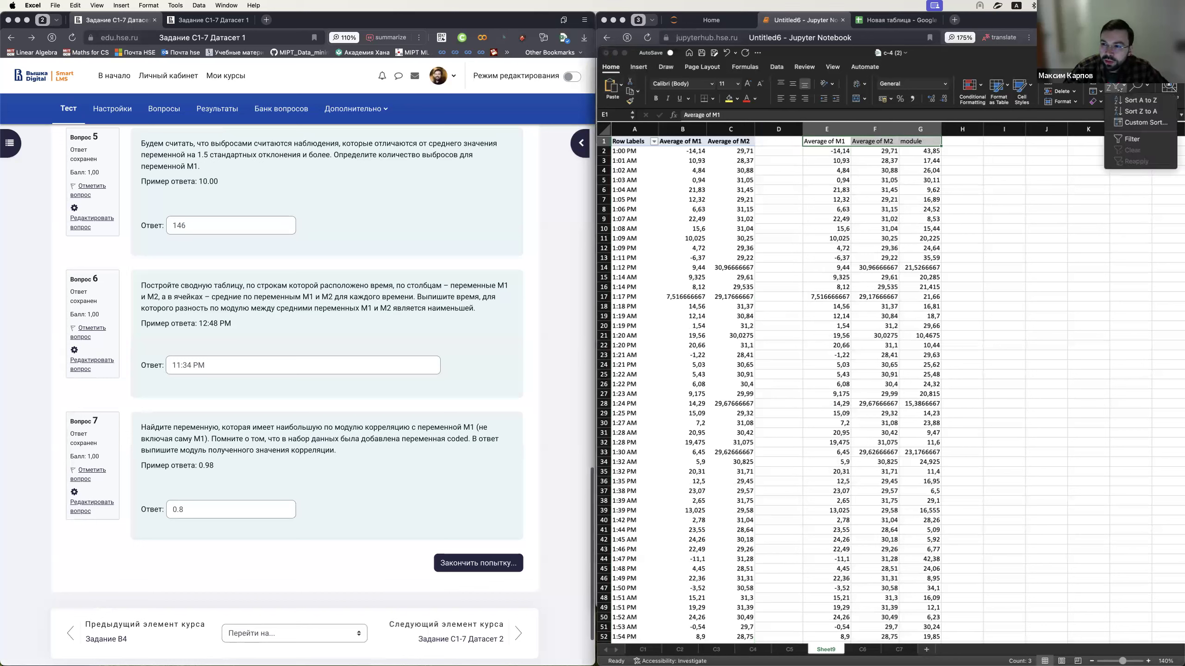
pyautogui.click(1144, 142)
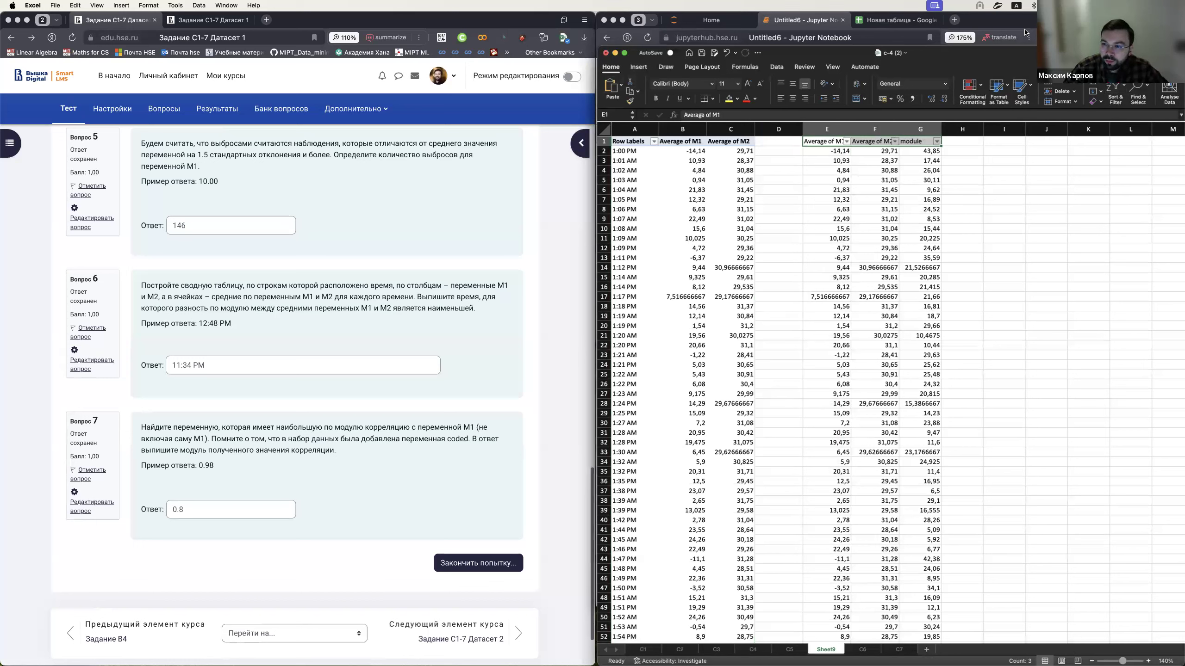
# - Check the smallest-difference wording in question 6, and sort the copied block by module in ascending order
pyautogui.doubleClick(432, 308)
pyautogui.click(936, 145)
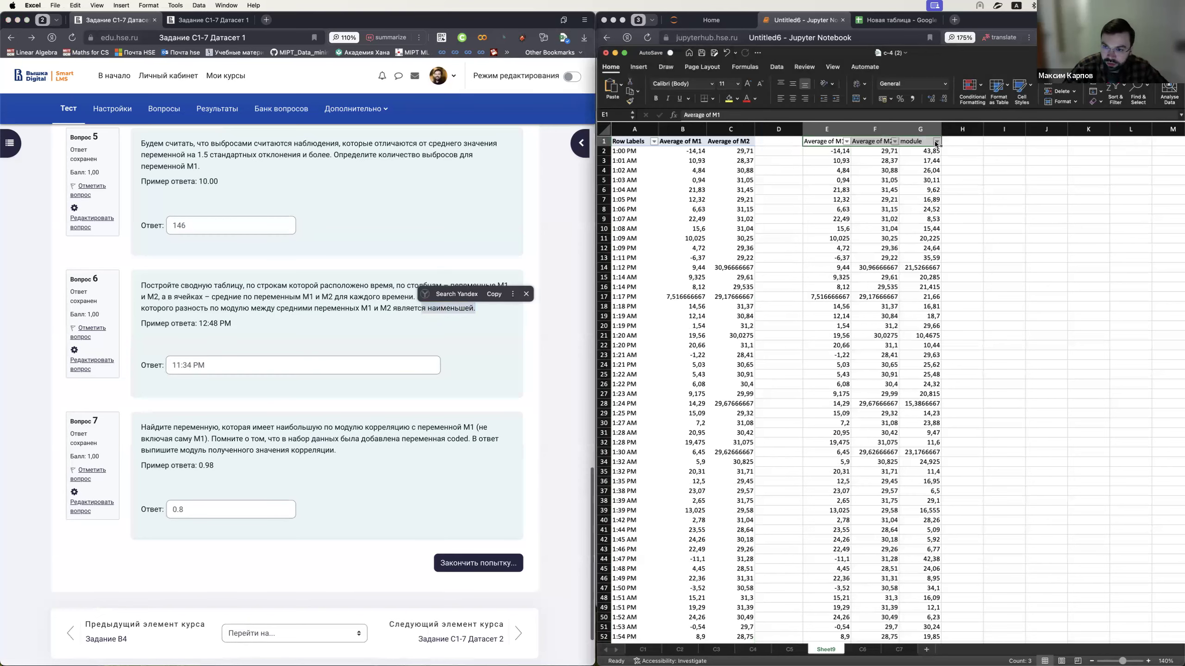
pyautogui.click(936, 142)
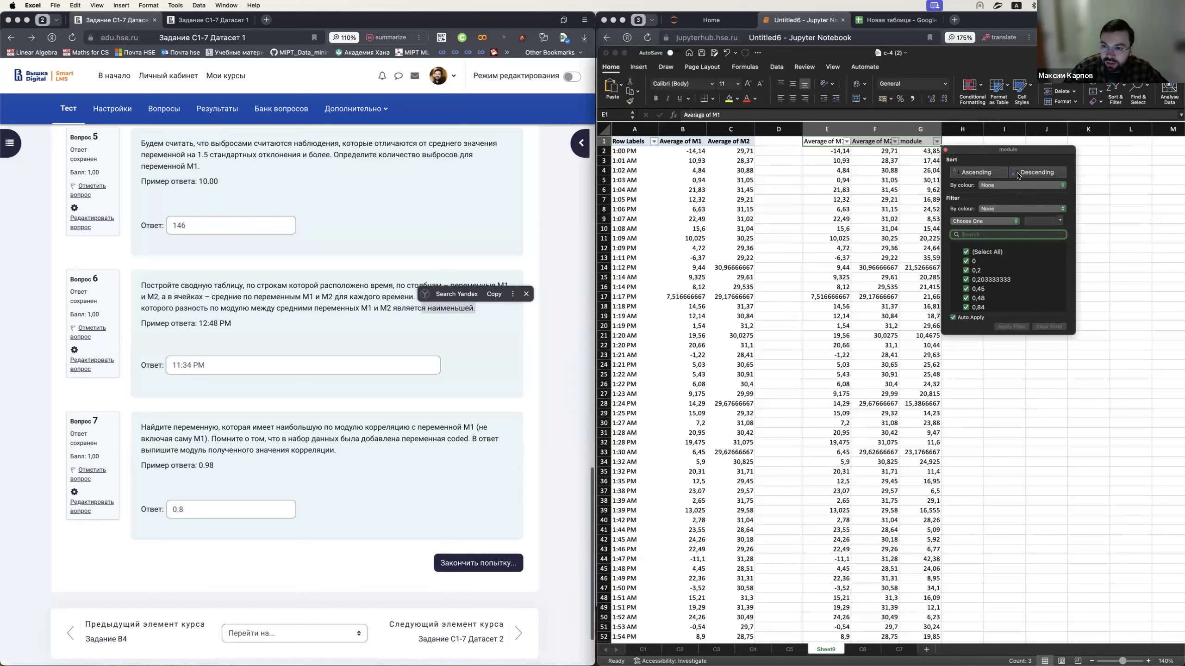
pyautogui.click(985, 172)
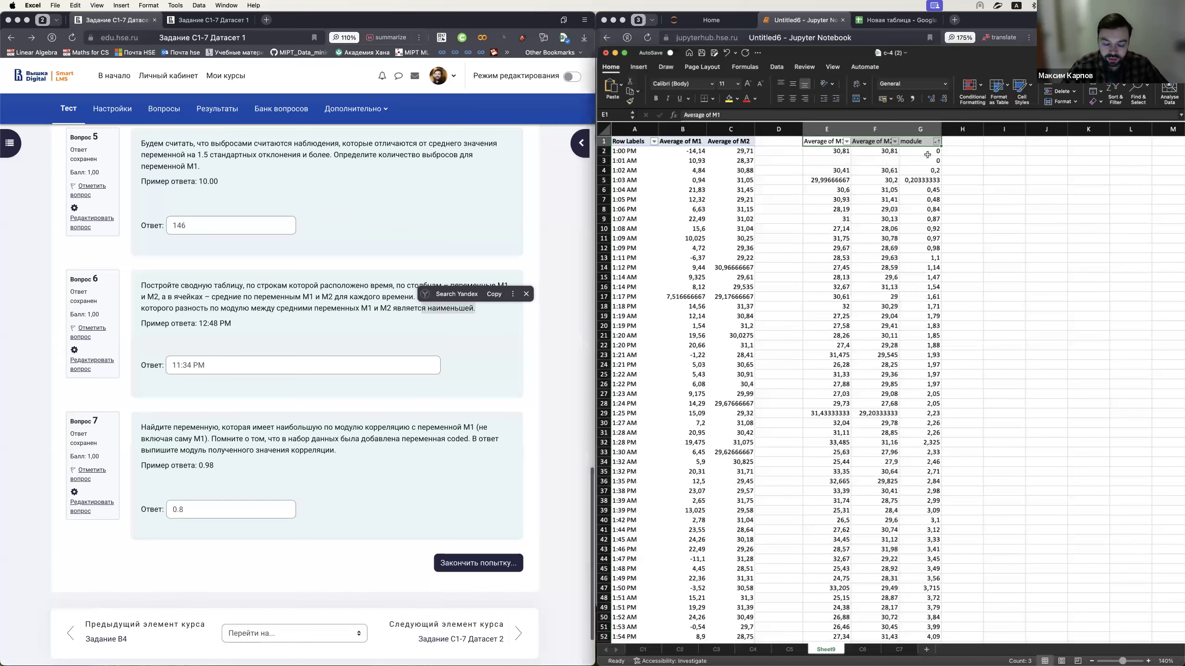
# - Undo the sort by module, and delete the empty column D between the pivot table and the copied averages
pyautogui.press('super+z')
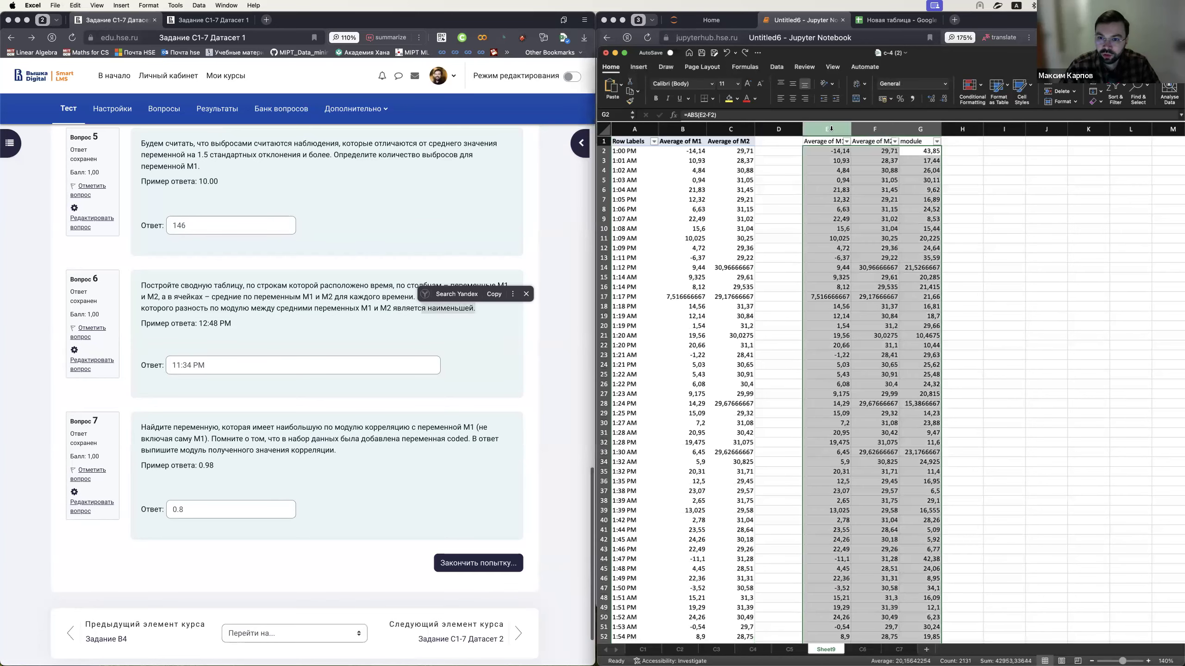
pyautogui.click(786, 168)
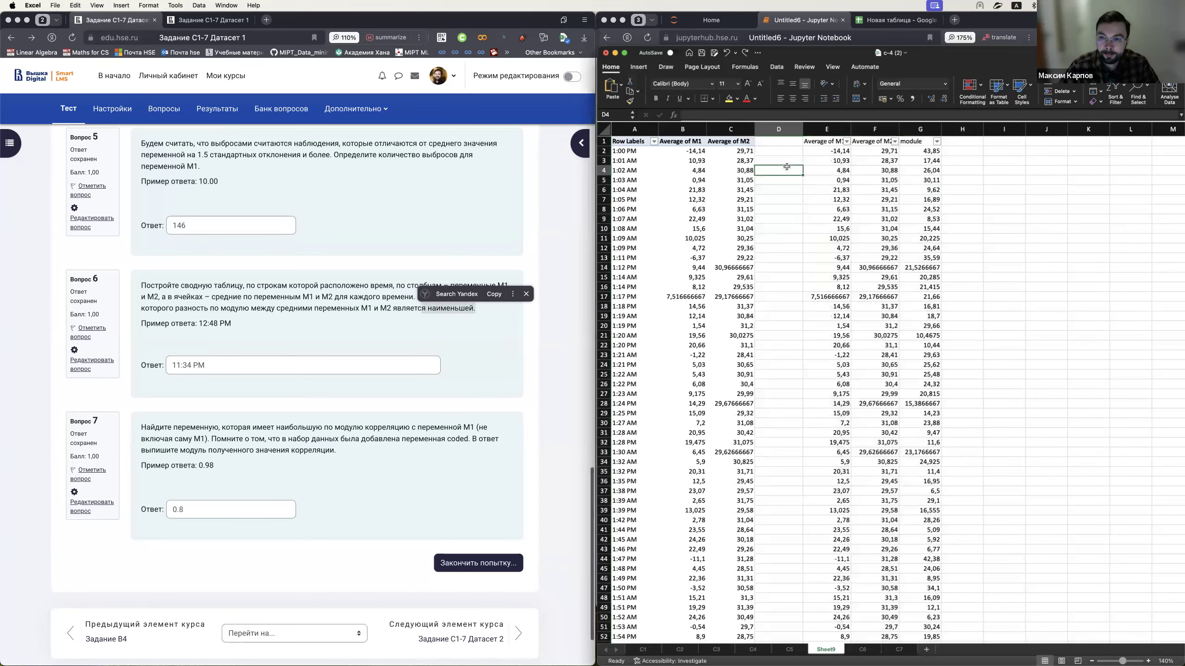
pyautogui.rightClick(781, 131)
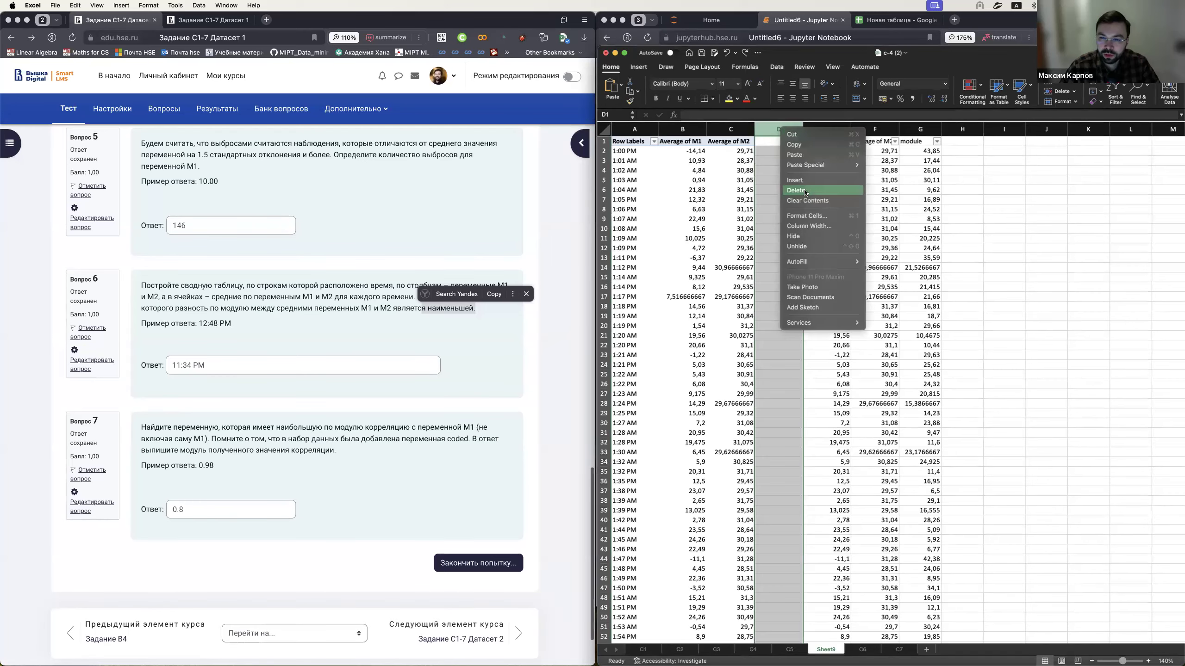
pyautogui.click(804, 190)
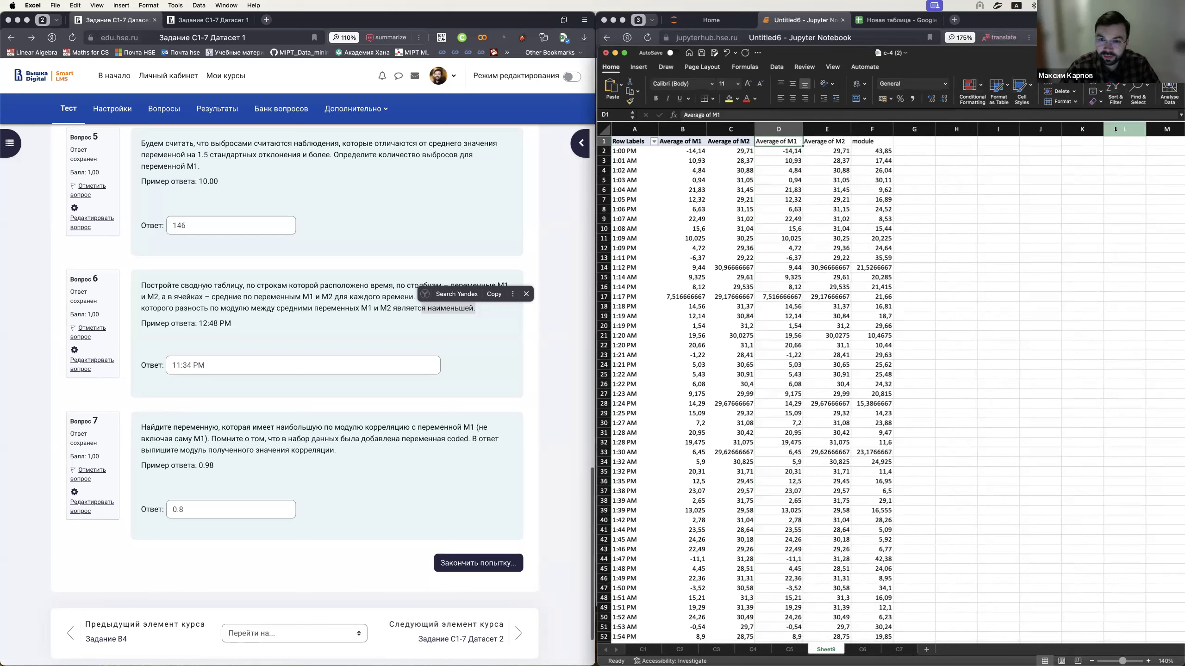
# - Add filters to all headers in row 1, and try to sort the module column in ascending order
pyautogui.click(1115, 90)
pyautogui.click(1120, 140)
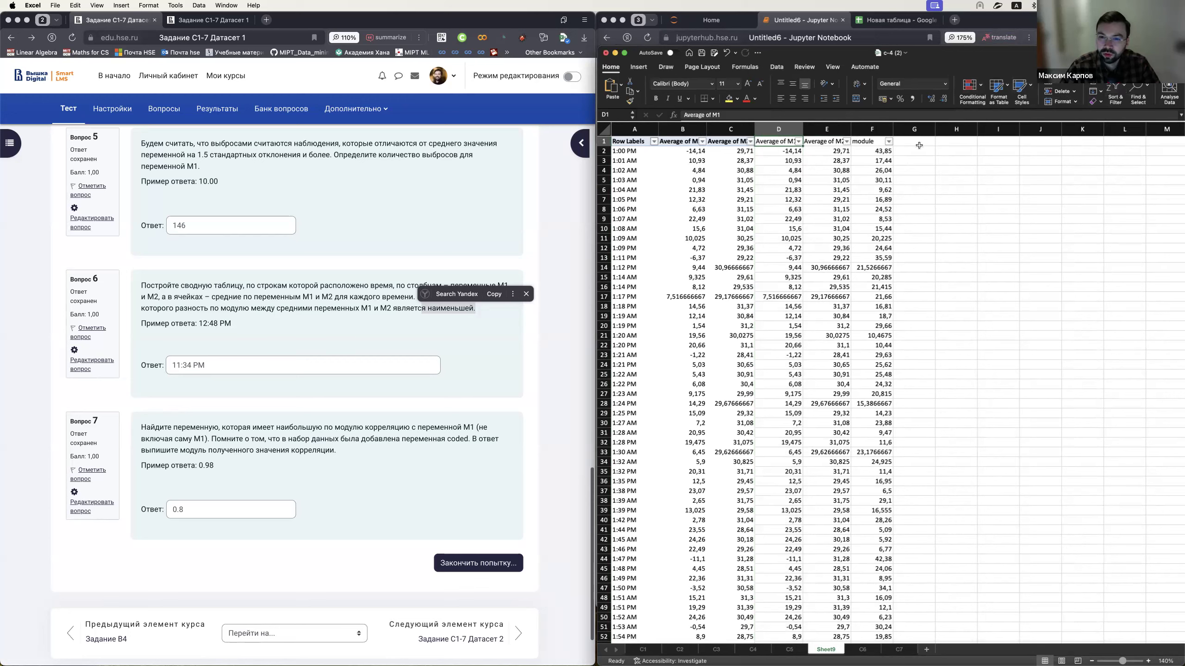
pyautogui.click(888, 142)
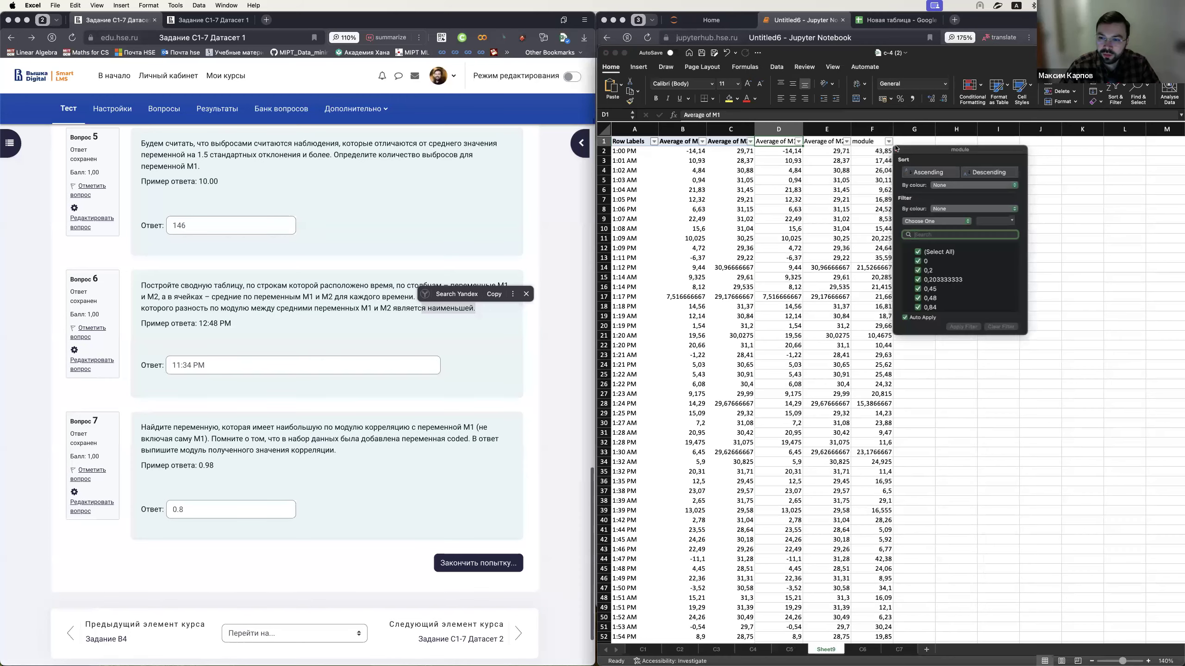
pyautogui.click(934, 175)
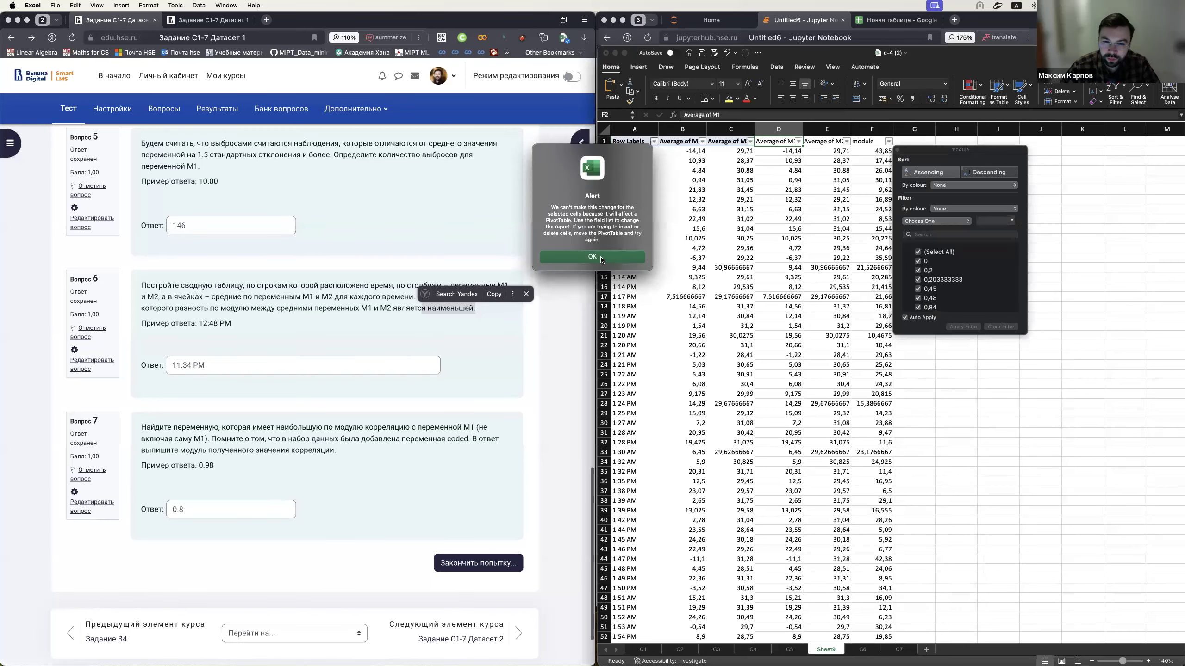
pyautogui.click(601, 257)
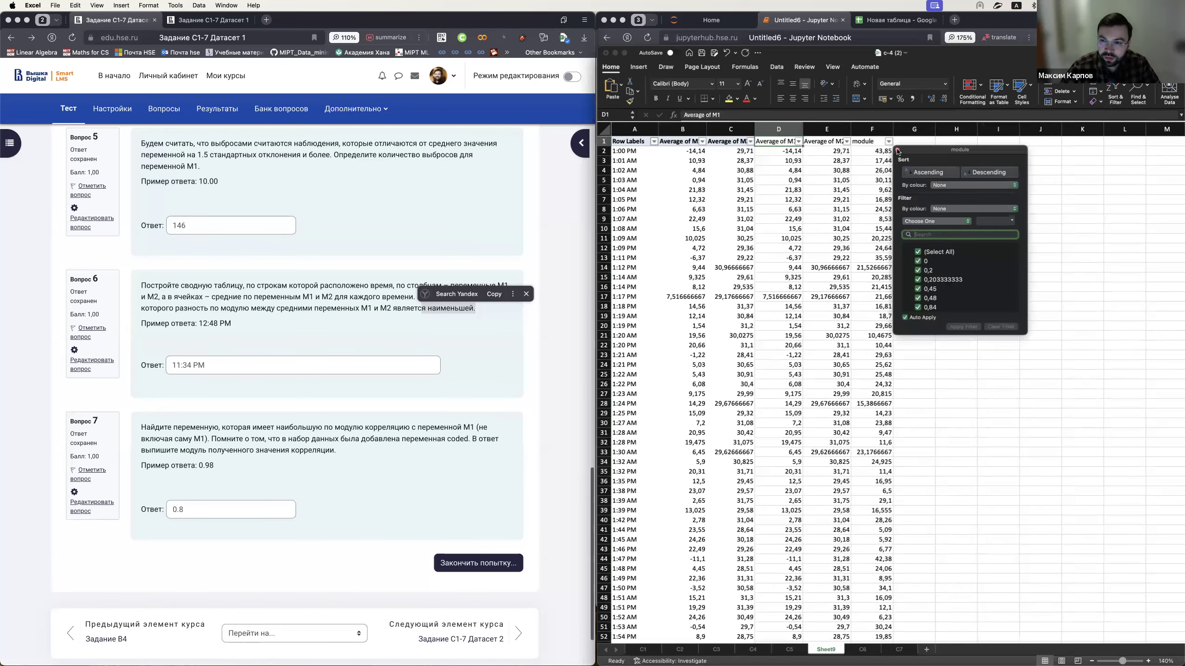
pyautogui.click(861, 157)
# - Copy the row labels column A, and restore the empty column D between the pivot table and the copied averages
pyautogui.click(627, 130)
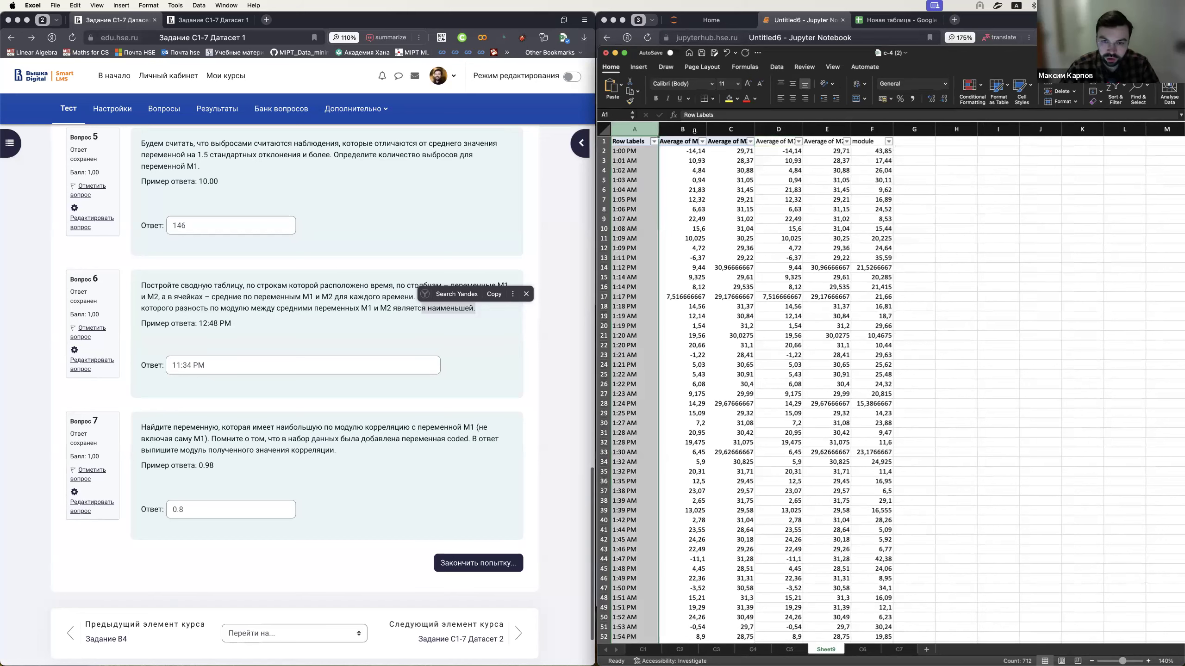
pyautogui.press('super+c')
pyautogui.rightClick(733, 129)
pyautogui.click(787, 128)
pyautogui.rightClick(786, 128)
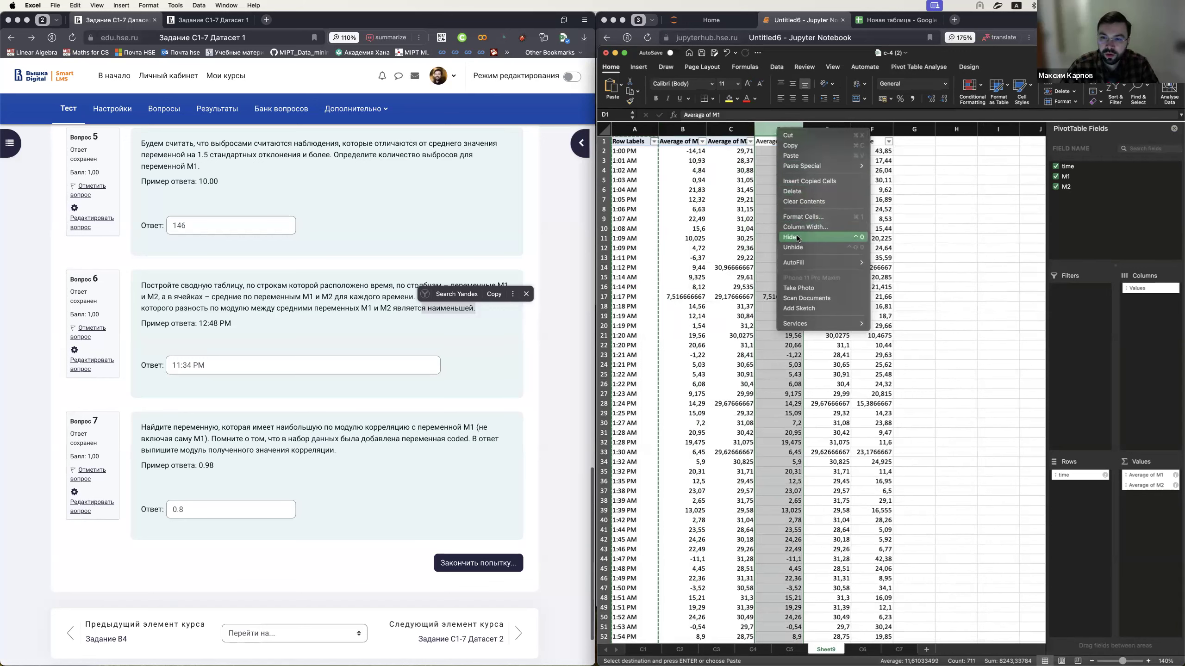
pyautogui.moveTo(821, 166)
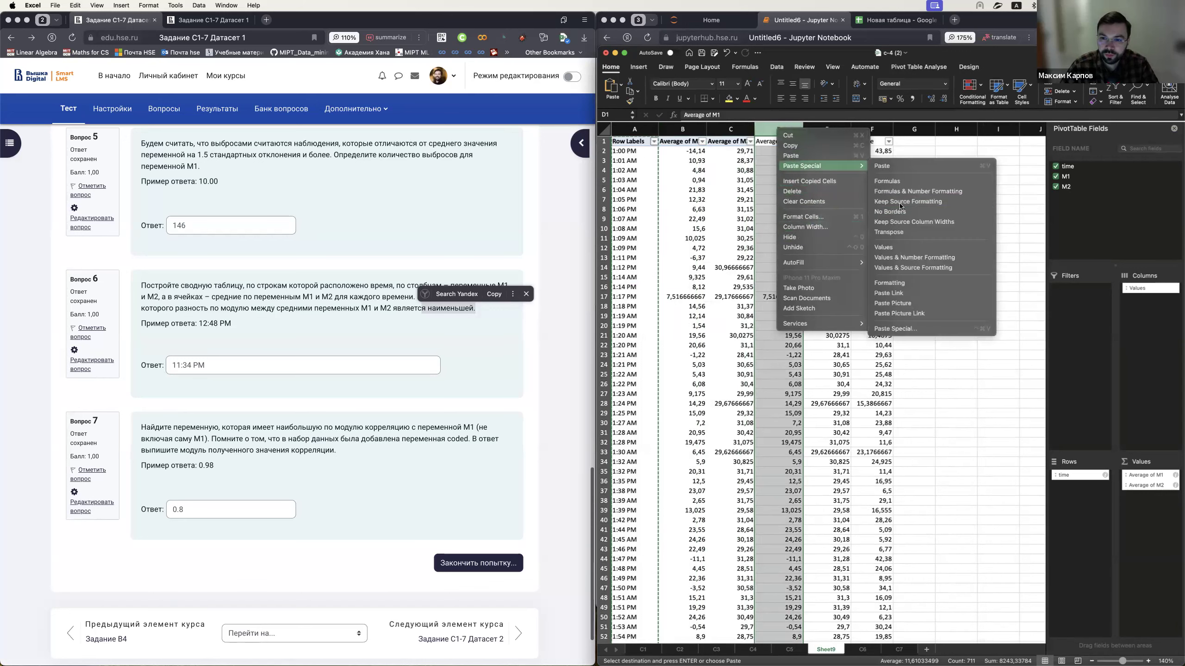
pyautogui.click(911, 144)
pyautogui.rightClick(783, 139)
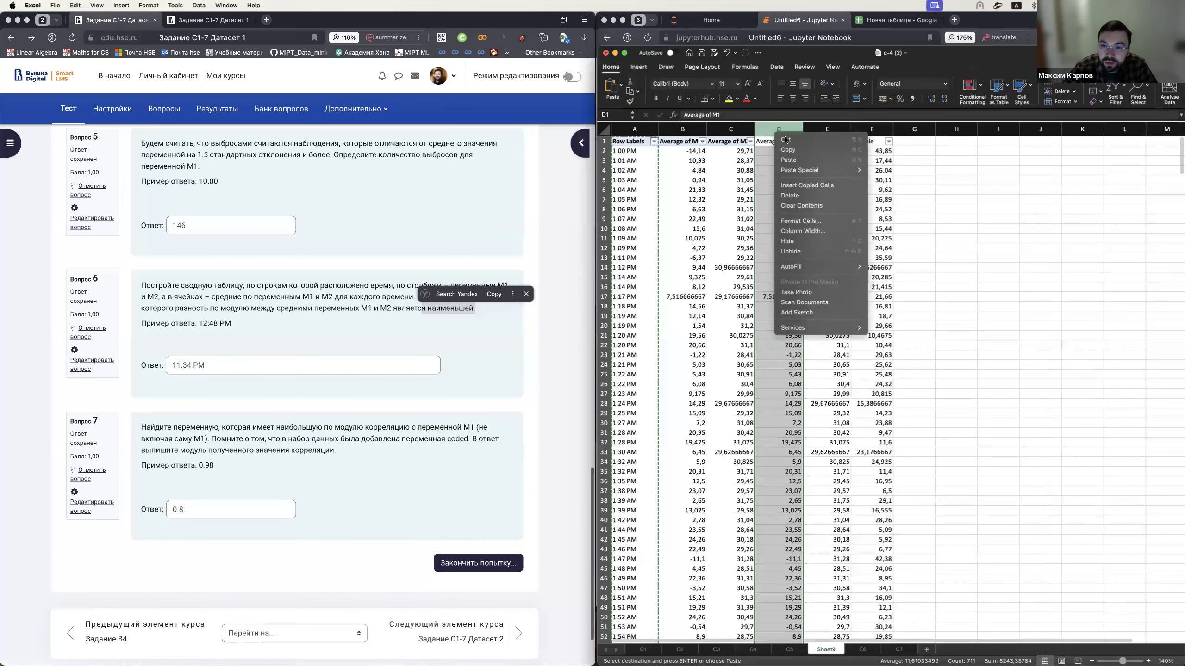
pyautogui.click(788, 150)
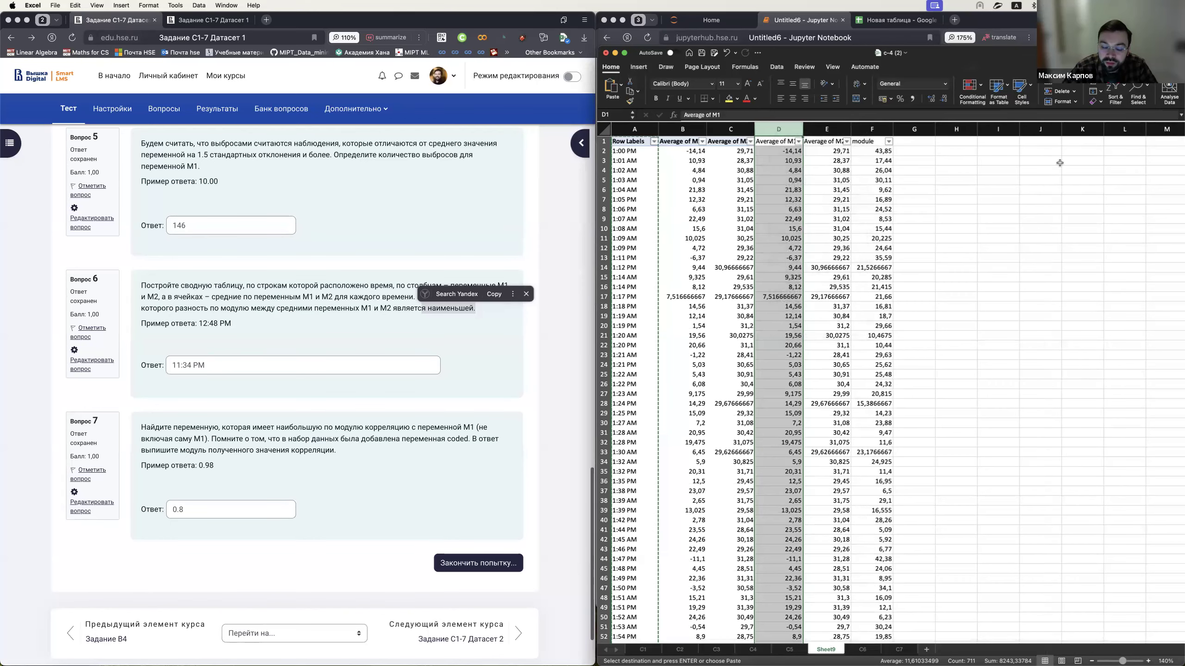
pyautogui.click(779, 141)
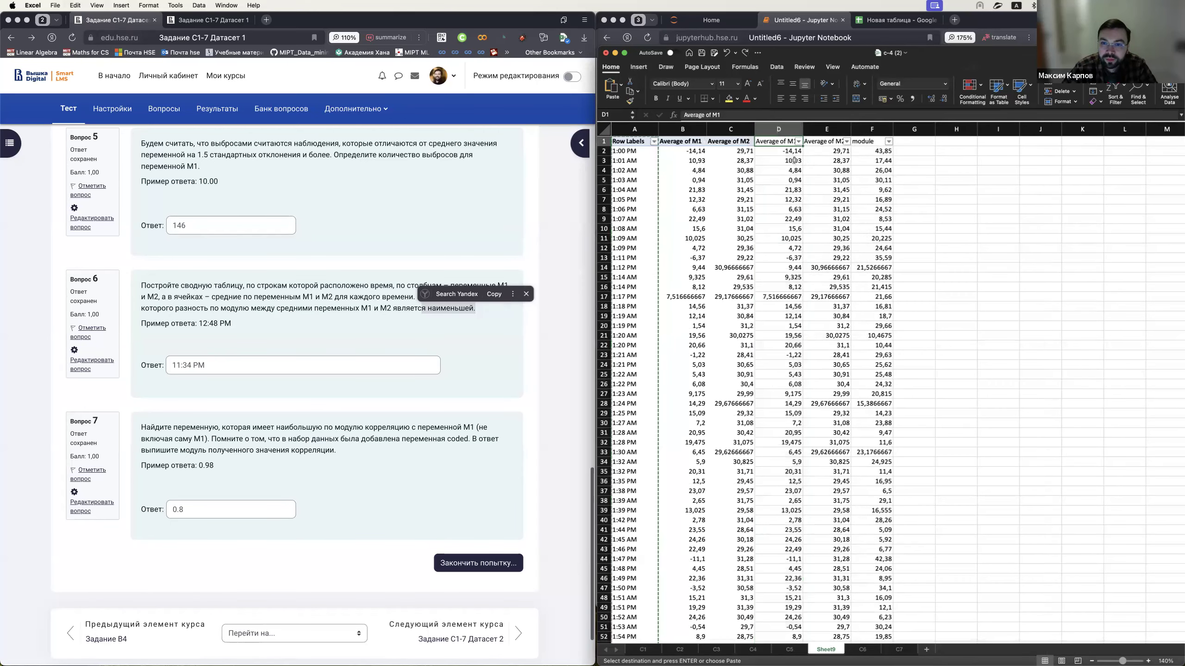
# - Insert the copied row labels as a new column E, directly before the copied averages
pyautogui.click(822, 129)
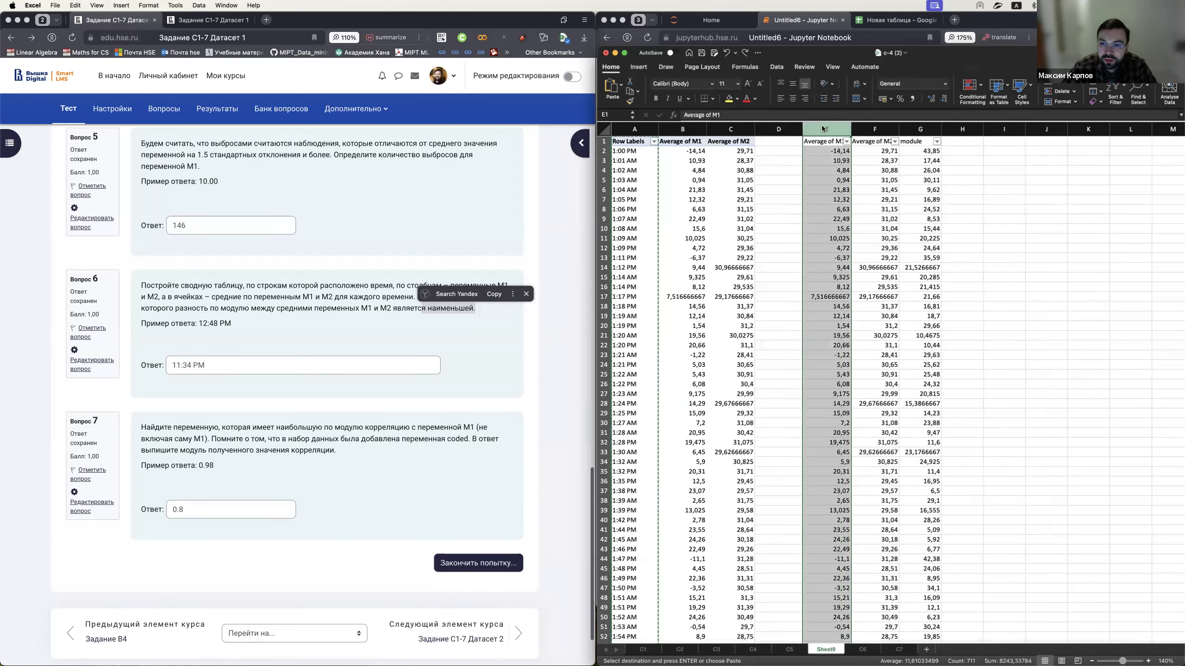
pyautogui.rightClick(822, 129)
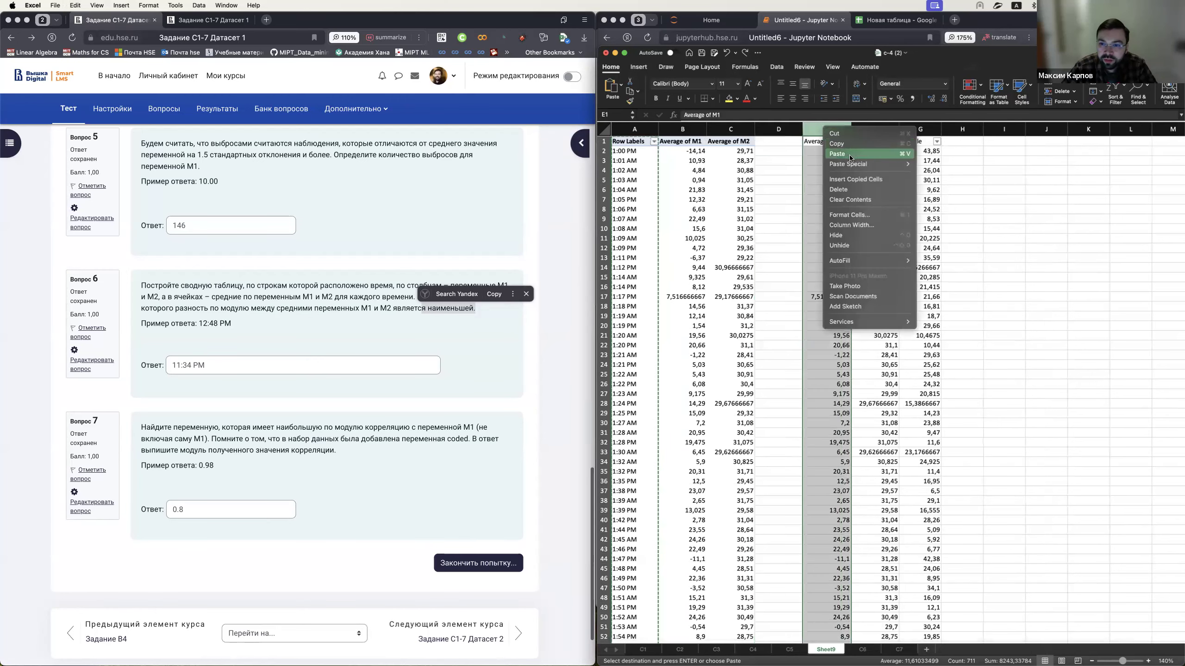
pyautogui.click(843, 181)
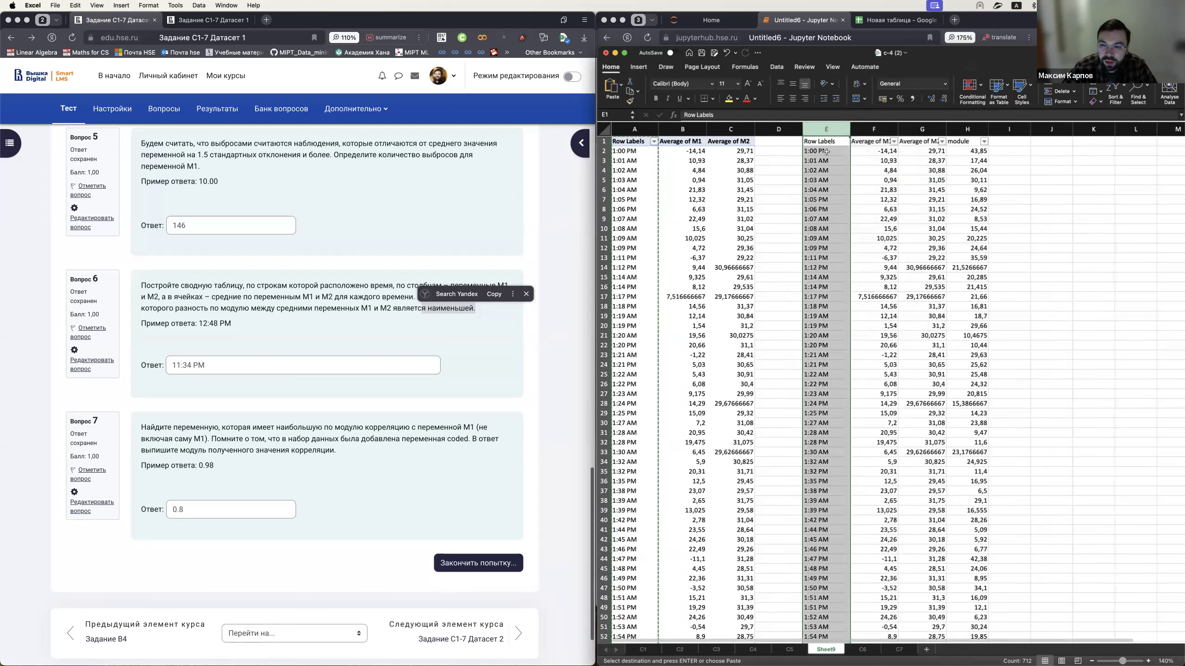
# - Reapply the filters to the headers in E1:H1, and sort the copied block by module in ascending order
pyautogui.click(825, 142)
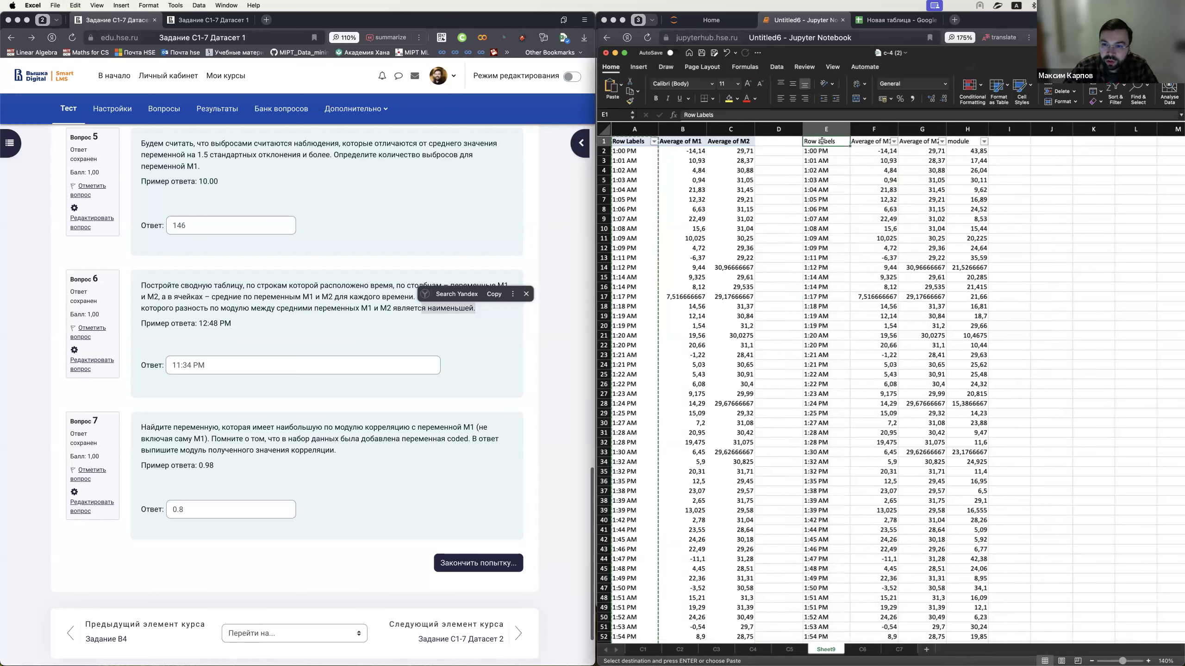
pyautogui.click(1100, 101)
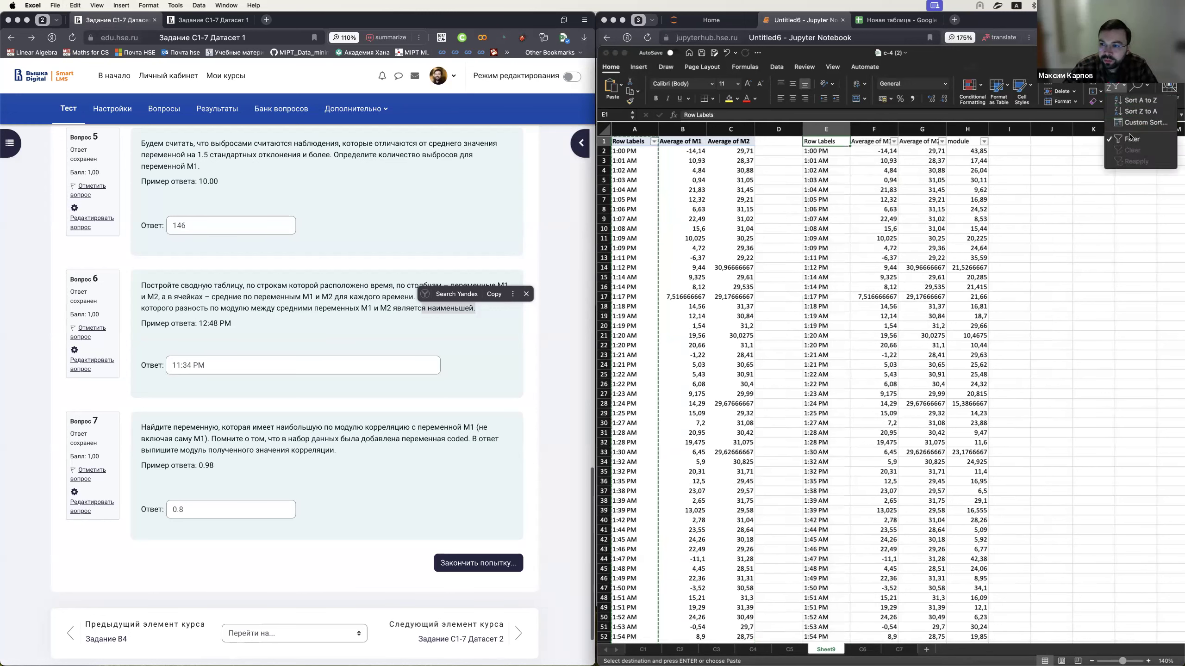
pyautogui.click(1015, 150)
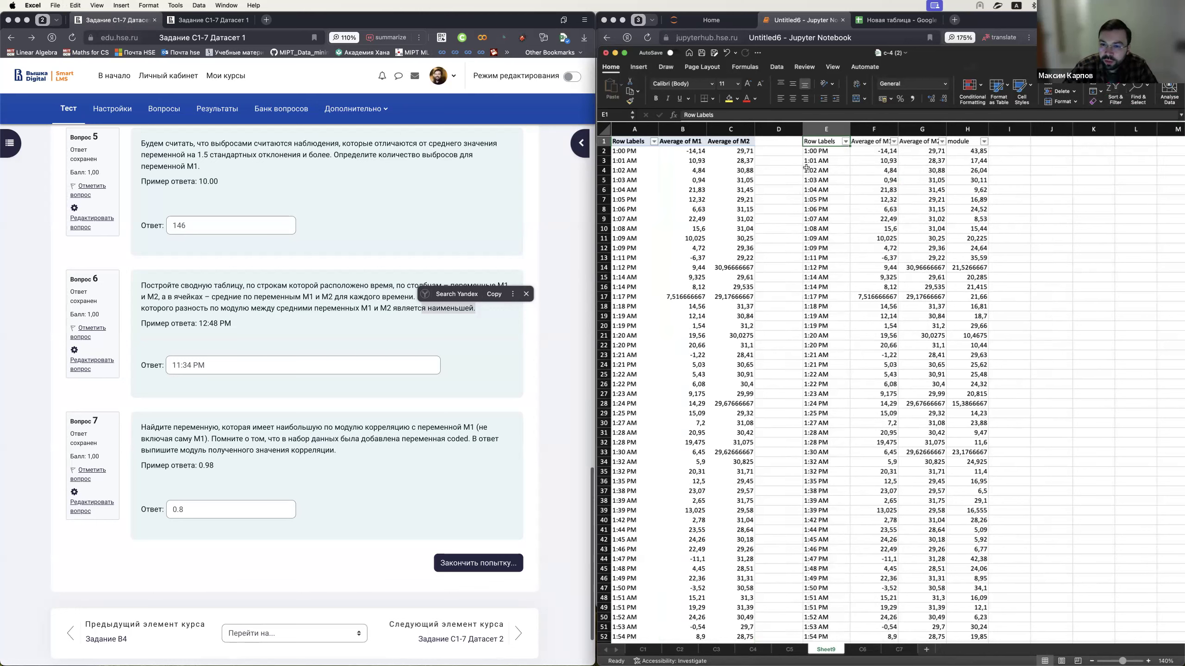
pyautogui.click(984, 143)
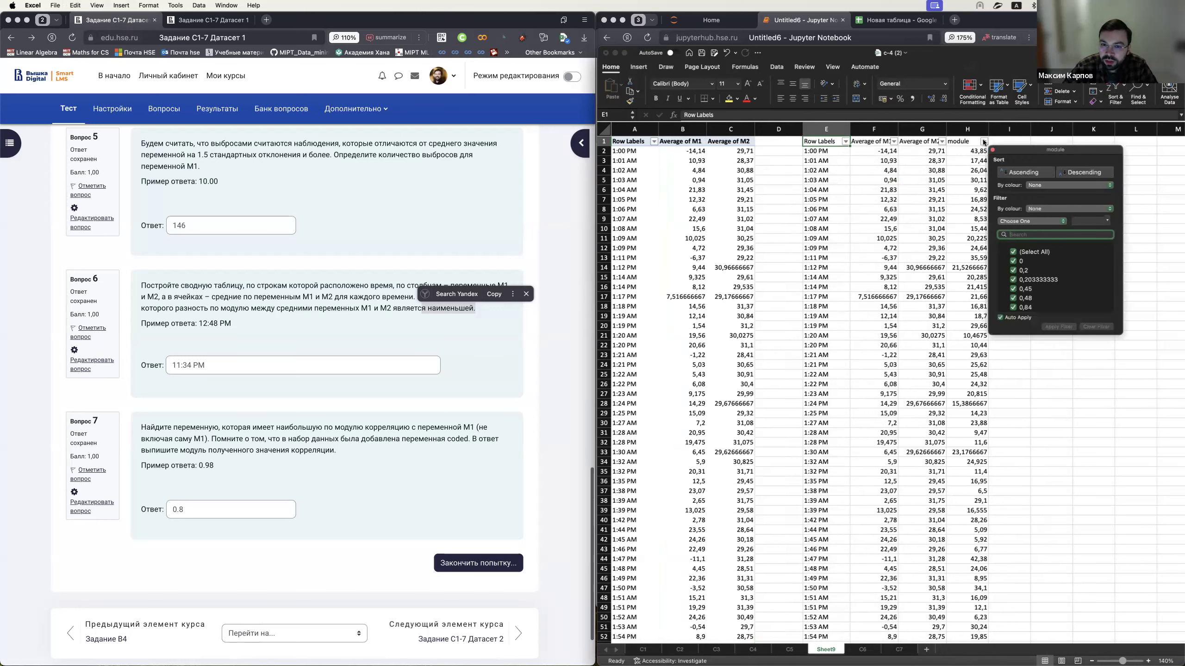
pyautogui.click(1021, 173)
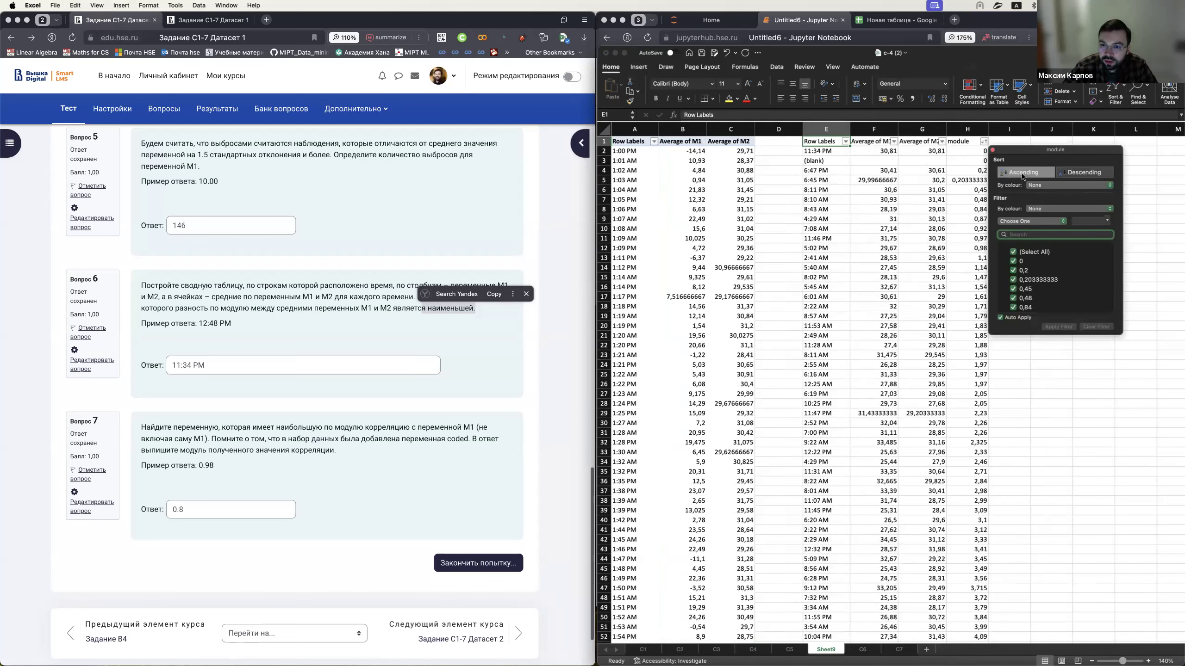
# - Compare the first two sorted rows, including the blank one, with the saved answer to question 6
pyautogui.click(814, 151)
pyautogui.moveTo(814, 152); pyautogui.dragTo(974, 153)
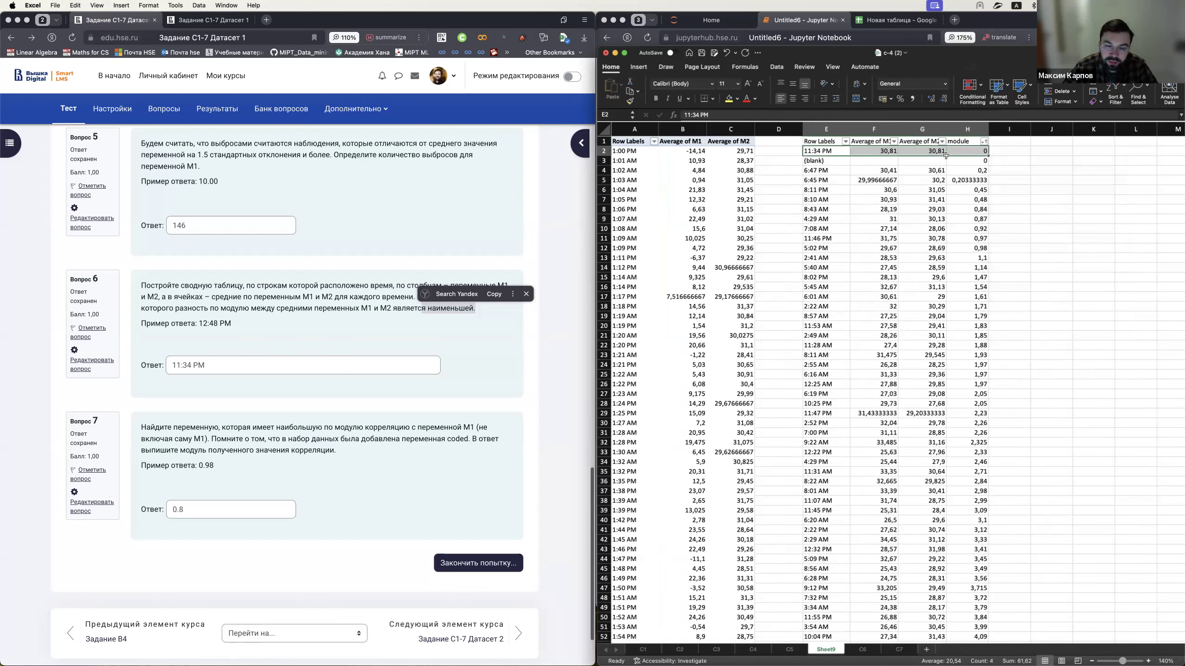
pyautogui.moveTo(826, 161); pyautogui.dragTo(962, 160)
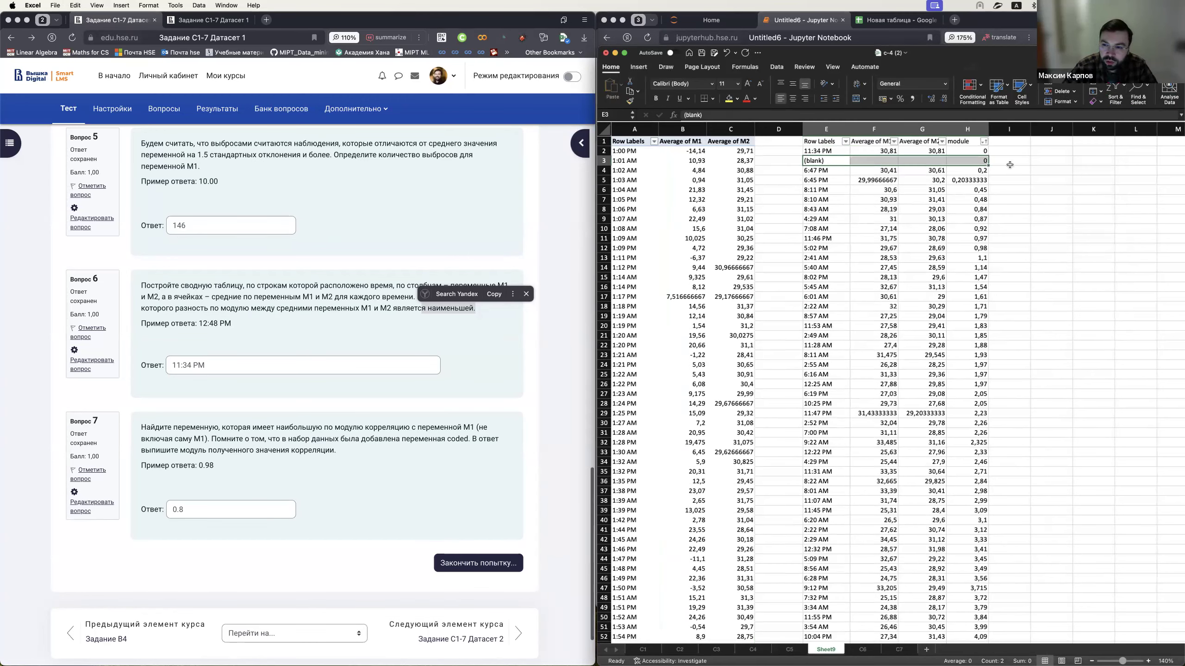
pyautogui.moveTo(809, 152); pyautogui.dragTo(972, 153)
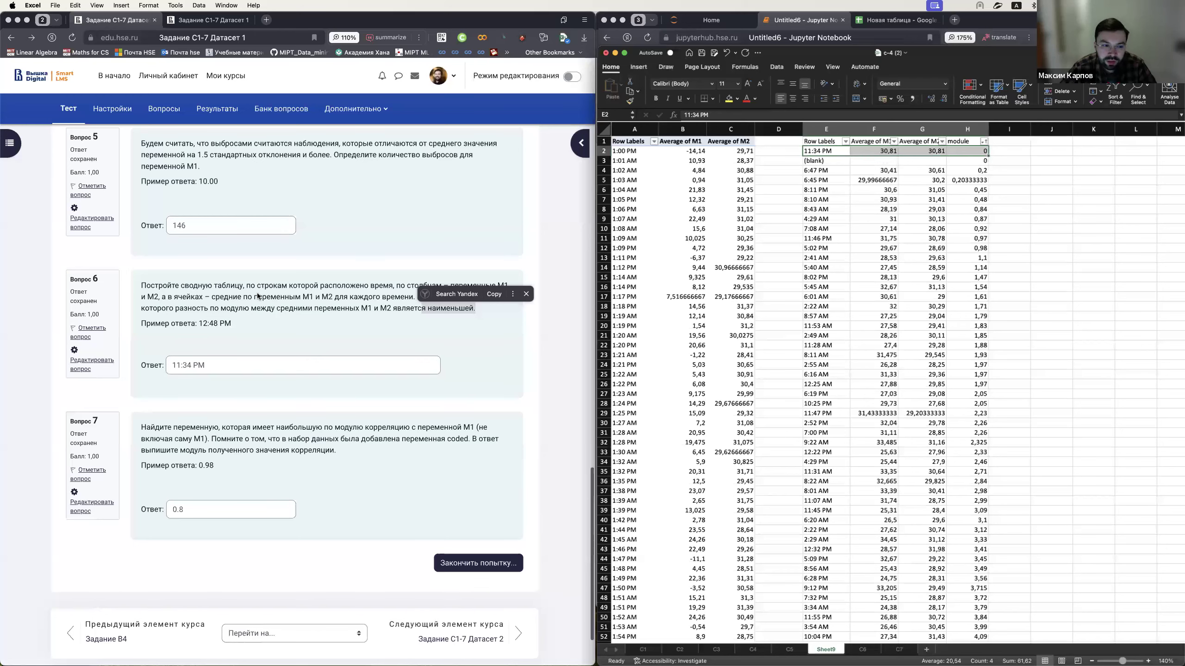
pyautogui.click(237, 357)
pyautogui.click(236, 358)
pyautogui.press('super+a')
pyautogui.click(245, 402)
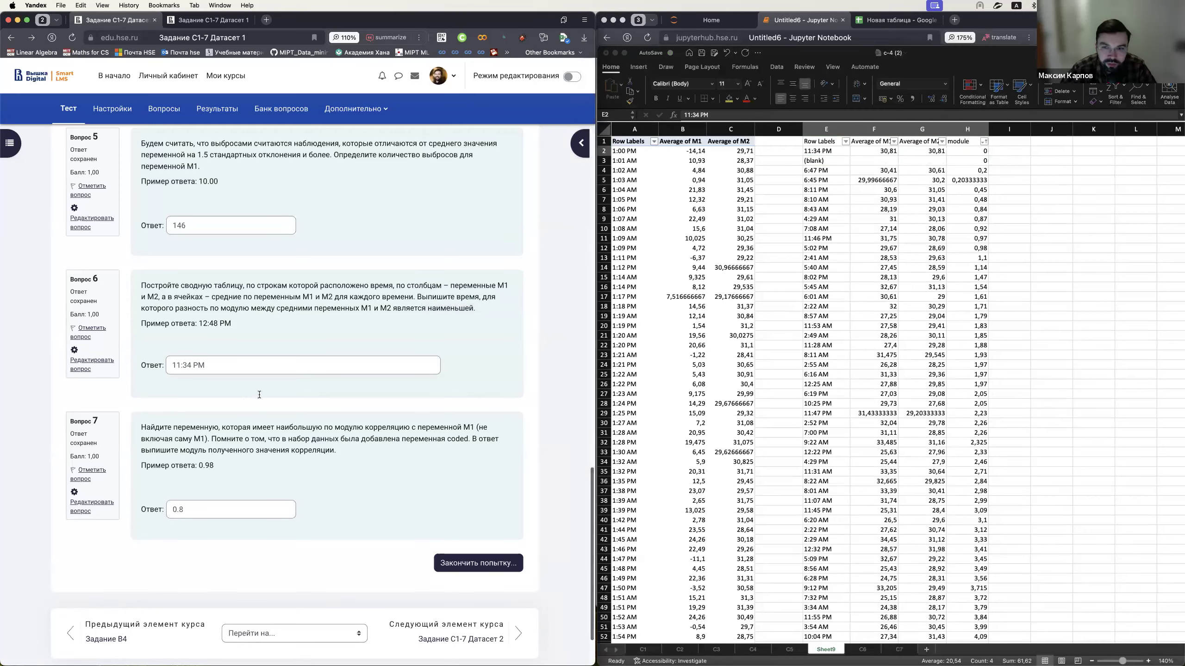
# - Switch back to the Jupyter notebook, and read question 7 in the quiz, noting the reminder about the variable coded
pyautogui.click(1021, 28)
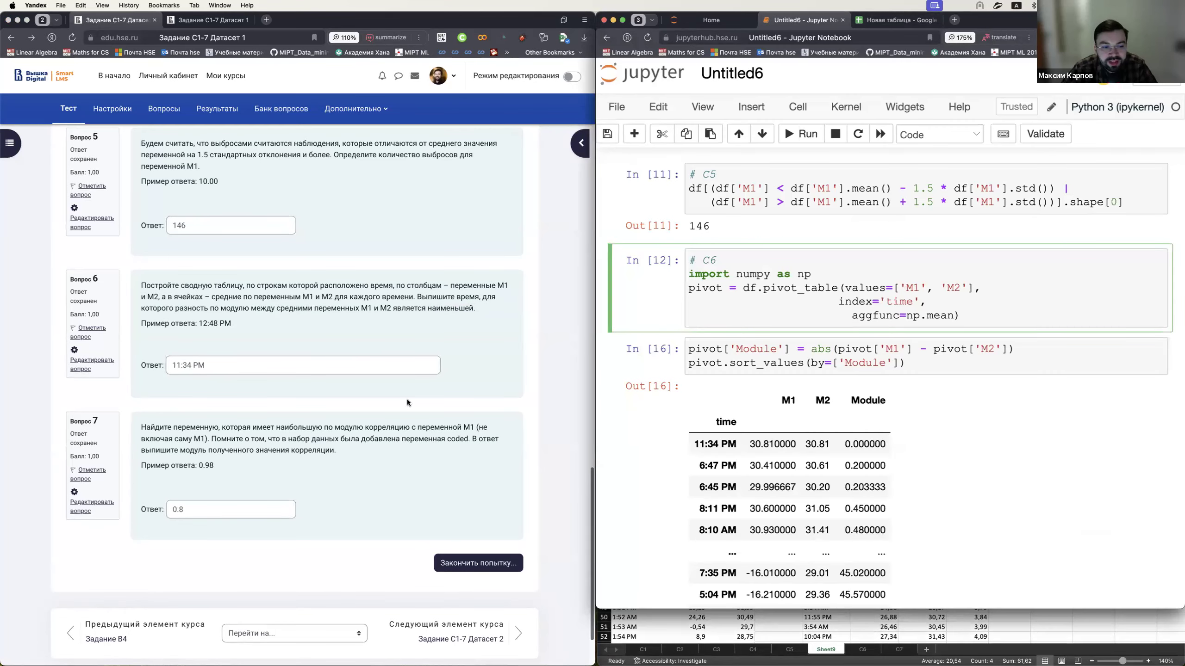
pyautogui.scroll(-2, 386, 446)
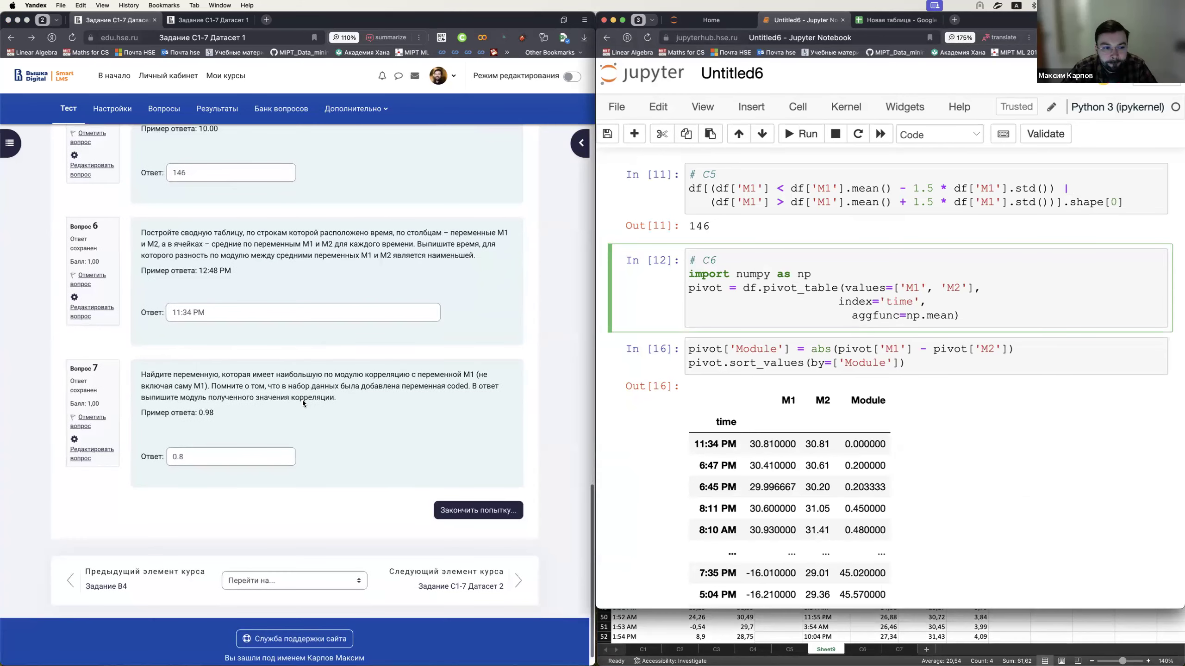
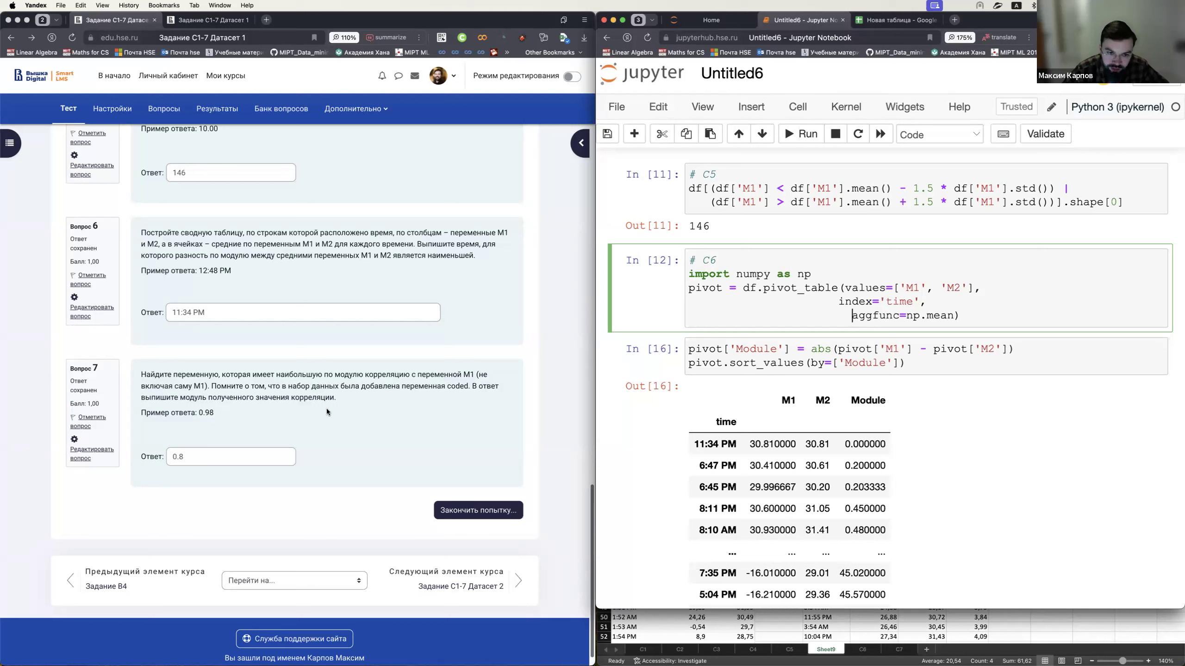
pyautogui.press('Escape')
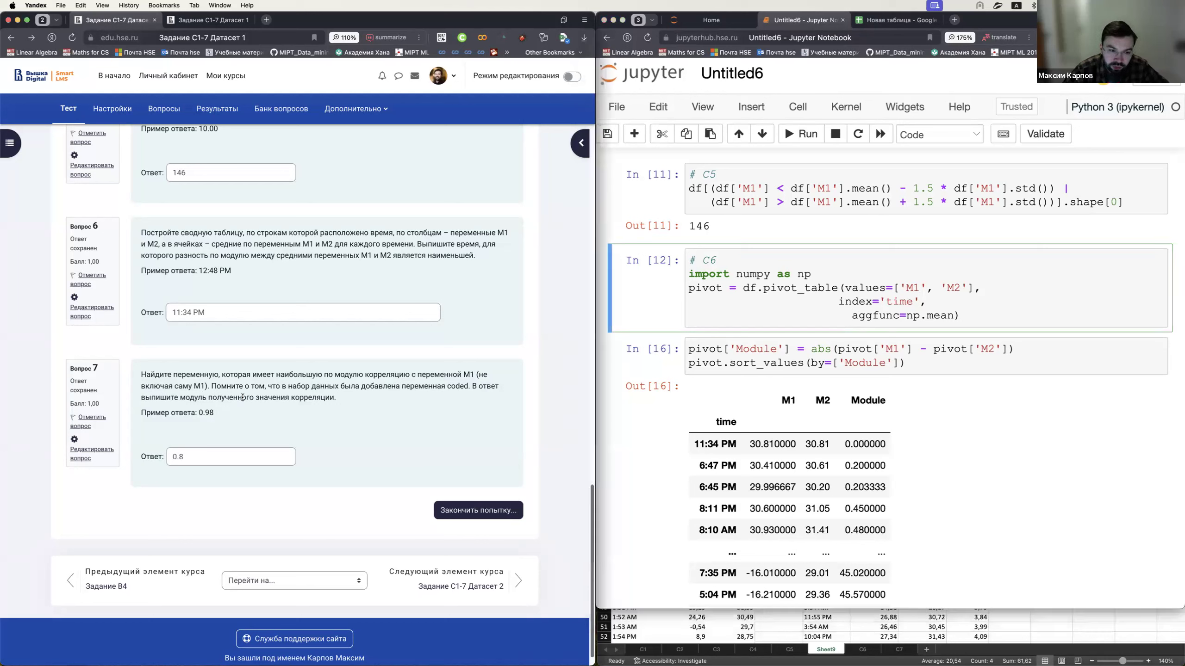
pyautogui.moveTo(448, 387); pyautogui.dragTo(468, 389)
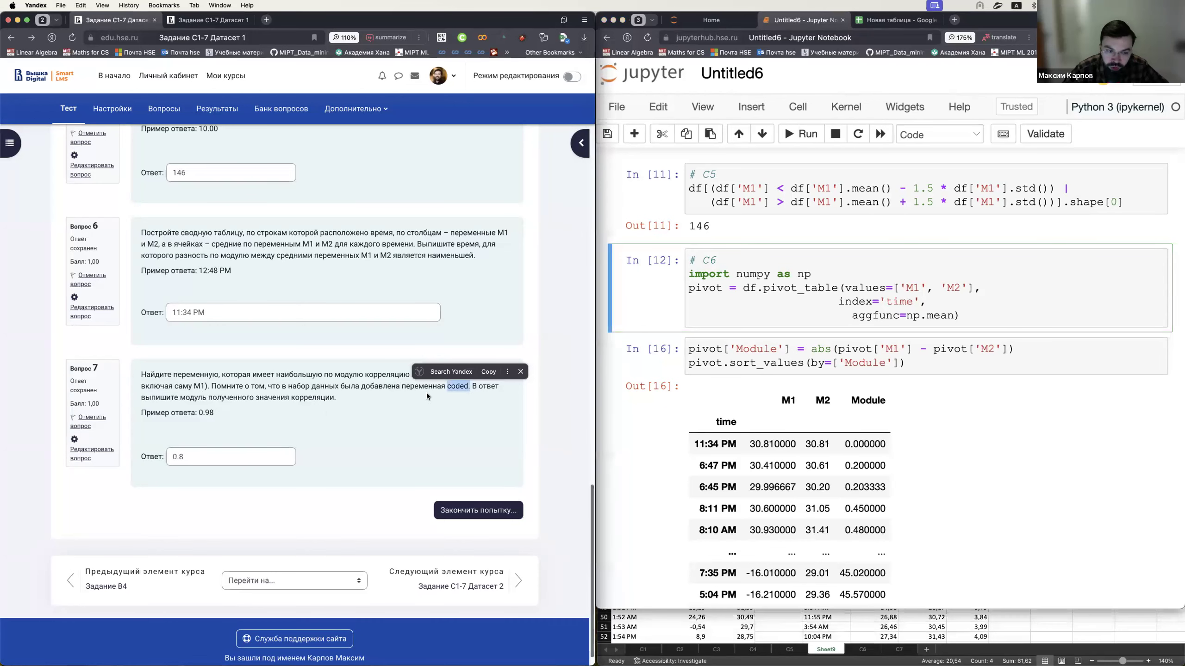
pyautogui.click(393, 392)
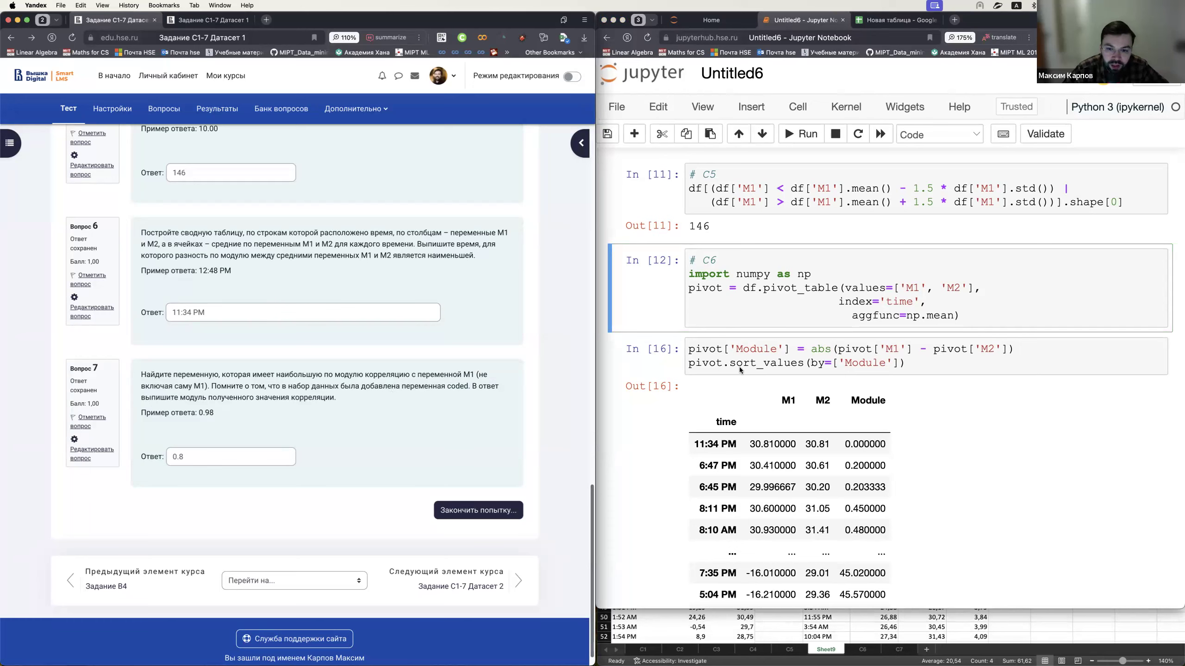
# - In the empty last cell, add the comment # C7 and run df.corr(numeric_only=True) to compute the correlation matrix
pyautogui.scroll(-5, 788, 395)
pyautogui.click(716, 483)
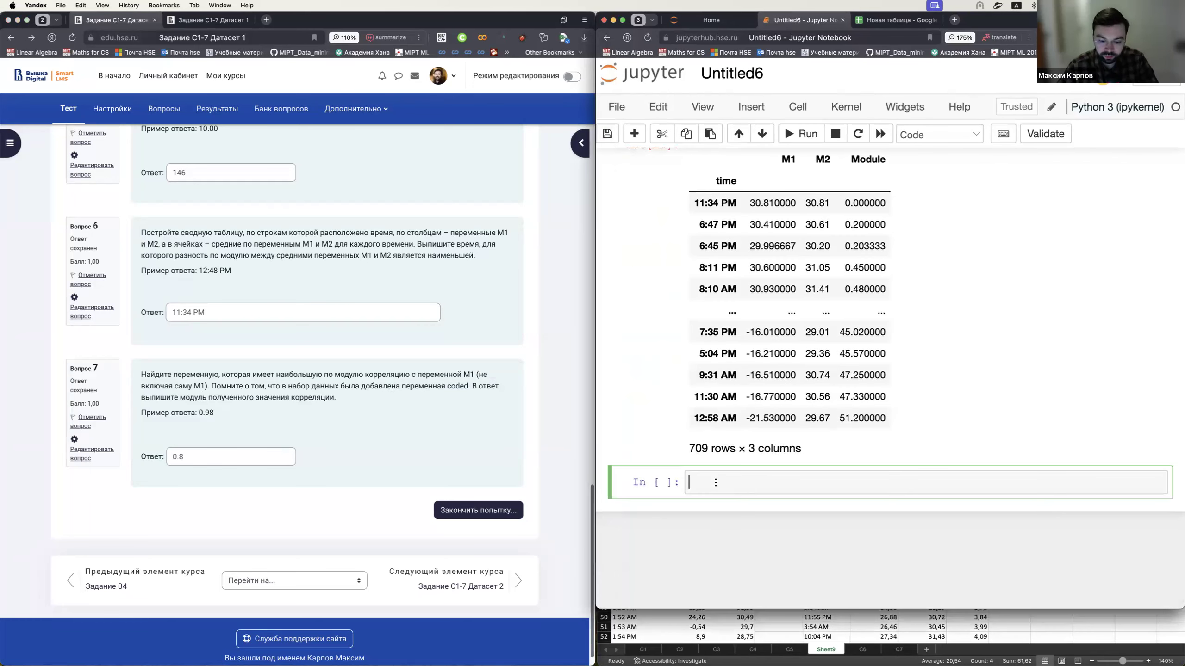
pyautogui.write('# Co')
pyautogui.press('BackSpace')
pyautogui.write('7')
pyautogui.press('Return')
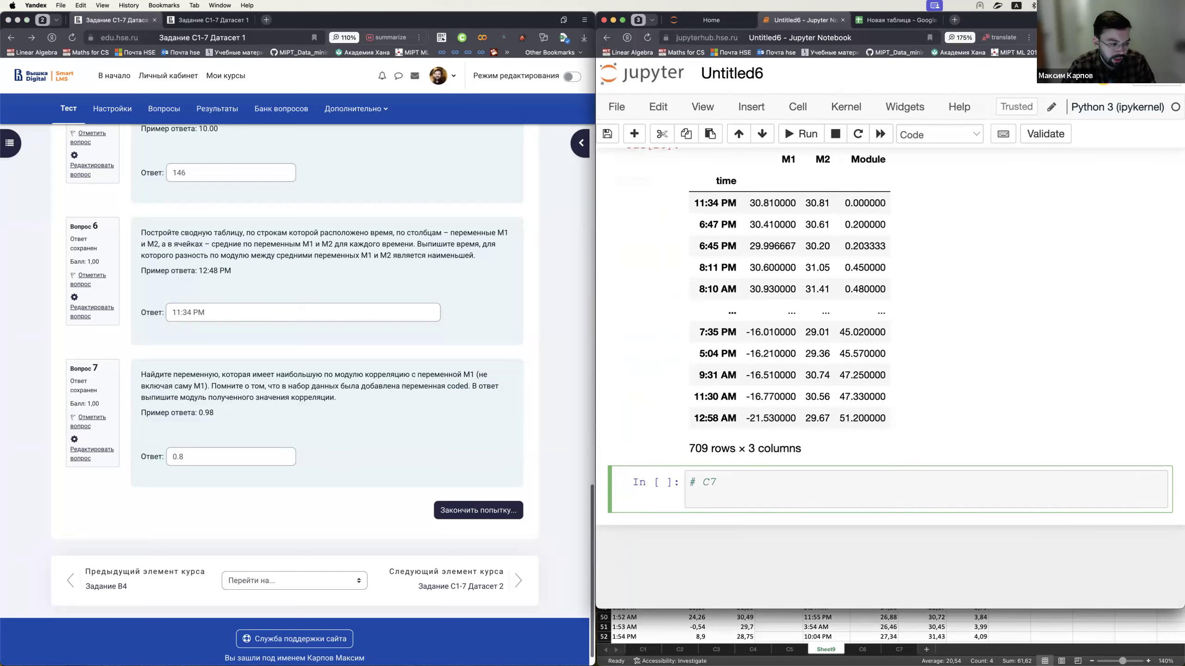
pyautogui.write('df.corr(')
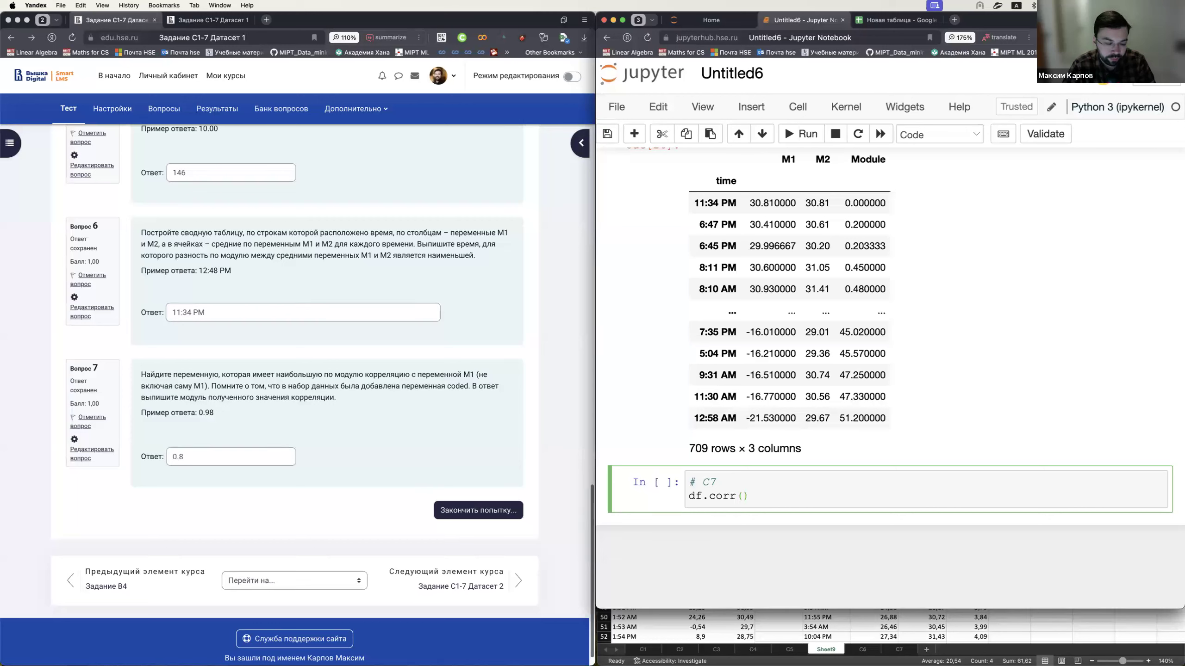
pyautogui.write('numeric_')
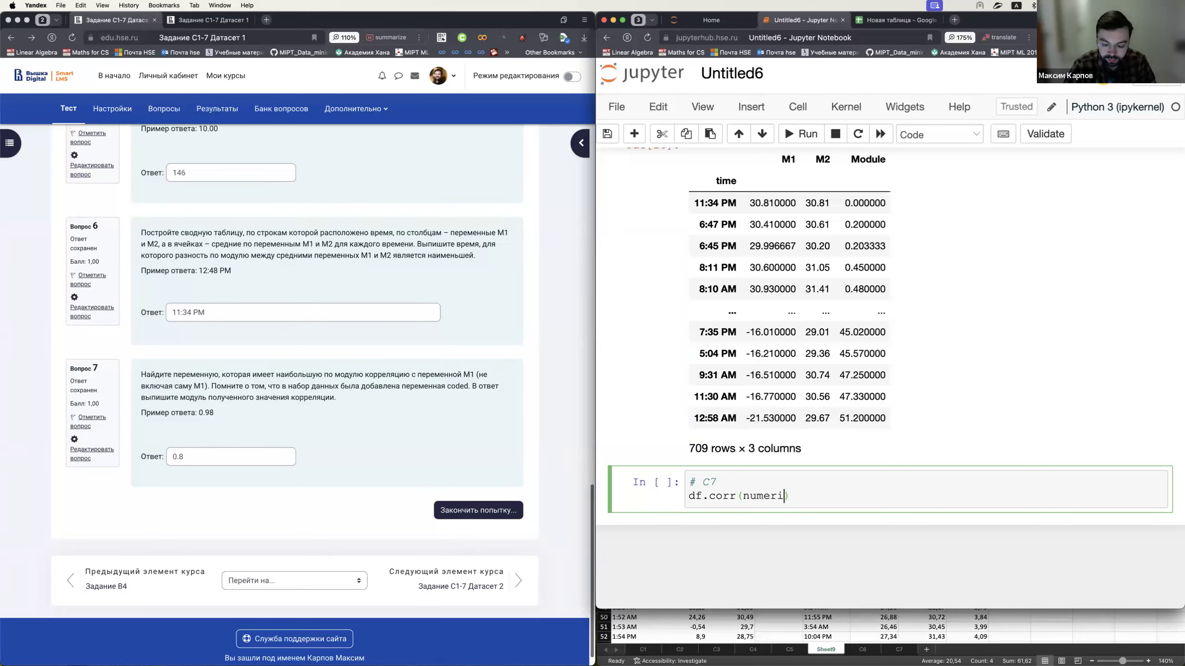
pyautogui.write('only=True')
pyautogui.hotkey('shift', 'Return')
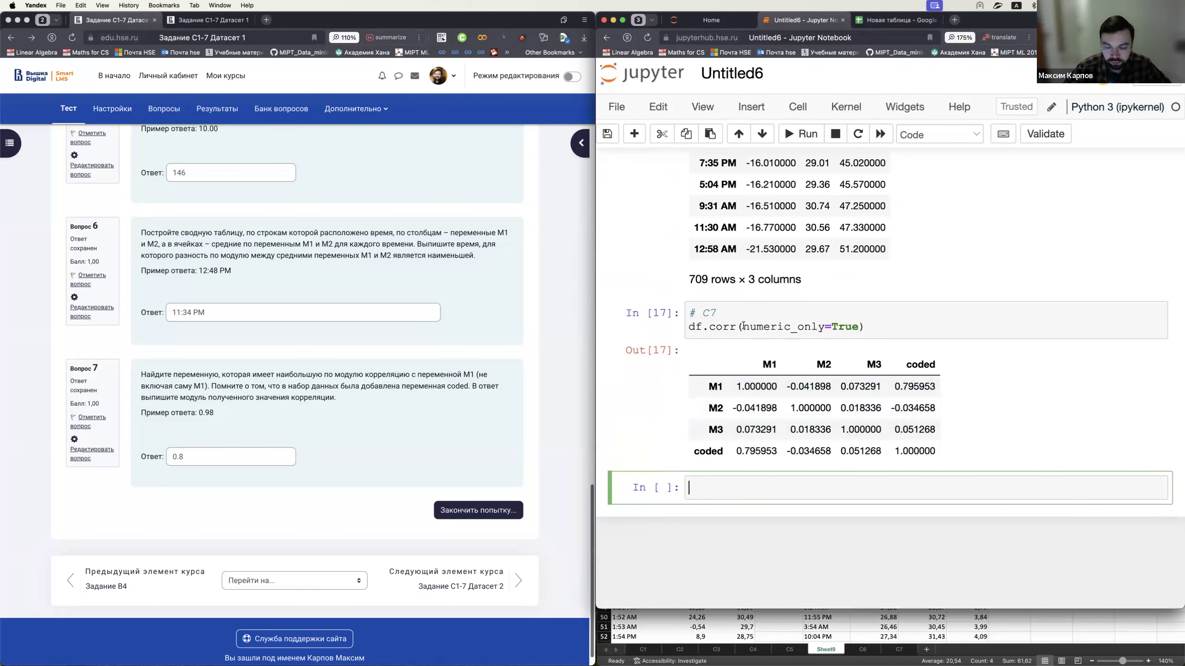
# - Remove the numeric_only=True argument from the C7 cell and rerun it as df.corr()
pyautogui.moveTo(742, 325); pyautogui.dragTo(858, 327)
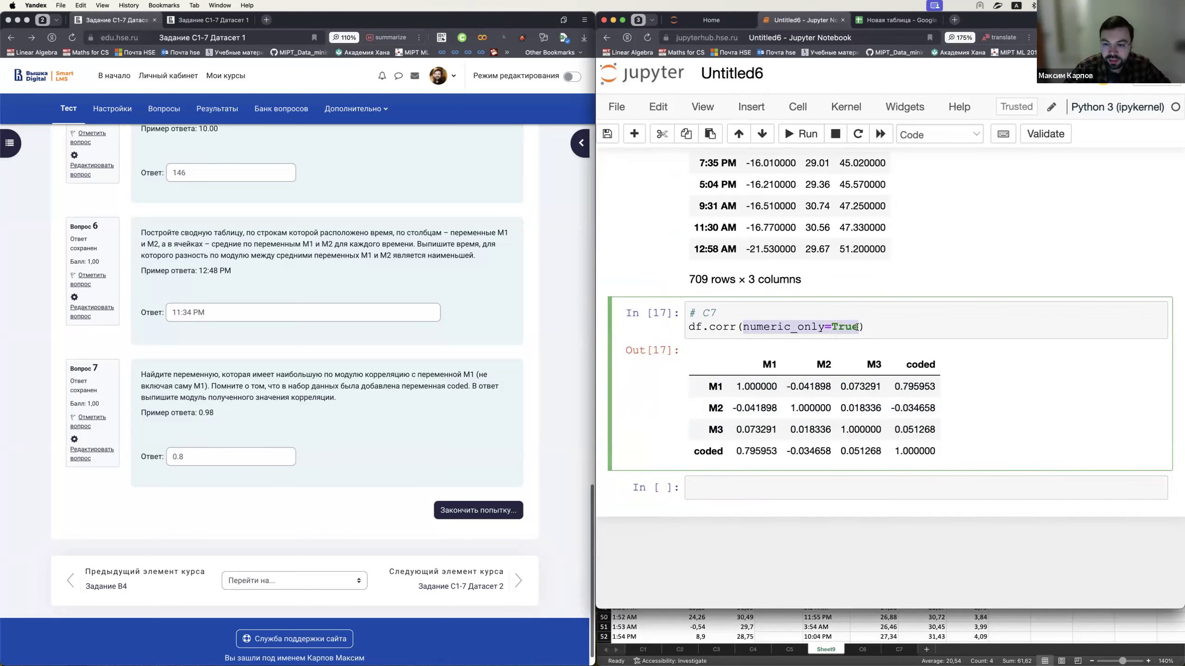
pyautogui.press('BackSpace')
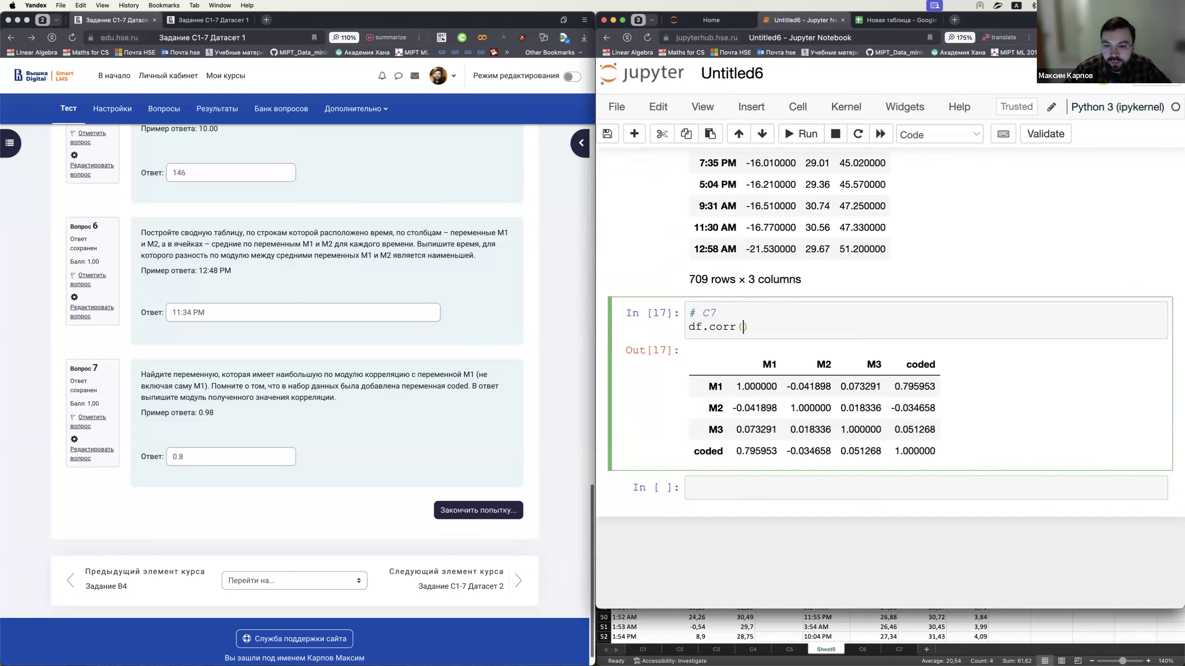
pyautogui.hotkey('shift', 'Return')
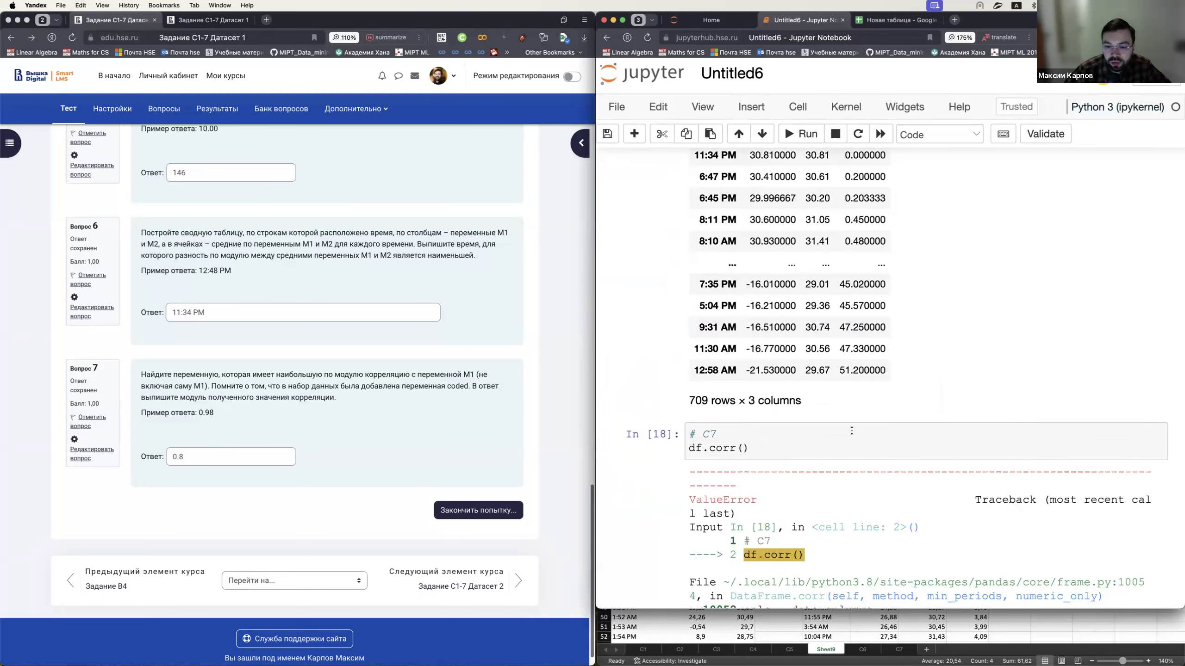
# - Examine the final line of the C7 cell's traceback for the cause of the error, and return to the code
pyautogui.scroll(-10, 963, 432)
pyautogui.scroll(-4, 962, 432)
pyautogui.moveTo(772, 436); pyautogui.dragTo(1150, 440)
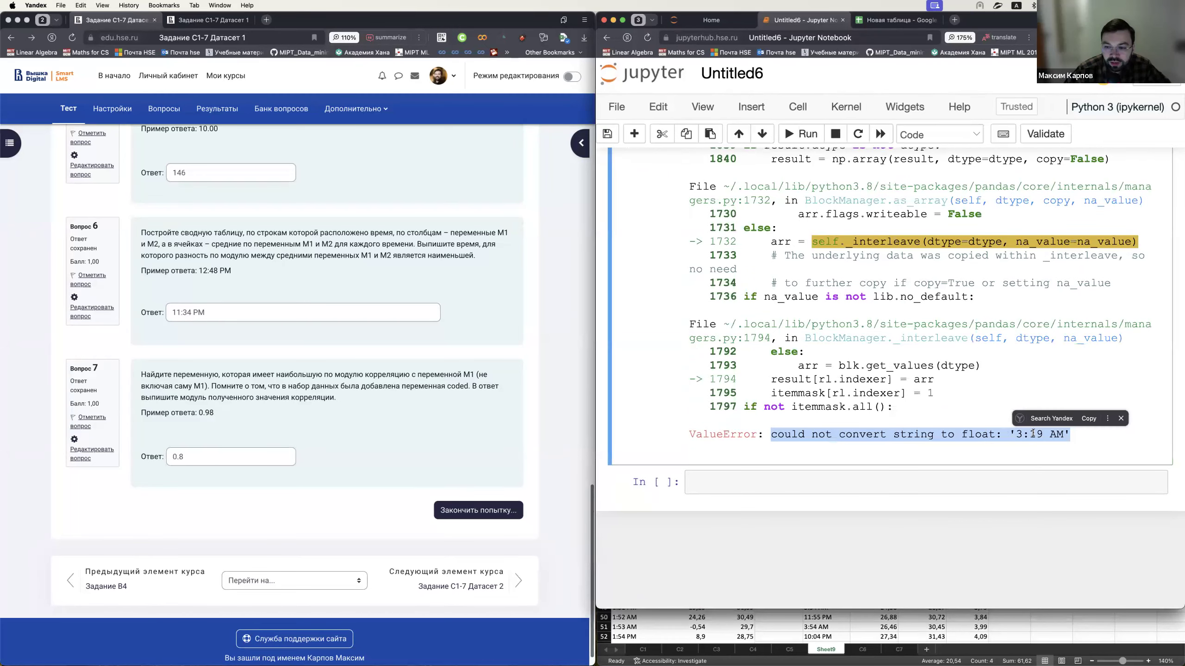
pyautogui.moveTo(1015, 434); pyautogui.dragTo(1094, 434)
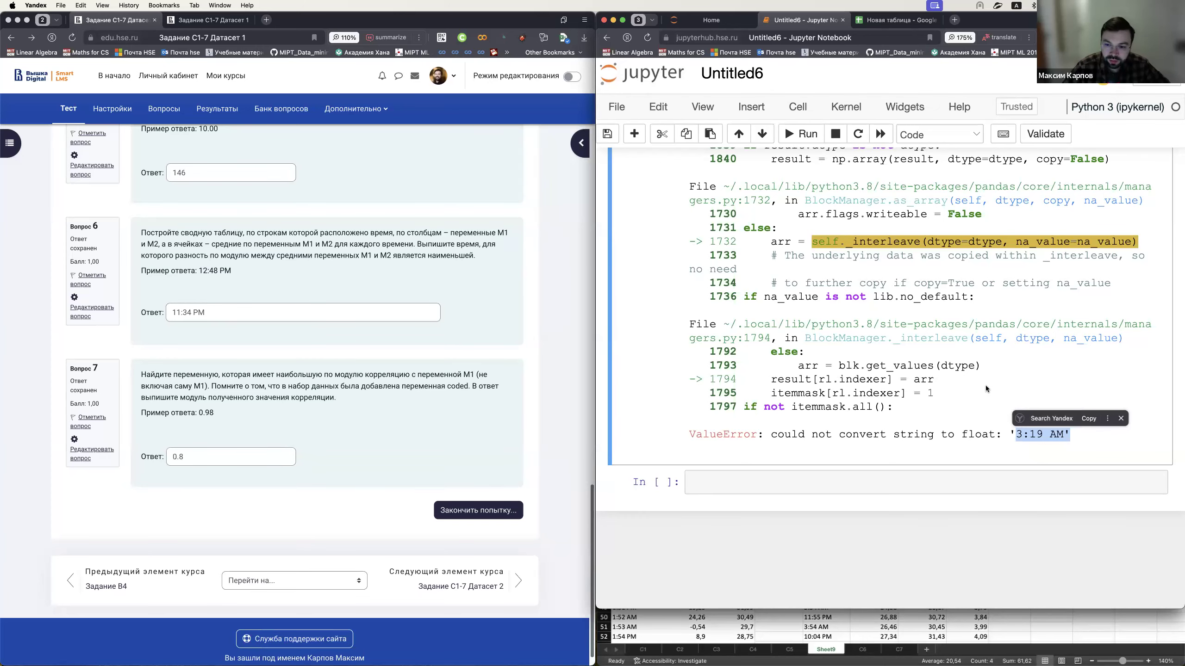
pyautogui.scroll(10, 959, 377)
pyautogui.scroll(2, 960, 378)
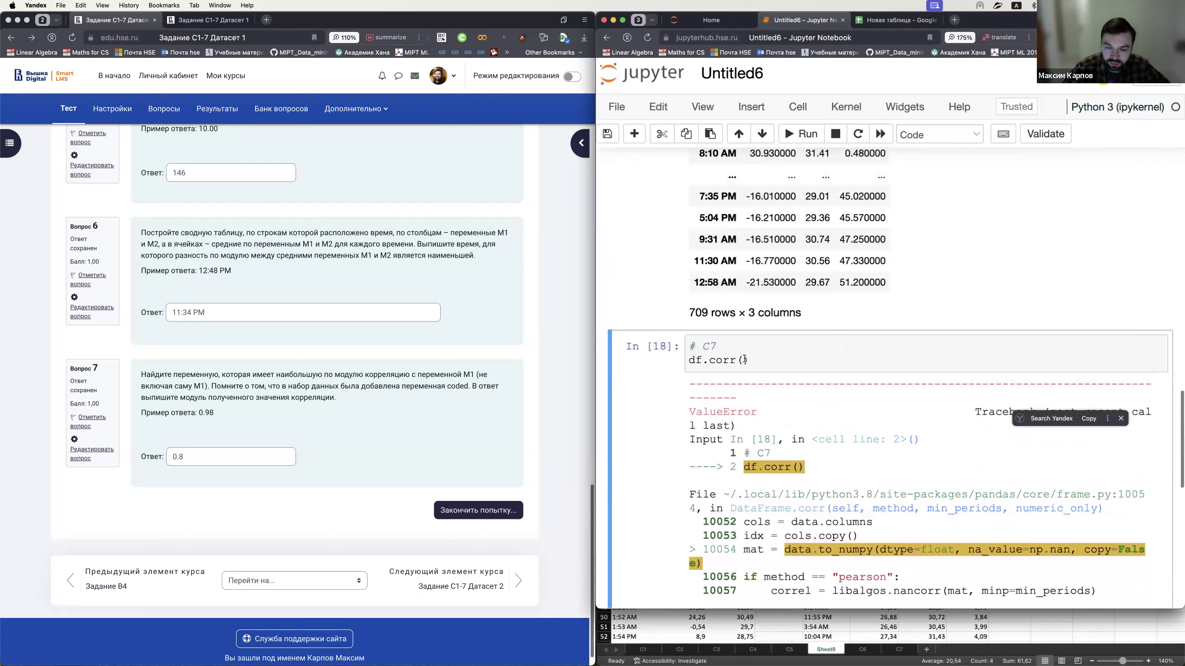
# - Restore the numeric_only=True argument in the C7 cell's df.corr() call and rerun it to compute the correlation matrix
pyautogui.click(743, 360)
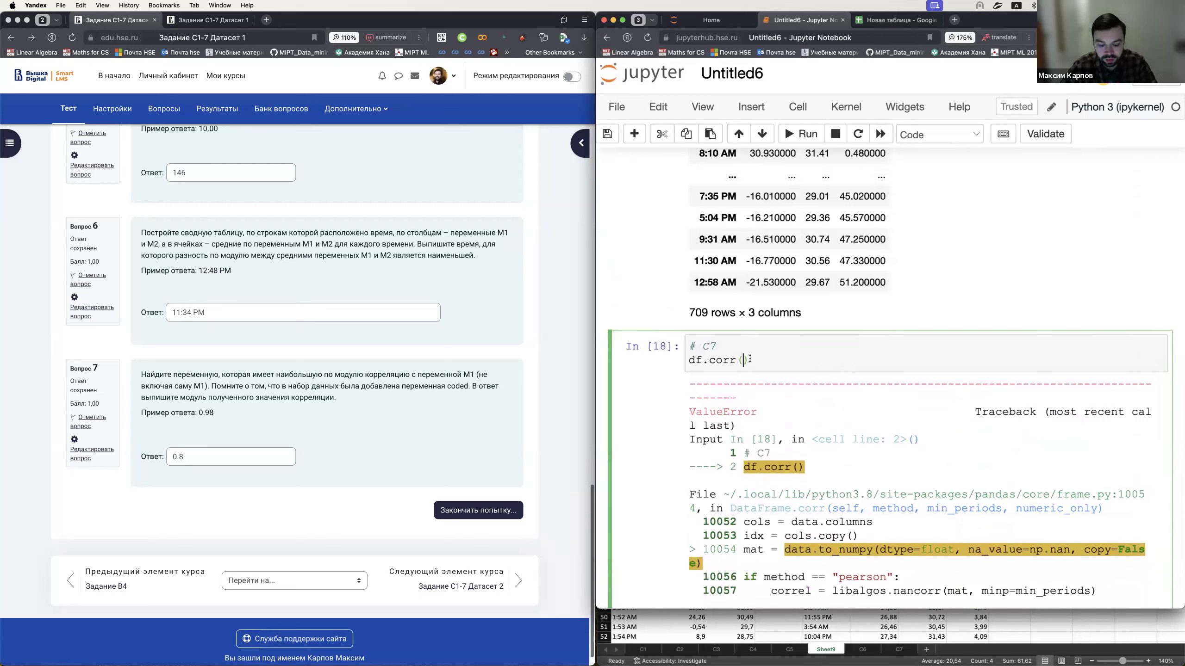
pyautogui.write('numeric_only=True')
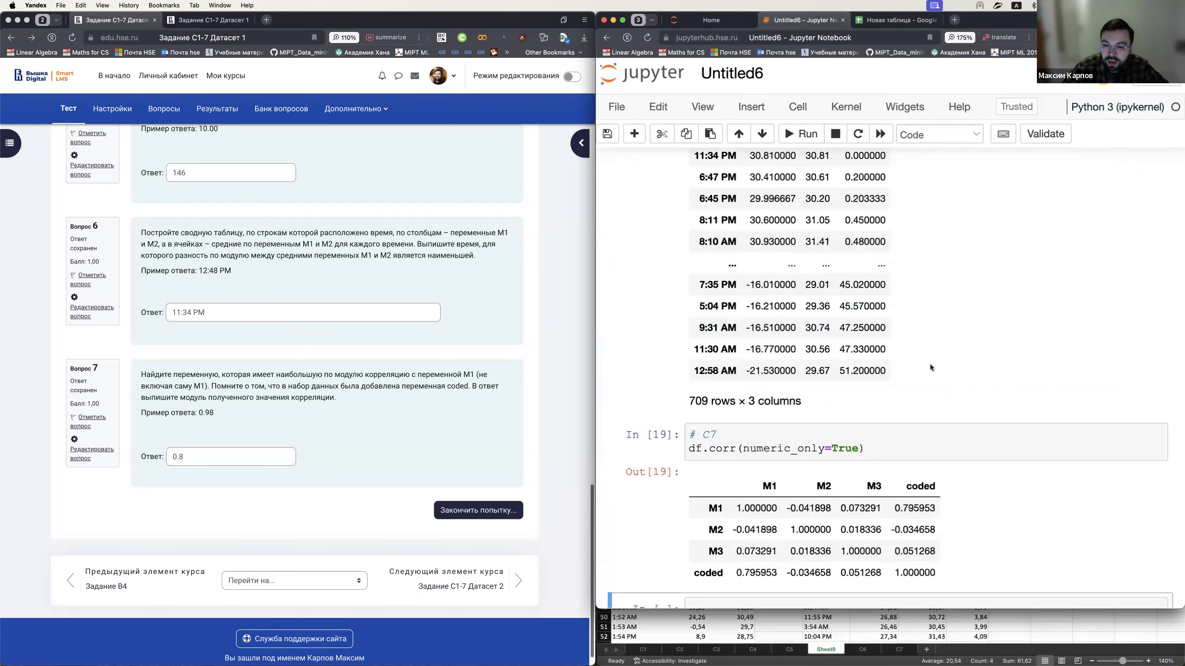
pyautogui.scroll(-3, 929, 365)
pyautogui.click(825, 322)
pyautogui.moveTo(825, 322); pyautogui.dragTo(868, 324)
pyautogui.click(886, 326)
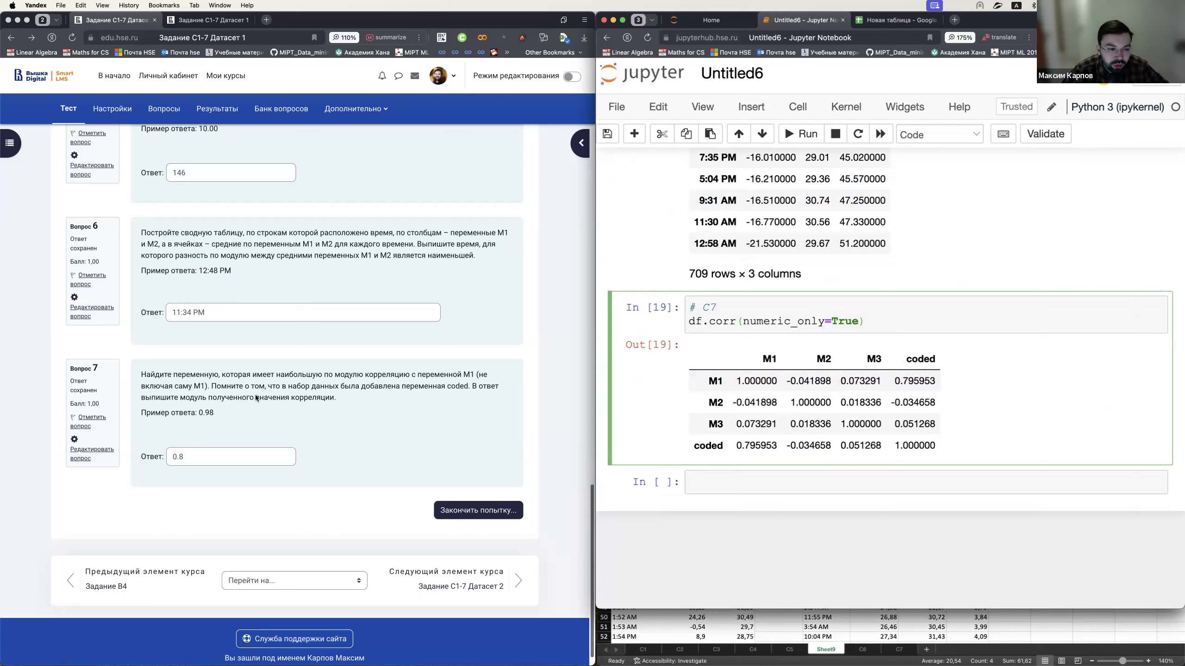
# - Copy the correlation between coded and M1, and round it in the empty cell by running round(0.795953, 2)
pyautogui.click(755, 361)
pyautogui.doubleClick(746, 446)
pyautogui.press('super+c')
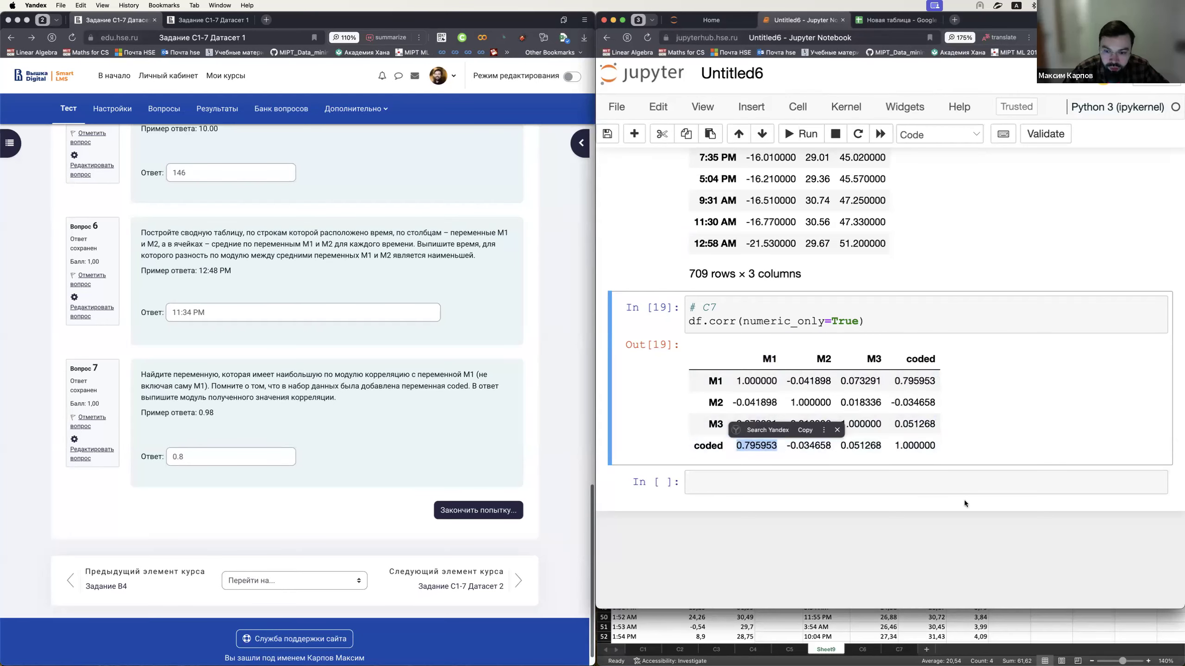
pyautogui.click(753, 493)
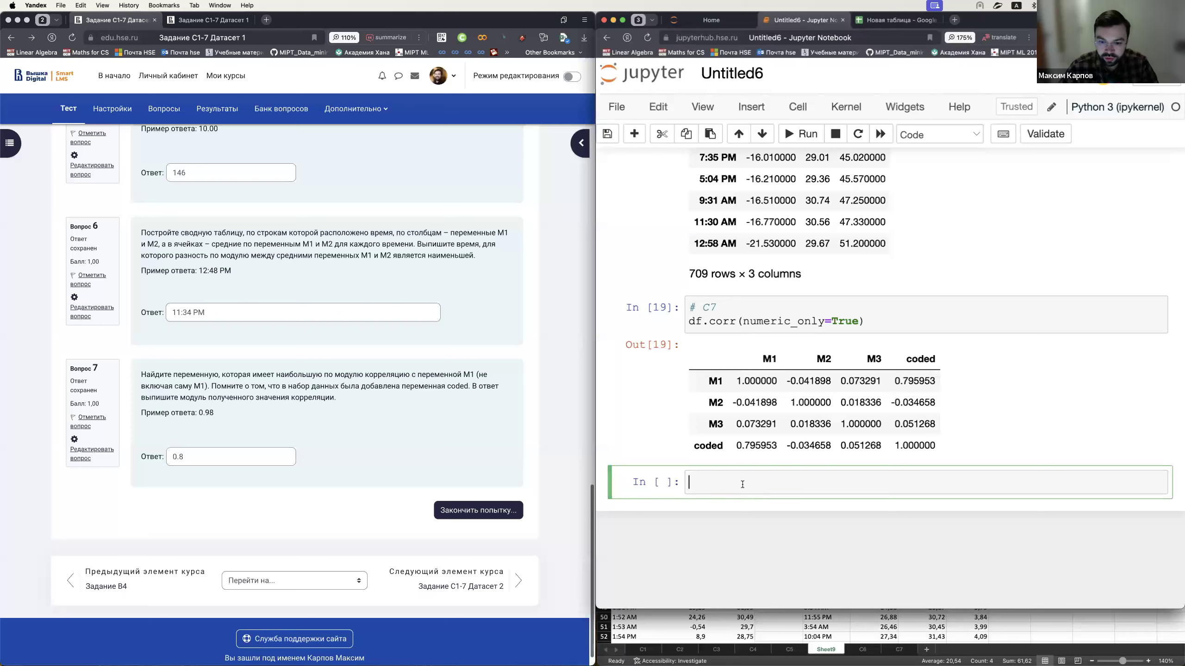
pyautogui.write('round(')
pyautogui.press('super+v')
pyautogui.press('BackSpace')
pyautogui.write(', 2')
pyautogui.hotkey('shift', 'Return')
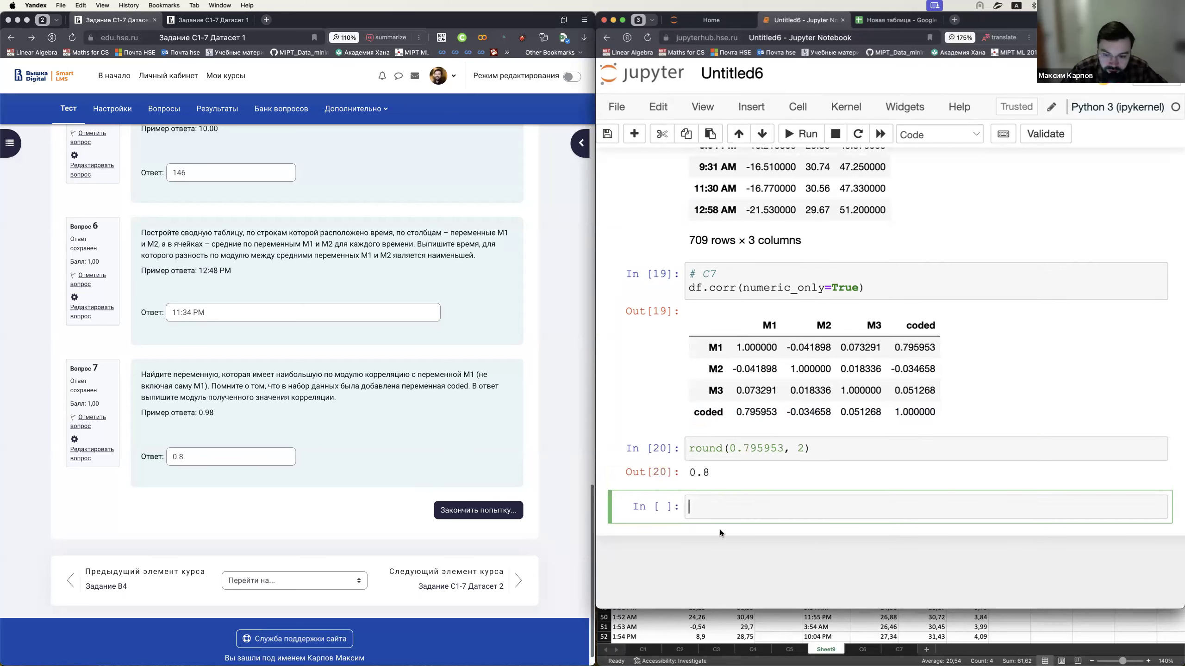
# - Switch to Excel, open the C3 sheet and go up to the coded column's header
pyautogui.click(807, 635)
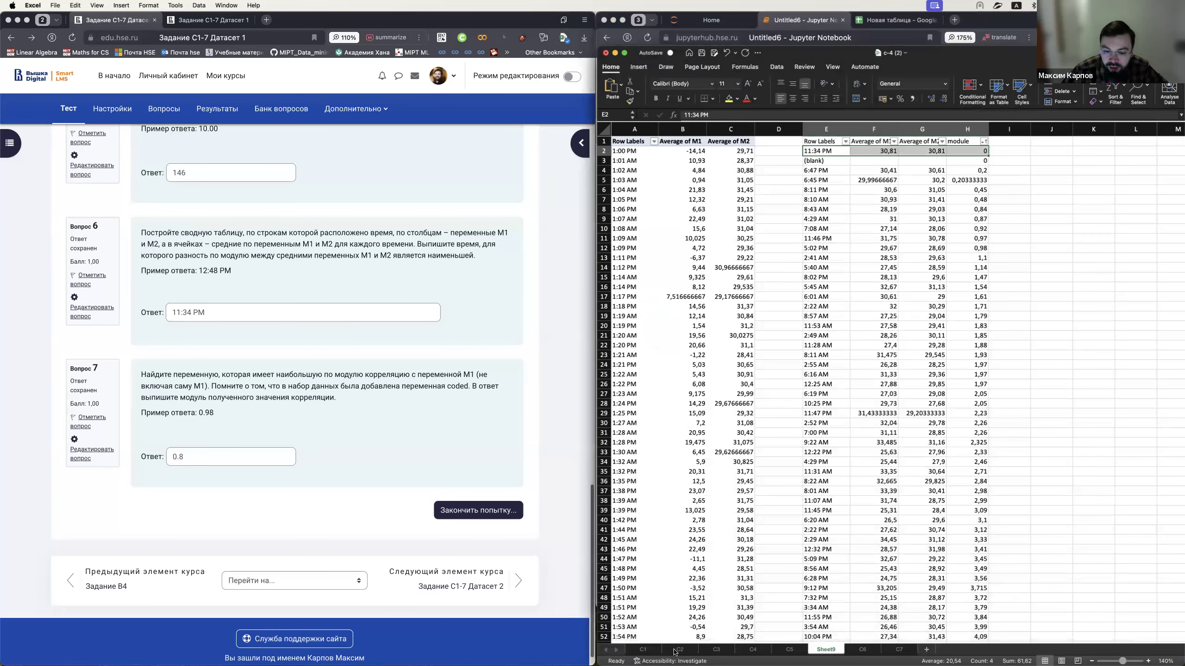
pyautogui.click(717, 652)
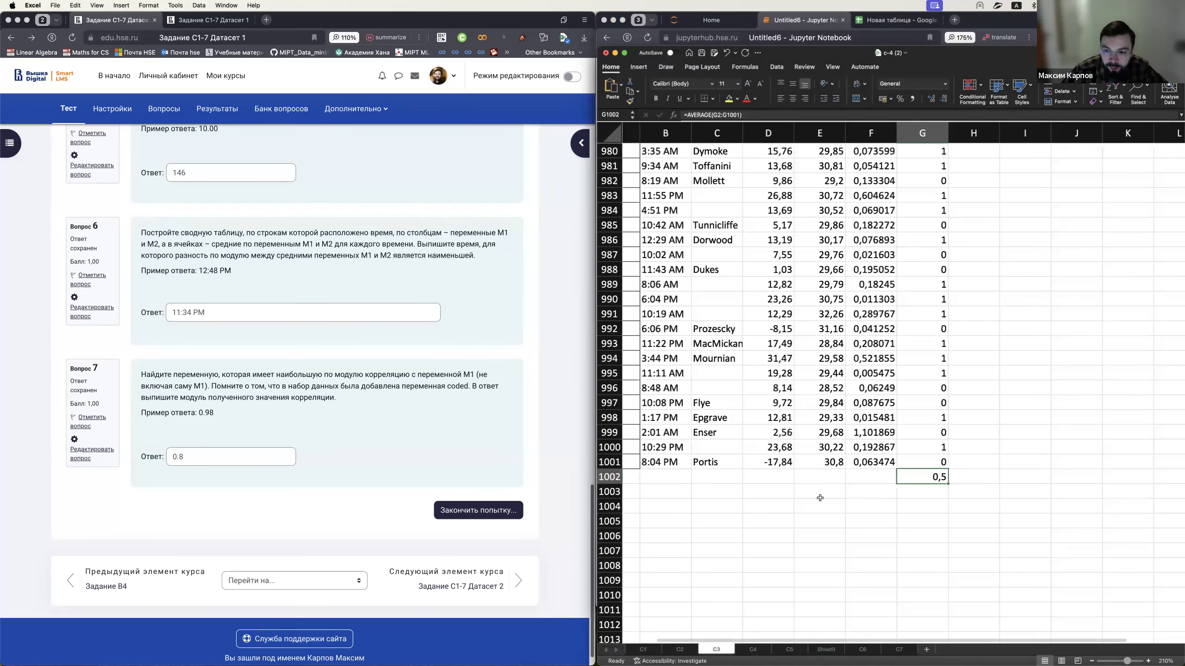
pyautogui.scroll(5, 795, 467)
pyautogui.scroll(20, 795, 459)
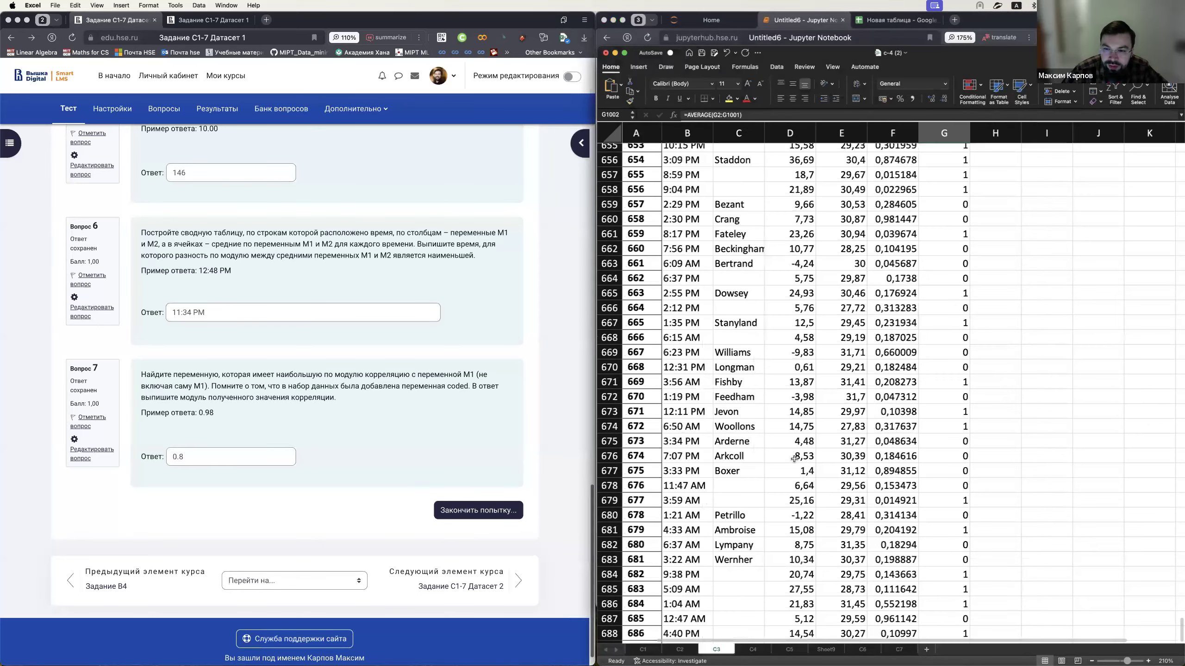
pyautogui.click(822, 382)
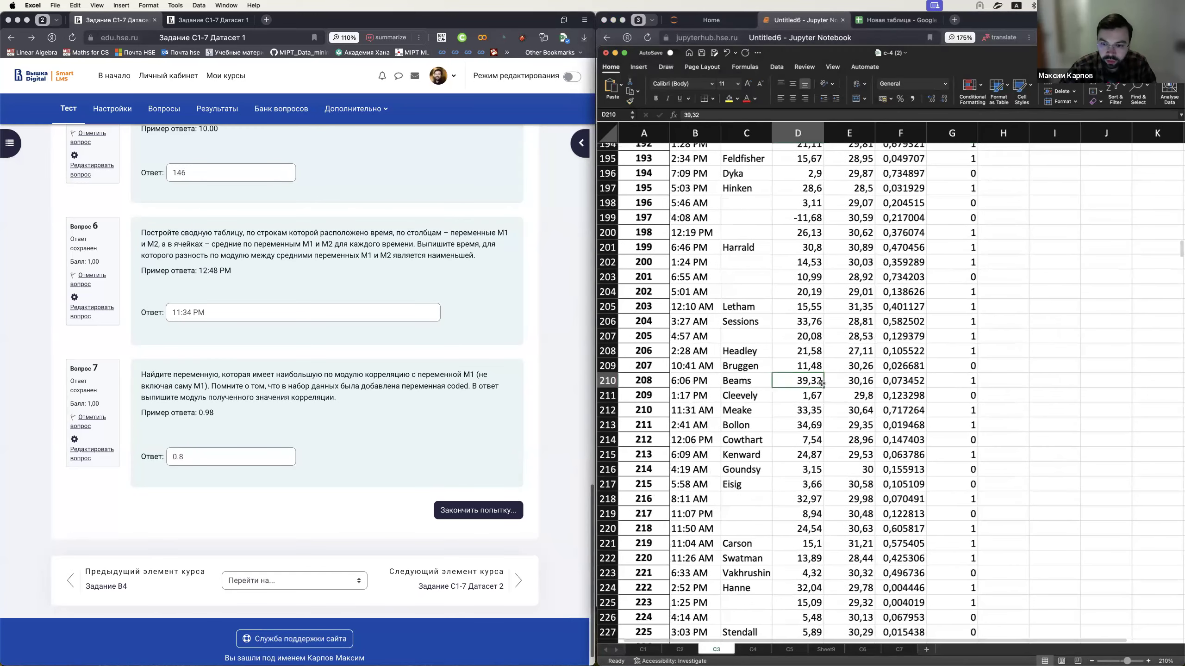
pyautogui.hotkey('ctrl', 'Up')
pyautogui.press('Right')
pyautogui.press('Right')
pyautogui.press('Right')
pyautogui.press('Right')
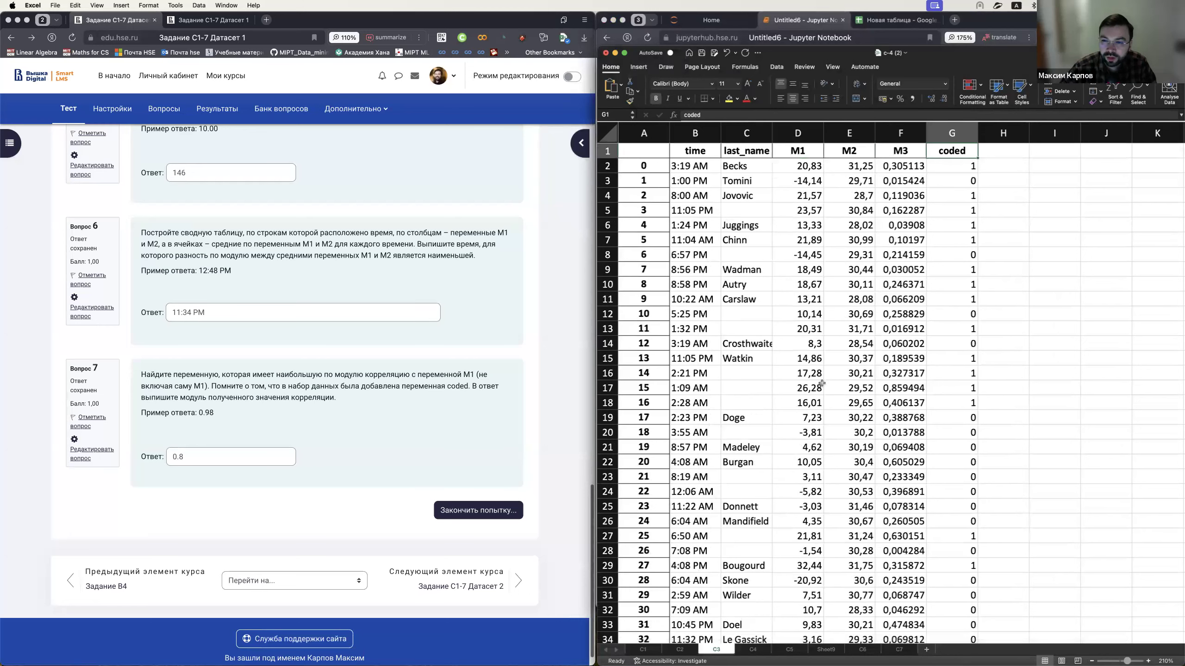
pyautogui.press('Left')
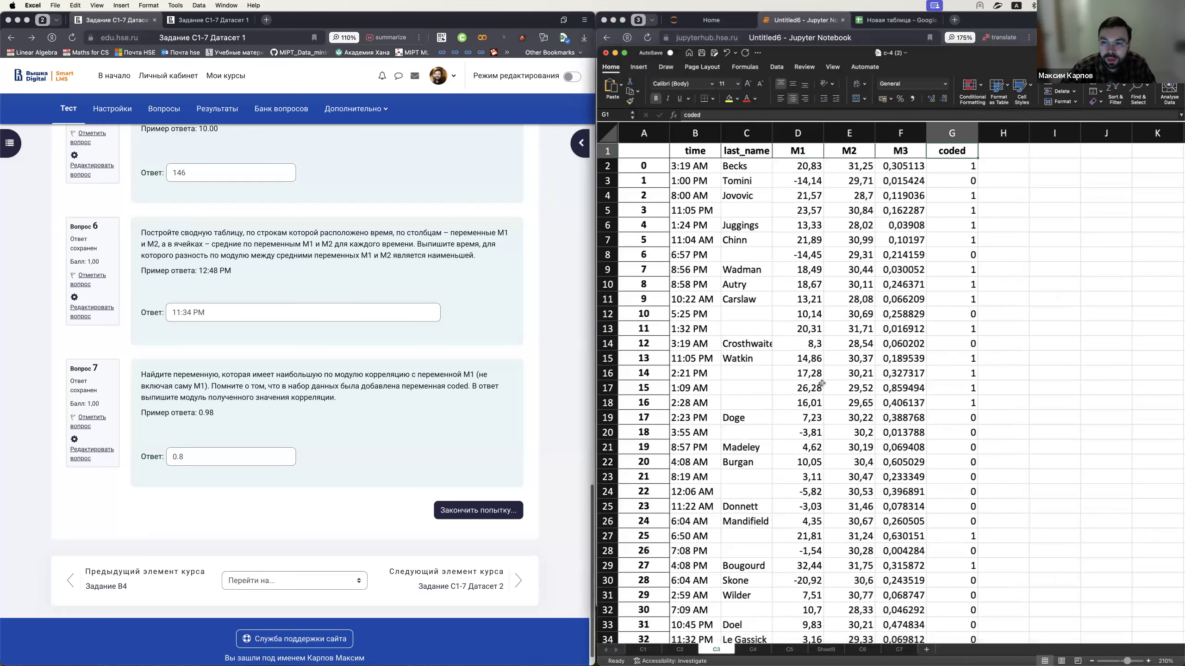
# - Copy the average formula beneath the coded column from G1002 into G1004
pyautogui.hotkey('ctrl', 'Down')
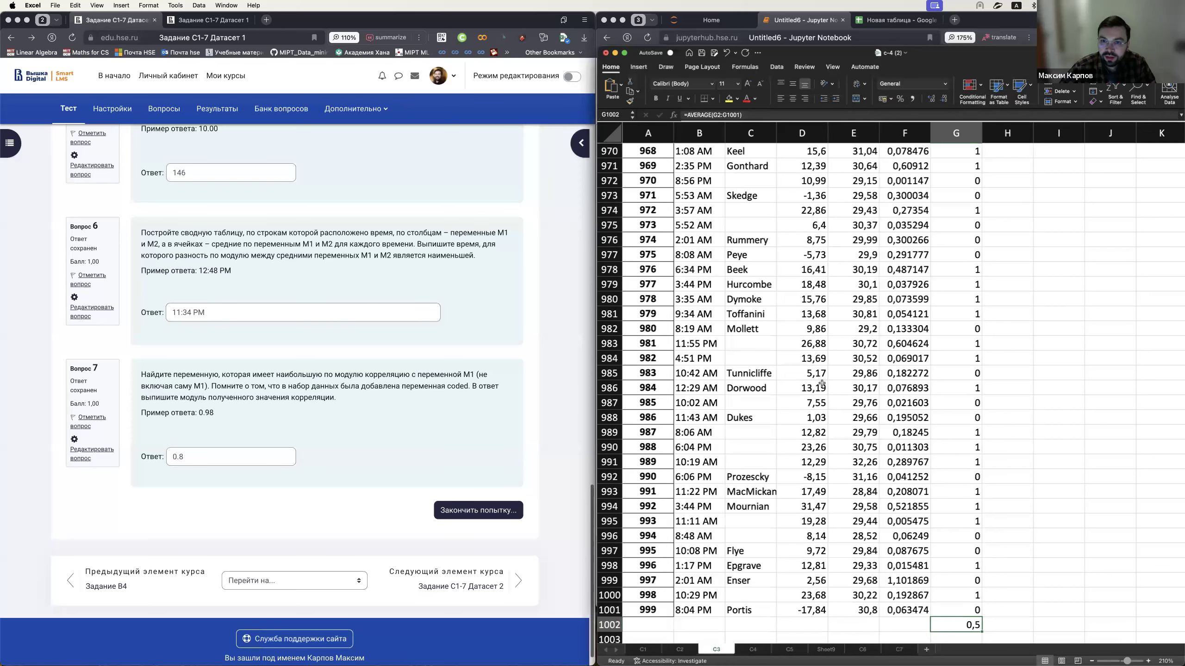
pyautogui.scroll(-1, 821, 384)
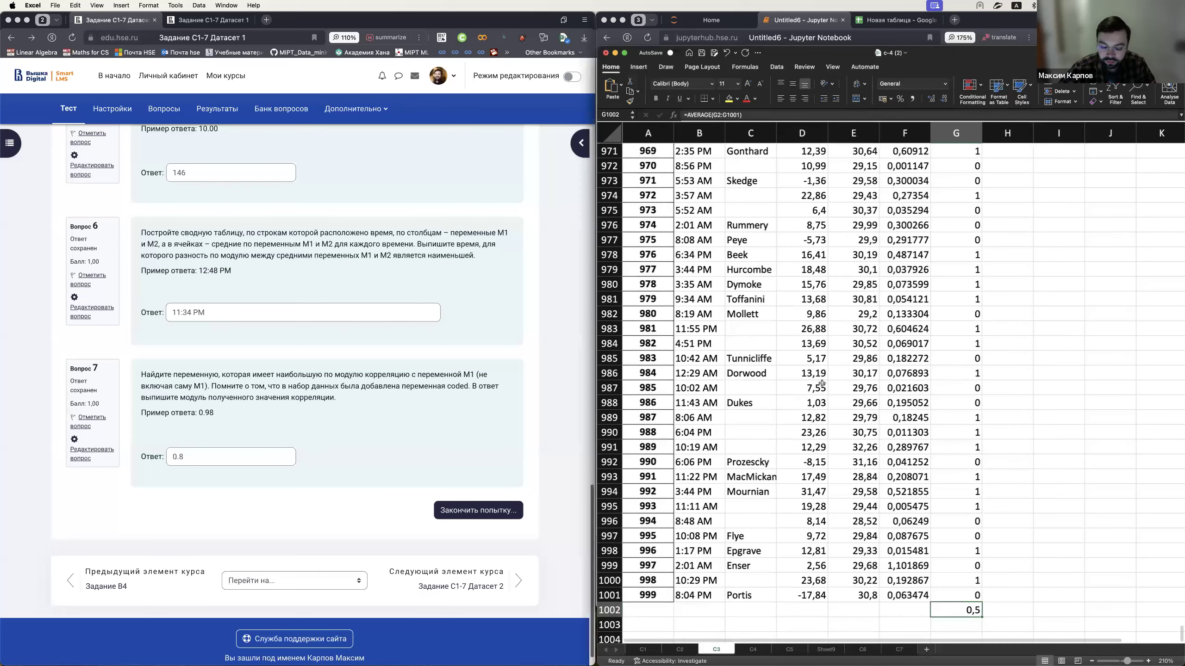
pyautogui.press('Down')
pyautogui.press('Down')
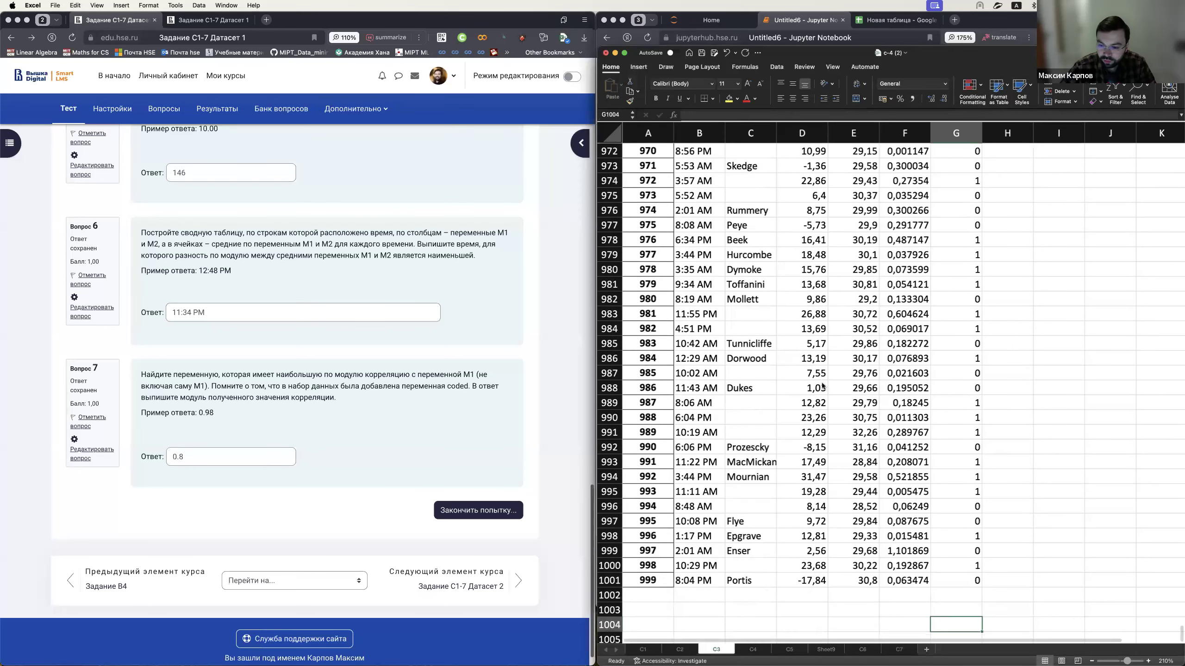
pyautogui.press('Up')
pyautogui.press('Up')
pyautogui.press('super+c')
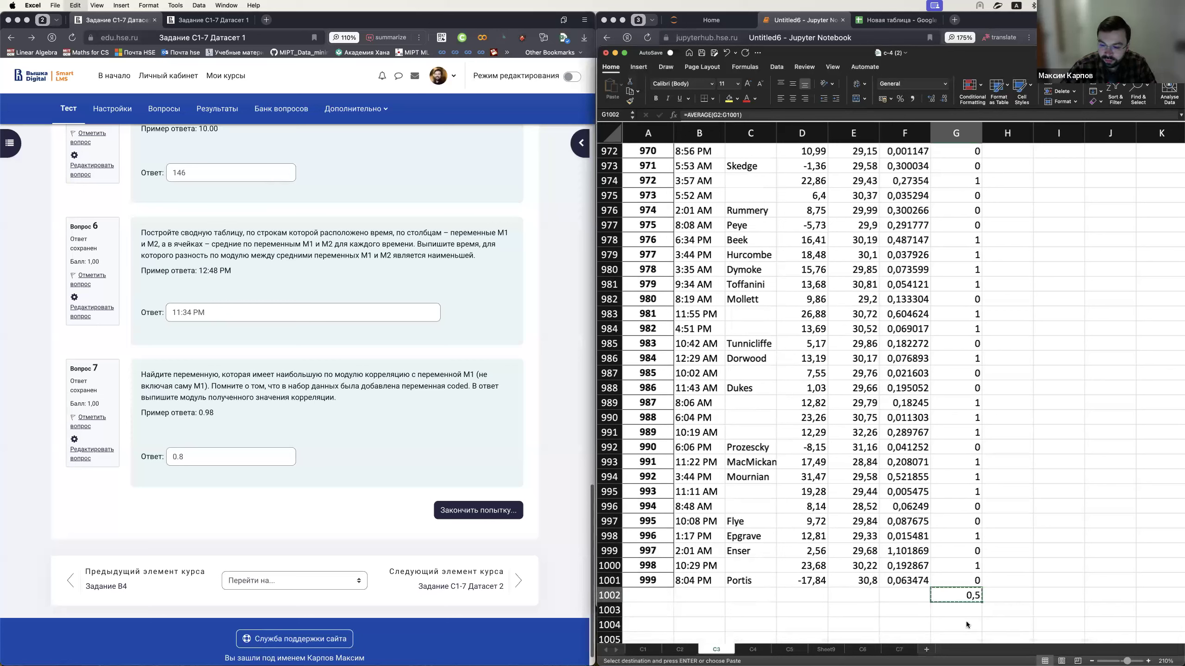
pyautogui.press('Down')
pyautogui.press('Down')
pyautogui.press('super+v')
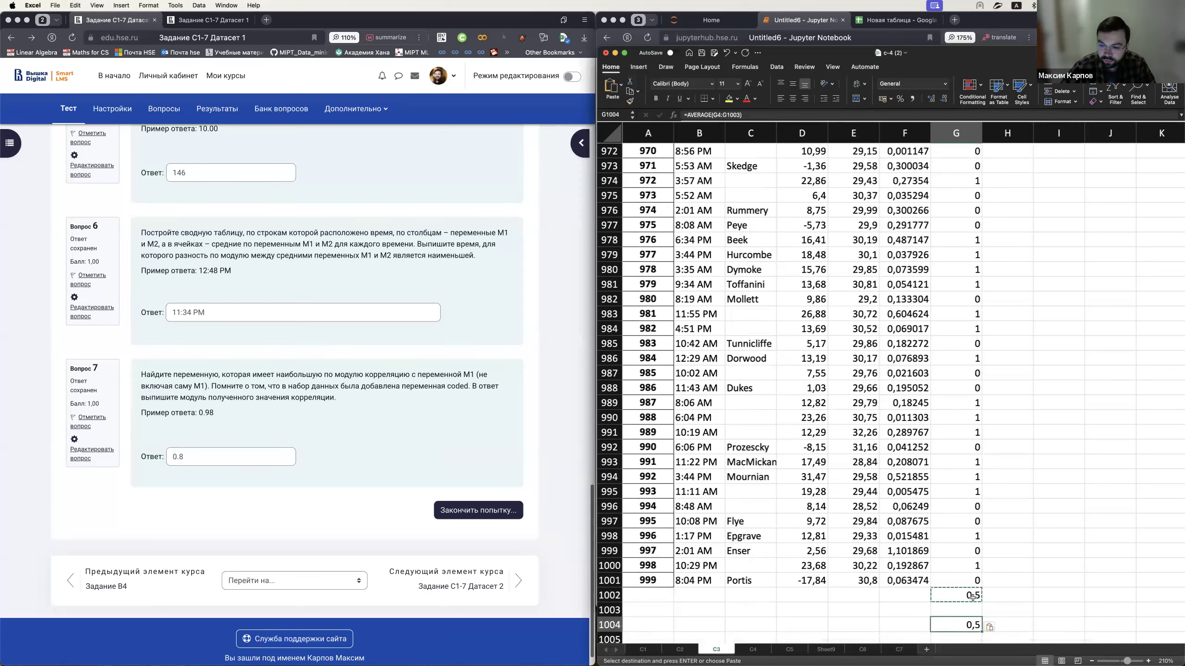
# - Delete the original average formula in G1002, directly under the coded data, and return to G1004
pyautogui.click(972, 596)
pyautogui.press('Delete')
pyautogui.press('Down')
pyautogui.press('Down')
pyautogui.scroll(-1, 972, 599)
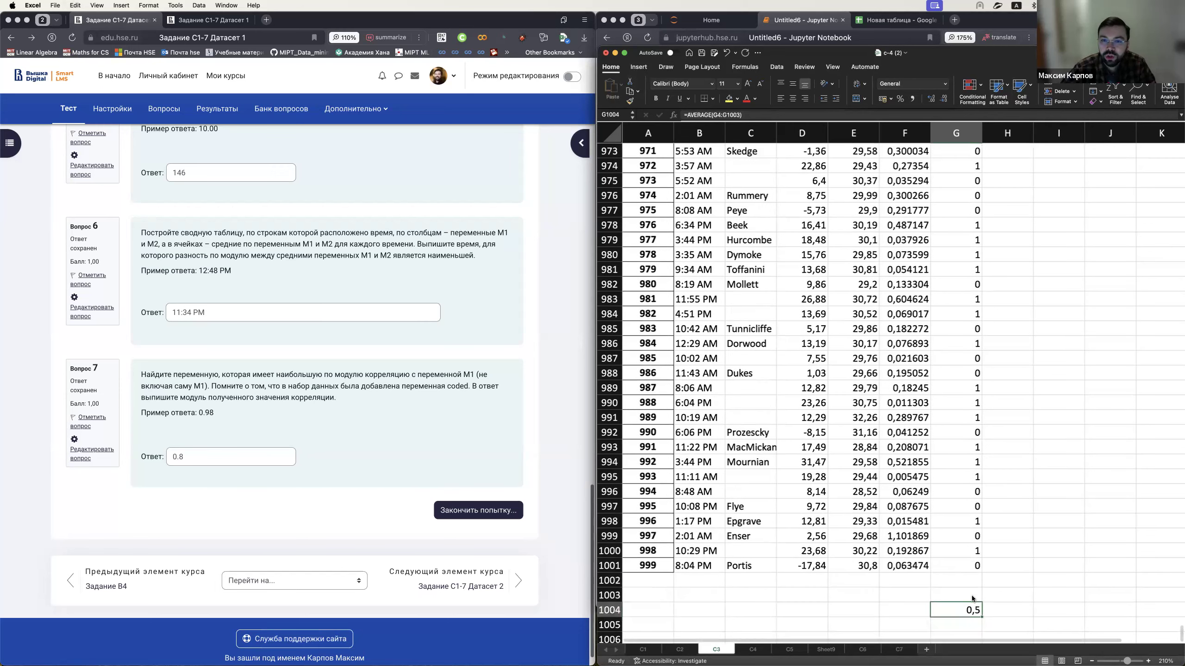
# - Check where the coded column's data ends in relation to the average below it, and return to the column's header
pyautogui.press('super+c')
pyautogui.press('Right')
pyautogui.press('Right')
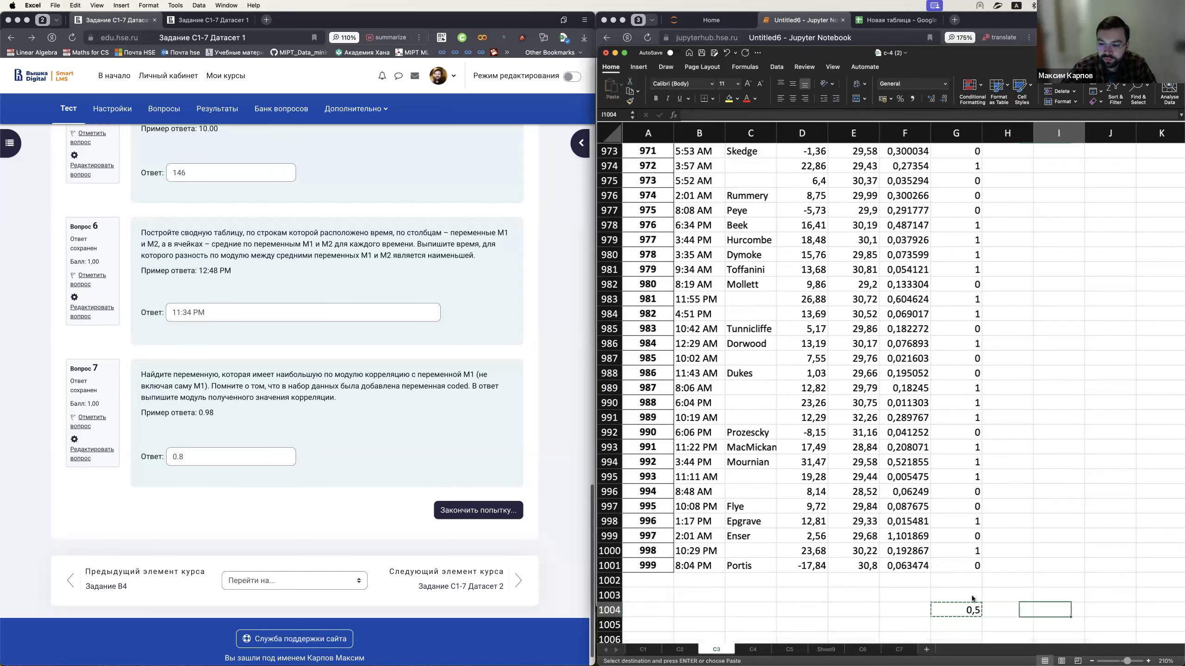
pyautogui.press('super+Up')
pyautogui.press('super+v')
pyautogui.press('Delete')
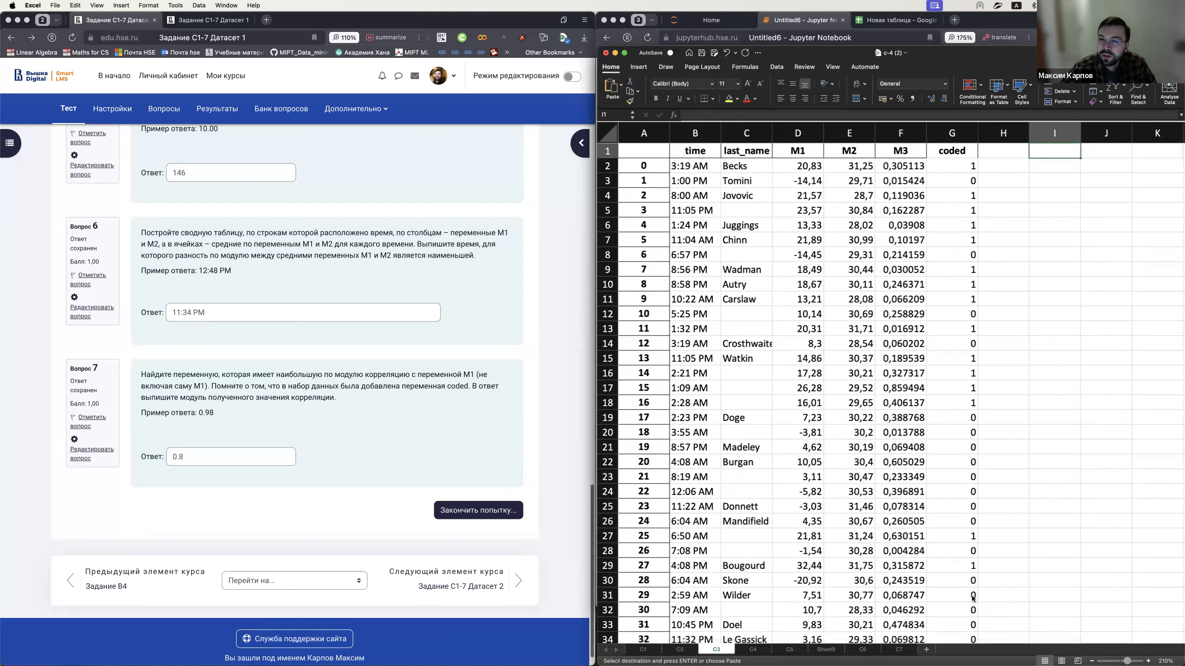
pyautogui.press('Left')
pyautogui.press('Left')
pyautogui.press('super+Down')
pyautogui.press('Down')
pyautogui.press('Down')
pyautogui.press('Down')
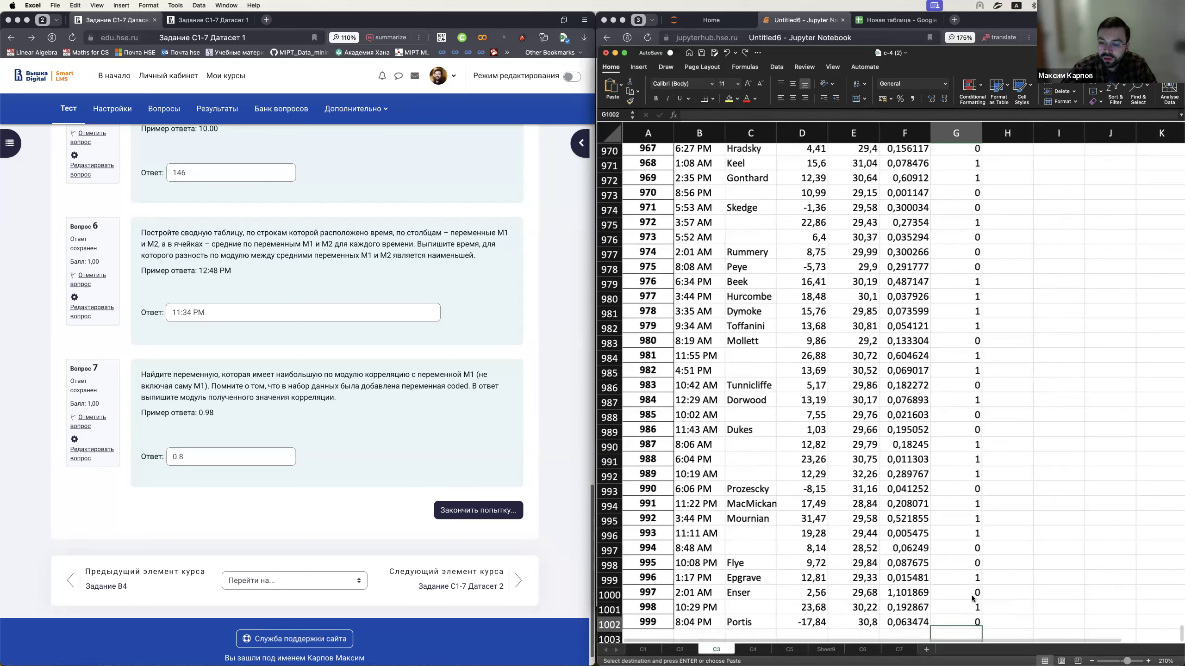
pyautogui.press('Down')
pyautogui.press('Up')
pyautogui.press('Up')
pyautogui.press('Up')
pyautogui.press('Up')
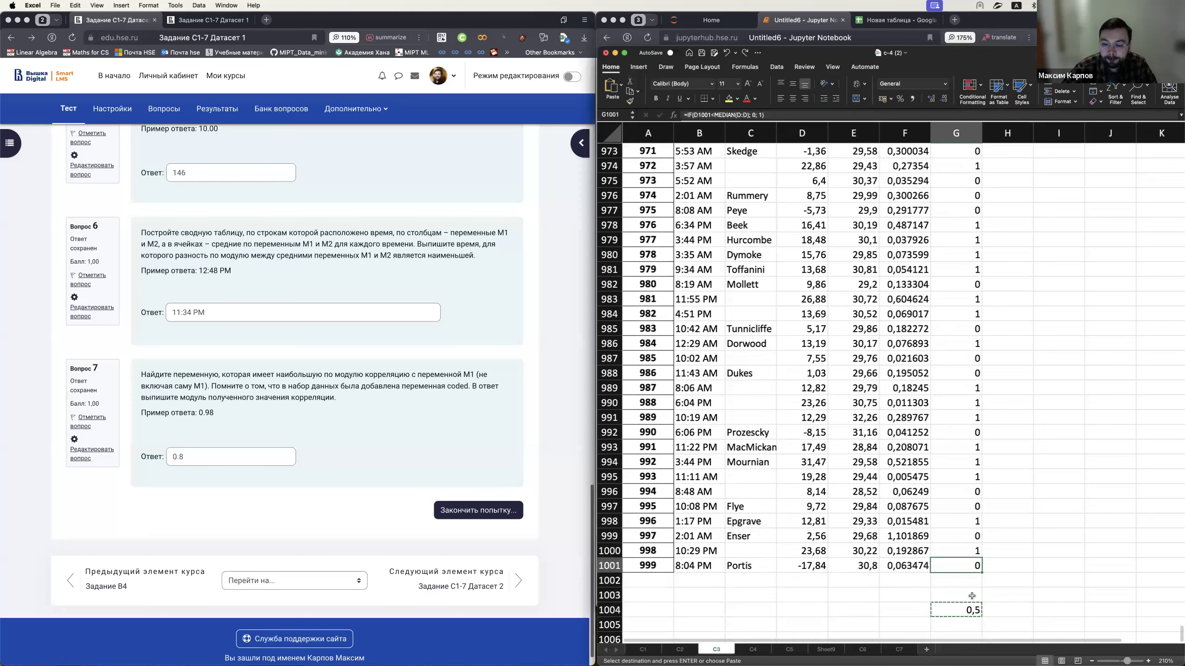
pyautogui.press('super+Up')
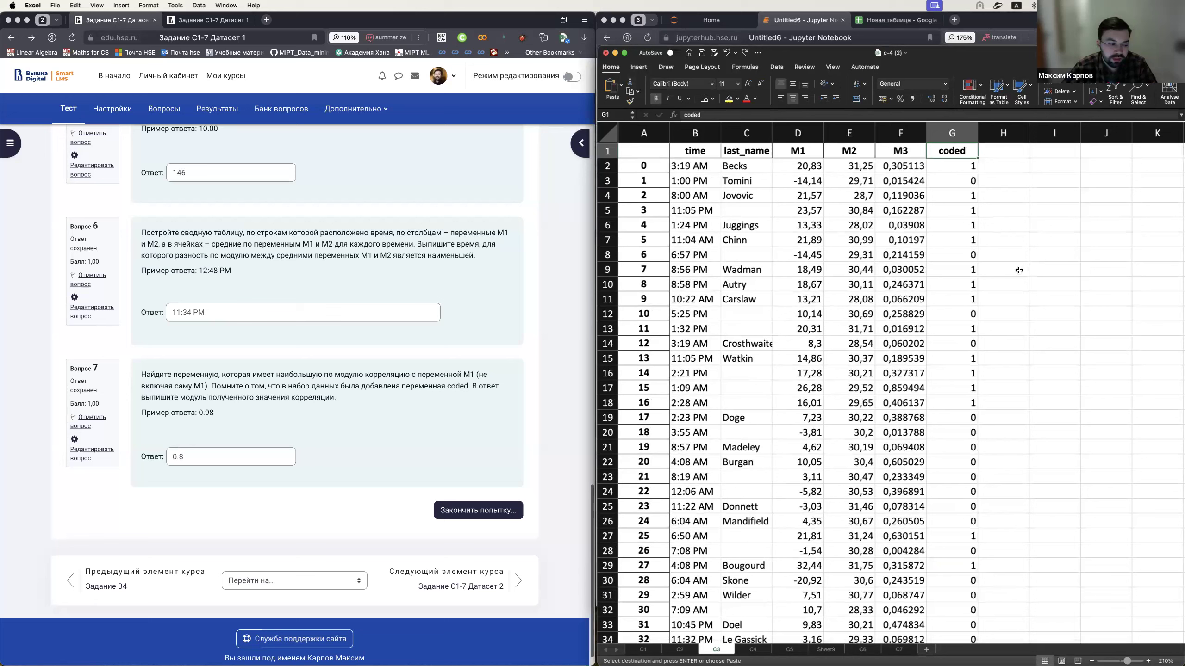
# - Widen the spreadsheet window and open the list of available Excel add-ins
pyautogui.hscroll(1, 1016, 262)
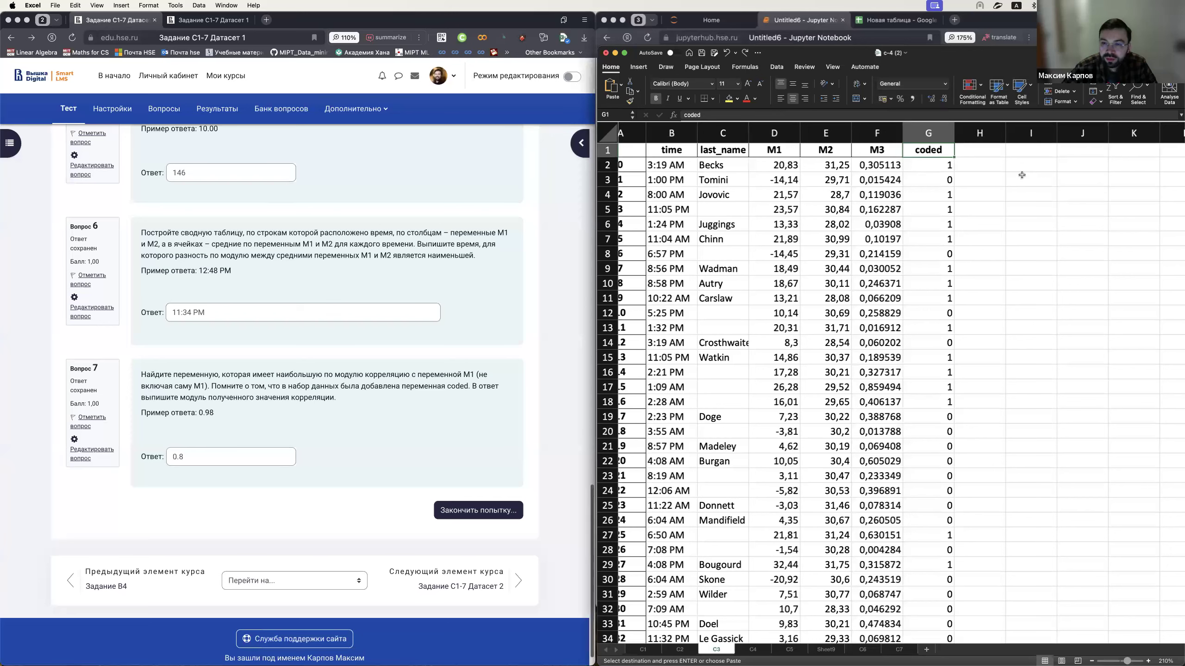
pyautogui.click(775, 68)
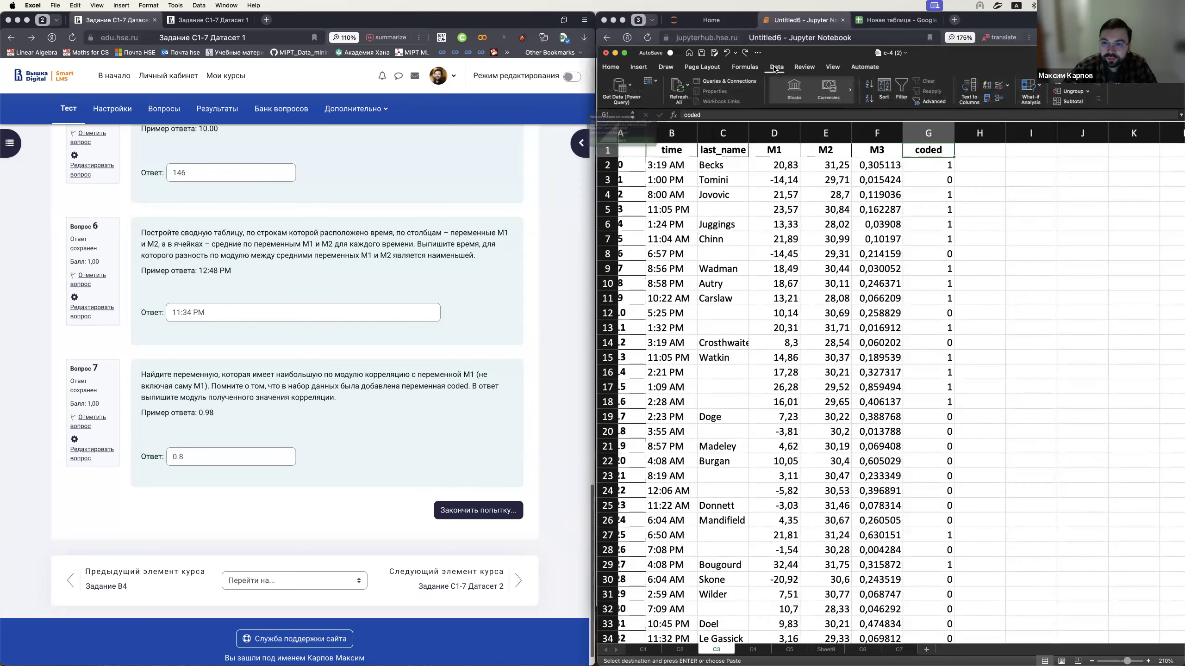
pyautogui.click(622, 185)
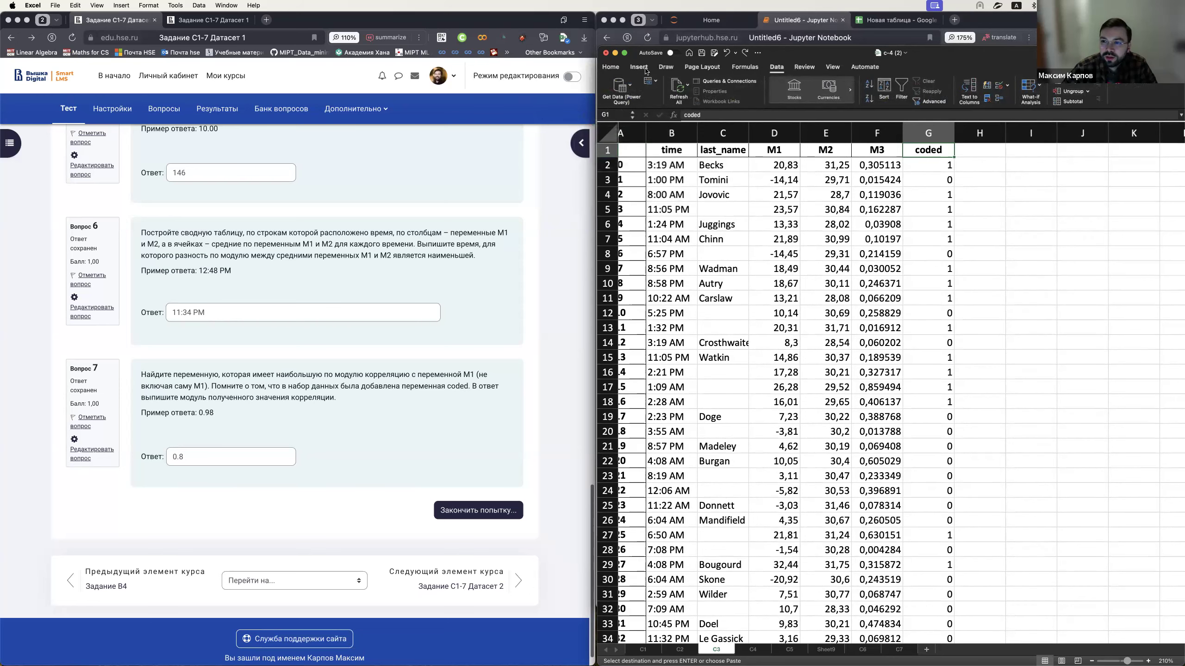
pyautogui.moveTo(597, 102); pyautogui.dragTo(476, 102)
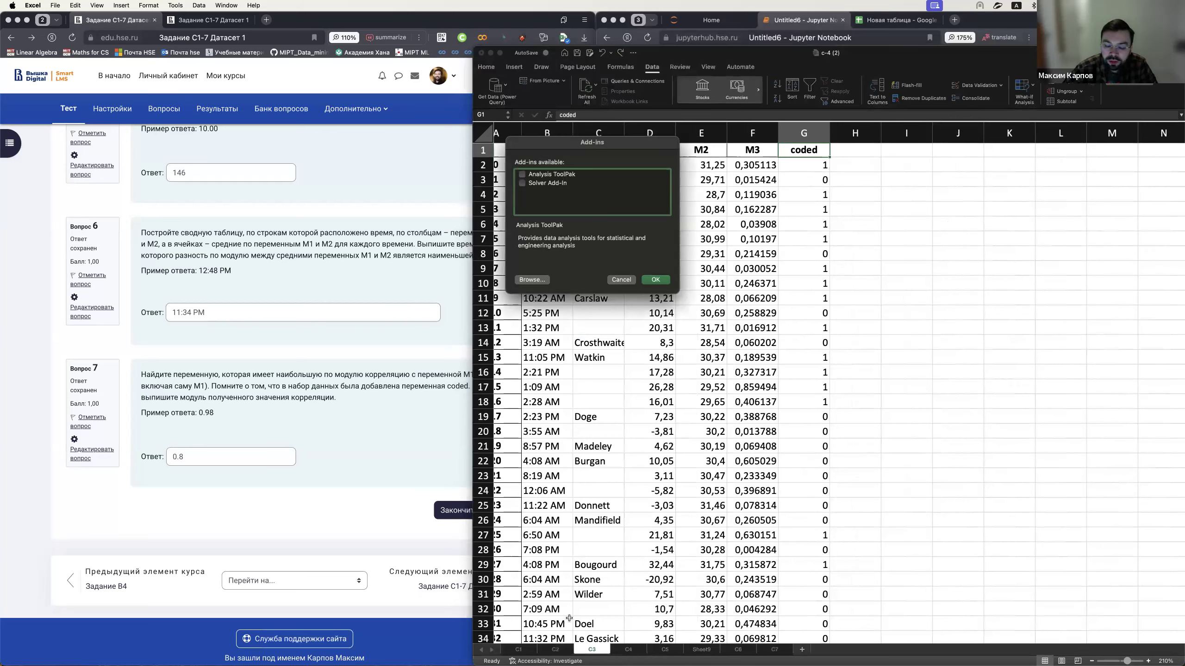
pyautogui.moveTo(364, 623)
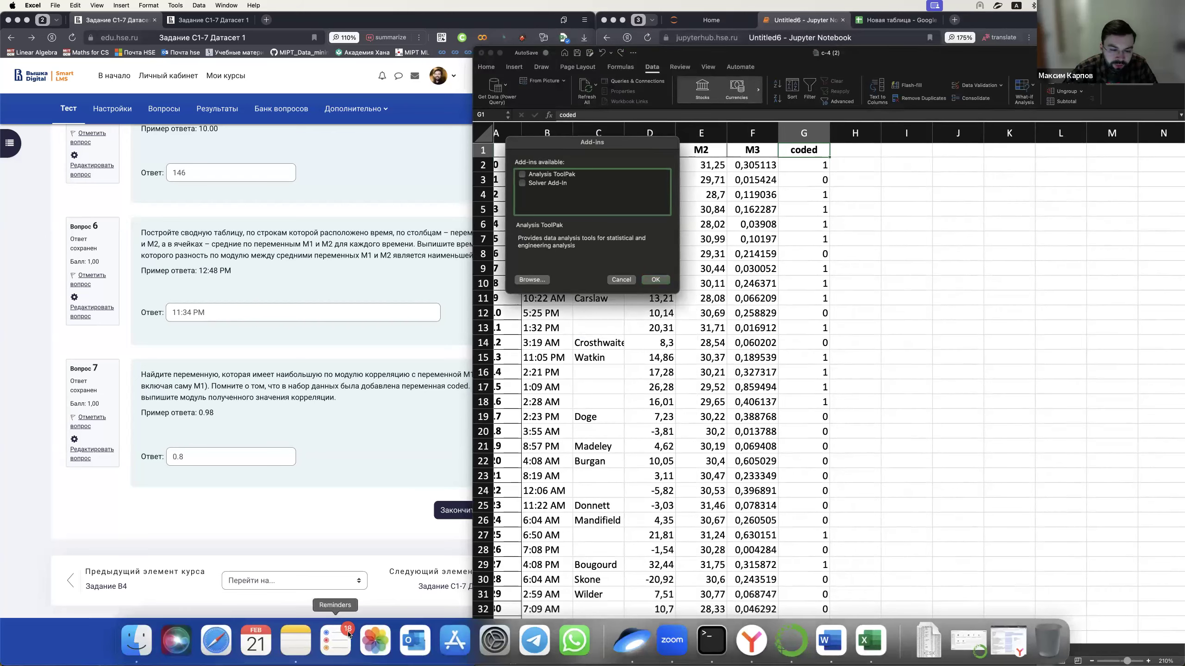